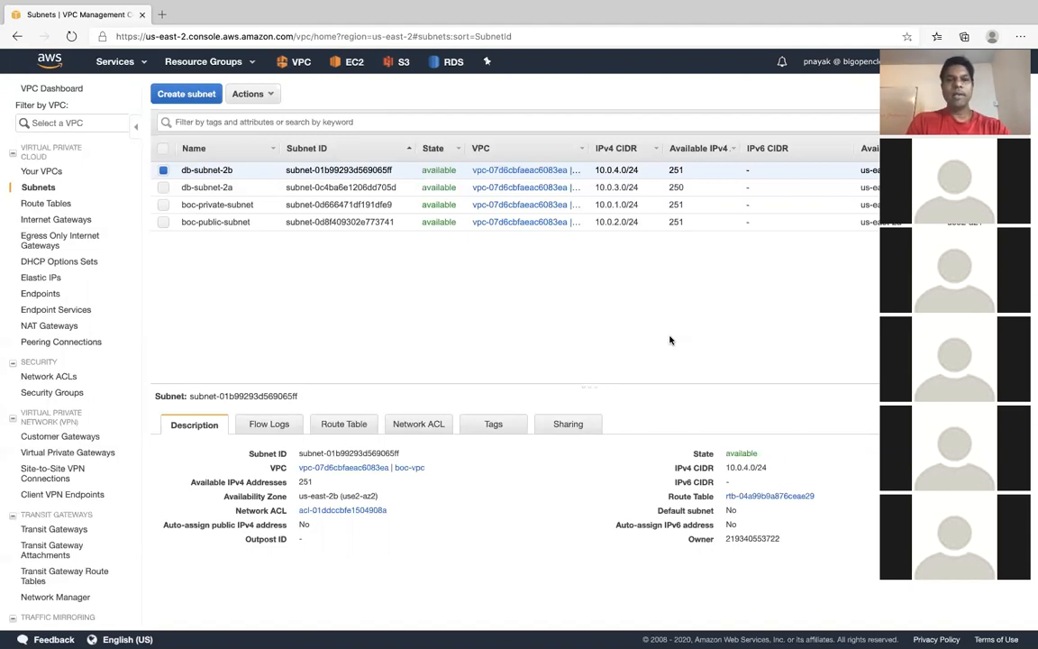
- Search the web for "aws subnet cider" in a new browser tab
{"action": "left_click", "coordinate": [162, 14]}
{"action": "type", "text": "aws "}
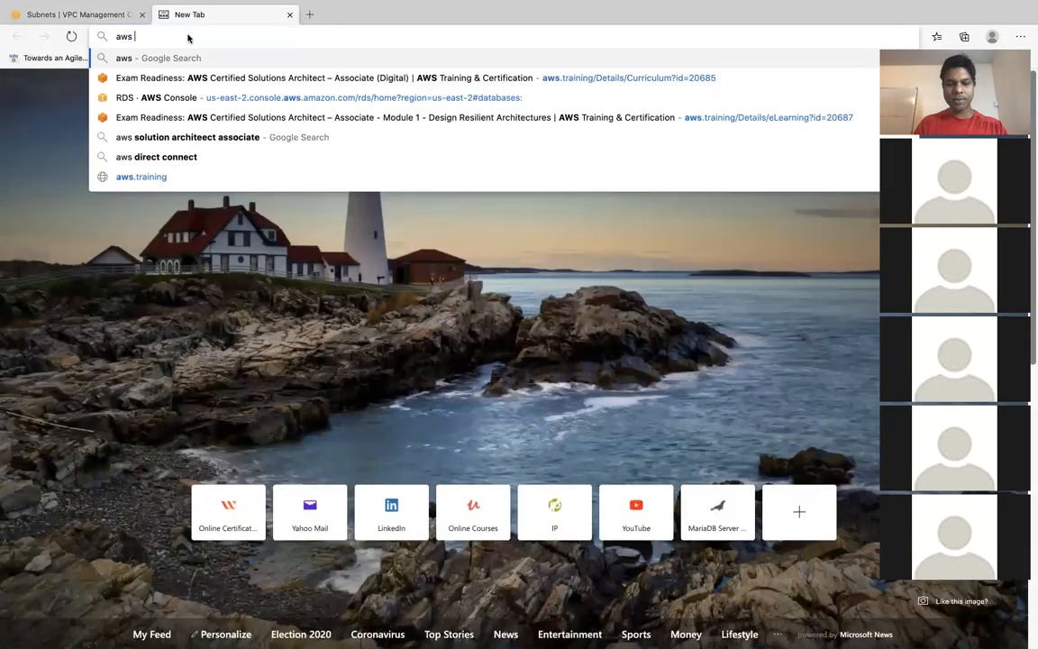
{"action": "type", "text": "num"}
{"action": "key", "text": "BackSpace"}
{"action": "key", "text": "BackSpace"}
{"action": "key", "text": "BackSpace"}
{"action": "key", "text": "BackSpace"}
{"action": "type", "text": "subnet"}
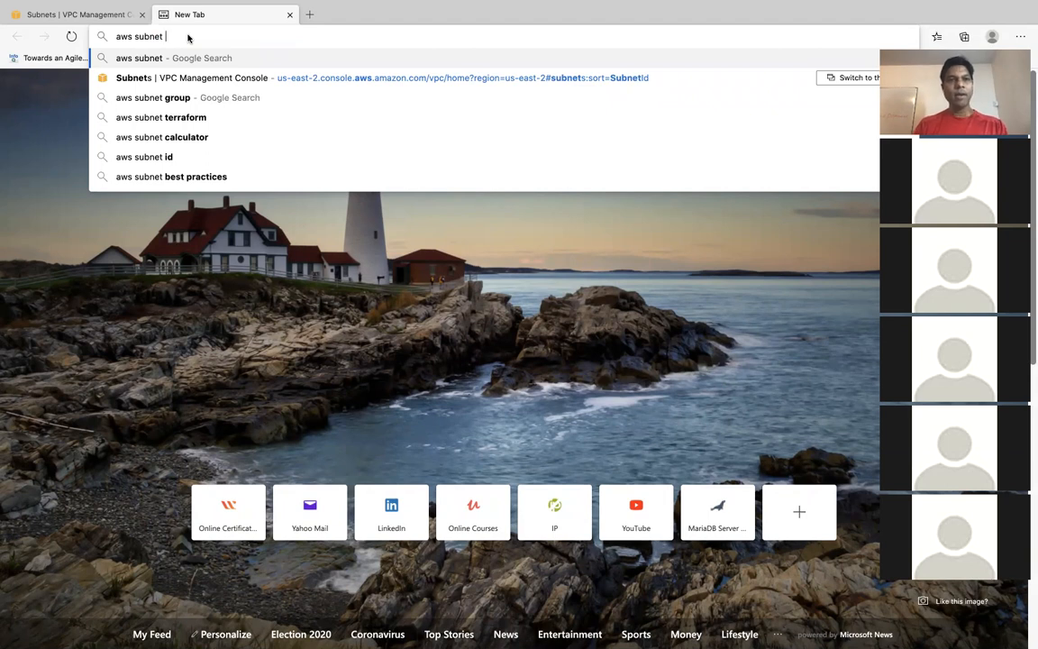
{"action": "type", "text": "cider"}
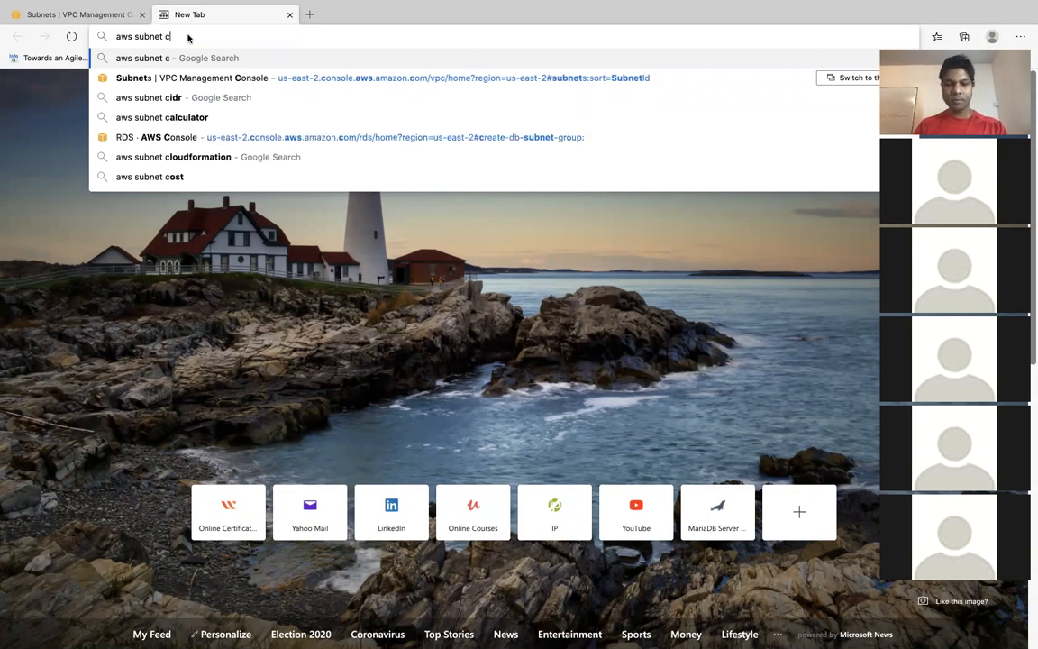
{"action": "key", "text": "Return"}
- Open the AWS documentation result "VPCs and subnets" in a new tab and display that page full screen
{"action": "left_click", "coordinate": [280, 167]}
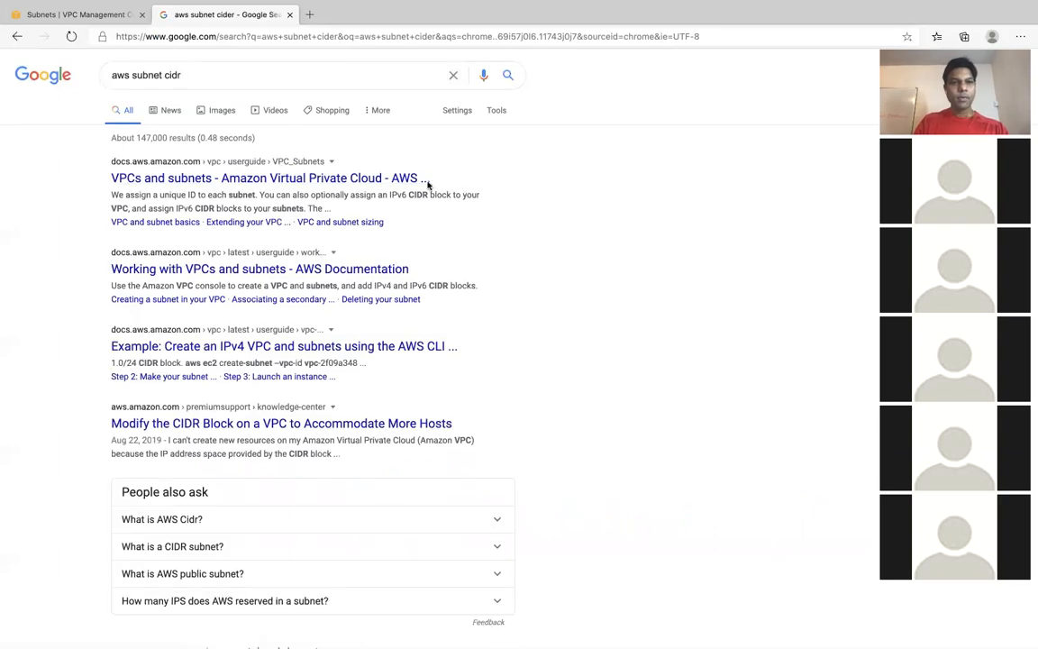
{"action": "right_click", "coordinate": [357, 180]}
{"action": "left_click", "coordinate": [410, 190]}
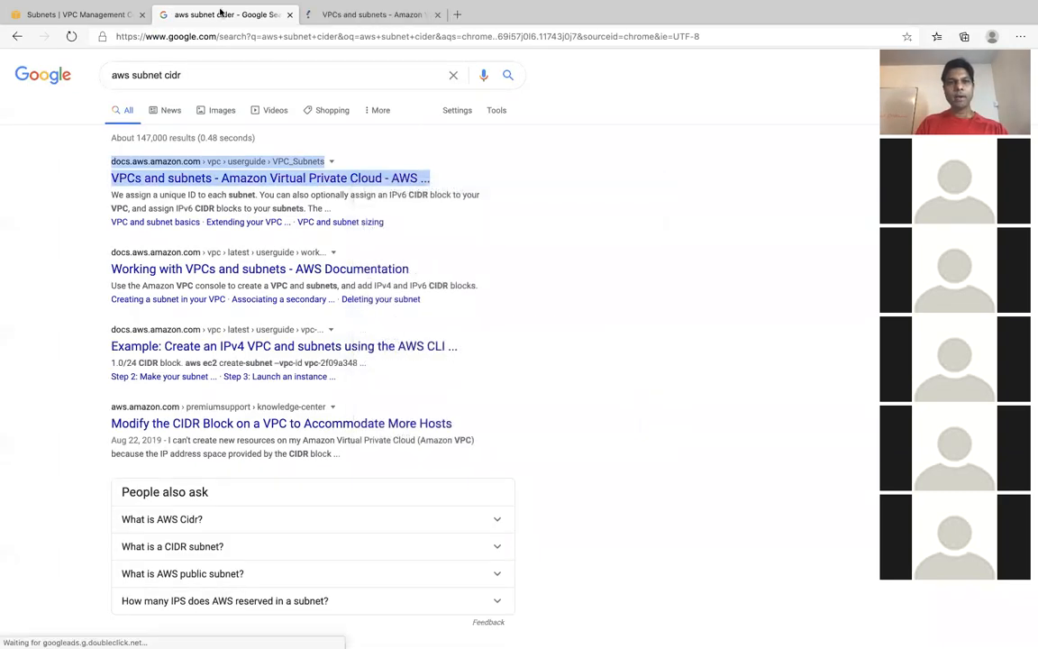
{"action": "left_click", "coordinate": [36, 19]}
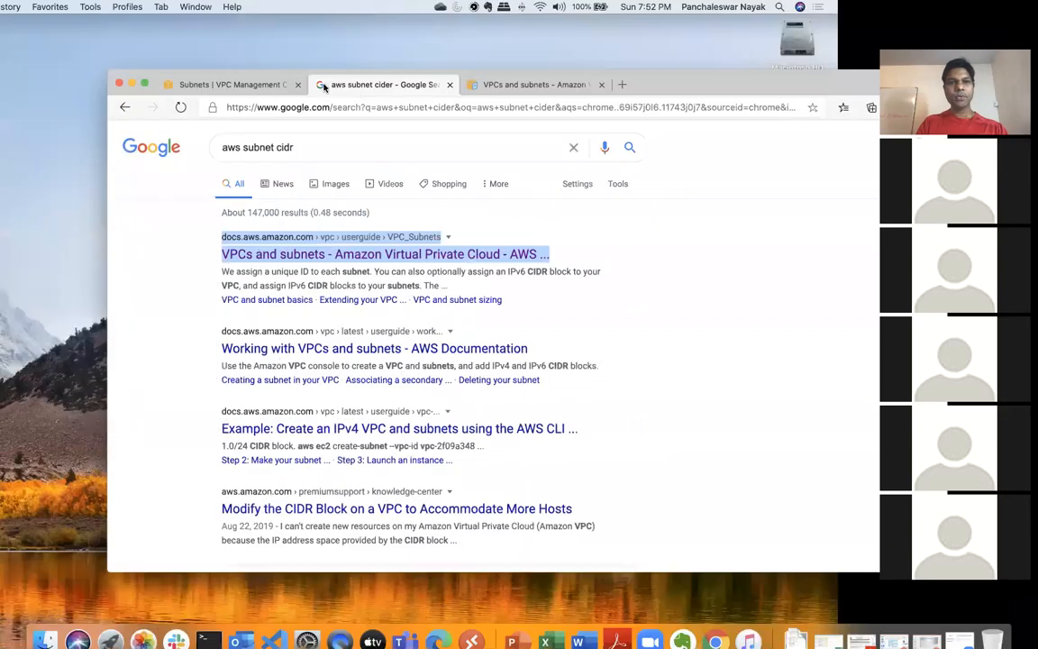
{"action": "left_click", "coordinate": [537, 93]}
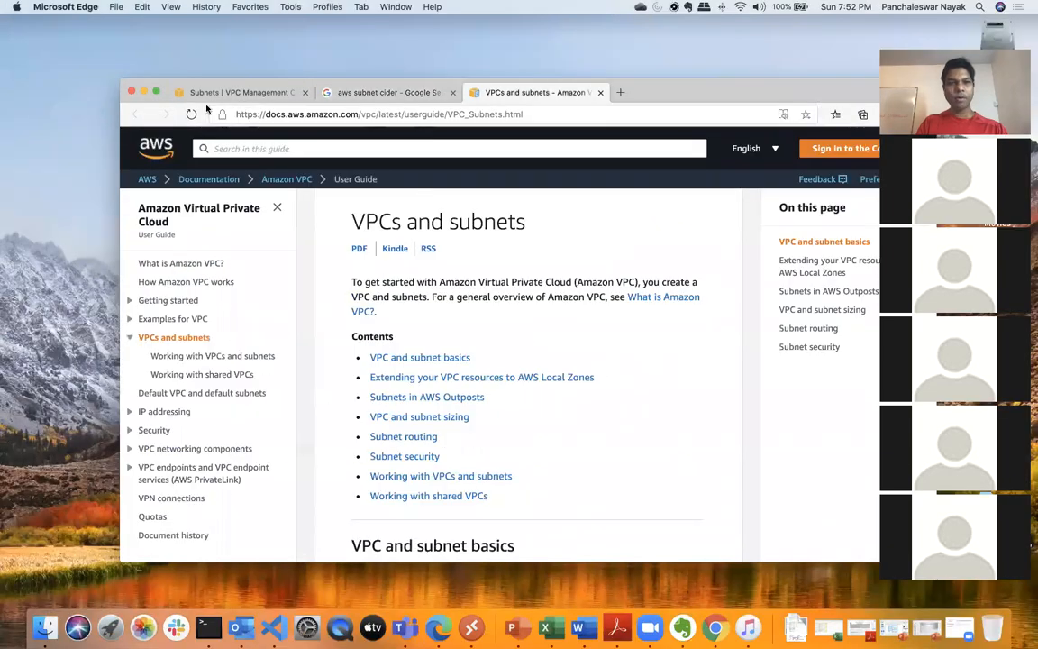
{"action": "left_click", "coordinate": [157, 91]}
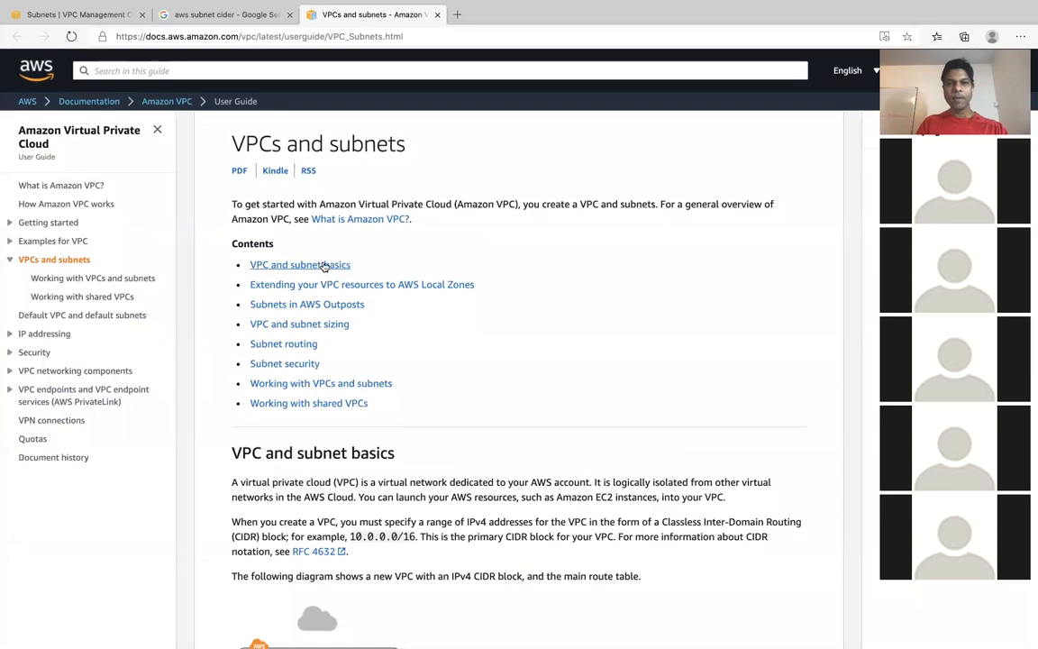
- Examine the VPCs and subnets guide for VPC and subnet sizing and the rules for adding IPv4 CIDR blocks
{"action": "scroll", "coordinate": [417, 340], "scroll_direction": "down", "scroll_amount": 2}
{"action": "scroll", "coordinate": [417, 340], "scroll_direction": "down", "scroll_amount": 10}
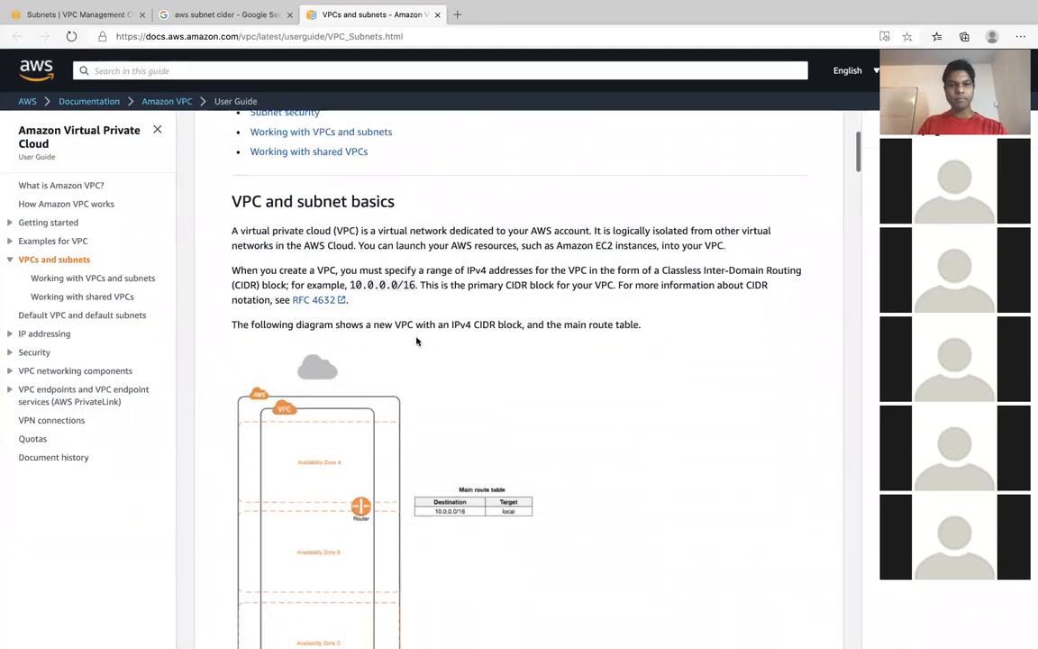
{"action": "scroll", "coordinate": [417, 341], "scroll_direction": "down", "scroll_amount": 15}
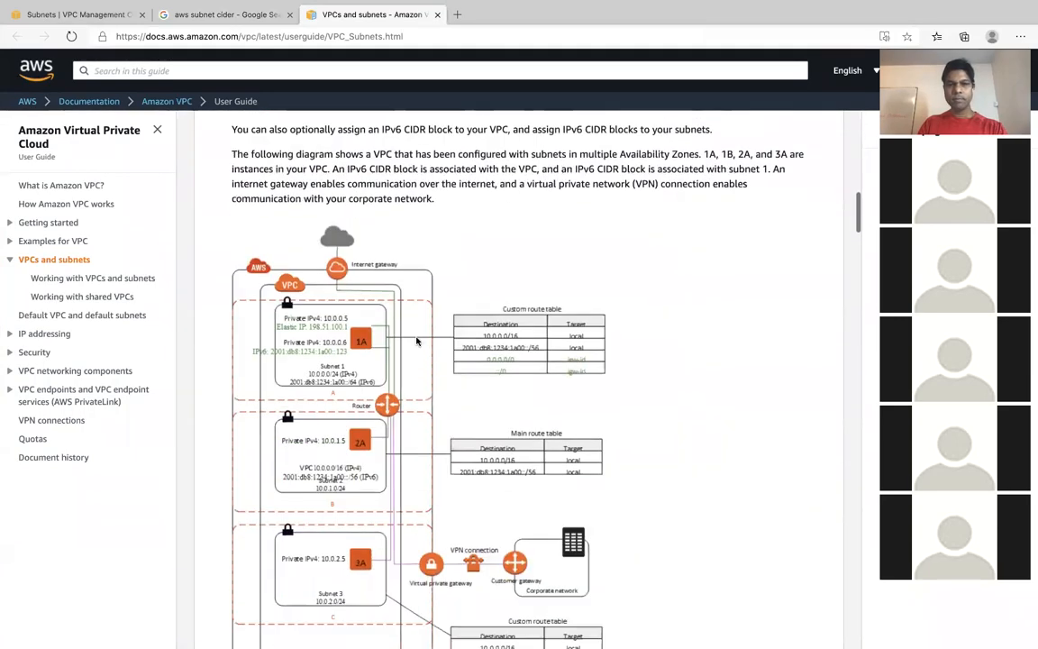
{"action": "scroll", "coordinate": [417, 340], "scroll_direction": "down", "scroll_amount": 10}
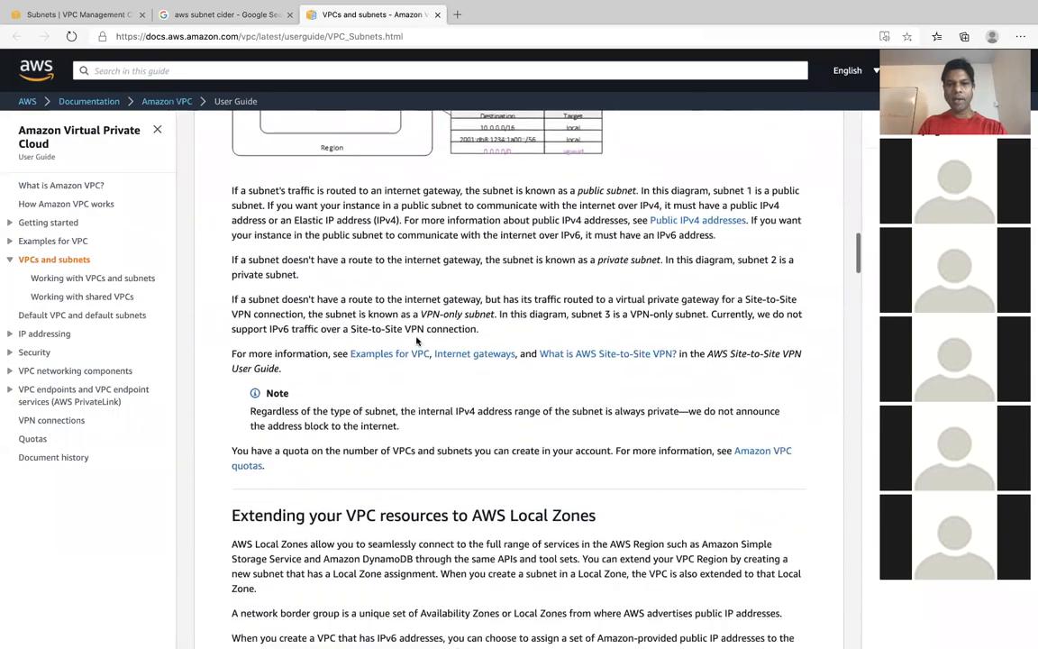
{"action": "scroll", "coordinate": [417, 340], "scroll_direction": "down", "scroll_amount": 8}
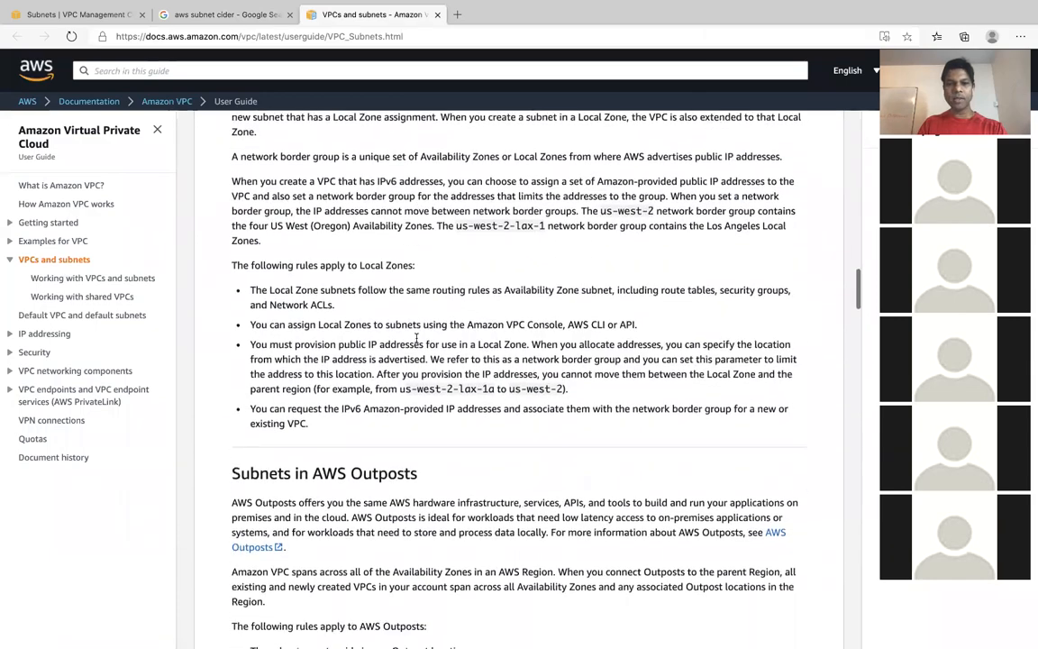
{"action": "scroll", "coordinate": [417, 340], "scroll_direction": "down", "scroll_amount": 7}
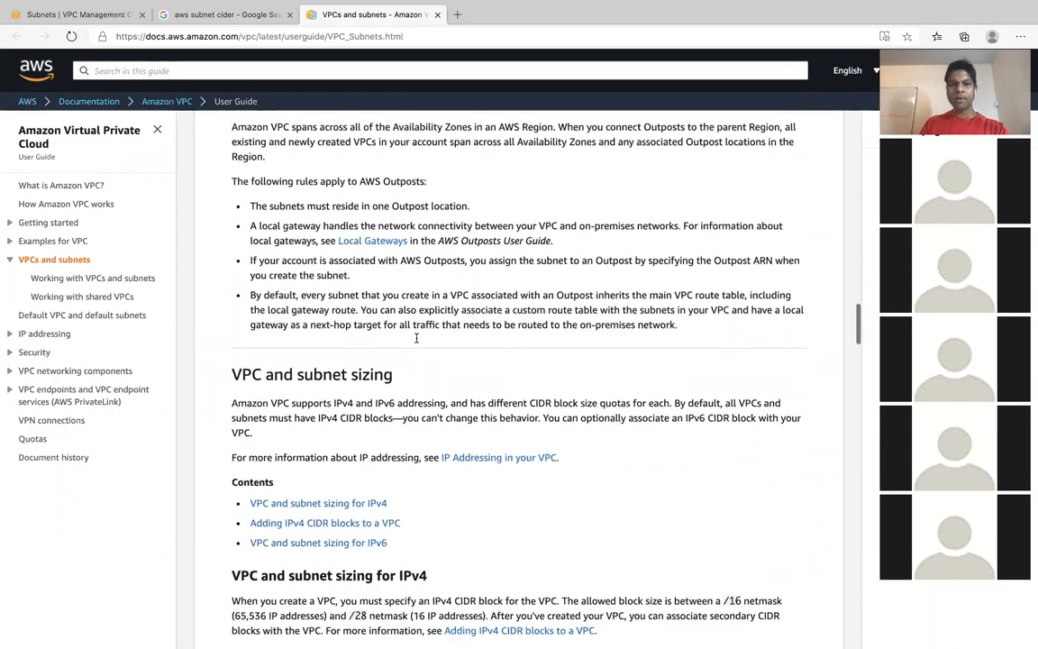
{"action": "scroll", "coordinate": [417, 341], "scroll_direction": "down", "scroll_amount": 4}
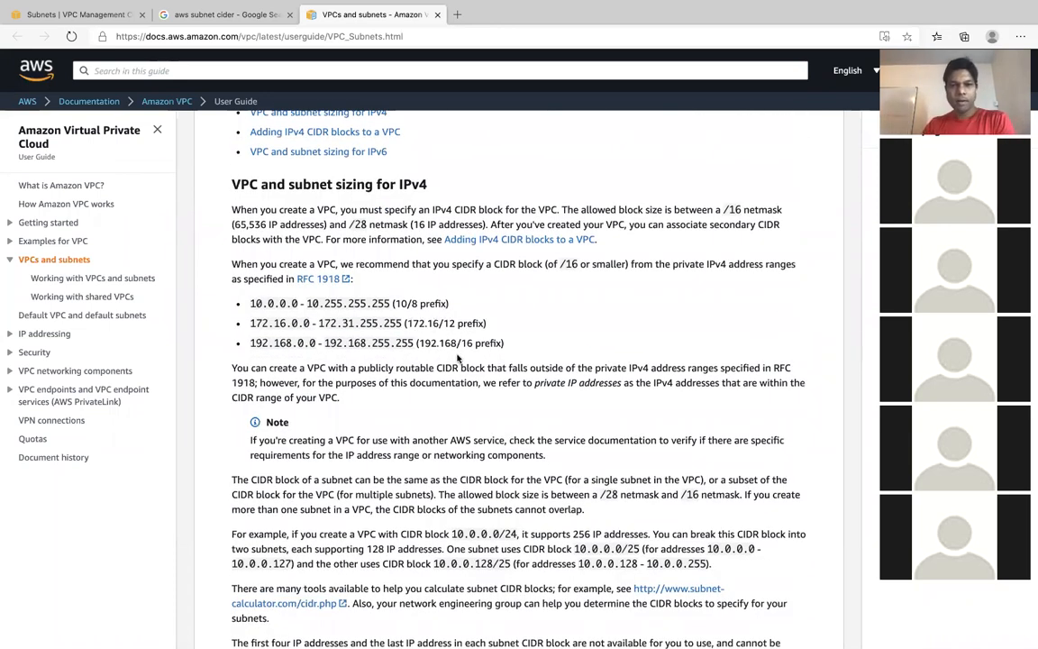
{"action": "scroll", "coordinate": [457, 358], "scroll_direction": "down", "scroll_amount": 7}
{"action": "scroll", "coordinate": [458, 354], "scroll_direction": "down", "scroll_amount": 6}
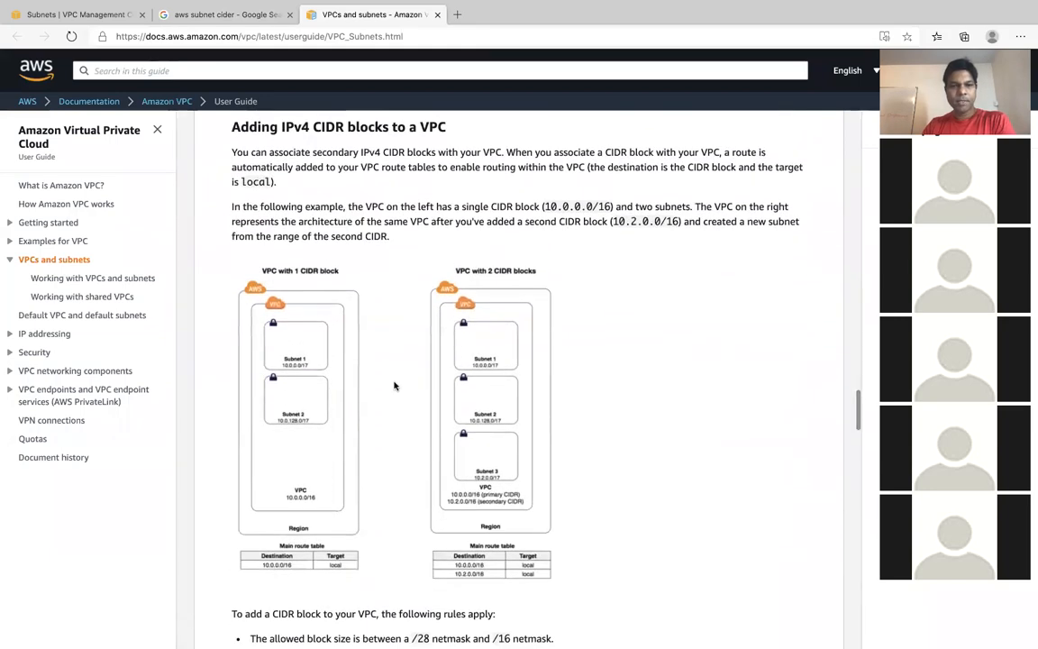
{"action": "scroll", "coordinate": [394, 386], "scroll_direction": "down", "scroll_amount": 10}
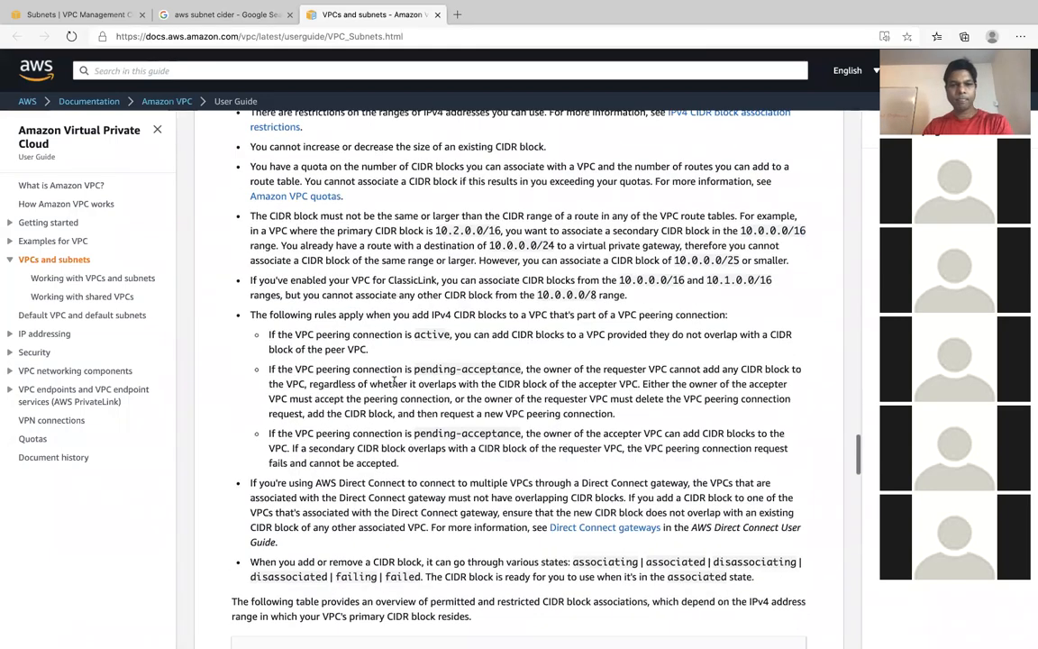
{"action": "scroll", "coordinate": [450, 392], "scroll_direction": "down", "scroll_amount": 6}
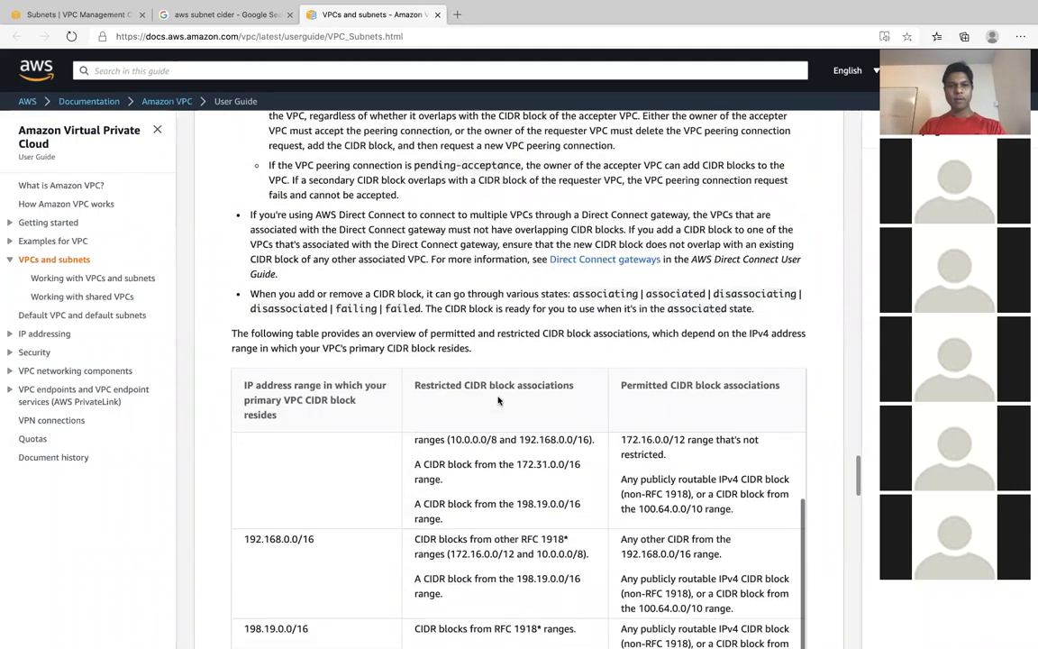
{"action": "scroll", "coordinate": [499, 400], "scroll_direction": "down", "scroll_amount": 5}
{"action": "scroll", "coordinate": [530, 322], "scroll_direction": "down", "scroll_amount": 5}
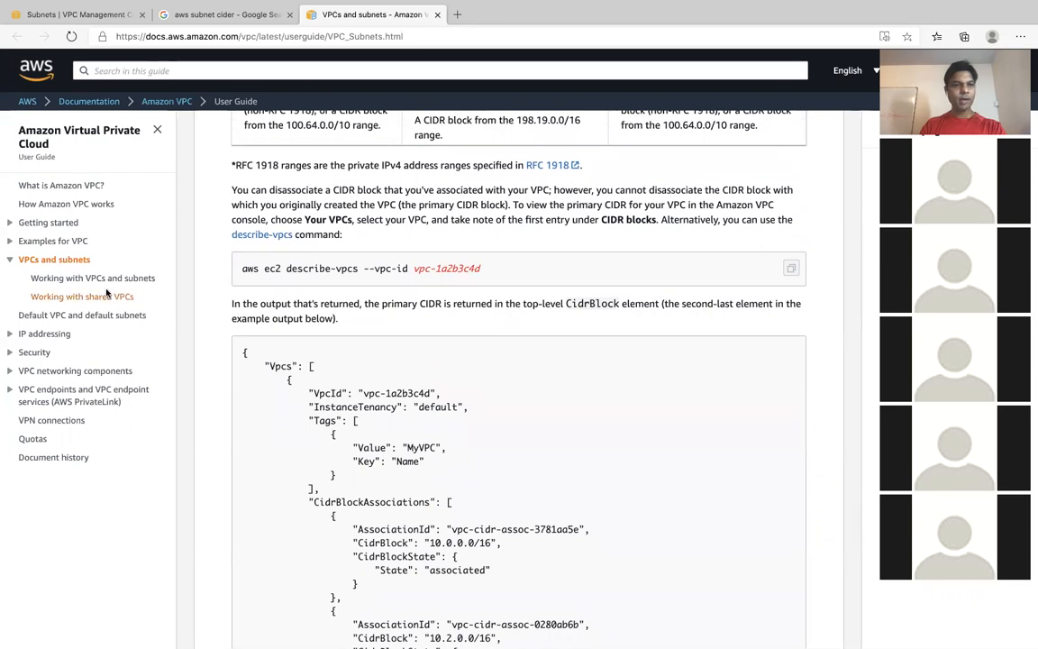
- Open the "Working with VPCs and subnets" guide page and skim it down to the section on deleting a VPC
{"action": "left_click", "coordinate": [10, 335]}
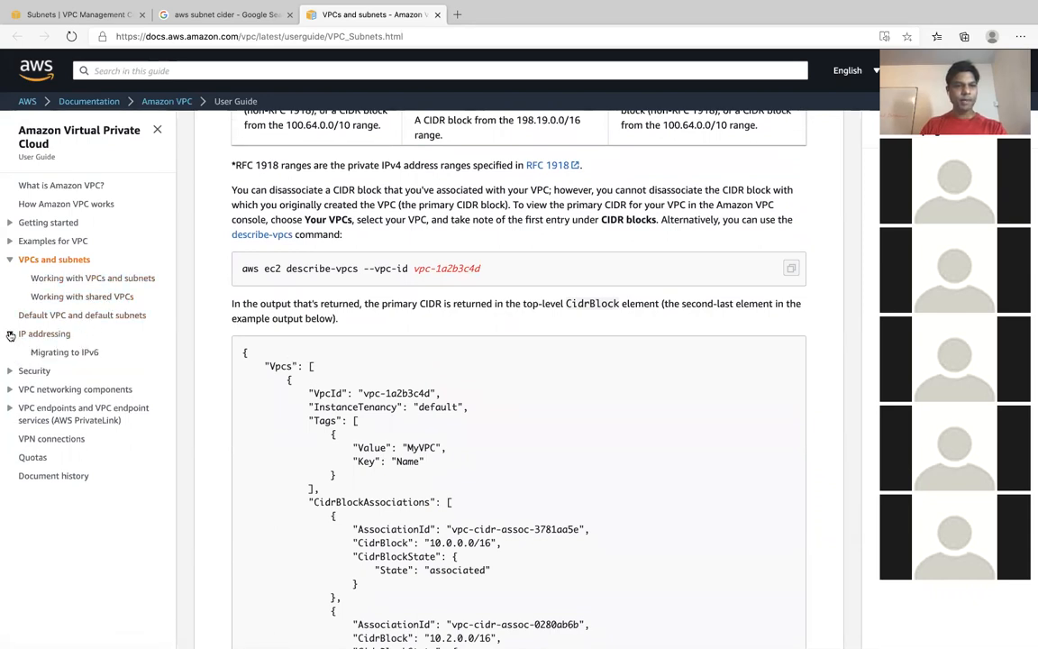
{"action": "left_click", "coordinate": [99, 285]}
{"action": "scroll", "coordinate": [579, 406], "scroll_direction": "down", "scroll_amount": 3}
{"action": "scroll", "coordinate": [579, 406], "scroll_direction": "down", "scroll_amount": 20}
{"action": "scroll", "coordinate": [580, 403], "scroll_direction": "down", "scroll_amount": 10}
{"action": "scroll", "coordinate": [580, 407], "scroll_direction": "down", "scroll_amount": 7}
{"action": "scroll", "coordinate": [579, 406], "scroll_direction": "down", "scroll_amount": 17}
{"action": "scroll", "coordinate": [580, 407], "scroll_direction": "down", "scroll_amount": 12}
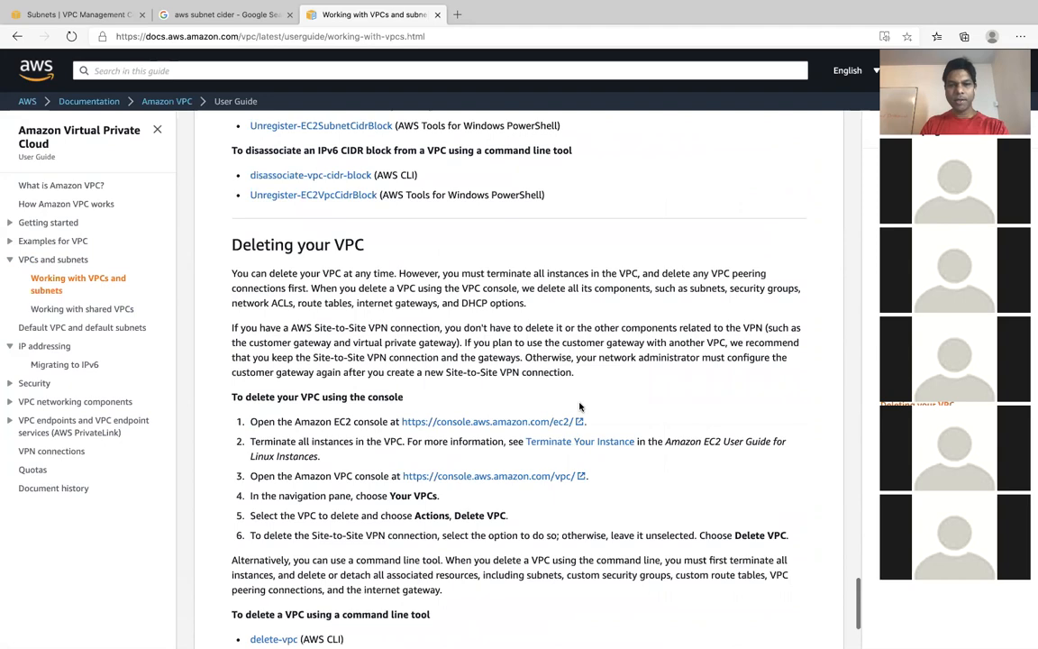
{"action": "scroll", "coordinate": [579, 406], "scroll_direction": "down", "scroll_amount": 4}
- Review the guide's sections on deleting a subnet, disassociating IPv4 and IPv6 CIDR blocks, and deleting a VPC
{"action": "scroll", "coordinate": [579, 407], "scroll_direction": "up", "scroll_amount": 20}
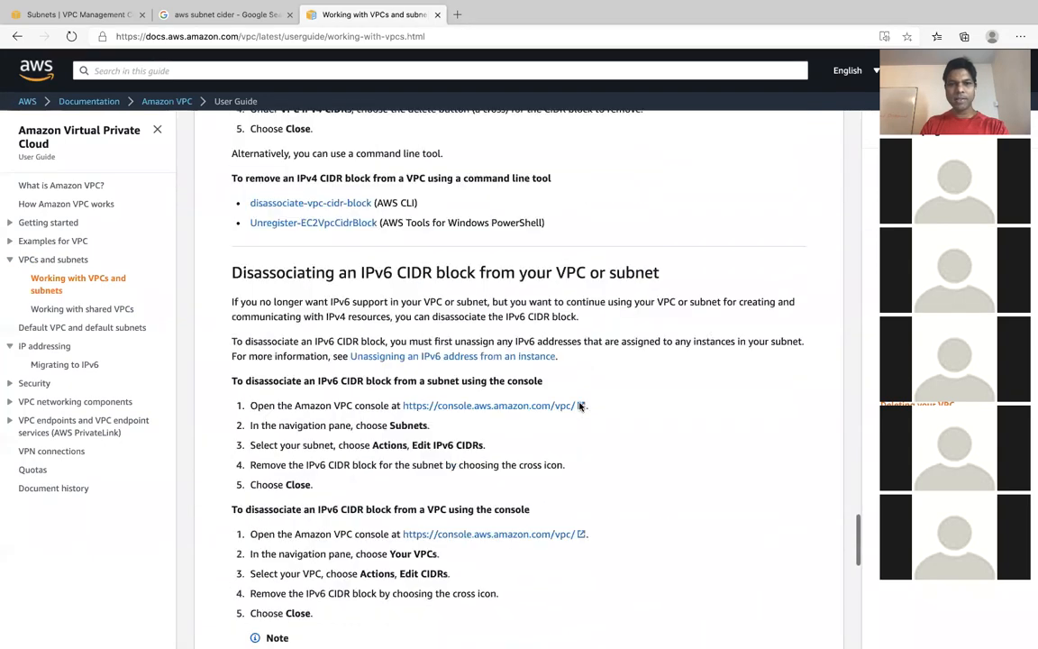
{"action": "scroll", "coordinate": [671, 453], "scroll_direction": "up", "scroll_amount": 8}
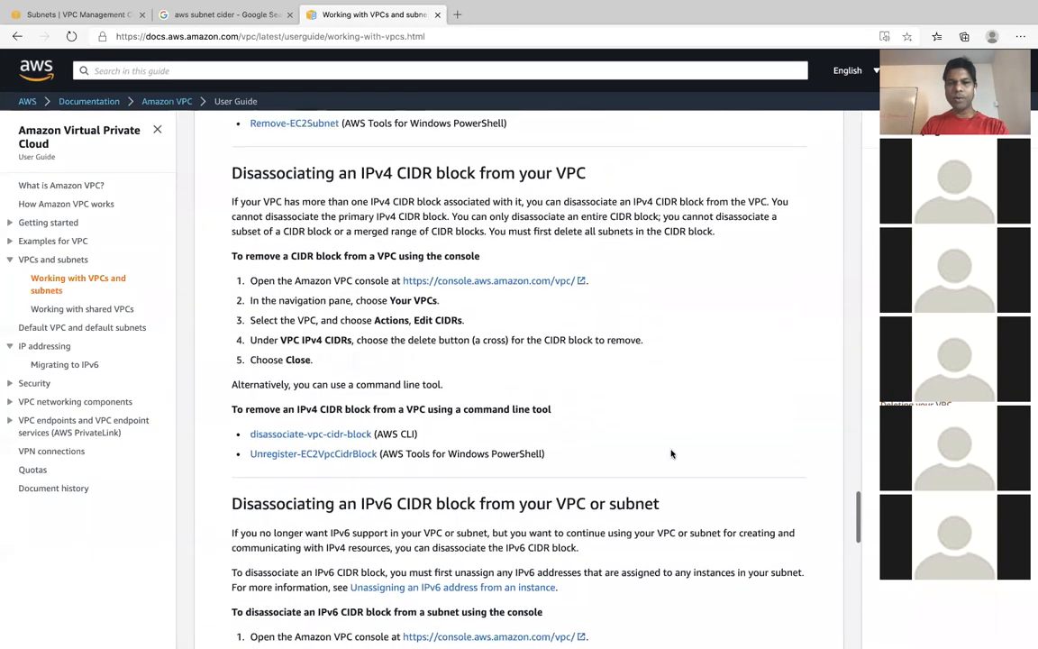
{"action": "scroll", "coordinate": [671, 453], "scroll_direction": "up", "scroll_amount": 2}
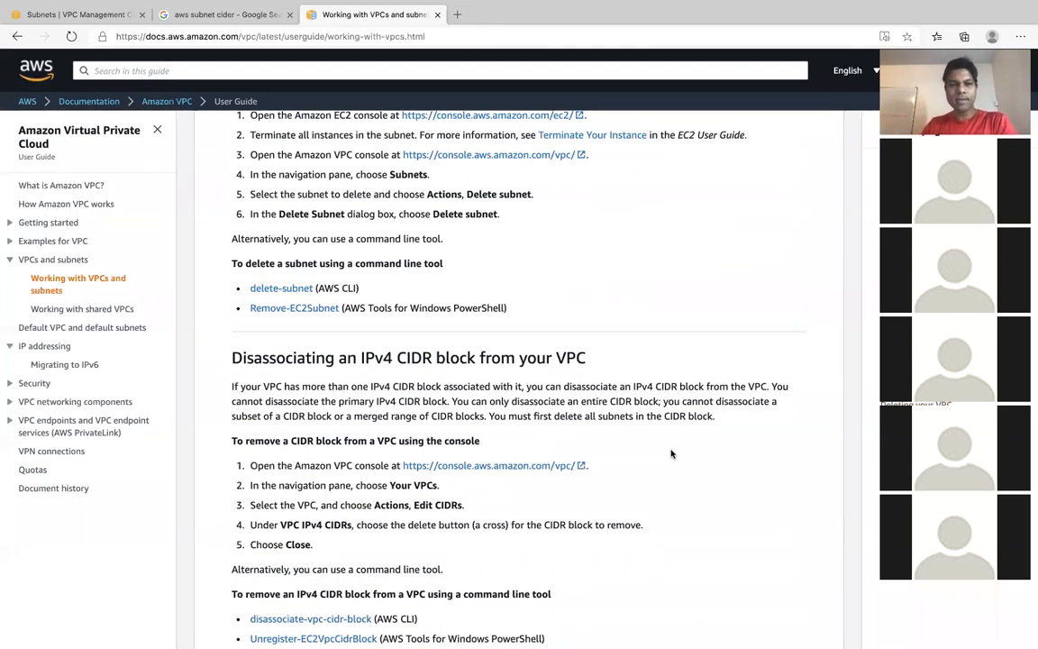
{"action": "scroll", "coordinate": [671, 453], "scroll_direction": "up", "scroll_amount": 7}
{"action": "scroll", "coordinate": [670, 454], "scroll_direction": "up", "scroll_amount": 6}
{"action": "scroll", "coordinate": [671, 453], "scroll_direction": "down", "scroll_amount": 6}
{"action": "scroll", "coordinate": [671, 453], "scroll_direction": "down", "scroll_amount": 3}
{"action": "scroll", "coordinate": [670, 453], "scroll_direction": "down", "scroll_amount": 11}
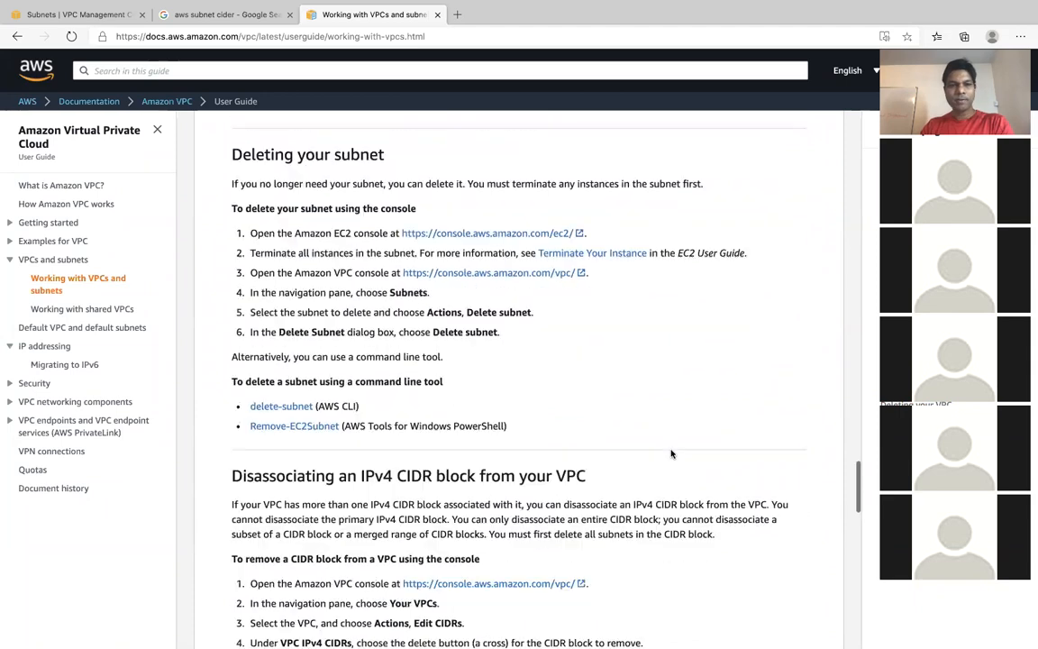
{"action": "scroll", "coordinate": [671, 453], "scroll_direction": "down", "scroll_amount": 12}
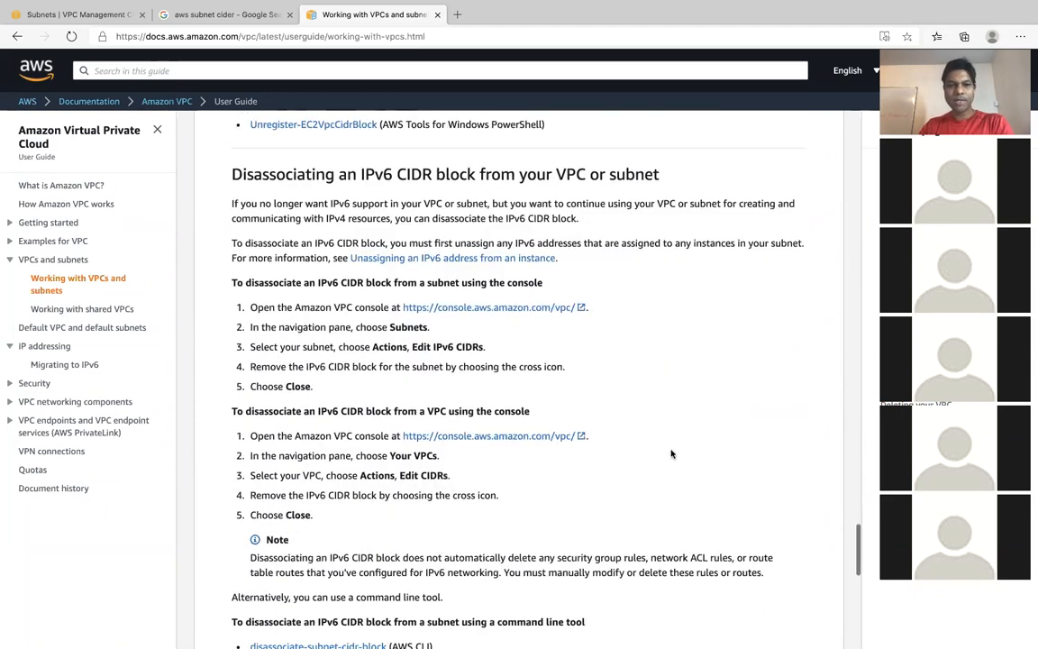
{"action": "scroll", "coordinate": [670, 450], "scroll_direction": "down", "scroll_amount": 6}
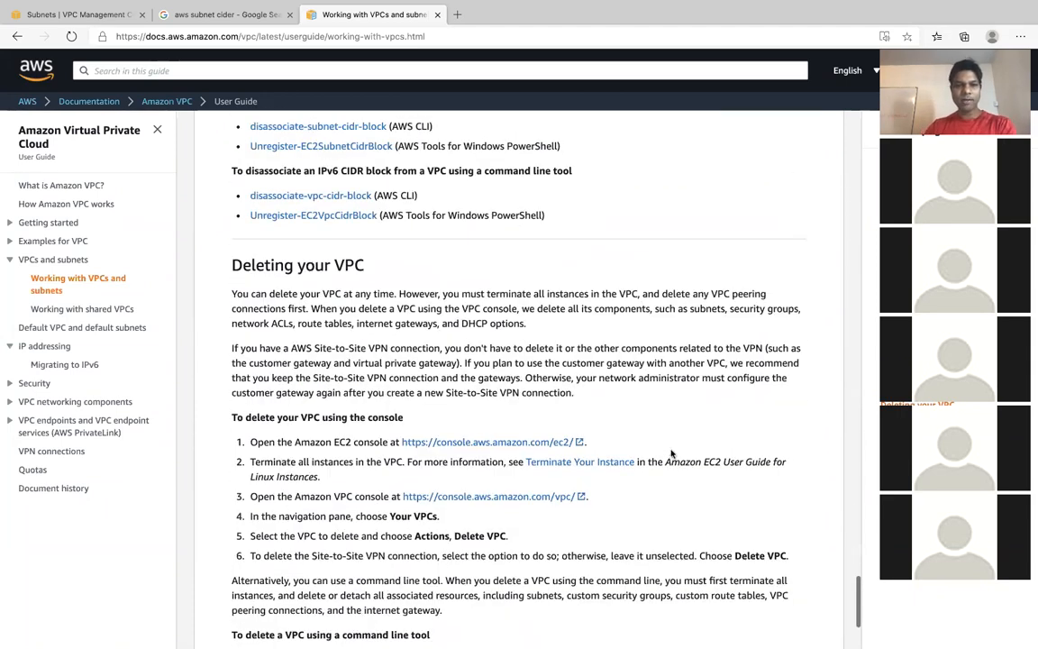
{"action": "scroll", "coordinate": [670, 453], "scroll_direction": "up", "scroll_amount": 3}
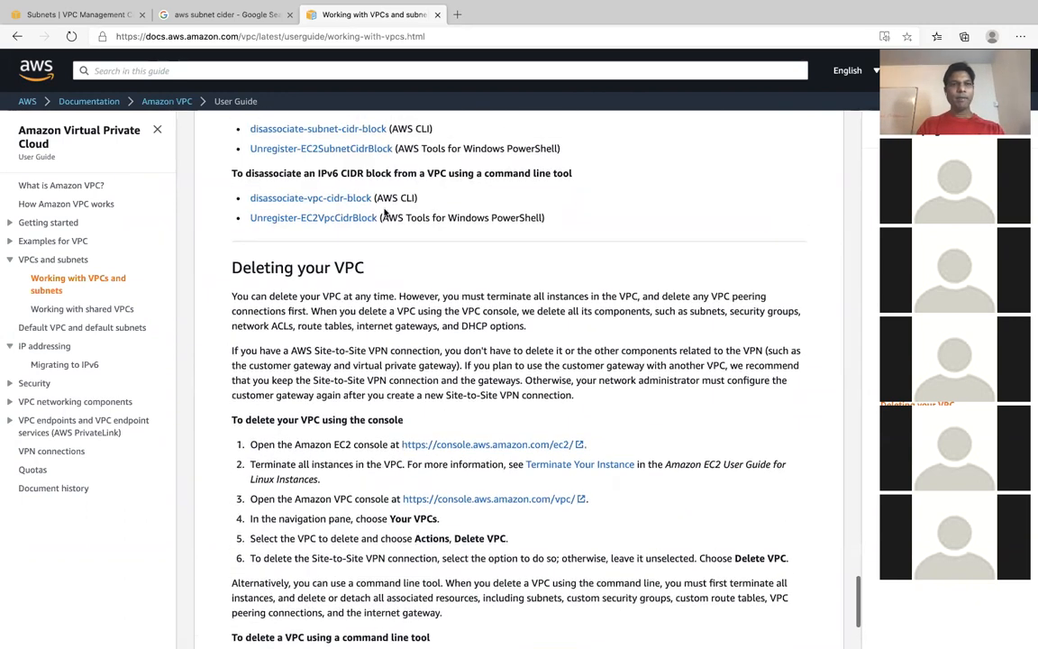
- Return to the Google results and extend the search to "aws subnet cidr IP address details"
{"action": "left_click", "coordinate": [225, 14]}
{"action": "left_click", "coordinate": [244, 80]}
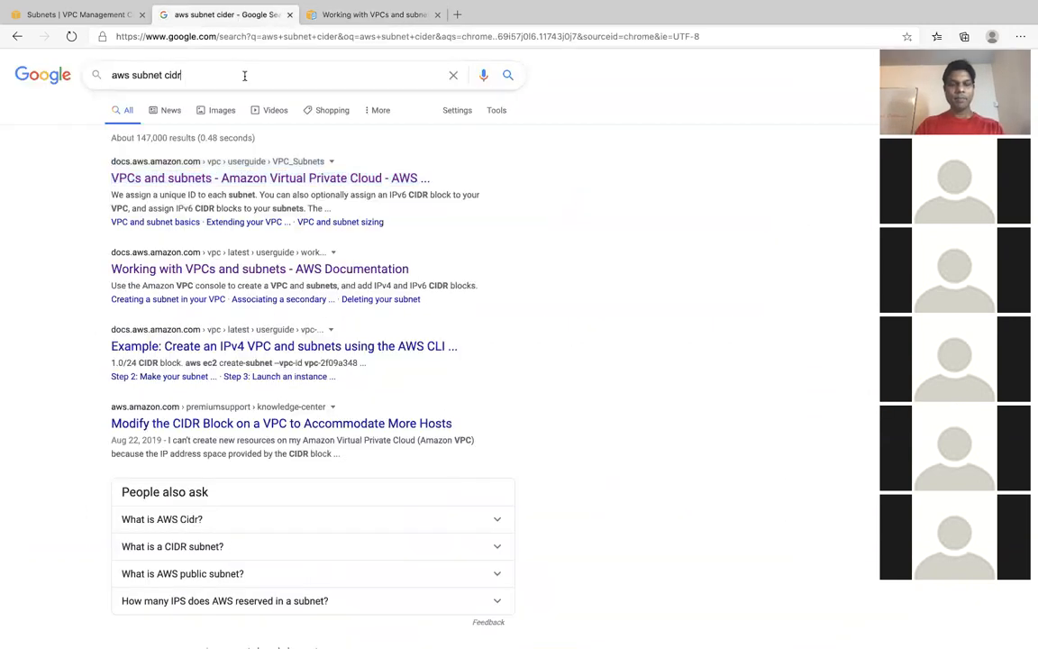
{"action": "type", "text": "IP"}
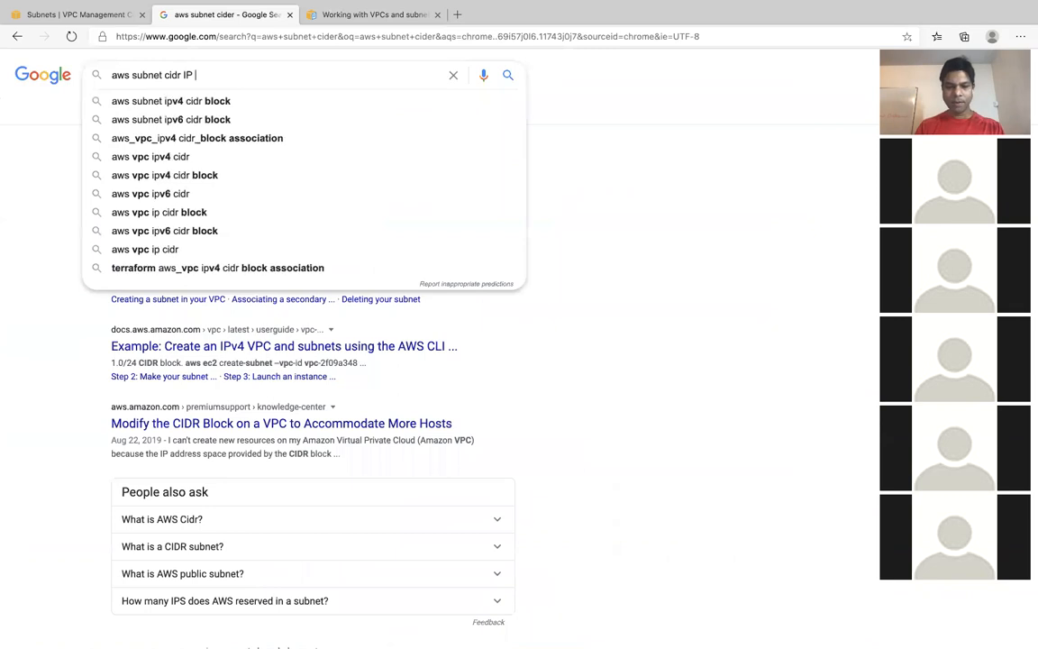
{"action": "type", "text": " address details"}
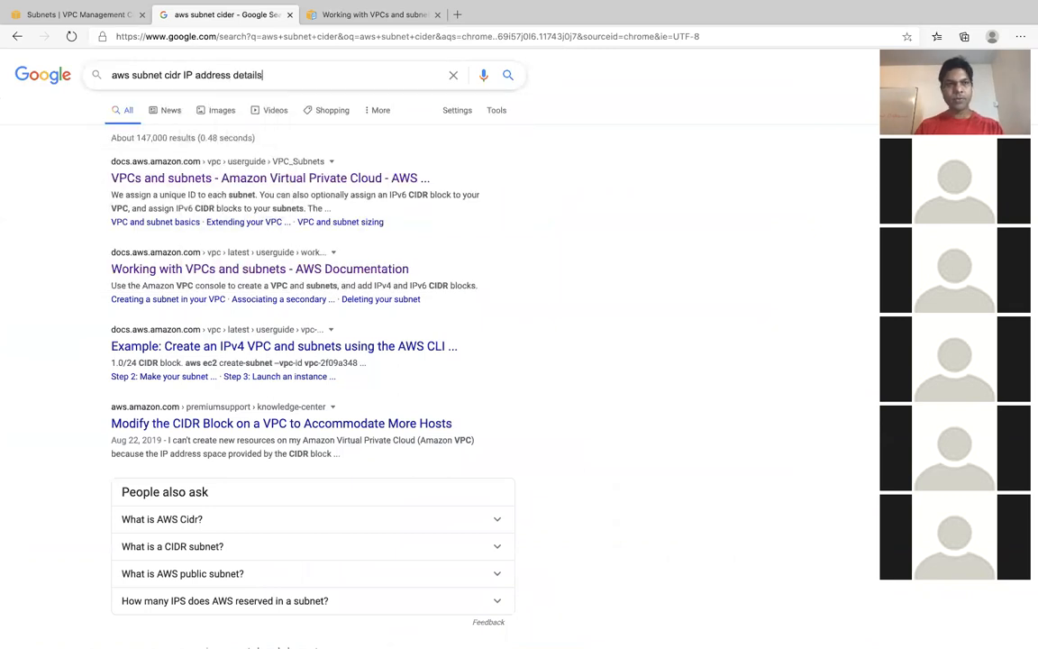
{"action": "key", "text": "Return"}
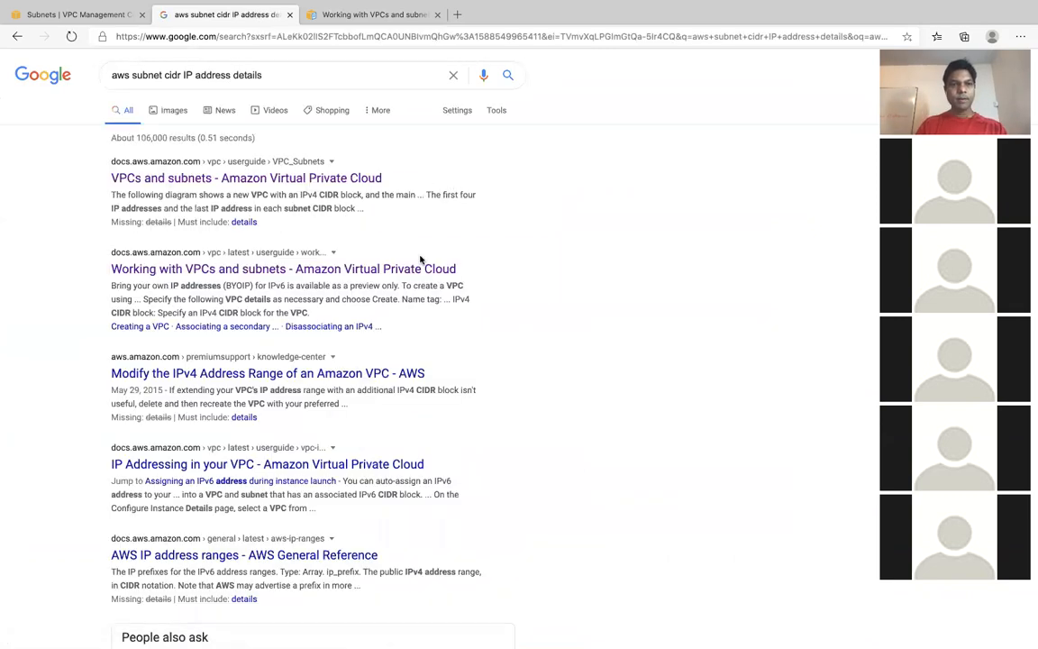
- Open the result "Modify the IPv4 Address Range of an Amazon VPC" in a new tab and leave full-screen mode
{"action": "scroll", "coordinate": [528, 278], "scroll_direction": "down", "scroll_amount": 1}
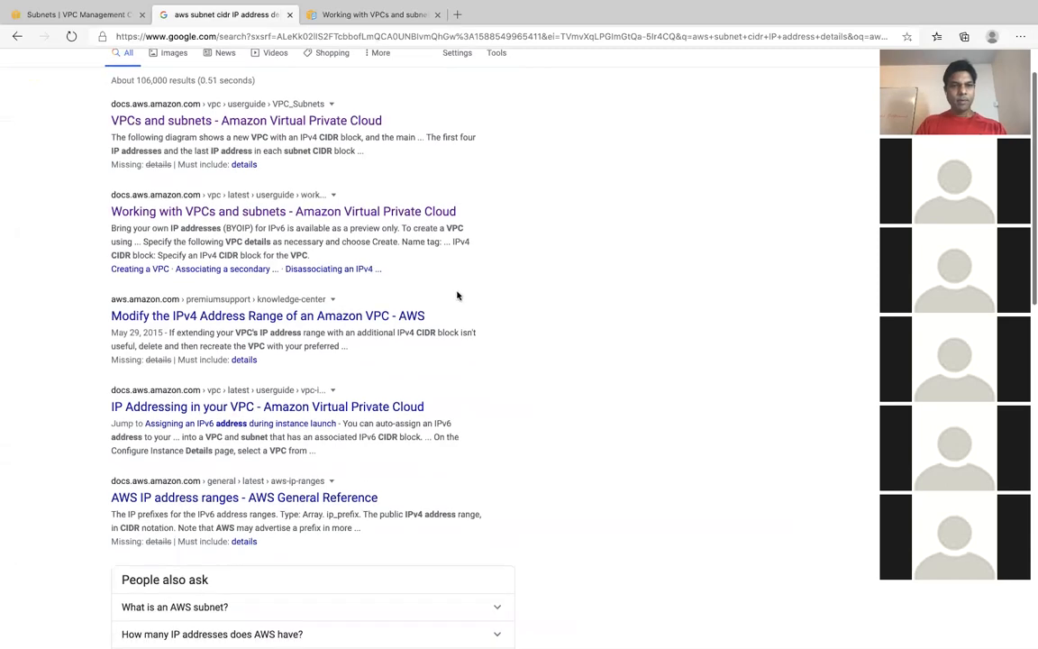
{"action": "right_click", "coordinate": [355, 318]}
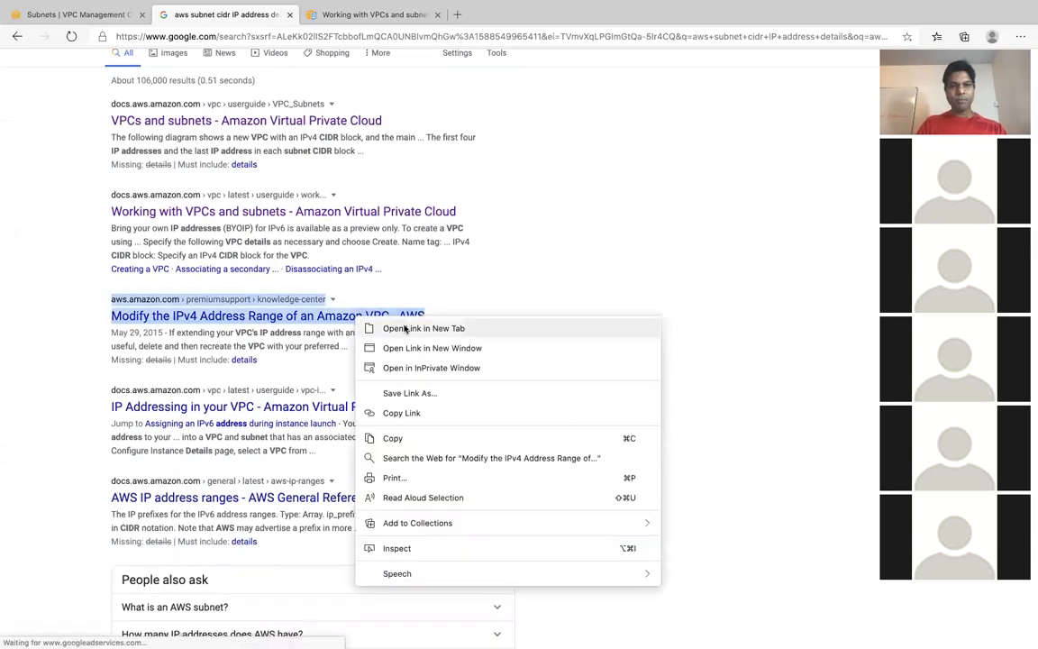
{"action": "left_click", "coordinate": [406, 329]}
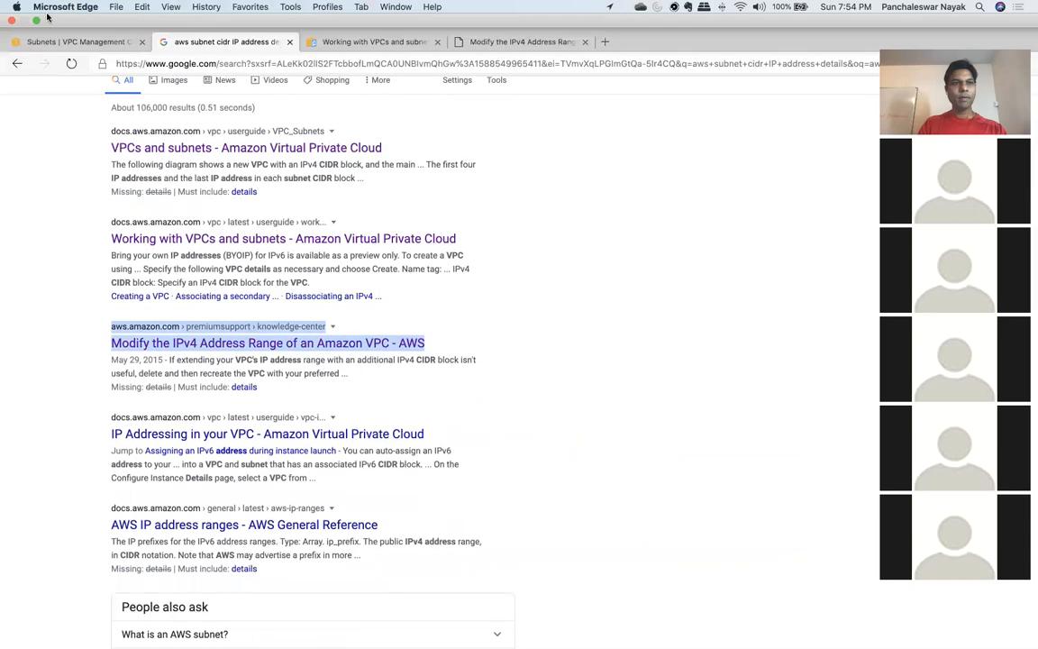
{"action": "left_click", "coordinate": [35, 21]}
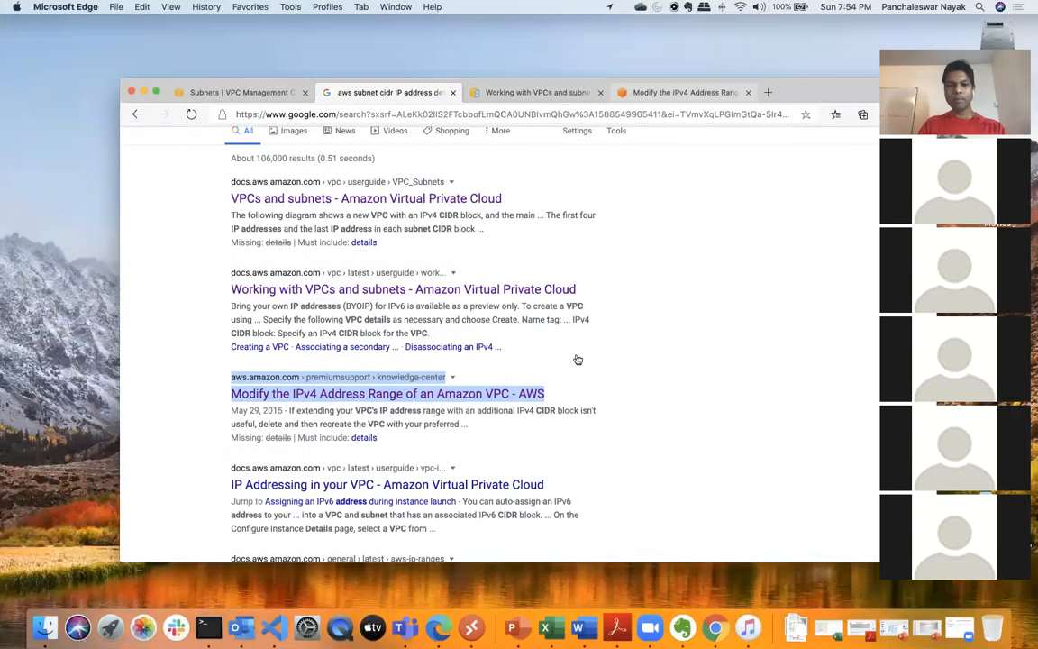
- Skim the AWS article on modifying a VPC's IPv4 address range in full-screen mode, and leave full screen
{"action": "key", "text": "ctrl+Tab"}
{"action": "key", "text": "ctrl+Tab"}
{"action": "left_click", "coordinate": [156, 92]}
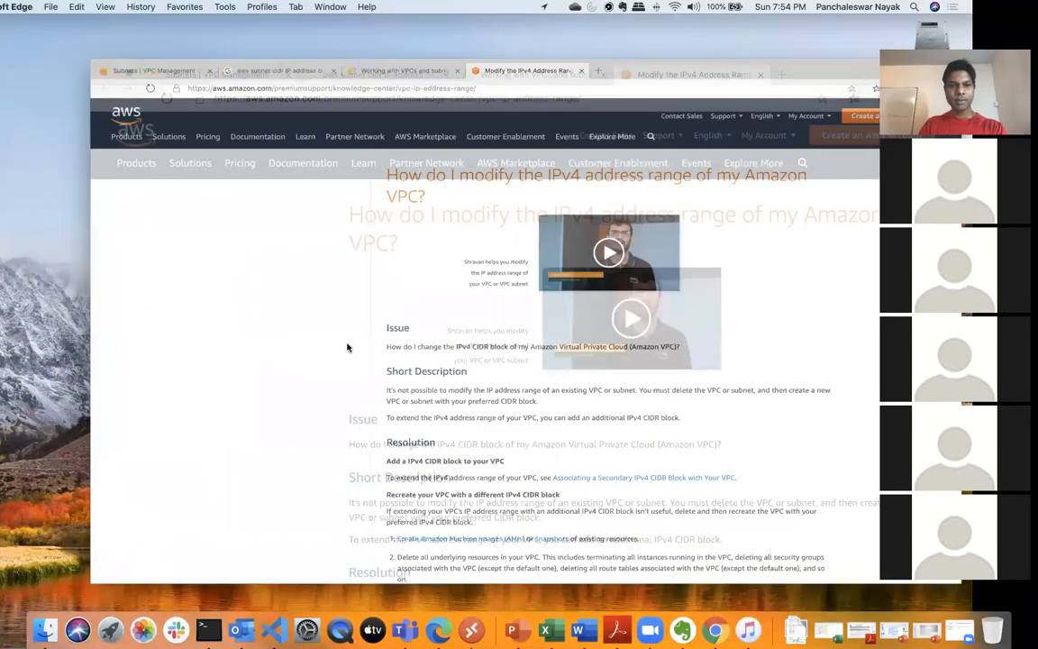
{"action": "scroll", "coordinate": [520, 457], "scroll_direction": "down", "scroll_amount": 6}
{"action": "scroll", "coordinate": [520, 457], "scroll_direction": "up", "scroll_amount": 2}
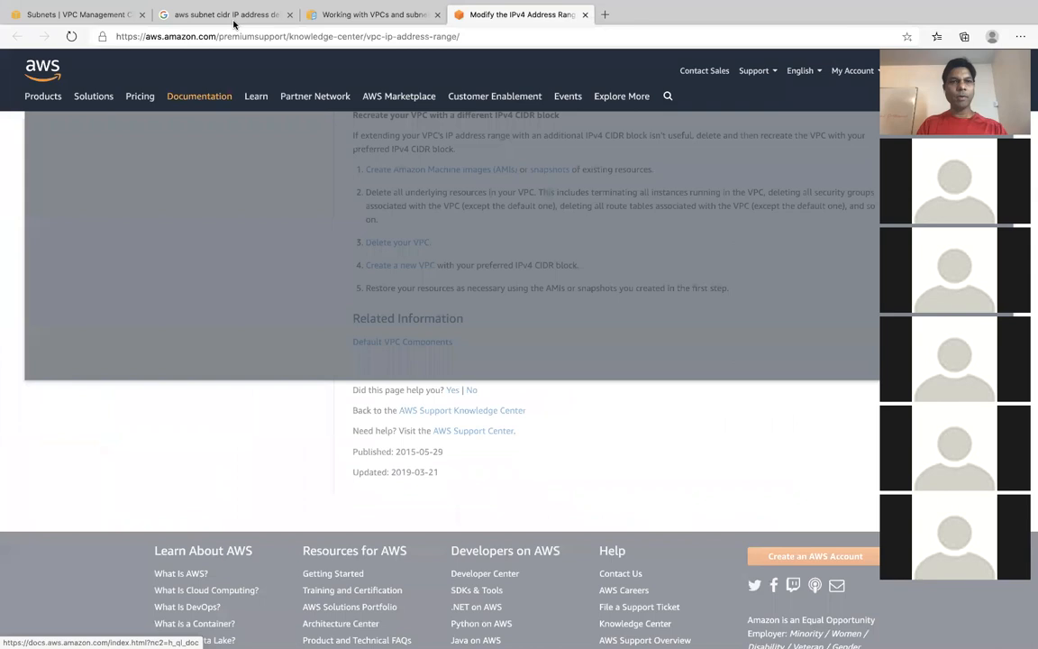
{"action": "mouse_move", "coordinate": [11, 4]}
{"action": "left_click", "coordinate": [34, 19]}
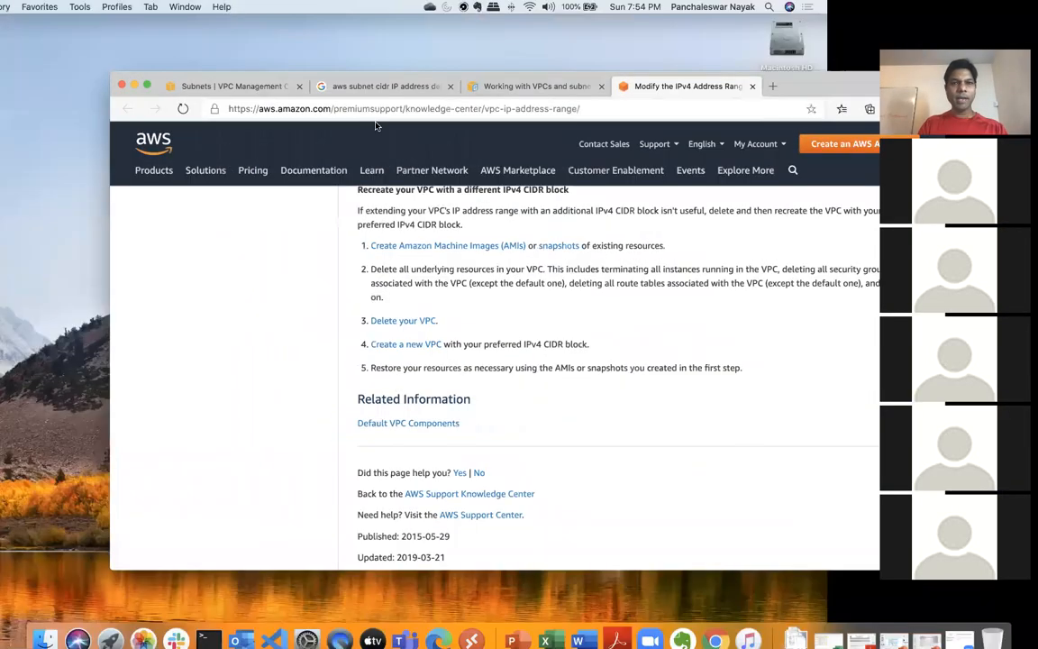
- Review the "Working with VPCs and subnets" guide in full screen, from deleting a VPC back up through CIDR disassociation to deleting a subnet
{"action": "left_click", "coordinate": [536, 92]}
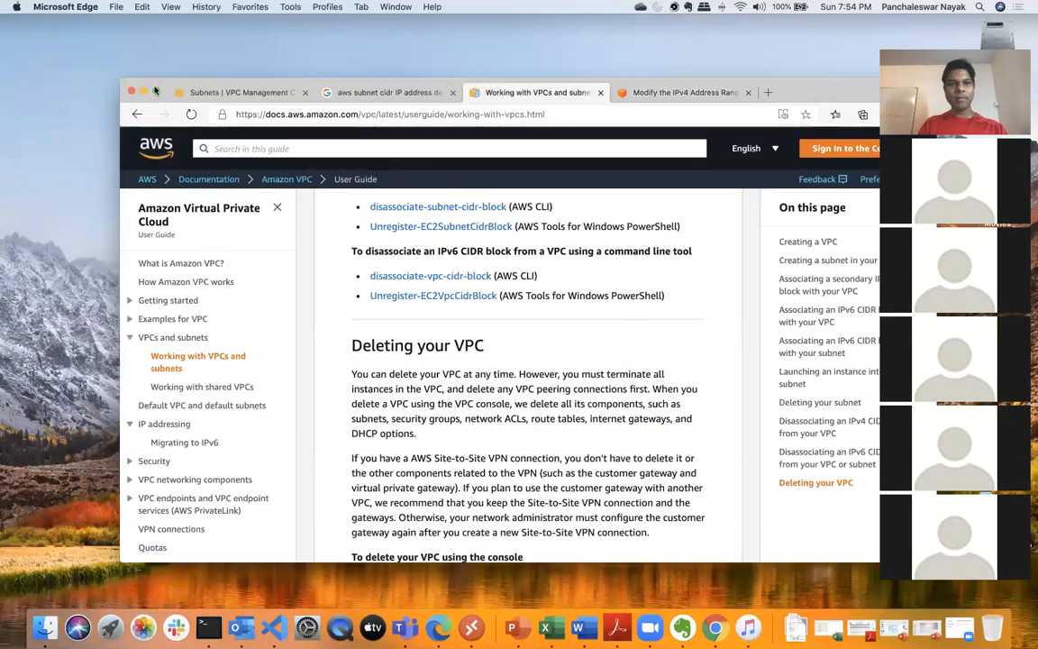
{"action": "left_click", "coordinate": [158, 91]}
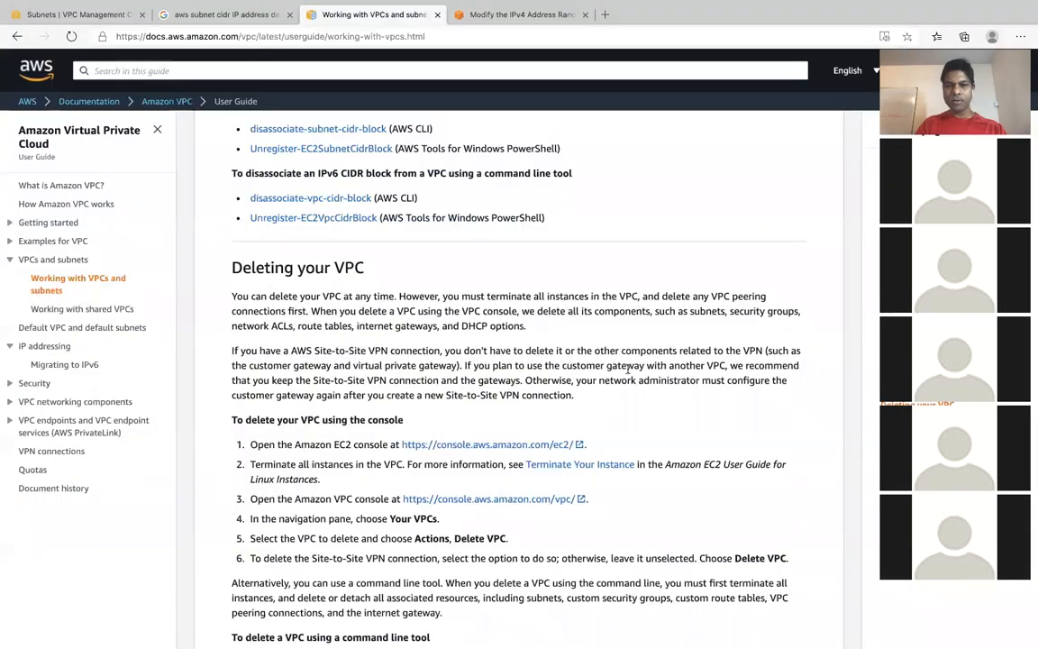
{"action": "scroll", "coordinate": [668, 414], "scroll_direction": "down", "scroll_amount": 3}
{"action": "scroll", "coordinate": [668, 413], "scroll_direction": "up", "scroll_amount": 4}
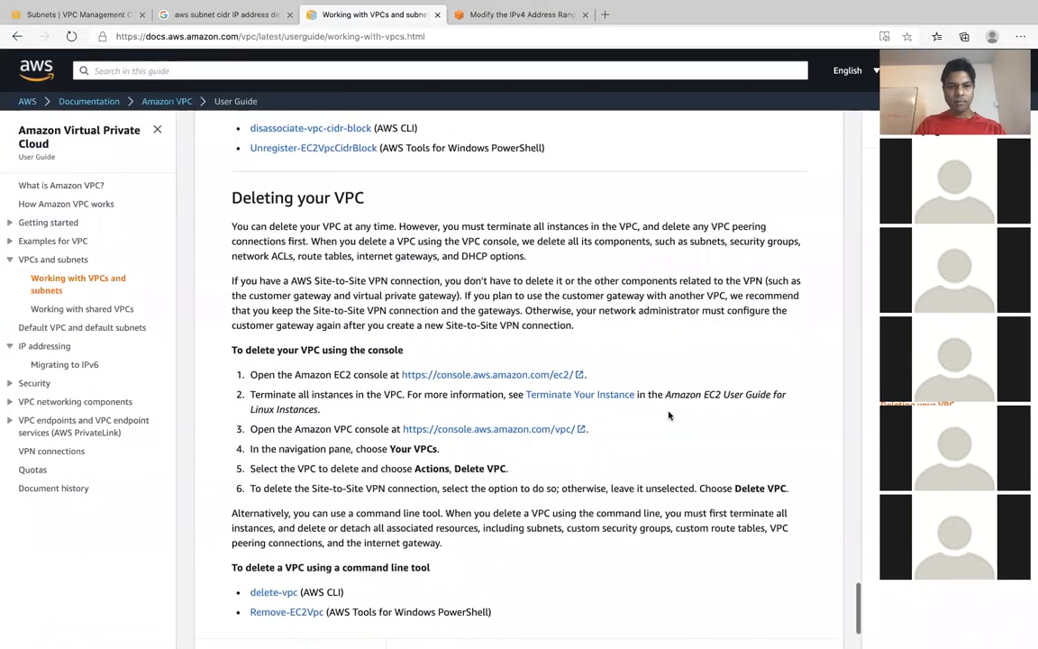
{"action": "scroll", "coordinate": [668, 411], "scroll_direction": "up", "scroll_amount": 2}
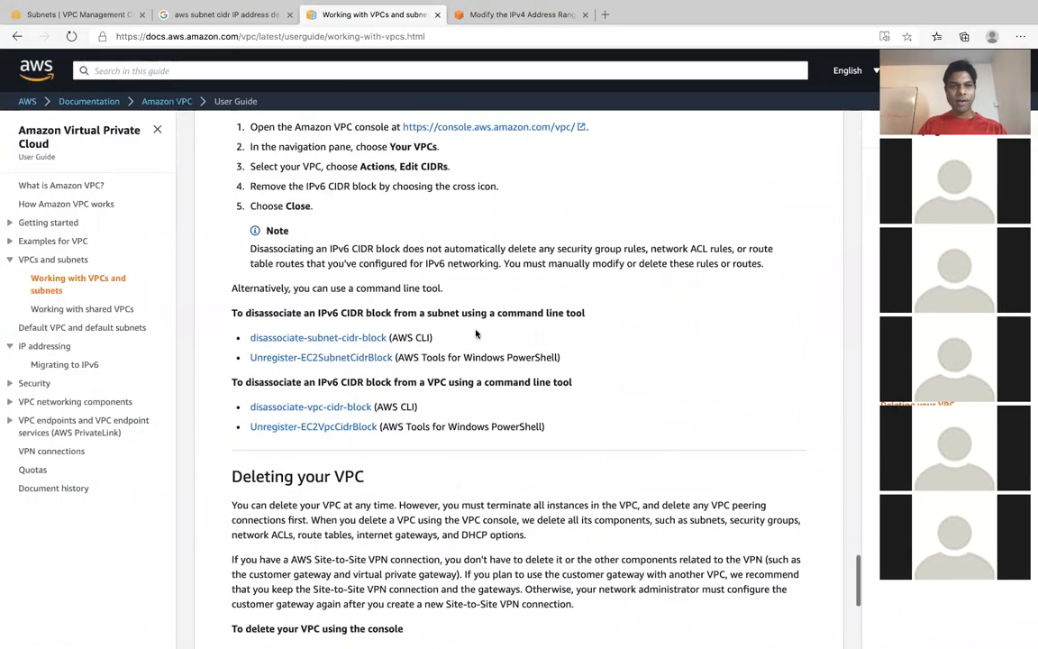
{"action": "scroll", "coordinate": [459, 336], "scroll_direction": "up", "scroll_amount": 5}
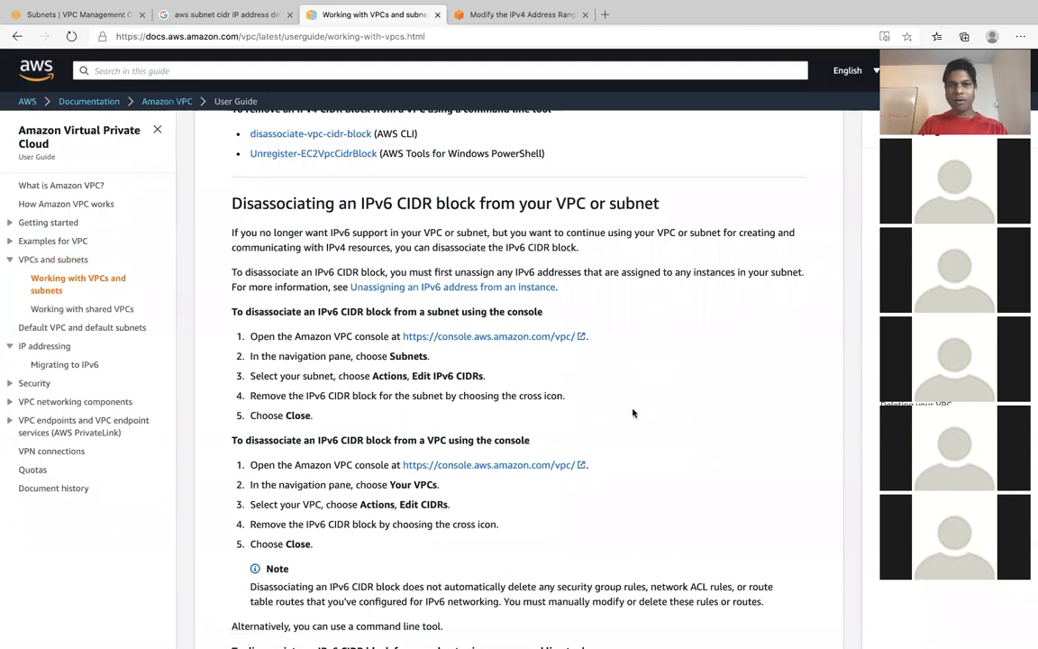
{"action": "scroll", "coordinate": [633, 413], "scroll_direction": "up", "scroll_amount": 5}
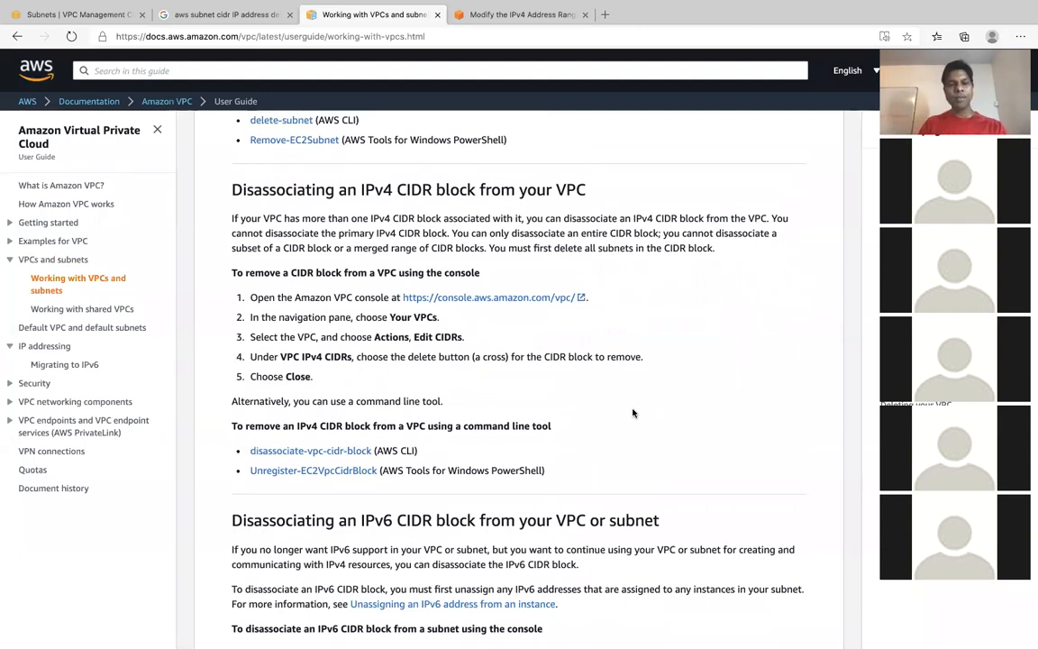
{"action": "scroll", "coordinate": [658, 334], "scroll_direction": "down", "scroll_amount": 5}
{"action": "scroll", "coordinate": [657, 334], "scroll_direction": "down", "scroll_amount": 5}
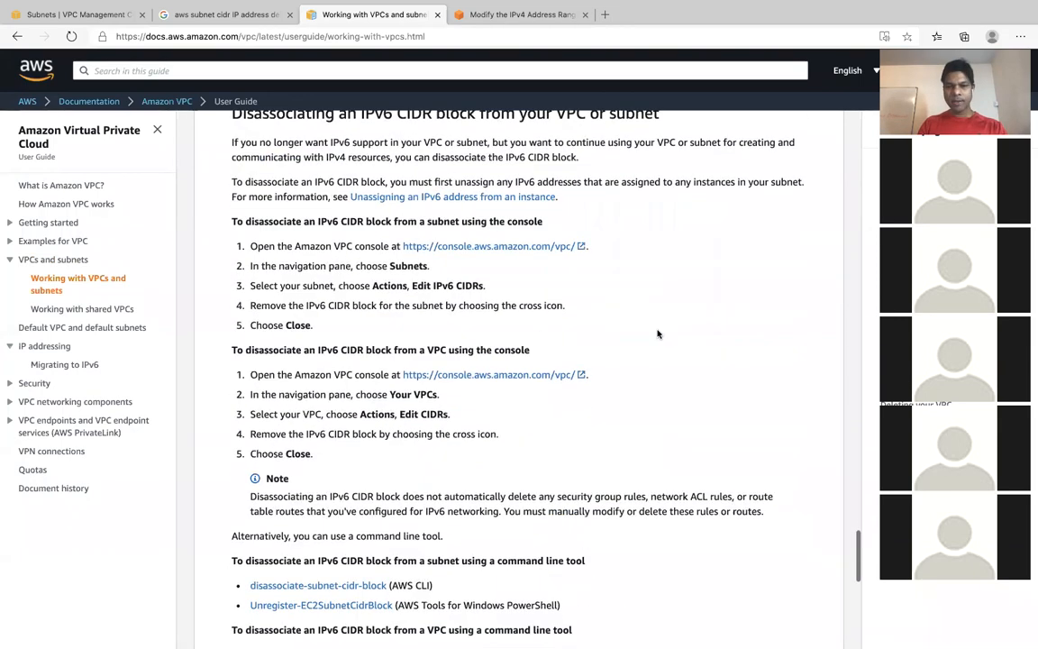
{"action": "scroll", "coordinate": [657, 330], "scroll_direction": "up", "scroll_amount": 5}
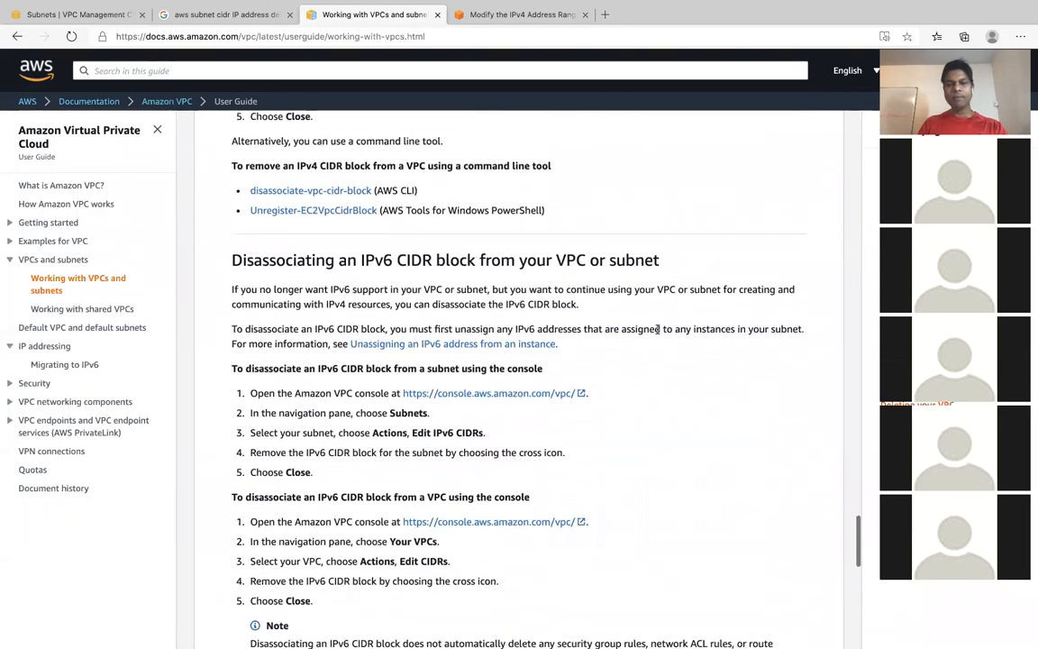
{"action": "scroll", "coordinate": [657, 333], "scroll_direction": "up", "scroll_amount": 13}
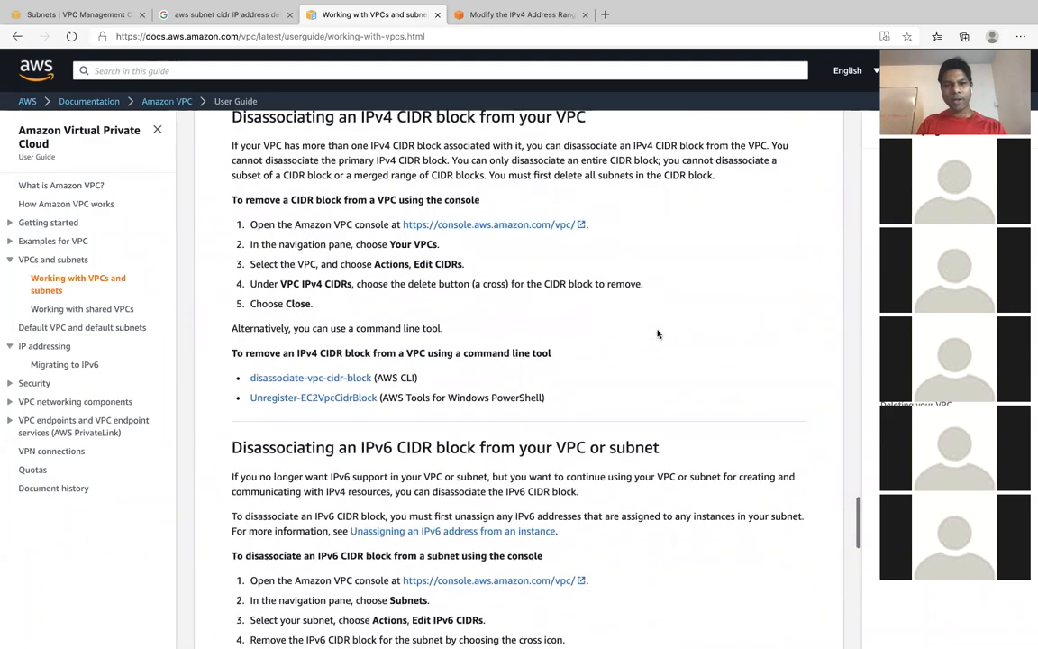
{"action": "scroll", "coordinate": [658, 333], "scroll_direction": "up", "scroll_amount": 6}
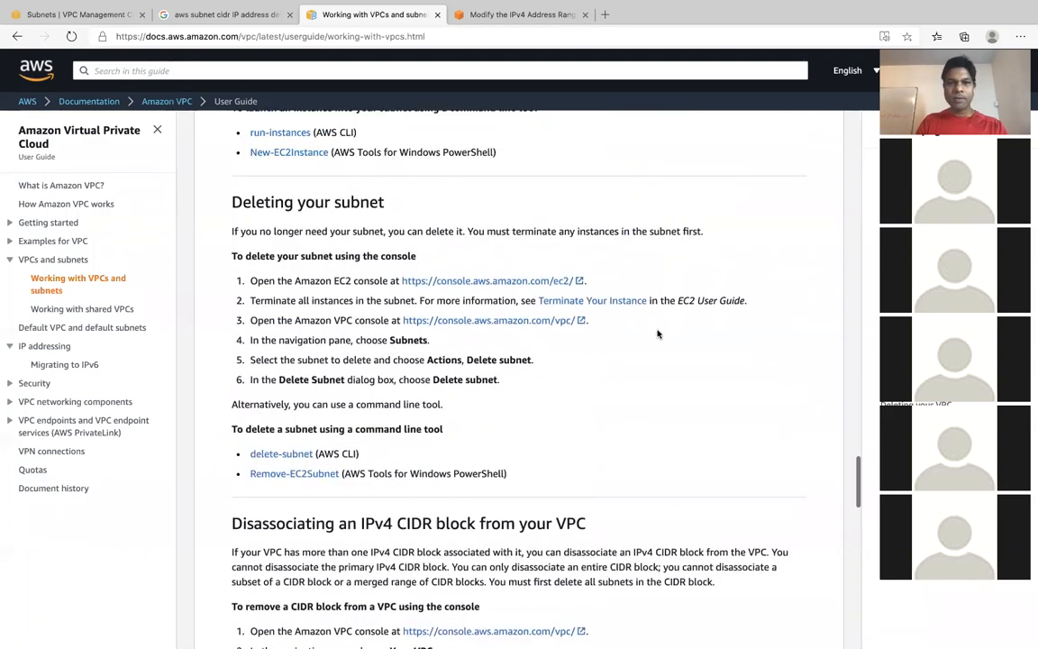
{"action": "scroll", "coordinate": [657, 334], "scroll_direction": "up", "scroll_amount": 1}
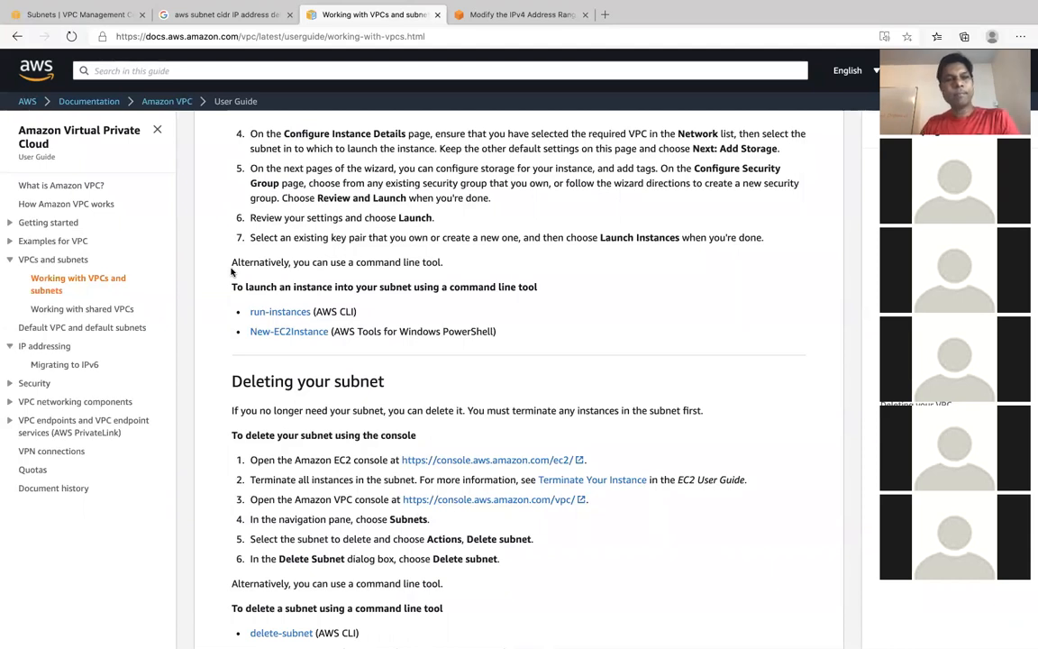
- Close the Google results and both AWS documentation pages, returning to the VPC console's subnet list
{"action": "left_click", "coordinate": [221, 41]}
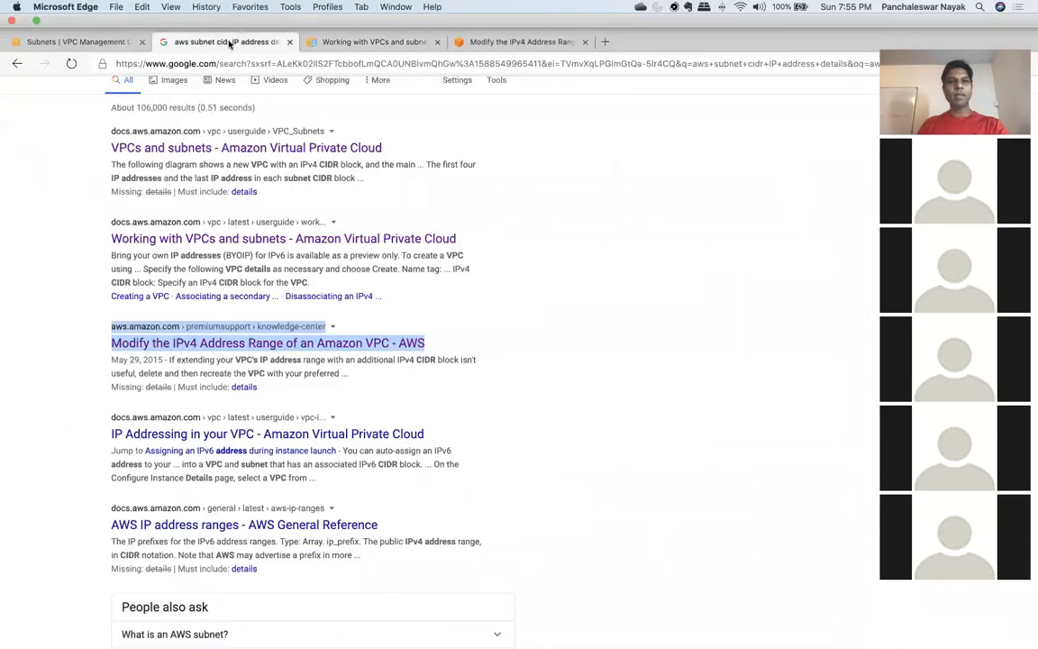
{"action": "left_click", "coordinate": [291, 42]}
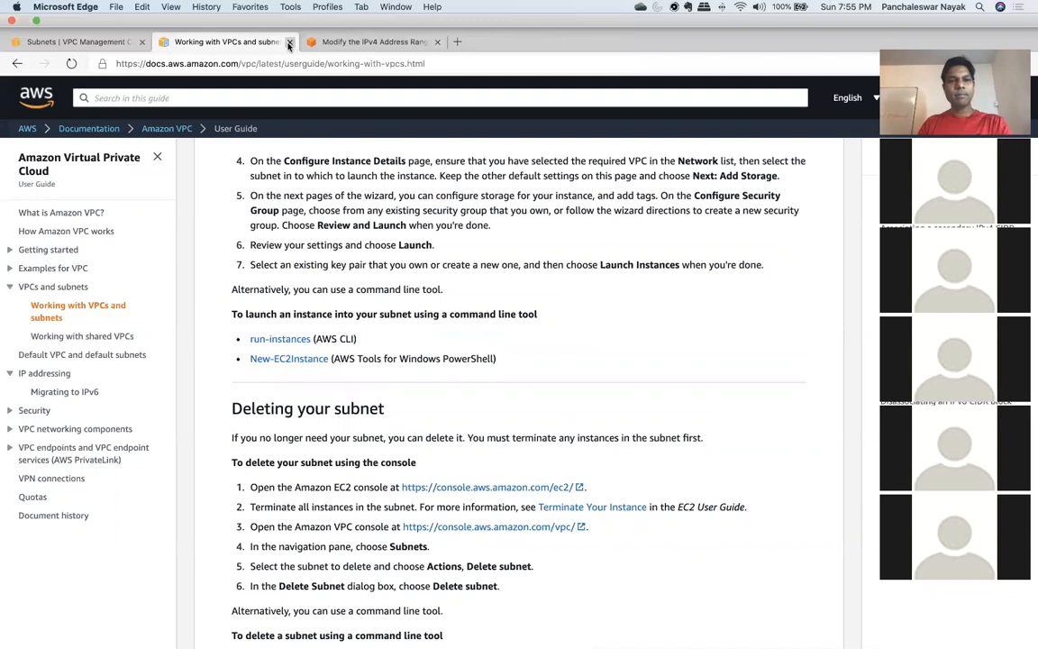
{"action": "left_click", "coordinate": [288, 42]}
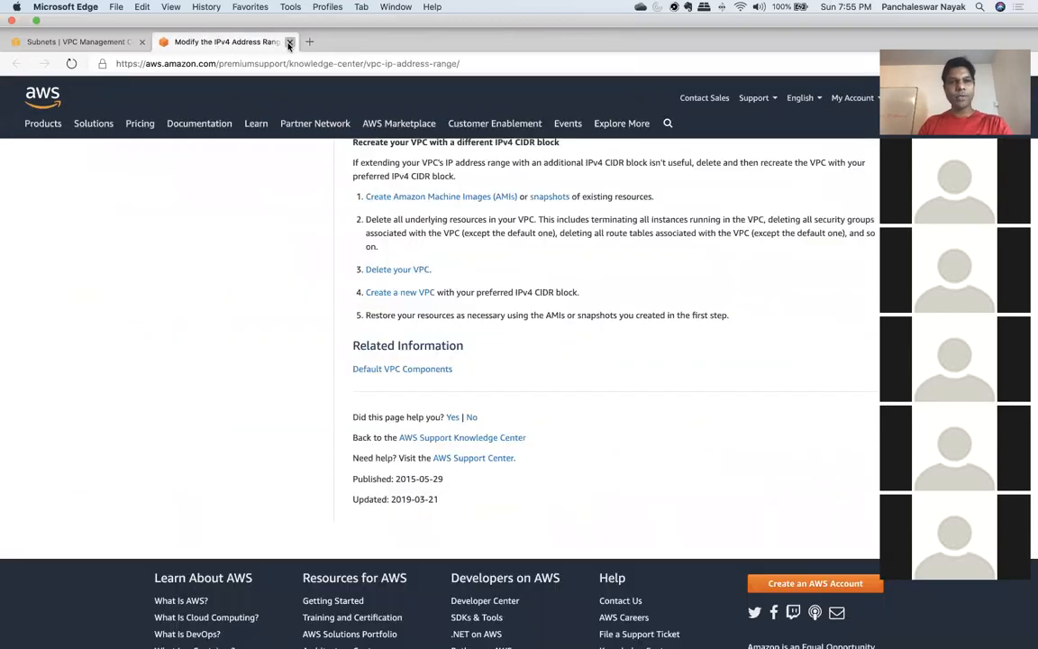
{"action": "left_click", "coordinate": [288, 42]}
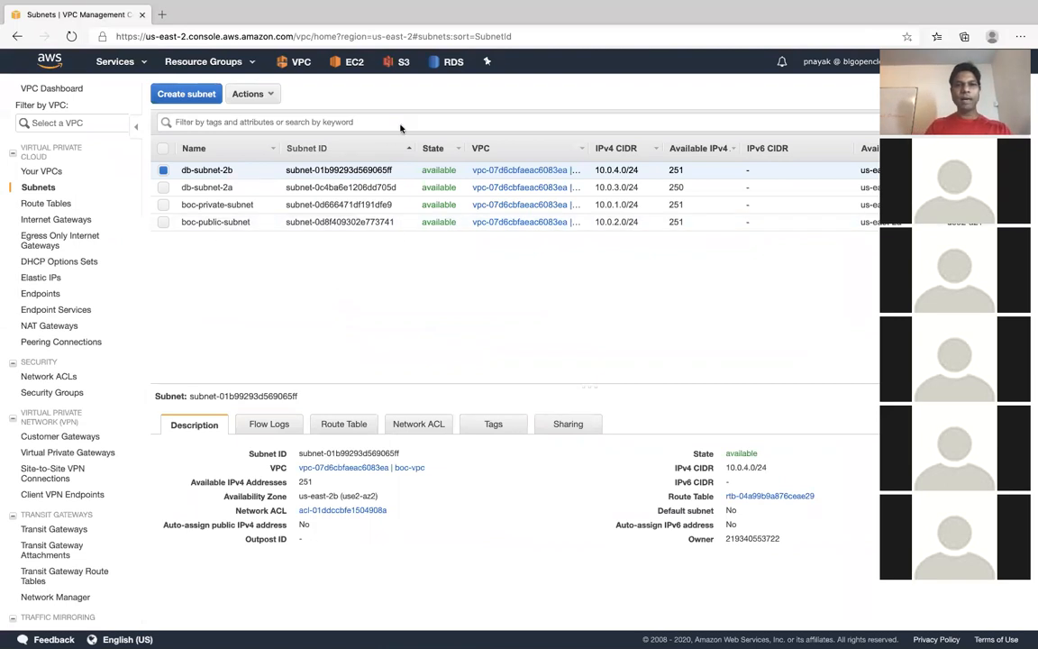
- Check the list of VPCs in the console and open the RDS service dashboard
{"action": "left_click", "coordinate": [42, 172]}
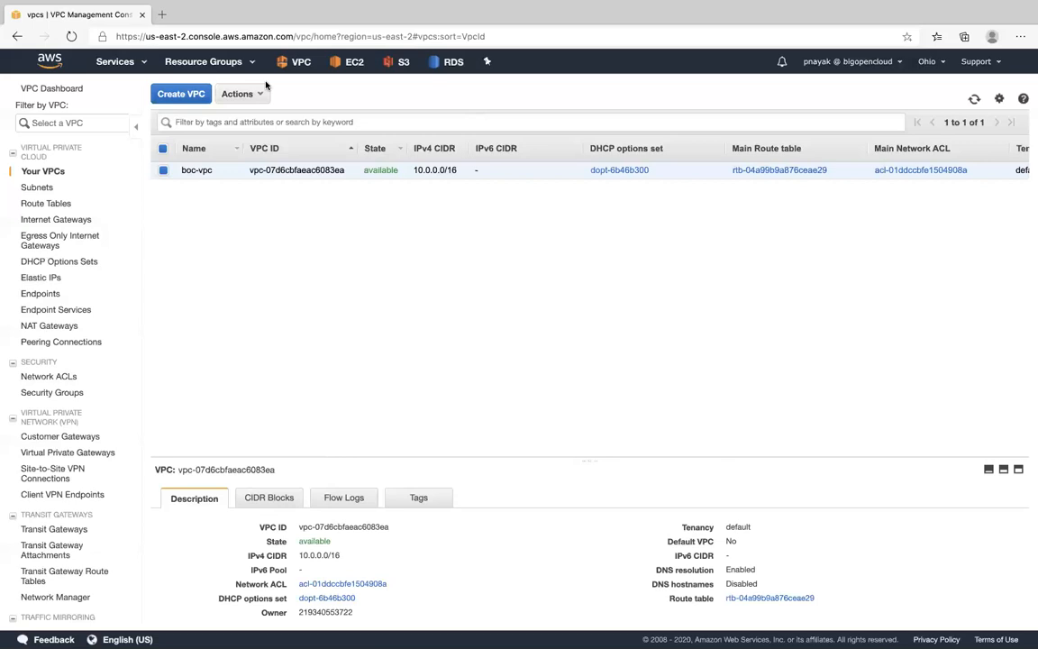
{"action": "left_click", "coordinate": [117, 61]}
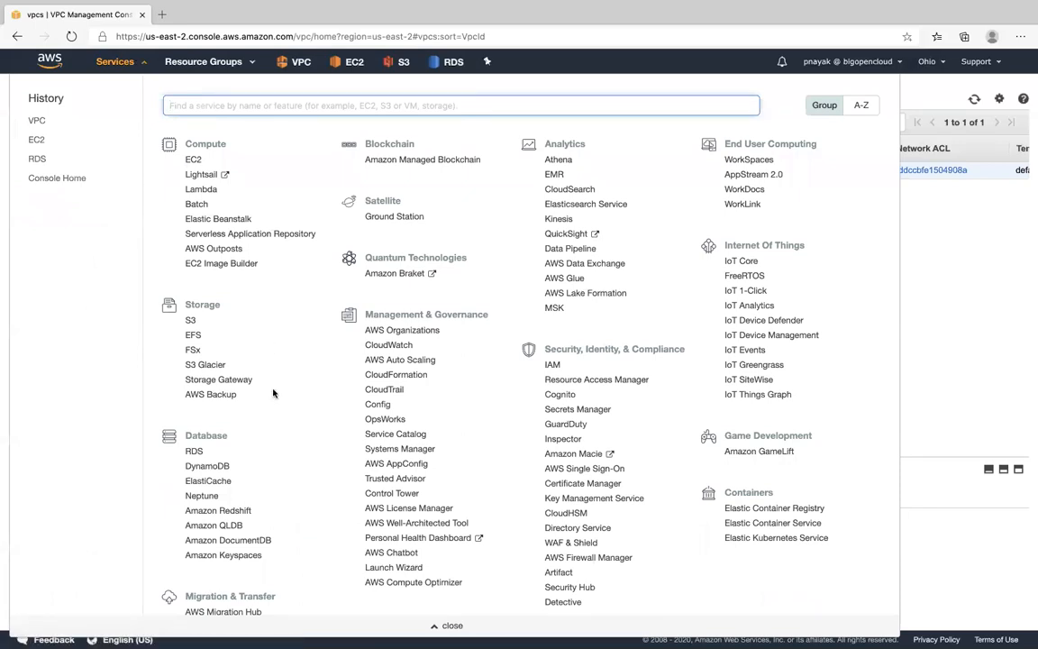
{"action": "left_click", "coordinate": [196, 451]}
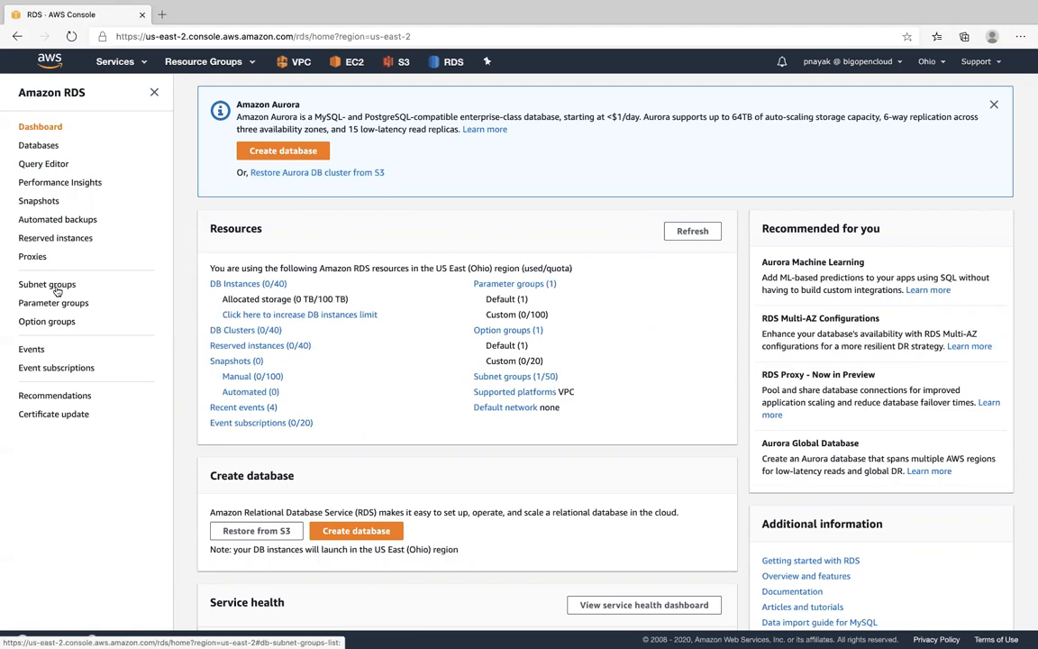
- Go back to the VPC service and open its list of subnets
{"action": "left_click", "coordinate": [138, 65]}
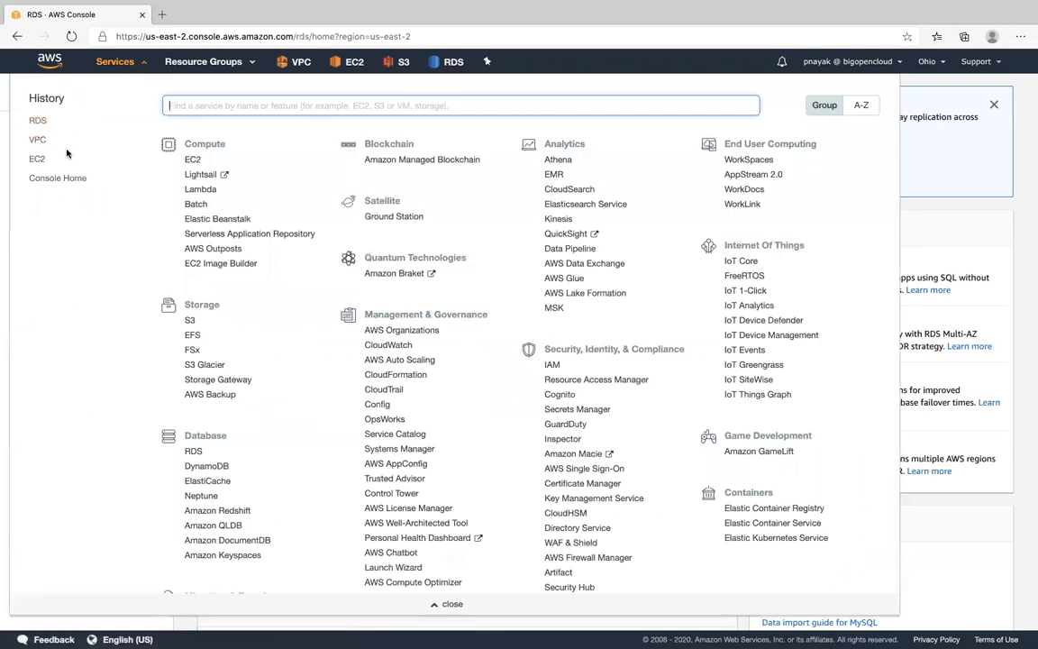
{"action": "left_click", "coordinate": [39, 140]}
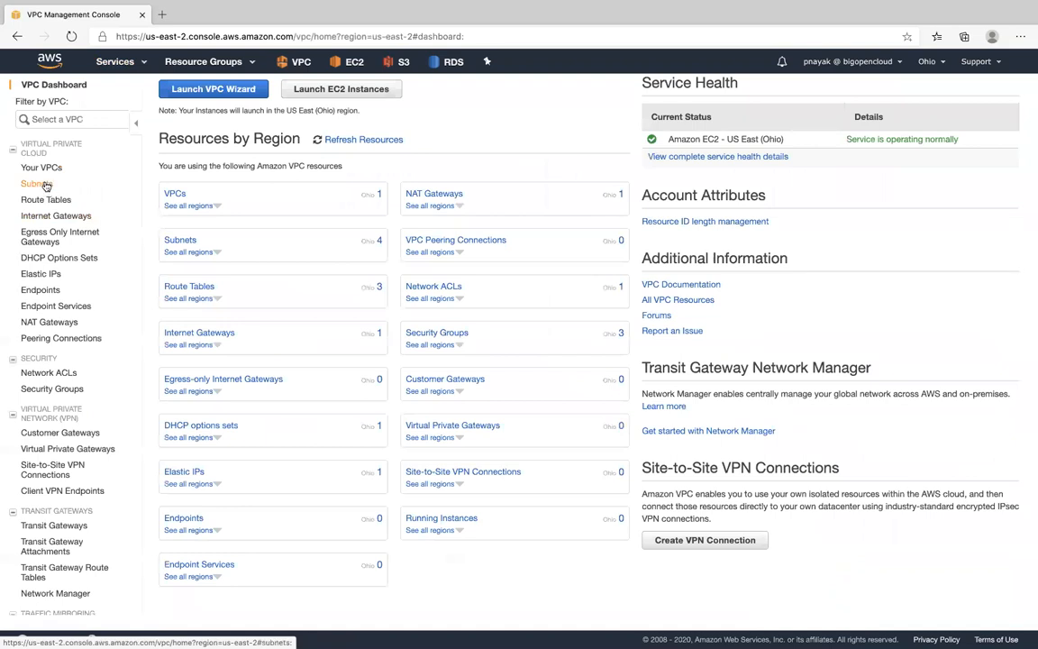
{"action": "left_click", "coordinate": [45, 185]}
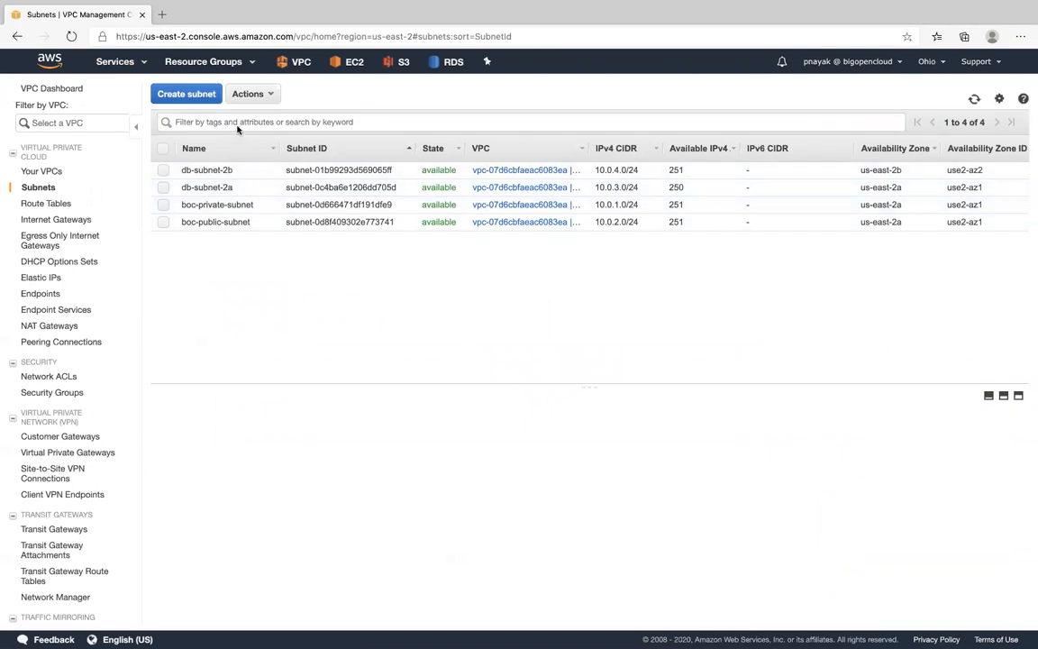
- Start creating a new subnet with the name tag db-subnet-2c
{"action": "left_click", "coordinate": [183, 93]}
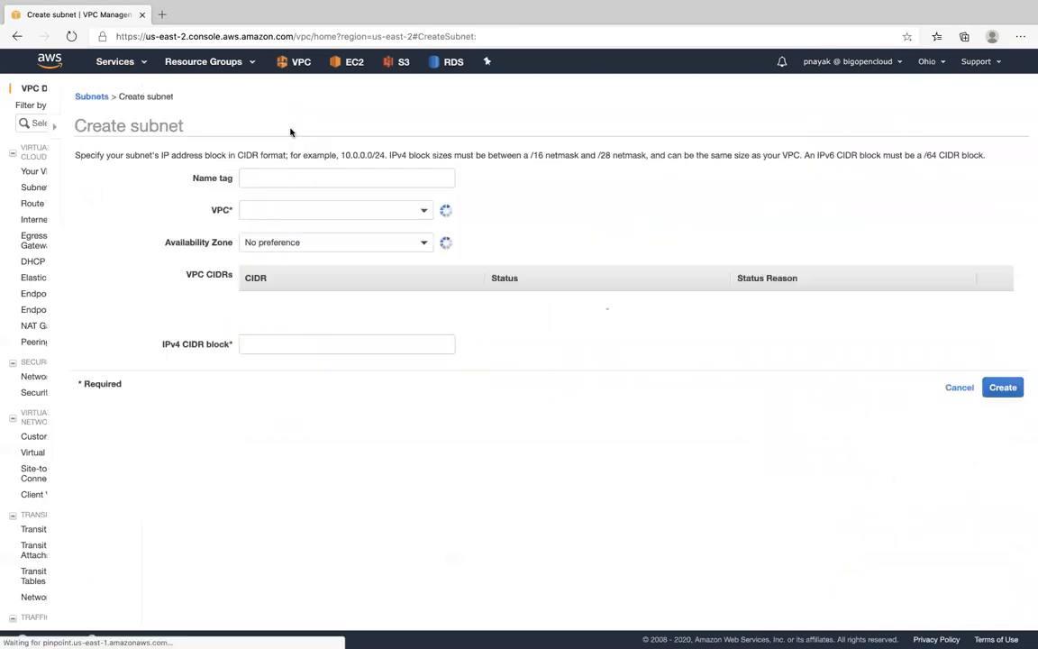
{"action": "left_click", "coordinate": [360, 184]}
{"action": "type", "text": "db-subn"}
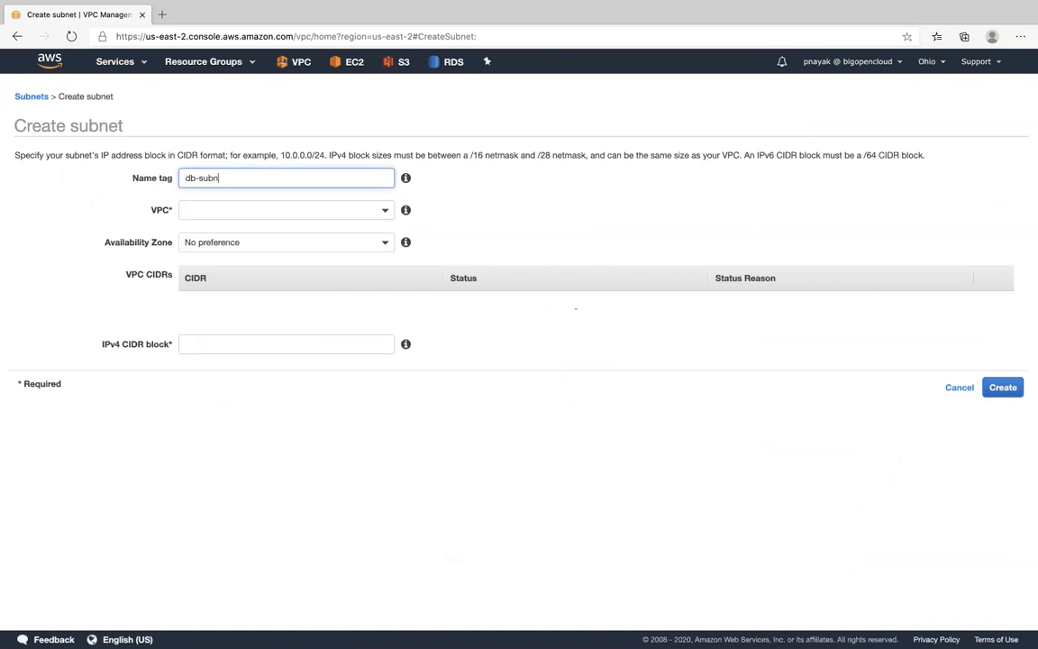
{"action": "type", "text": "t"}
{"action": "key", "text": "BackSpace"}
{"action": "key", "text": "BackSpace"}
{"action": "type", "text": "net-2c"}
- Assign the new subnet to boc-vpc and the us-east-2c availability zone
{"action": "left_click", "coordinate": [377, 218]}
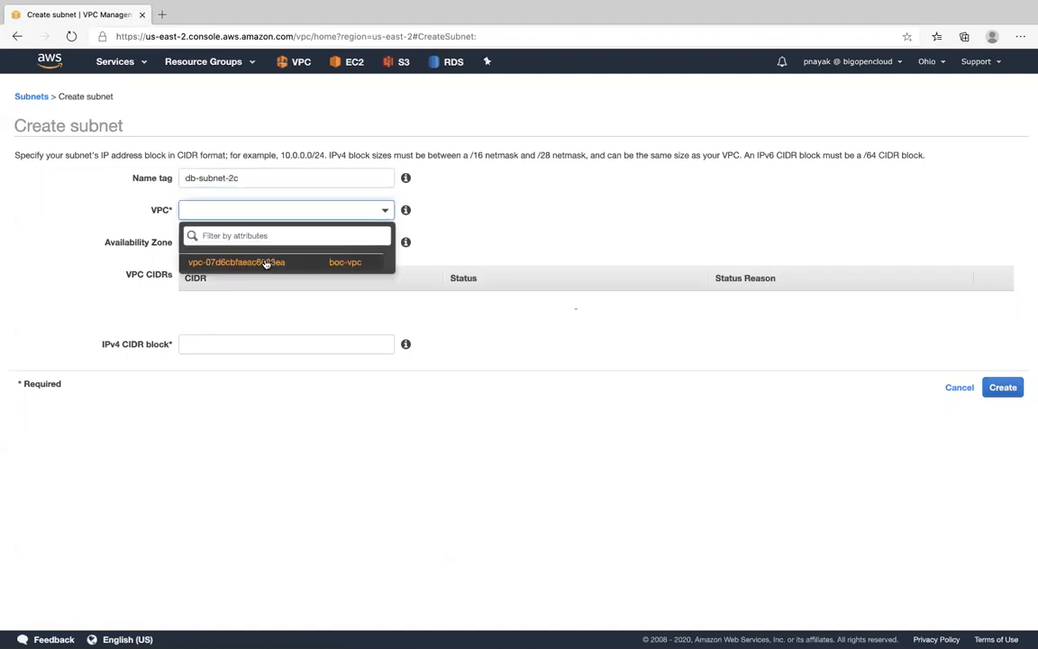
{"action": "left_click", "coordinate": [265, 262]}
{"action": "left_click", "coordinate": [378, 242]}
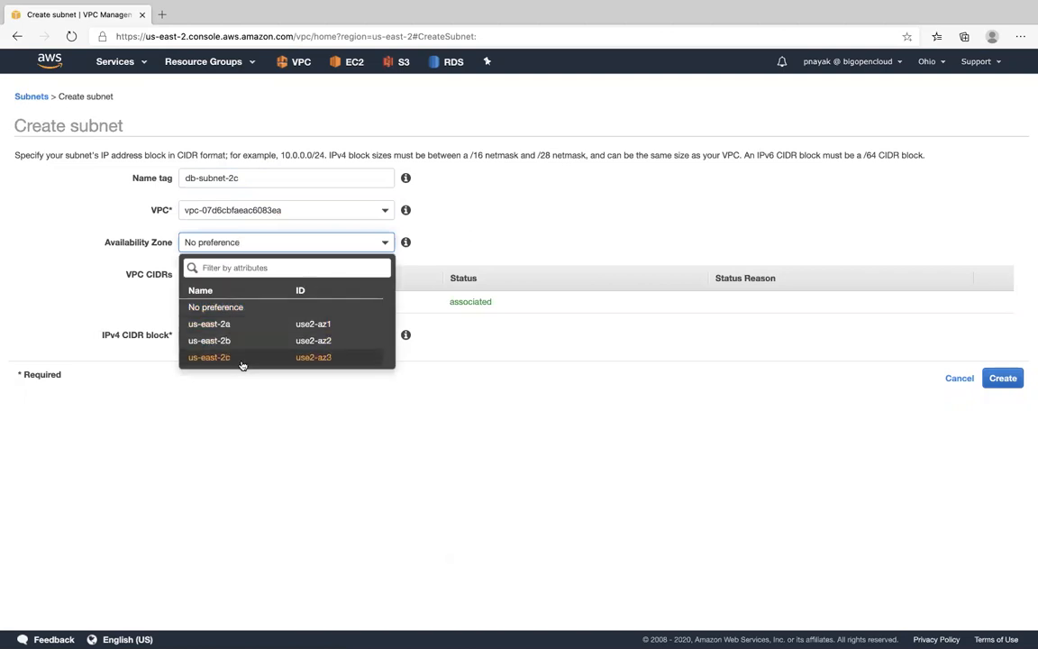
{"action": "left_click", "coordinate": [242, 357]}
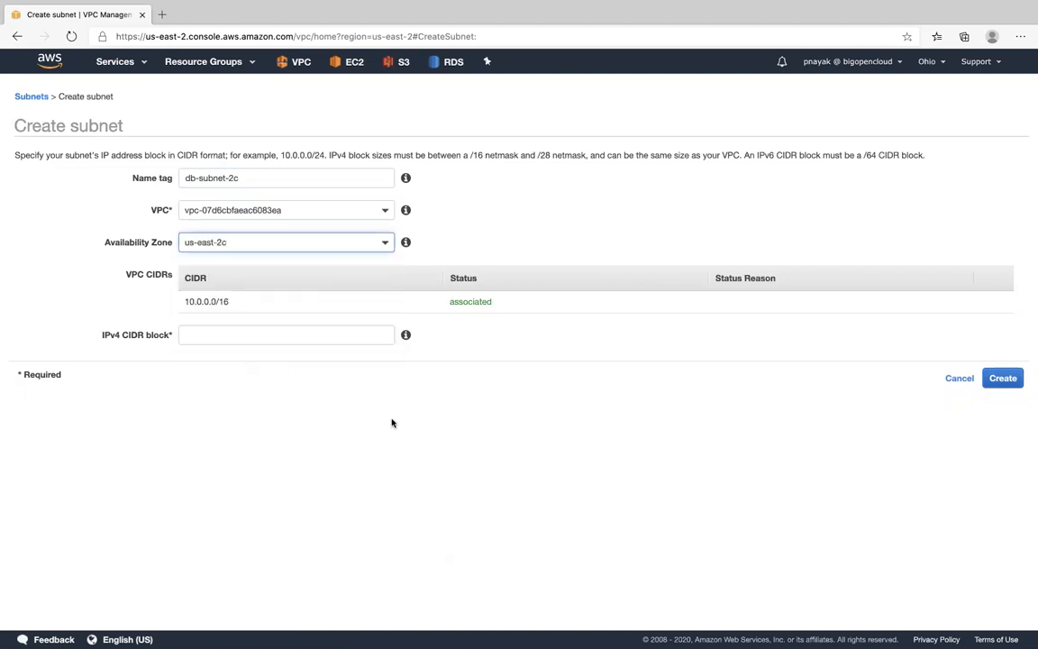
- Create the subnet with the IPv4 CIDR block 10.0.5.0/24 and return to the subnet list
{"action": "left_click", "coordinate": [357, 337]}
{"action": "type", "text": "10.0."}
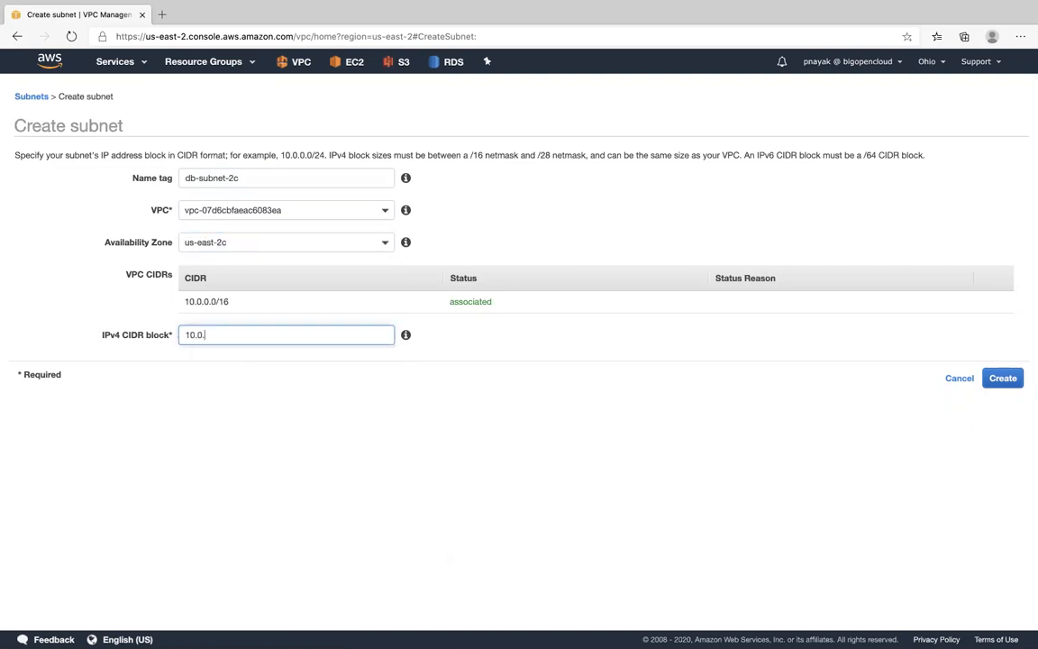
{"action": "type", "text": ".0/24"}
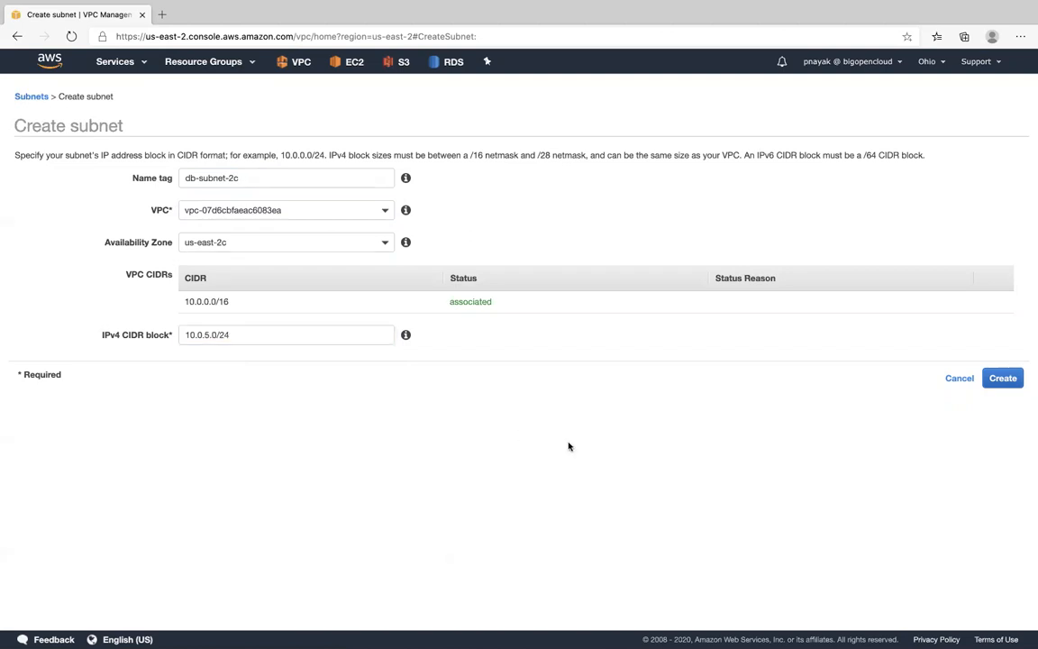
{"action": "left_click", "coordinate": [1002, 377]}
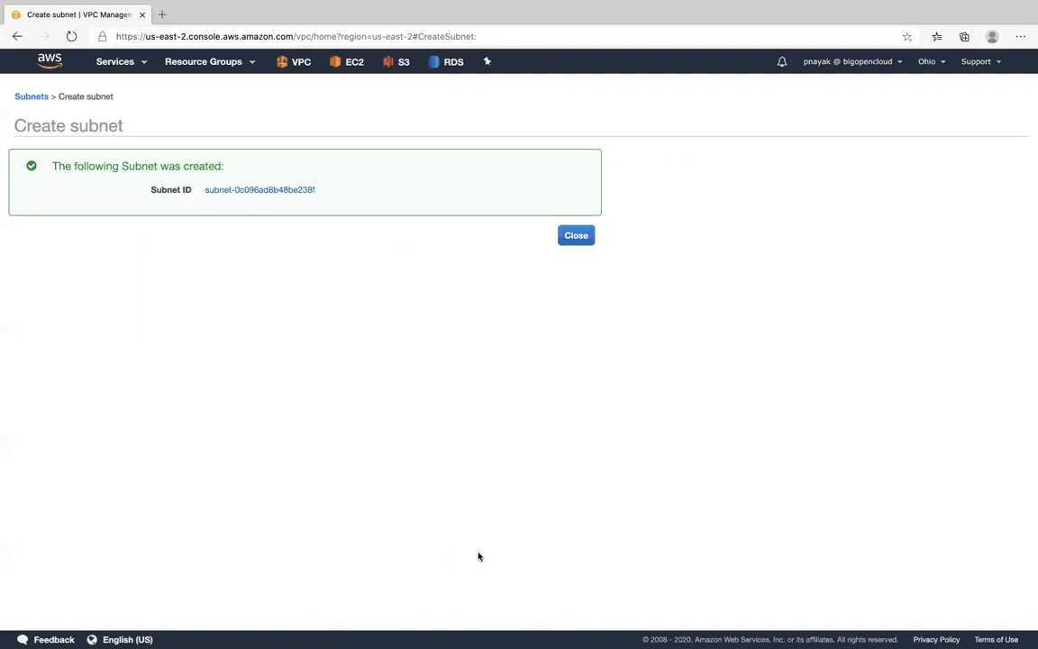
{"action": "left_click", "coordinate": [588, 236]}
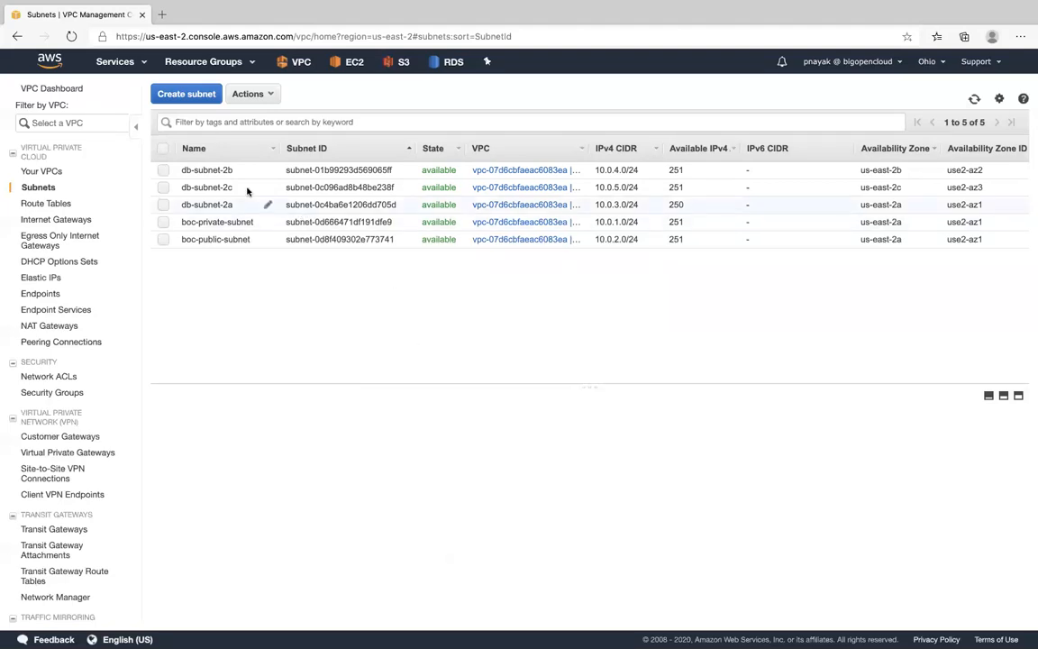
- Show the route table associated with the subnet db-subnet-2b
{"action": "left_click", "coordinate": [227, 170]}
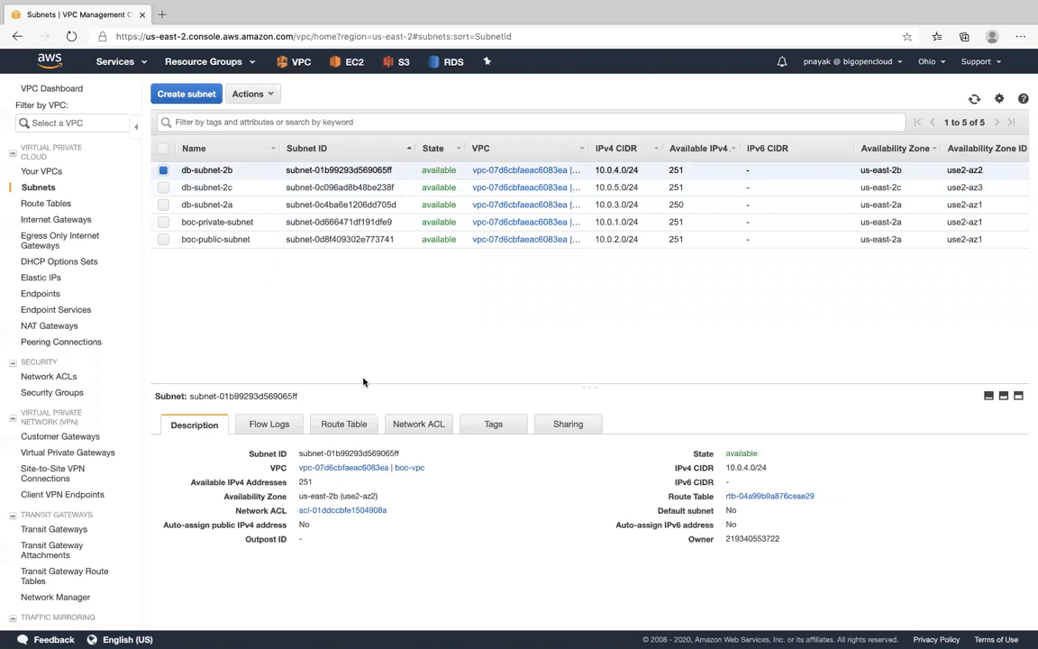
{"action": "left_click", "coordinate": [343, 426]}
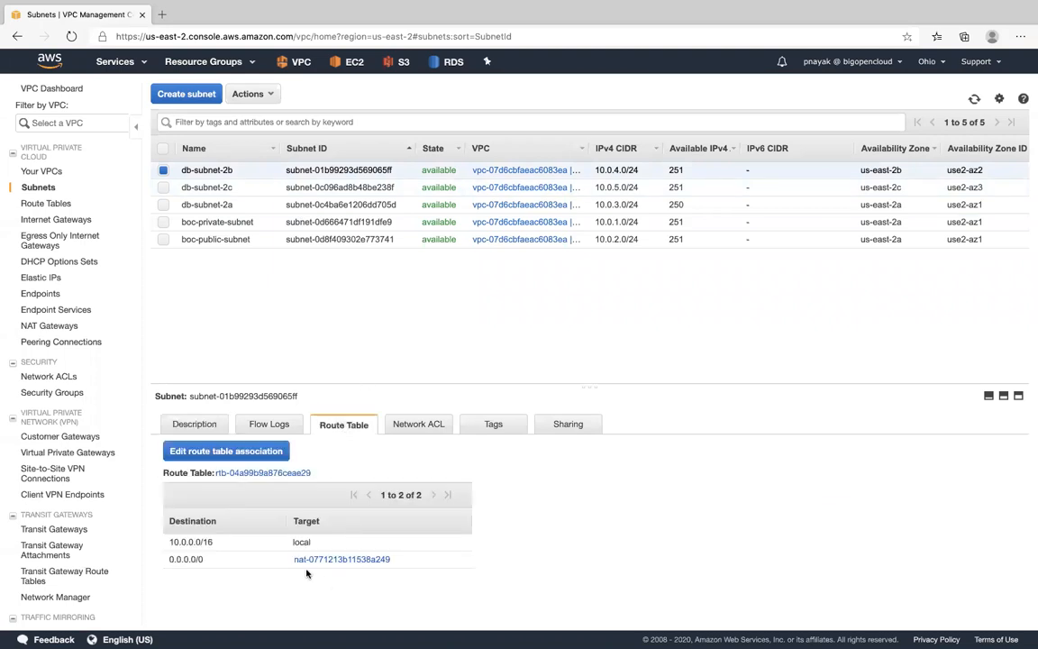
- Check the route table association of db-subnet-2b, and review the VPC list and the subnet list
{"action": "left_click", "coordinate": [272, 450]}
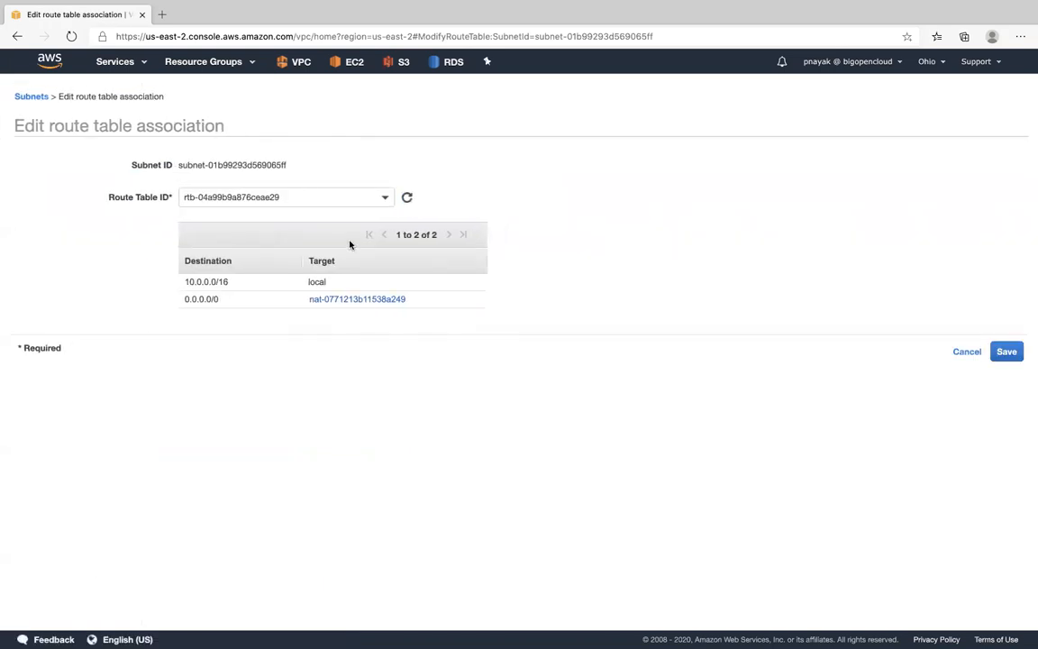
{"action": "left_click", "coordinate": [133, 64]}
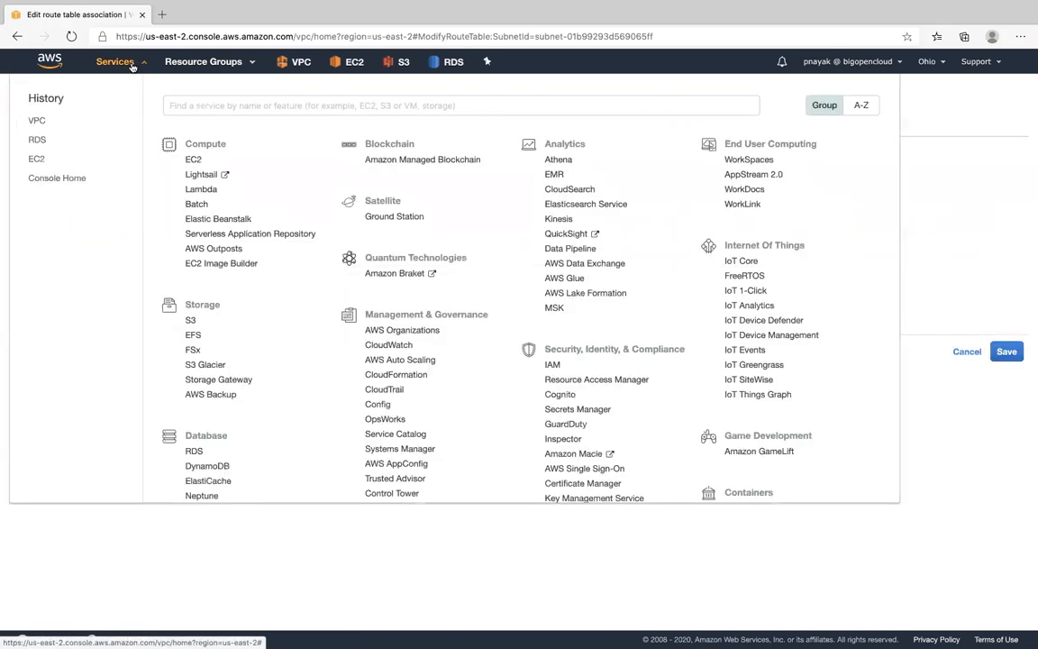
{"action": "left_click", "coordinate": [37, 123]}
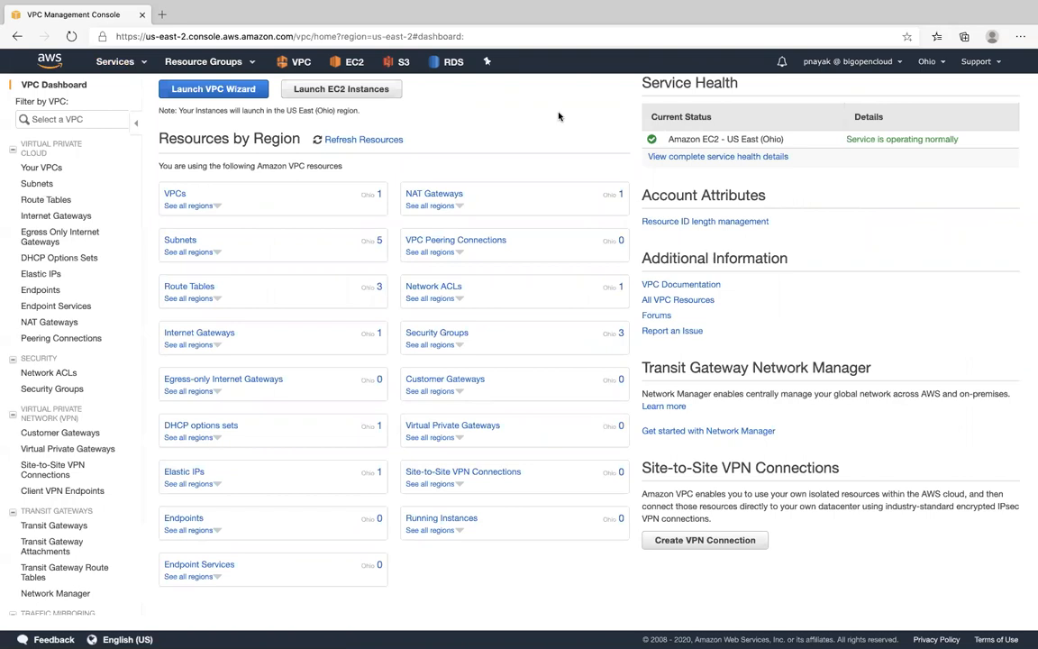
{"action": "left_click", "coordinate": [176, 195]}
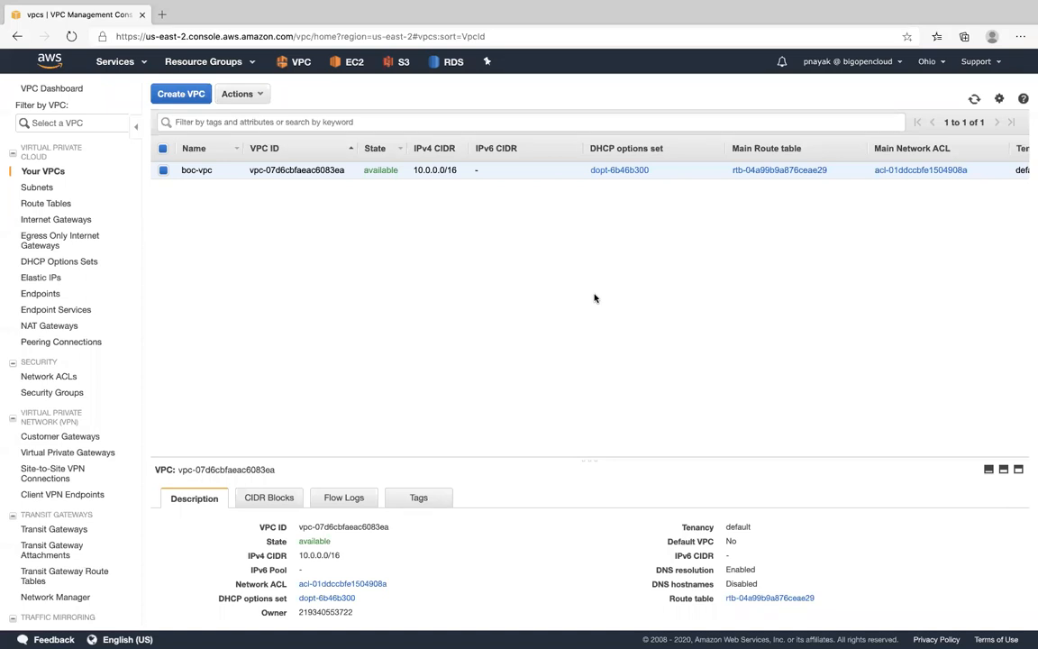
{"action": "left_click", "coordinate": [47, 191]}
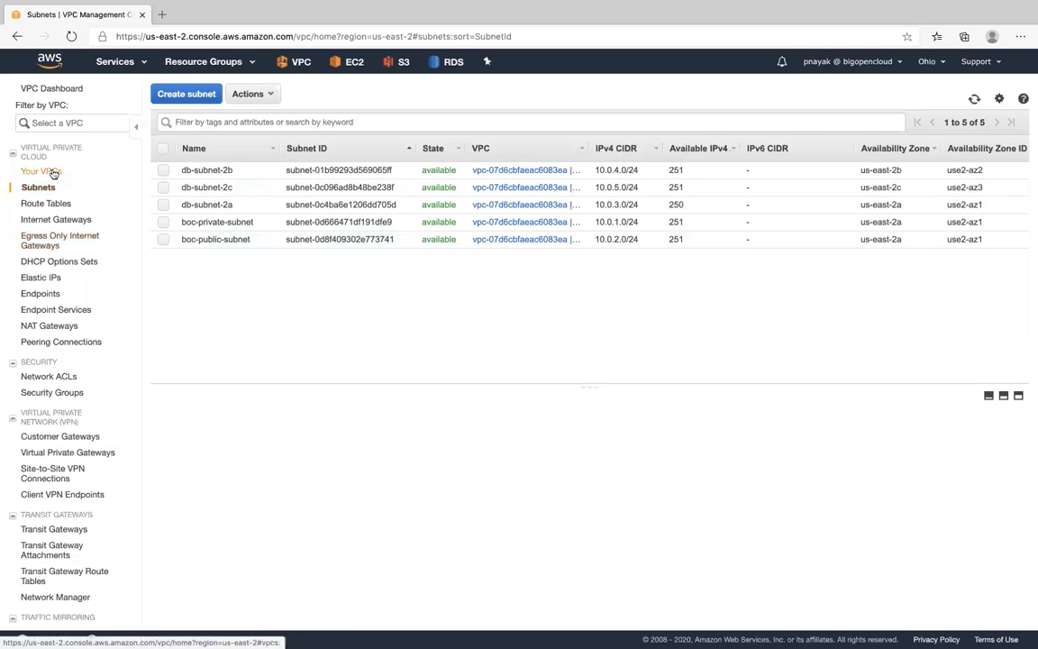
- Delete the existing DB subnet group boc-db-subnet-group from the RDS service
{"action": "left_click", "coordinate": [451, 65]}
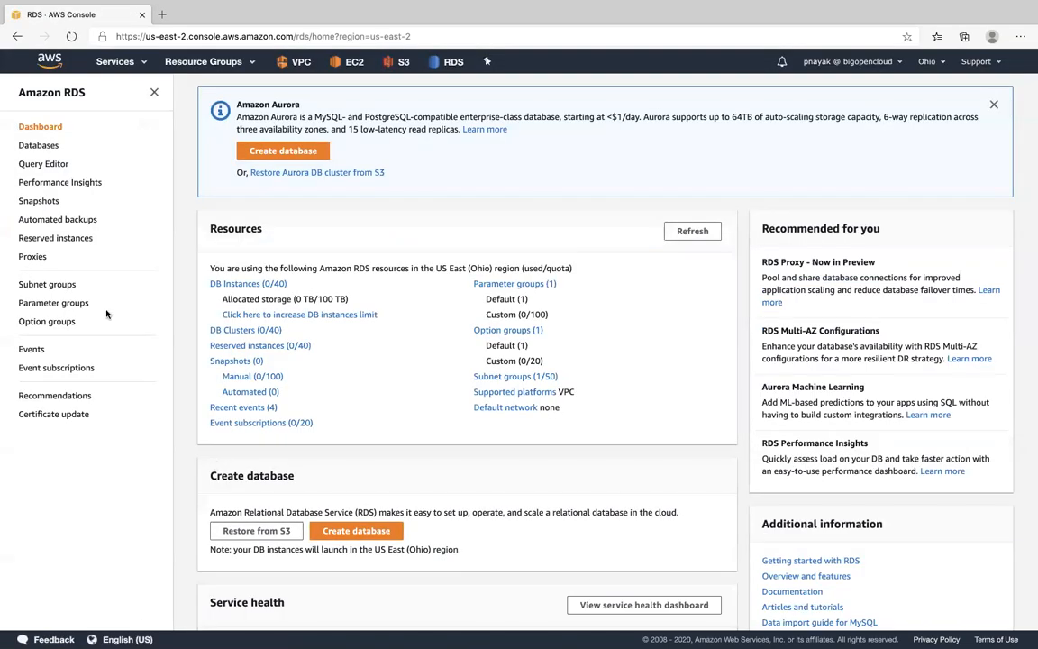
{"action": "left_click", "coordinate": [53, 286]}
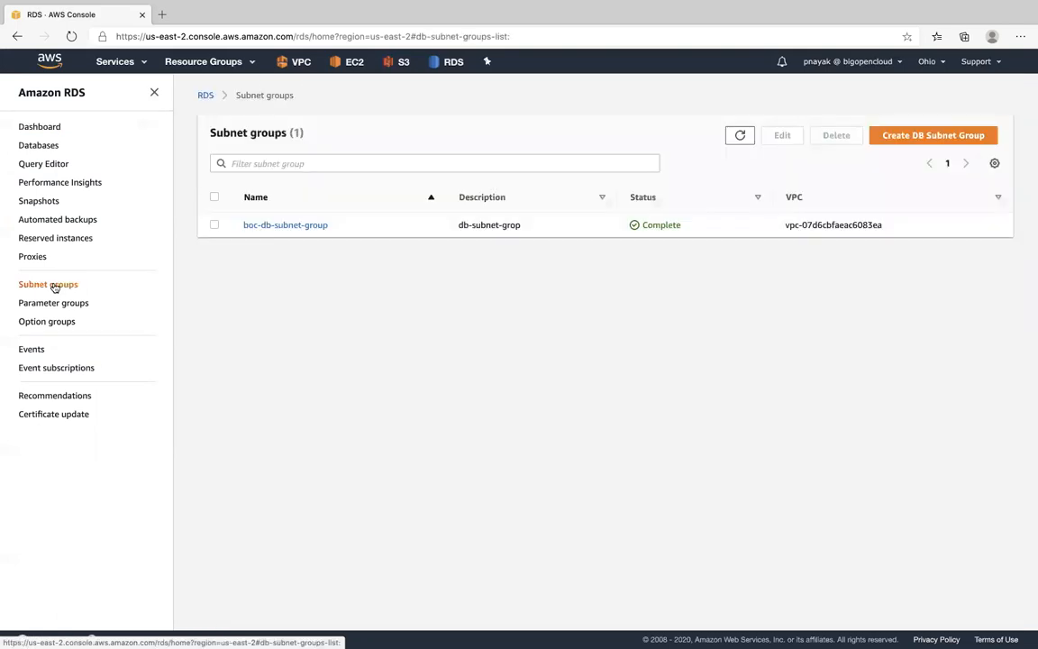
{"action": "left_click", "coordinate": [214, 224]}
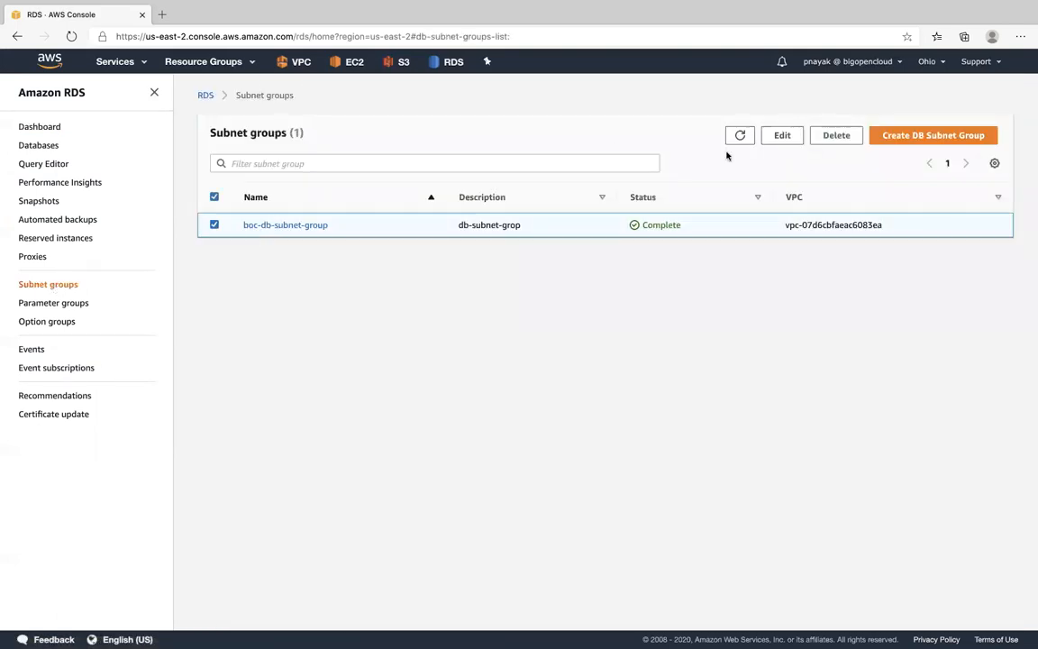
{"action": "left_click", "coordinate": [837, 136]}
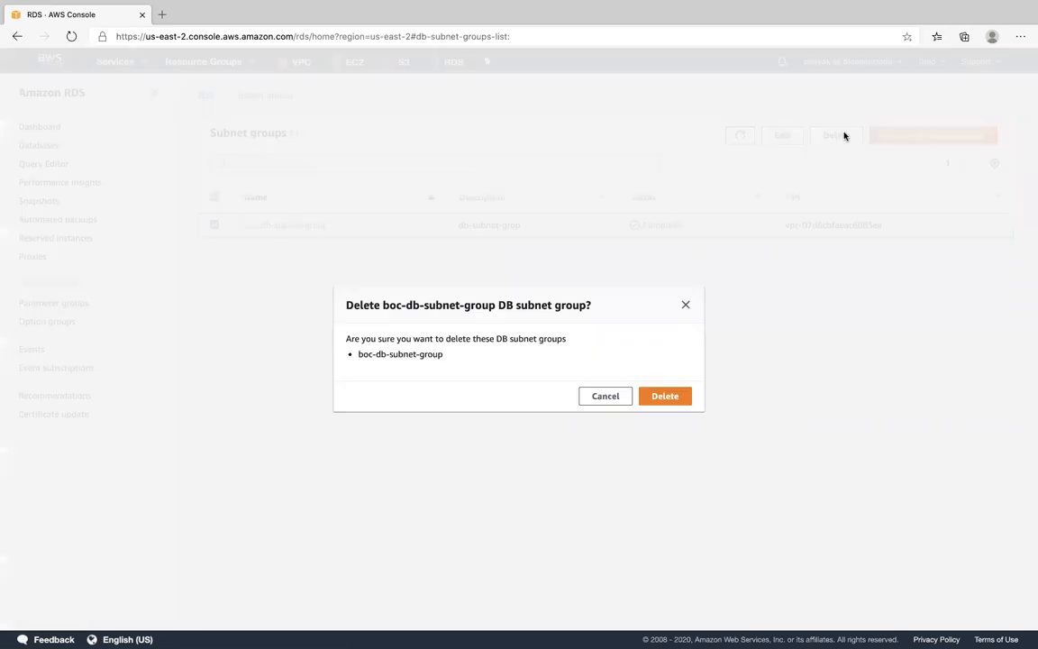
{"action": "left_click", "coordinate": [665, 397]}
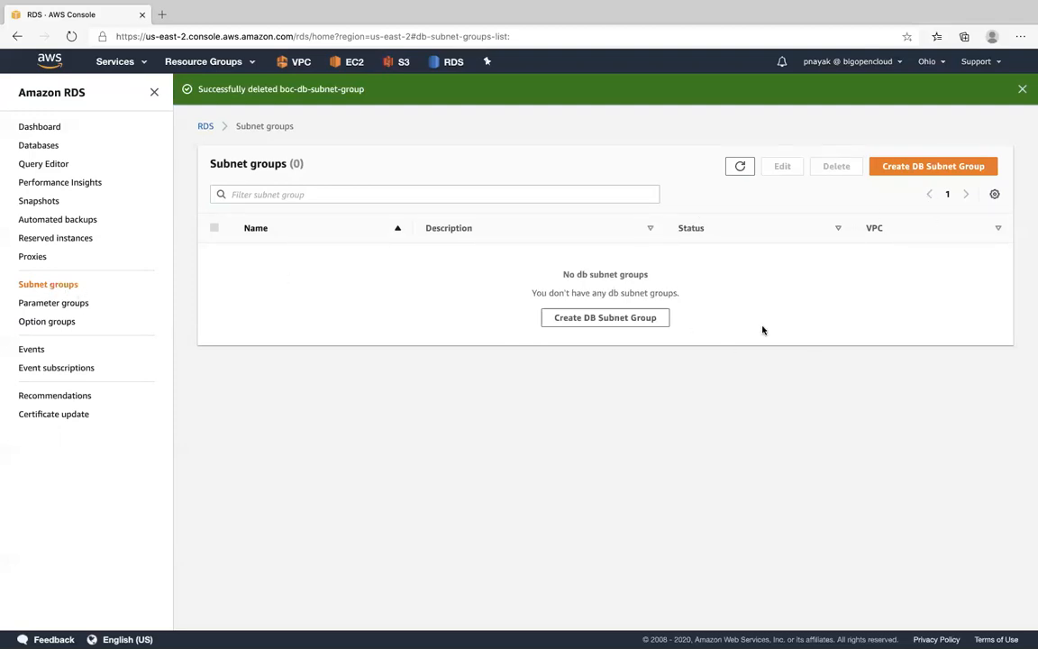
- Start a new DB subnet group named boc-db-subnet-group with the description Subnet Group in boc-vpc
{"action": "left_click", "coordinate": [926, 167]}
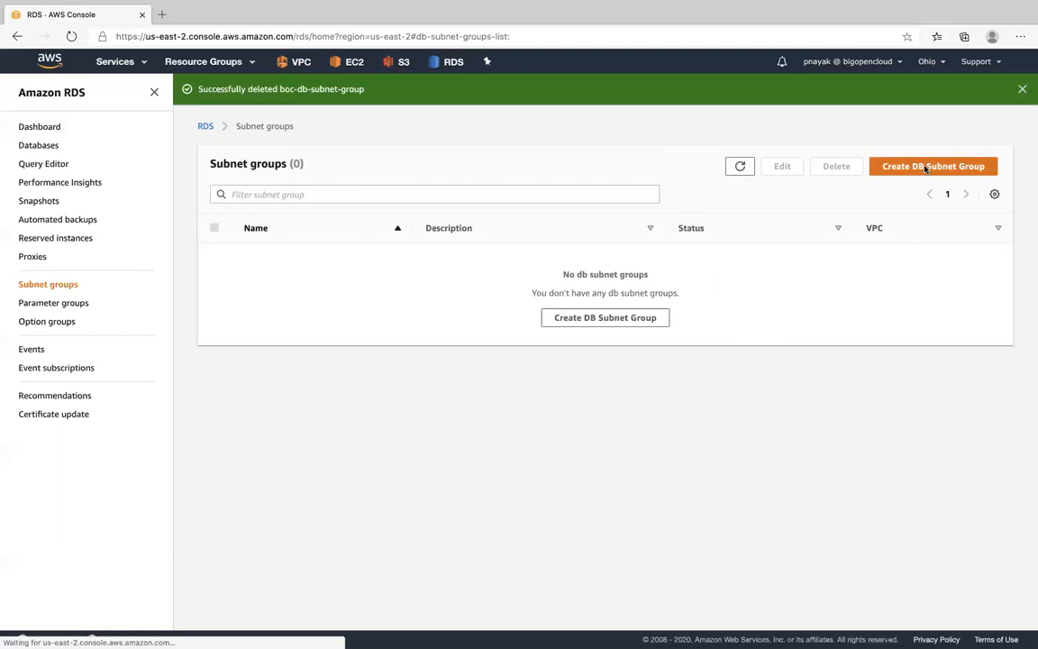
{"action": "left_click", "coordinate": [295, 286]}
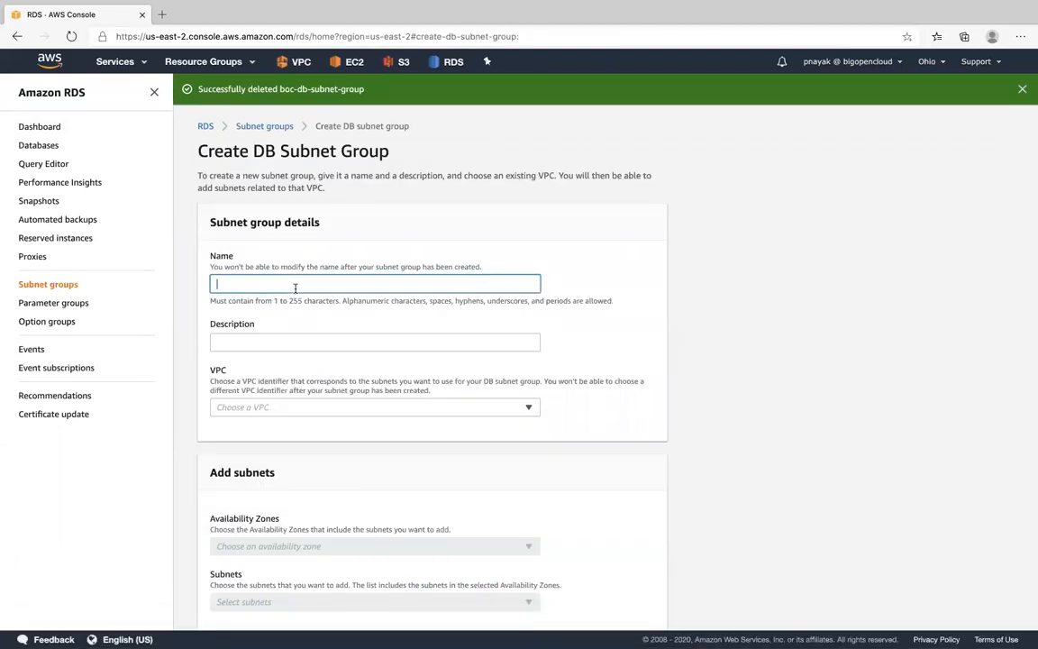
{"action": "type", "text": "boc-db-subnet-group"}
{"action": "left_click", "coordinate": [289, 345]}
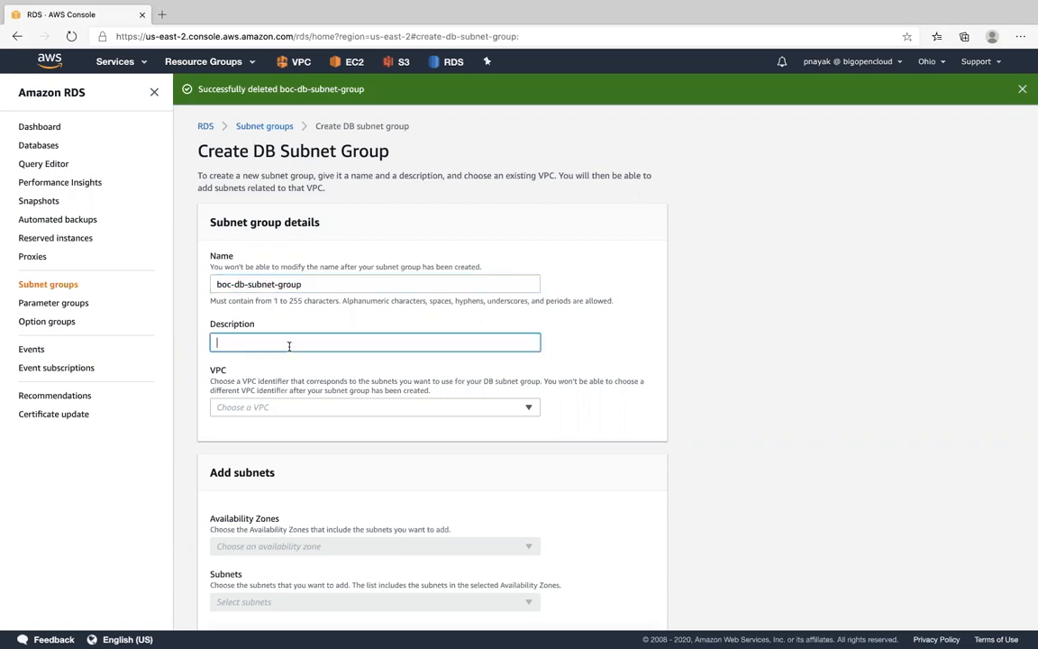
{"action": "type", "text": "Subnet Group"}
{"action": "left_click", "coordinate": [530, 408]}
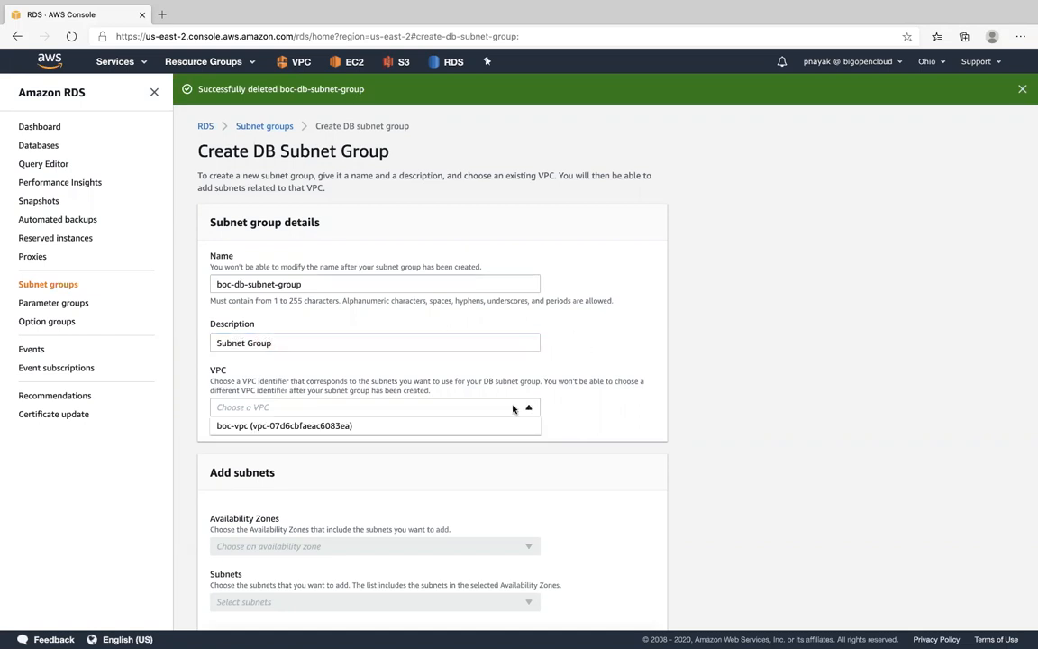
{"action": "left_click", "coordinate": [365, 427]}
- Add the availability zones us-east-2a, us-east-2b and us-east-2c to the DB subnet group
{"action": "scroll", "coordinate": [654, 349], "scroll_direction": "down", "scroll_amount": 3}
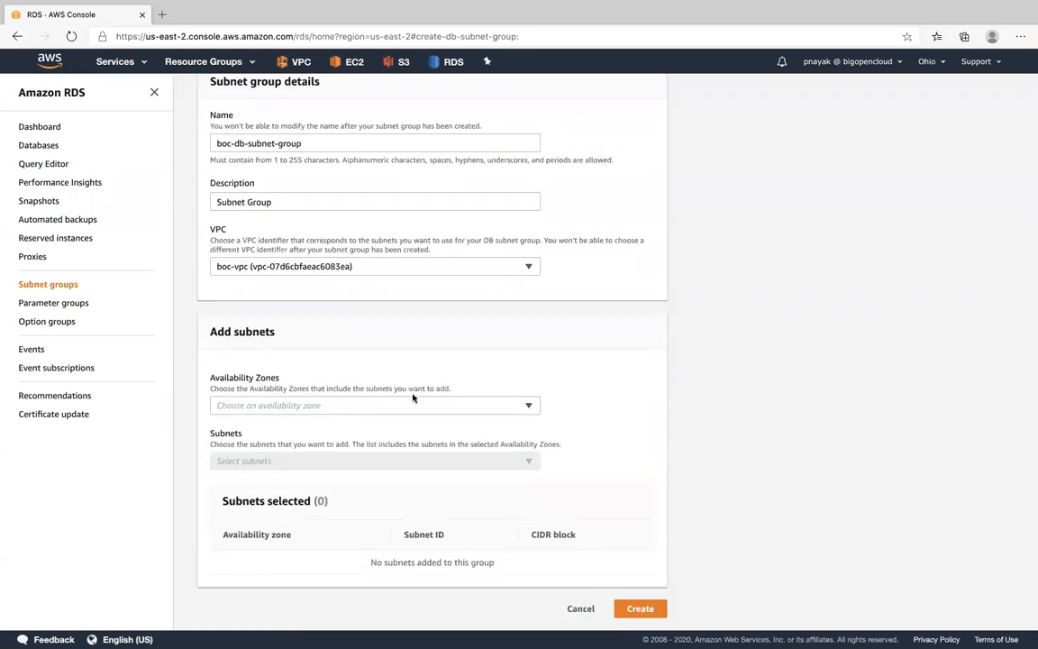
{"action": "left_click", "coordinate": [530, 408]}
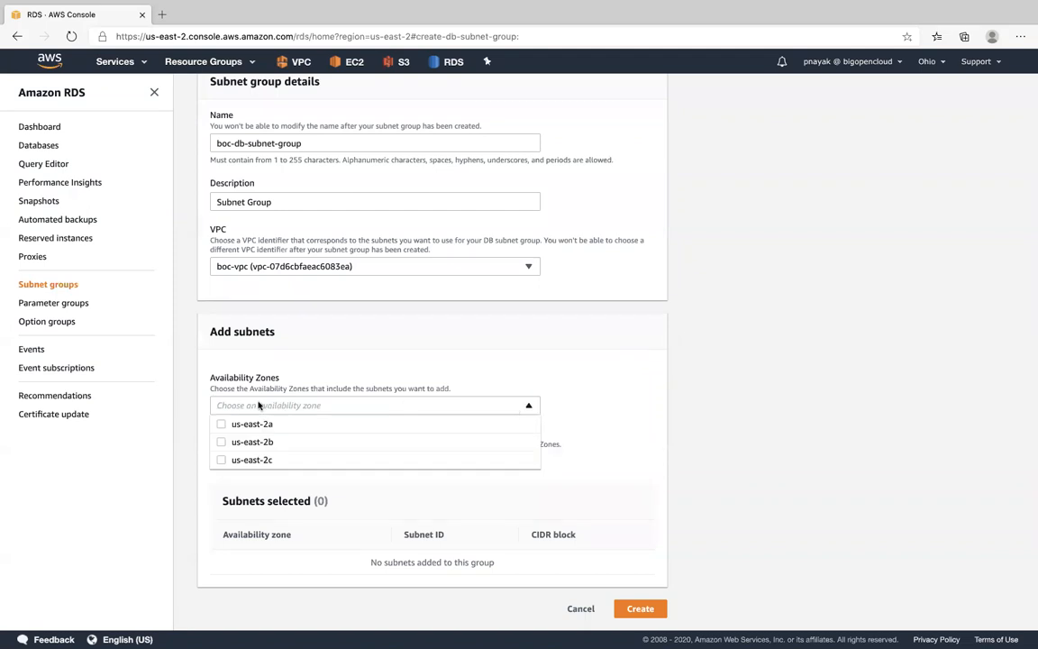
{"action": "left_click", "coordinate": [221, 423]}
{"action": "left_click", "coordinate": [220, 441]}
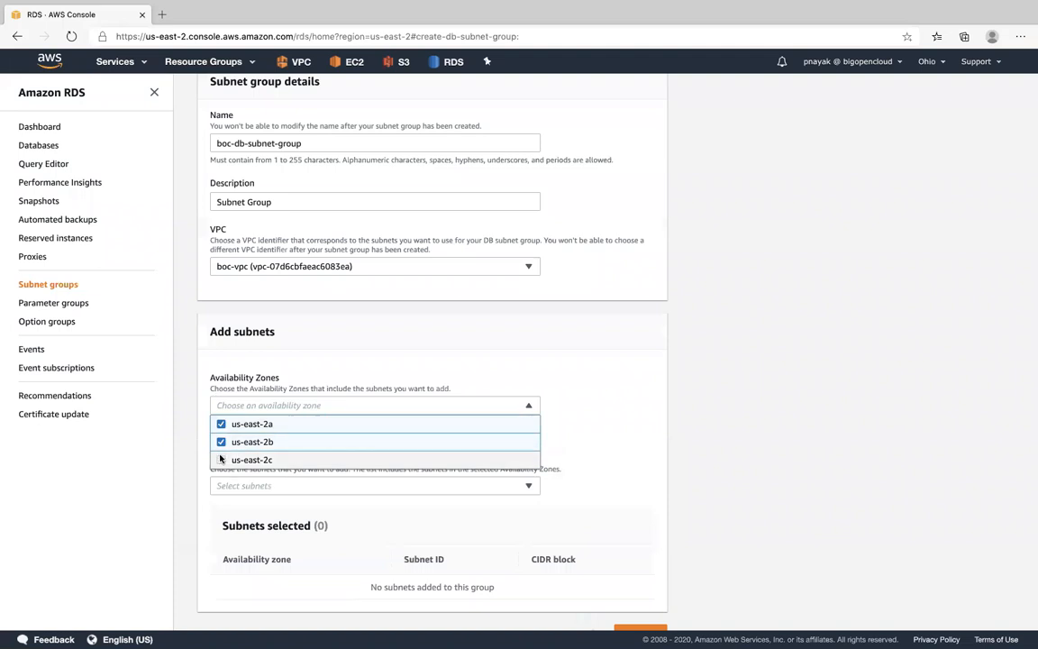
{"action": "left_click", "coordinate": [220, 459]}
{"action": "scroll", "coordinate": [731, 428], "scroll_direction": "down", "scroll_amount": 1}
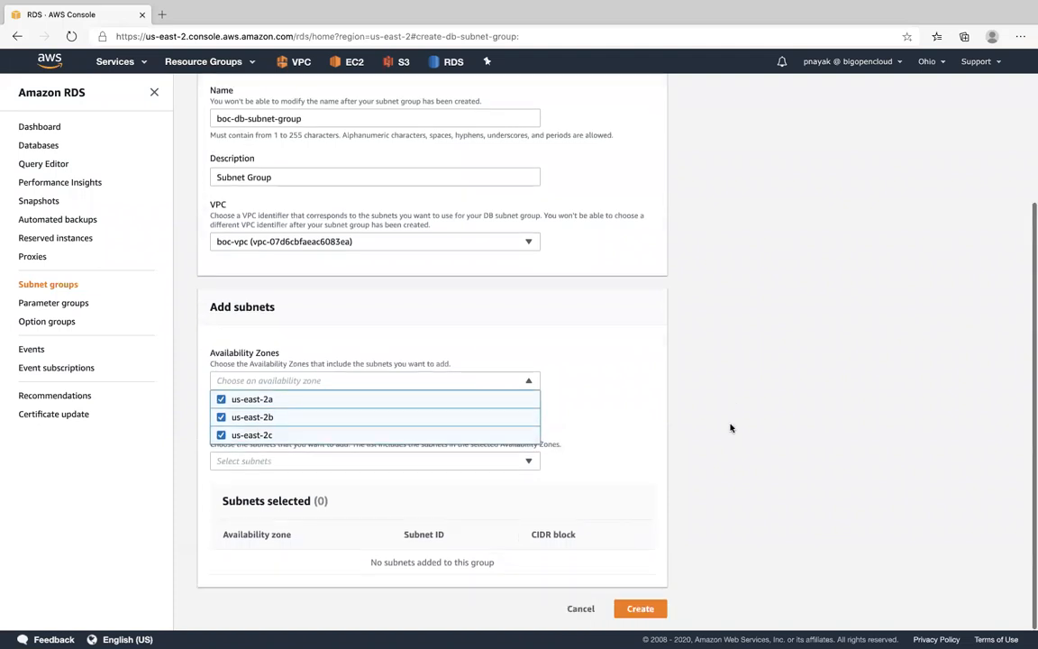
{"action": "left_click", "coordinate": [619, 461]}
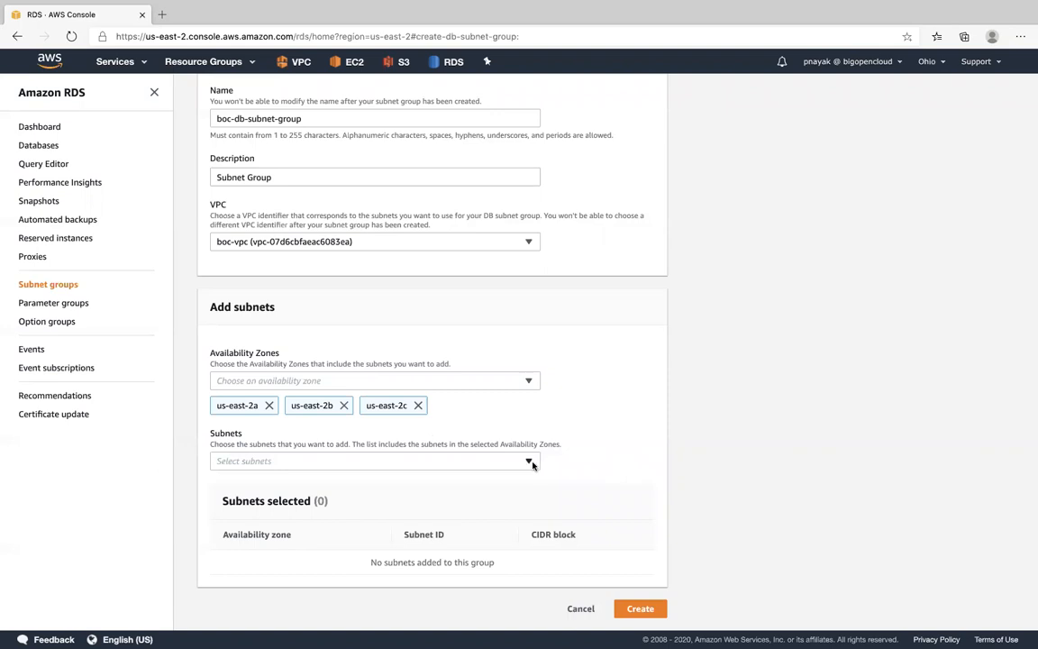
- Add the 10.0.4.0/24, 10.0.5.0/24 and 10.0.3.0/24 subnets and create the DB subnet group
{"action": "left_click", "coordinate": [282, 461]}
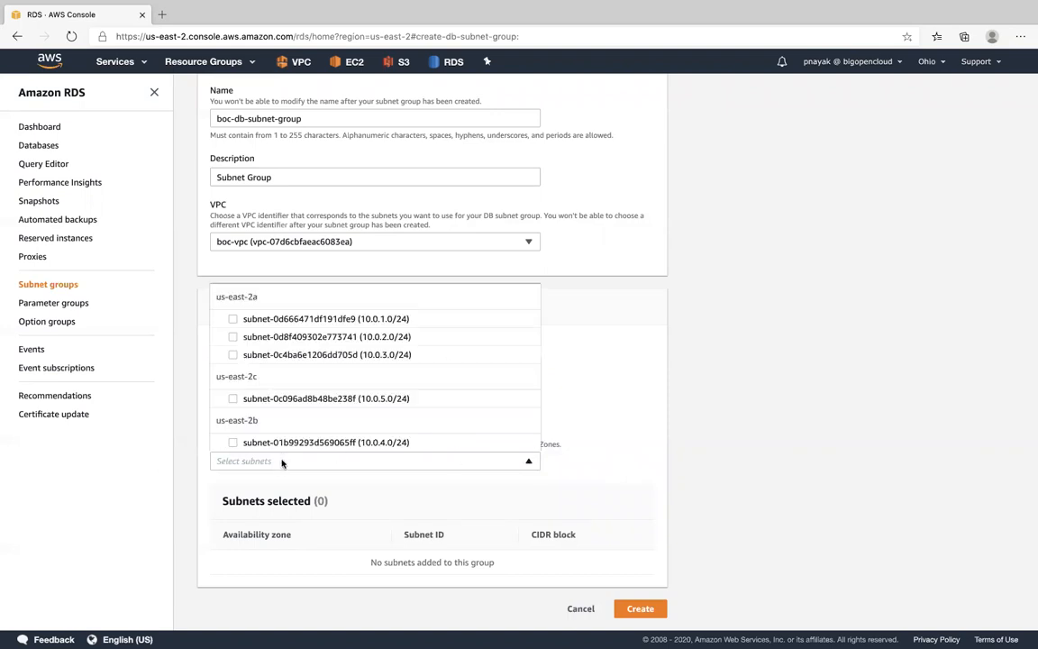
{"action": "left_click", "coordinate": [608, 409]}
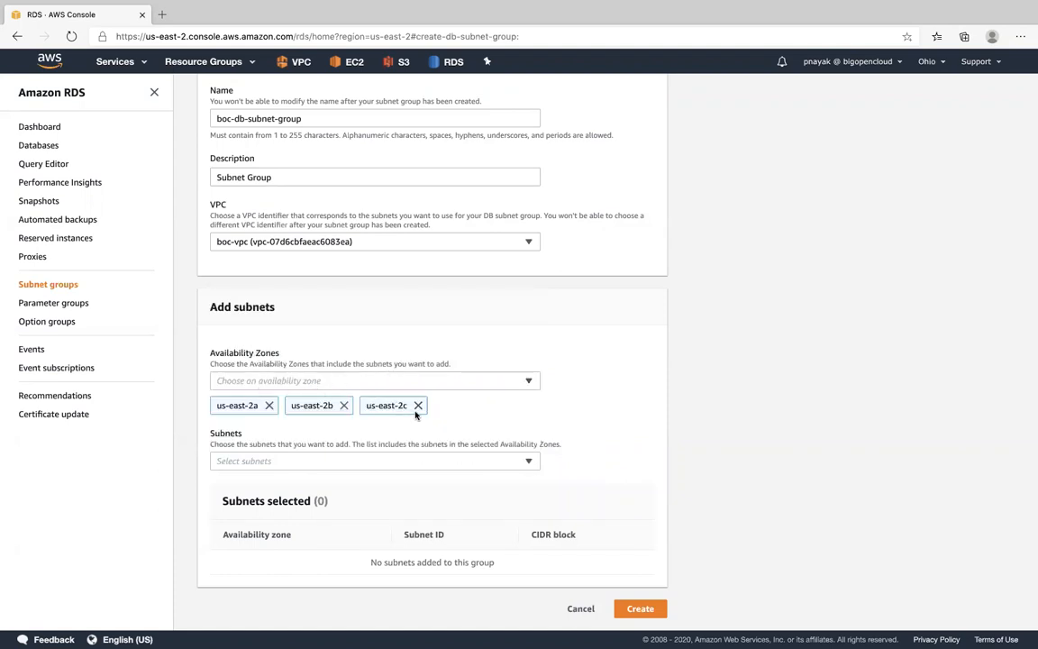
{"action": "left_click", "coordinate": [531, 462]}
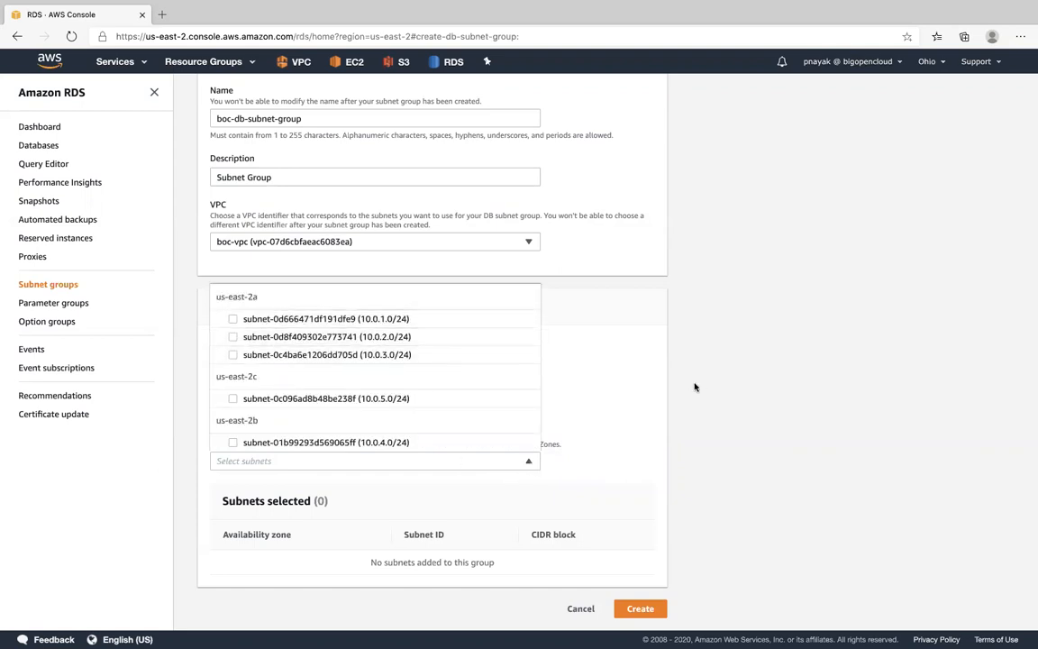
{"action": "left_click", "coordinate": [233, 442]}
{"action": "left_click", "coordinate": [232, 399]}
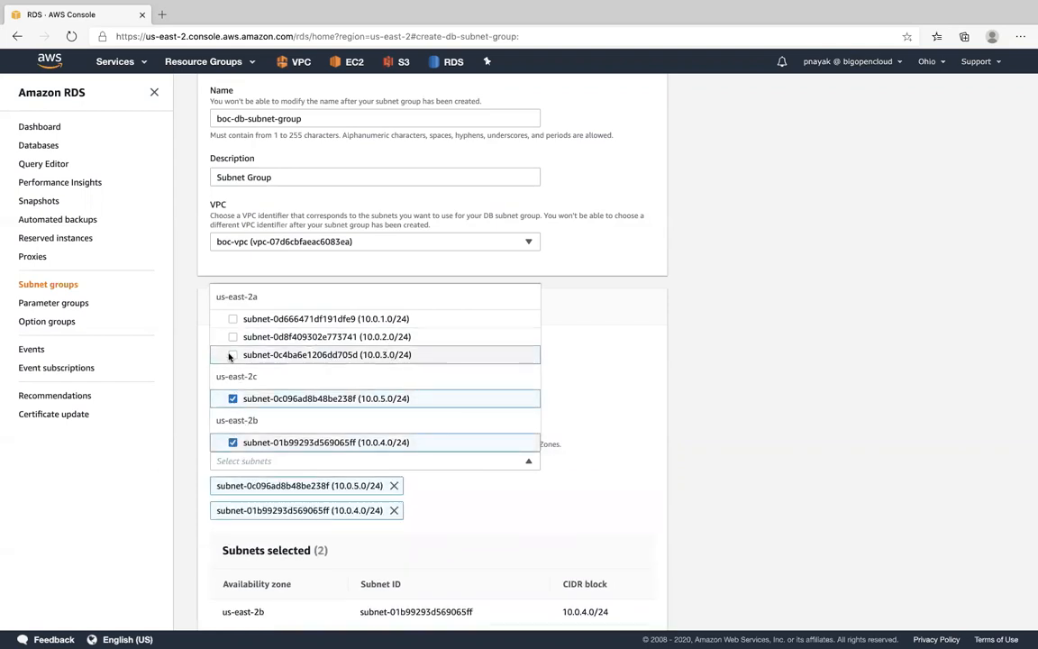
{"action": "left_click", "coordinate": [261, 354]}
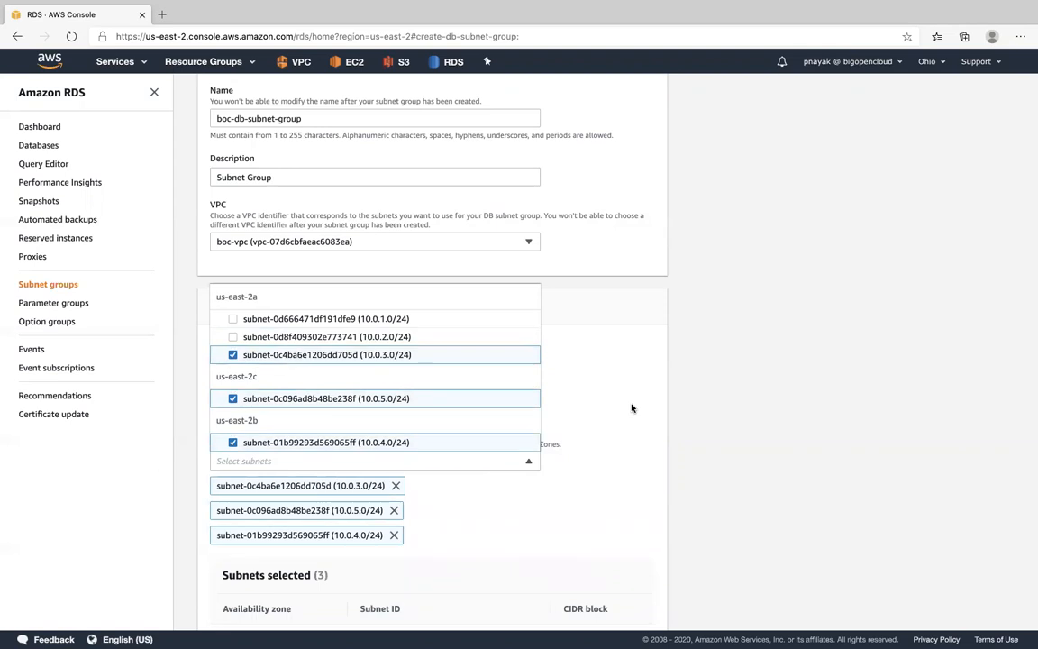
{"action": "scroll", "coordinate": [631, 408], "scroll_direction": "down", "scroll_amount": 3}
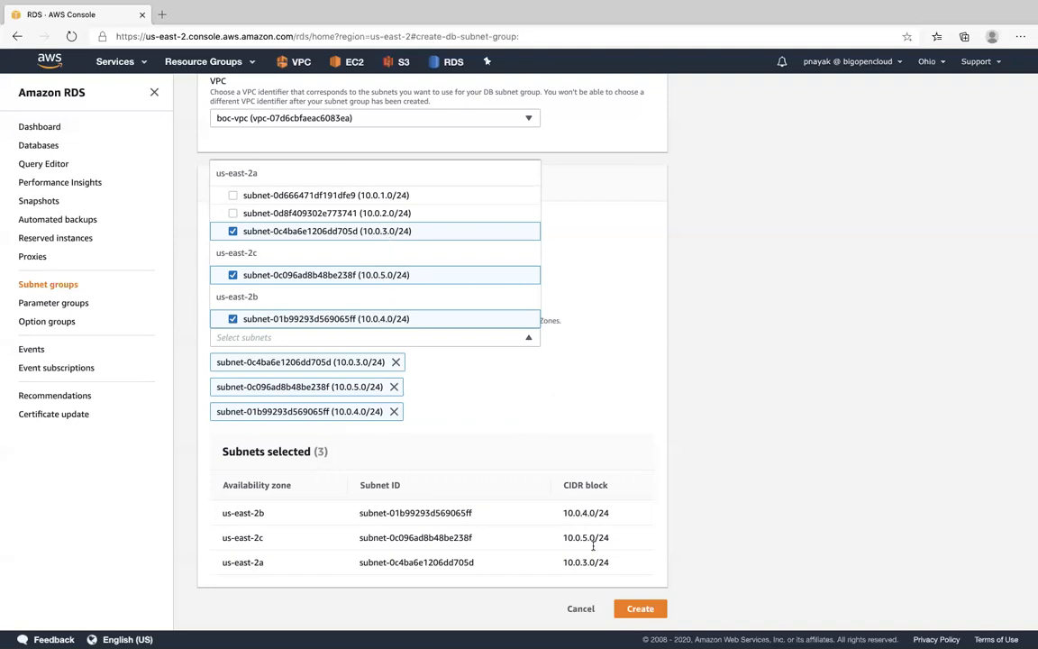
{"action": "left_click", "coordinate": [638, 609]}
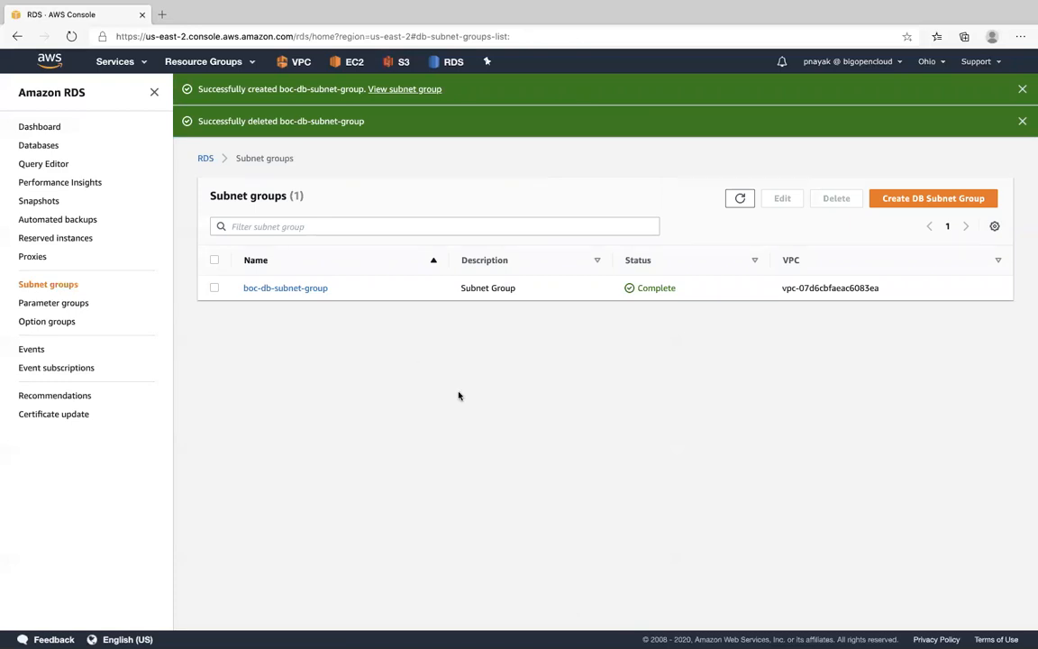
- Start creating a new RDS database and review the creation method, engine and Amazon Aurora options
{"action": "left_click", "coordinate": [49, 145]}
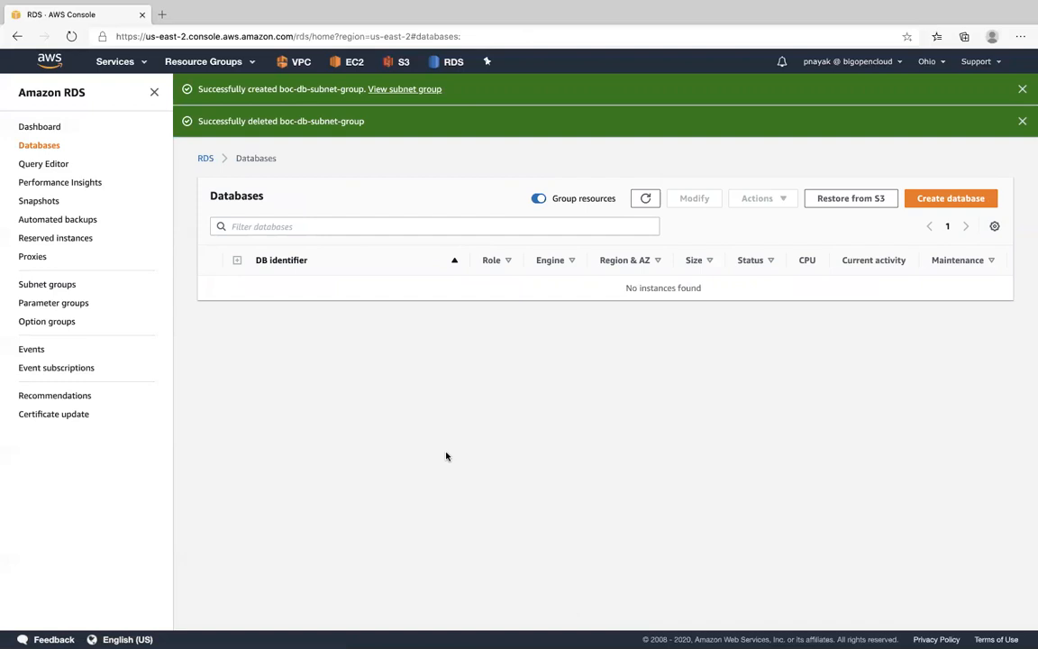
{"action": "left_click", "coordinate": [949, 200]}
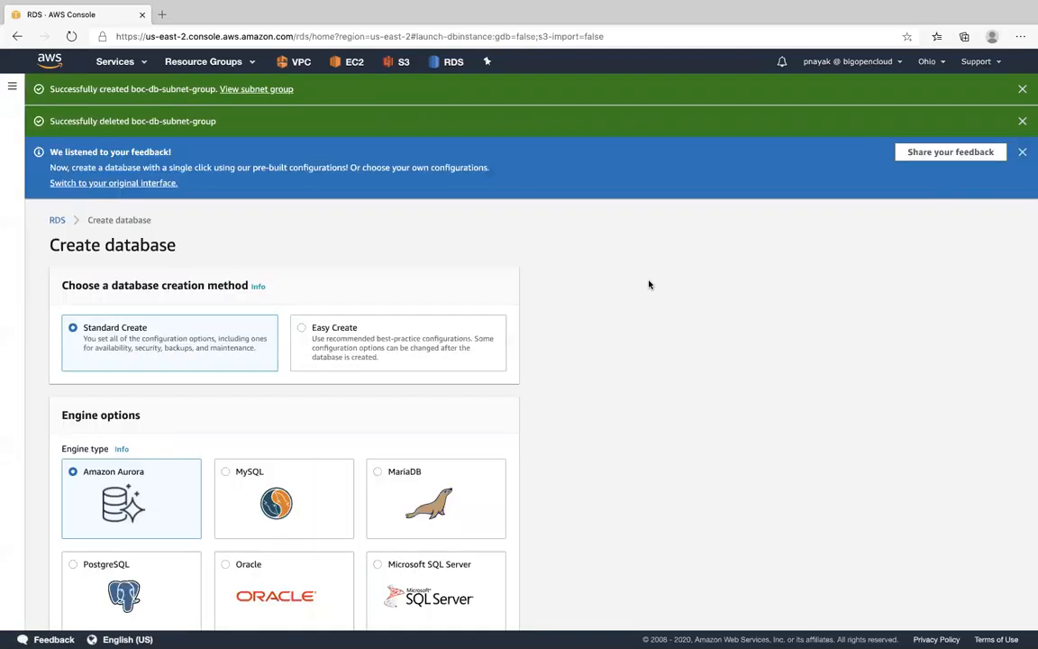
{"action": "scroll", "coordinate": [648, 284], "scroll_direction": "down", "scroll_amount": 4}
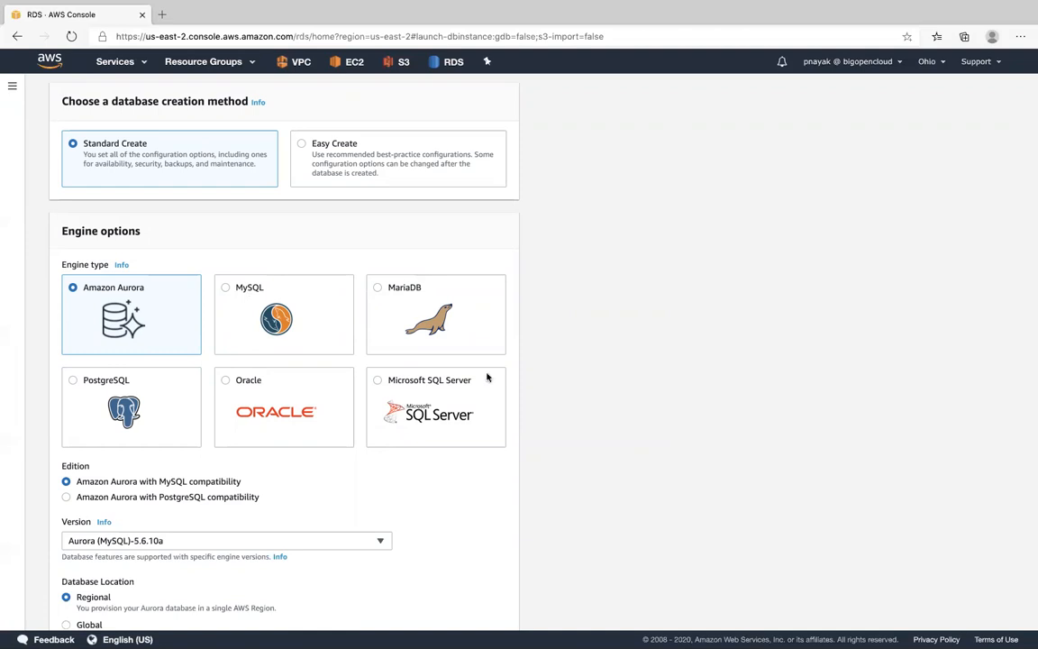
{"action": "scroll", "coordinate": [647, 390], "scroll_direction": "down", "scroll_amount": 2}
{"action": "scroll", "coordinate": [647, 390], "scroll_direction": "down", "scroll_amount": 4}
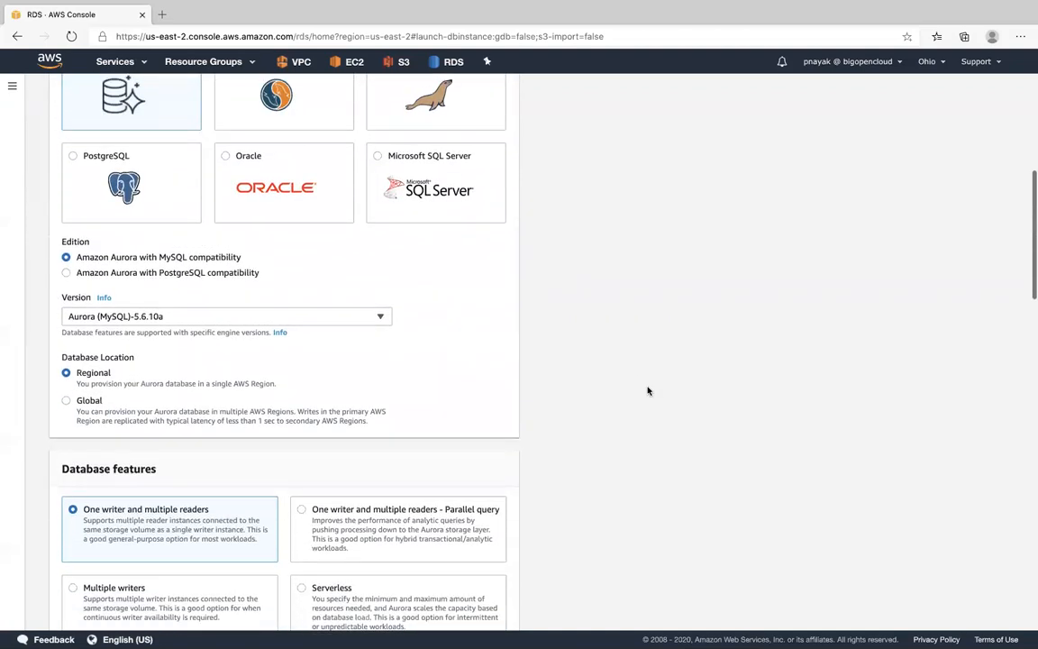
{"action": "scroll", "coordinate": [423, 388], "scroll_direction": "up", "scroll_amount": 7}
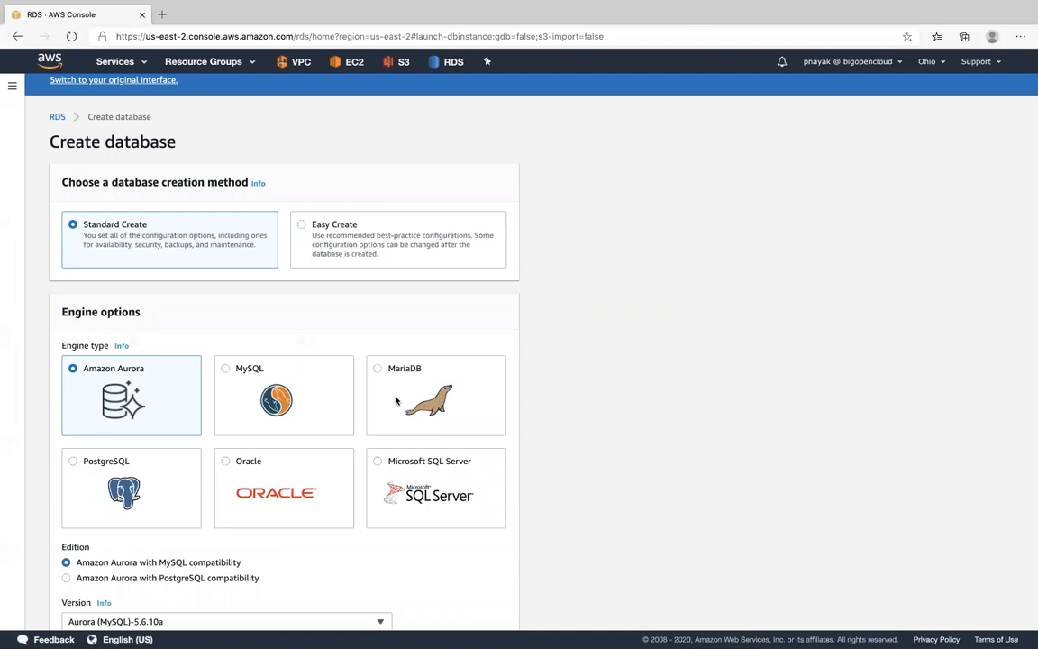
- Compare the MySQL and MariaDB engine options and choose MariaDB as the database engine
{"action": "left_click", "coordinate": [378, 368]}
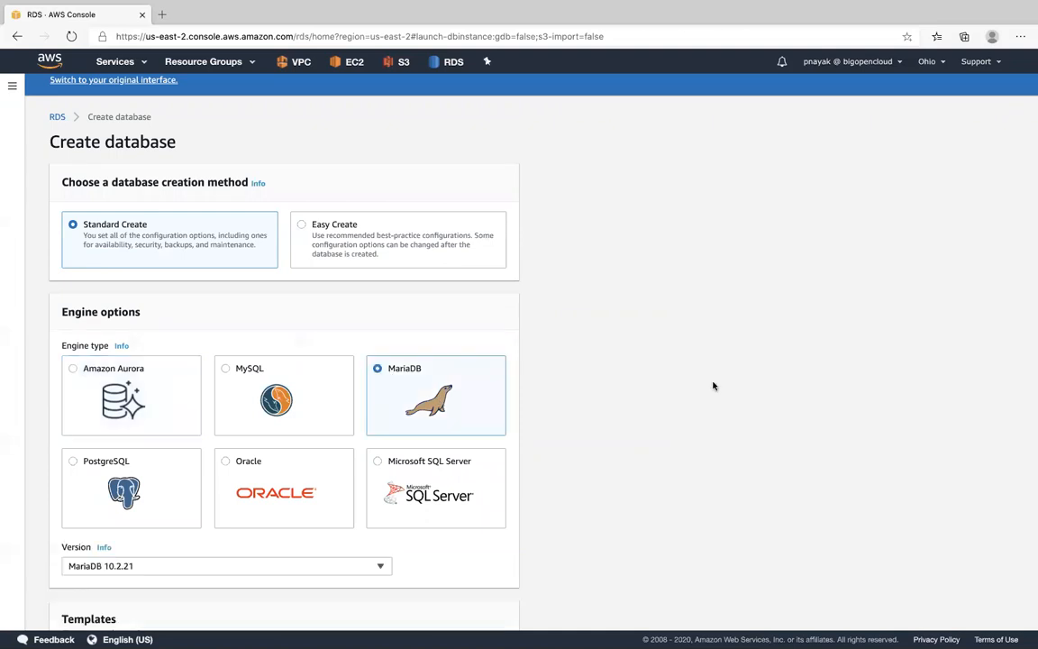
{"action": "scroll", "coordinate": [713, 386], "scroll_direction": "down", "scroll_amount": 5}
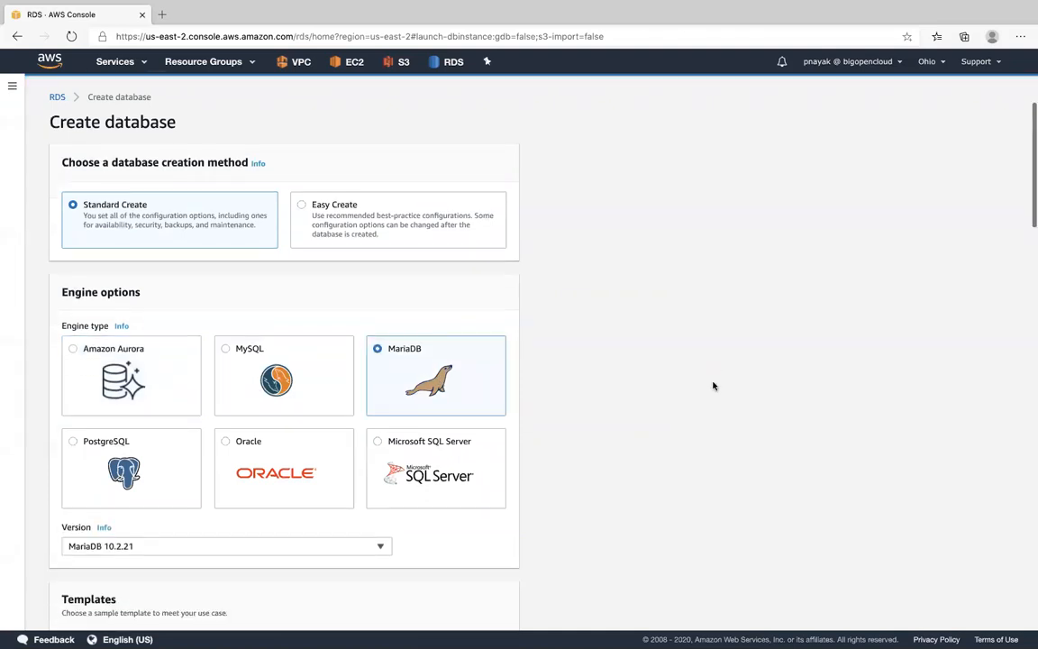
{"action": "scroll", "coordinate": [713, 386], "scroll_direction": "down", "scroll_amount": 1}
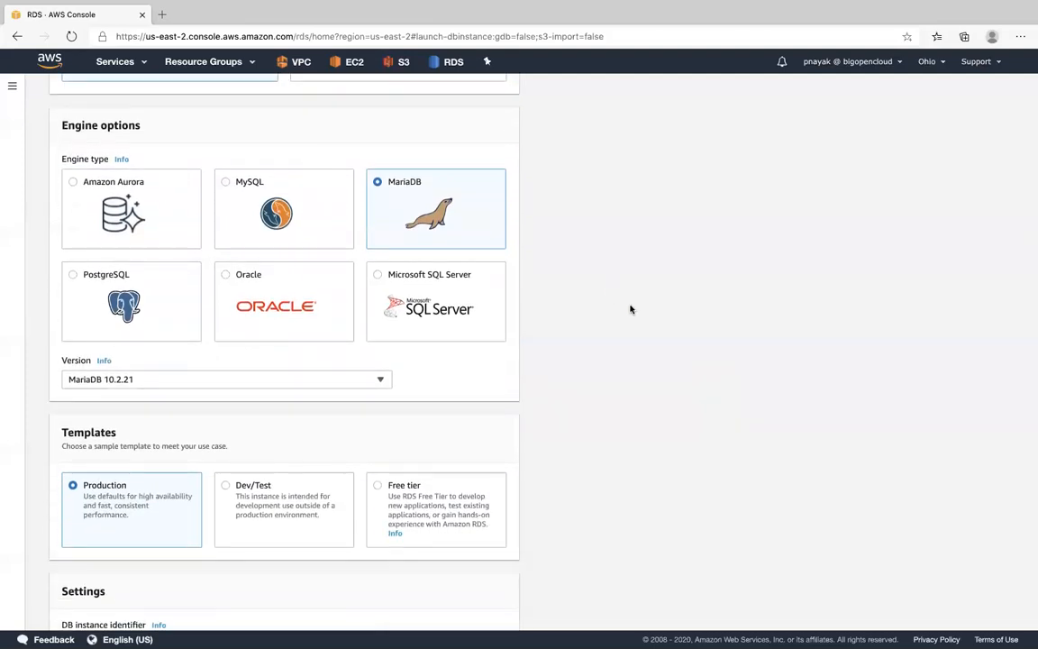
{"action": "left_click", "coordinate": [147, 186]}
{"action": "left_click", "coordinate": [225, 183]}
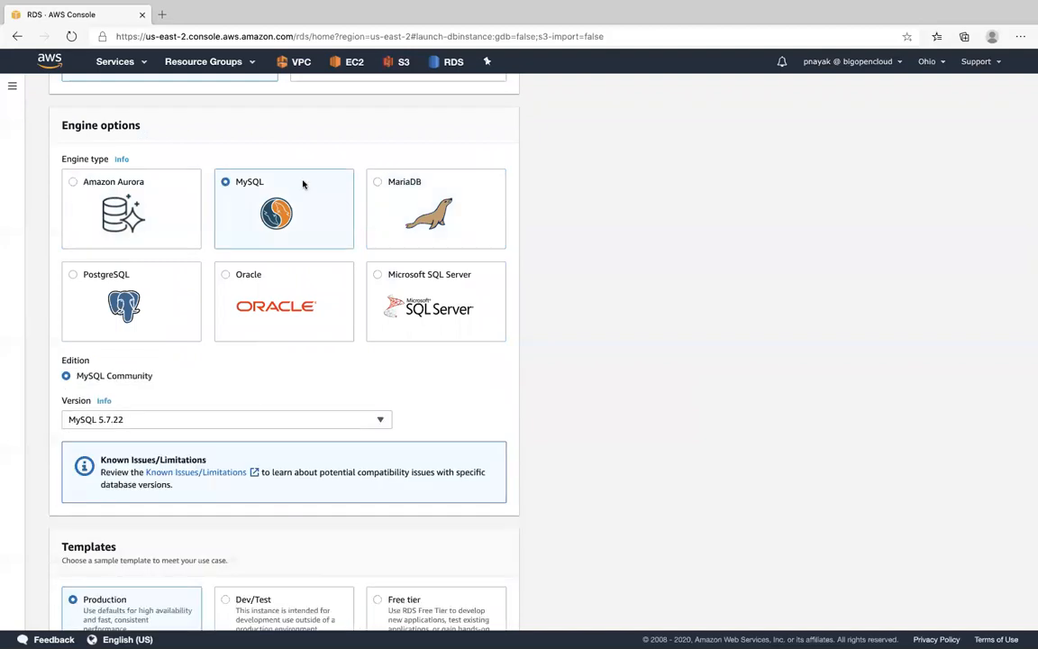
{"action": "left_click", "coordinate": [377, 183]}
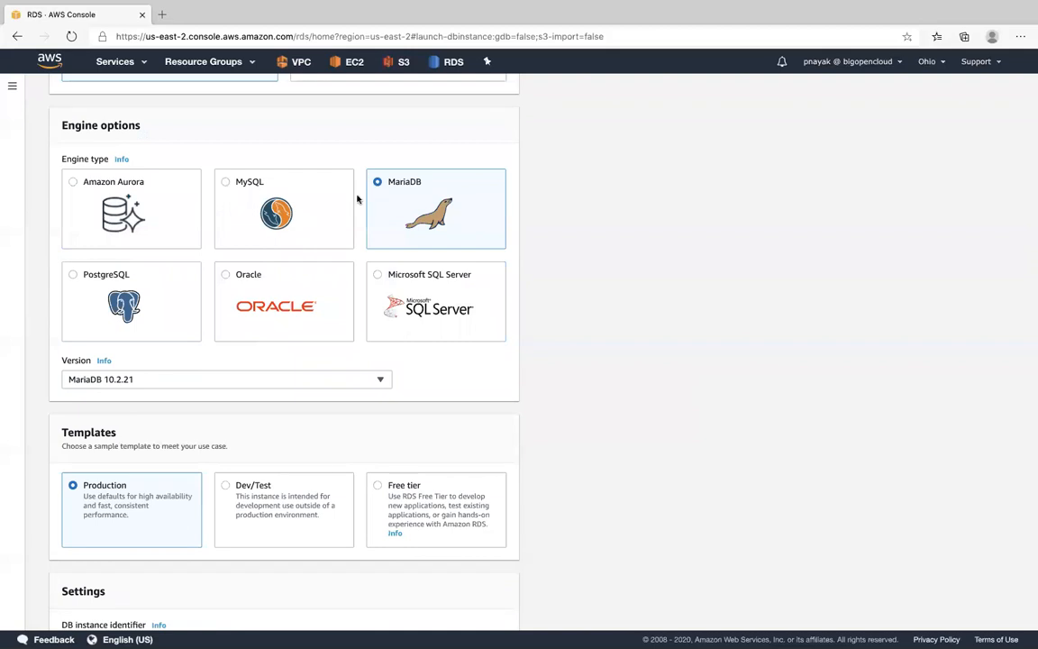
{"action": "left_click", "coordinate": [225, 183]}
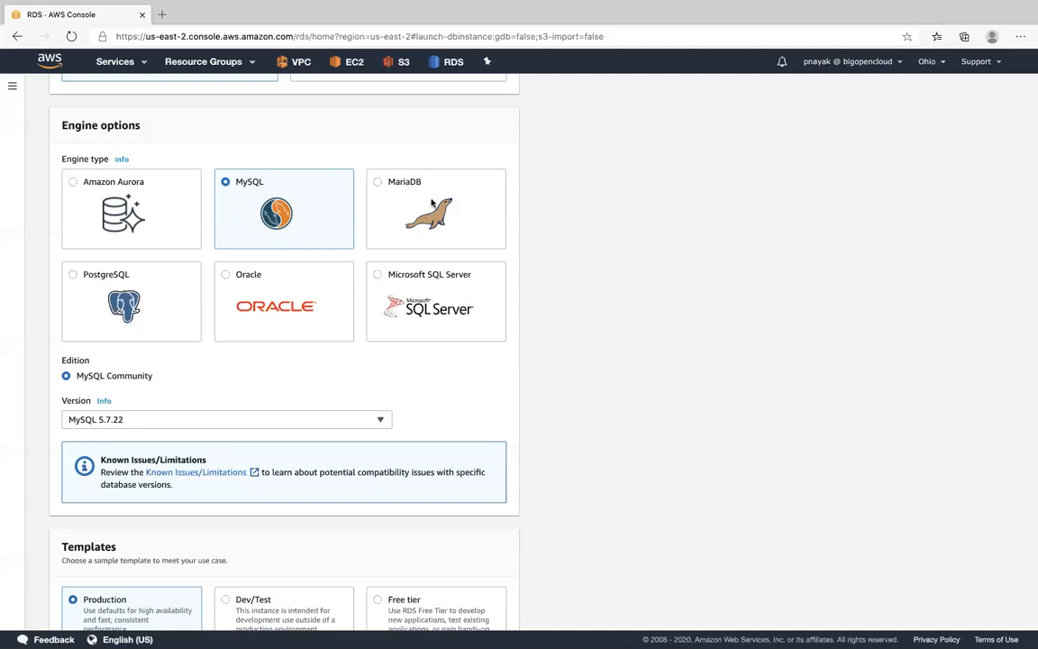
{"action": "left_click", "coordinate": [379, 181]}
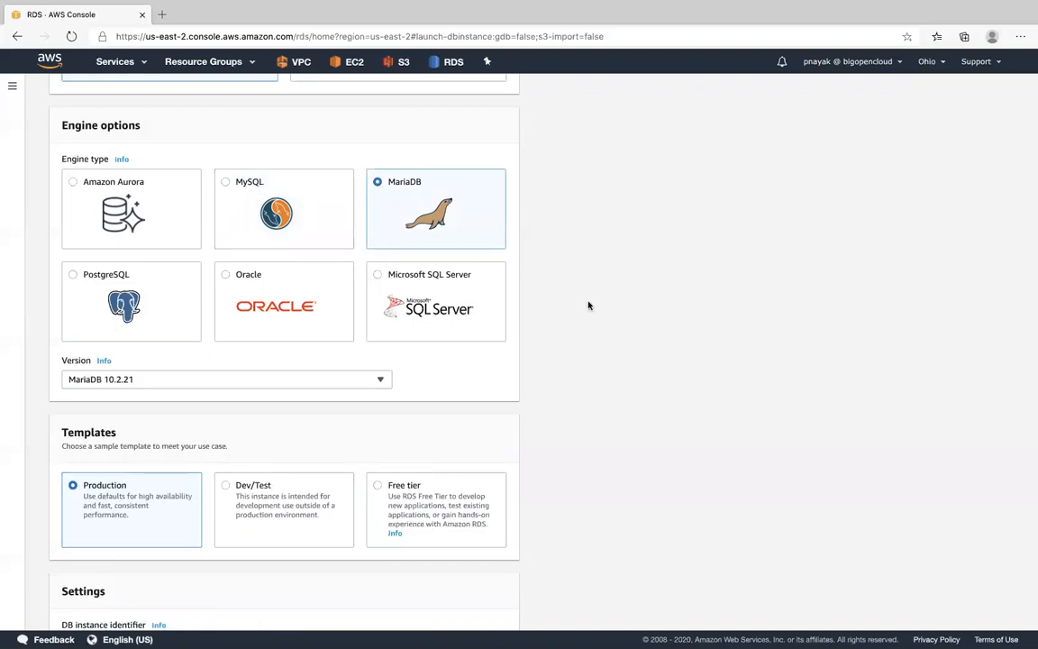
- Compare the Dev/Test and Free tier templates and choose Free tier for the database
{"action": "scroll", "coordinate": [588, 306], "scroll_direction": "down", "scroll_amount": 1}
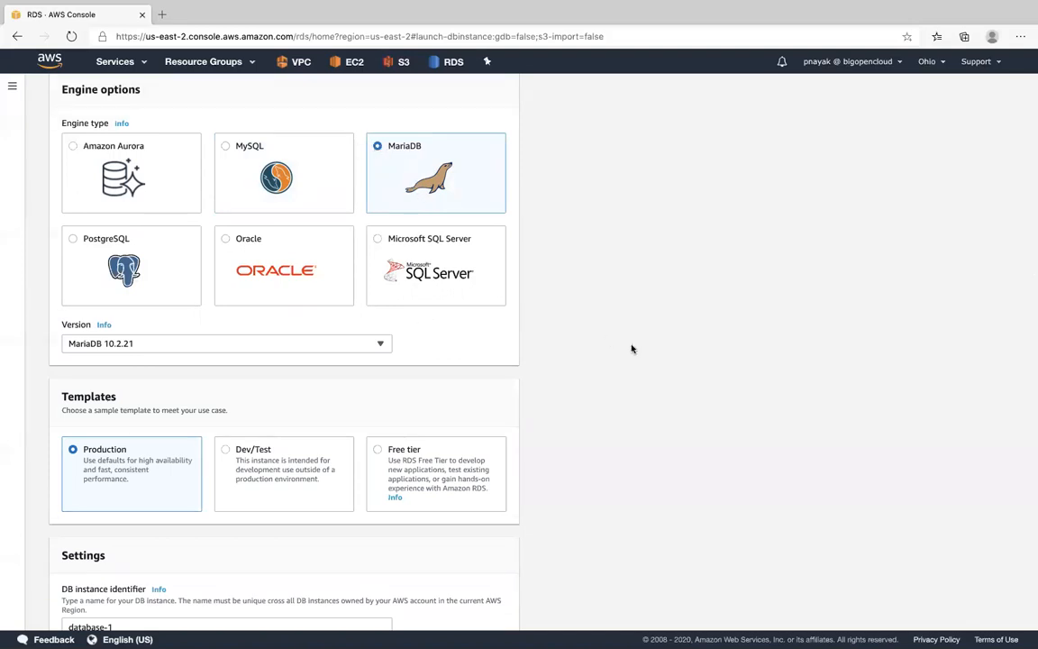
{"action": "scroll", "coordinate": [631, 348], "scroll_direction": "up", "scroll_amount": 2}
{"action": "scroll", "coordinate": [631, 347], "scroll_direction": "down", "scroll_amount": 4}
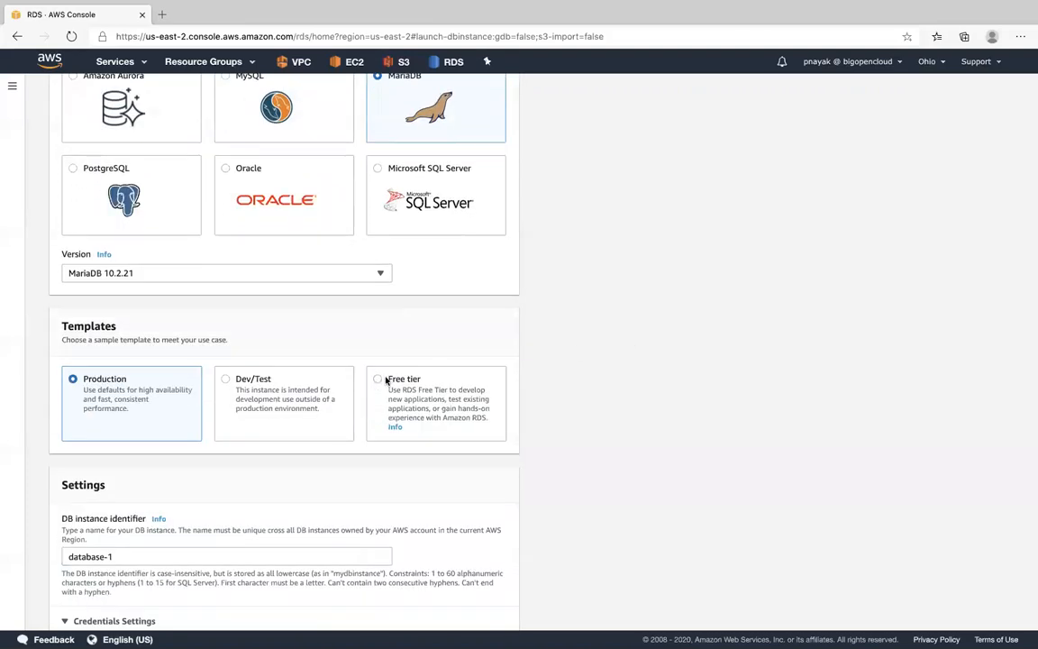
{"action": "left_click", "coordinate": [377, 378]}
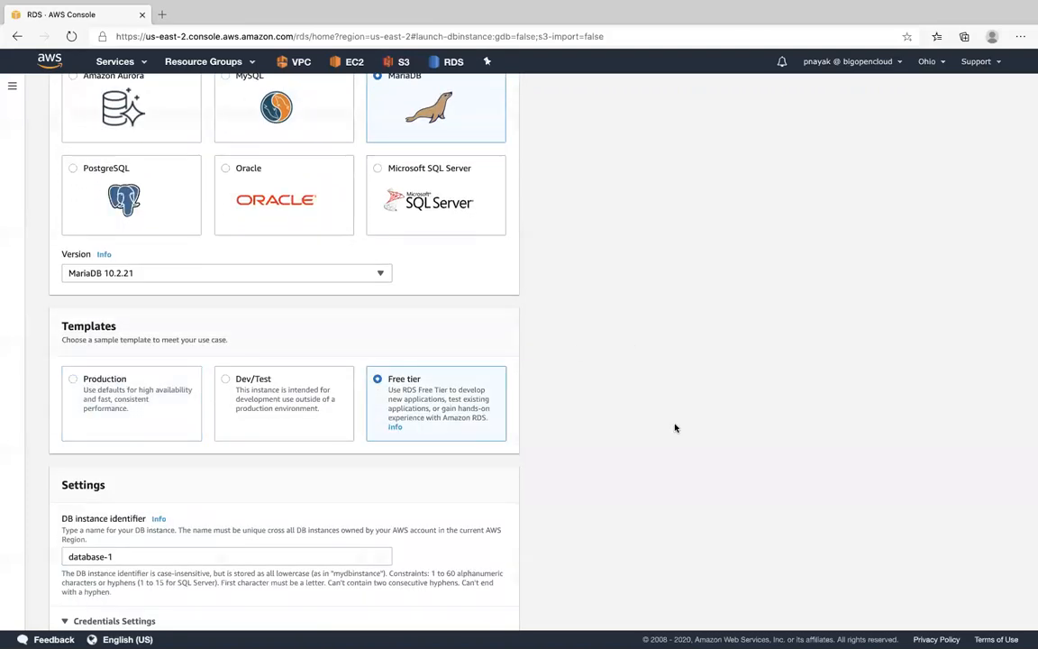
{"action": "scroll", "coordinate": [675, 427], "scroll_direction": "up", "scroll_amount": 5}
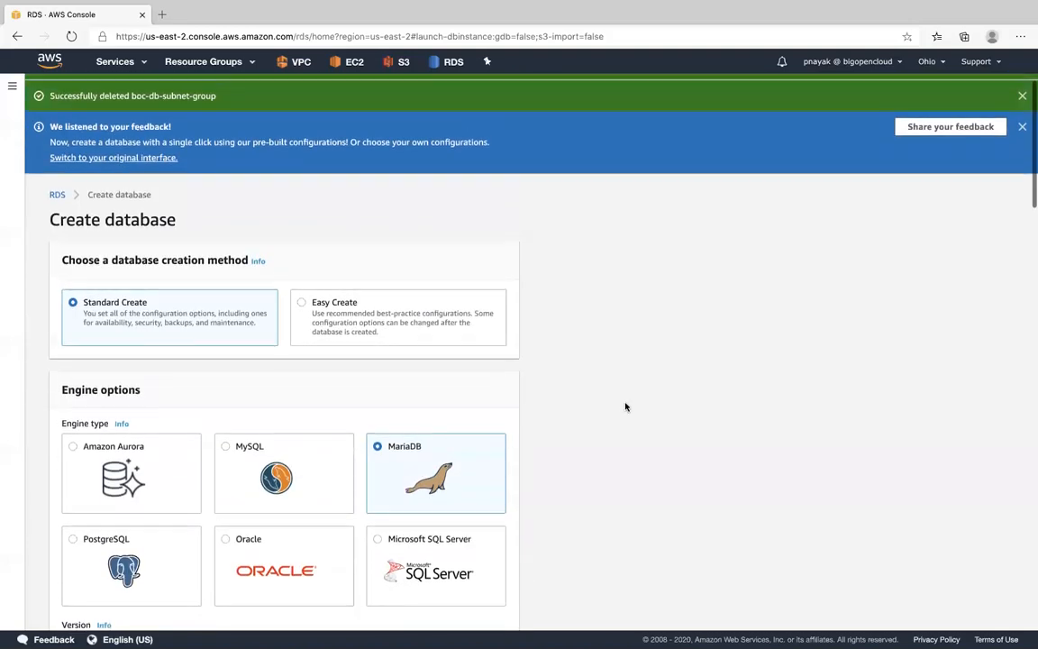
{"action": "scroll", "coordinate": [244, 347], "scroll_direction": "down", "scroll_amount": 3}
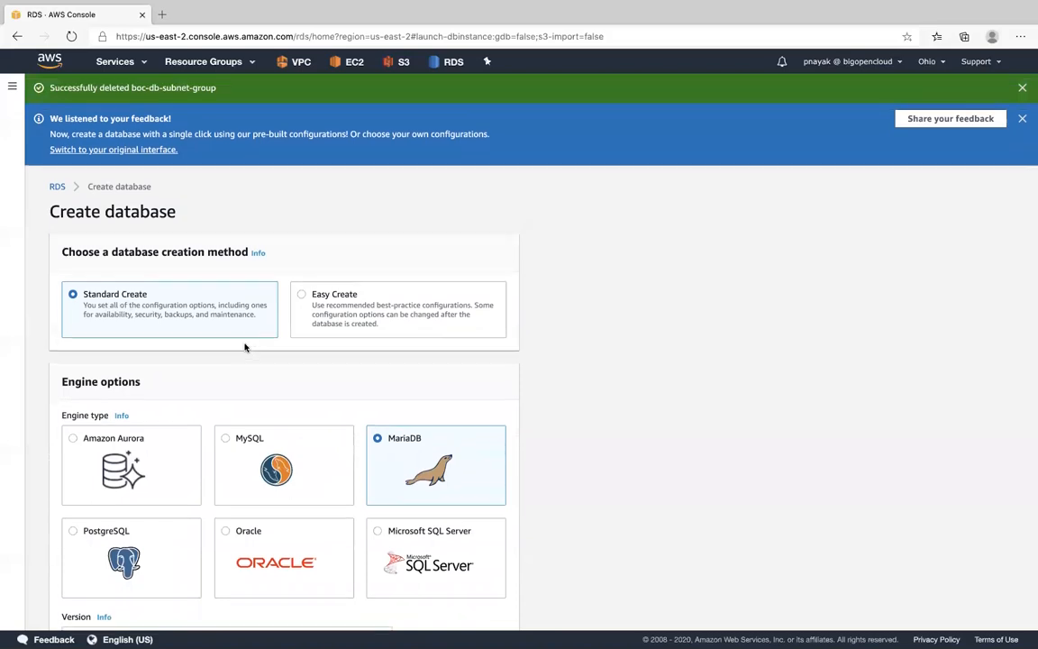
{"action": "scroll", "coordinate": [531, 393], "scroll_direction": "down", "scroll_amount": 4}
{"action": "scroll", "coordinate": [504, 383], "scroll_direction": "down", "scroll_amount": 1}
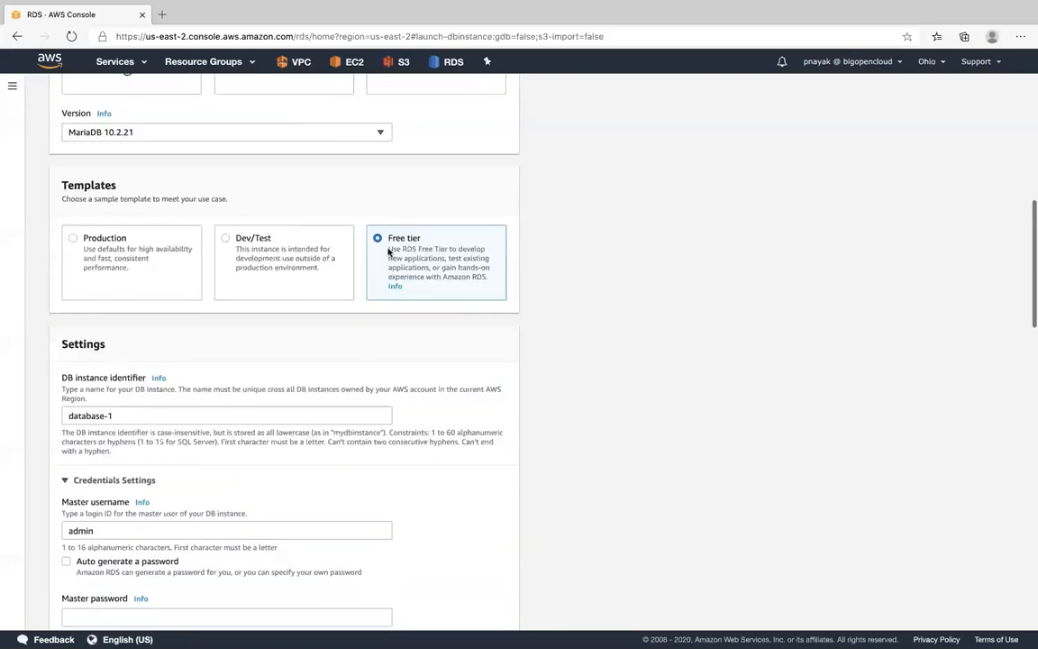
{"action": "left_click", "coordinate": [226, 240]}
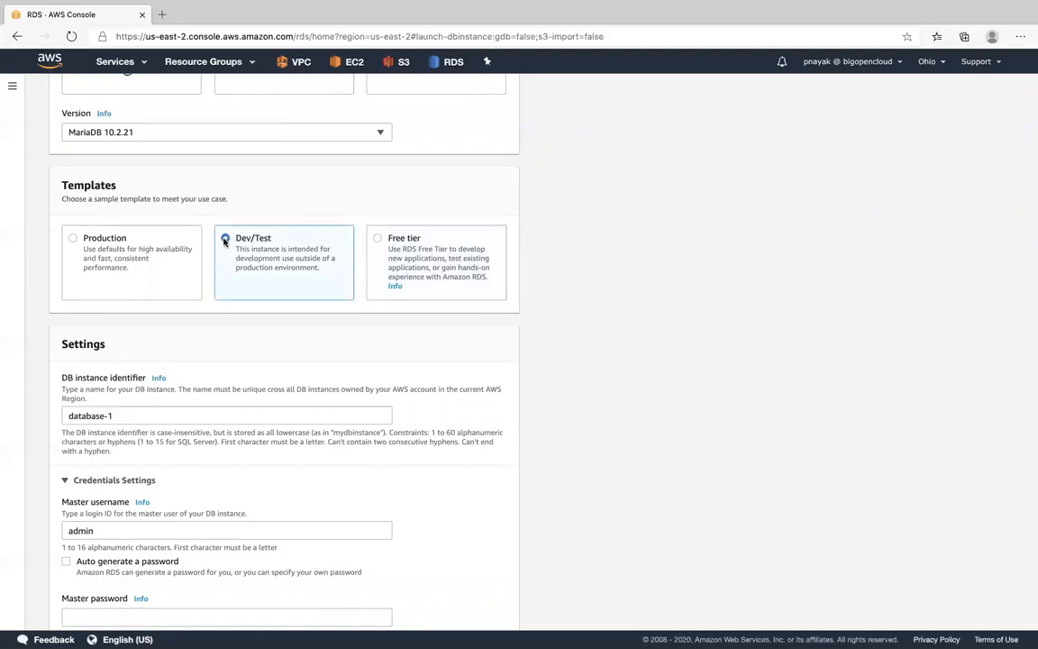
{"action": "left_click", "coordinate": [379, 238]}
- Set the DB instance identifier to boc-test-db
{"action": "scroll", "coordinate": [734, 346], "scroll_direction": "down", "scroll_amount": 3}
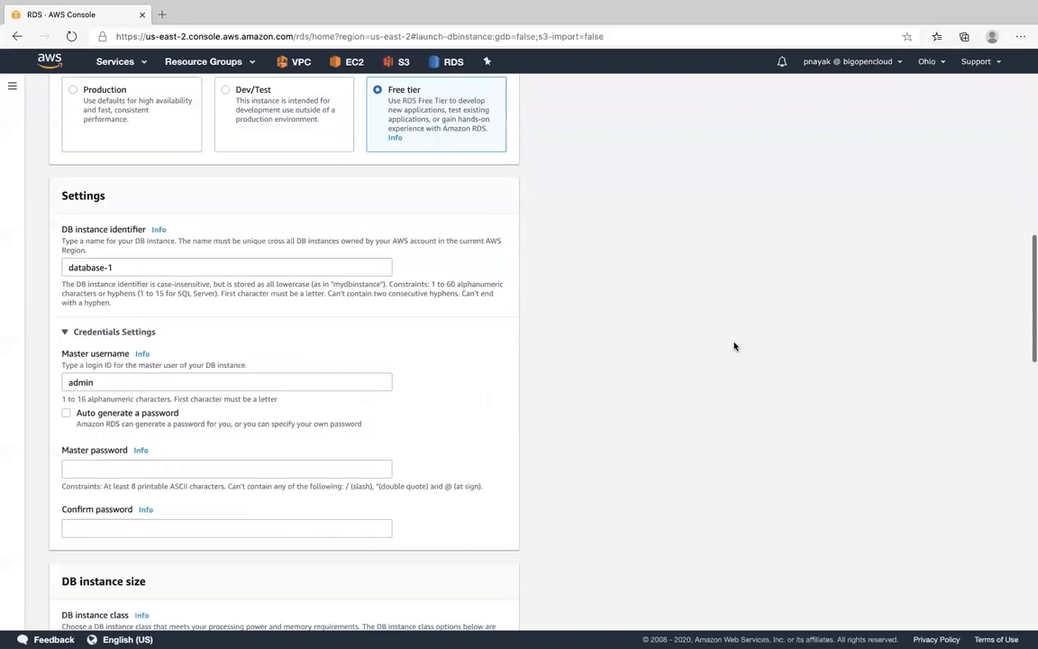
{"action": "left_click_drag", "start_coordinate": [135, 249], "coordinate": [51, 221]}
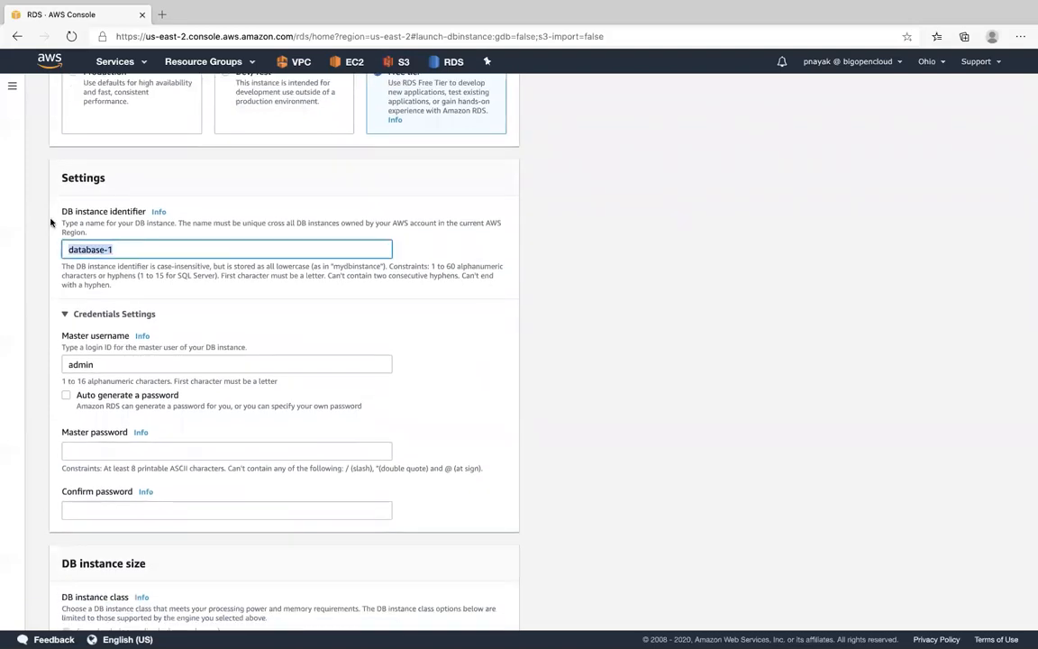
{"action": "type", "text": "boc-test-db"}
{"action": "left_click", "coordinate": [584, 364]}
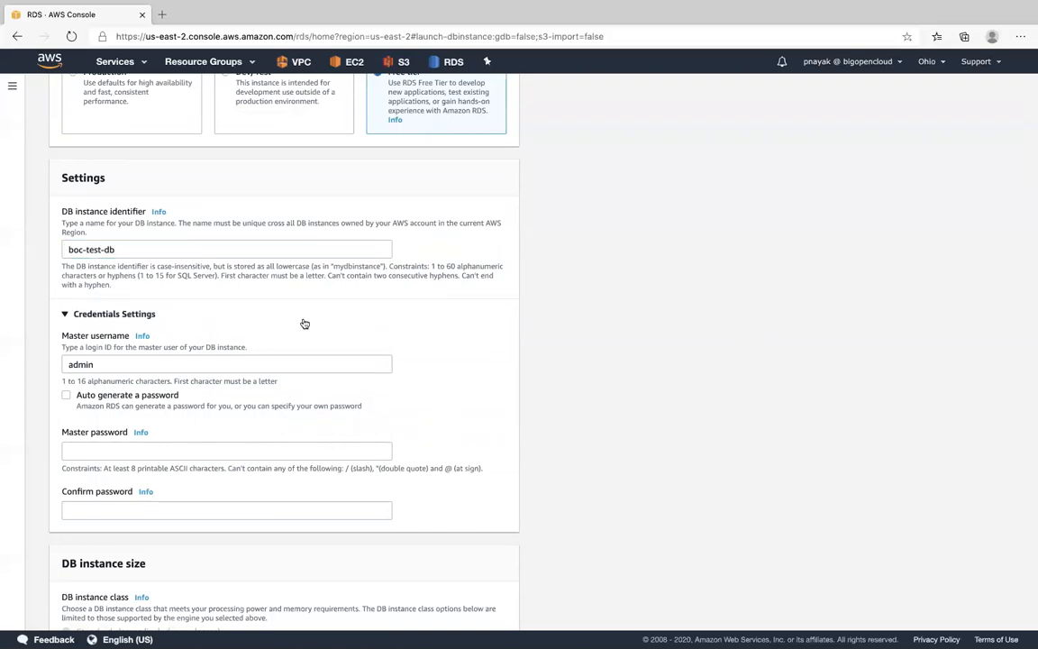
- Enter the master password and its confirmation for the admin user, correcting the master password so both entries match
{"action": "scroll", "coordinate": [105, 364], "scroll_direction": "down", "scroll_amount": 2}
{"action": "left_click", "coordinate": [88, 380]}
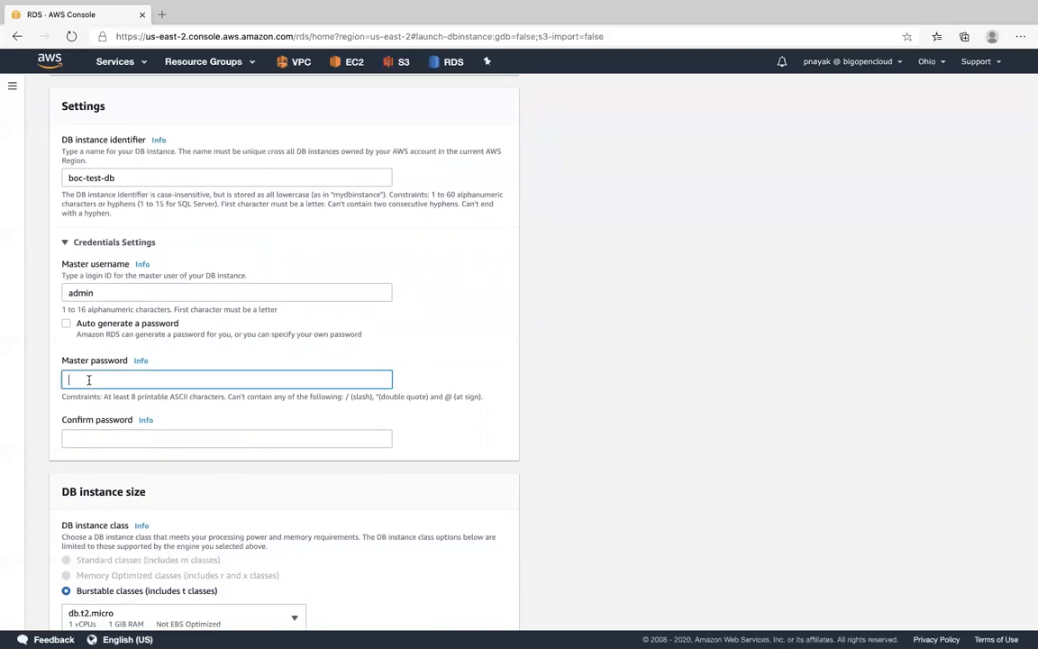
{"action": "type", "text": "••"}
{"action": "left_click", "coordinate": [110, 442]}
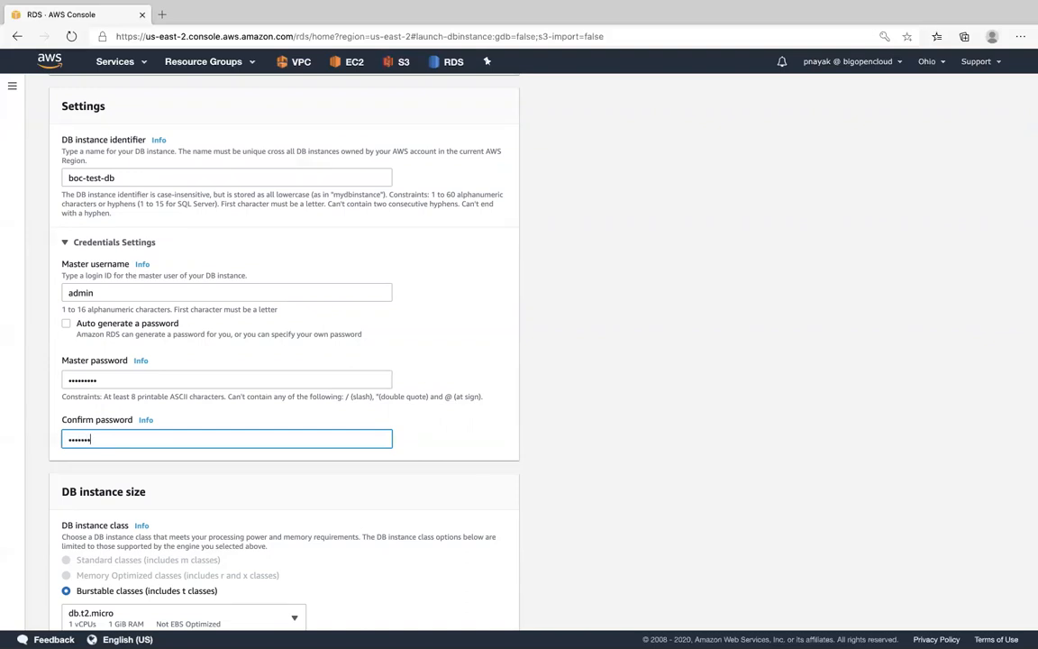
{"action": "left_click", "coordinate": [267, 492]}
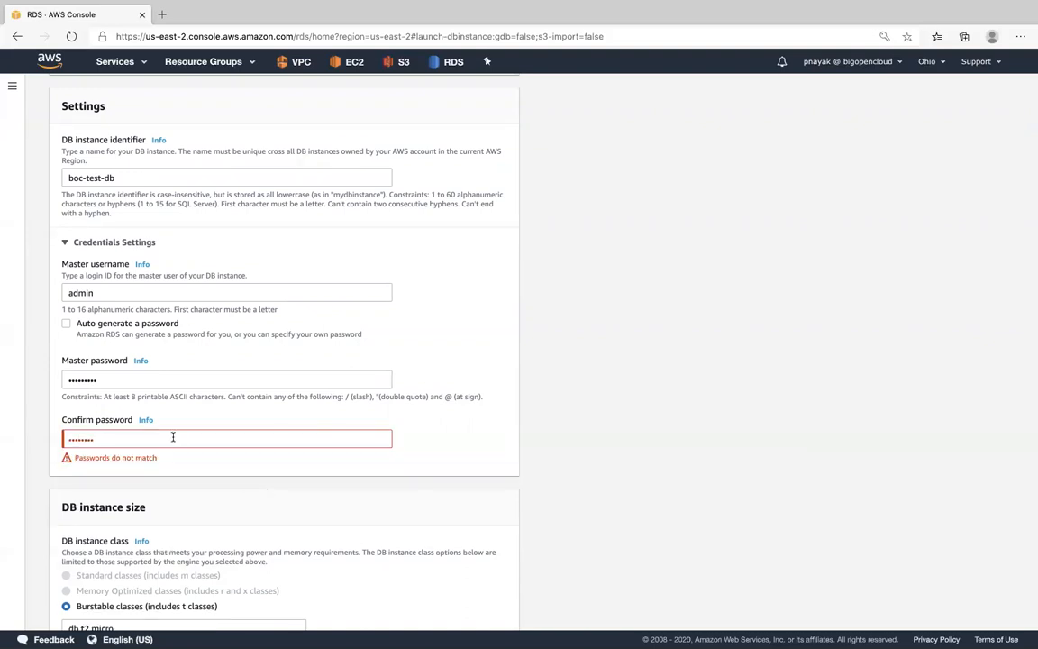
{"action": "left_click", "coordinate": [126, 374]}
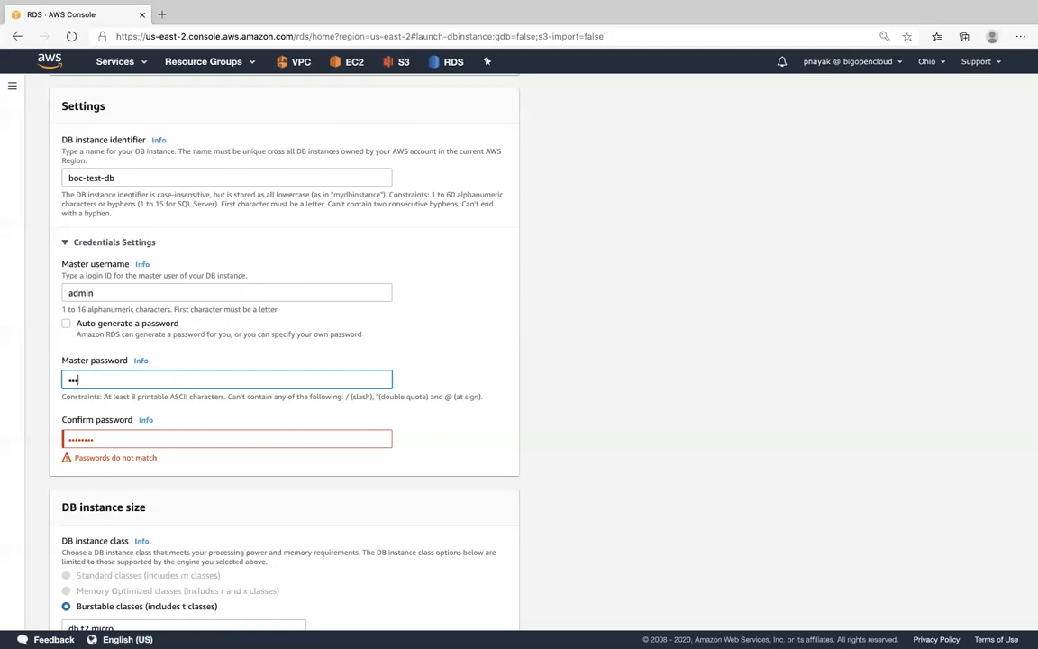
{"action": "left_click", "coordinate": [452, 426]}
- Review the credentials settings, the DB instance class and the storage type and allocation
{"action": "scroll", "coordinate": [442, 449], "scroll_direction": "down", "scroll_amount": 1}
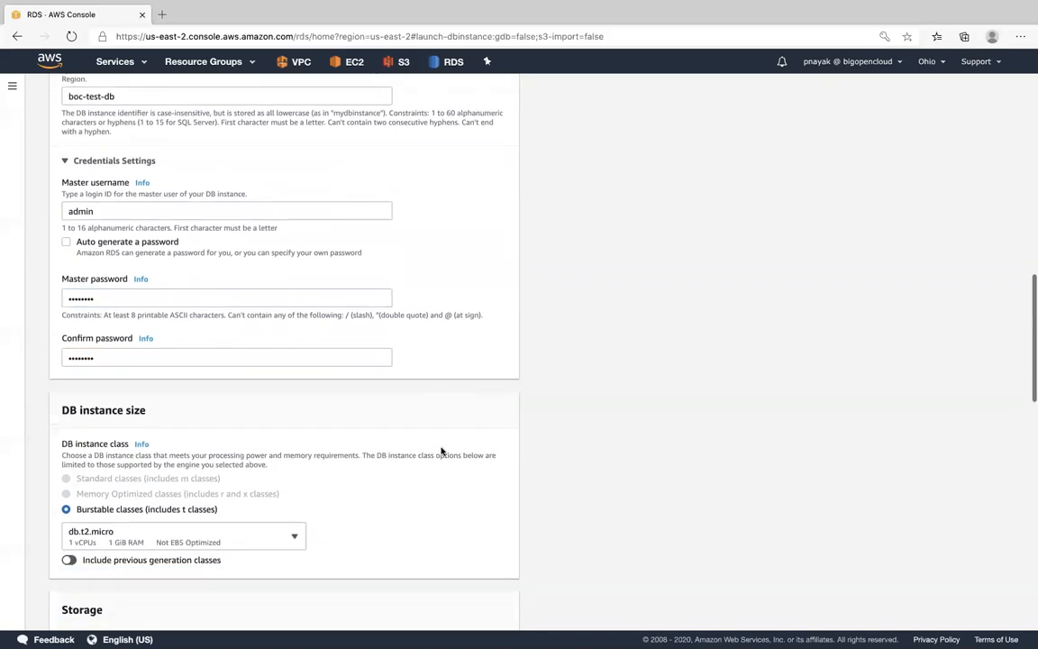
{"action": "scroll", "coordinate": [308, 398], "scroll_direction": "down", "scroll_amount": 1}
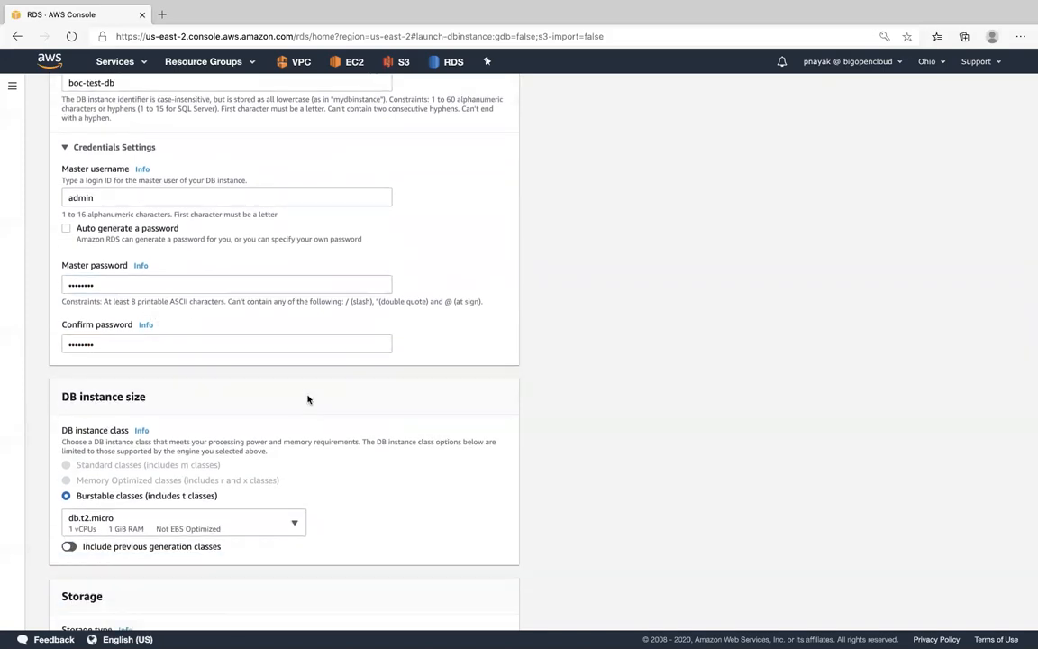
{"action": "scroll", "coordinate": [308, 399], "scroll_direction": "down", "scroll_amount": 3}
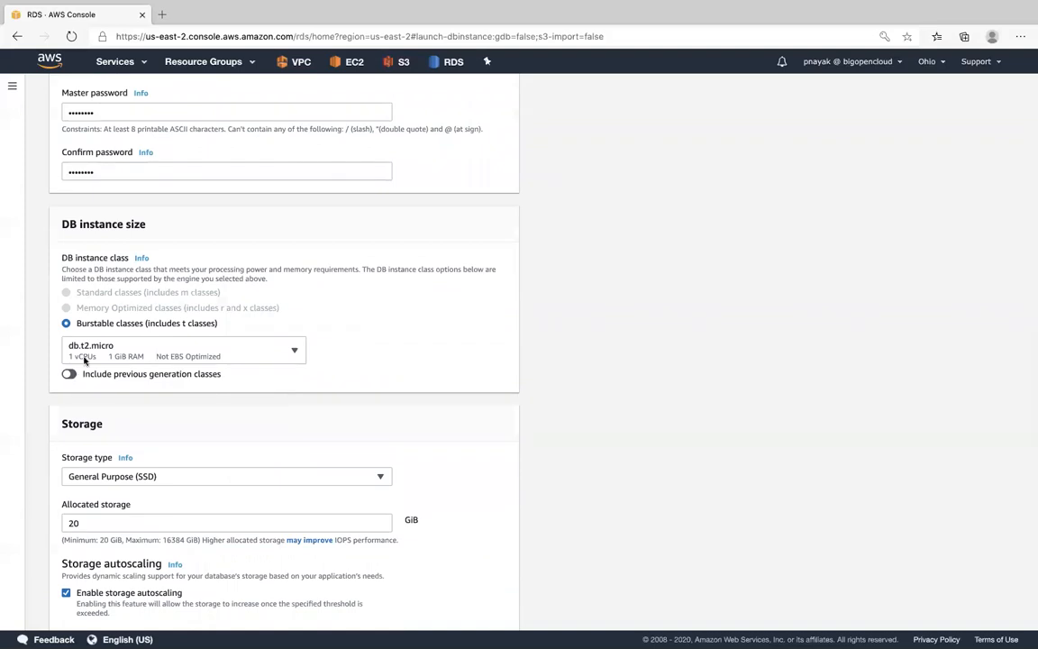
{"action": "scroll", "coordinate": [393, 144], "scroll_direction": "up", "scroll_amount": 1}
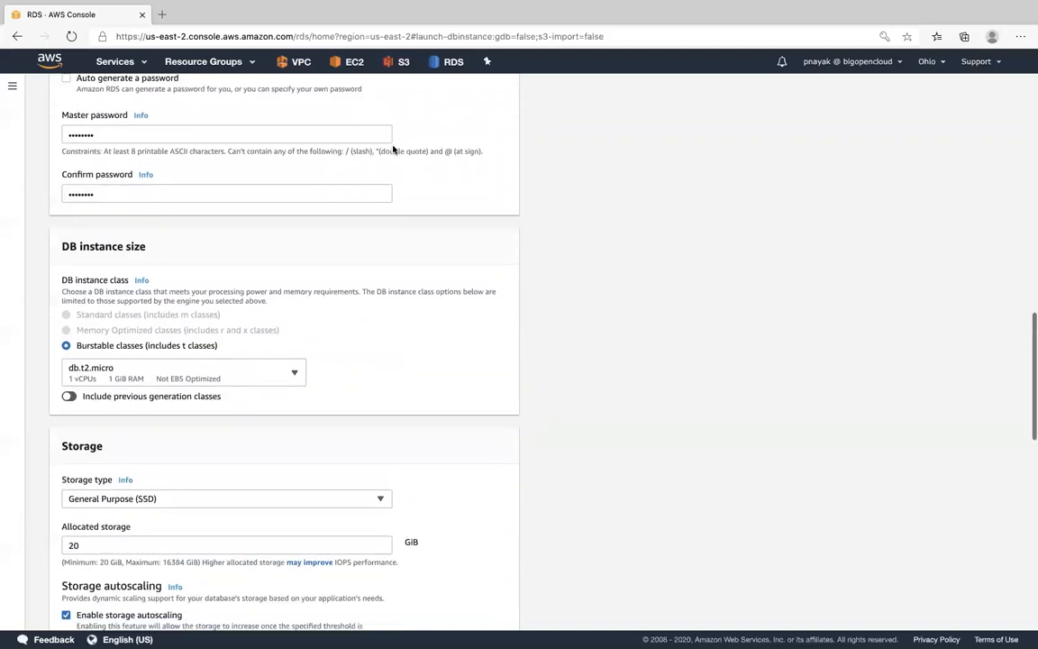
{"action": "scroll", "coordinate": [393, 149], "scroll_direction": "up", "scroll_amount": 2}
{"action": "scroll", "coordinate": [394, 148], "scroll_direction": "down", "scroll_amount": 1}
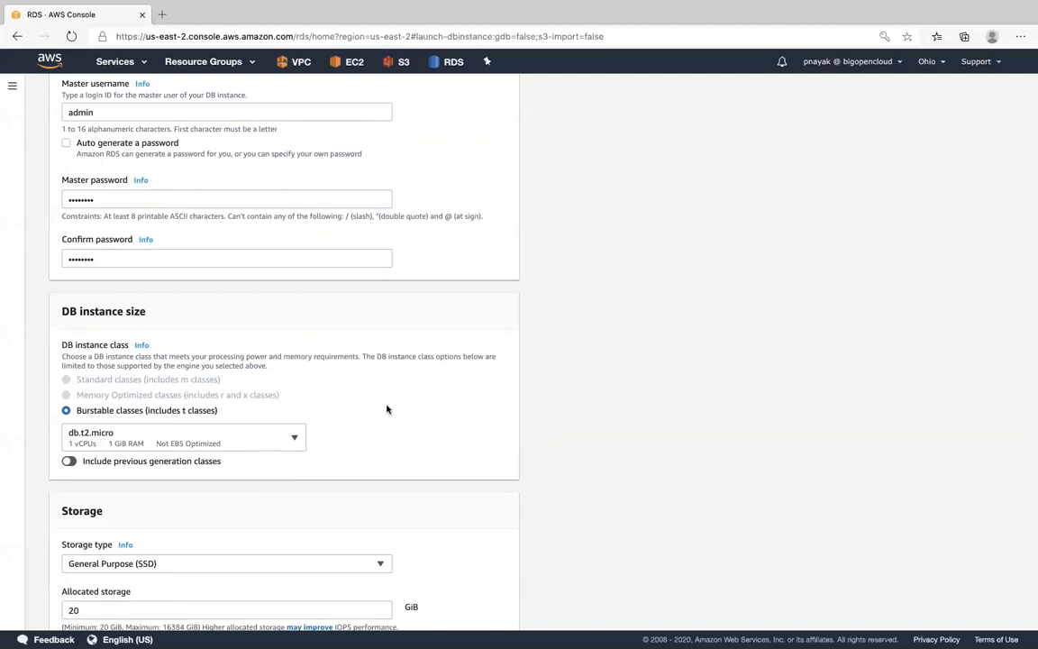
{"action": "scroll", "coordinate": [387, 409], "scroll_direction": "down", "scroll_amount": 1}
{"action": "scroll", "coordinate": [386, 409], "scroll_direction": "down", "scroll_amount": 1}
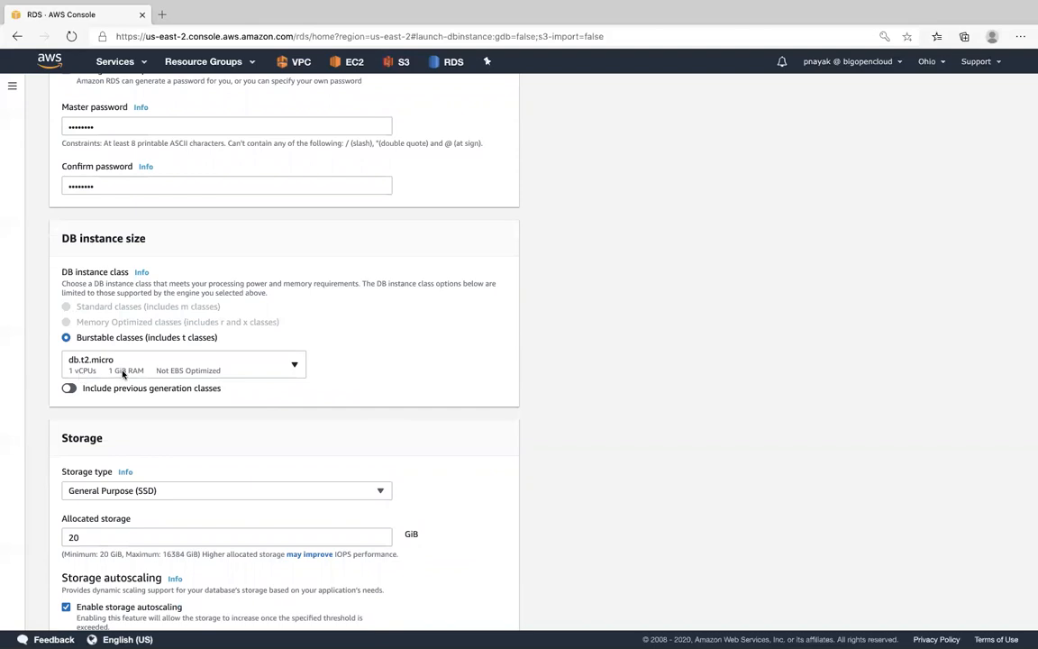
- Disable storage autoscaling for the database
{"action": "scroll", "coordinate": [387, 382], "scroll_direction": "down", "scroll_amount": 4}
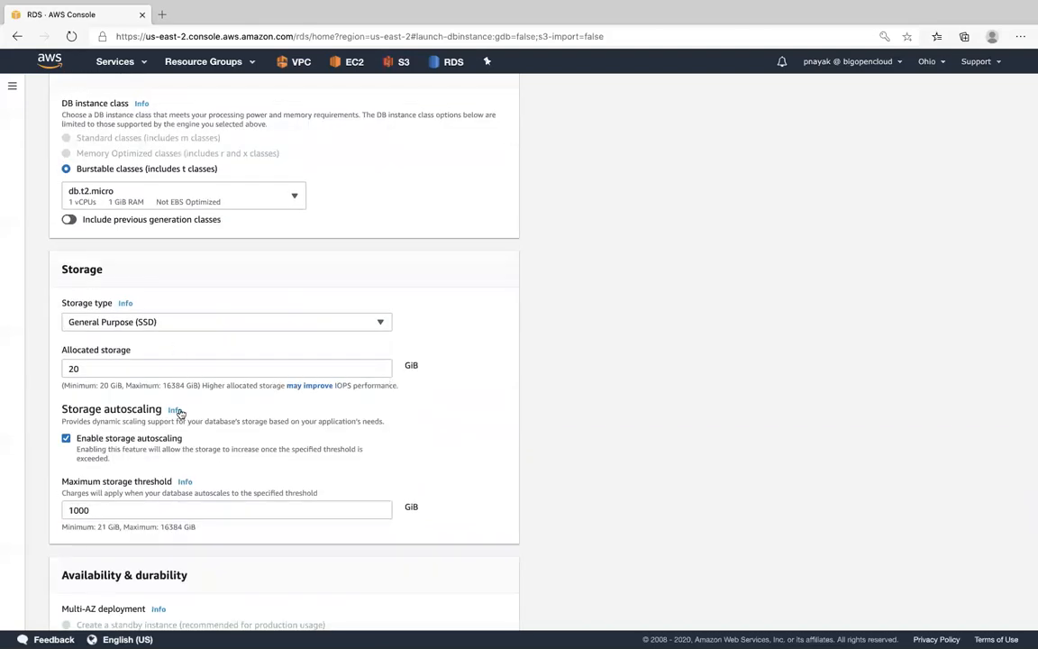
{"action": "scroll", "coordinate": [161, 372], "scroll_direction": "down", "scroll_amount": 3}
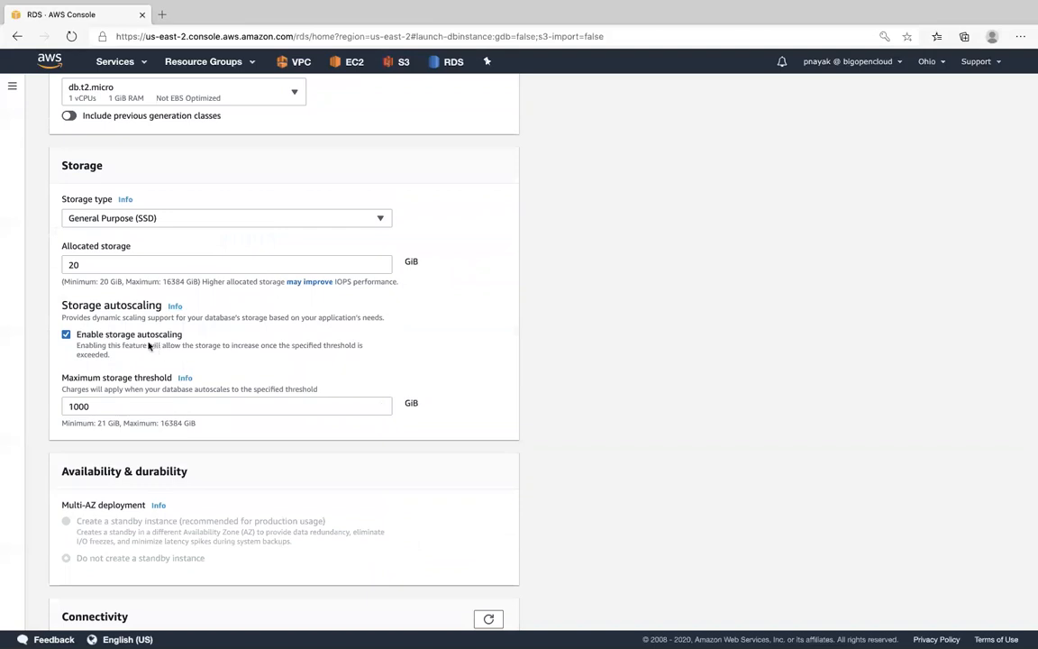
{"action": "left_click", "coordinate": [66, 335]}
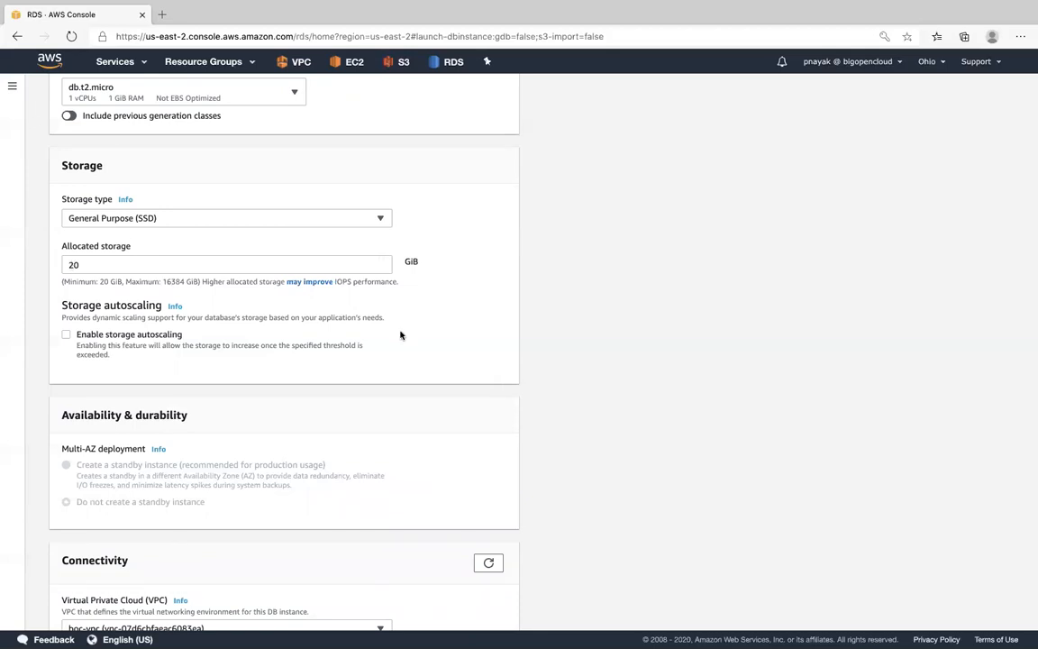
- Review the multi-AZ deployment options, the VPC choices for connectivity and the estimated monthly costs
{"action": "scroll", "coordinate": [401, 336], "scroll_direction": "down", "scroll_amount": 5}
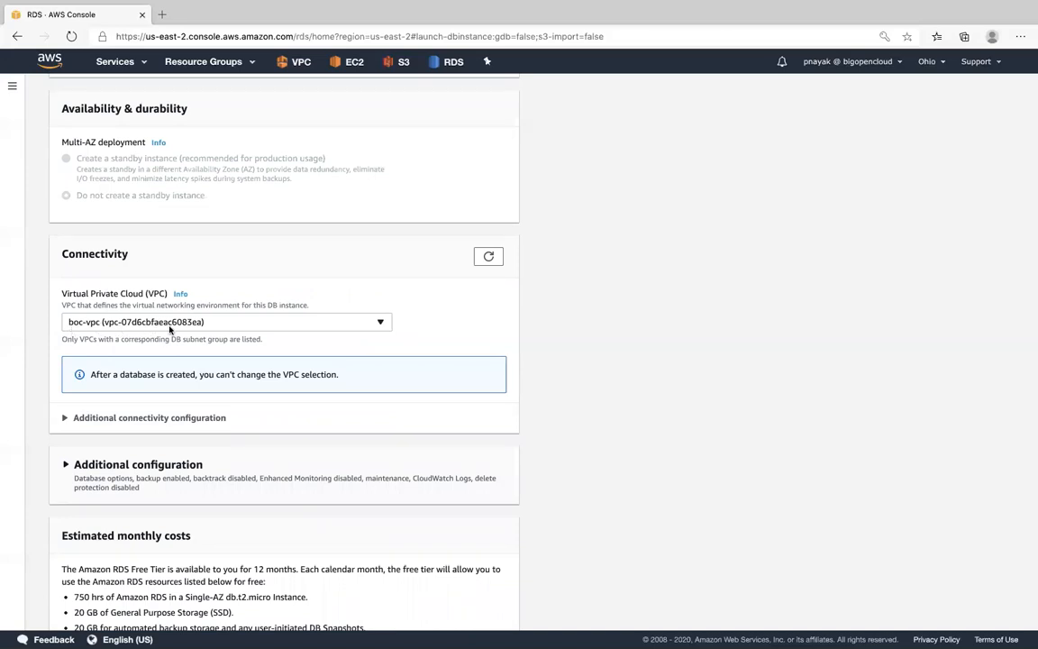
{"action": "scroll", "coordinate": [184, 329], "scroll_direction": "down", "scroll_amount": 2}
{"action": "scroll", "coordinate": [185, 330], "scroll_direction": "down", "scroll_amount": 1}
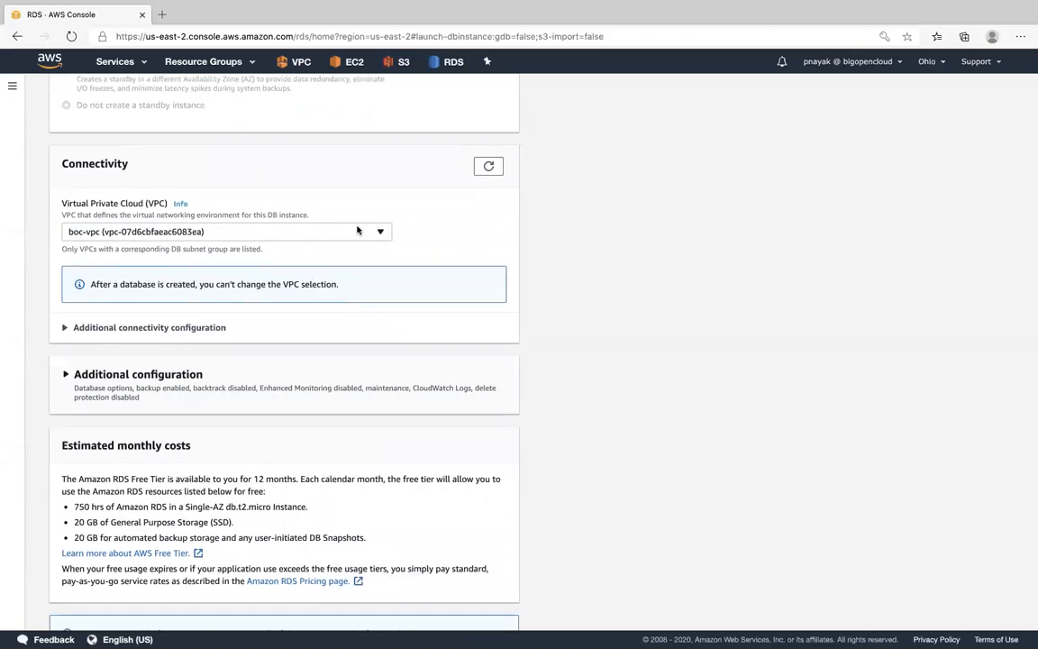
{"action": "scroll", "coordinate": [386, 271], "scroll_direction": "down", "scroll_amount": 1}
{"action": "left_click", "coordinate": [379, 212]}
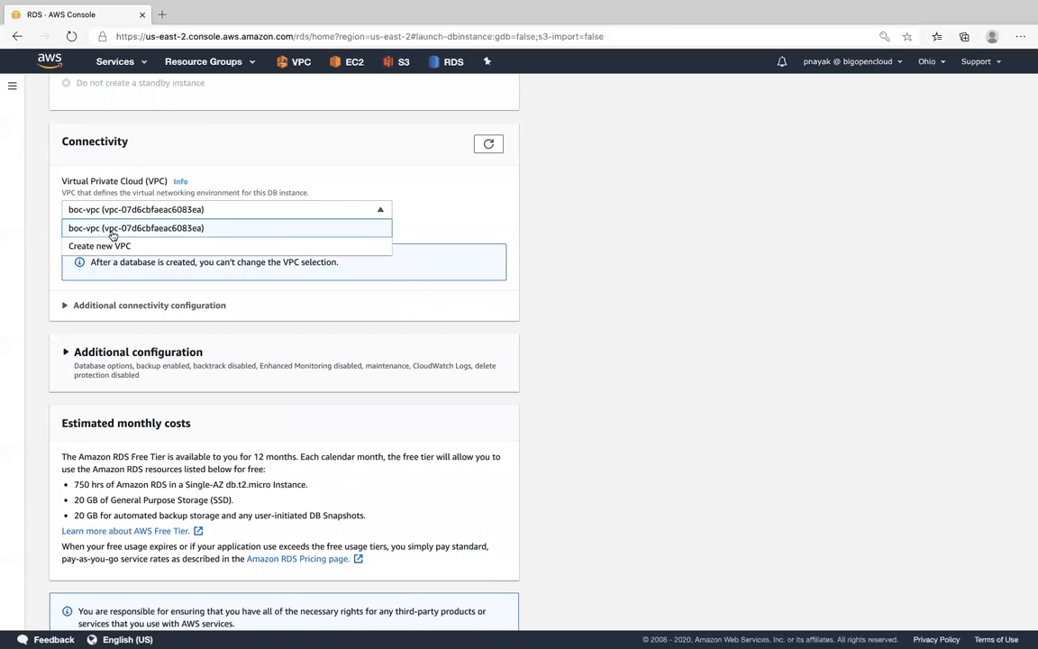
{"action": "left_click", "coordinate": [472, 206]}
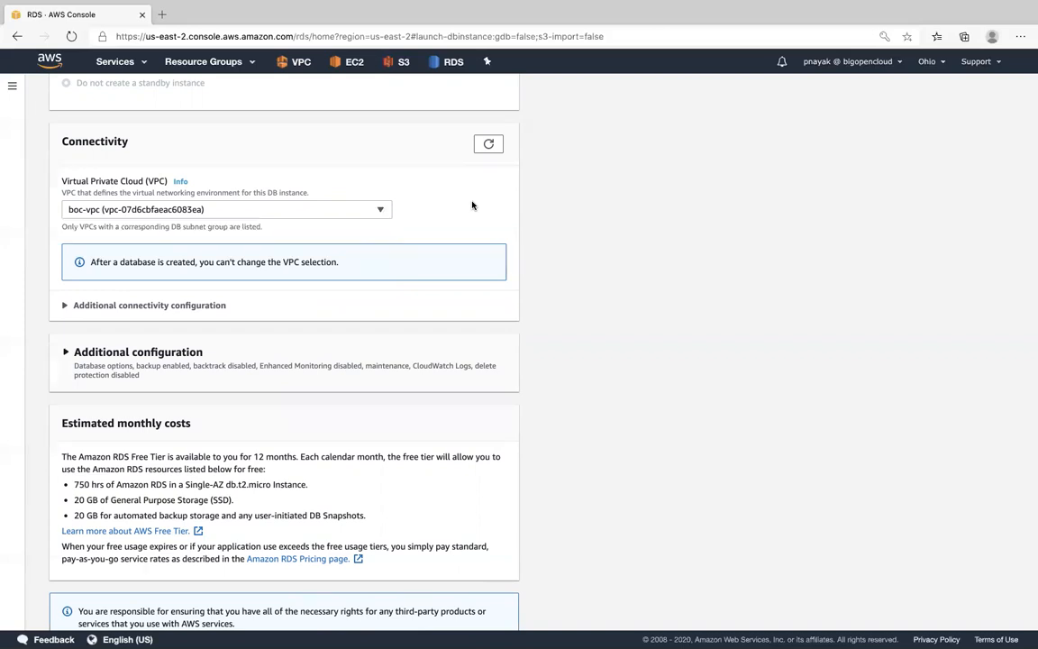
{"action": "scroll", "coordinate": [472, 205], "scroll_direction": "down", "scroll_amount": 2}
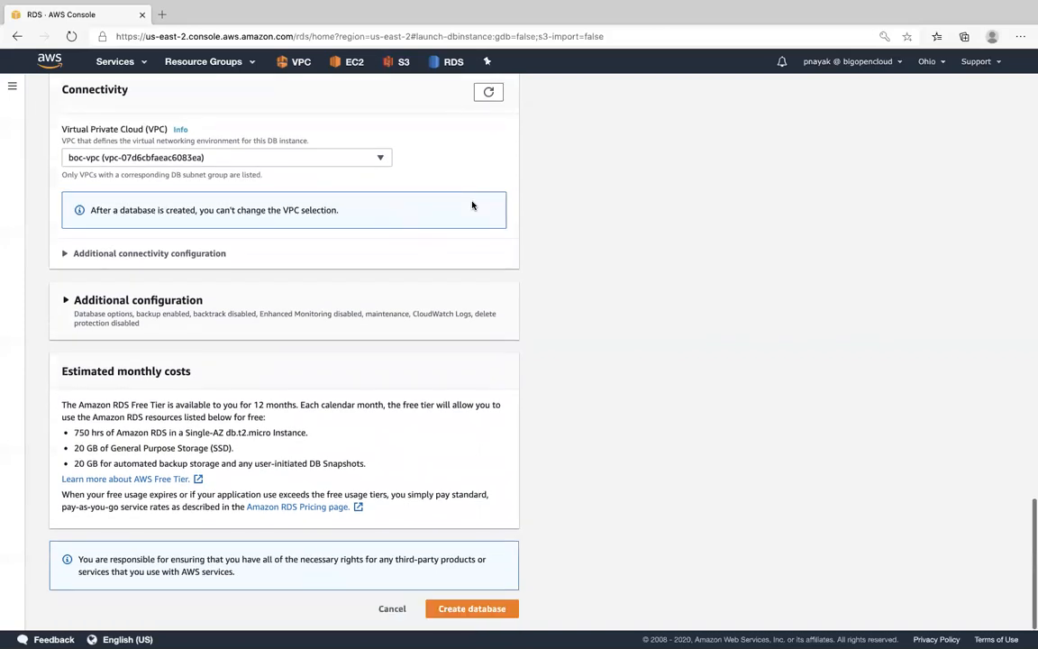
- Expand the additional connectivity configuration and choose boc-db-subnet-group as the subnet group
{"action": "left_click", "coordinate": [129, 257]}
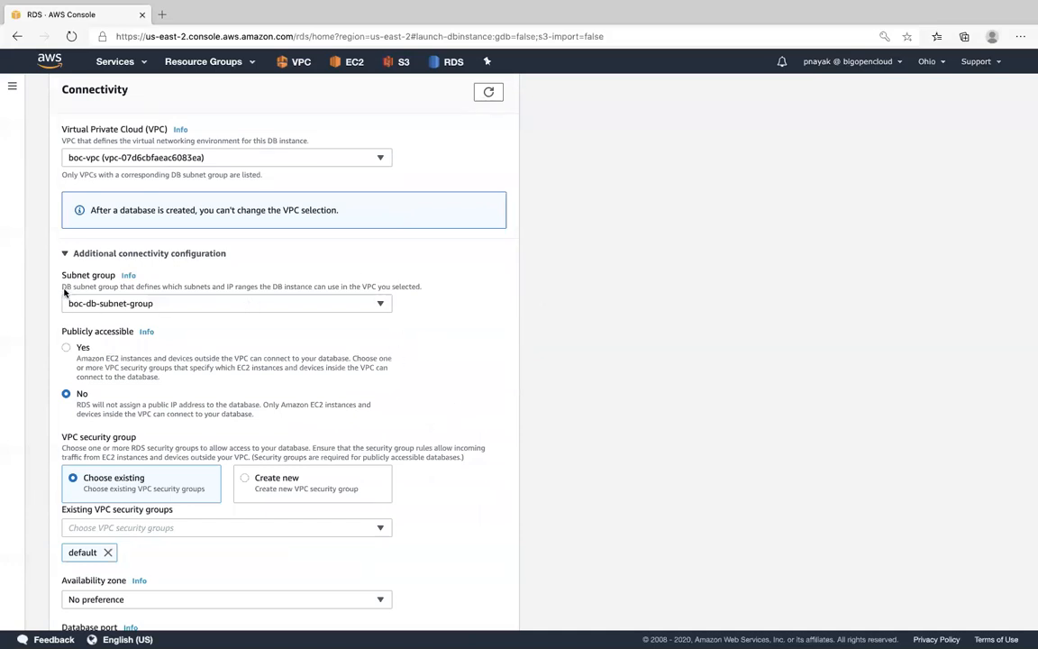
{"action": "left_click", "coordinate": [133, 303]}
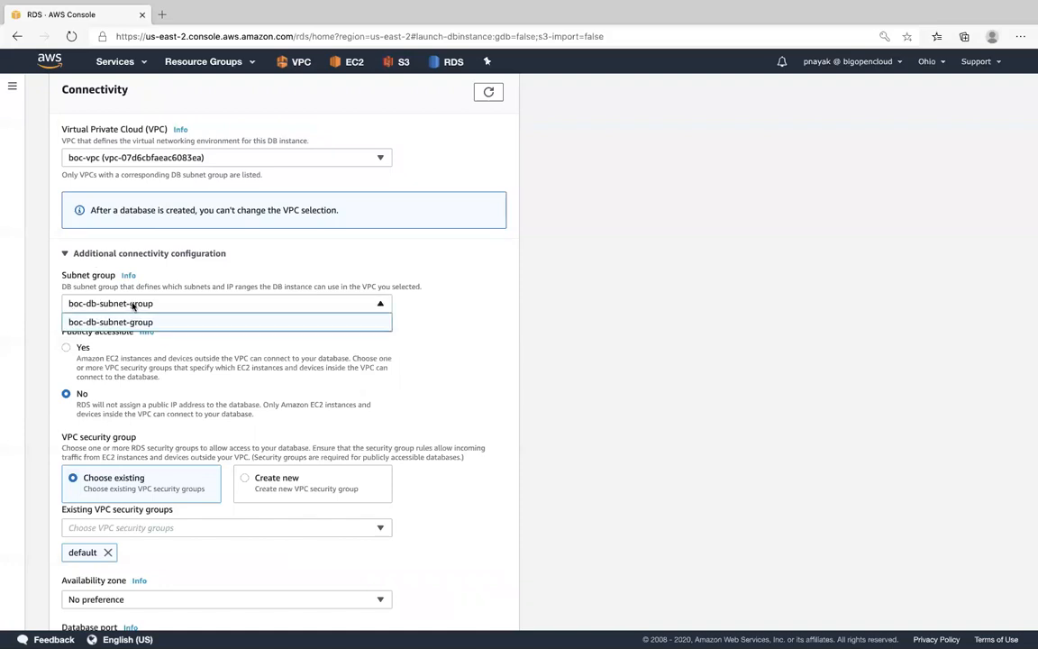
{"action": "left_click", "coordinate": [144, 322]}
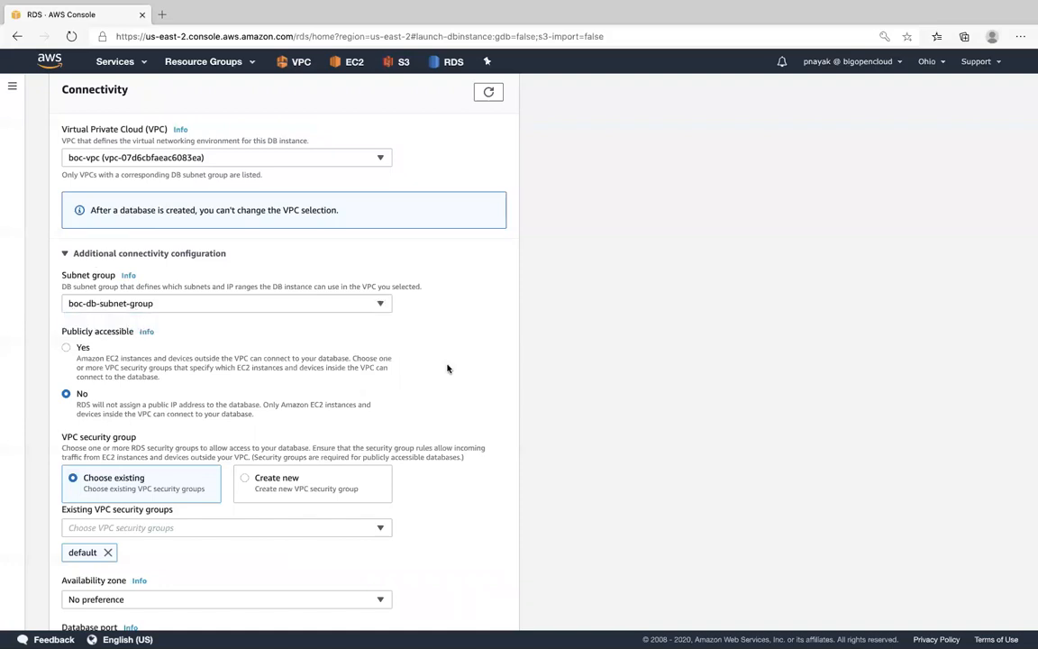
{"action": "scroll", "coordinate": [450, 354], "scroll_direction": "down", "scroll_amount": 2}
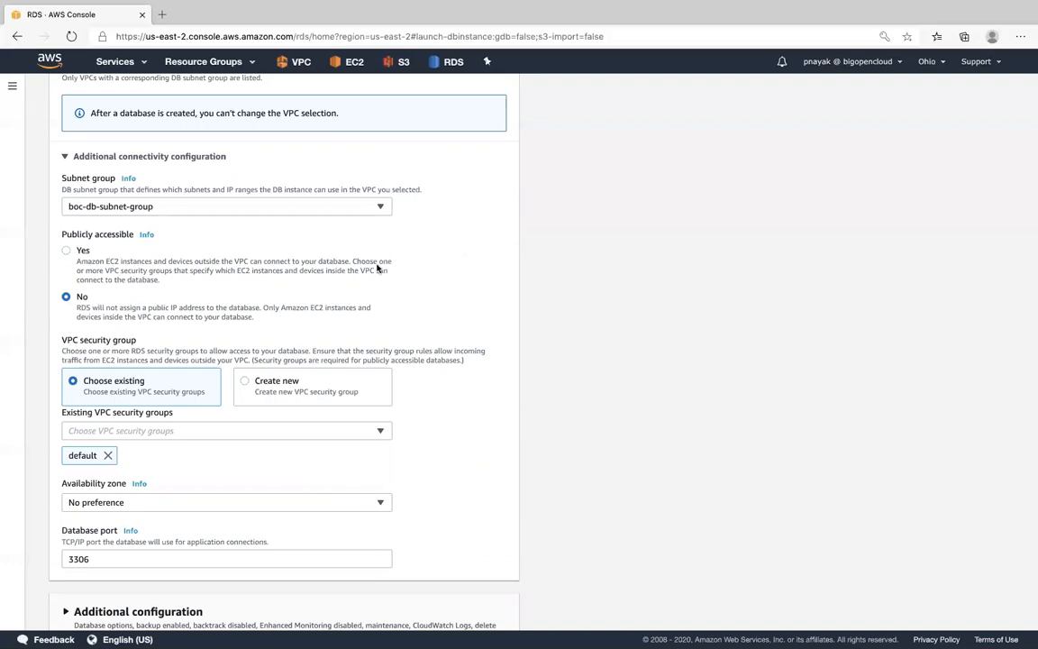
- Assign the existing VPC security group boc-db-sg to the database and remove the default group
{"action": "scroll", "coordinate": [377, 269], "scroll_direction": "down", "scroll_amount": 1}
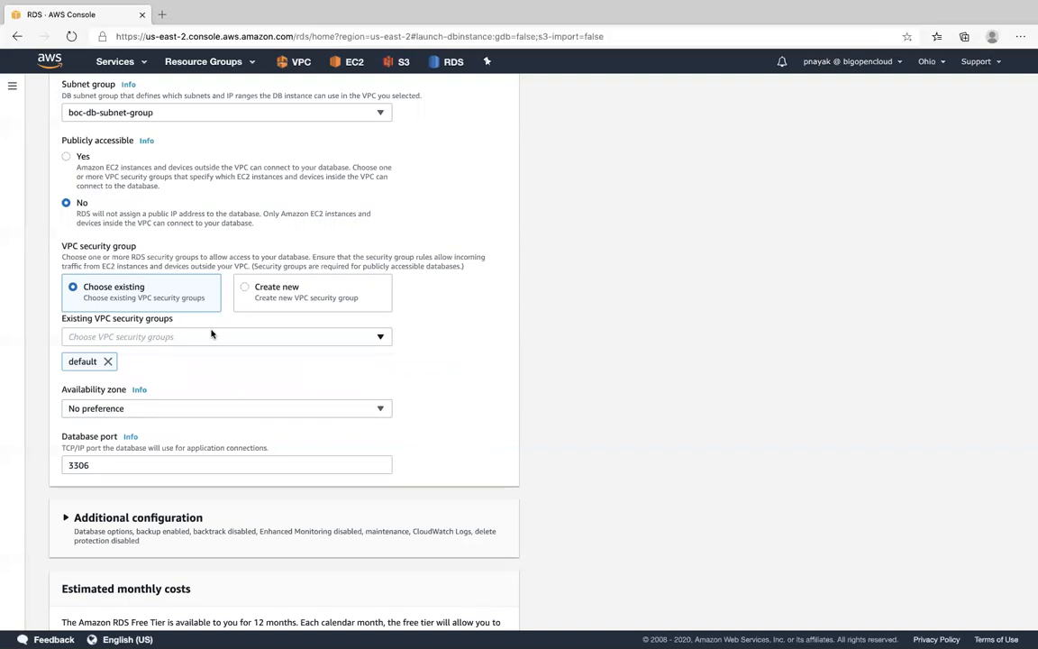
{"action": "left_click", "coordinate": [379, 338]}
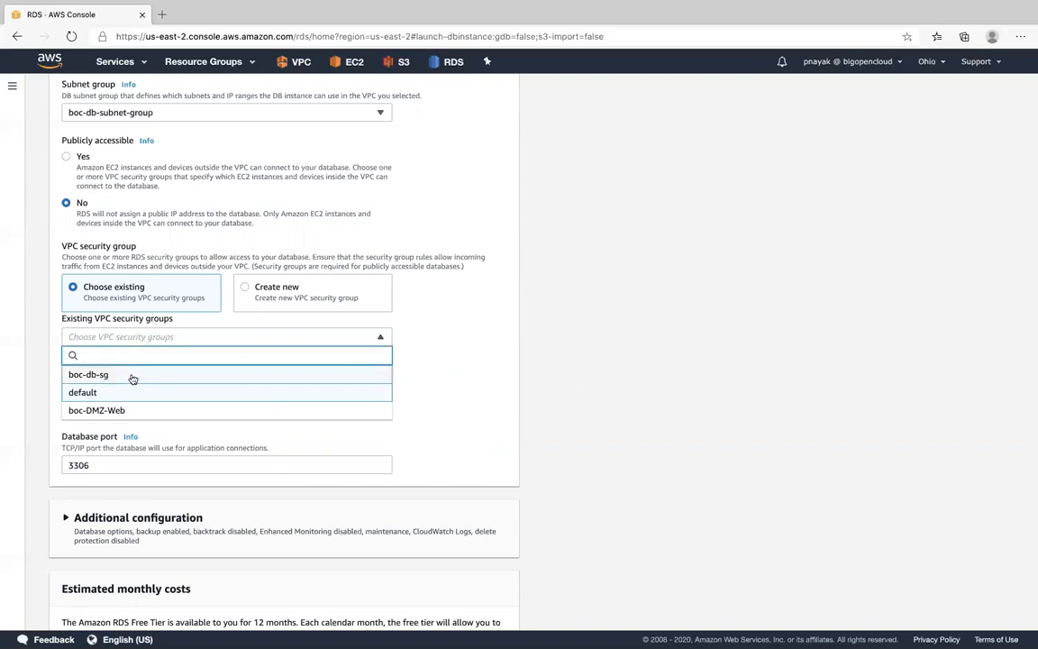
{"action": "left_click", "coordinate": [434, 363]}
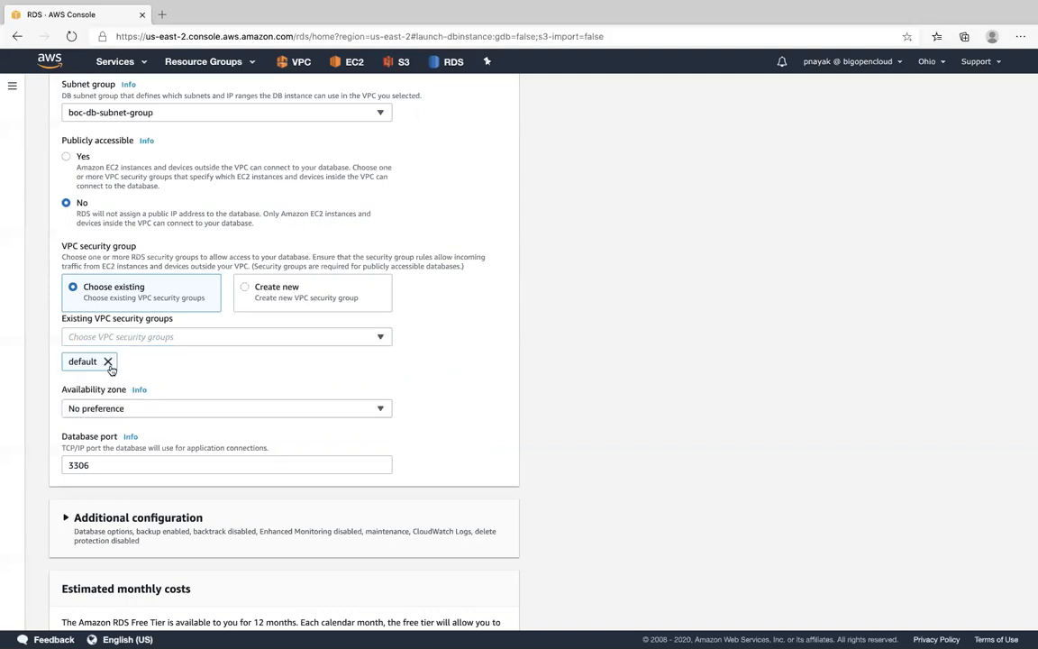
{"action": "left_click", "coordinate": [280, 337]}
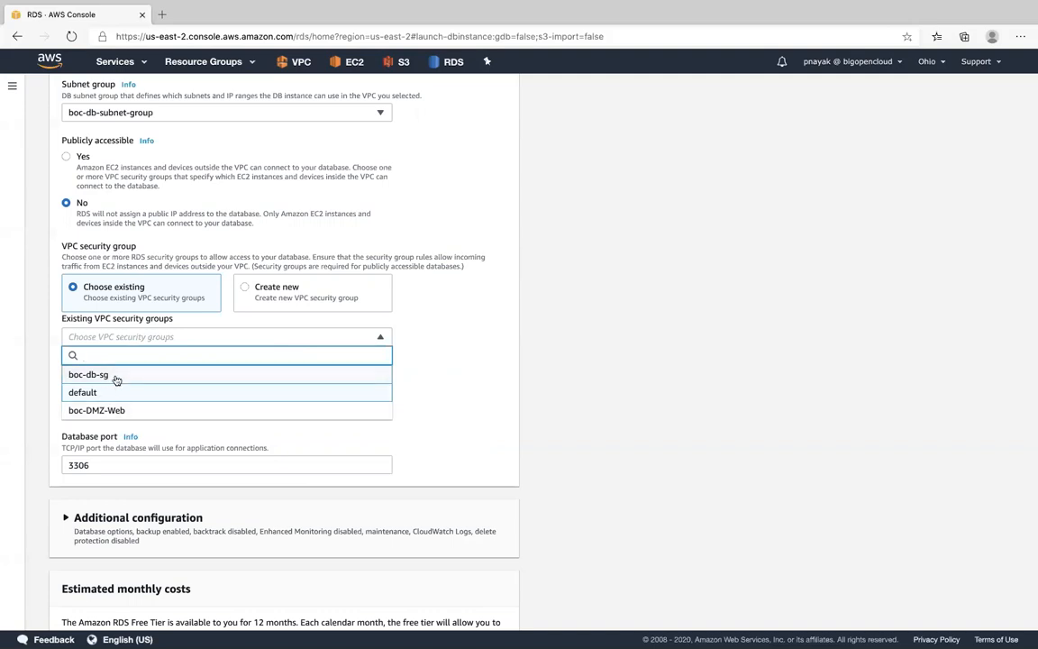
{"action": "left_click", "coordinate": [489, 349]}
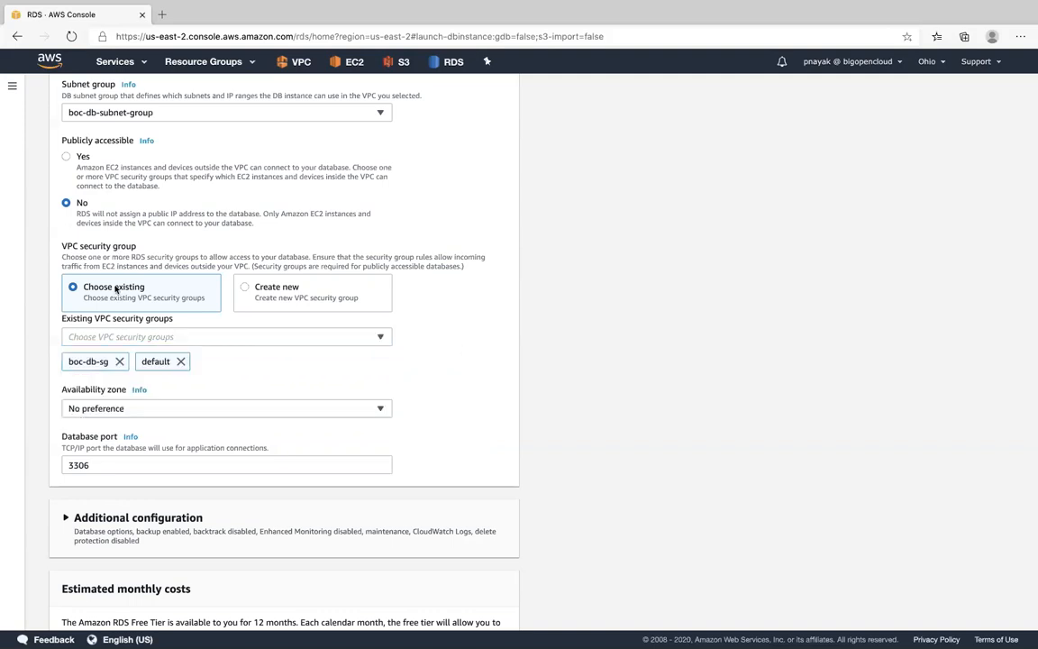
{"action": "left_click", "coordinate": [180, 361]}
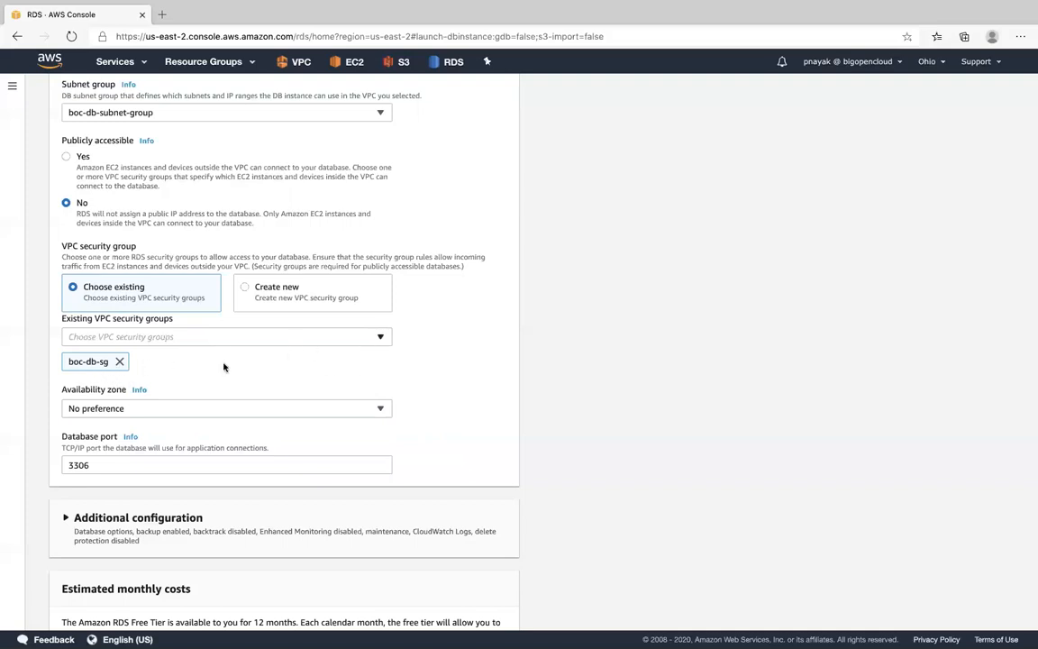
- Set the database's availability zone to us-east-2a
{"action": "scroll", "coordinate": [219, 380], "scroll_direction": "down", "scroll_amount": 1}
{"action": "scroll", "coordinate": [219, 381], "scroll_direction": "down", "scroll_amount": 1}
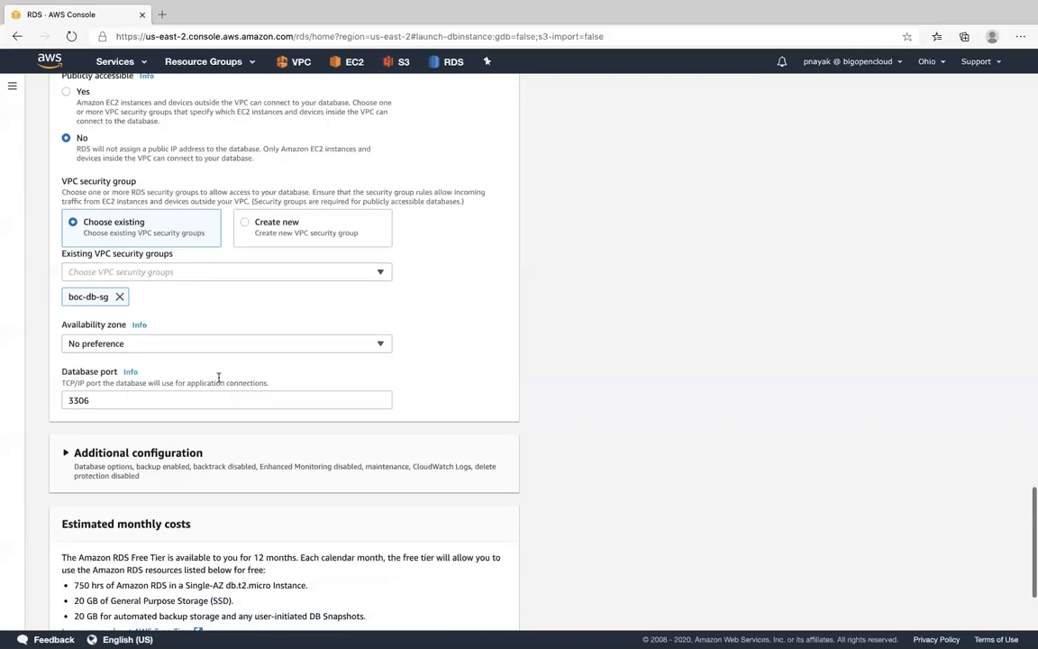
{"action": "left_click", "coordinate": [154, 345]}
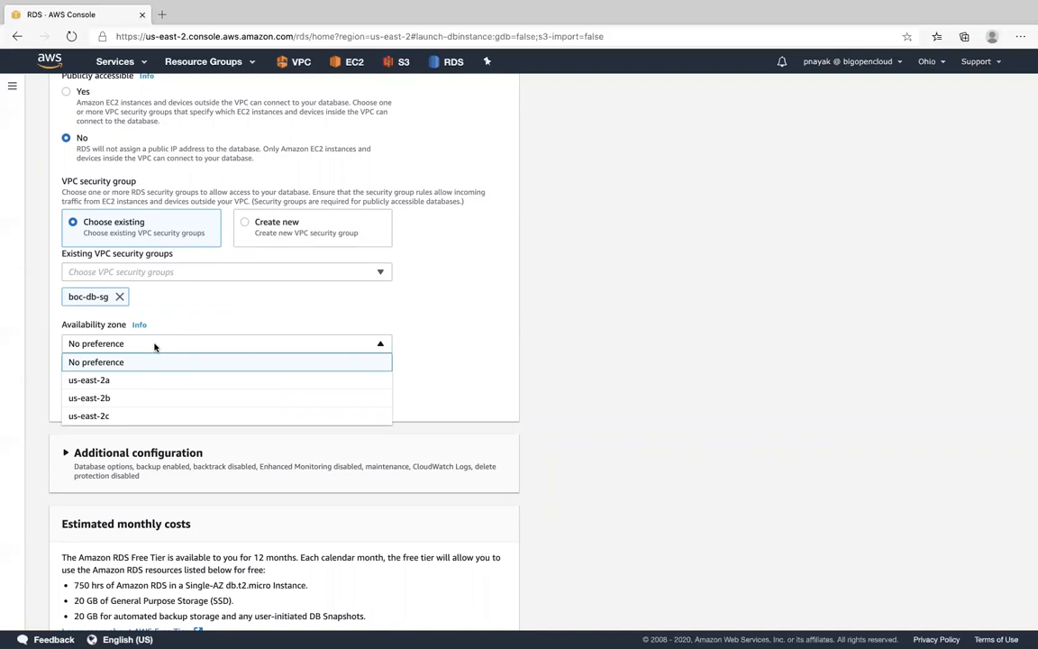
{"action": "left_click", "coordinate": [116, 381]}
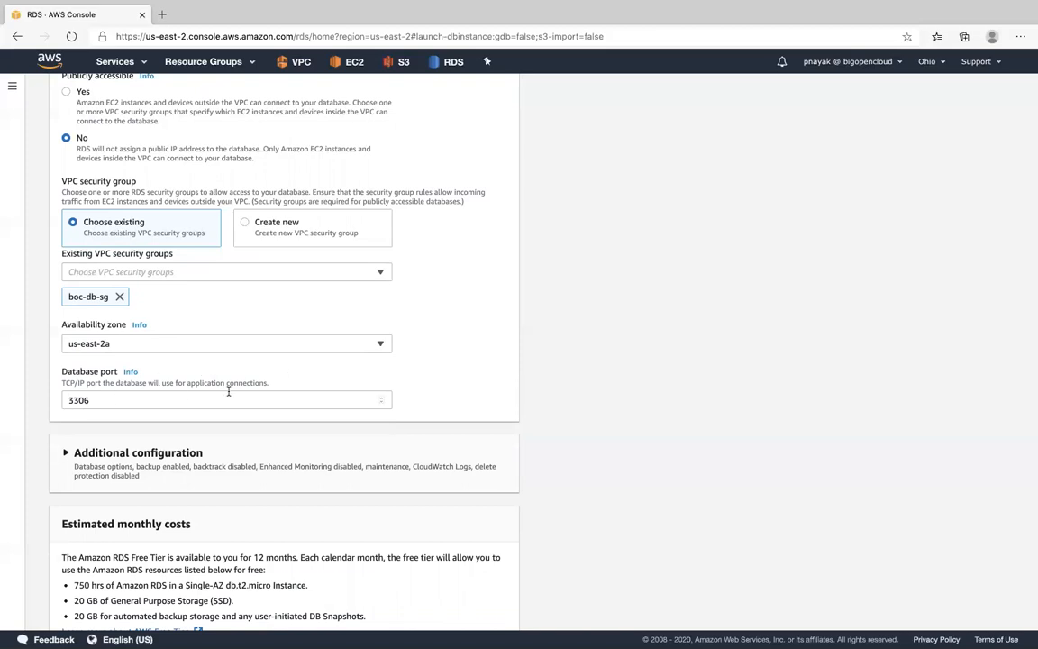
- Review the remaining connectivity and cost settings and create the database
{"action": "scroll", "coordinate": [459, 399], "scroll_direction": "down", "scroll_amount": 1}
{"action": "scroll", "coordinate": [460, 398], "scroll_direction": "down", "scroll_amount": 1}
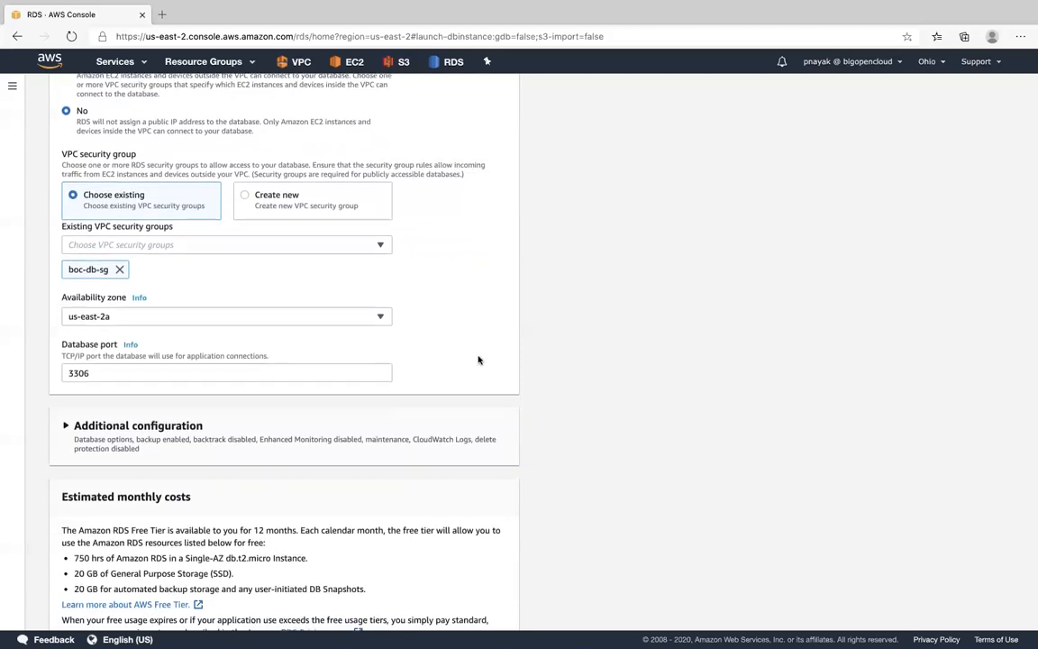
{"action": "scroll", "coordinate": [478, 360], "scroll_direction": "down", "scroll_amount": 3}
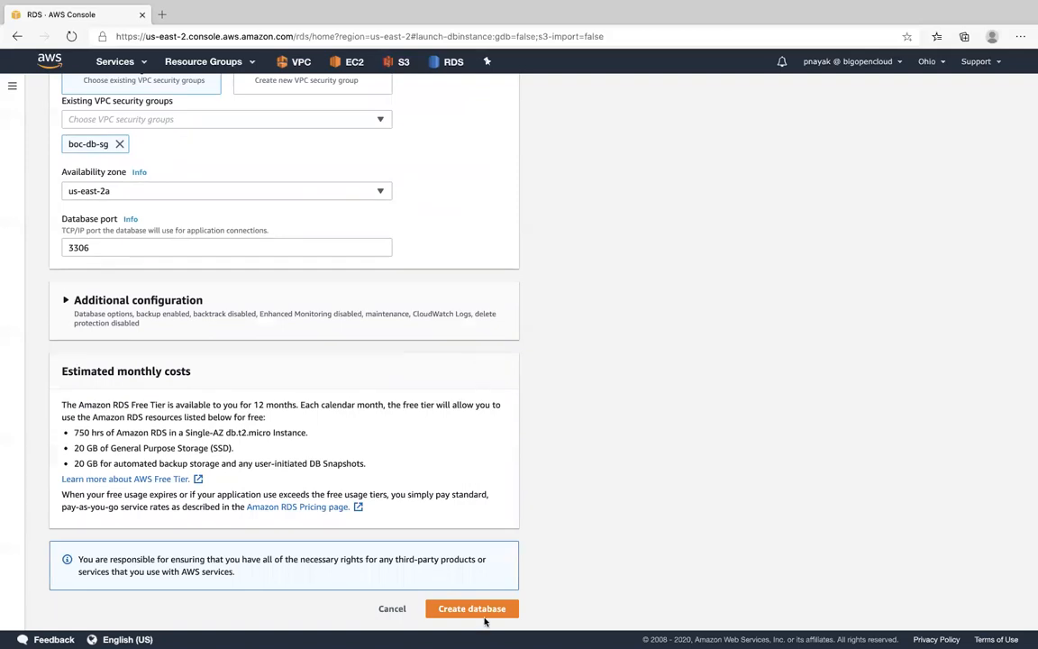
{"action": "scroll", "coordinate": [554, 491], "scroll_direction": "up", "scroll_amount": 5}
{"action": "scroll", "coordinate": [553, 491], "scroll_direction": "up", "scroll_amount": 5}
{"action": "scroll", "coordinate": [553, 492], "scroll_direction": "down", "scroll_amount": 10}
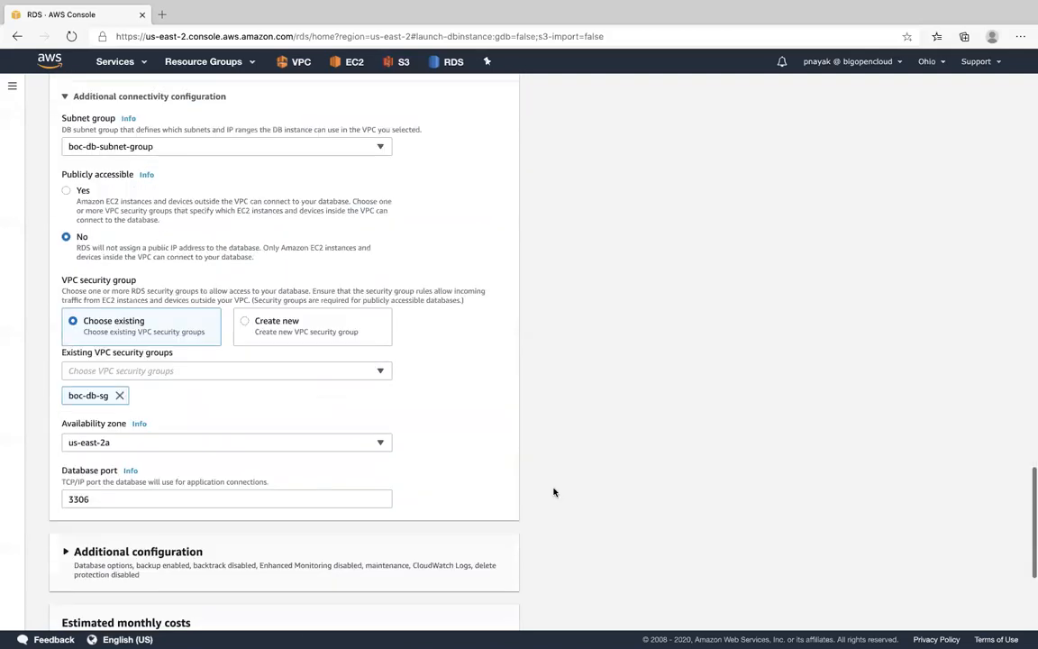
{"action": "left_click", "coordinate": [471, 608]}
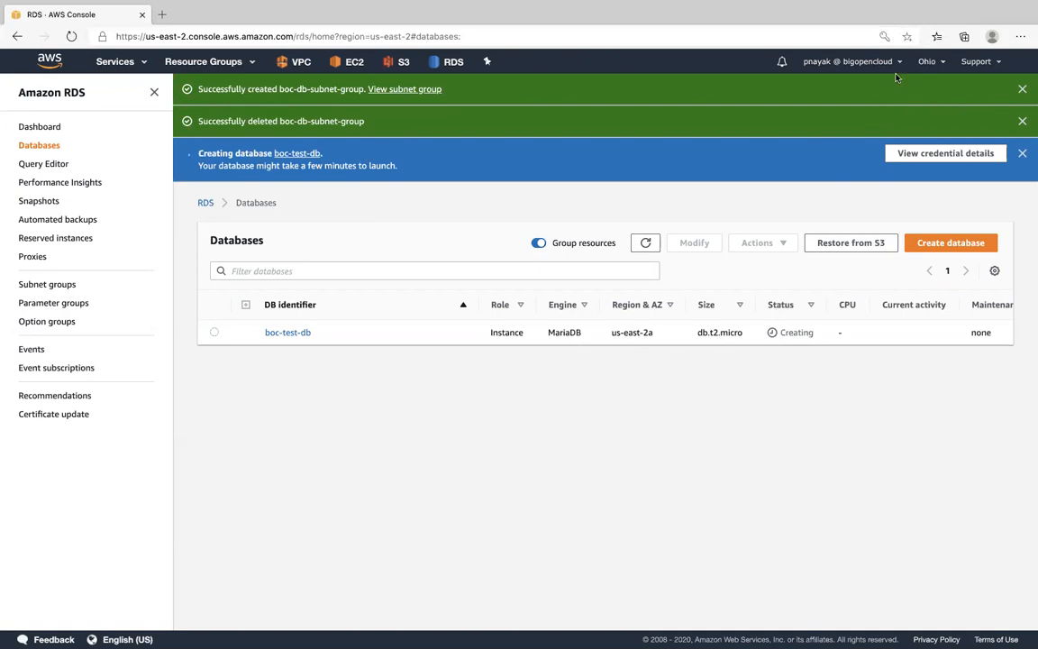
- Switch to the US East (N. Virginia) region and open the VPC service's list of VPCs
{"action": "left_click", "coordinate": [928, 61]}
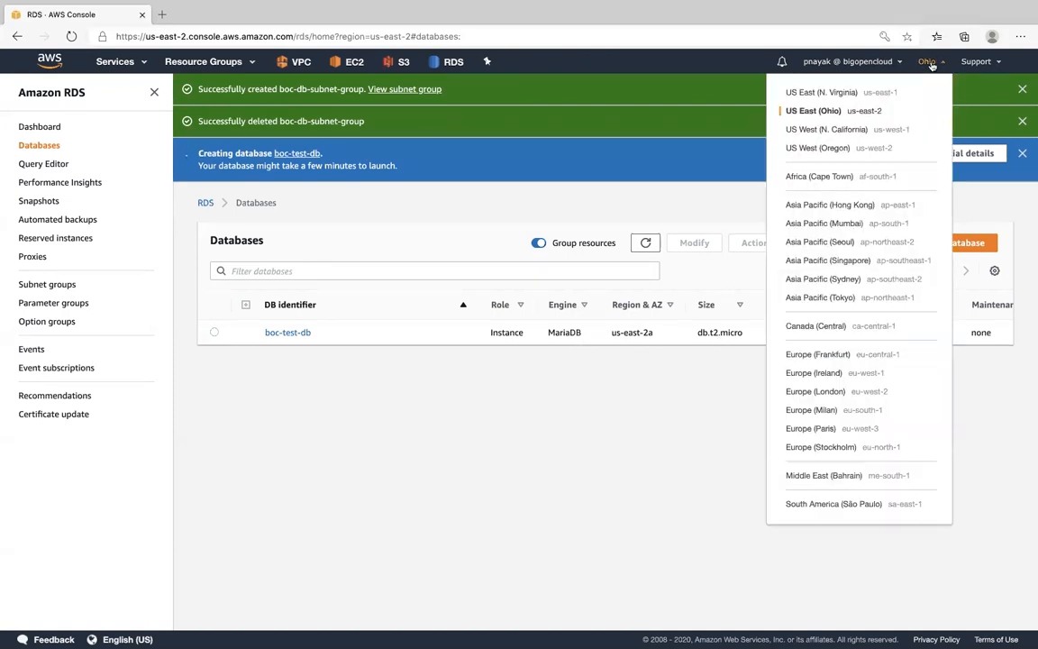
{"action": "left_click", "coordinate": [845, 94]}
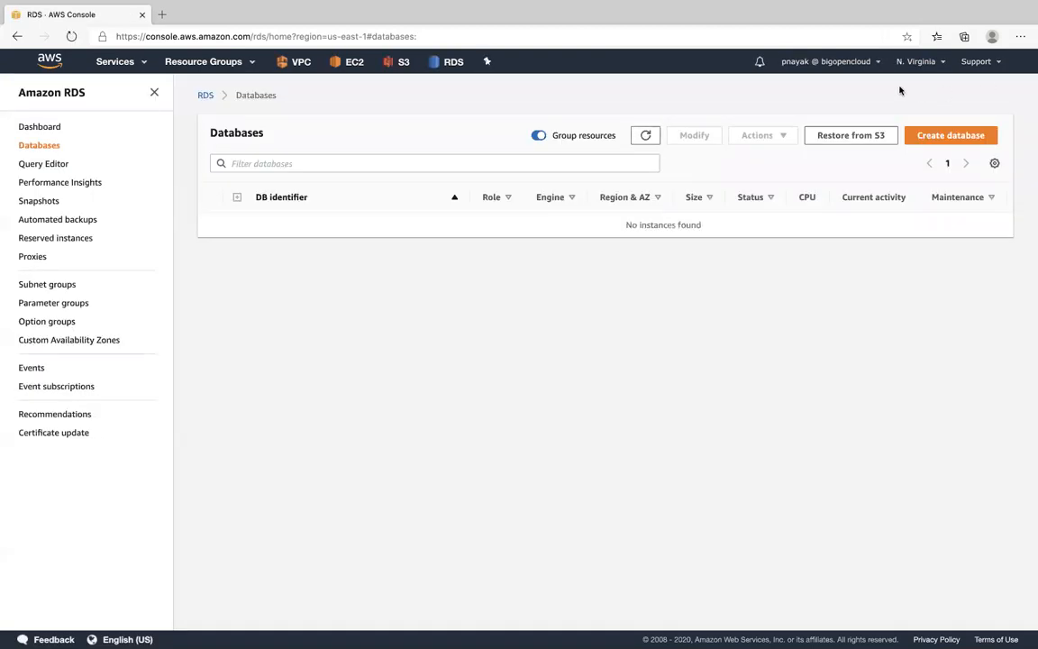
{"action": "left_click", "coordinate": [125, 63]}
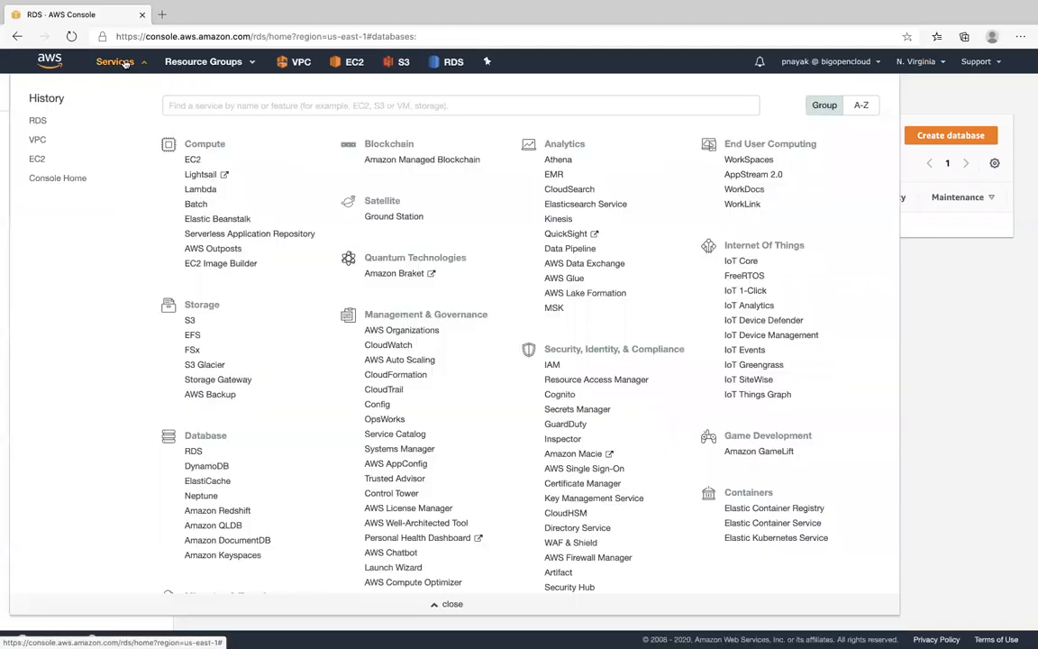
{"action": "left_click", "coordinate": [38, 141]}
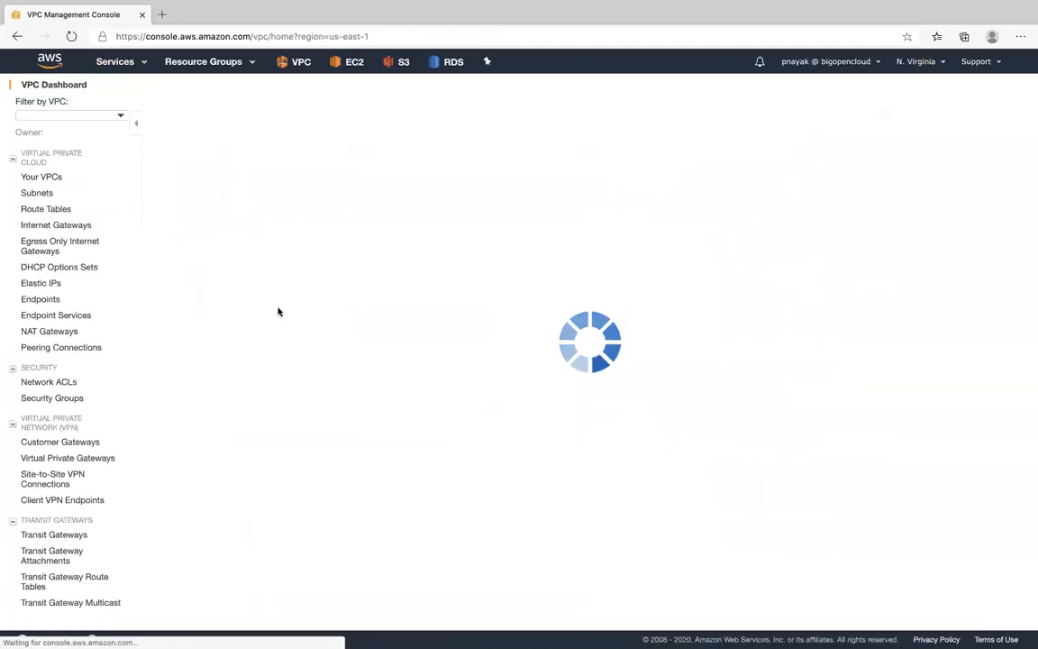
{"action": "left_click", "coordinate": [132, 64]}
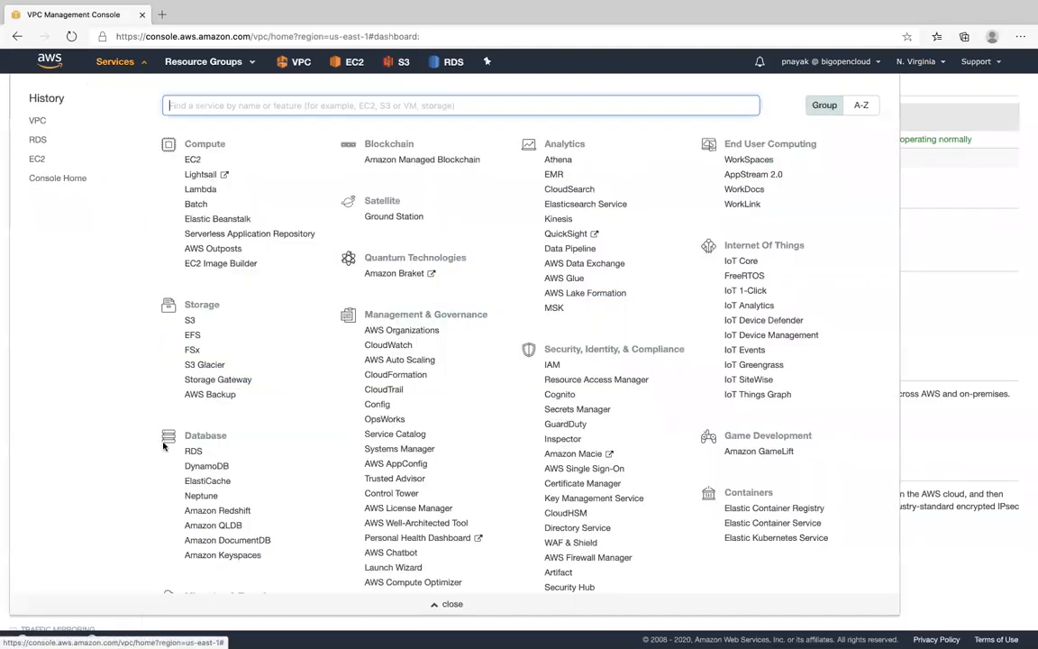
{"action": "scroll", "coordinate": [257, 478], "scroll_direction": "down", "scroll_amount": 5}
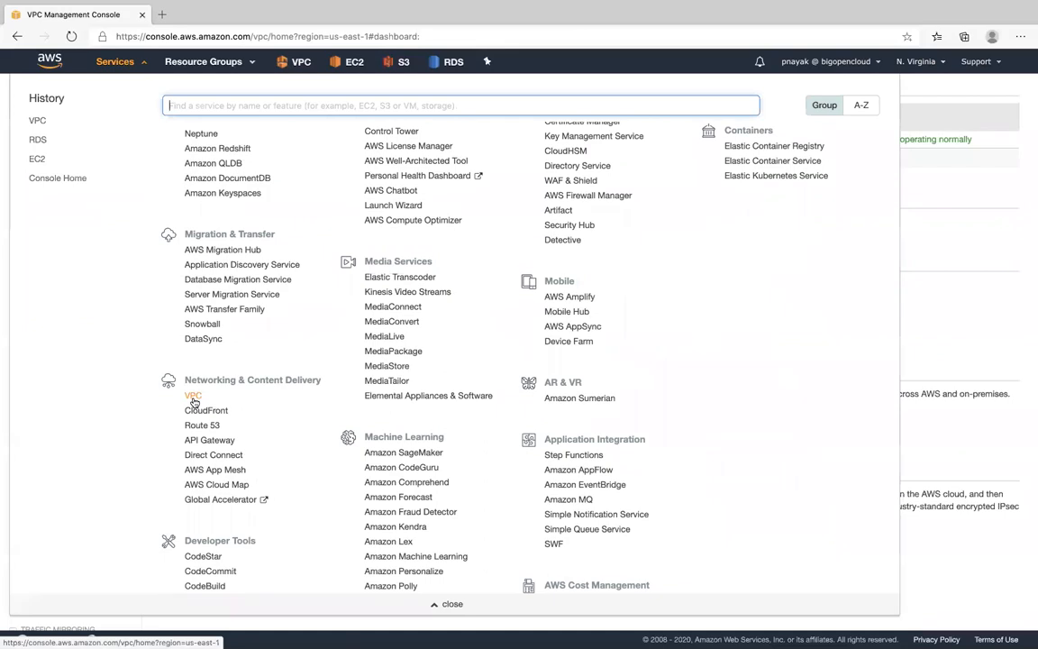
{"action": "scroll", "coordinate": [193, 400], "scroll_direction": "up", "scroll_amount": 5}
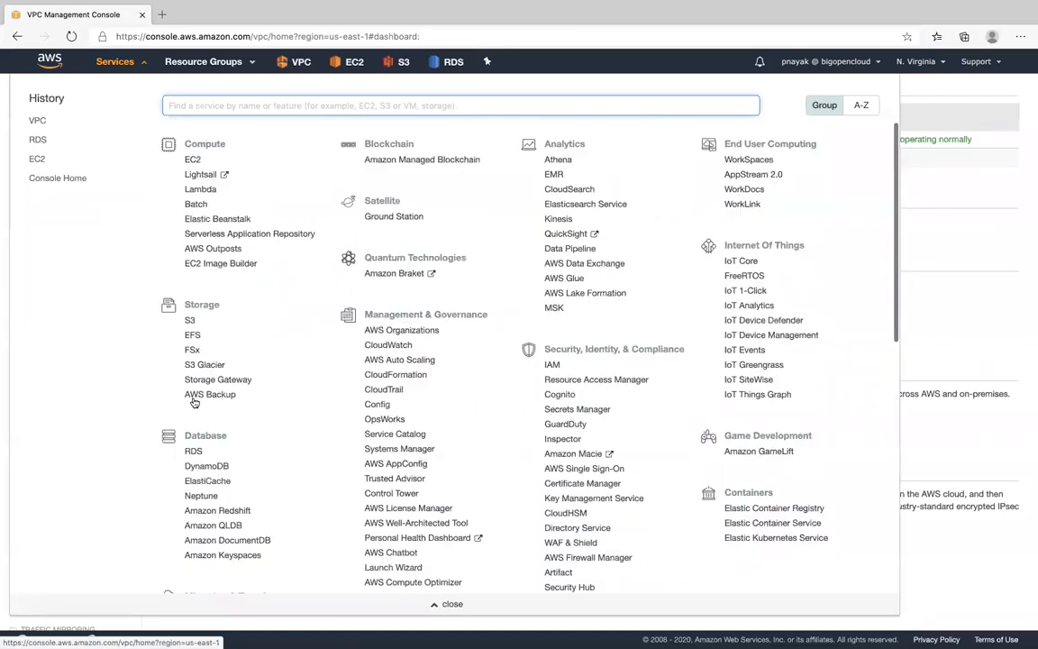
{"action": "left_click", "coordinate": [37, 121]}
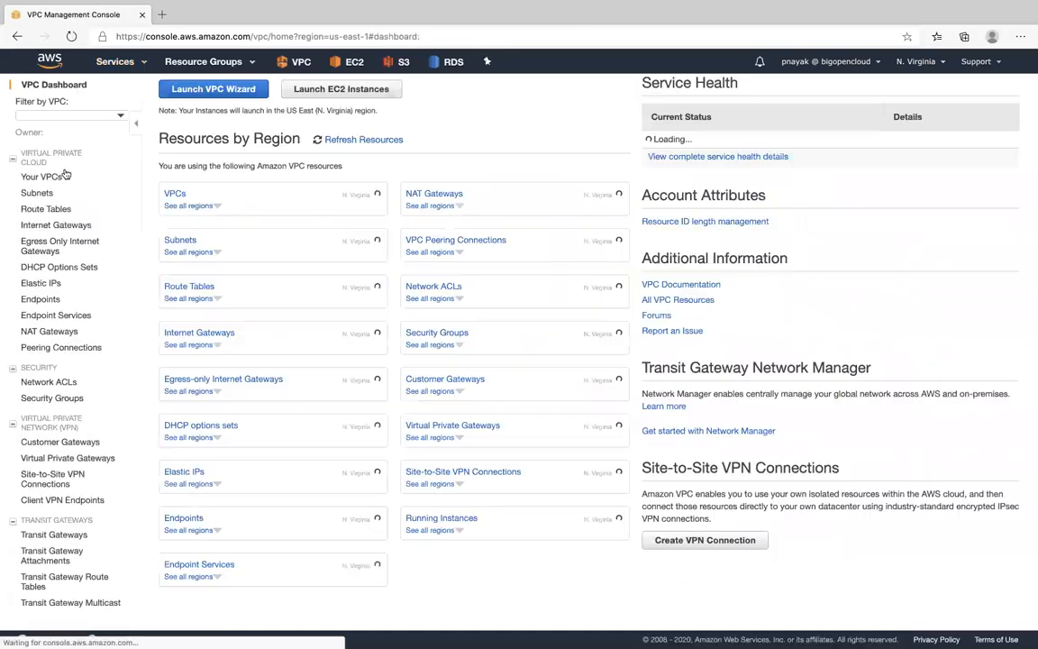
{"action": "left_click", "coordinate": [48, 169]}
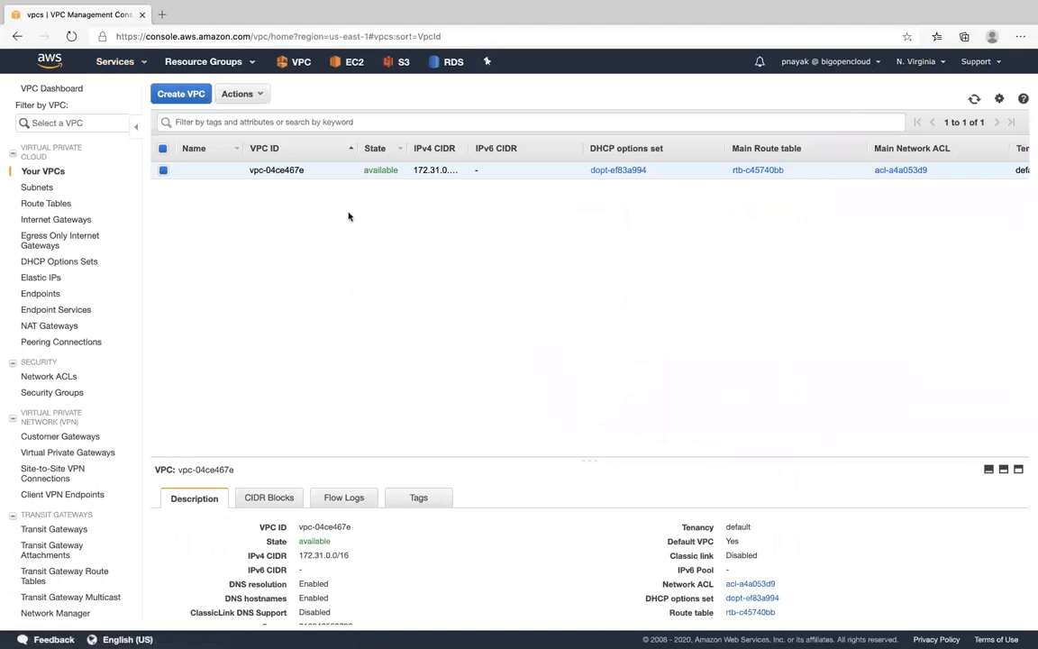
- Start creating a new VPC and set its IPv4 CIDR block to 10.0.0.0/16, leaving the name tag empty
{"action": "left_click", "coordinate": [183, 94]}
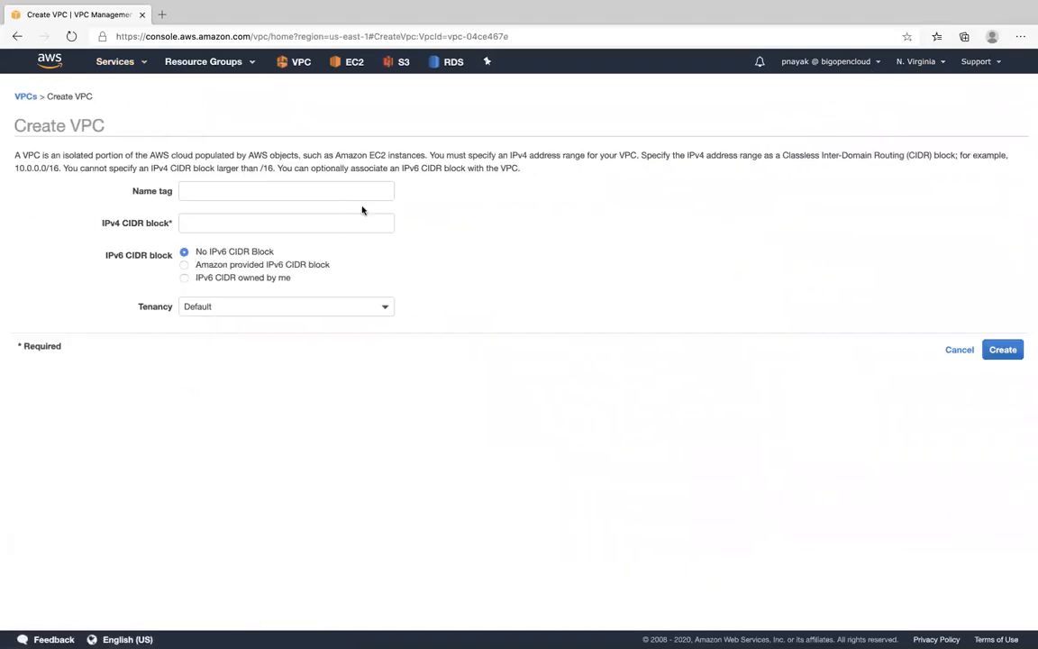
{"action": "left_click", "coordinate": [316, 192]}
{"action": "type", "text": "10"}
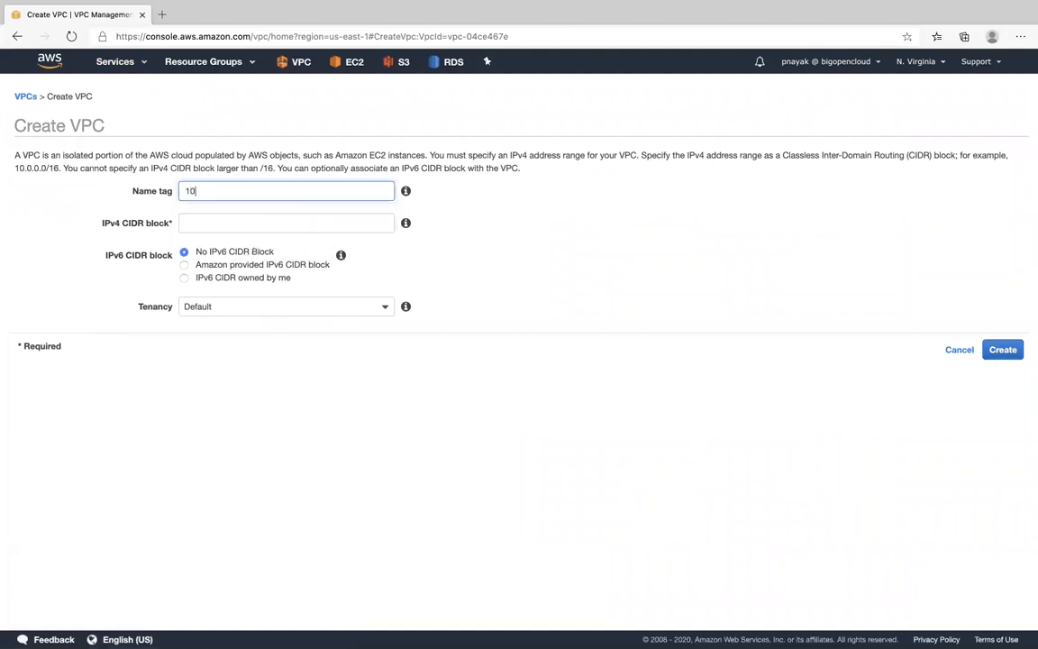
{"action": "type", "text": ".0.0.0/16"}
{"action": "left_click", "coordinate": [373, 223]}
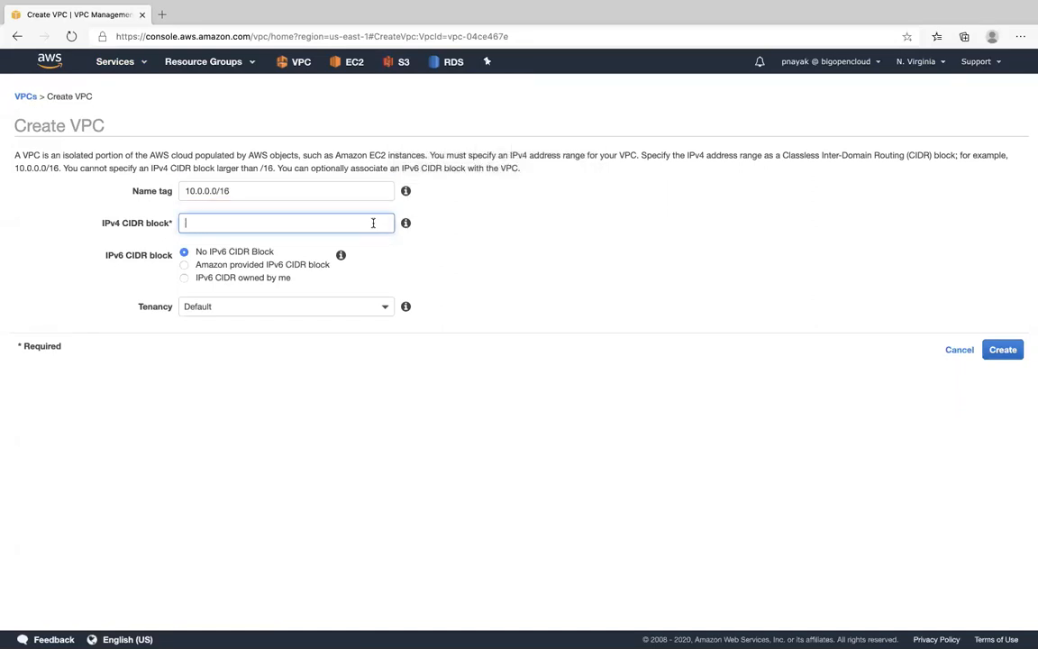
{"action": "left_click", "coordinate": [153, 191]}
{"action": "key", "text": "super+a"}
{"action": "key", "text": "super+c"}
{"action": "key", "text": "BackSpace"}
{"action": "left_click", "coordinate": [204, 221]}
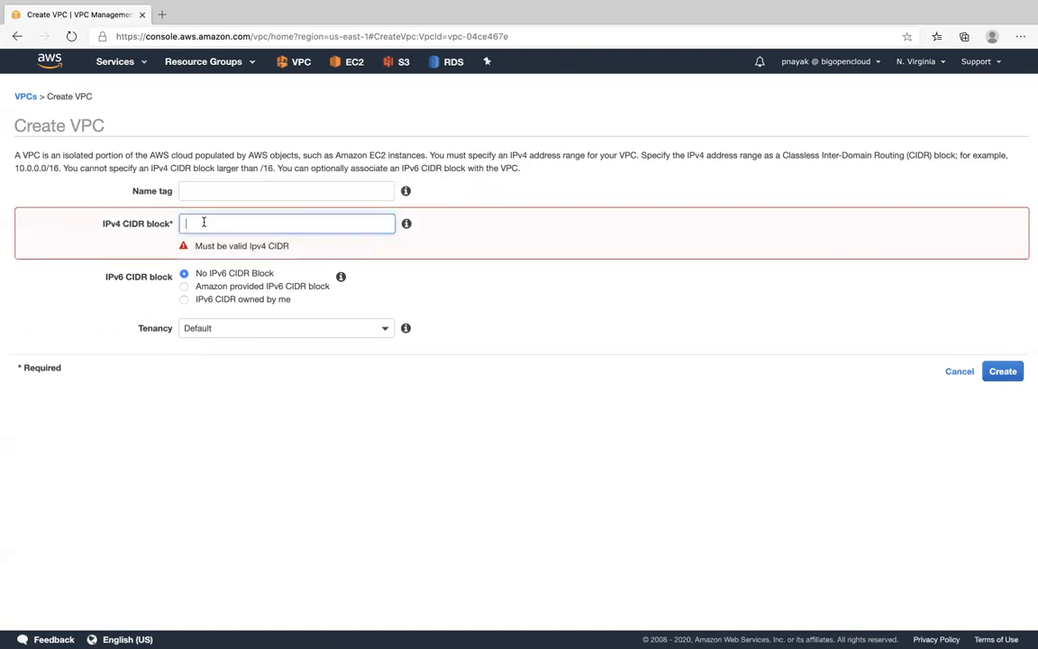
{"action": "key", "text": "super+v"}
- Set the new VPC's name tag to boc-vpc-1
{"action": "left_click", "coordinate": [225, 189]}
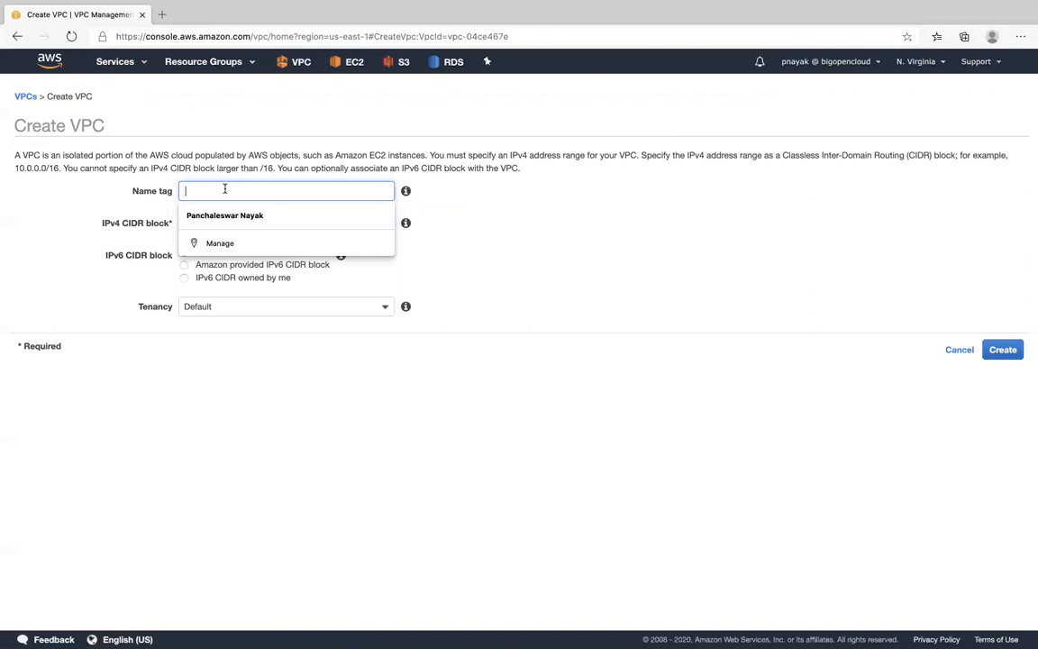
{"action": "type", "text": "bo"}
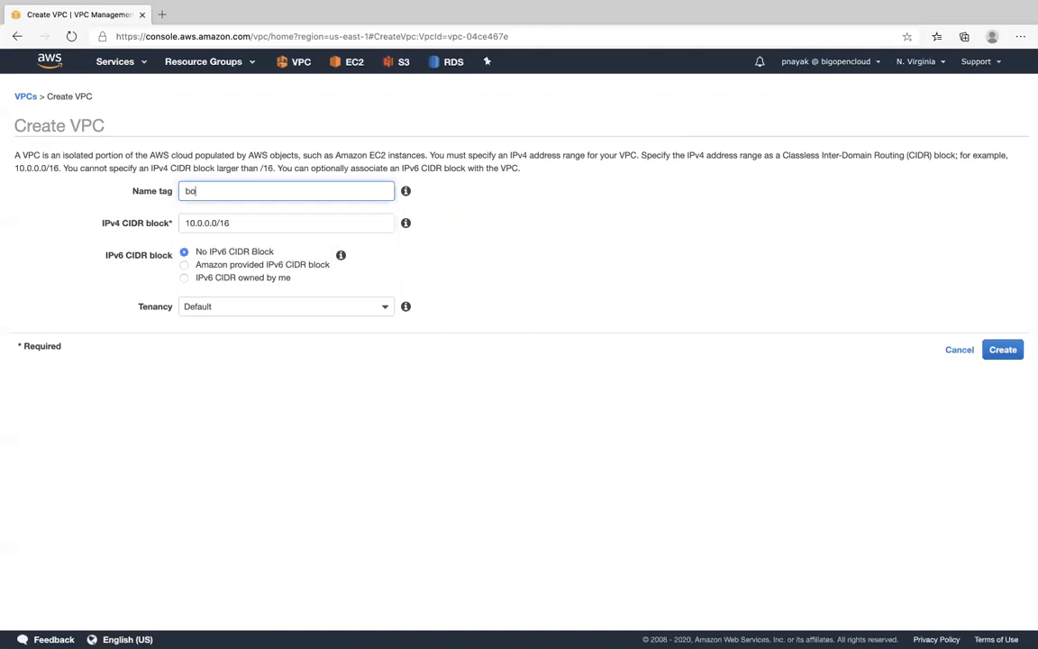
{"action": "type", "text": "c-1-vpc"}
{"action": "left_click", "coordinate": [523, 232]}
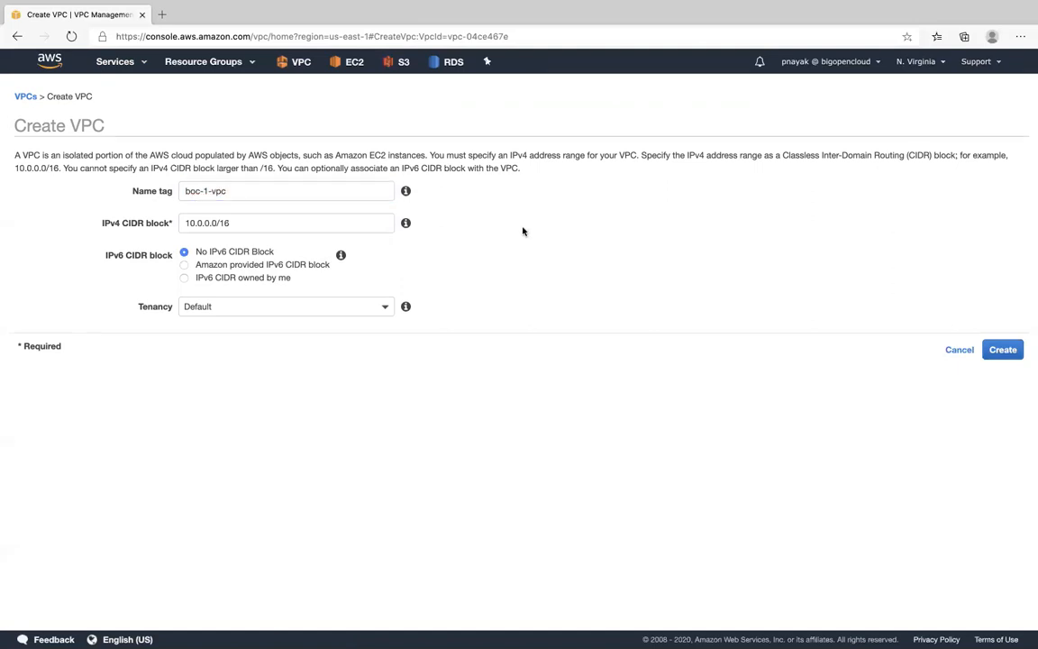
{"action": "left_click", "coordinate": [267, 192]}
{"action": "type", "text": "-1"}
{"action": "left_click", "coordinate": [212, 190]}
{"action": "key", "text": "BackSpace"}
{"action": "key", "text": "BackSpace"}
{"action": "left_click", "coordinate": [518, 238]}
- Keep the tenancy at Default and try to create the VPC
{"action": "left_click", "coordinate": [239, 313]}
{"action": "left_click", "coordinate": [229, 333]}
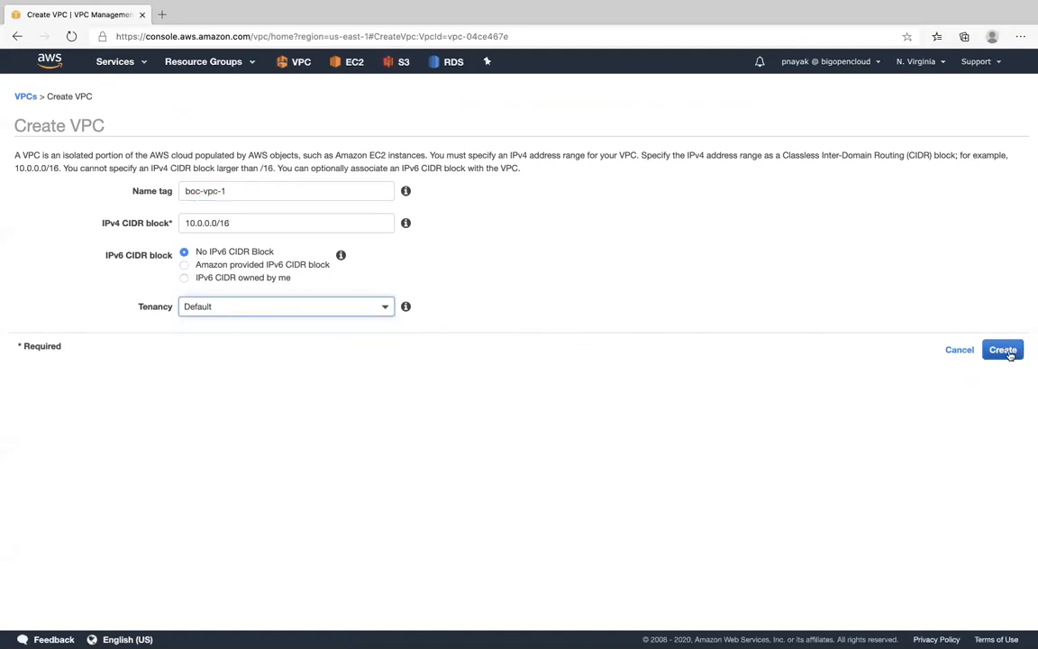
{"action": "left_click", "coordinate": [1003, 351]}
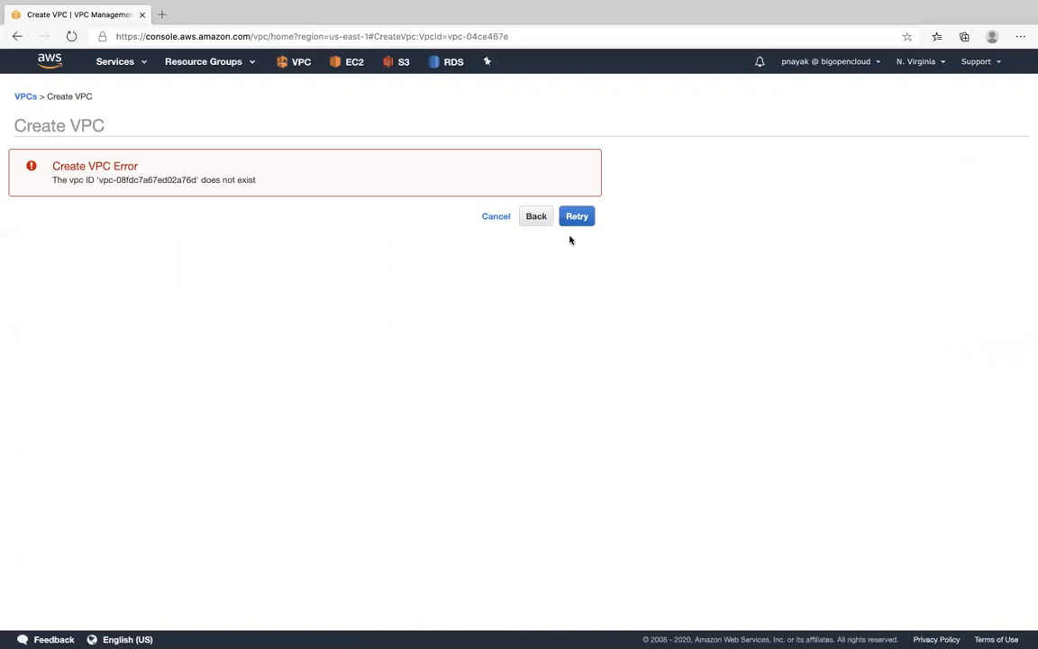
- Go back to the filled-in VPC form, submit boc-vpc-1 again with default tenancy, and return to the list of VPCs
{"action": "left_click", "coordinate": [536, 217]}
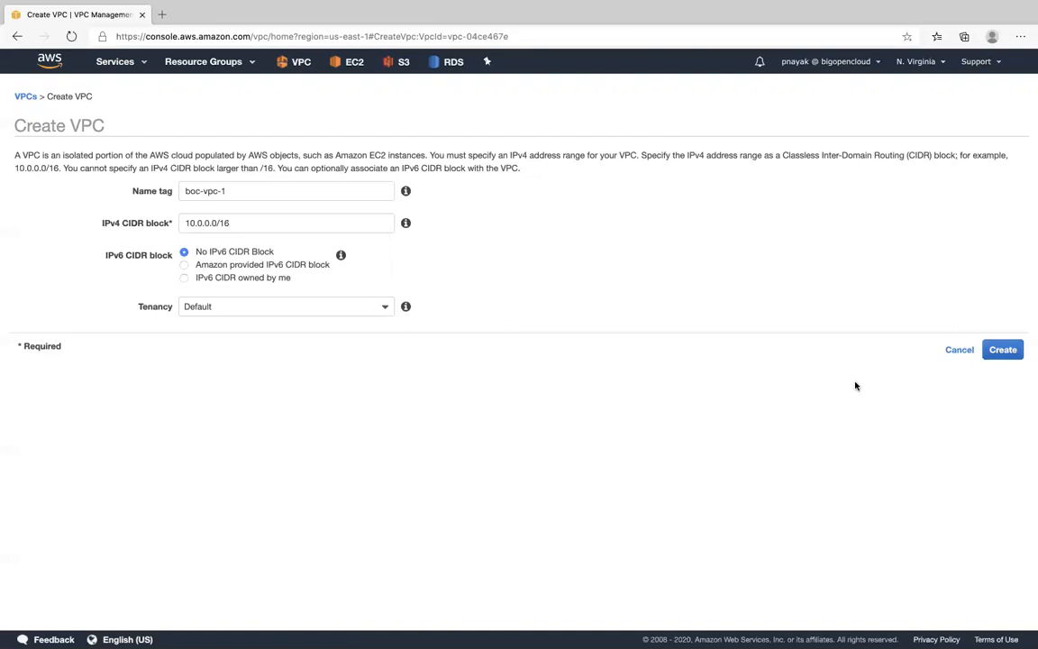
{"action": "left_click", "coordinate": [1002, 350]}
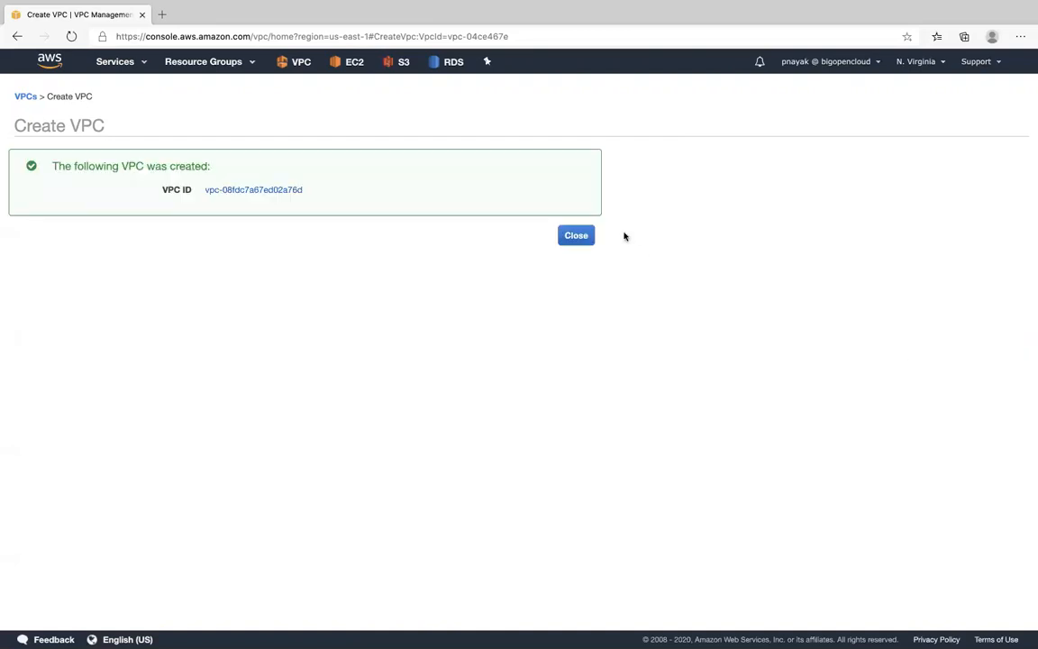
{"action": "left_click", "coordinate": [575, 235]}
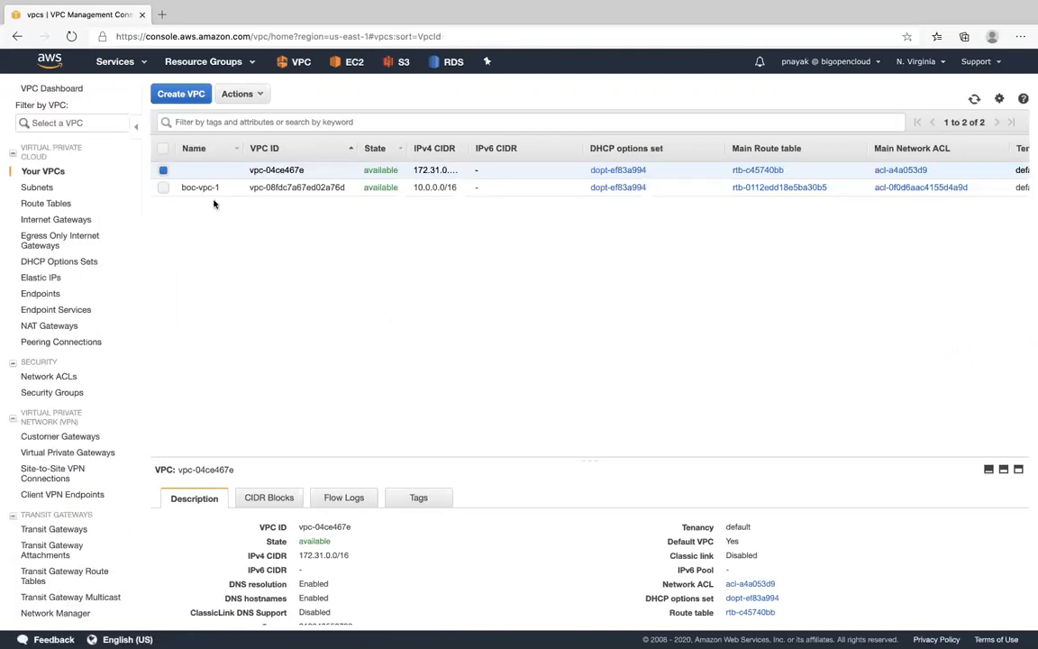
- Examine the description details of boc-vpc-1 and the list of subnets in the region
{"action": "left_click", "coordinate": [192, 186]}
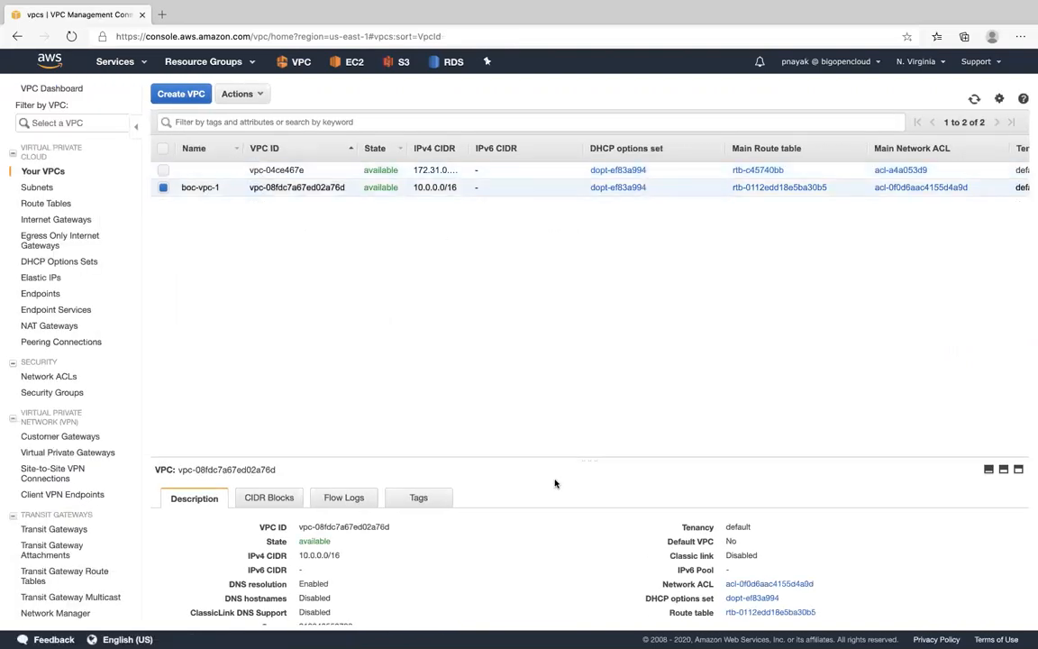
{"action": "left_click_drag", "start_coordinate": [553, 459], "coordinate": [553, 367]}
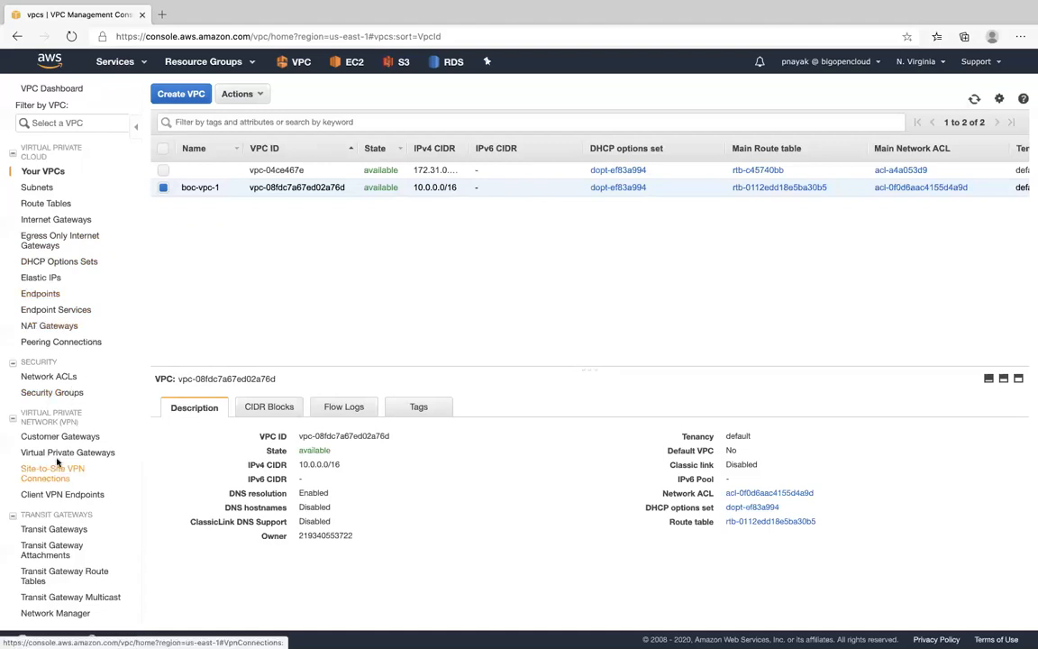
{"action": "left_click", "coordinate": [38, 187]}
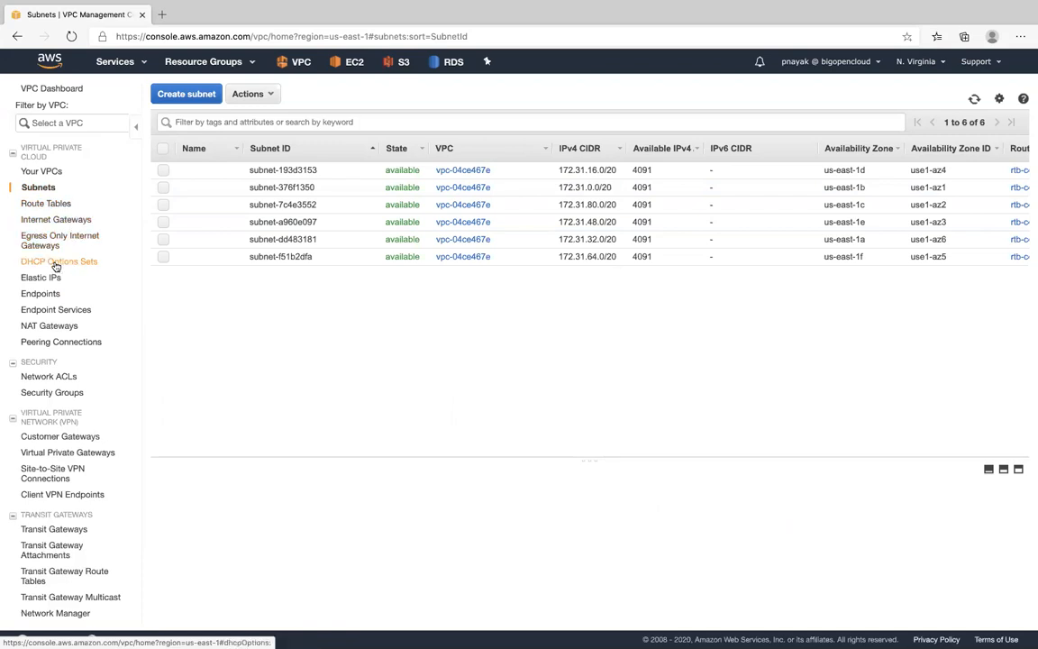
- Examine the subnet associations of the main route tables of boc-vpc-1 and the default VPC, and return to the list of VPCs
{"action": "left_click", "coordinate": [47, 205]}
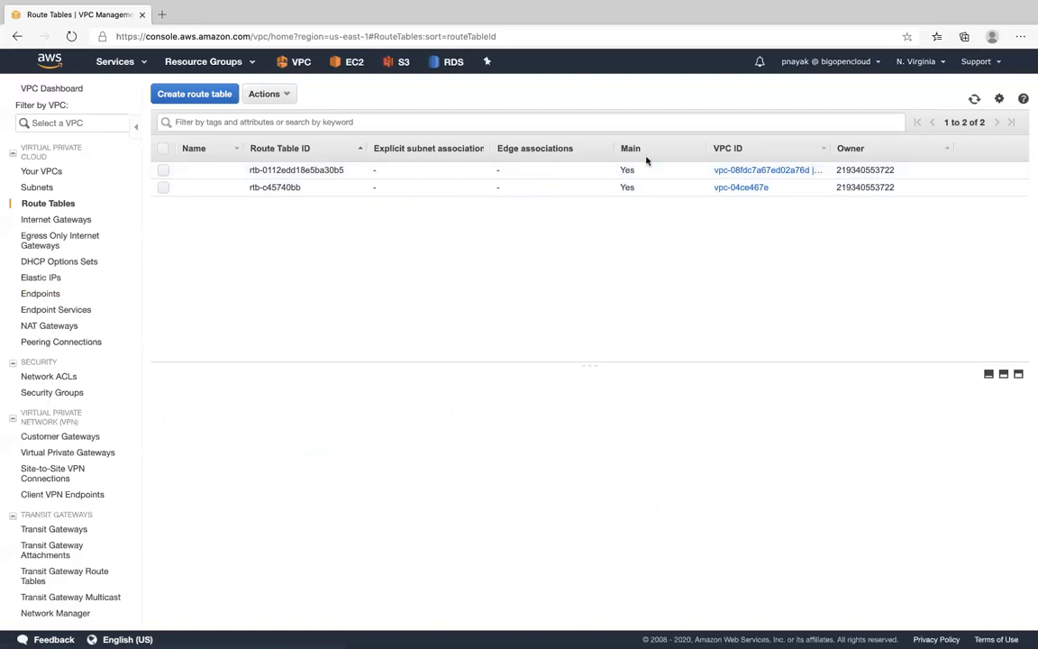
{"action": "left_click", "coordinate": [297, 169]}
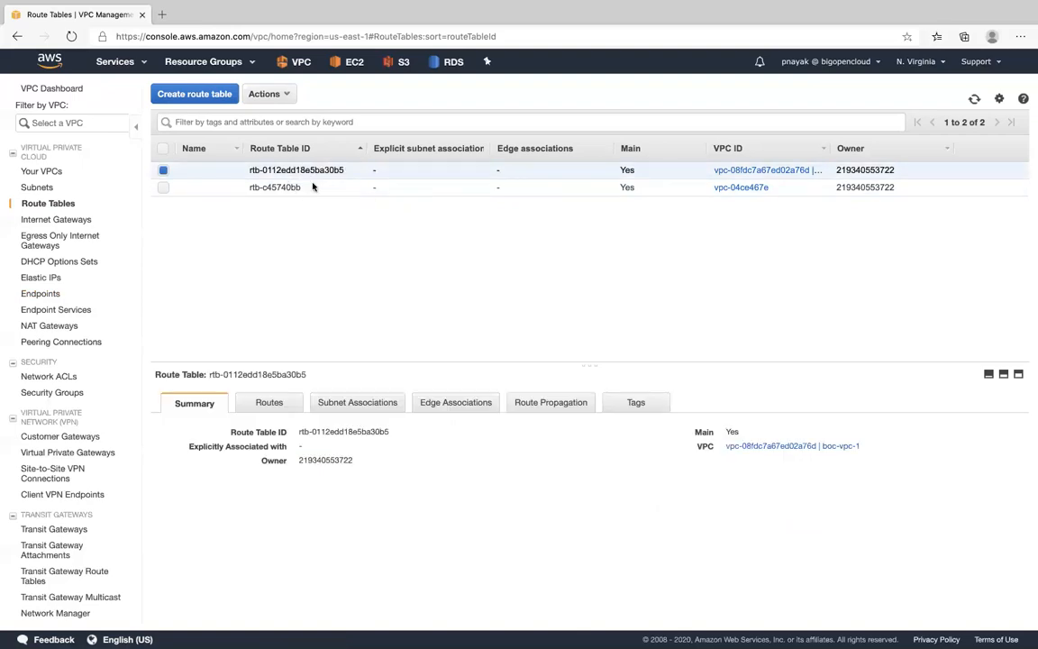
{"action": "left_click", "coordinate": [351, 403]}
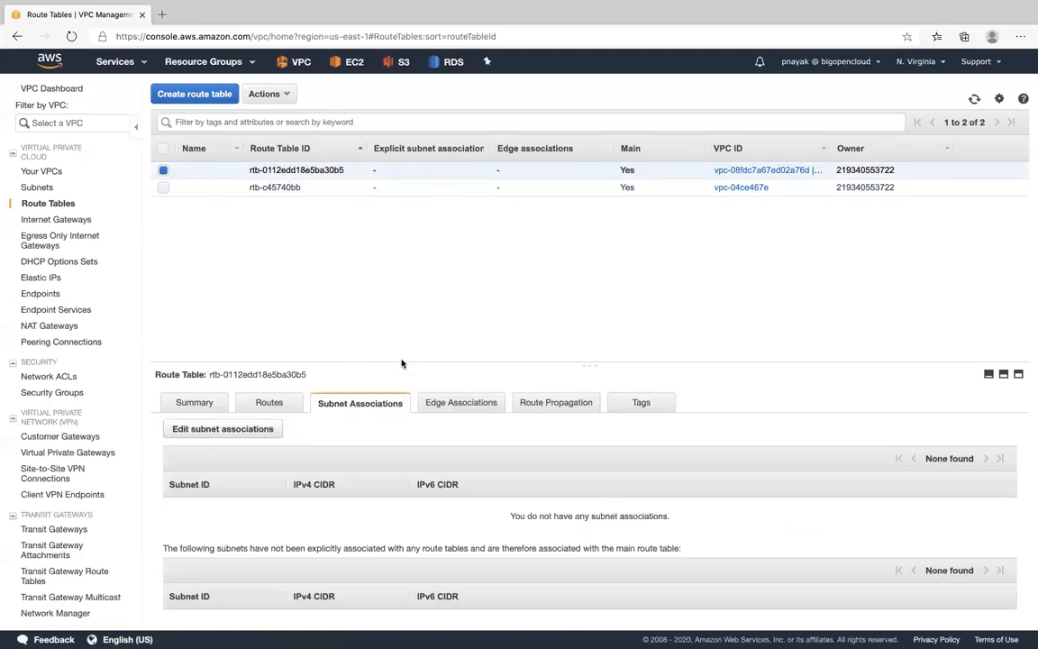
{"action": "left_click_drag", "start_coordinate": [402, 363], "coordinate": [400, 280]}
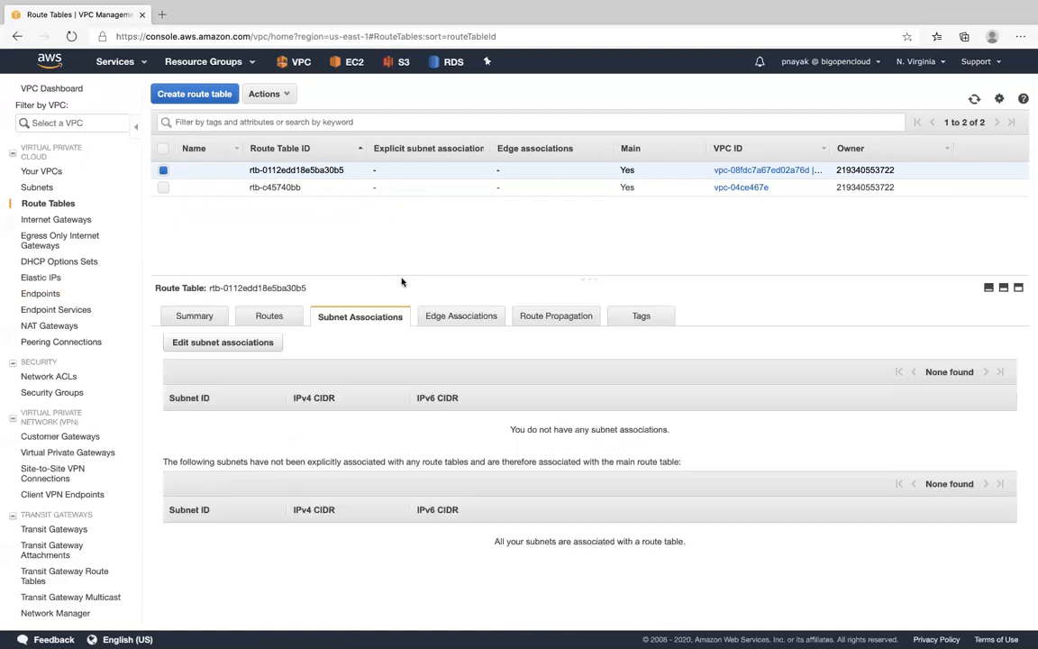
{"action": "left_click", "coordinate": [278, 188]}
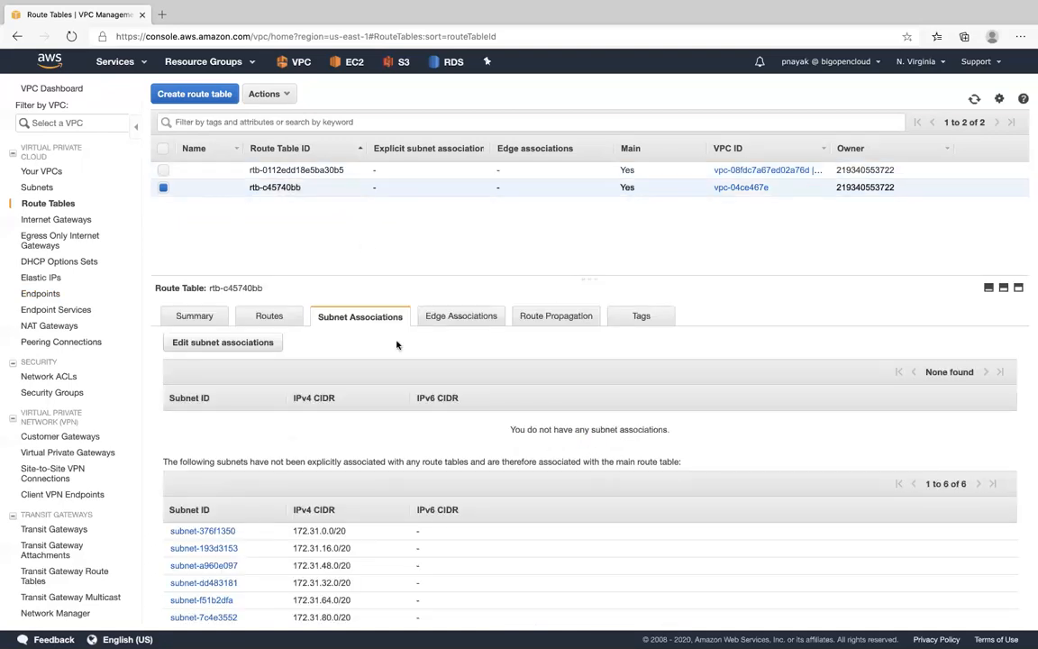
{"action": "left_click_drag", "start_coordinate": [423, 275], "coordinate": [440, 191]}
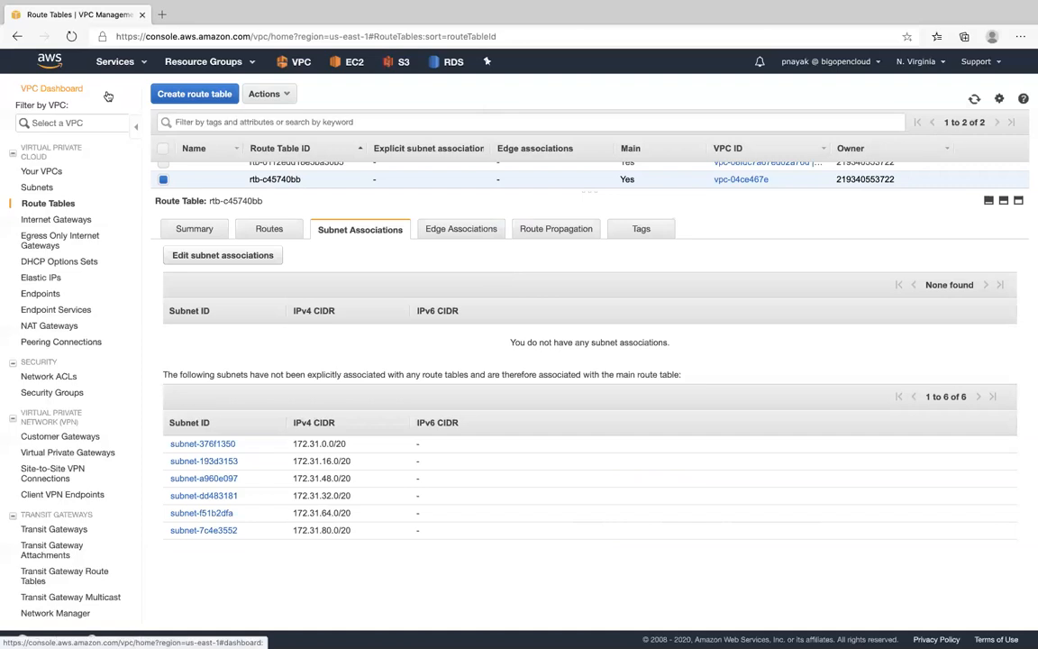
{"action": "left_click", "coordinate": [55, 173]}
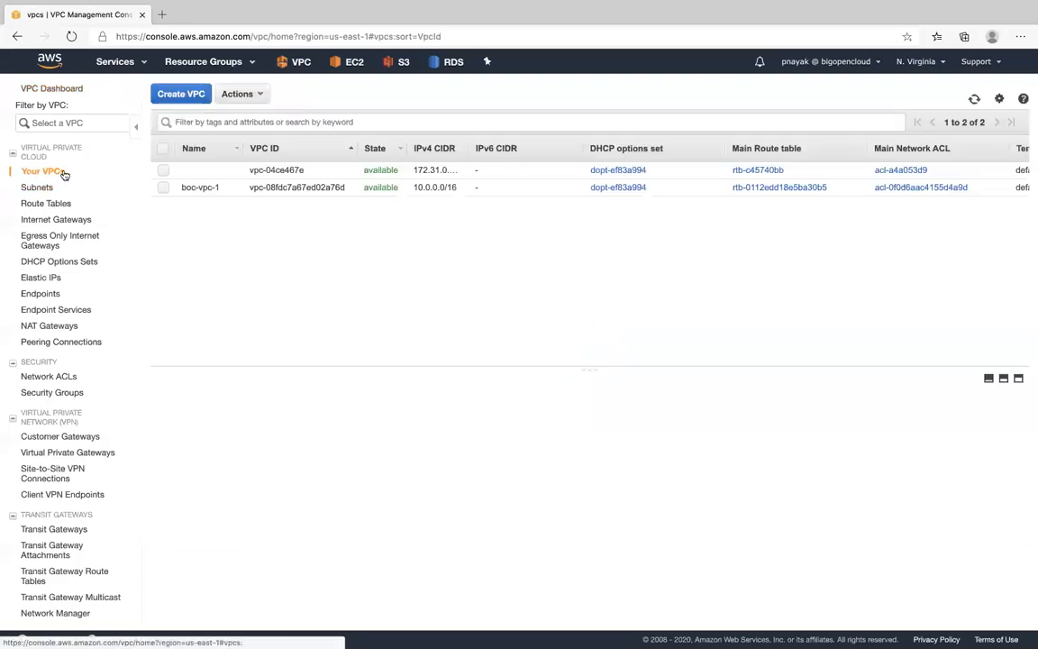
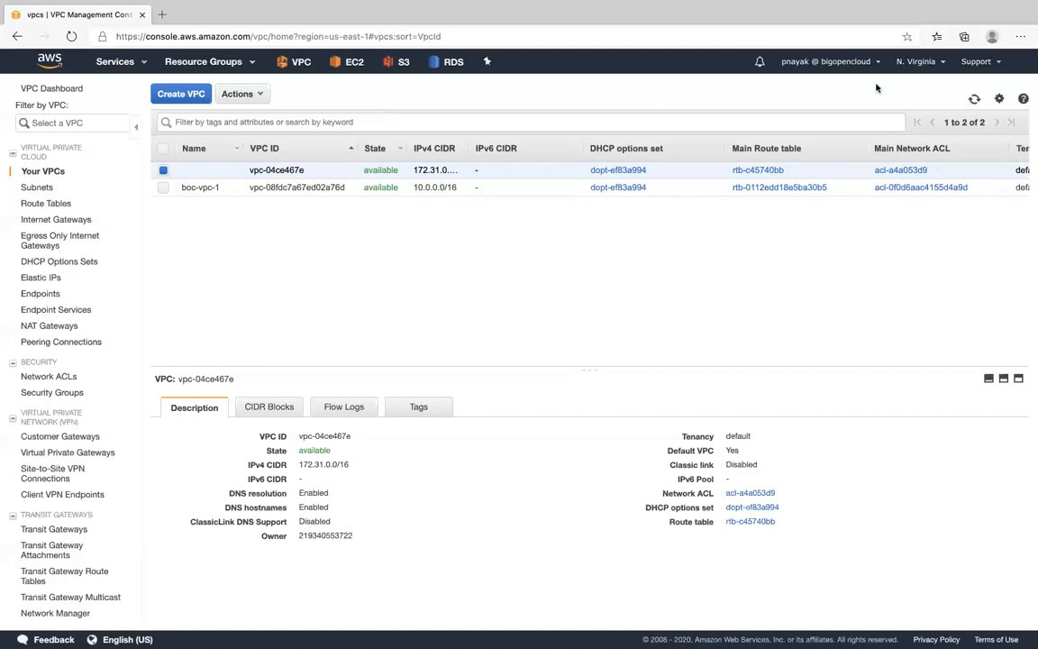
- Switch the console region from N. Virginia to US East (Ohio)
{"action": "left_click", "coordinate": [916, 61]}
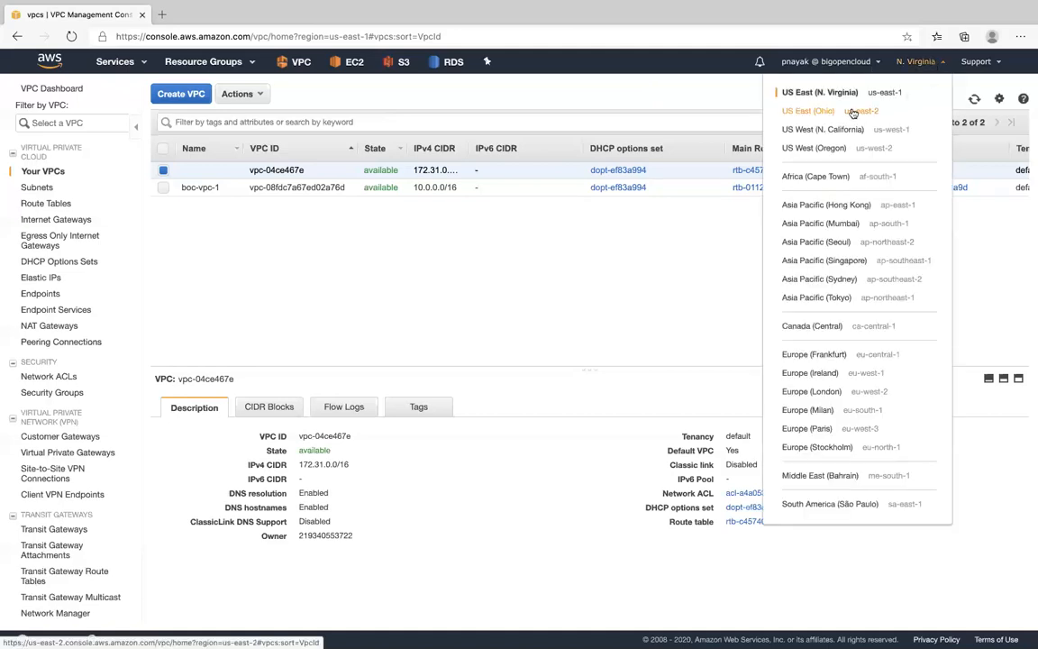
{"action": "left_click", "coordinate": [714, 91]}
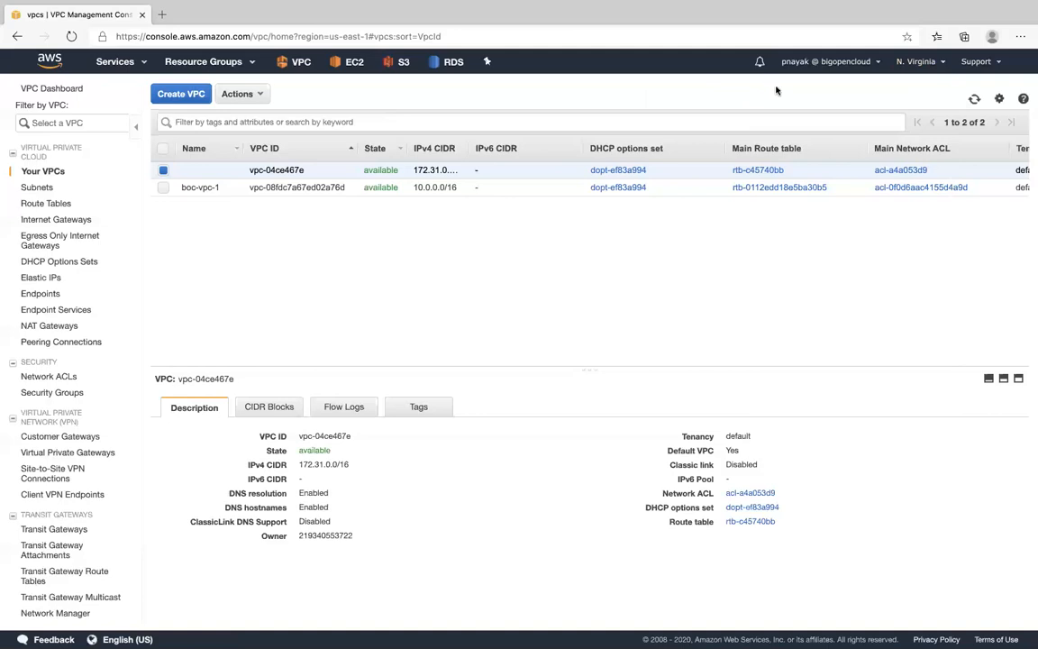
{"action": "left_click", "coordinate": [916, 61]}
{"action": "left_click", "coordinate": [839, 112]}
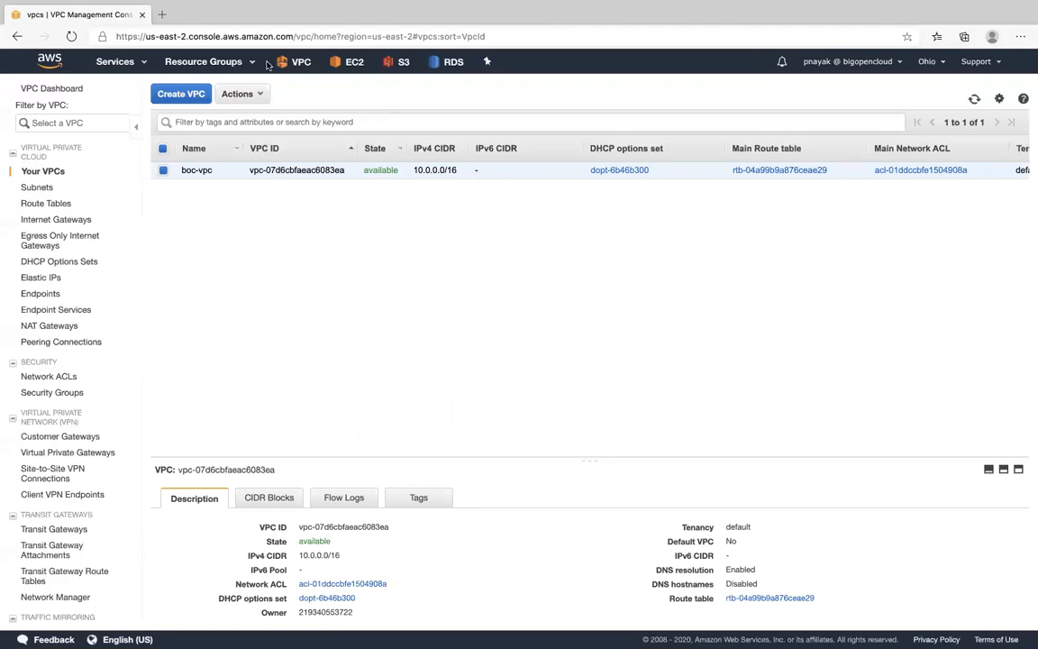
- Start a new RDS database from the Databases list and check the templates for the PostgreSQL engine, picking Free tier
{"action": "left_click", "coordinate": [453, 64]}
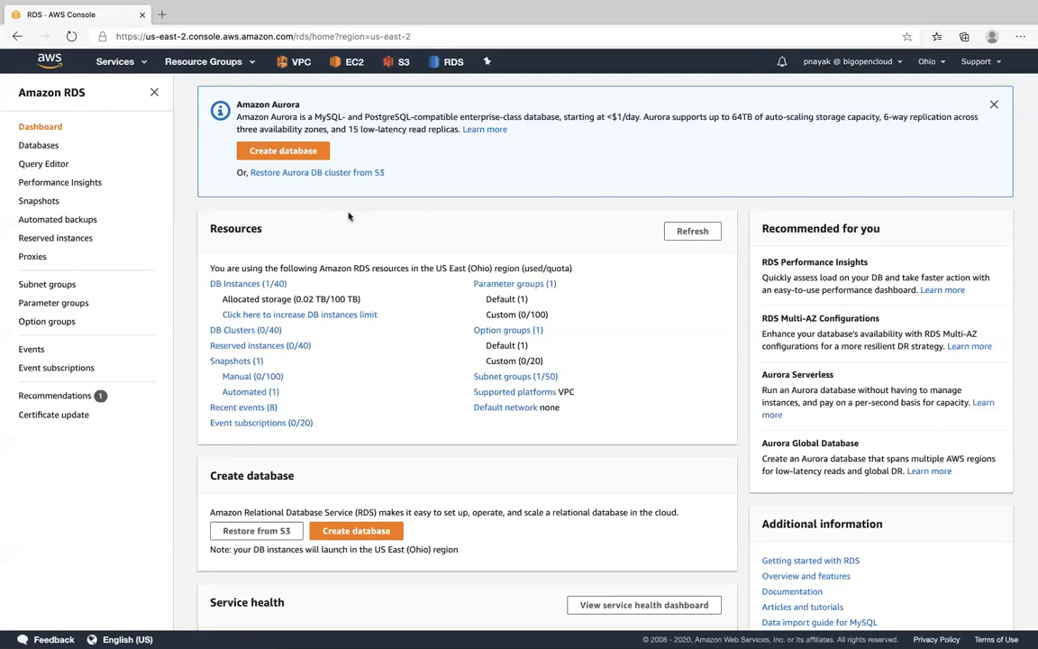
{"action": "left_click", "coordinate": [40, 143]}
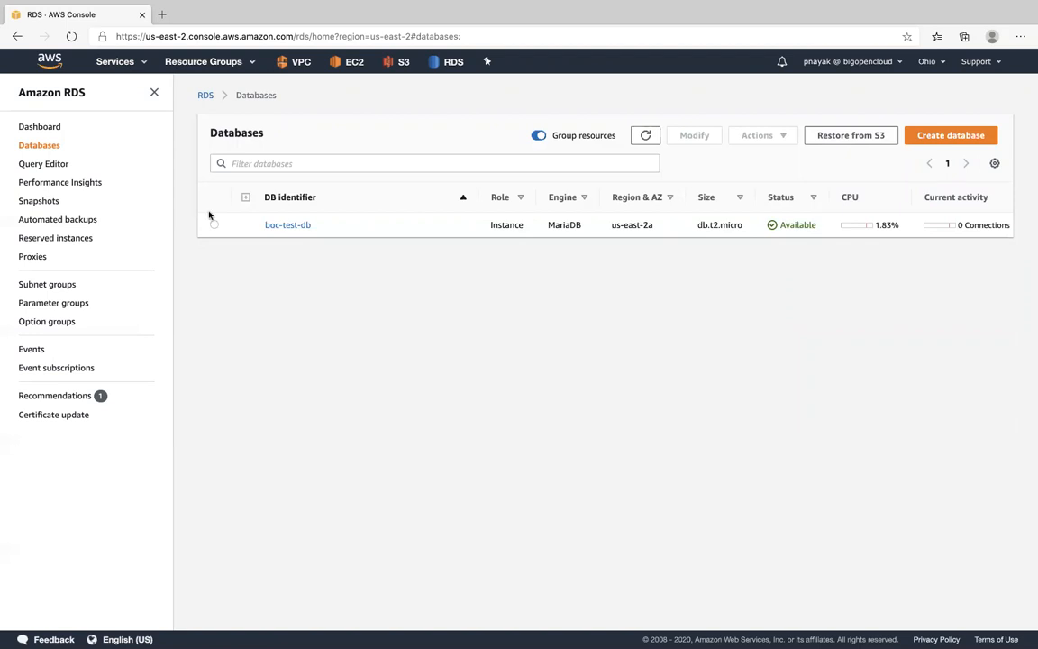
{"action": "left_click", "coordinate": [933, 142]}
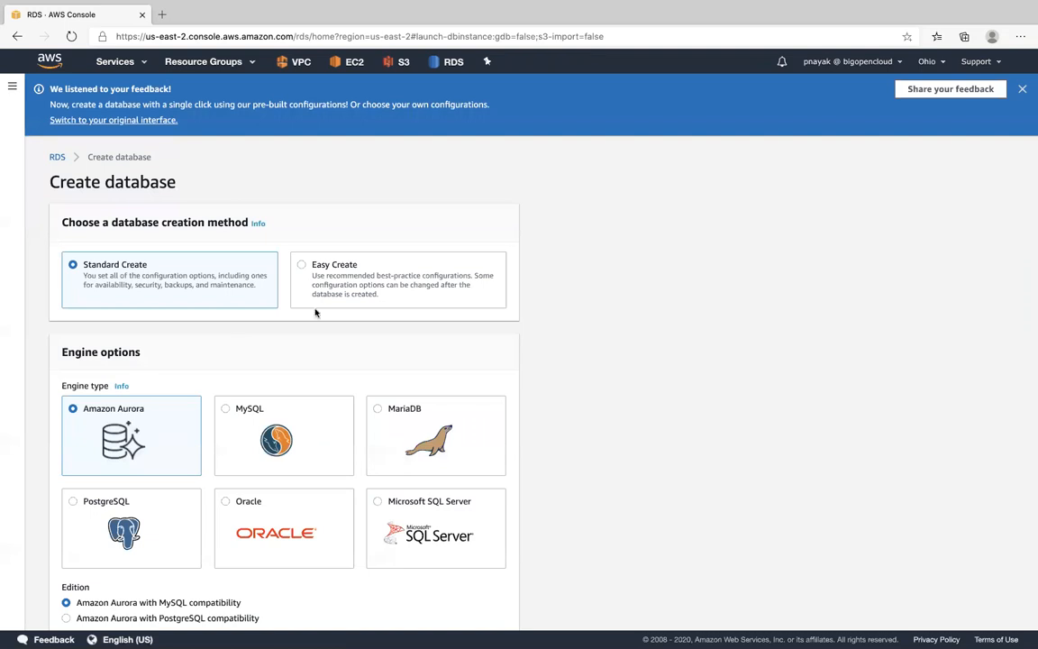
{"action": "scroll", "coordinate": [308, 340], "scroll_direction": "down", "scroll_amount": 3}
{"action": "left_click", "coordinate": [122, 382]}
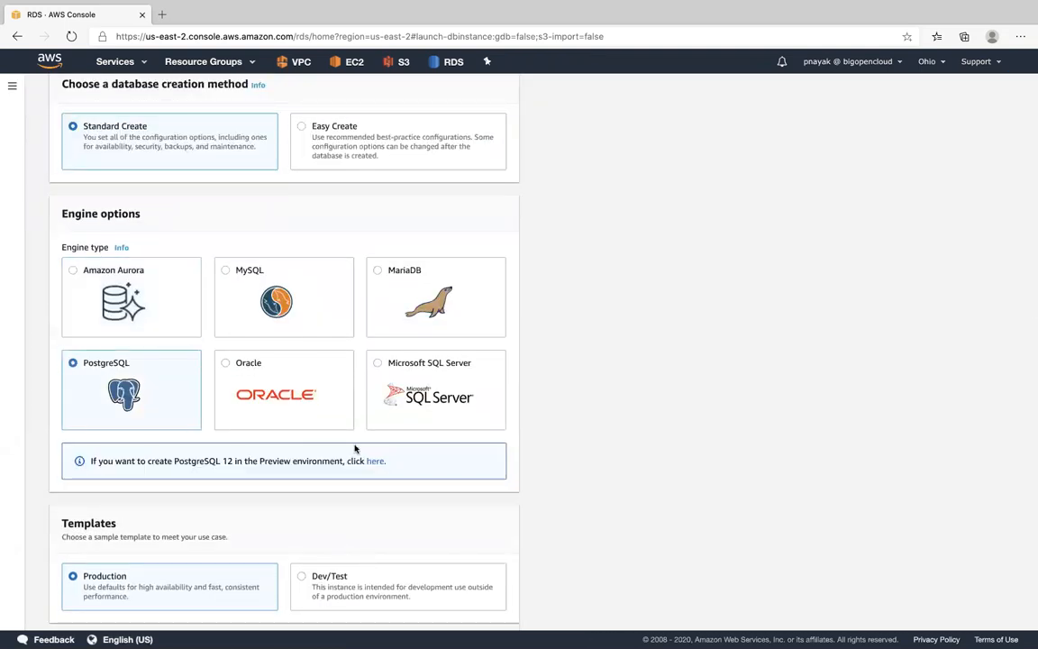
{"action": "scroll", "coordinate": [354, 447], "scroll_direction": "down", "scroll_amount": 4}
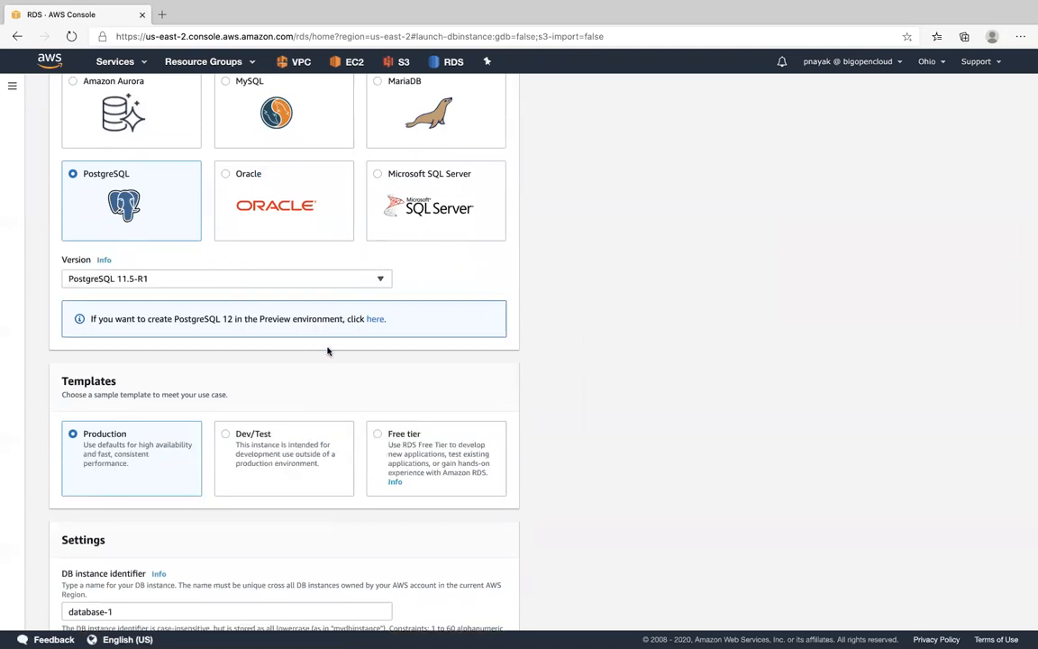
{"action": "left_click", "coordinate": [379, 435]}
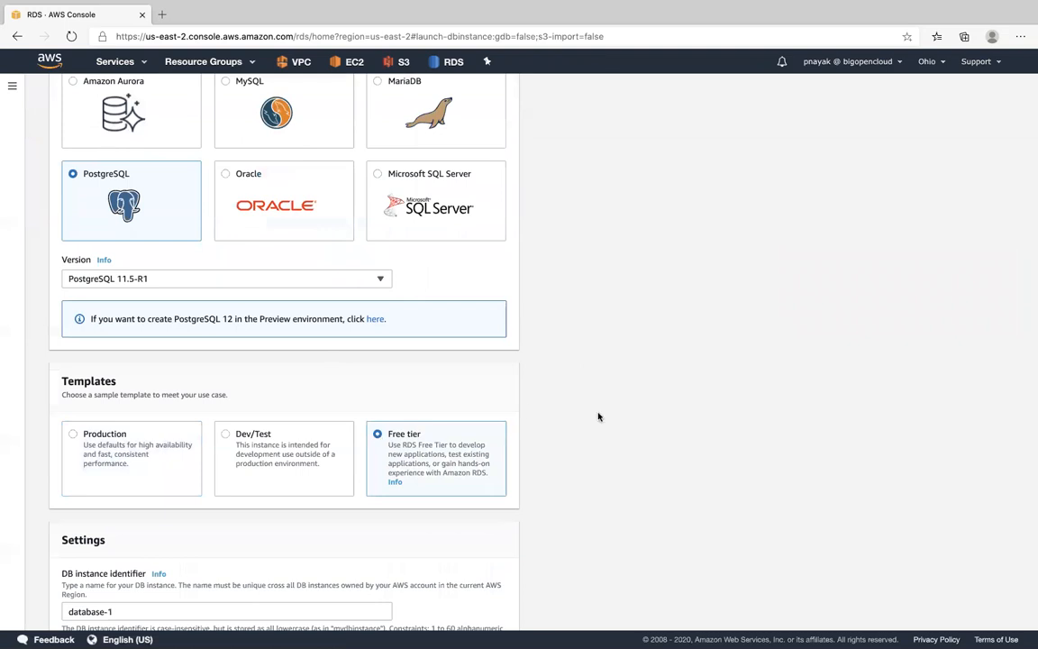
- Choose the Oracle engine and examine the editions, license and templates offered for it
{"action": "left_click", "coordinate": [243, 179]}
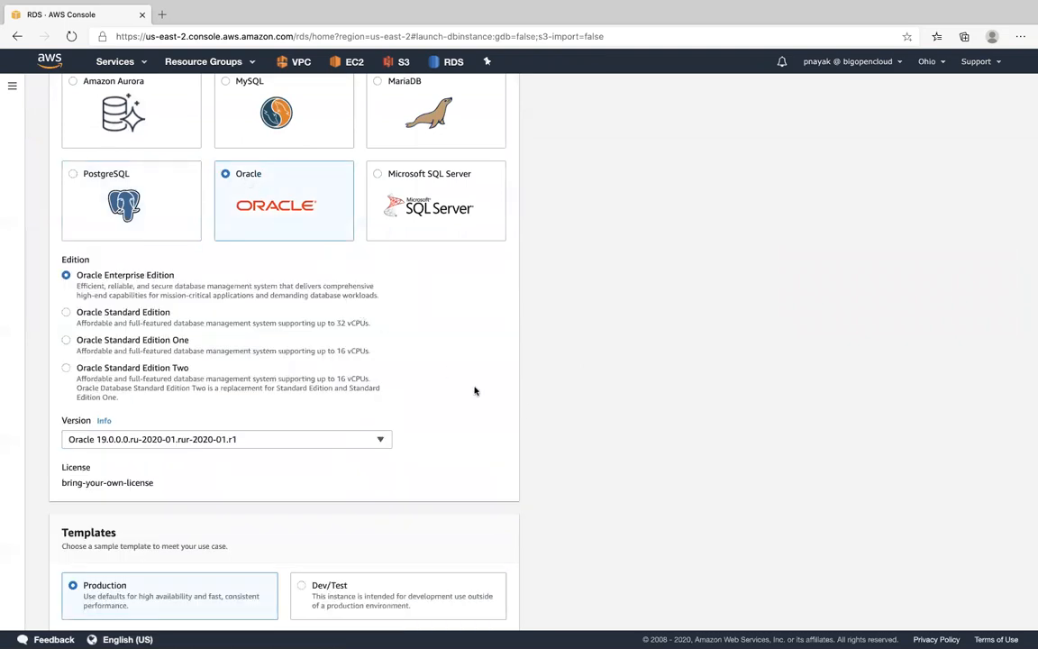
{"action": "scroll", "coordinate": [475, 390], "scroll_direction": "down", "scroll_amount": 1}
{"action": "scroll", "coordinate": [475, 390], "scroll_direction": "down", "scroll_amount": 3}
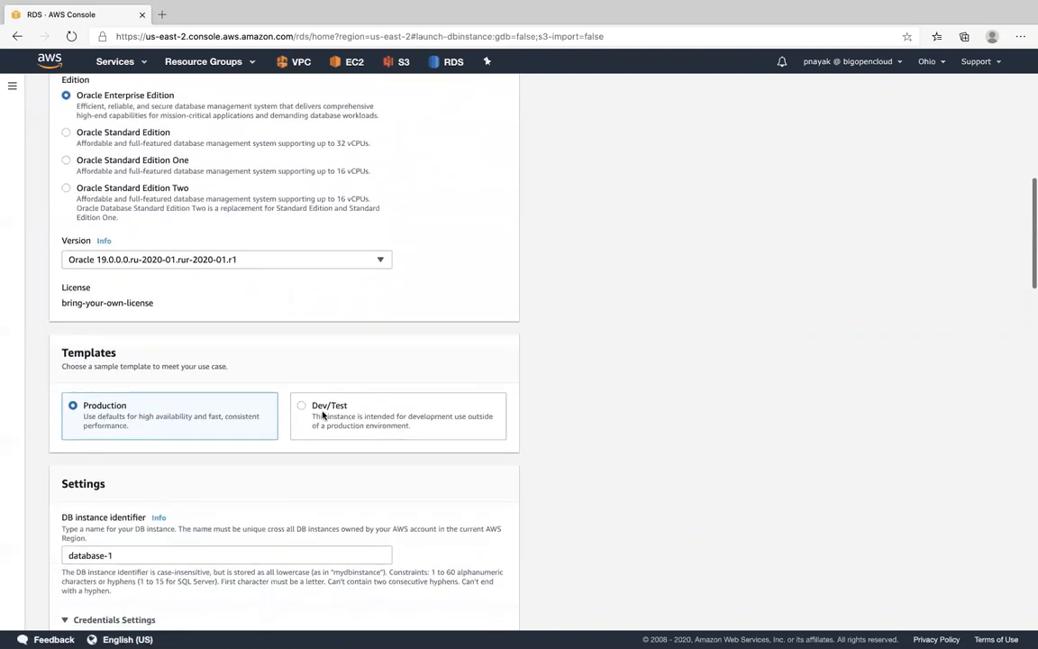
{"action": "scroll", "coordinate": [475, 378], "scroll_direction": "up", "scroll_amount": 5}
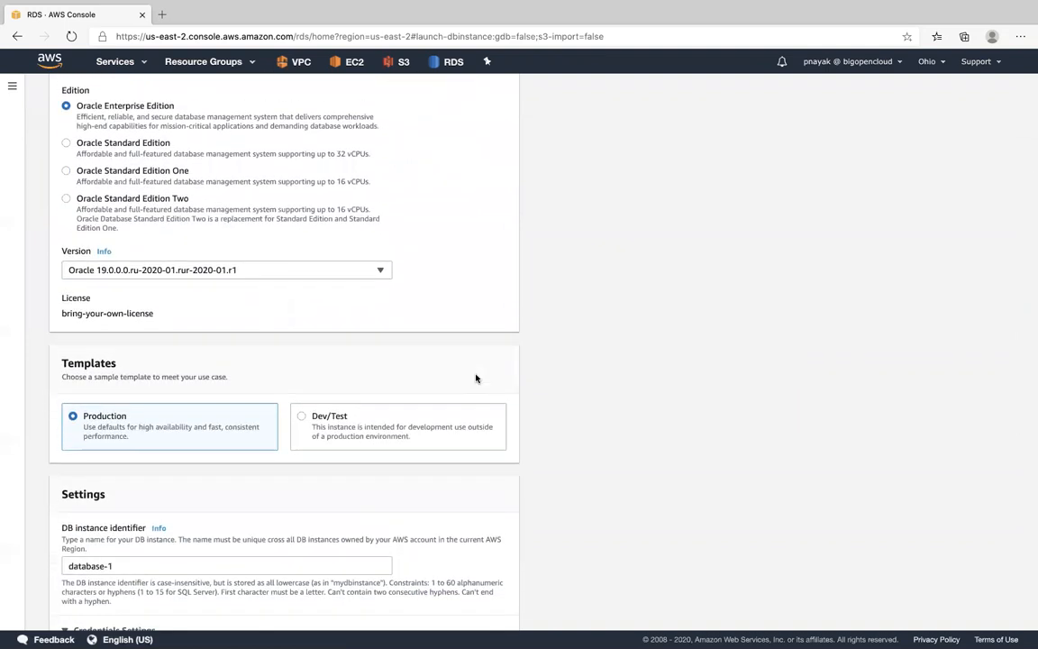
- Choose the Microsoft SQL Server engine and examine its editions, version and available templates
{"action": "left_click", "coordinate": [440, 254]}
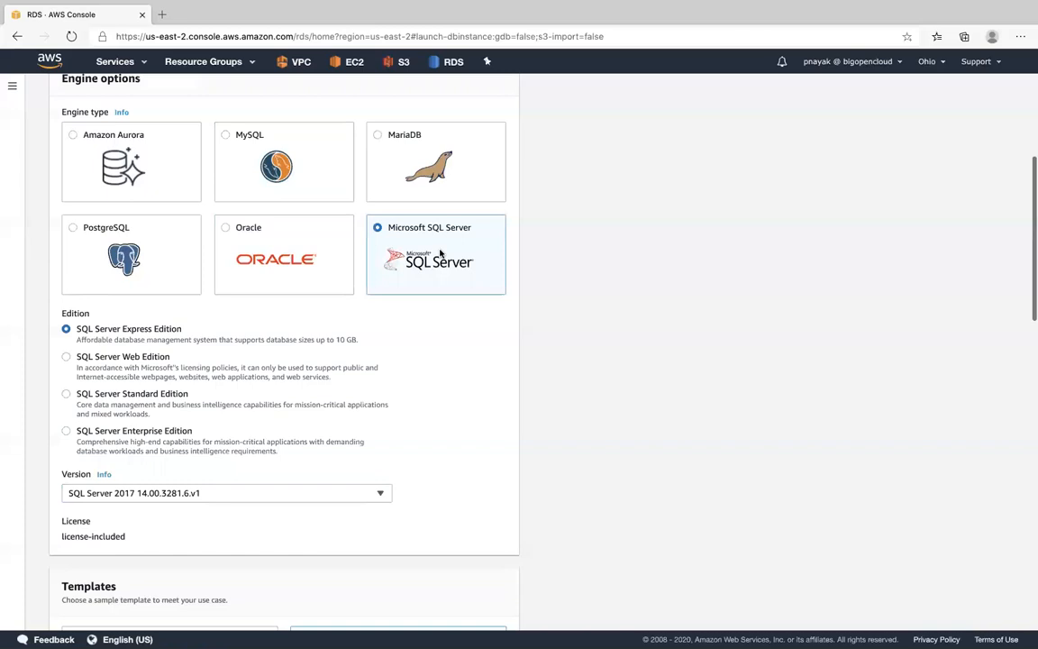
{"action": "scroll", "coordinate": [440, 254], "scroll_direction": "down", "scroll_amount": 10}
{"action": "scroll", "coordinate": [440, 253], "scroll_direction": "up", "scroll_amount": 9}
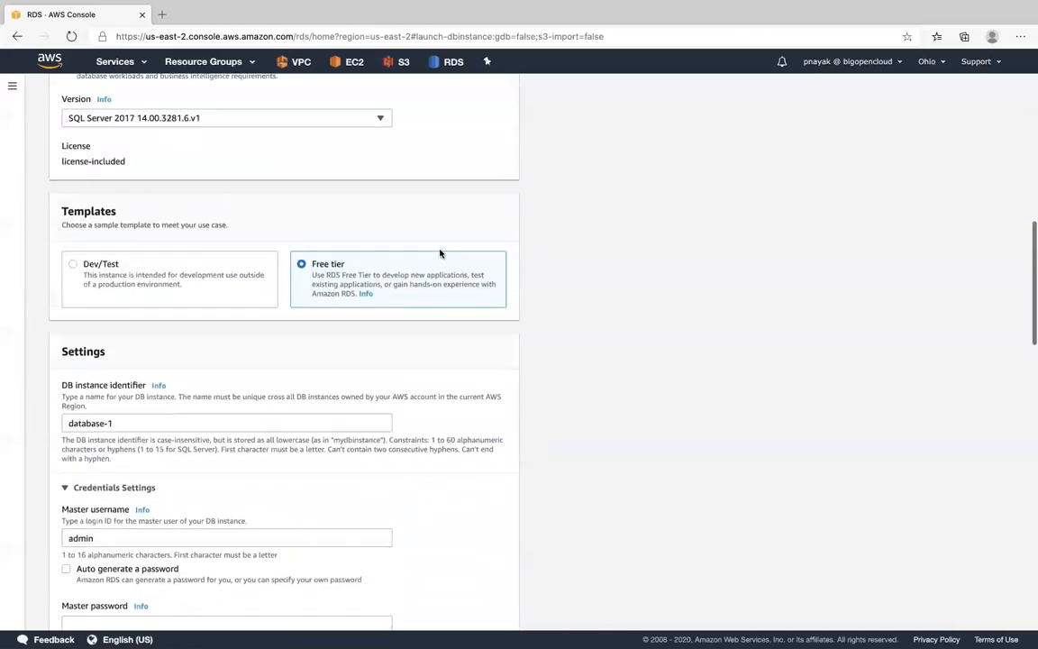
{"action": "scroll", "coordinate": [440, 254], "scroll_direction": "down", "scroll_amount": 5}
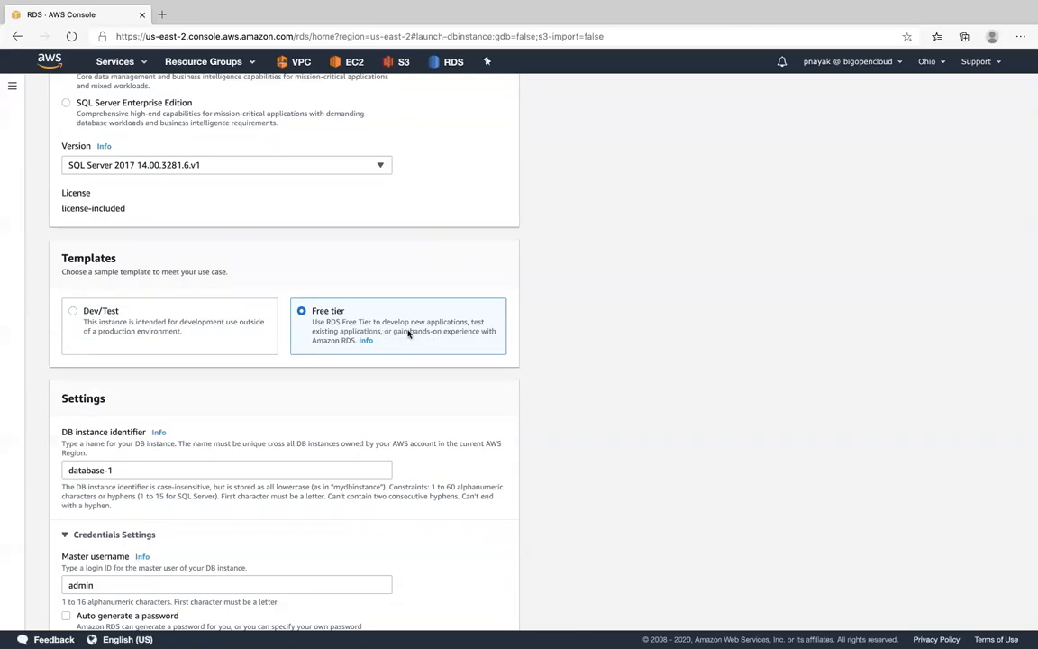
{"action": "scroll", "coordinate": [407, 333], "scroll_direction": "up", "scroll_amount": 8}
{"action": "scroll", "coordinate": [408, 333], "scroll_direction": "up", "scroll_amount": 4}
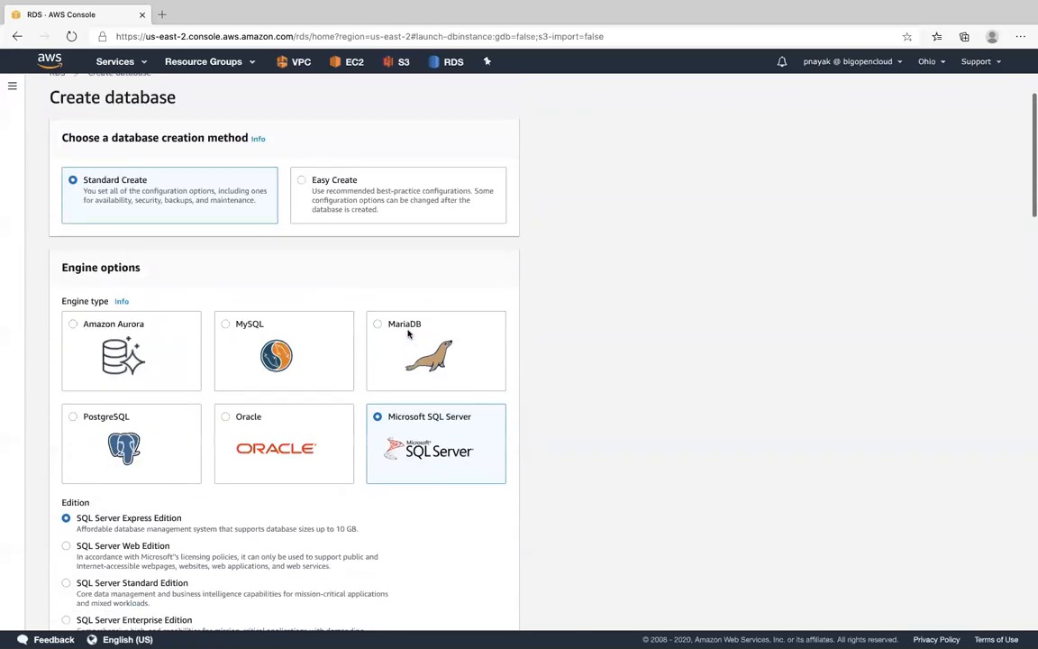
- Choose the Amazon Aurora engine, examine its edition and location options, and leave the creation form for the RDS dashboard
{"action": "left_click", "coordinate": [121, 332]}
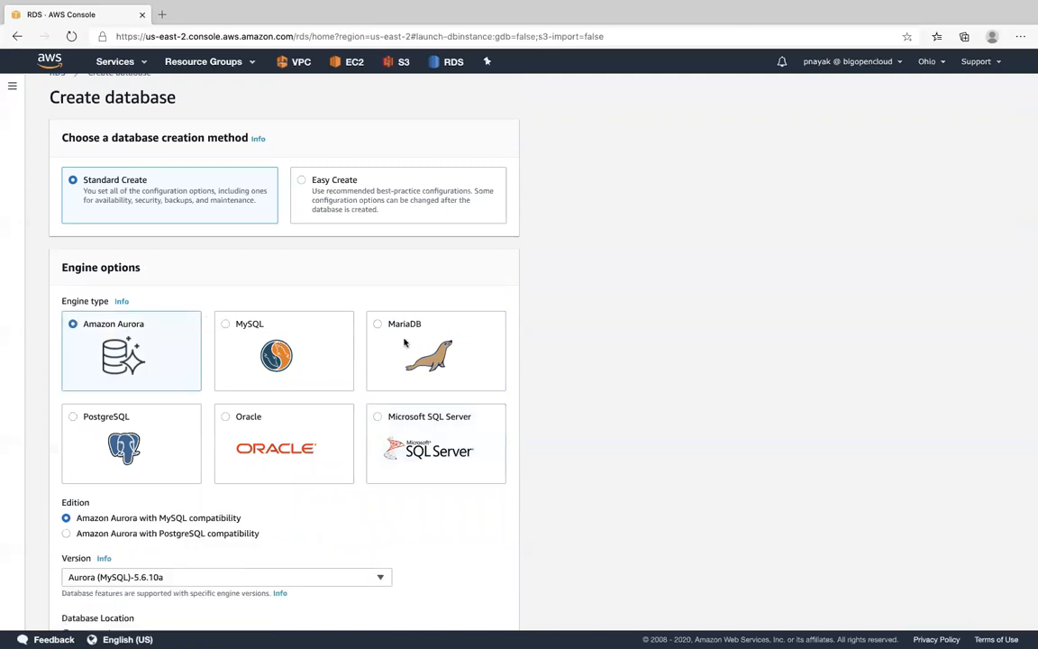
{"action": "scroll", "coordinate": [665, 390], "scroll_direction": "down", "scroll_amount": 2}
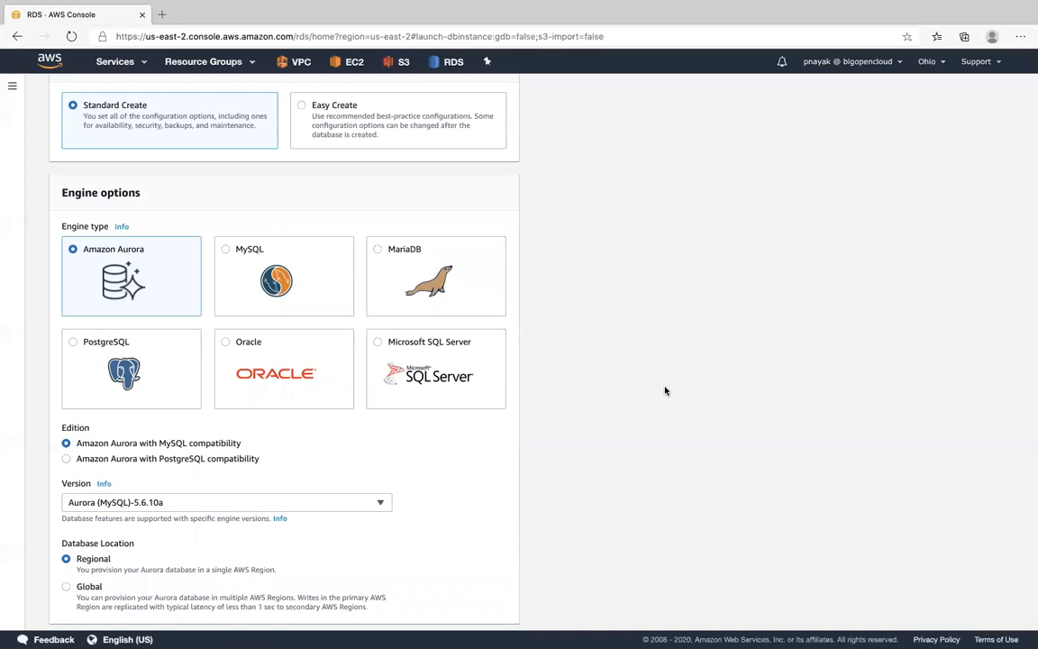
{"action": "scroll", "coordinate": [665, 390], "scroll_direction": "up", "scroll_amount": 3}
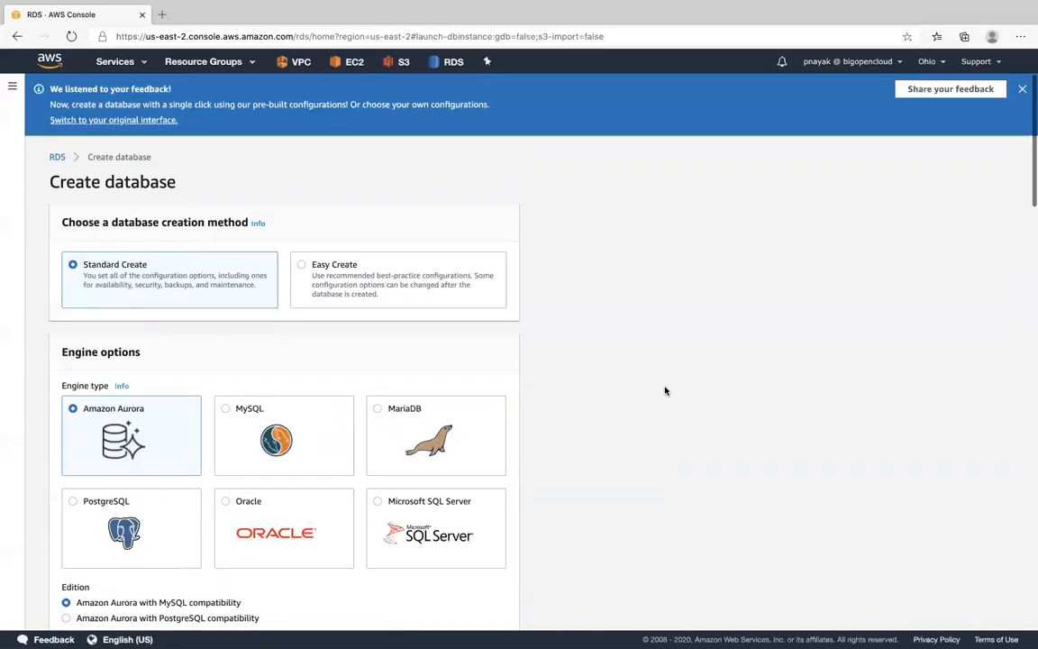
{"action": "left_click", "coordinate": [1022, 90]}
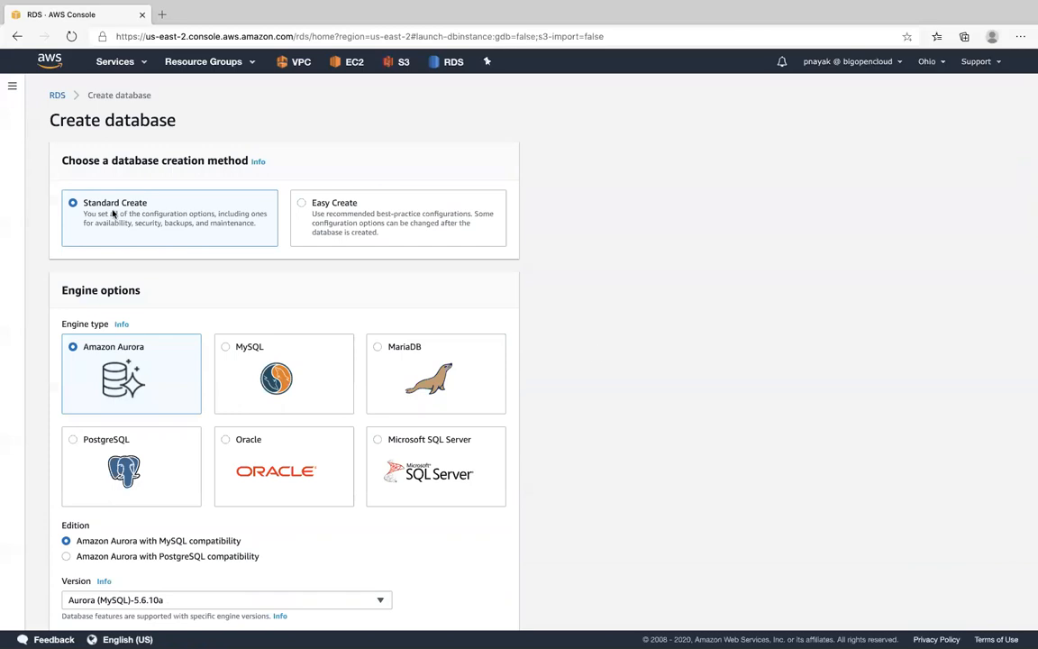
{"action": "left_click", "coordinate": [54, 94]}
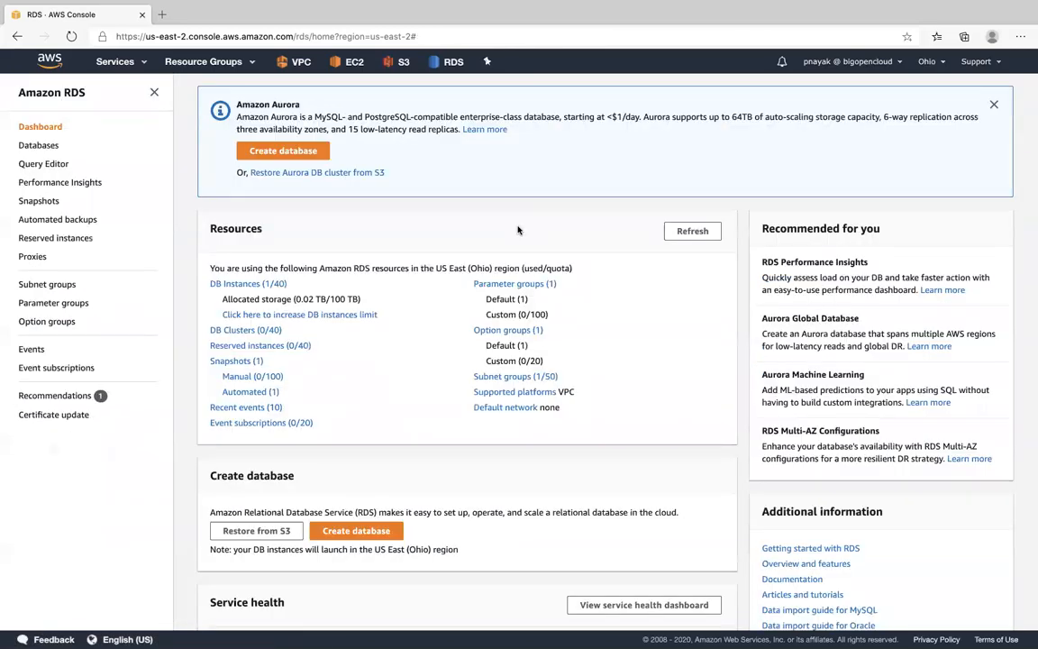
- Review the RDS resource summary for Ohio and open the list of DB instances
{"action": "left_click", "coordinate": [233, 283]}
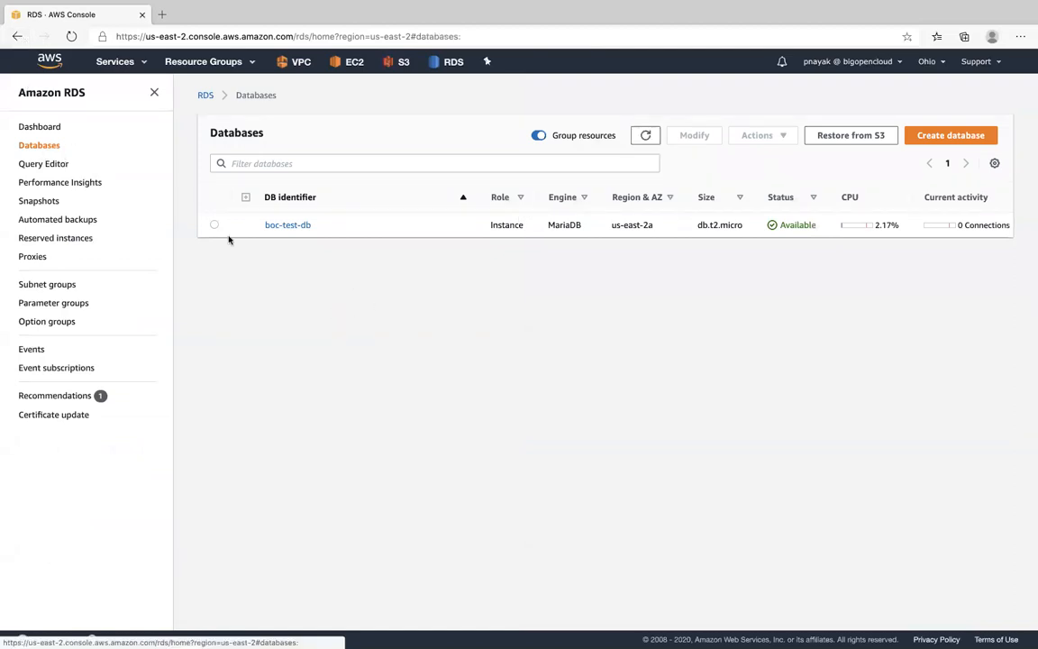
{"action": "left_click", "coordinate": [45, 127]}
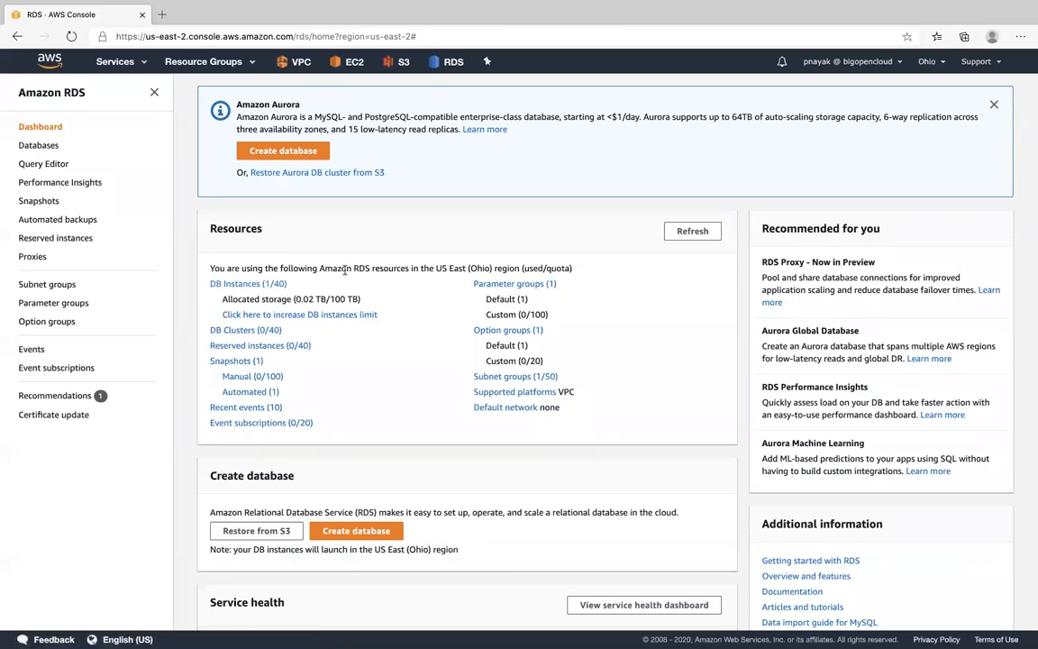
{"action": "left_click", "coordinate": [275, 287]}
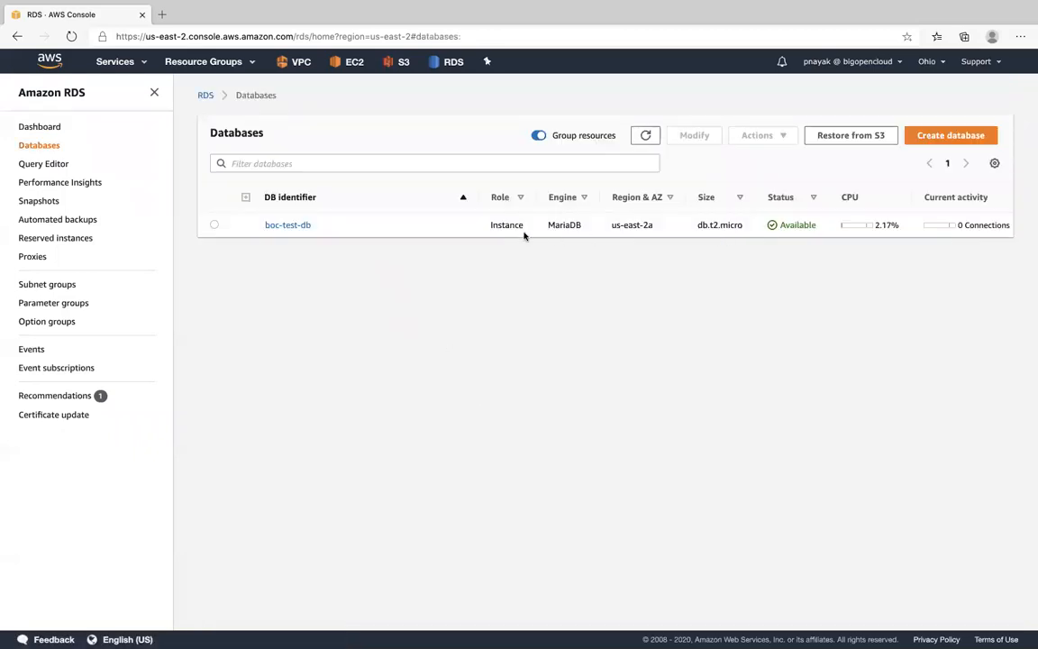
- Open the boc-test-db database and examine its endpoint, port, networking, security group rules and replication
{"action": "left_click", "coordinate": [287, 226]}
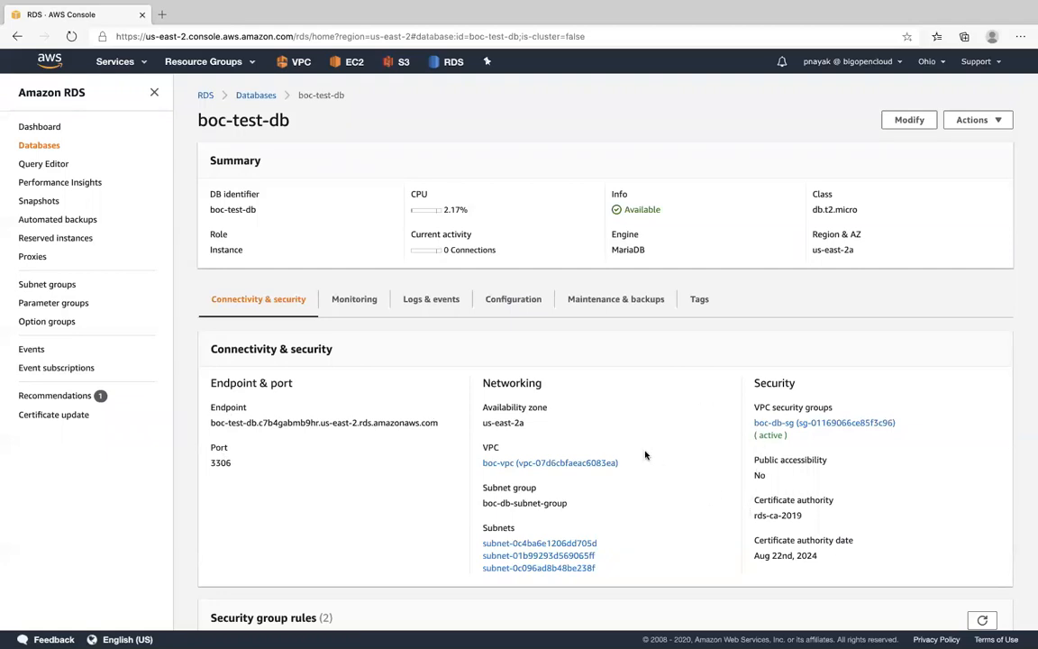
{"action": "scroll", "coordinate": [531, 401], "scroll_direction": "down", "scroll_amount": 2}
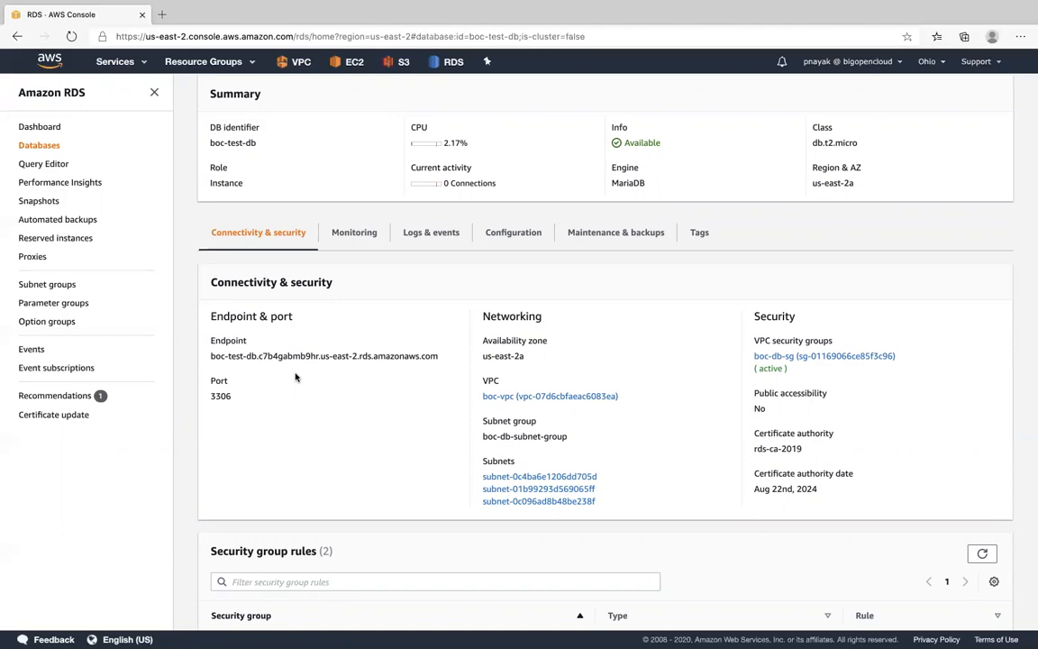
{"action": "left_click_drag", "start_coordinate": [211, 356], "coordinate": [438, 354]}
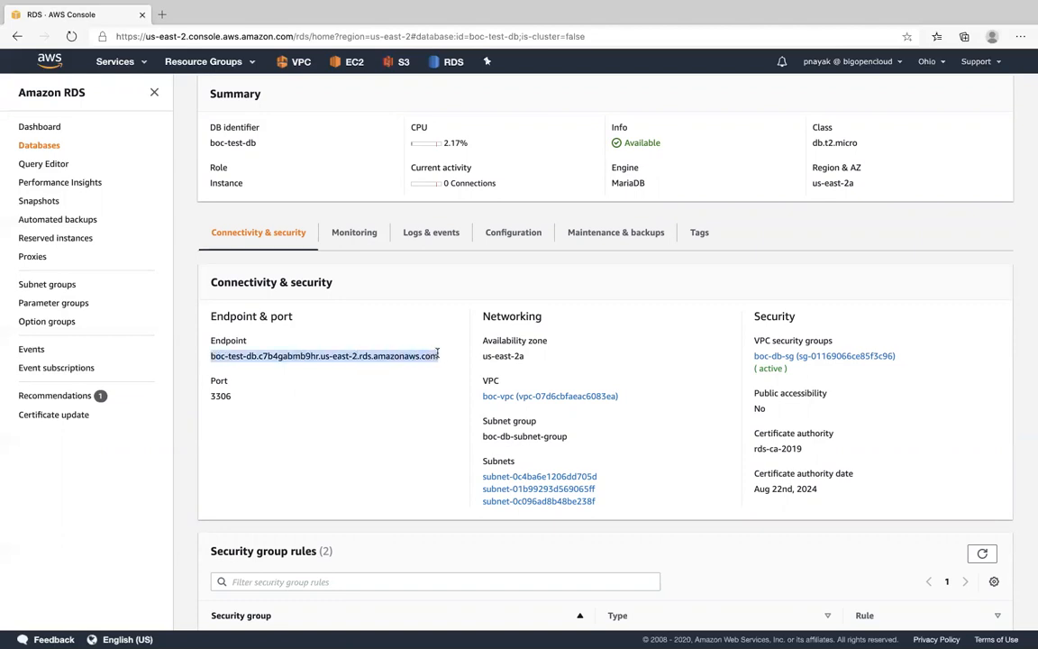
{"action": "left_click", "coordinate": [215, 396]}
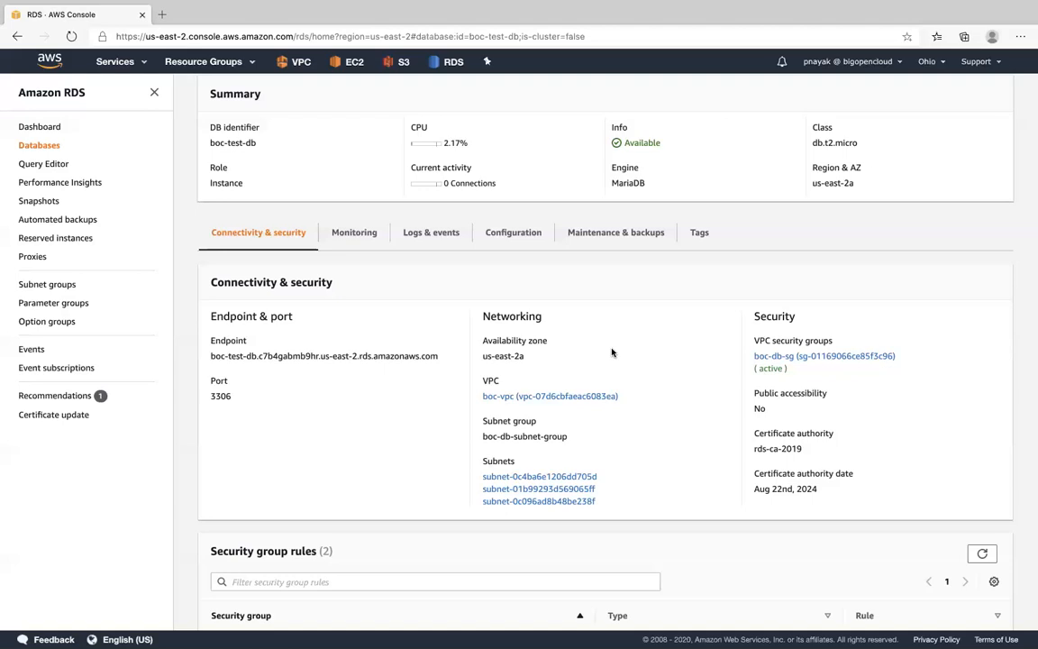
{"action": "scroll", "coordinate": [612, 352], "scroll_direction": "down", "scroll_amount": 5}
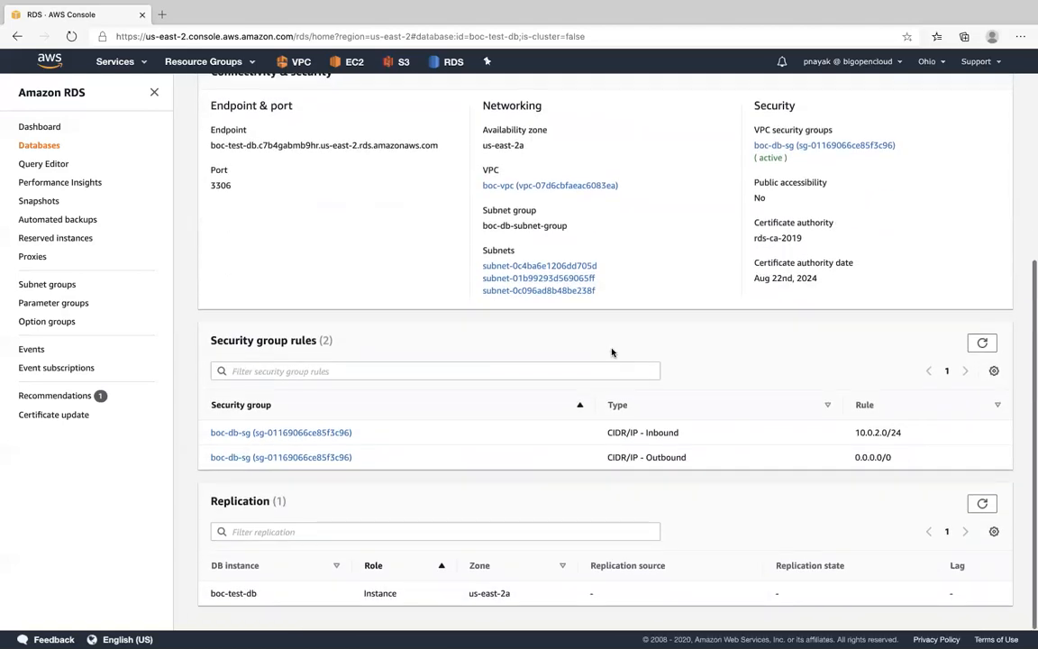
{"action": "scroll", "coordinate": [611, 353], "scroll_direction": "up", "scroll_amount": 6}
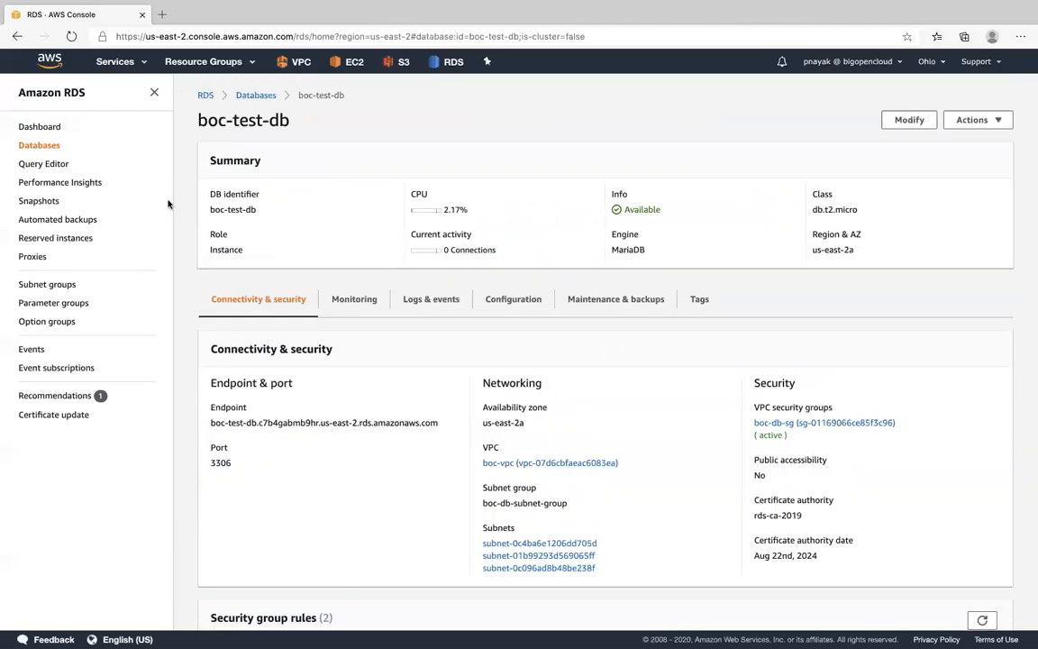
- Switch to the EC2 instances list, start launching a new instance and select its machine image
{"action": "left_click", "coordinate": [133, 65]}
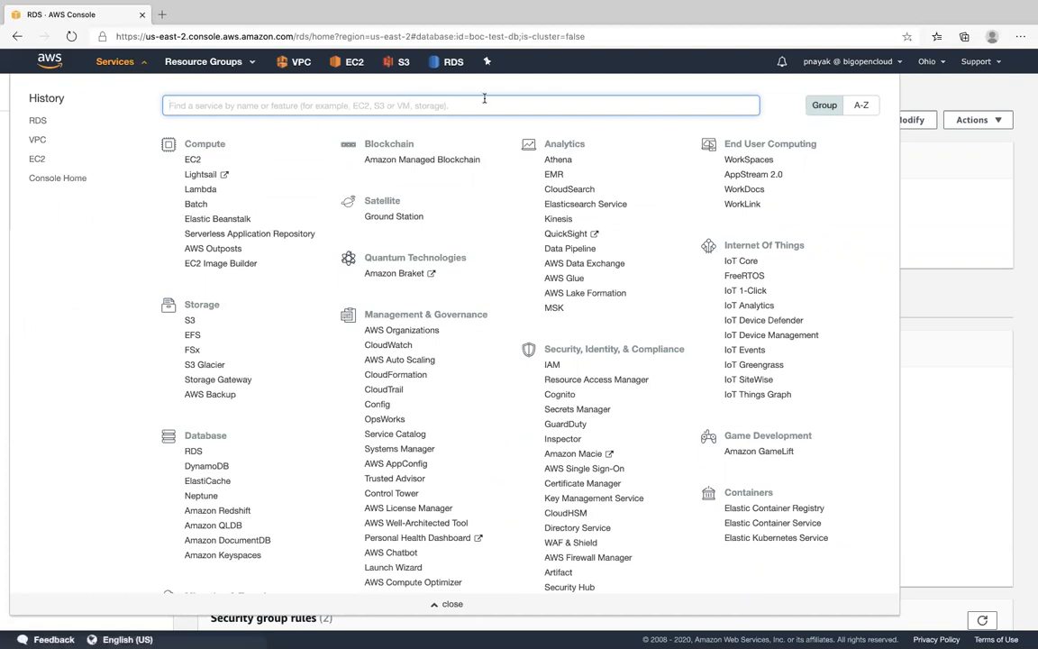
{"action": "left_click", "coordinate": [193, 161]}
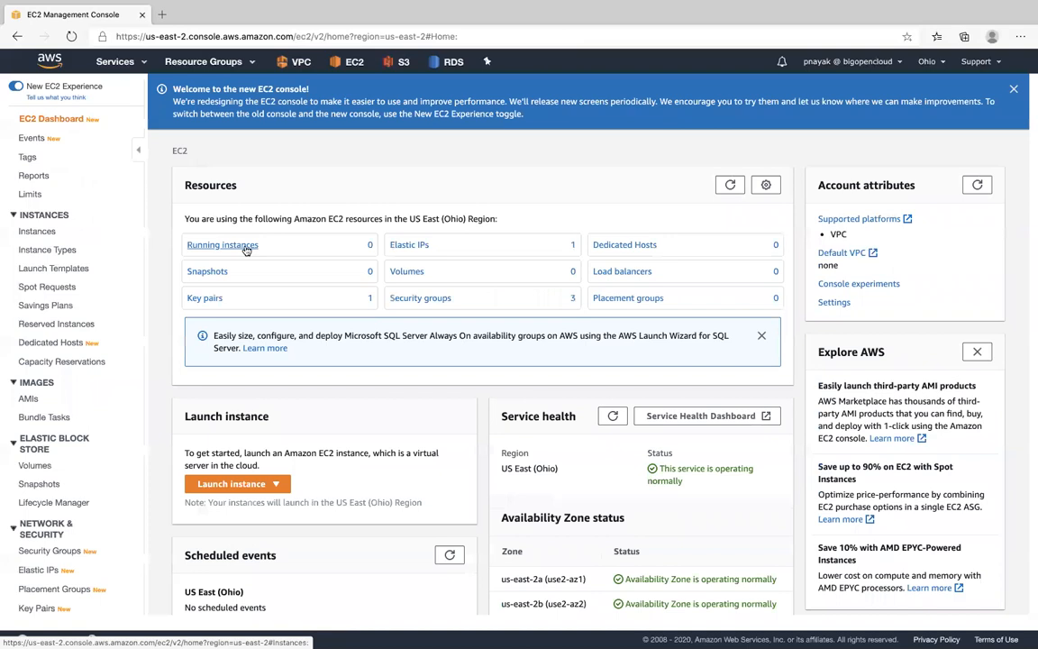
{"action": "left_click", "coordinate": [246, 251]}
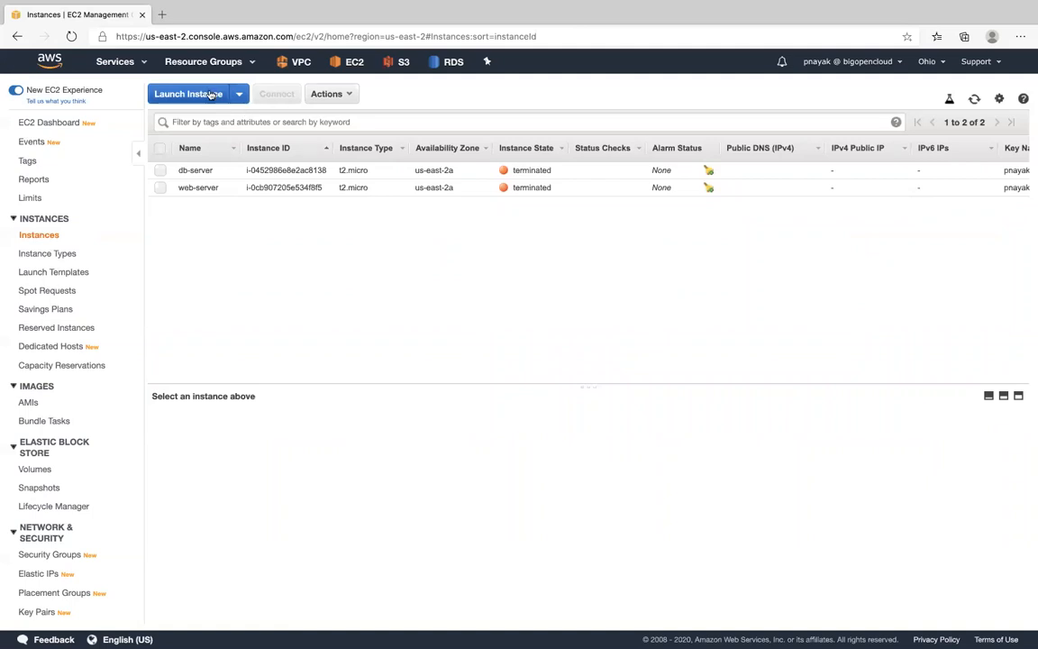
{"action": "left_click", "coordinate": [188, 94]}
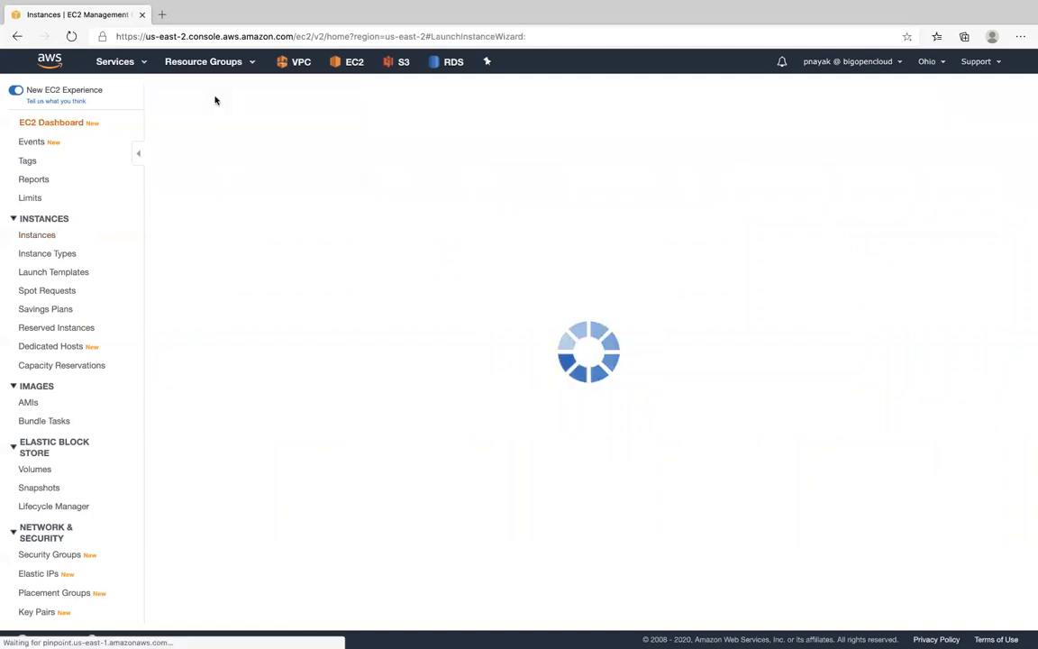
{"action": "left_click", "coordinate": [969, 241]}
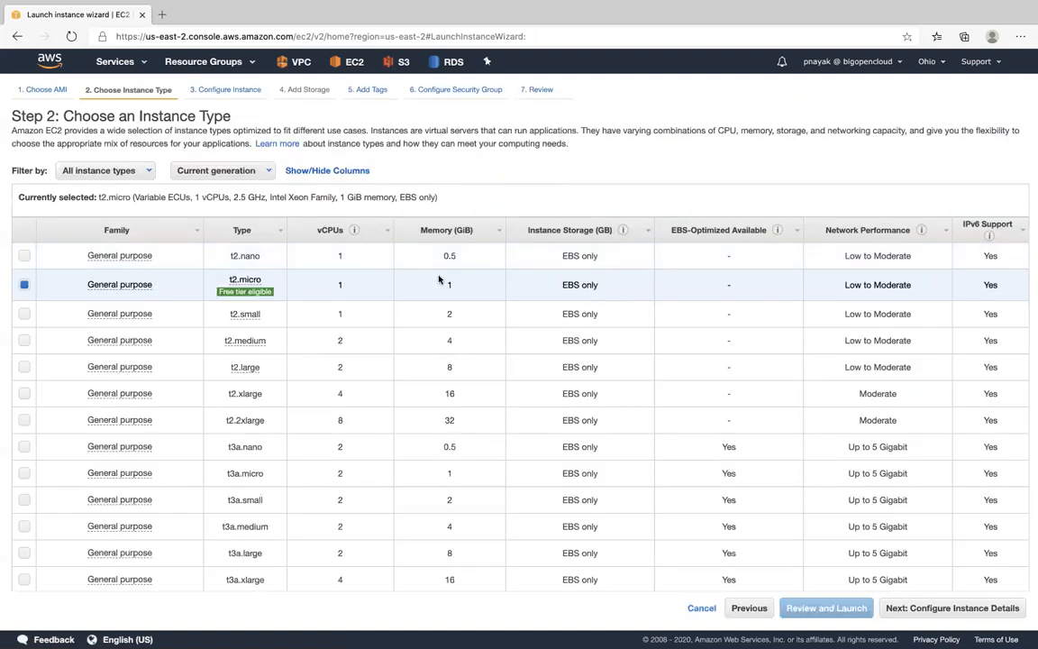
- Keep the t2.micro instance type, place the instance in boc-public-subnet of boc-vpc, and continue to the storage settings
{"action": "left_click", "coordinate": [972, 610]}
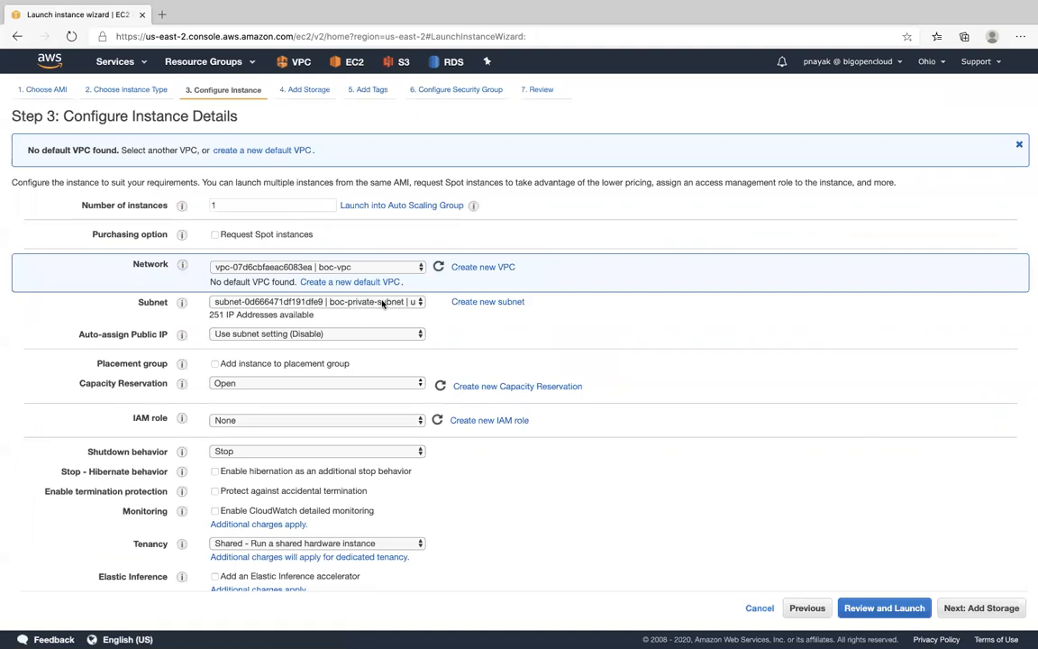
{"action": "left_click", "coordinate": [364, 304]}
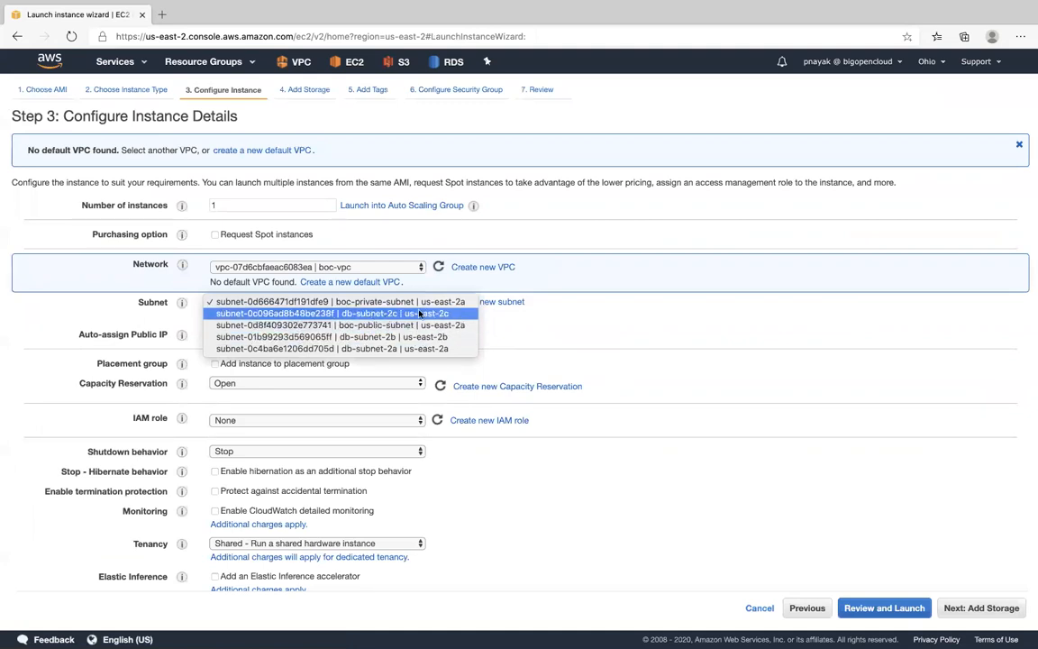
{"action": "left_click", "coordinate": [390, 326]}
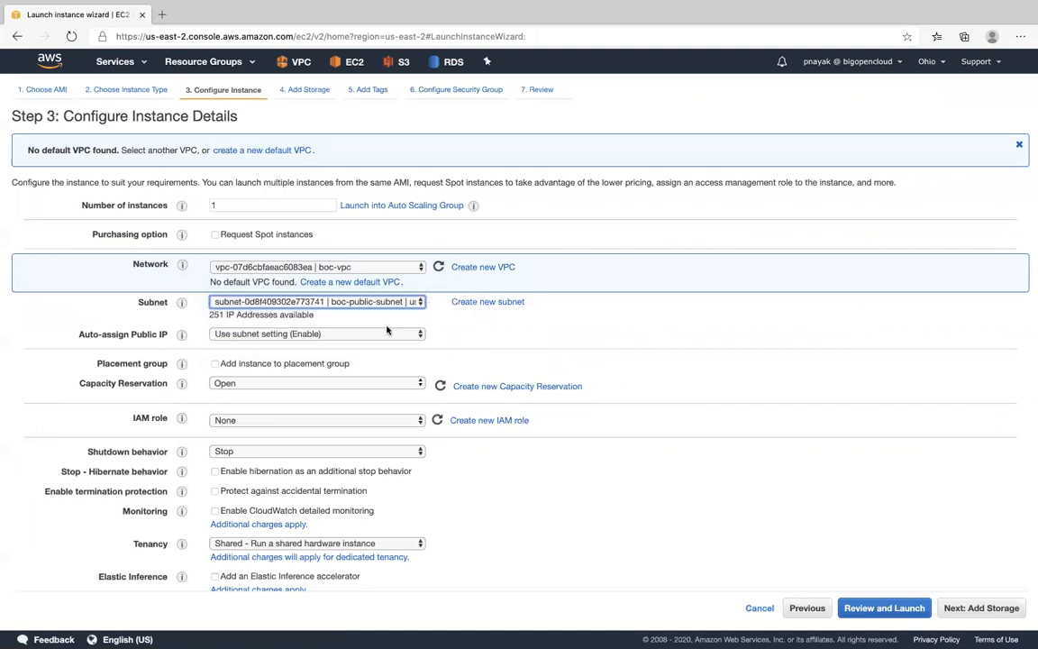
{"action": "scroll", "coordinate": [607, 333], "scroll_direction": "down", "scroll_amount": 2}
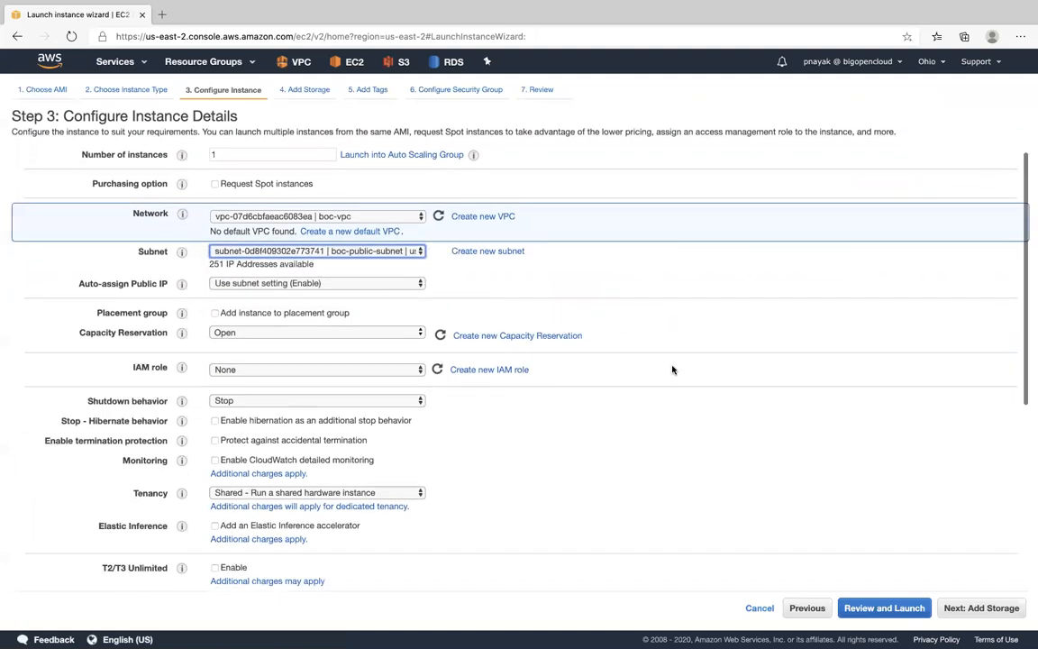
{"action": "scroll", "coordinate": [447, 398], "scroll_direction": "down", "scroll_amount": 2}
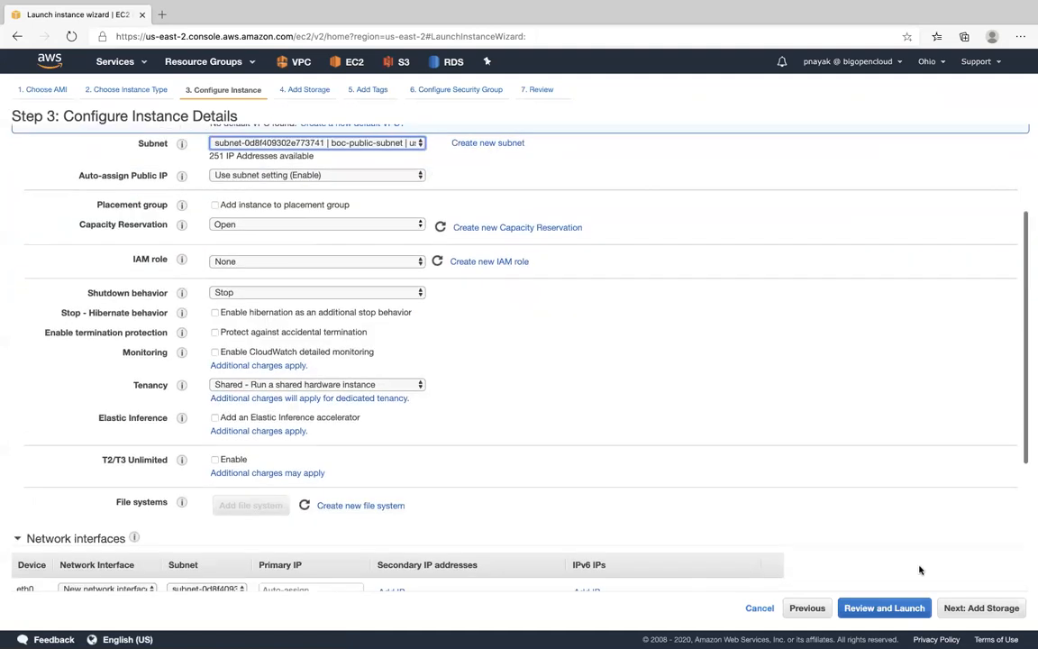
{"action": "left_click", "coordinate": [961, 606]}
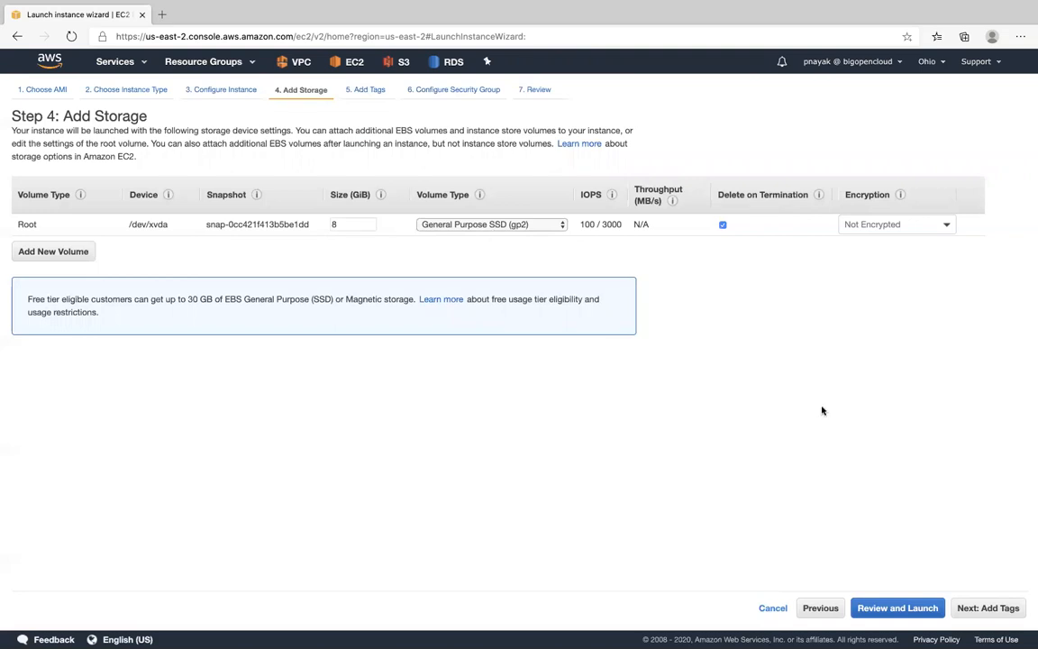
- Keep the default storage without tags, assign the existing security group boc-DMZ-Web, check its inbound rules and proceed to the launch review
{"action": "left_click", "coordinate": [988, 607]}
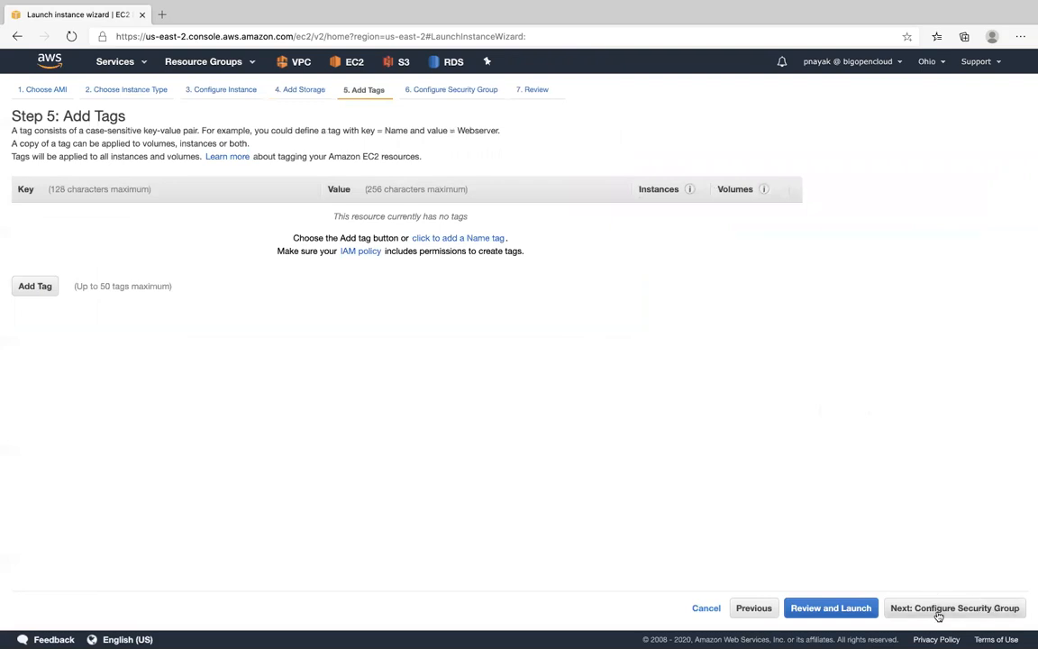
{"action": "left_click", "coordinate": [928, 607]}
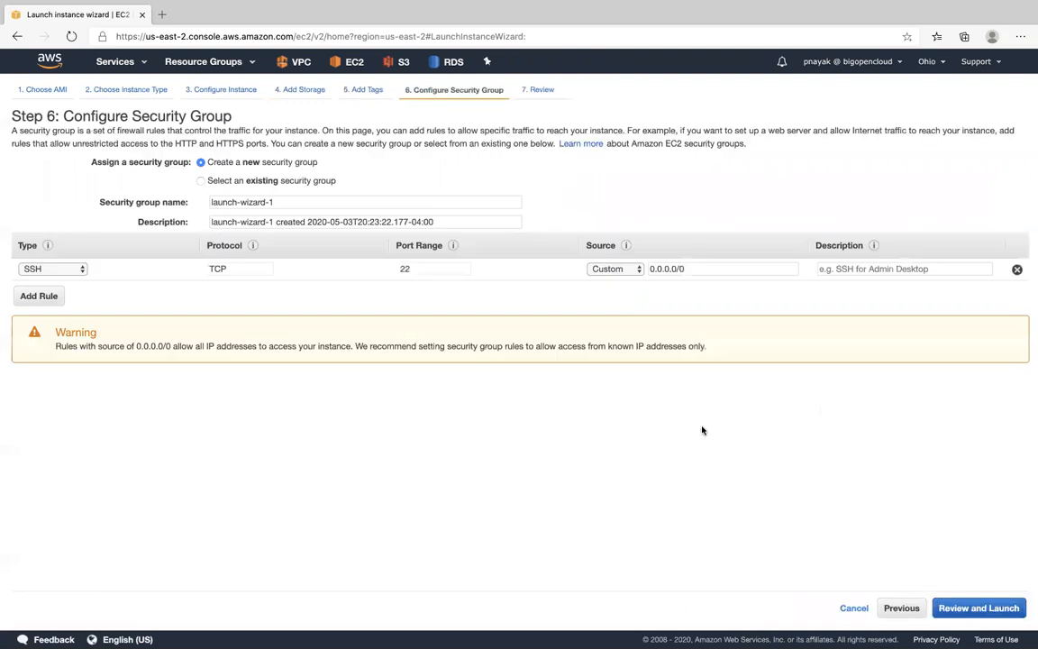
{"action": "left_click", "coordinate": [200, 180]}
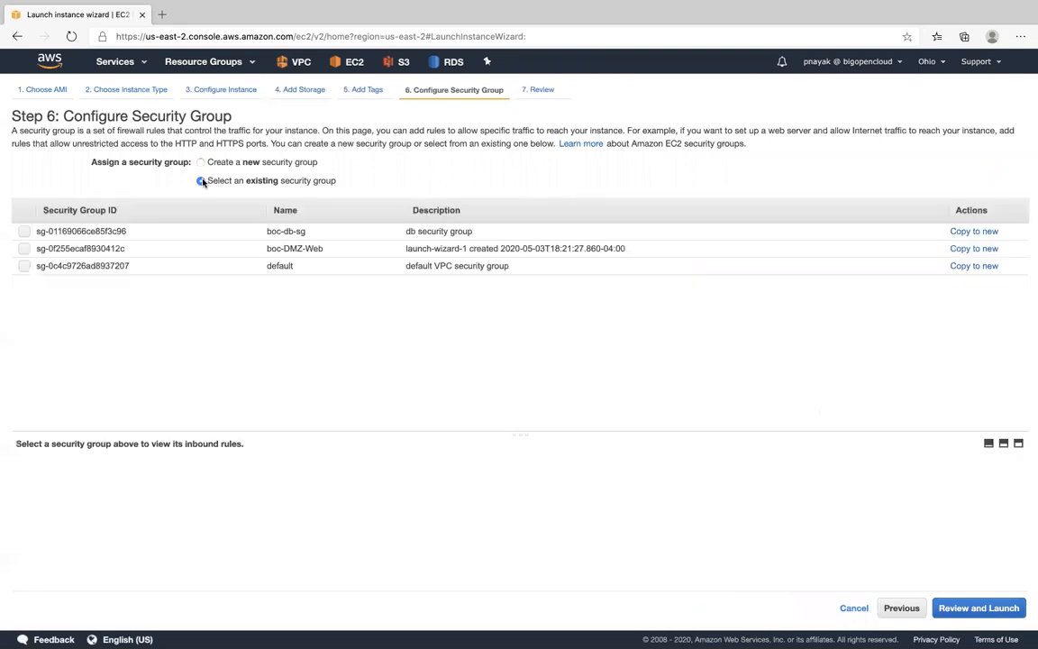
{"action": "left_click", "coordinate": [301, 247]}
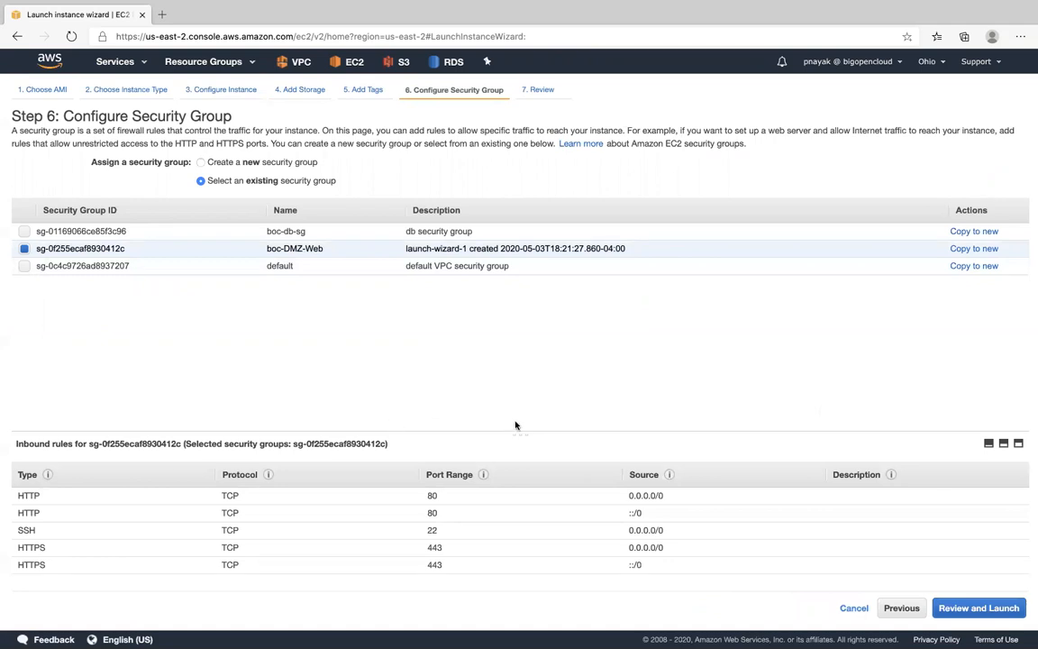
{"action": "left_click_drag", "start_coordinate": [521, 434], "coordinate": [528, 301]}
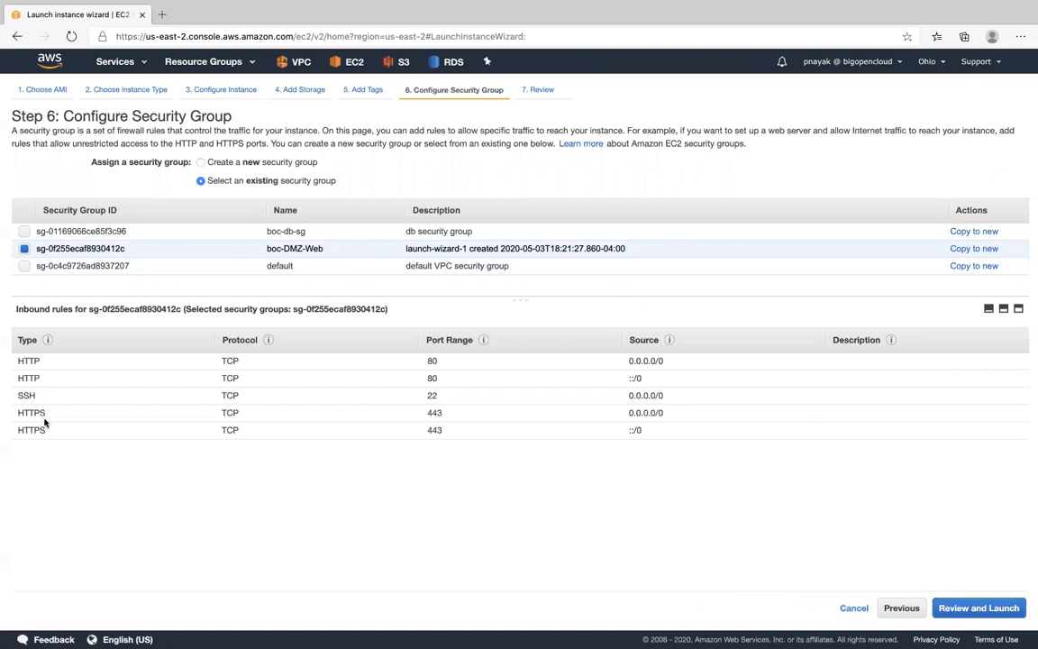
{"action": "left_click", "coordinate": [956, 606]}
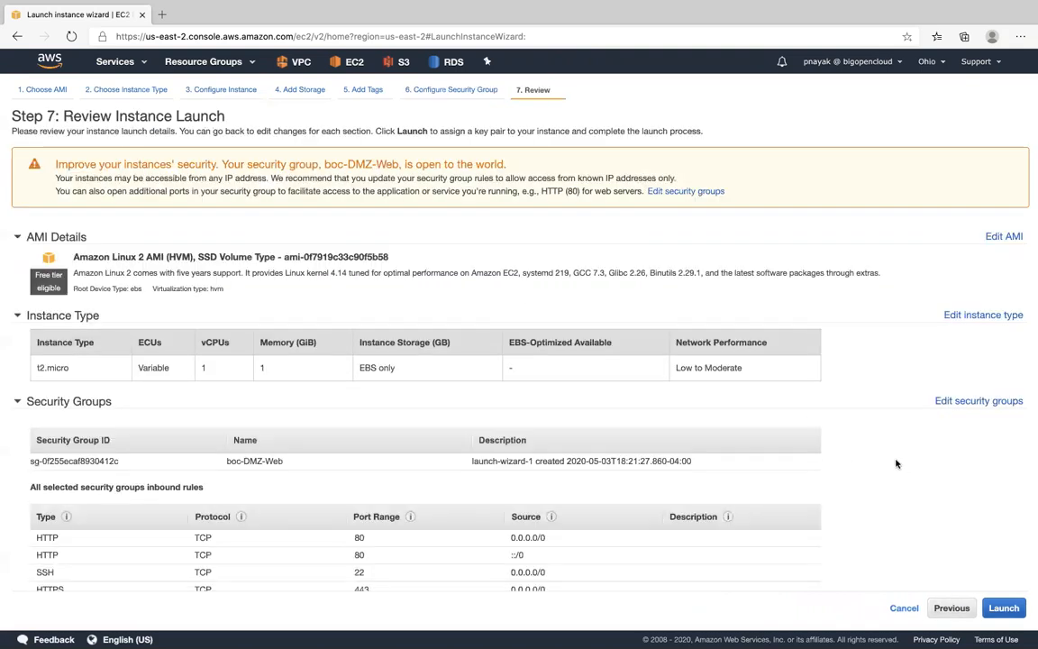
- Launch the instance with the preselected existing key pair, acknowledging access to its private key file
{"action": "left_click", "coordinate": [1004, 611]}
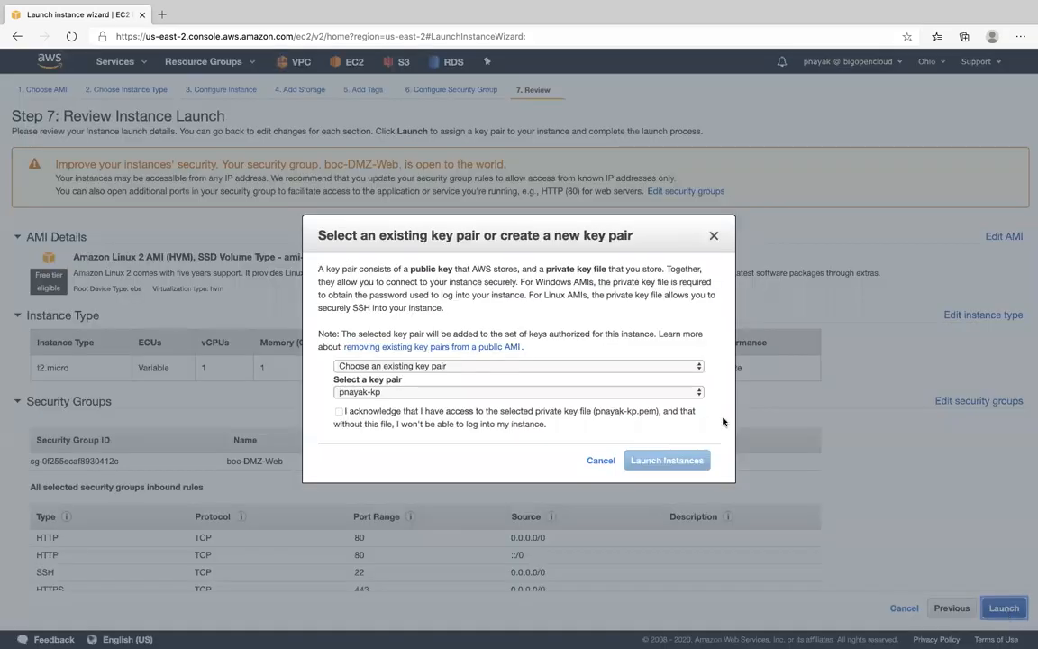
{"action": "left_click", "coordinate": [353, 412]}
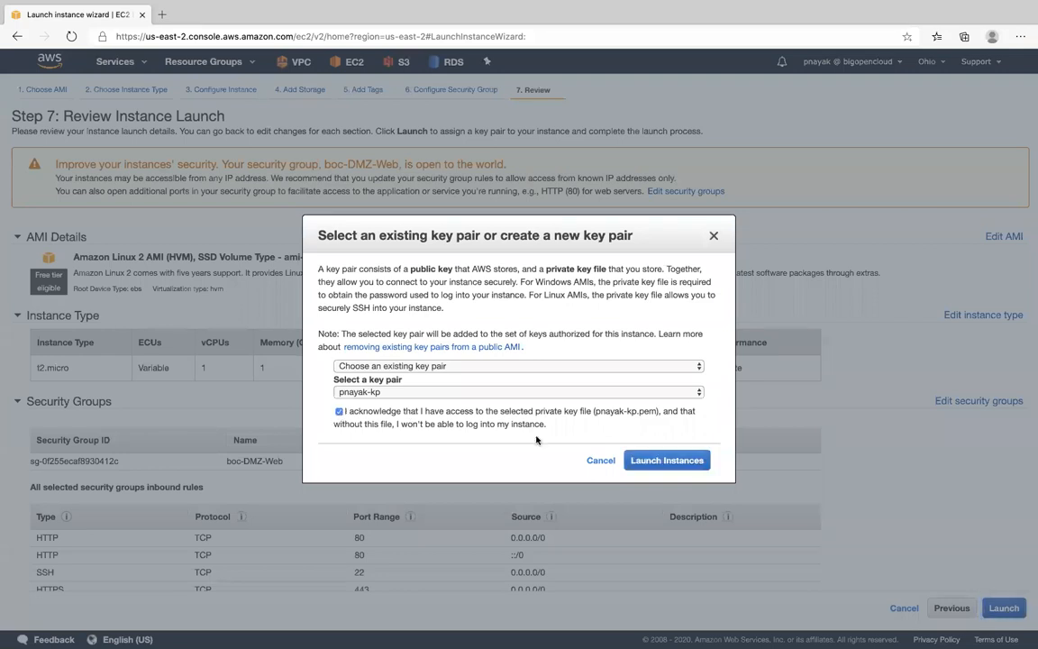
{"action": "left_click", "coordinate": [656, 459]}
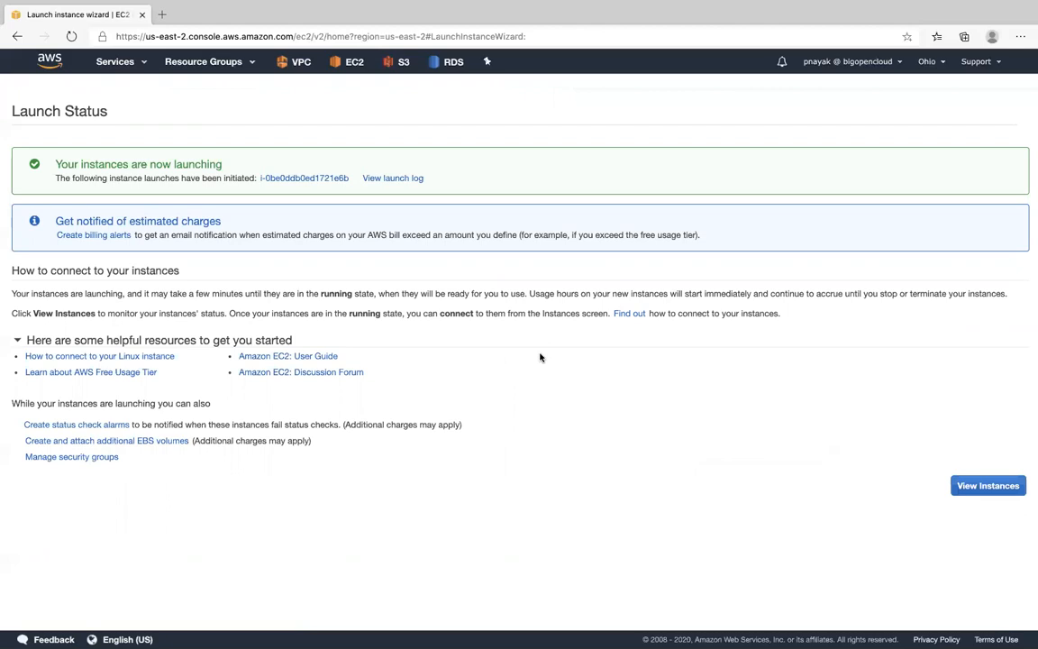
- Open the instances list, select the newly launched running instance and copy its IPv4 public IP
{"action": "left_click", "coordinate": [991, 492]}
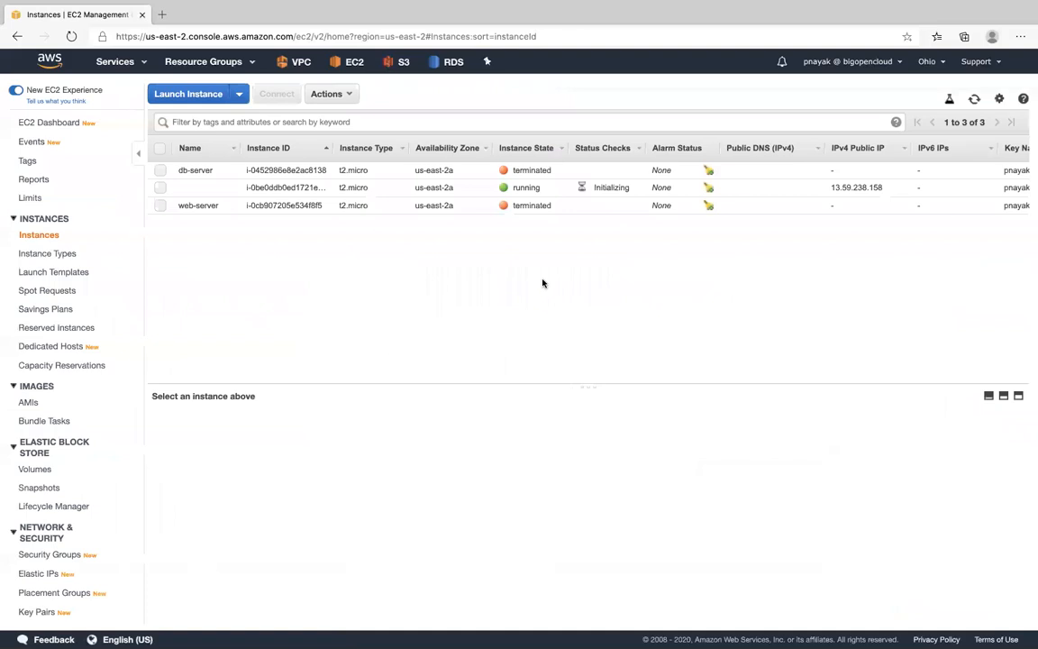
{"action": "left_click", "coordinate": [275, 188]}
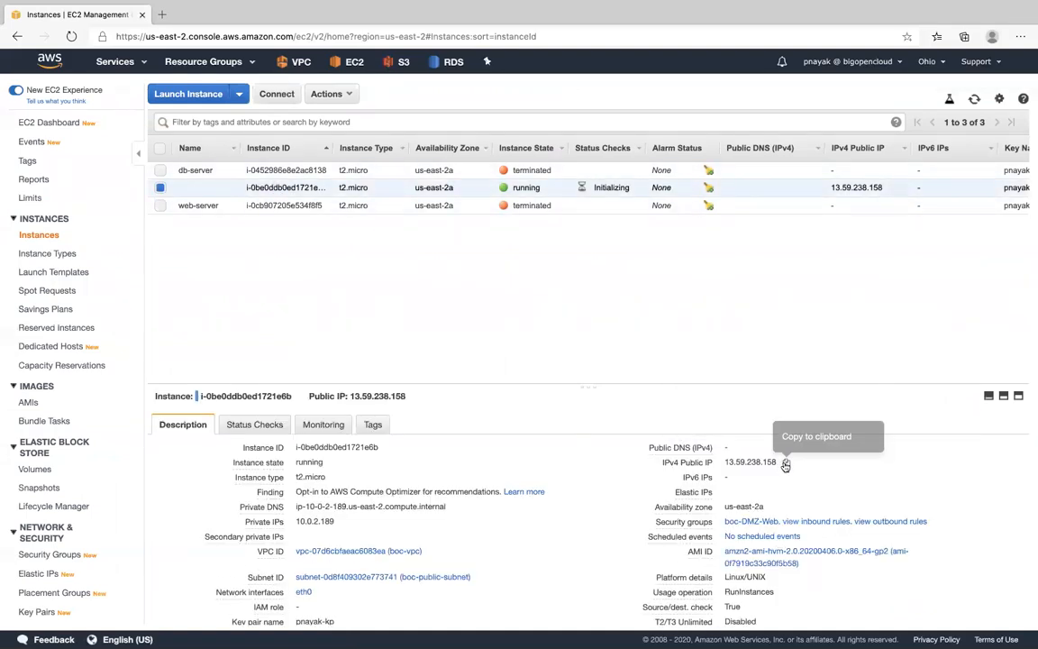
{"action": "left_click", "coordinate": [785, 463]}
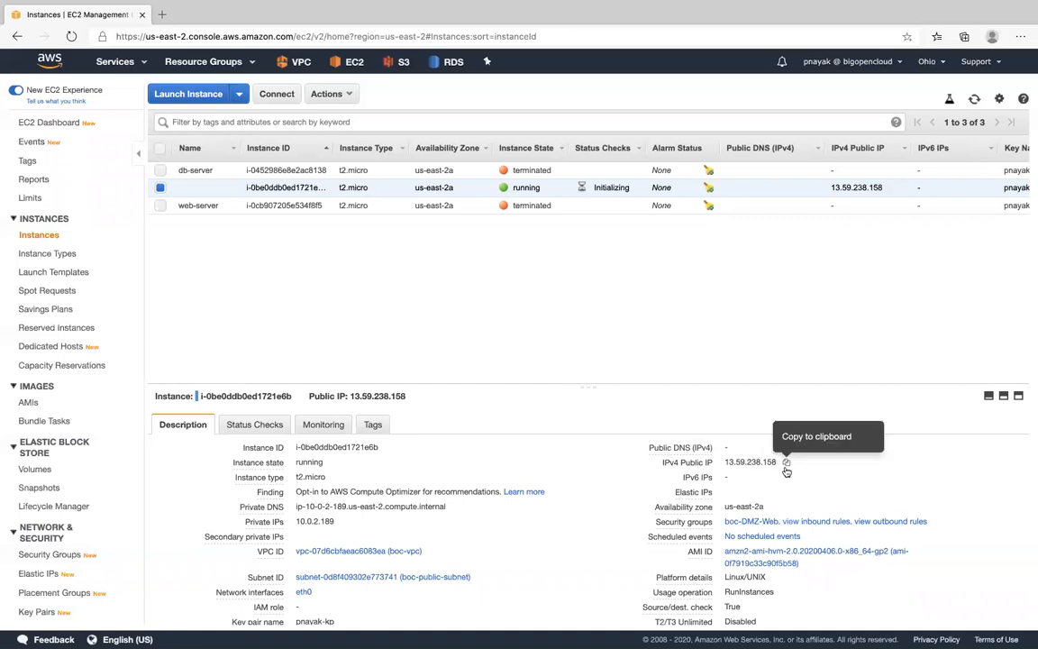
{"action": "left_click", "coordinate": [787, 464]}
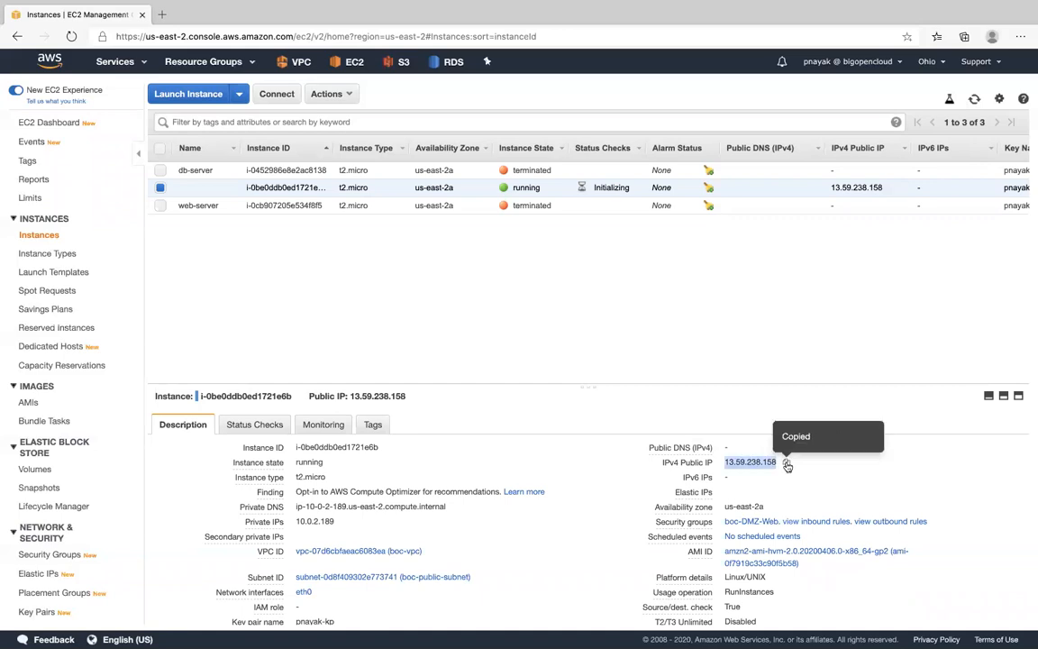
- Switch to Terminal, clear its output, and list the working directory and its files to locate the .pem key file
{"action": "key", "text": "ctrl+Up"}
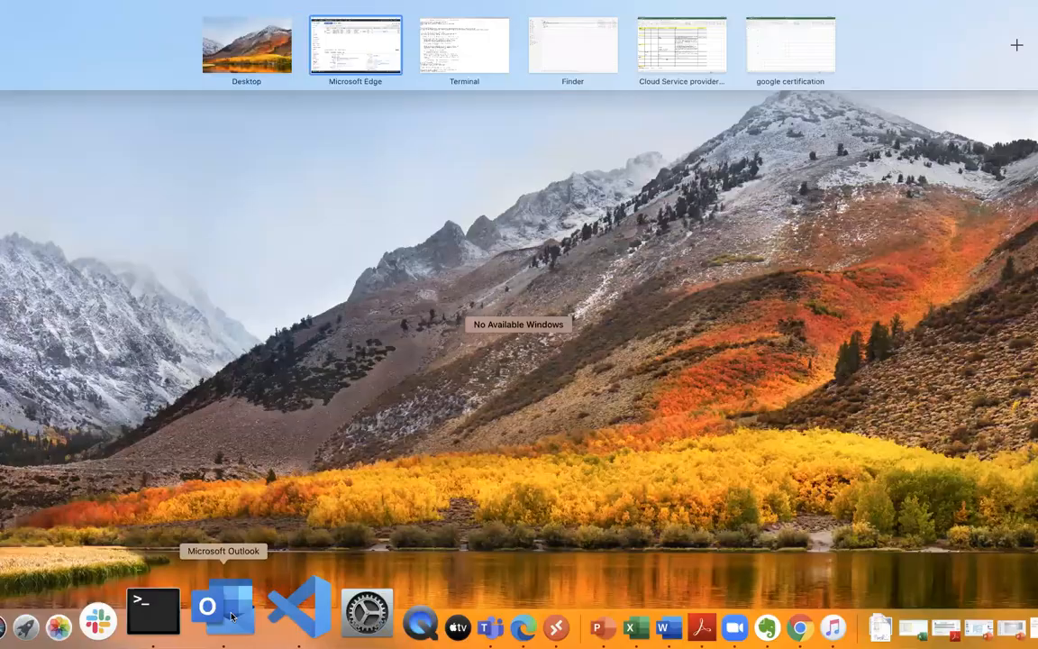
{"action": "left_click", "coordinate": [196, 607]}
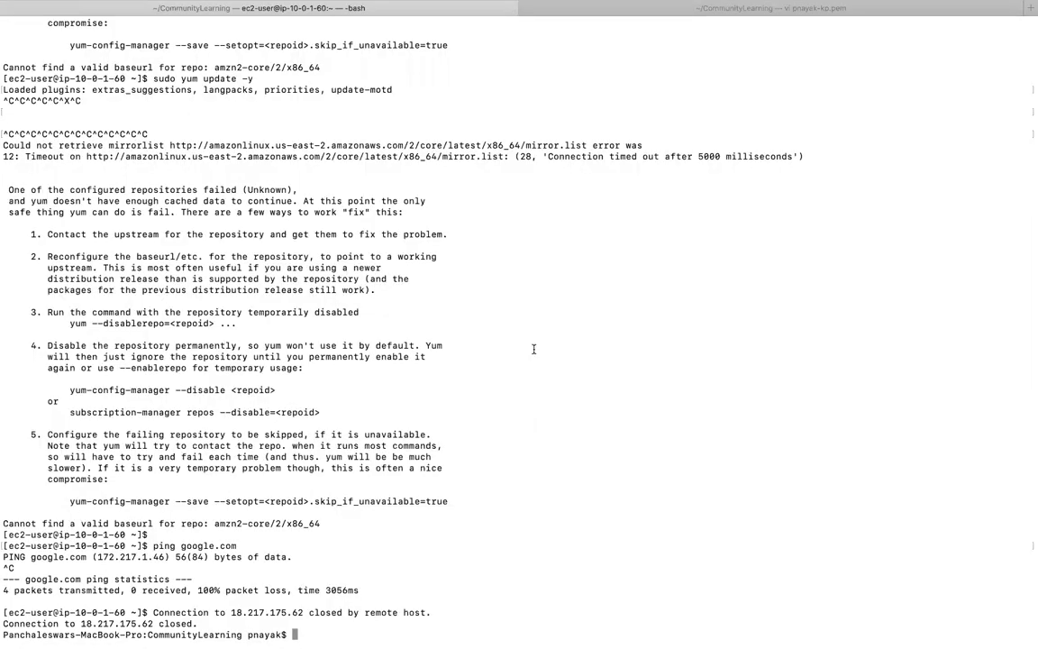
{"action": "key", "text": "super+k"}
{"action": "type", "text": "pwd"}
{"action": "key", "text": "Return"}
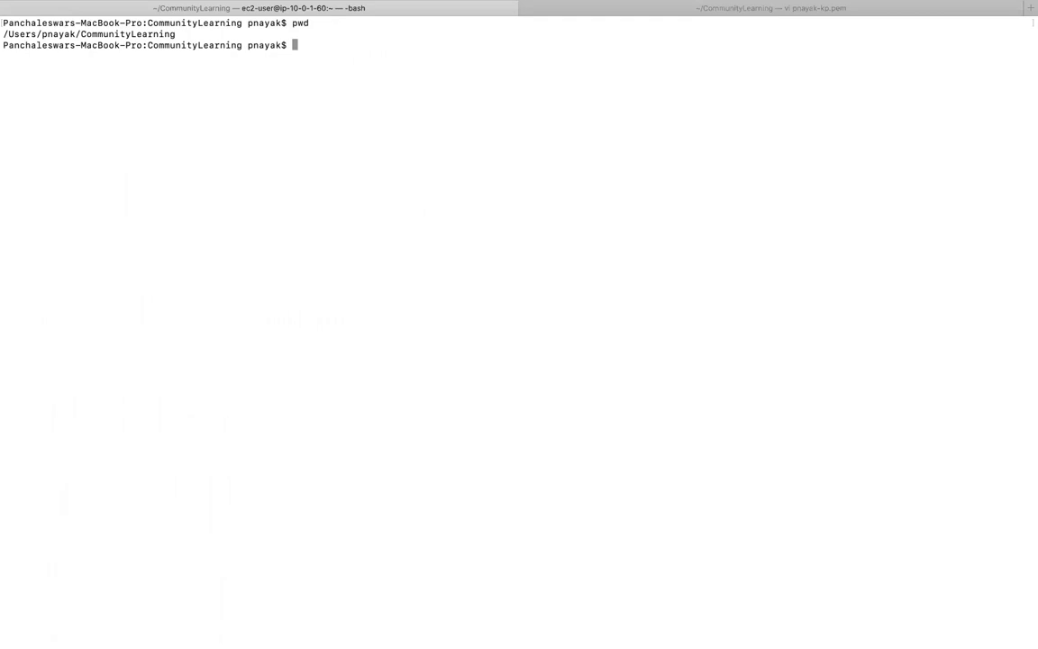
{"action": "type", "text": "ls"}
{"action": "key", "text": "Return"}
{"action": "left_click_drag", "start_coordinate": [355, 80], "coordinate": [384, 84]}
{"action": "left_click", "coordinate": [537, 219]}
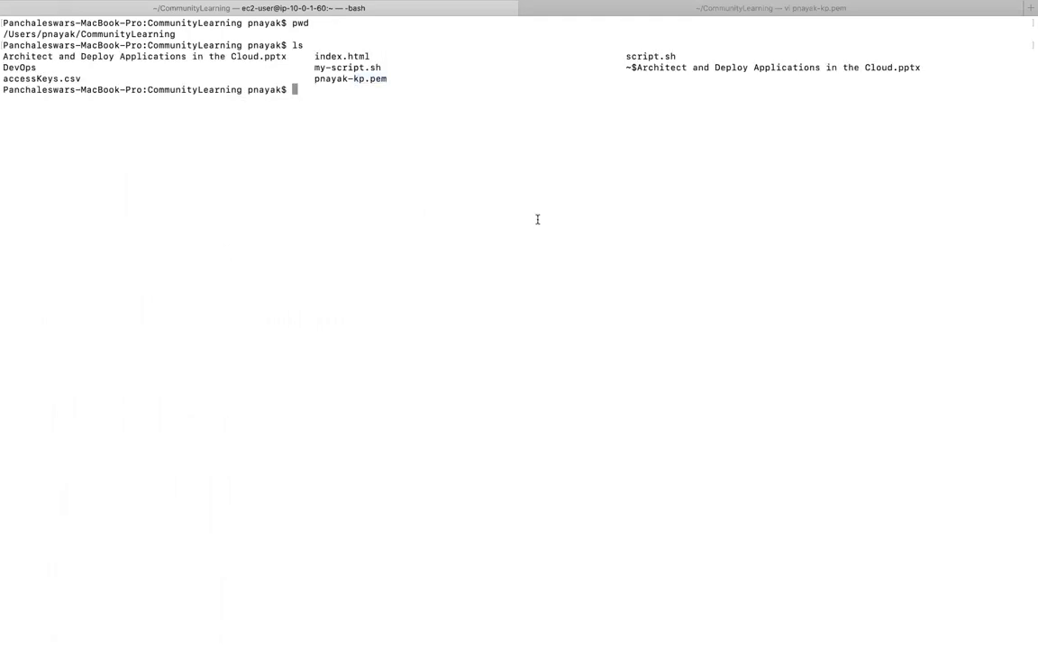
- Connect over SSH as ec2-user to 13.59.238.158 using the .pem key file, and accept the host's authenticity
{"action": "type", "text": "ssh -i pna"}
{"action": "key", "text": "Tab"}
{"action": "type", "text": "ec"}
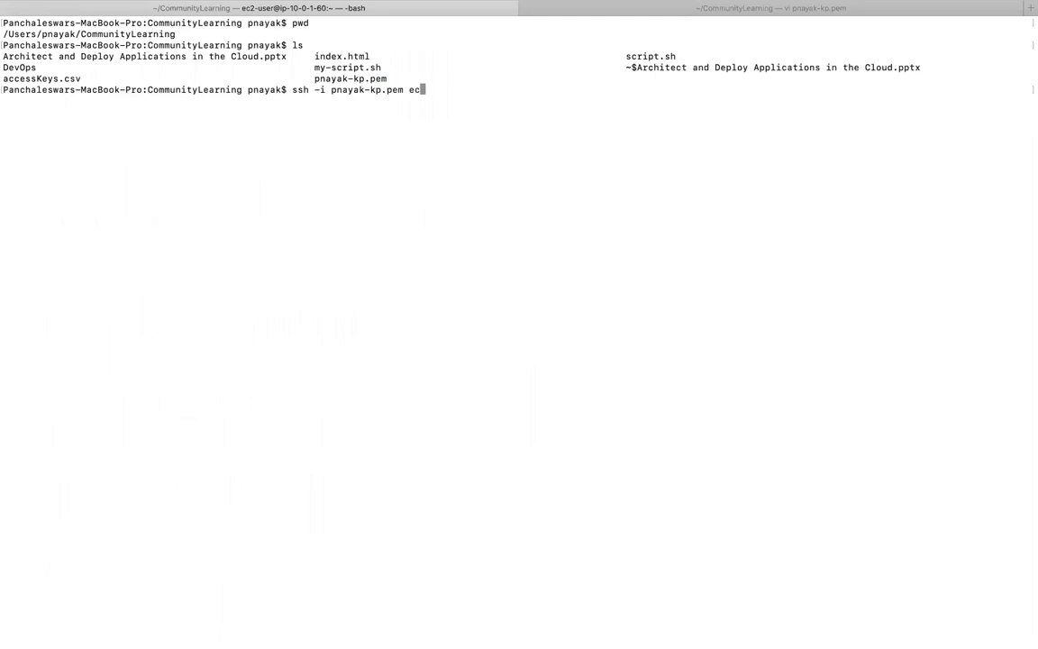
{"action": "type", "text": "2-user@13.59.238.158"}
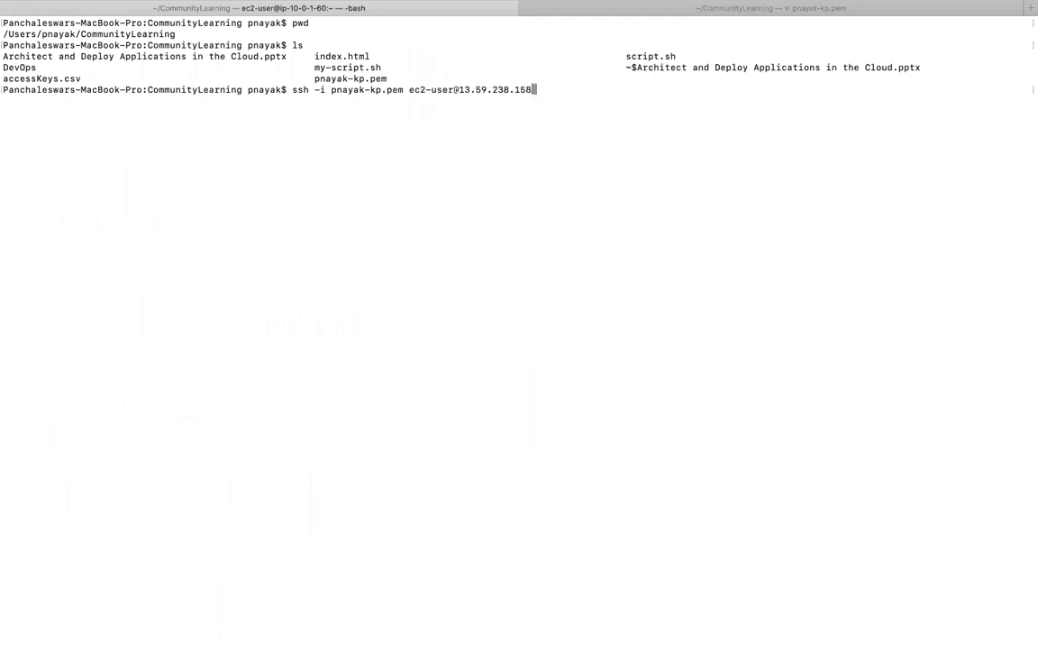
{"action": "key", "text": "Return"}
{"action": "type", "text": "yes"}
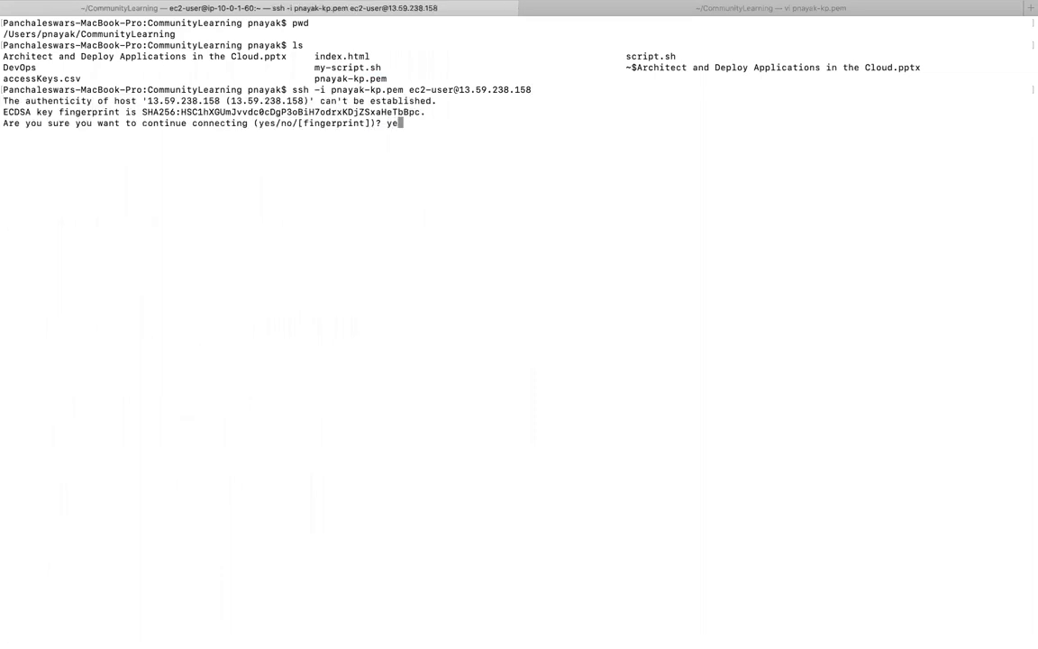
{"action": "key", "text": "Return"}
- Clear the remote session's screen and list the files in the ec2-user home directory
{"action": "type", "text": "clear"}
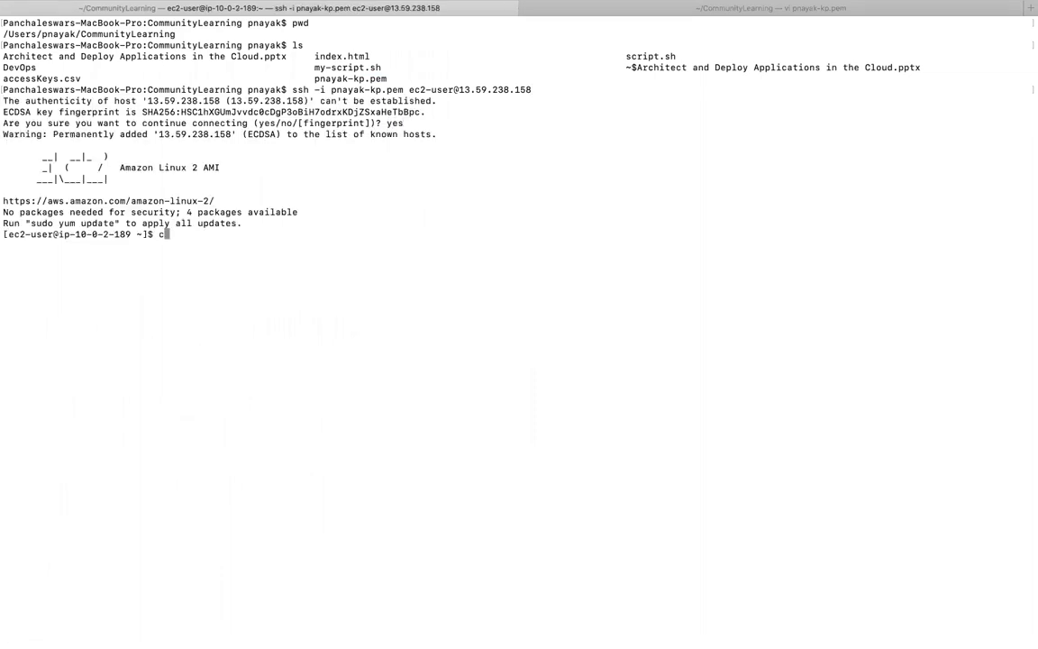
{"action": "key", "text": "Return"}
{"action": "type", "text": "ls"}
{"action": "key", "text": "Return"}
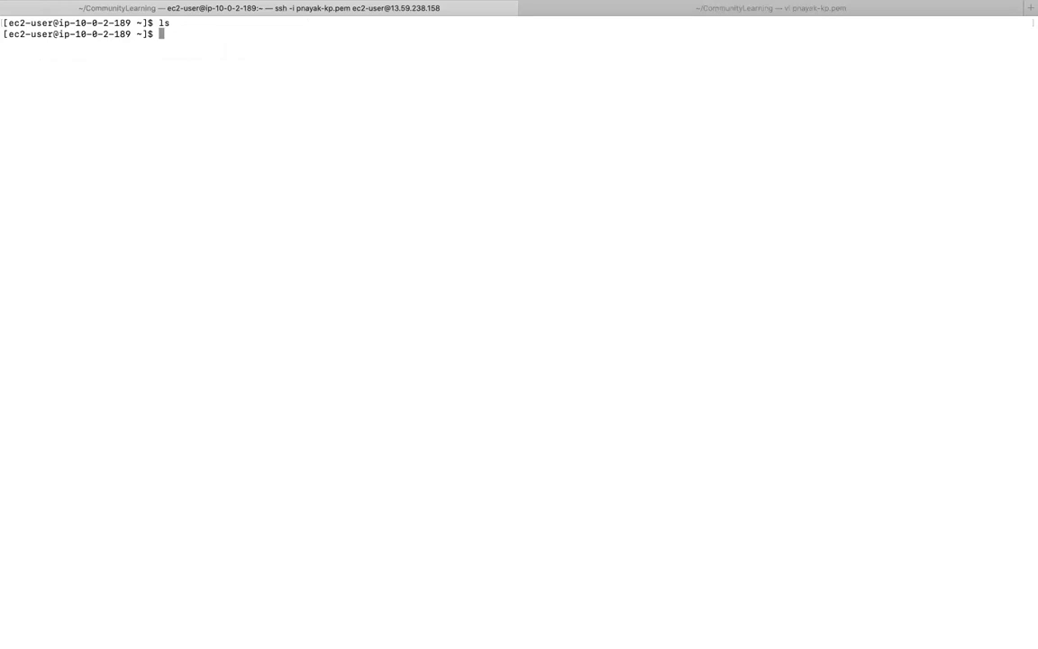
- Take the terminal out of full screen, clear the session and list the files again, and reposition the window on the desktop
{"action": "mouse_move", "coordinate": [133, 6]}
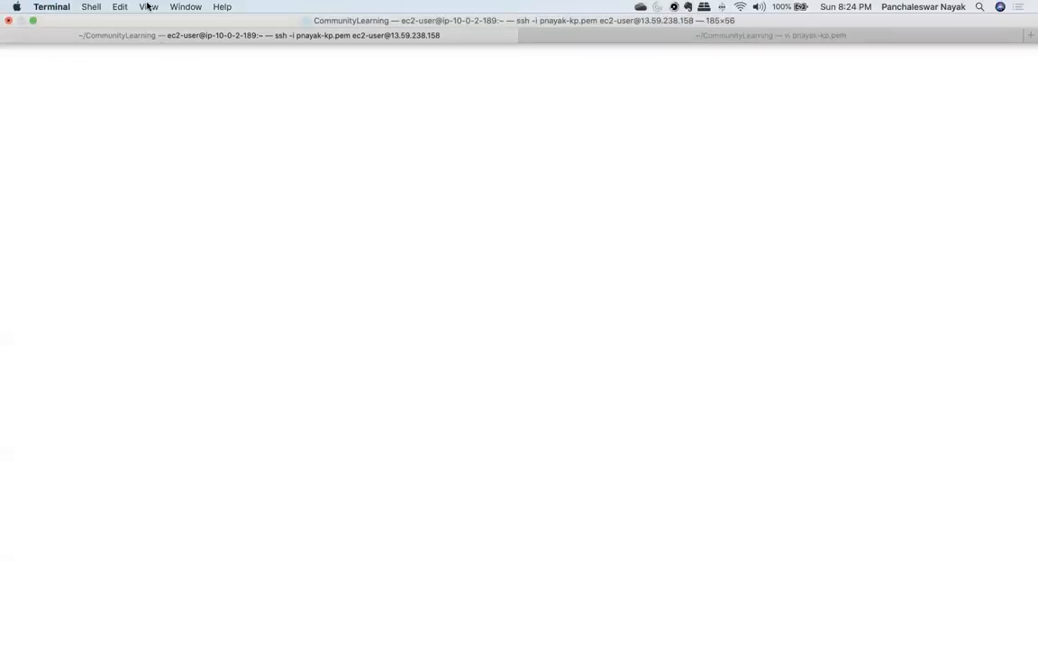
{"action": "left_click", "coordinate": [32, 21]}
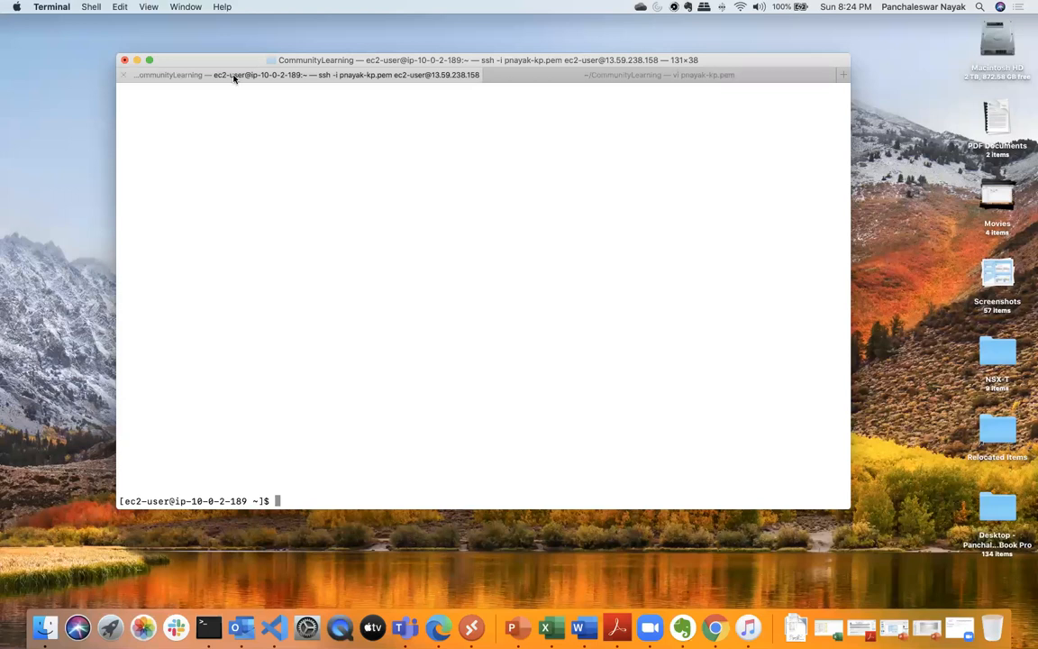
{"action": "left_click_drag", "start_coordinate": [202, 59], "coordinate": [169, 61]}
{"action": "type", "text": "clear"}
{"action": "key", "text": "Return"}
{"action": "type", "text": "ls"}
{"action": "key", "text": "Return"}
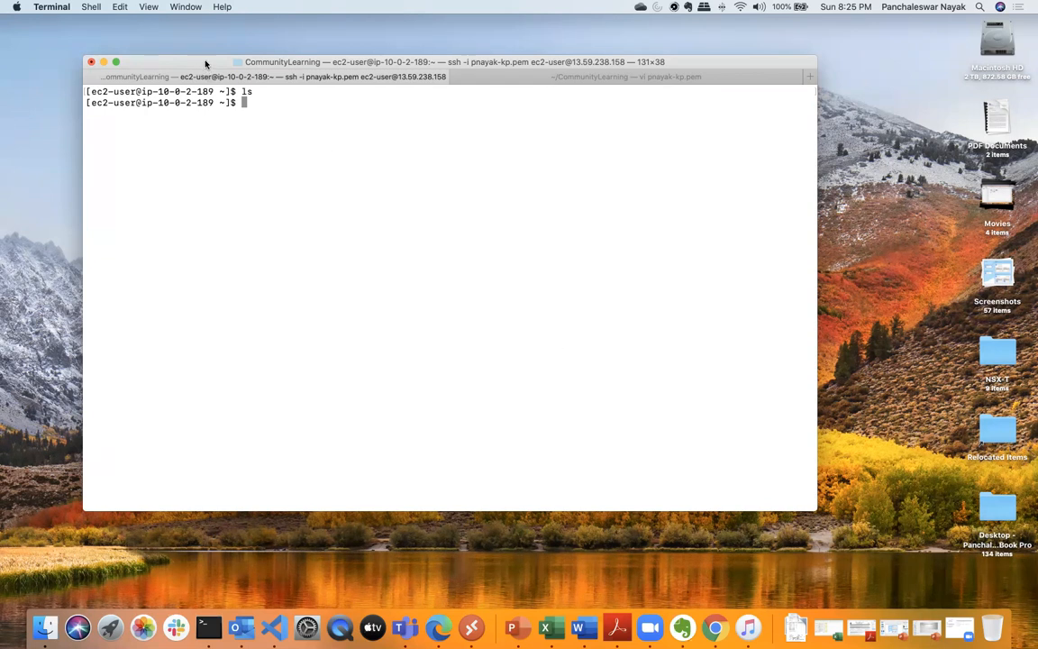
{"action": "left_click_drag", "start_coordinate": [206, 64], "coordinate": [239, 89]}
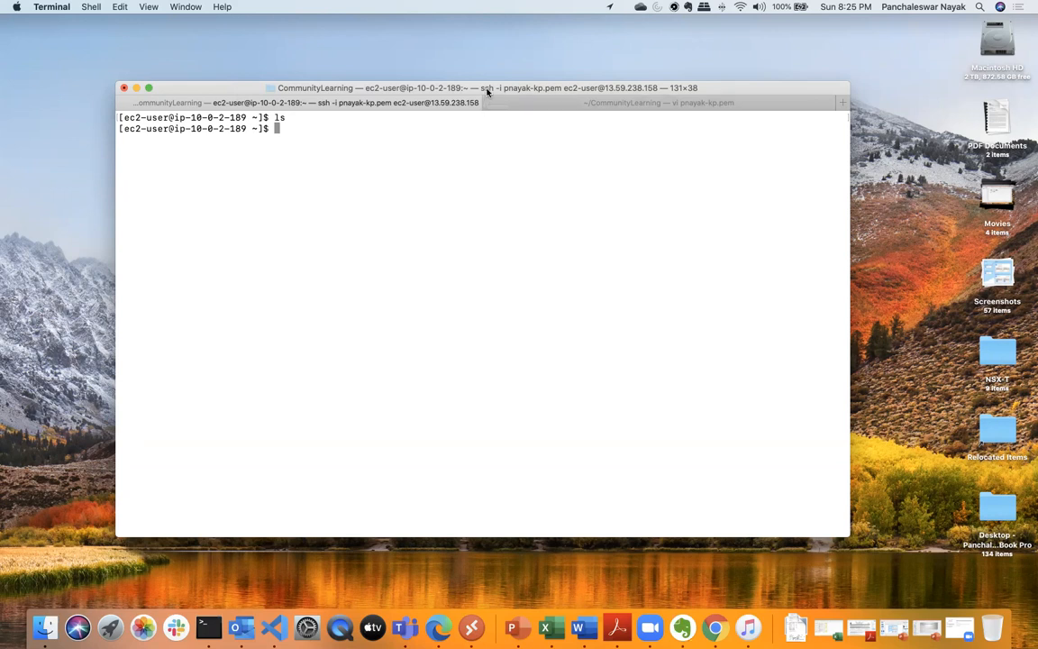
{"action": "left_click_drag", "start_coordinate": [487, 95], "coordinate": [491, 105]}
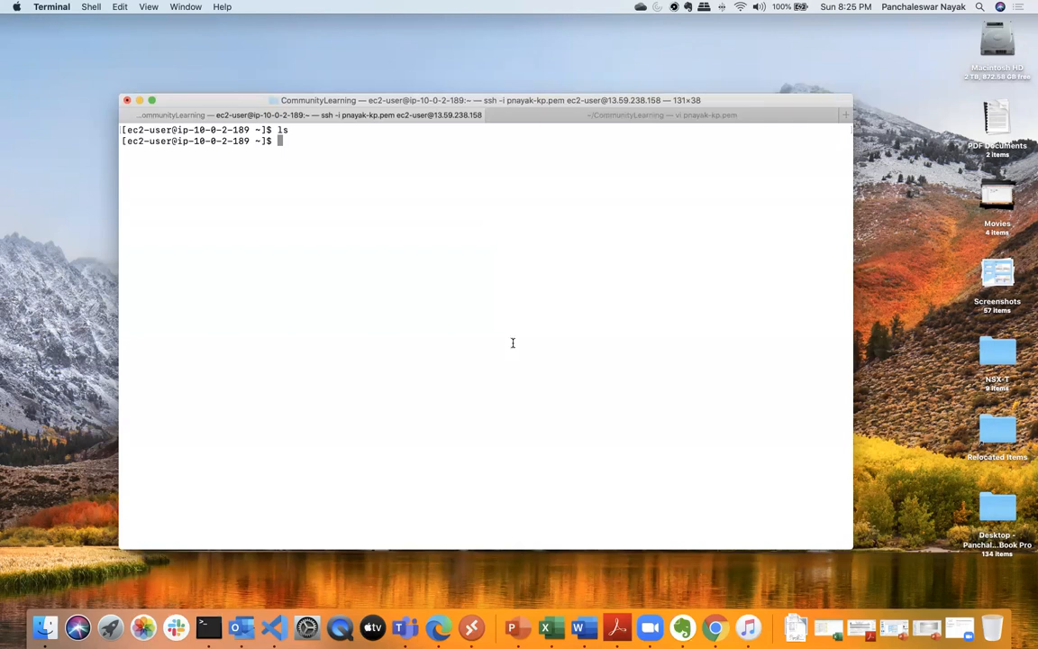
- Switch to Microsoft Edge, open the RDS database boc-test-db, and copy its endpoint address
{"action": "left_click", "coordinate": [437, 627]}
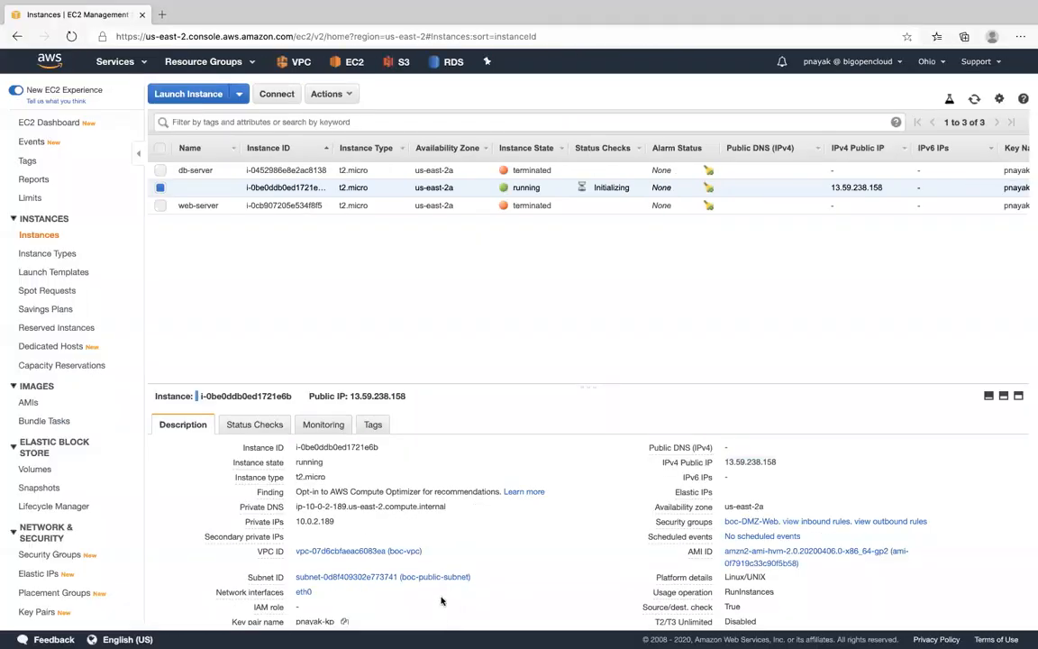
{"action": "left_click", "coordinate": [454, 66]}
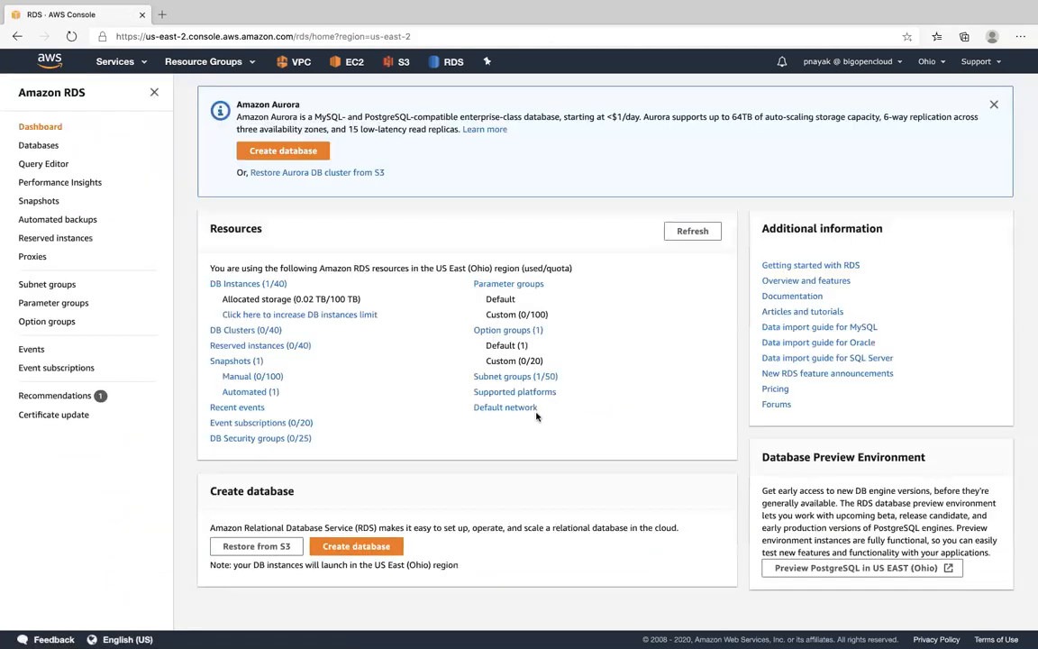
{"action": "left_click", "coordinate": [268, 285]}
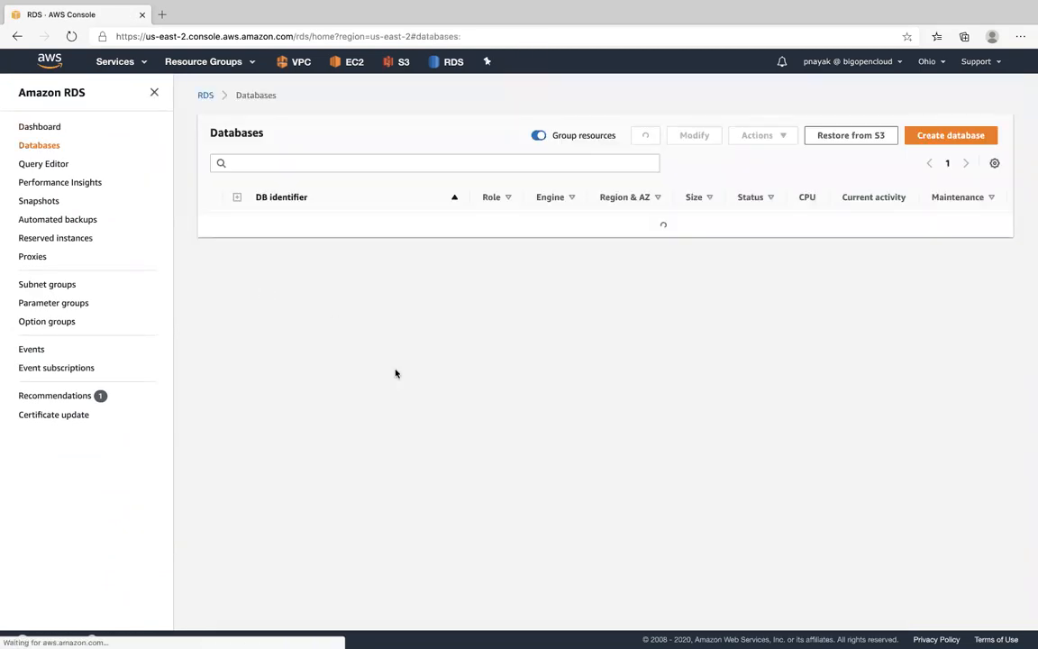
{"action": "left_click", "coordinate": [294, 225]}
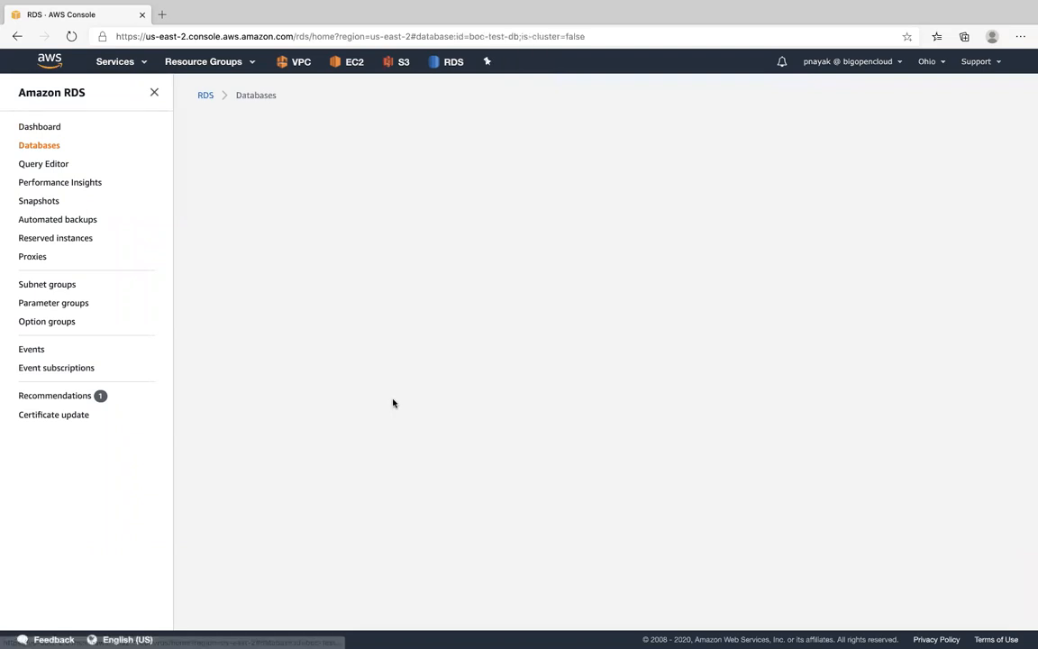
{"action": "left_click_drag", "start_coordinate": [210, 423], "coordinate": [439, 425]}
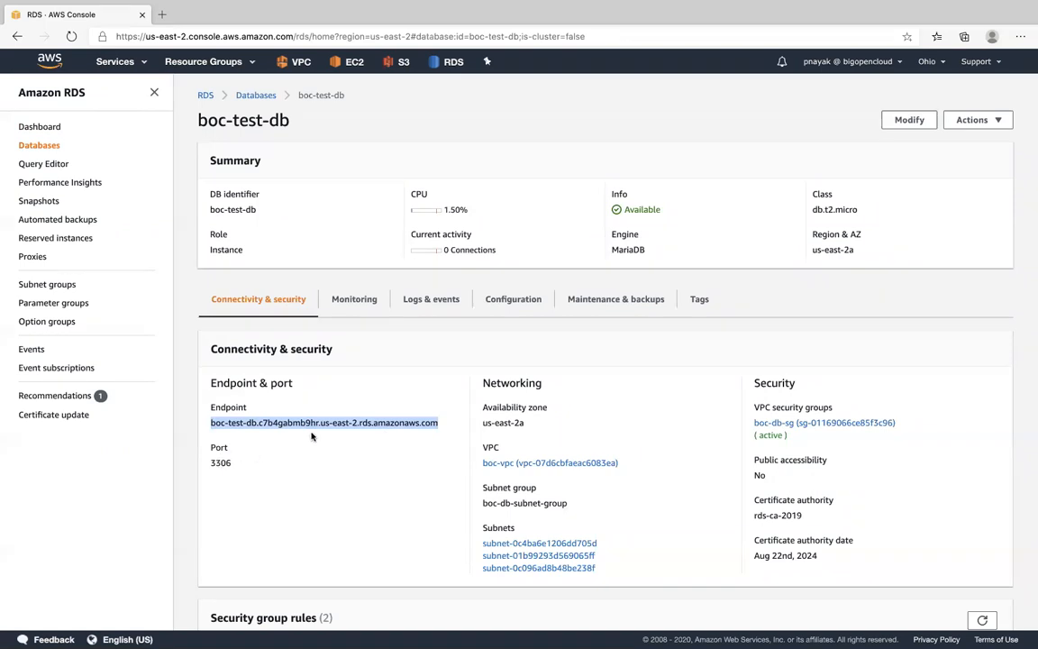
{"action": "right_click", "coordinate": [357, 422]}
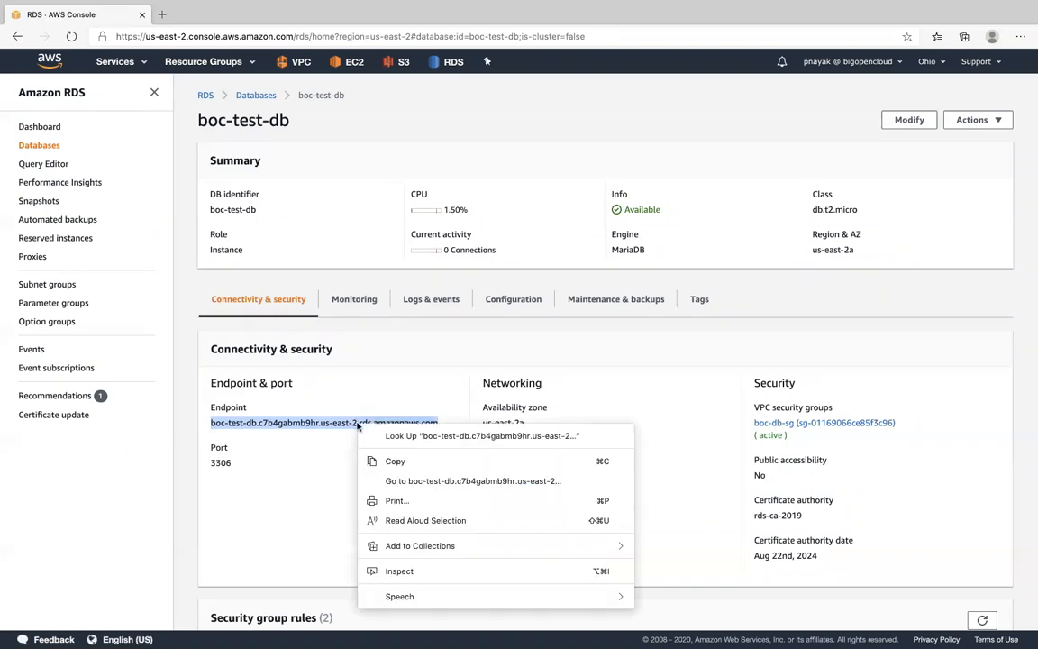
{"action": "left_click", "coordinate": [403, 462]}
- Glance at the Terminal session, return to Edge, and inspect the inbound rules of the database's security group boc-db-sg, including the MYSQL/Aurora port
{"action": "key", "text": "ctrl+Up"}
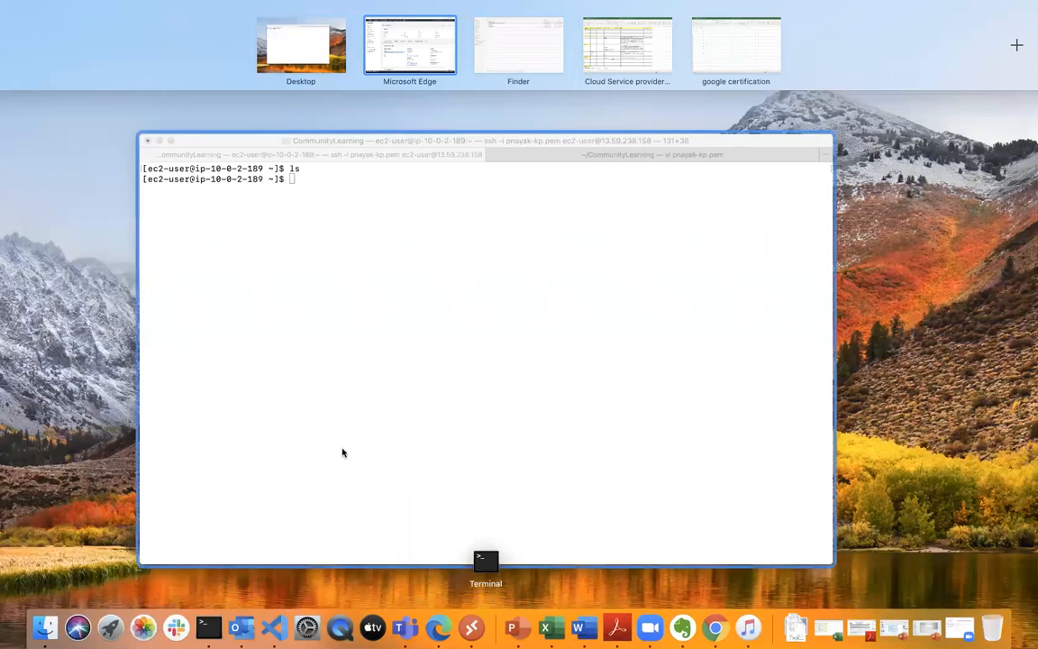
{"action": "left_click", "coordinate": [437, 622]}
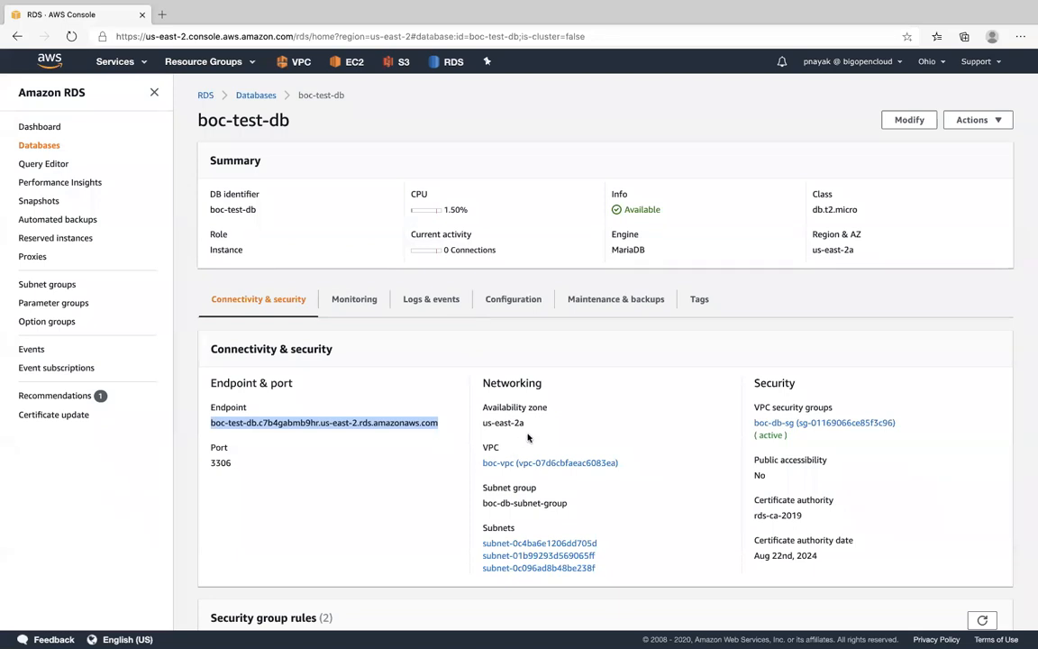
{"action": "scroll", "coordinate": [653, 496], "scroll_direction": "down", "scroll_amount": 1}
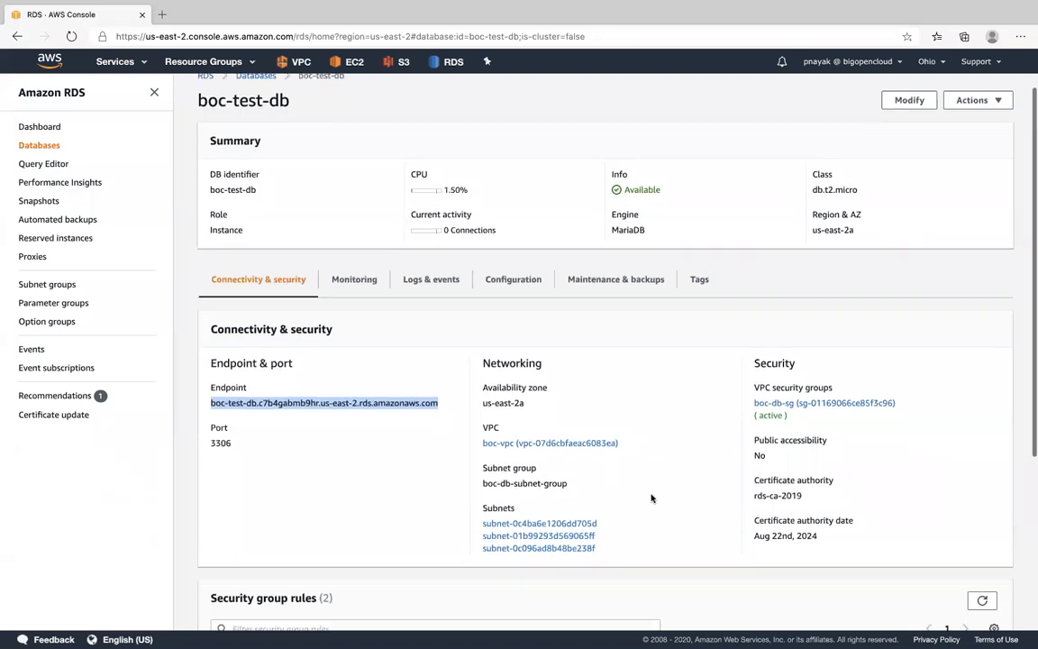
{"action": "scroll", "coordinate": [652, 499], "scroll_direction": "down", "scroll_amount": 1}
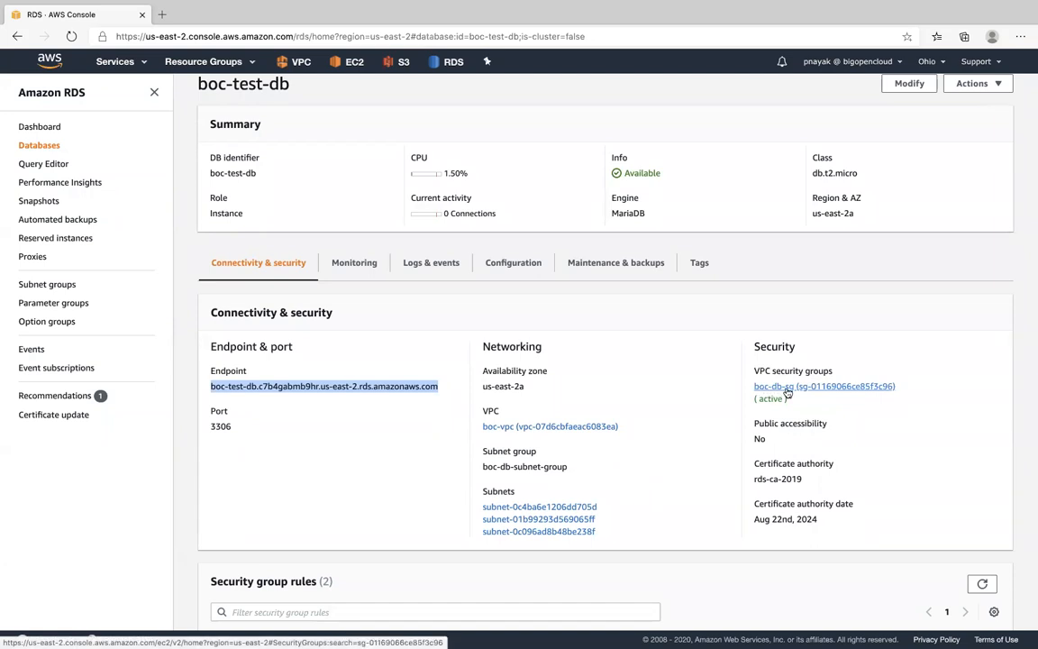
{"action": "left_click", "coordinate": [787, 390]}
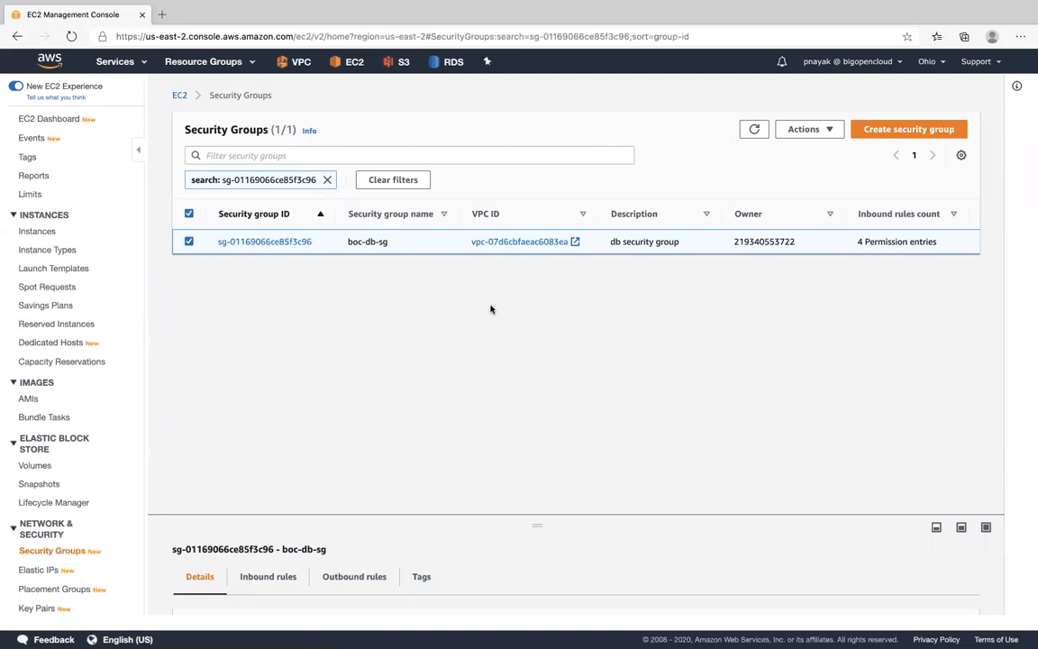
{"action": "left_click", "coordinate": [287, 241]}
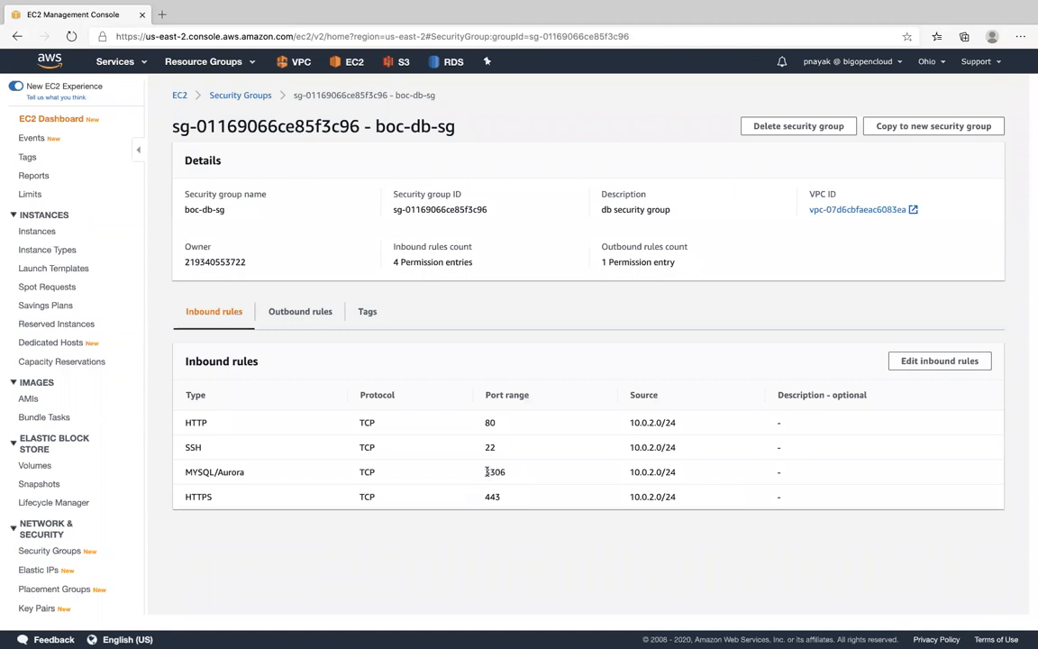
{"action": "left_click_drag", "start_coordinate": [484, 471], "coordinate": [505, 471]}
{"action": "left_click", "coordinate": [489, 447]}
{"action": "left_click_drag", "start_coordinate": [485, 471], "coordinate": [506, 474]}
{"action": "left_click", "coordinate": [541, 317]}
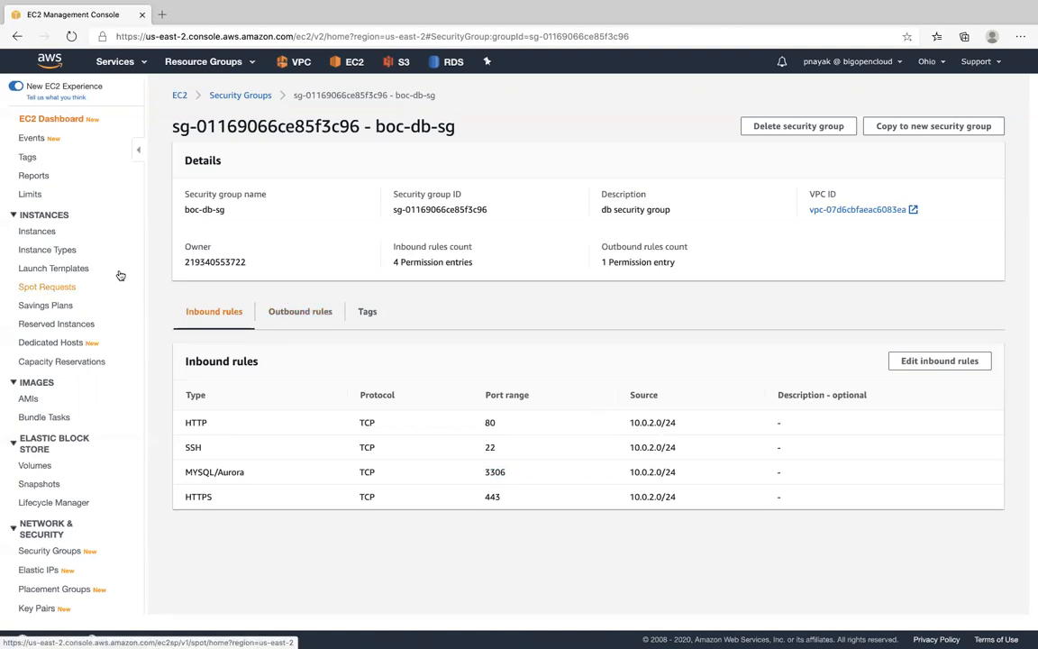
- Open boc-db-subnet-group in RDS and check the CIDR block of its us-east-2a subnet
{"action": "left_click", "coordinate": [143, 63]}
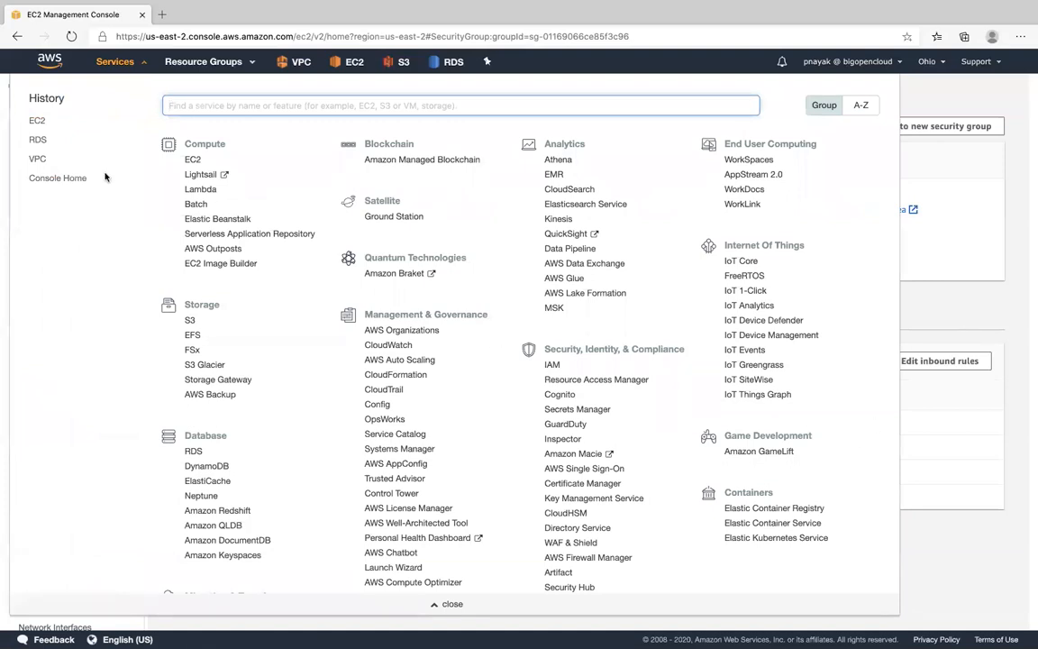
{"action": "left_click", "coordinate": [40, 141]}
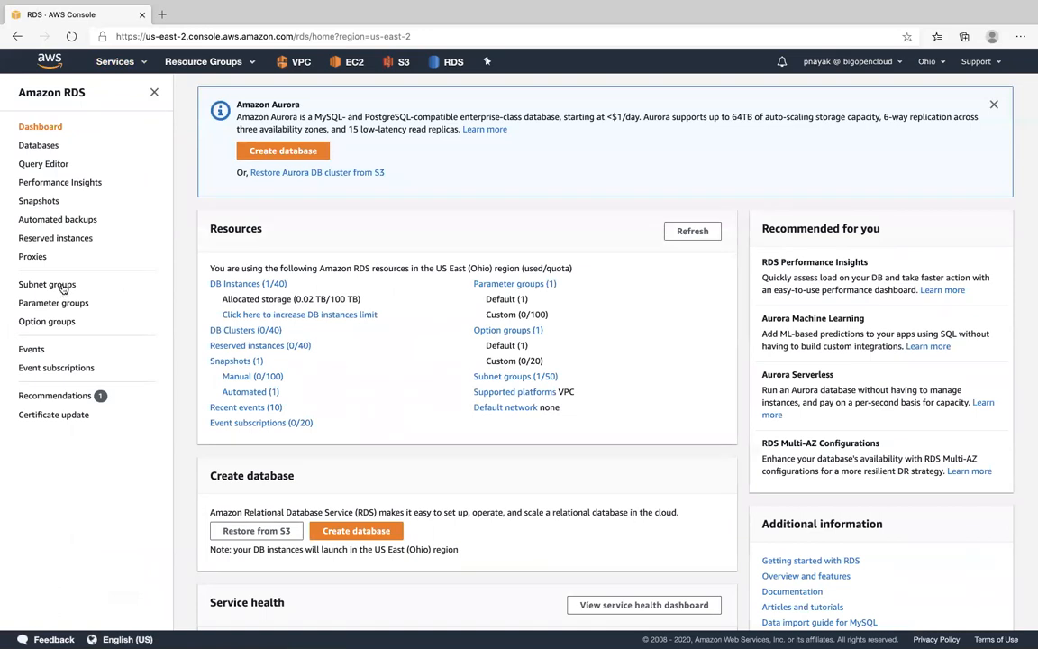
{"action": "left_click", "coordinate": [56, 284]}
{"action": "left_click", "coordinate": [296, 226]}
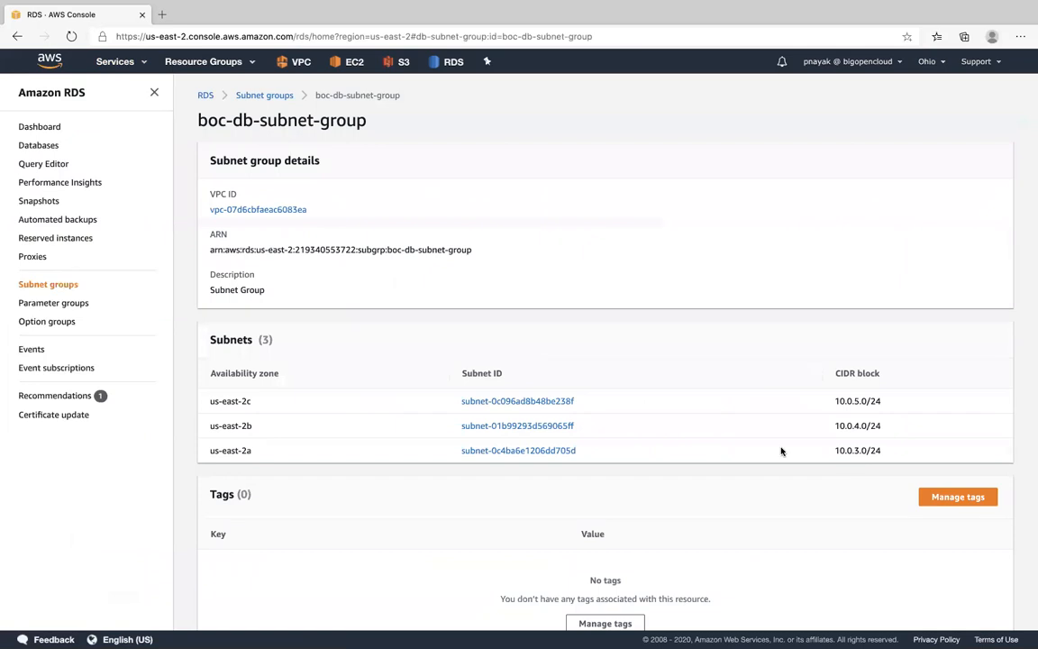
{"action": "left_click_drag", "start_coordinate": [208, 451], "coordinate": [259, 452]}
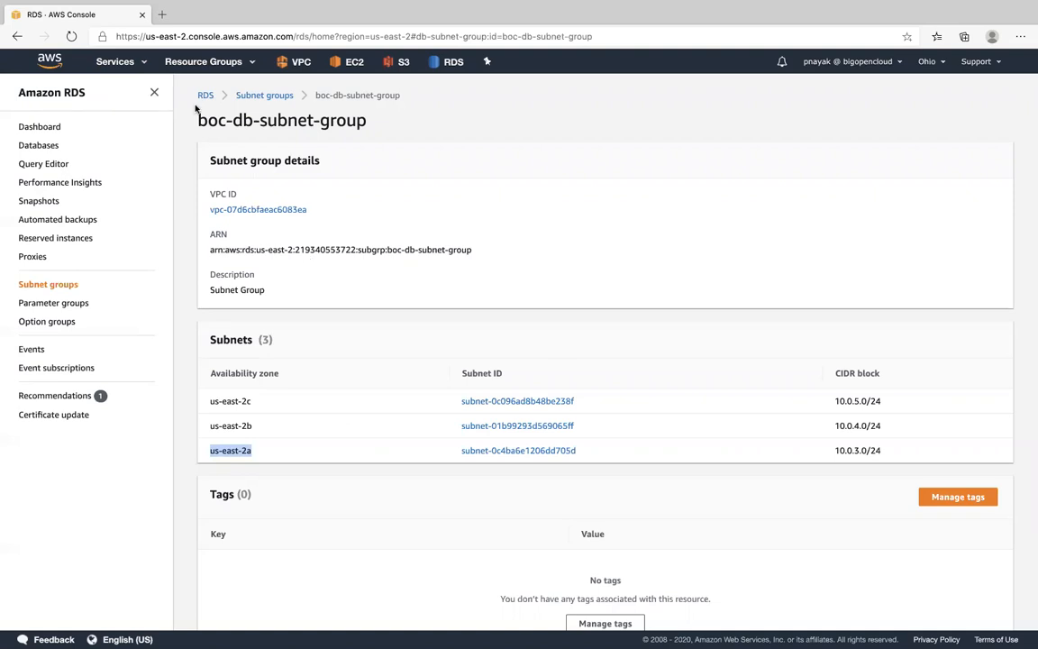
- Go back to the EC2 security groups and open the inbound rules of boc-db-sg for editing
{"action": "left_click", "coordinate": [131, 62]}
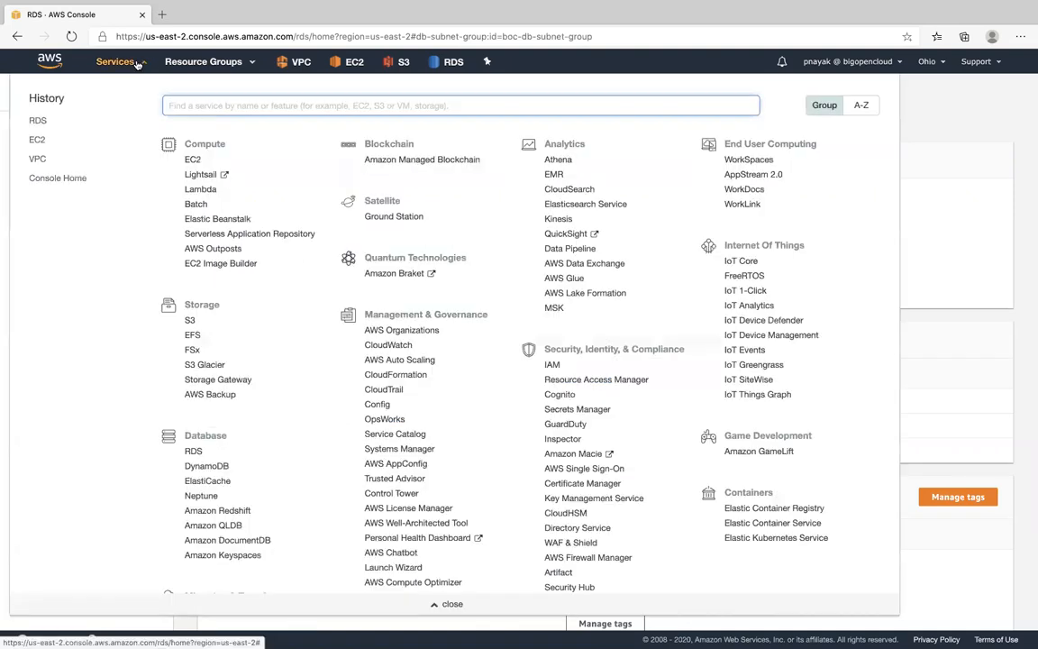
{"action": "left_click", "coordinate": [194, 62]}
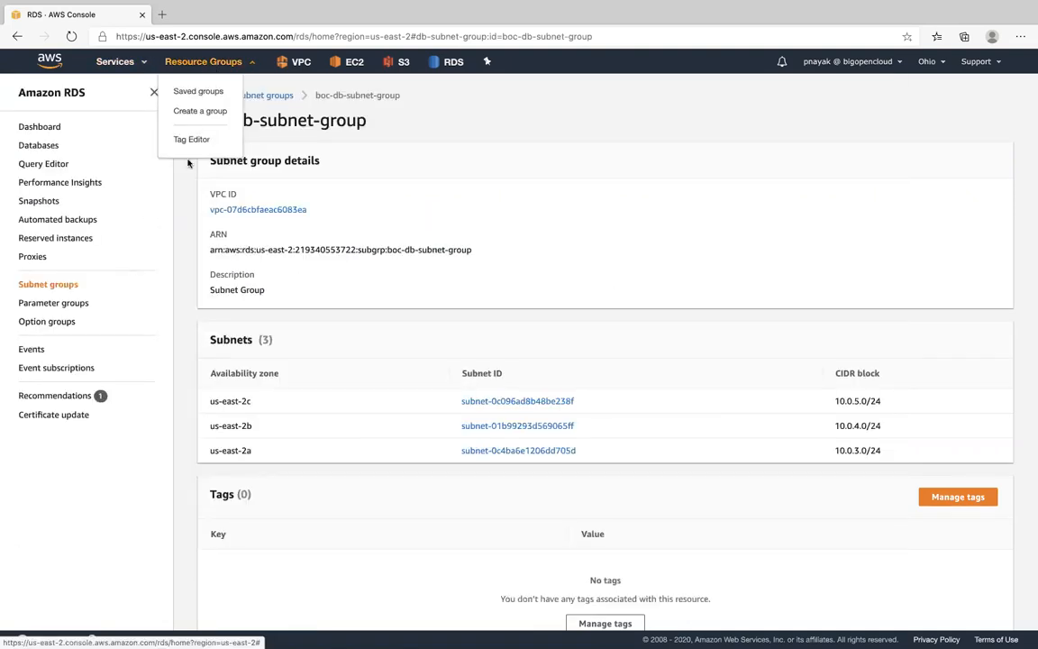
{"action": "left_click", "coordinate": [127, 66]}
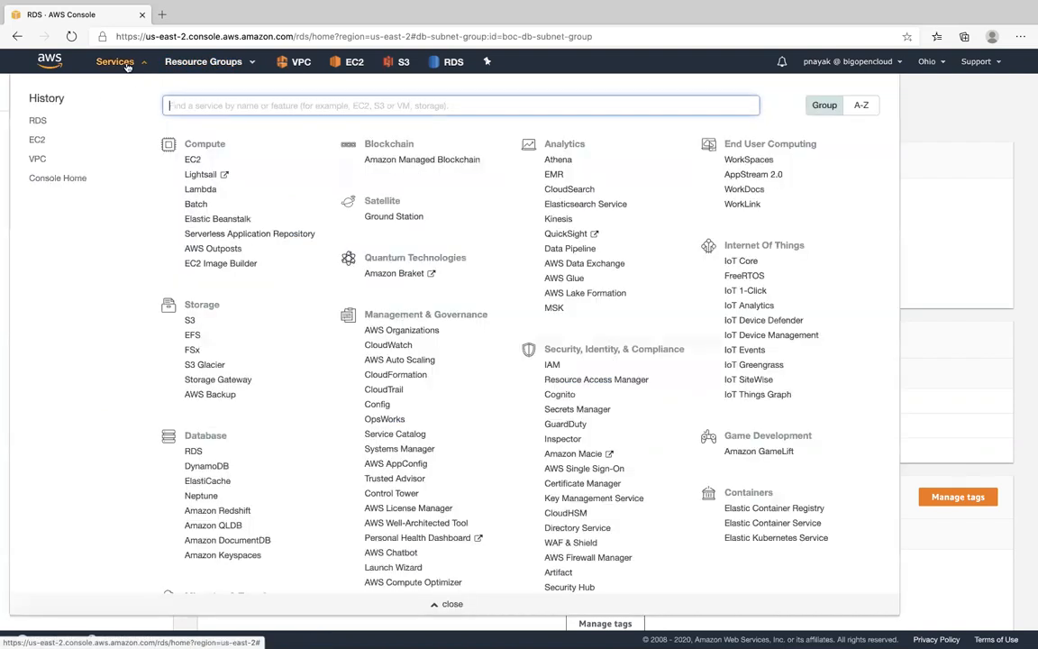
{"action": "left_click", "coordinate": [36, 137]}
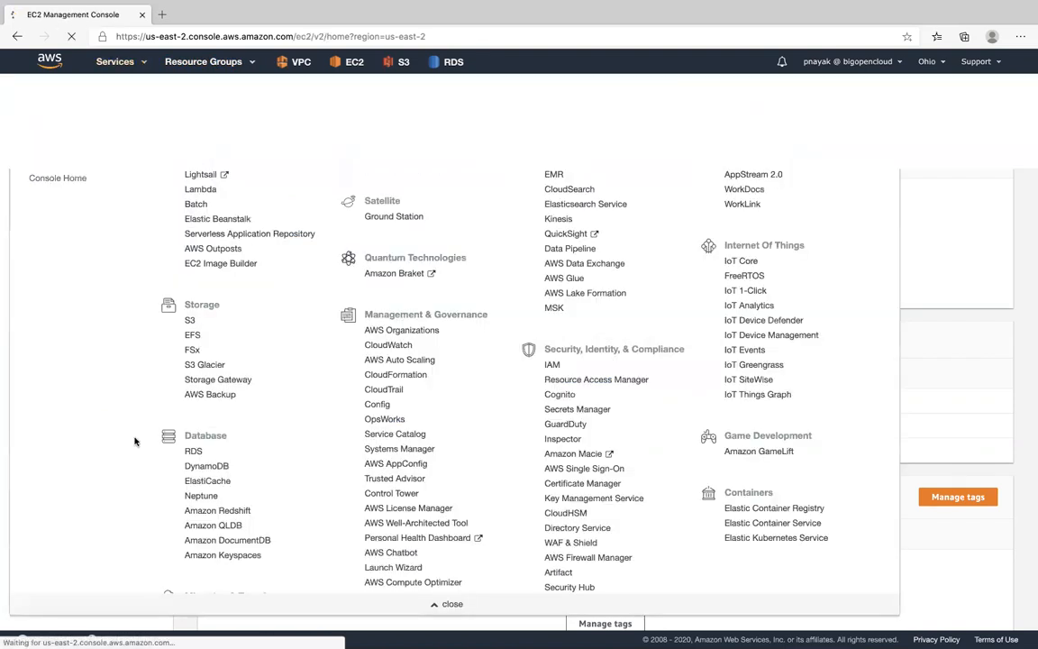
{"action": "left_click", "coordinate": [100, 551]}
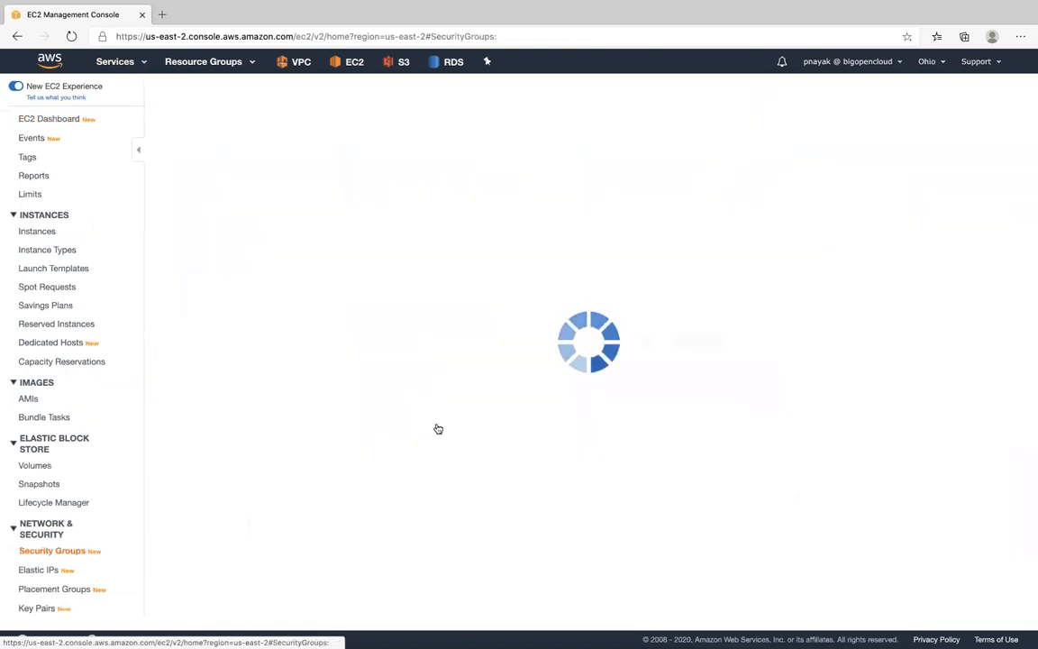
{"action": "left_click", "coordinate": [267, 241]}
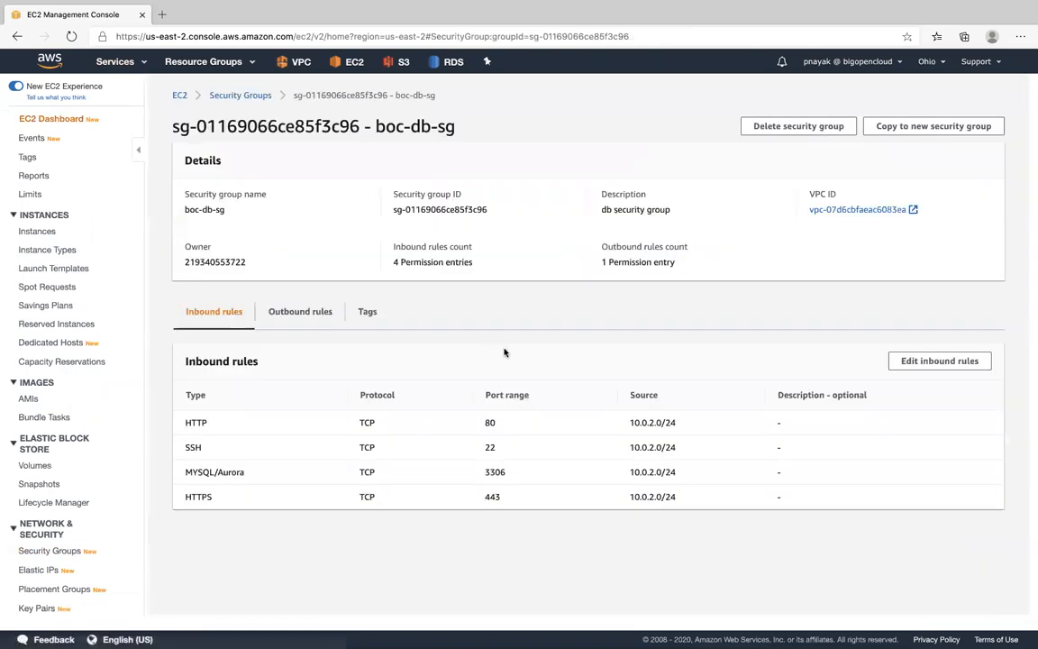
{"action": "left_click_drag", "start_coordinate": [186, 209], "coordinate": [226, 211]}
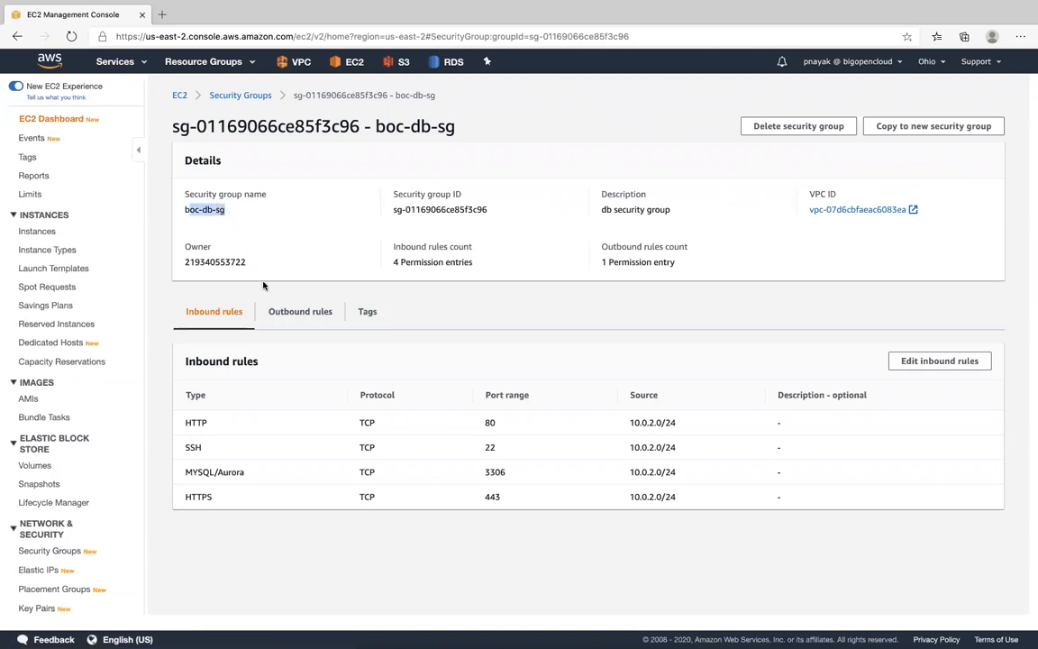
{"action": "left_click", "coordinate": [940, 364]}
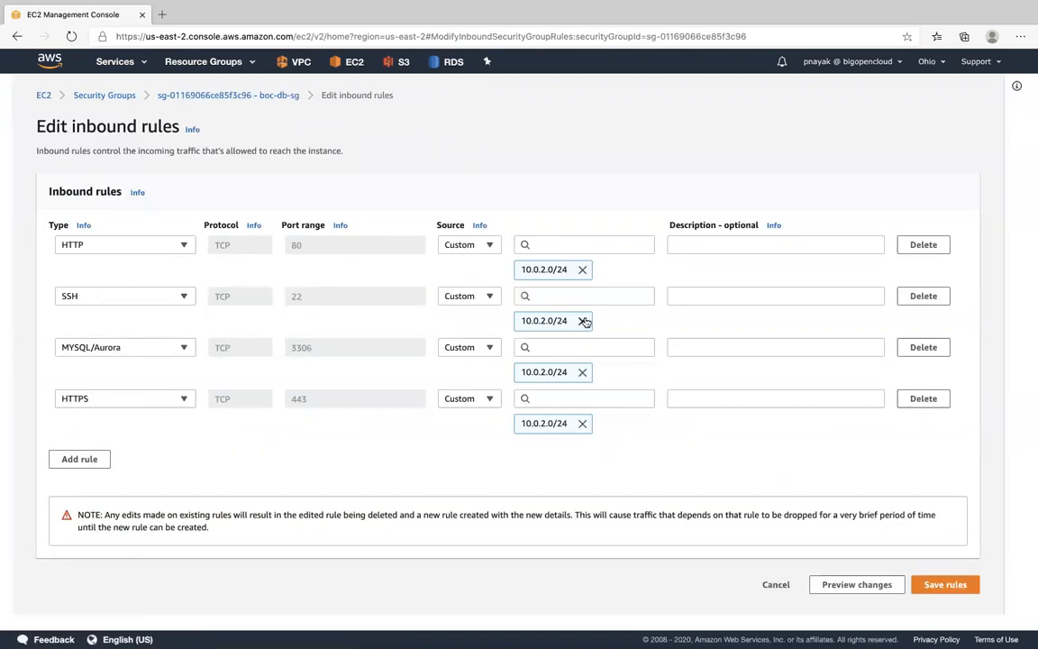
- Replace the HTTP rule's source with 10.0.3.0/24 and copy that CIDR block for reuse
{"action": "left_click", "coordinate": [577, 247]}
{"action": "type", "text": "10"}
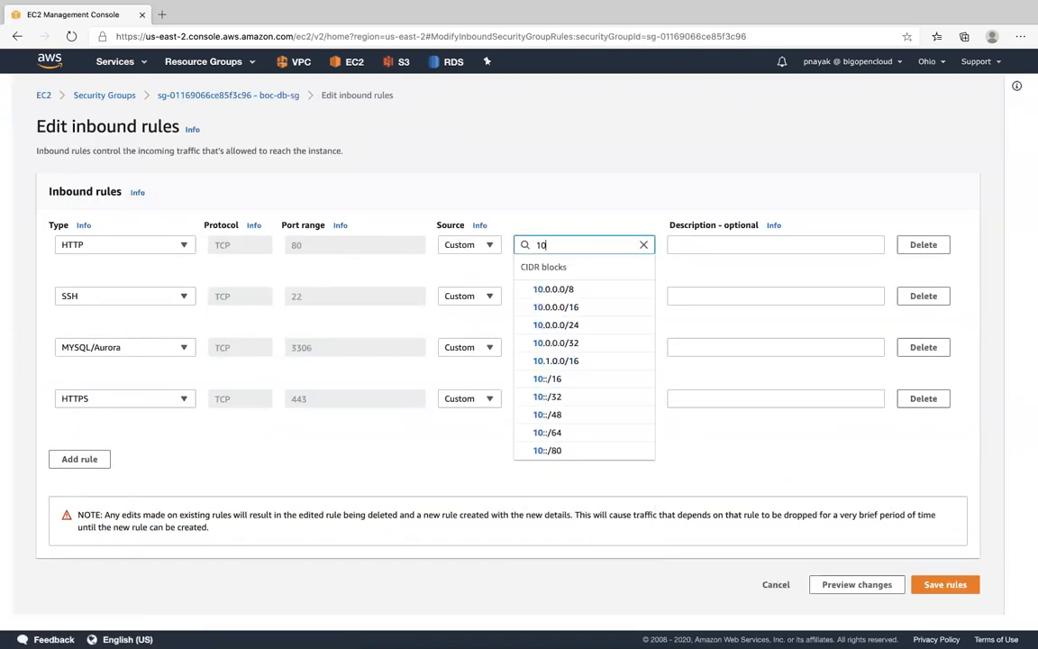
{"action": "type", "text": "0"}
{"action": "key", "text": "BackSpace"}
{"action": "type", "text": ".0."}
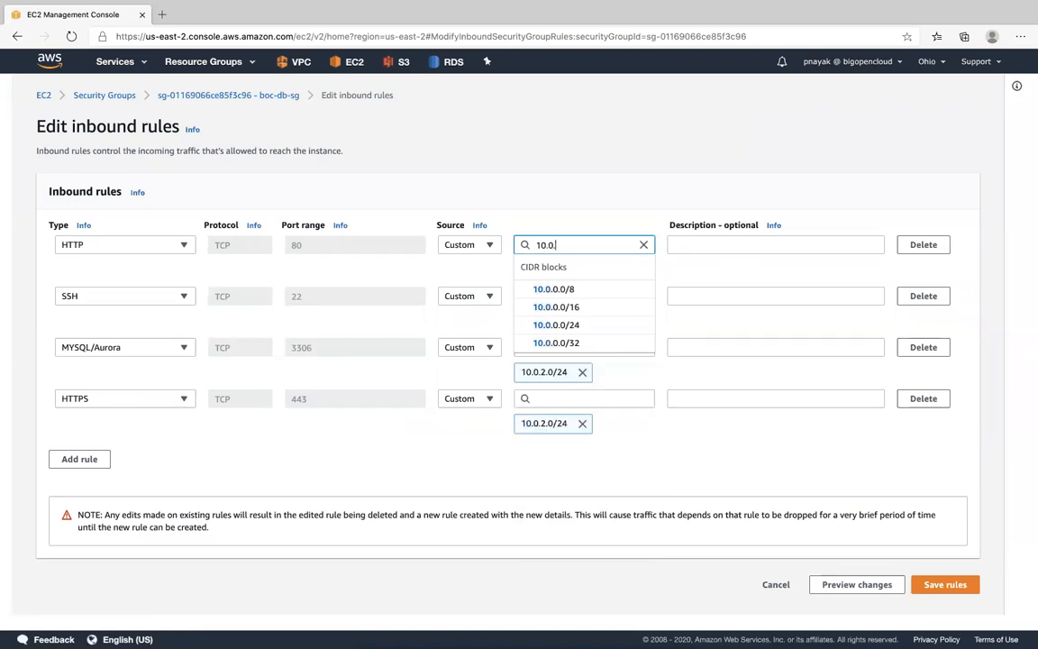
{"action": "type", "text": "3.0/24"}
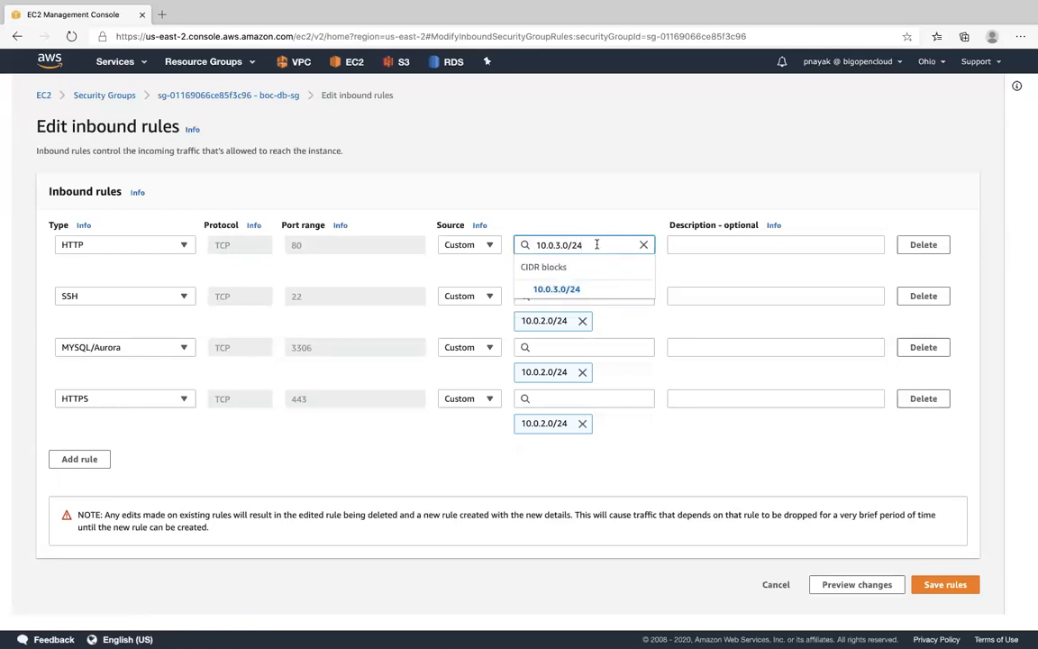
{"action": "left_click_drag", "start_coordinate": [596, 245], "coordinate": [524, 245]}
{"action": "key", "text": "ctrl+c"}
{"action": "left_click", "coordinate": [556, 289]}
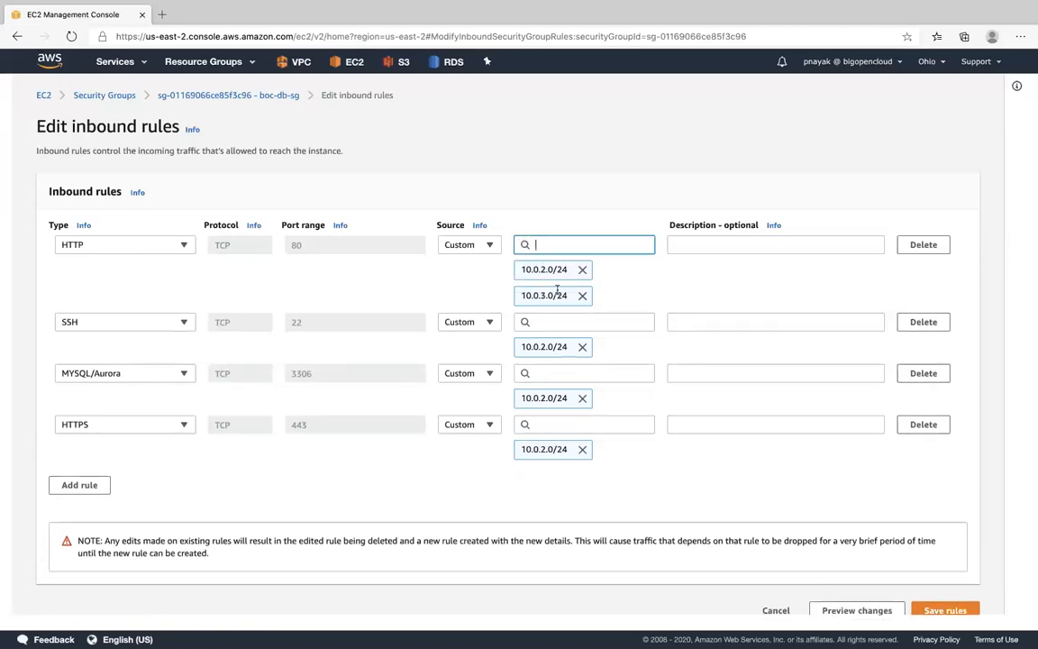
{"action": "left_click", "coordinate": [582, 269]}
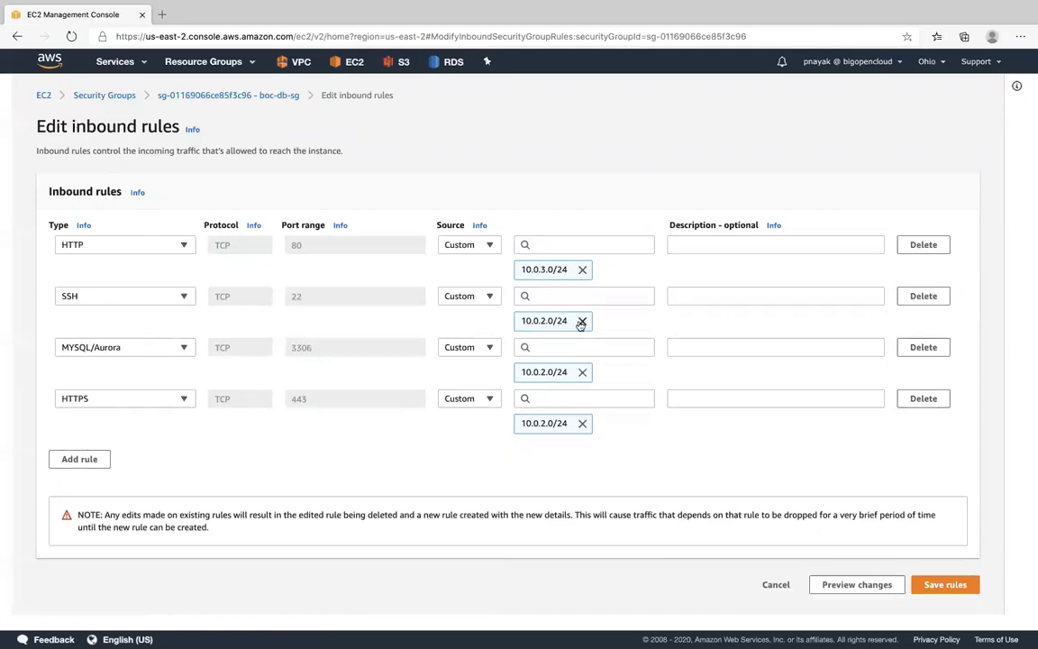
- Remove the 10.0.2.0/24 source from the SSH, MYSQL/Aurora and HTTPS rules
{"action": "left_click", "coordinate": [582, 321]}
{"action": "left_click", "coordinate": [582, 346]}
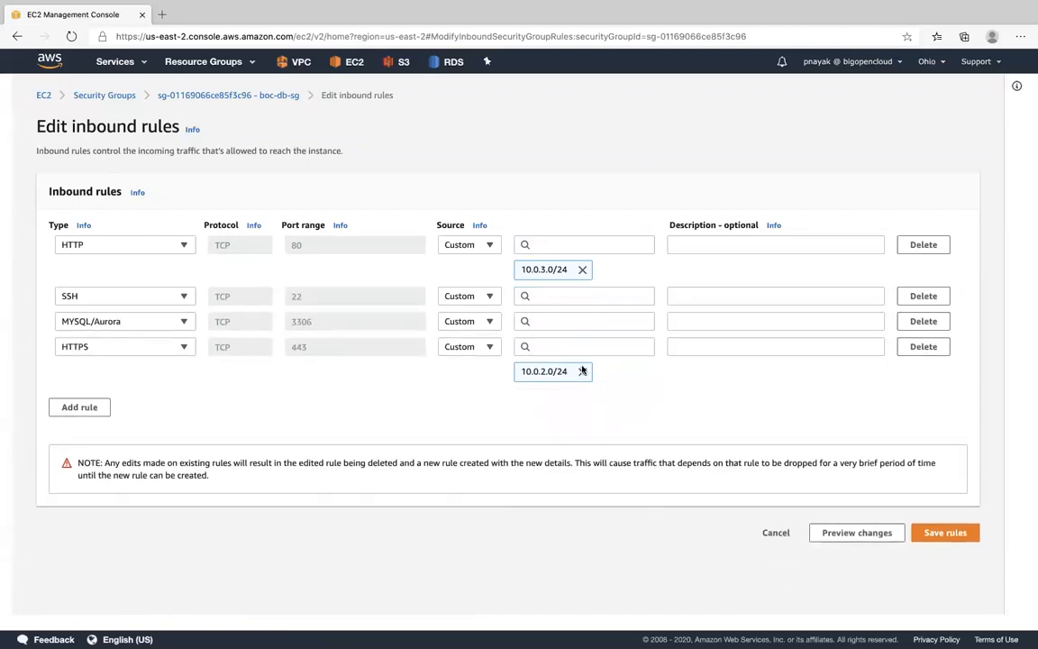
{"action": "left_click", "coordinate": [582, 372]}
- Add 10.0.3.0/24 as the source of the SSH and MYSQL/Aurora rules
{"action": "left_click", "coordinate": [568, 295]}
{"action": "key", "text": "ctrl+v"}
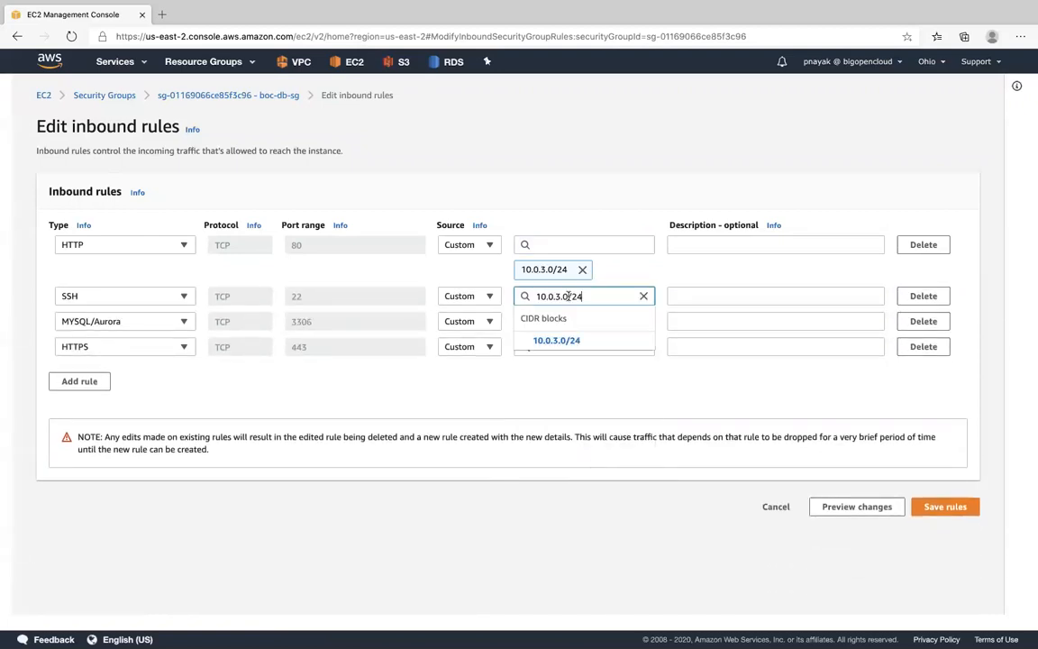
{"action": "left_click", "coordinate": [556, 341]}
{"action": "left_click", "coordinate": [556, 346]}
{"action": "key", "text": "ctrl+v"}
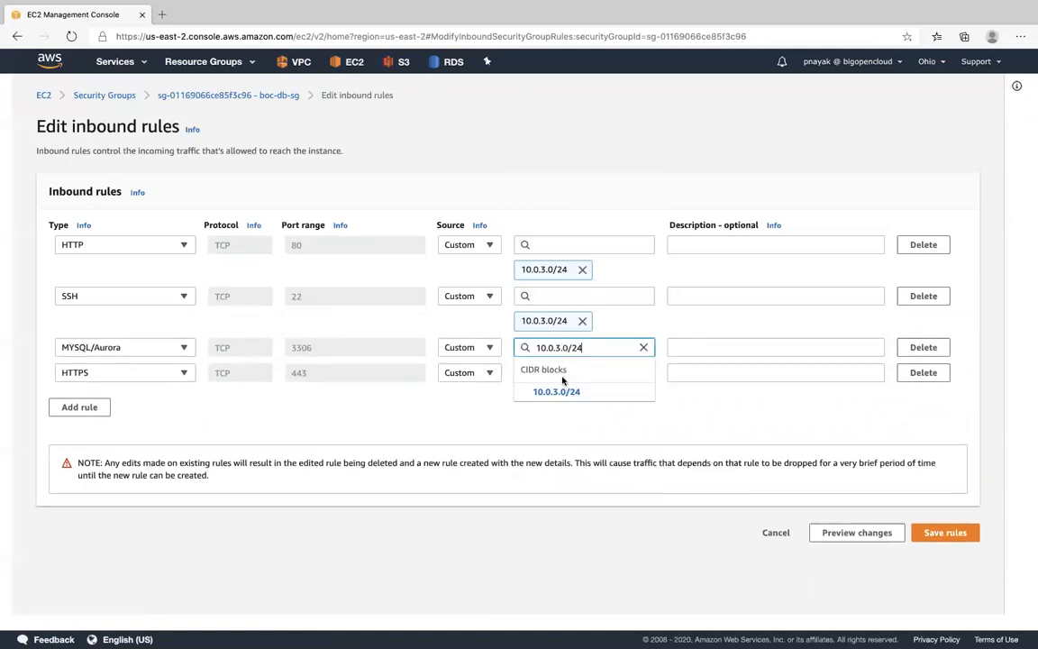
{"action": "left_click", "coordinate": [558, 392]}
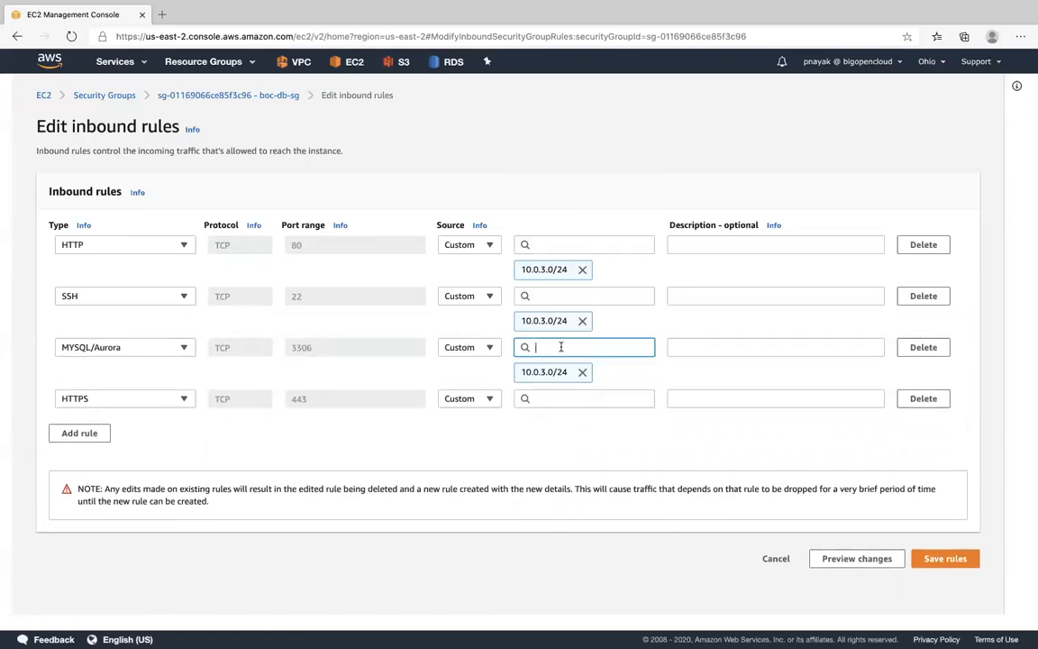
- Set 10.0.3.0/24 as the source of the MYSQL/Aurora and HTTPS rules and save the inbound rules
{"action": "key", "text": "ctrl+v"}
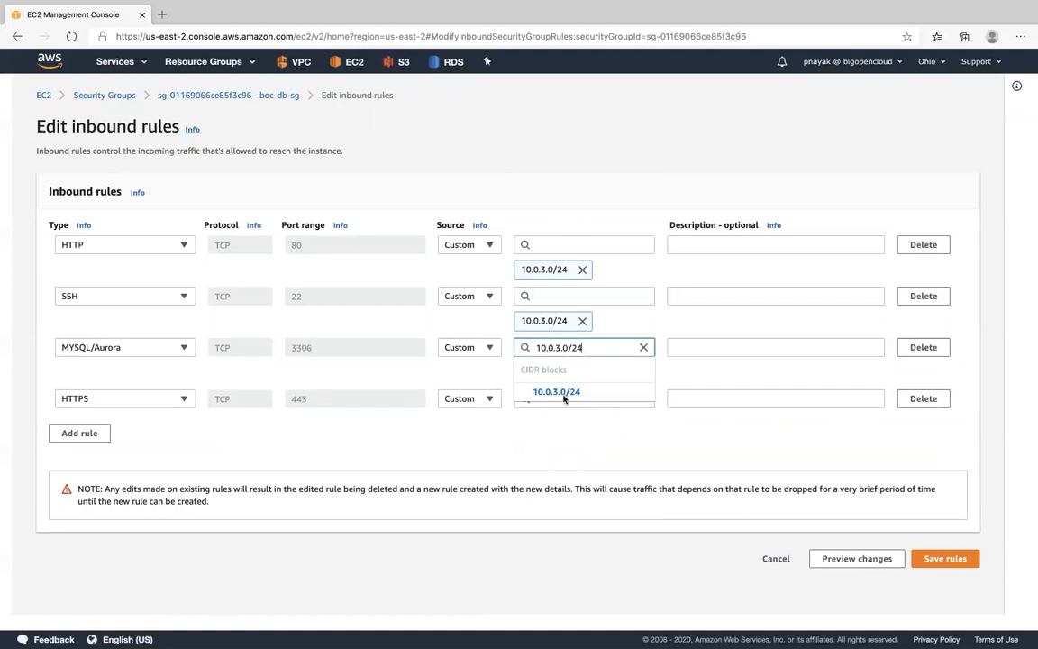
{"action": "left_click", "coordinate": [557, 392]}
{"action": "left_click", "coordinate": [556, 399]}
{"action": "key", "text": "ctrl+v"}
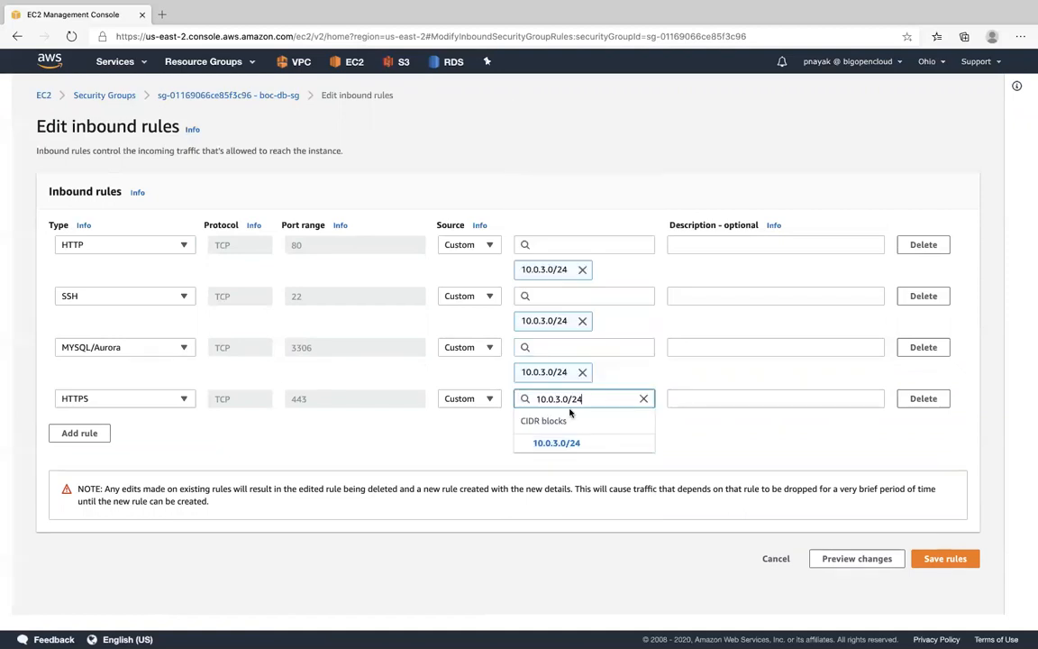
{"action": "left_click", "coordinate": [556, 443]}
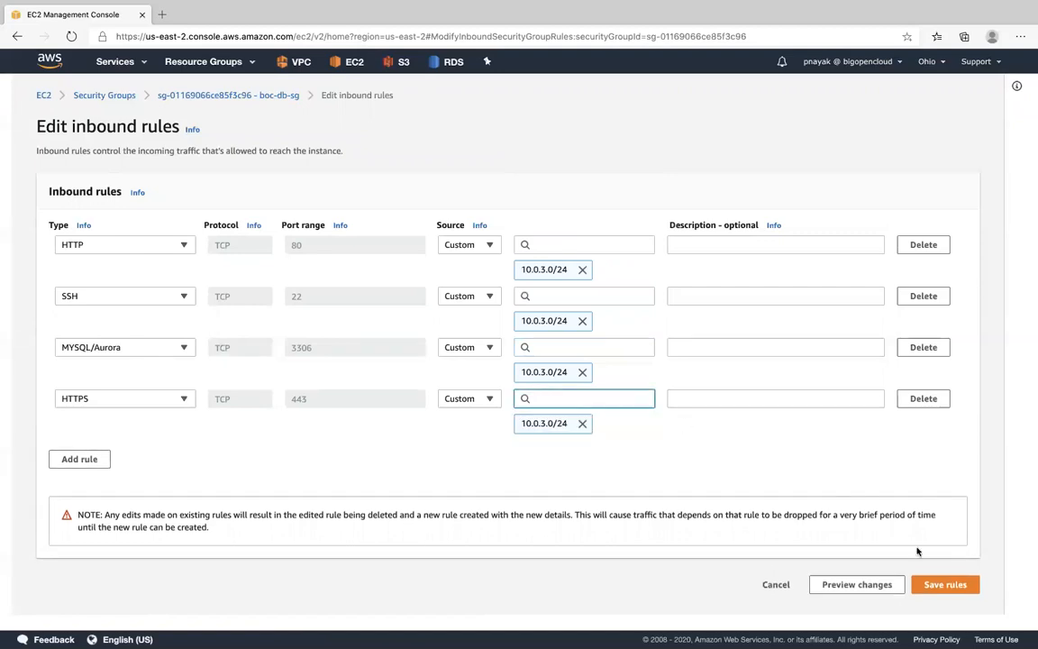
{"action": "left_click", "coordinate": [937, 586]}
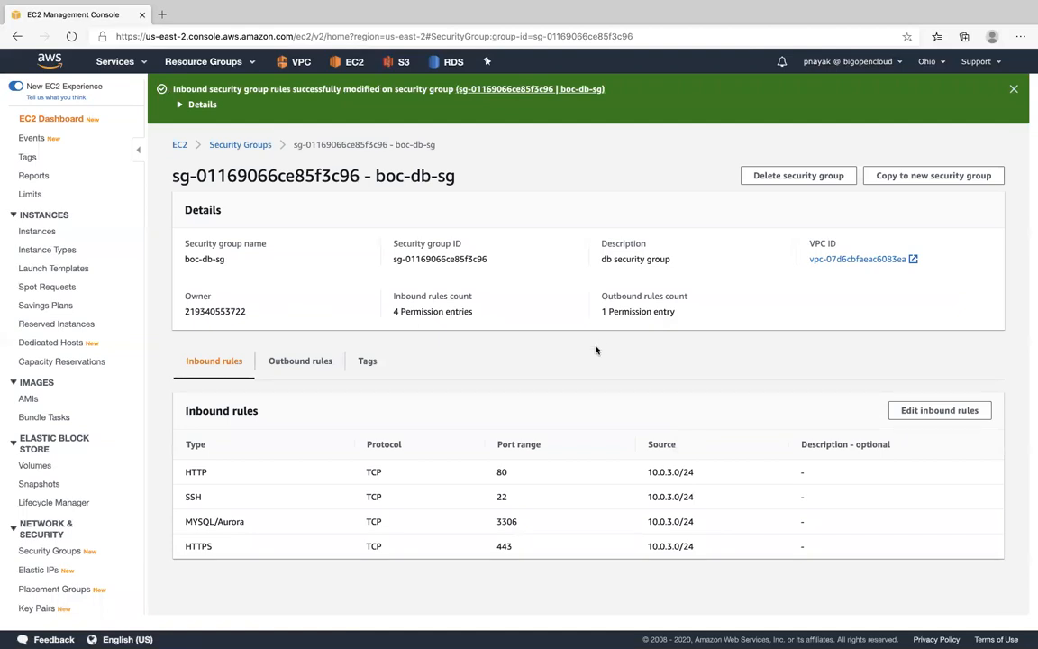
- Reopen the boc-db-sg security group and review the sources of its inbound rules
{"action": "left_click", "coordinate": [257, 145]}
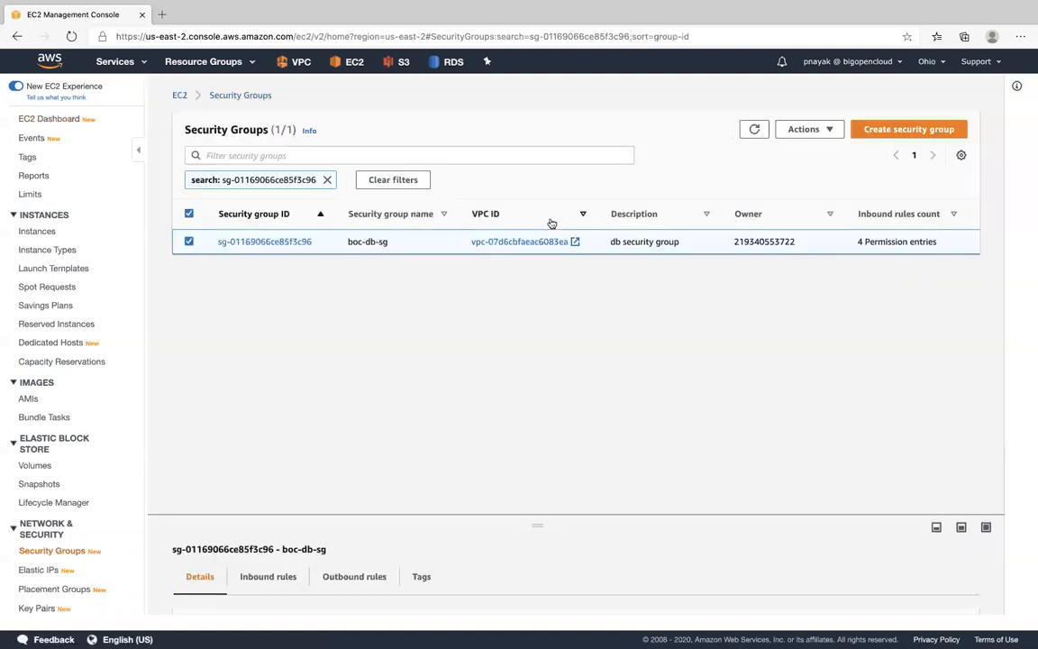
{"action": "left_click", "coordinate": [300, 242]}
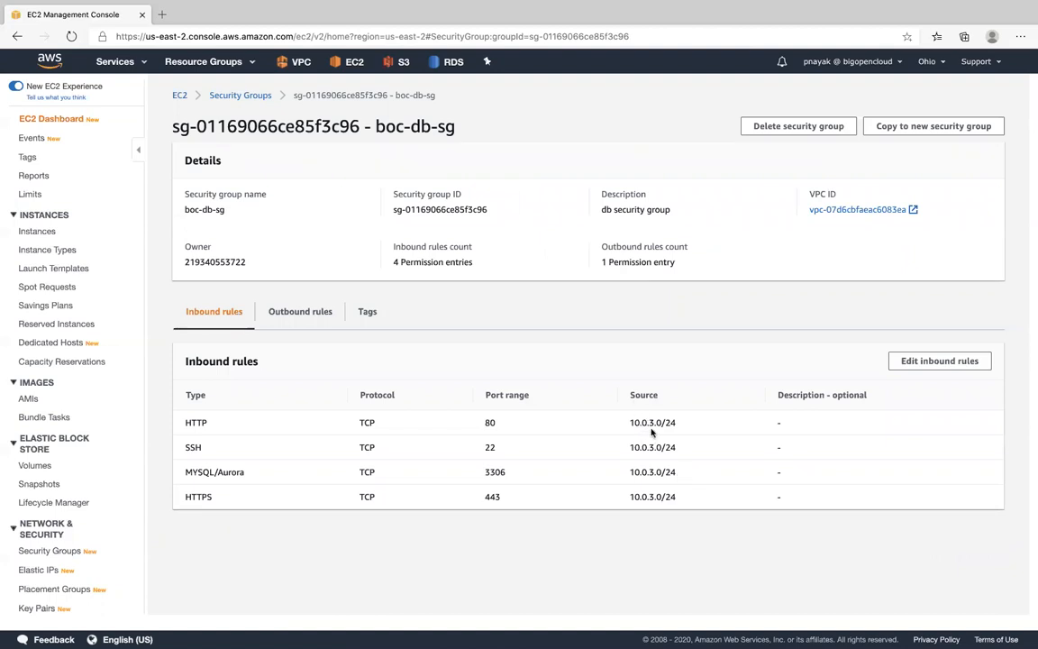
{"action": "left_click", "coordinate": [939, 361]}
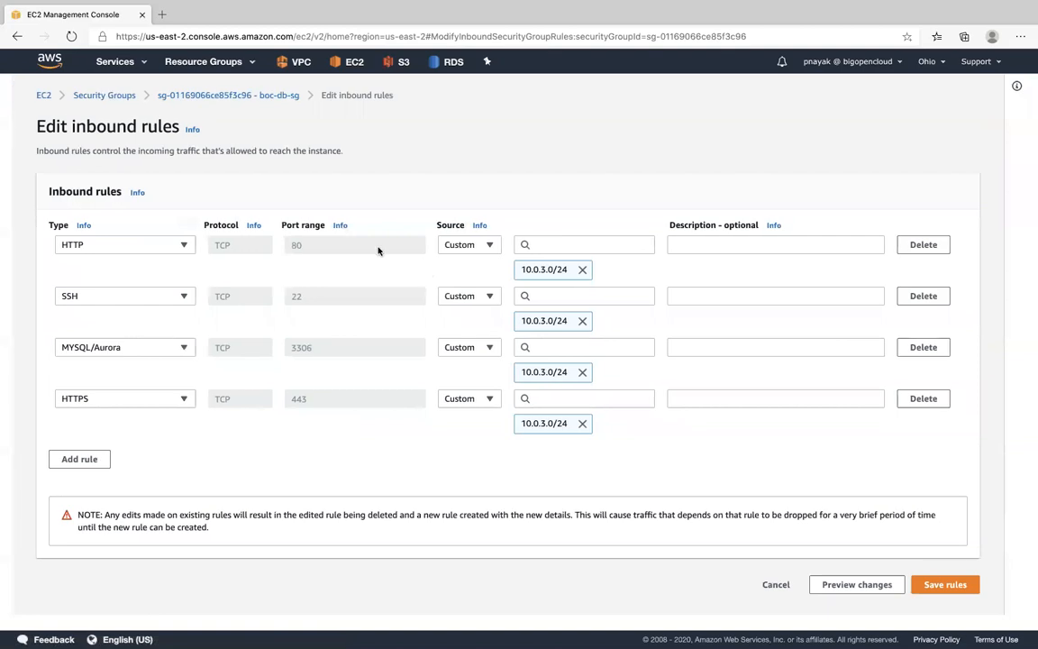
- Open the running EC2 instance's details and check its private IP address
{"action": "left_click", "coordinate": [131, 67]}
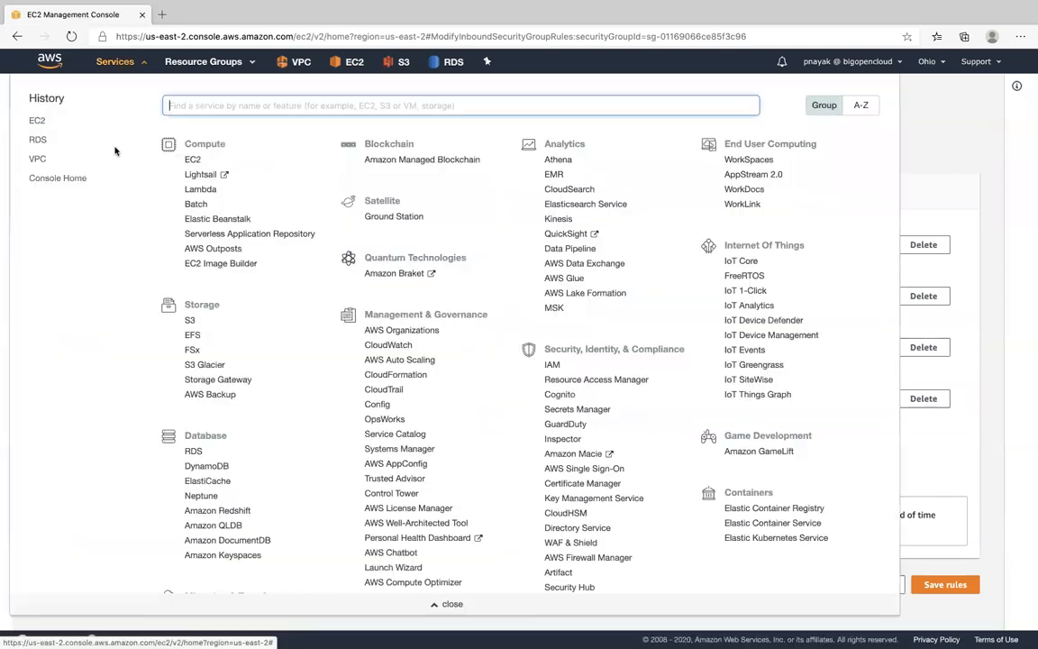
{"action": "left_click", "coordinate": [37, 122]}
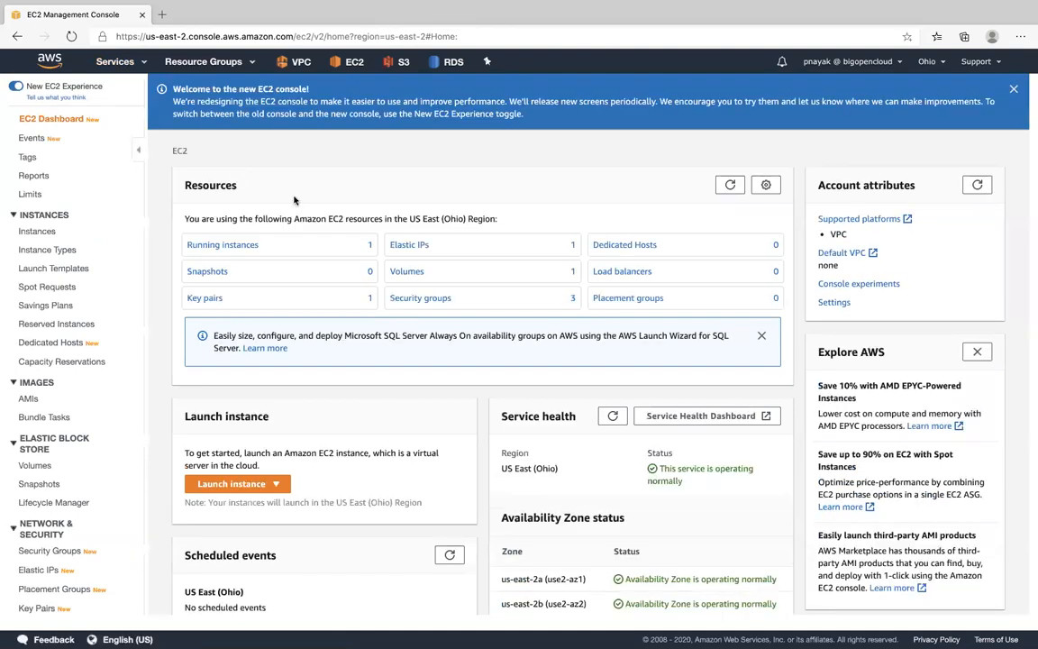
{"action": "left_click", "coordinate": [238, 245]}
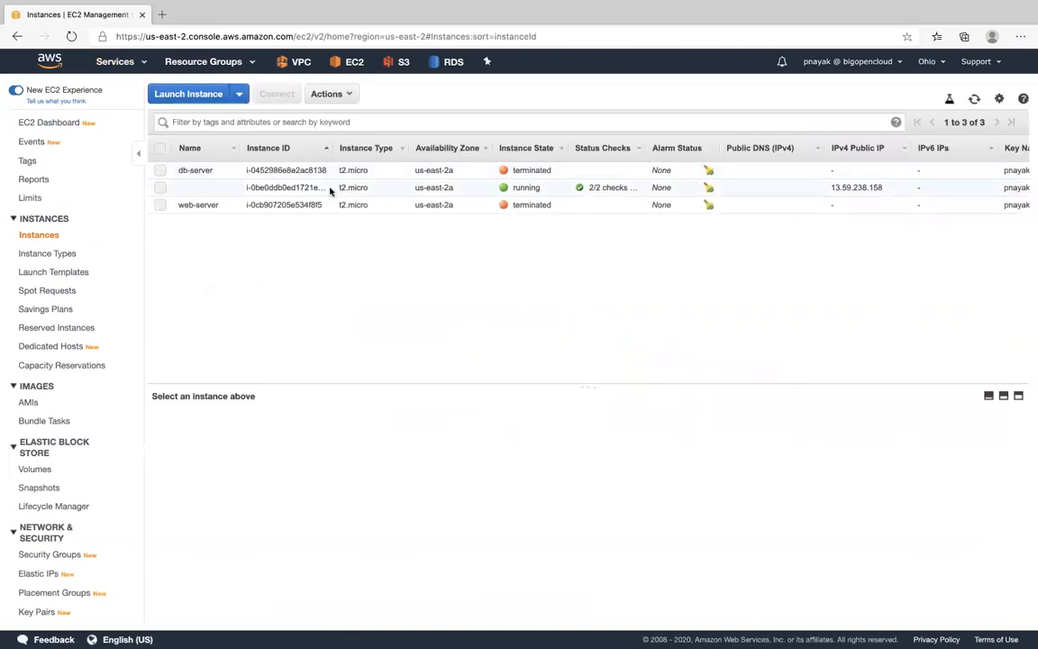
{"action": "left_click", "coordinate": [306, 187]}
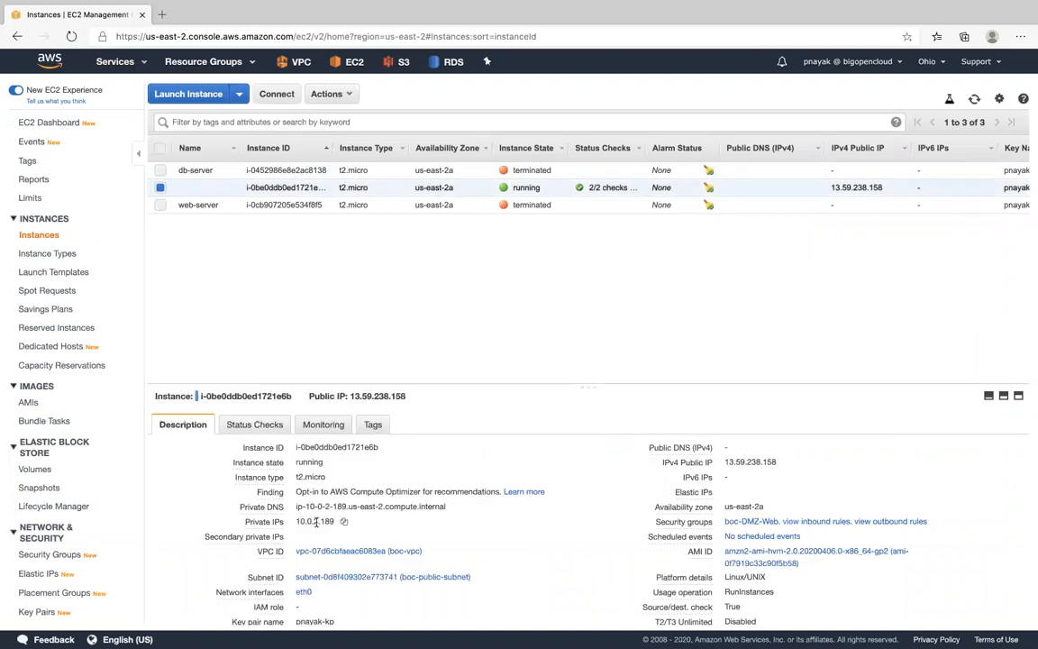
{"action": "left_click_drag", "start_coordinate": [296, 520], "coordinate": [333, 523]}
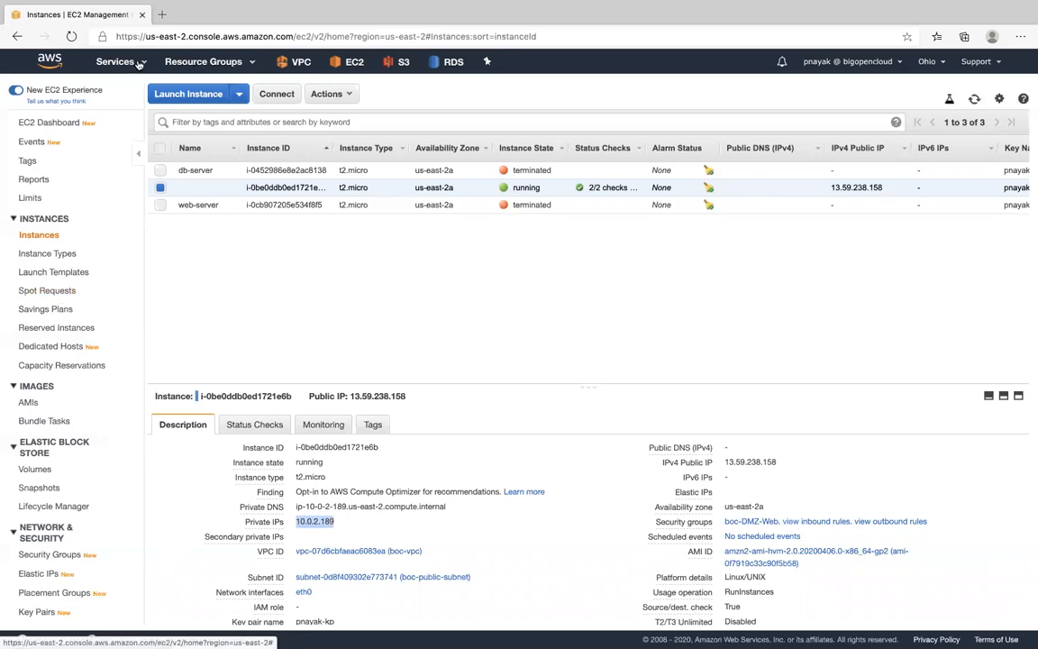
- Return to editing the inbound rules of boc-db-sg and replace the HTTP rule's source with 10.0.2.0/24
{"action": "left_click", "coordinate": [56, 554]}
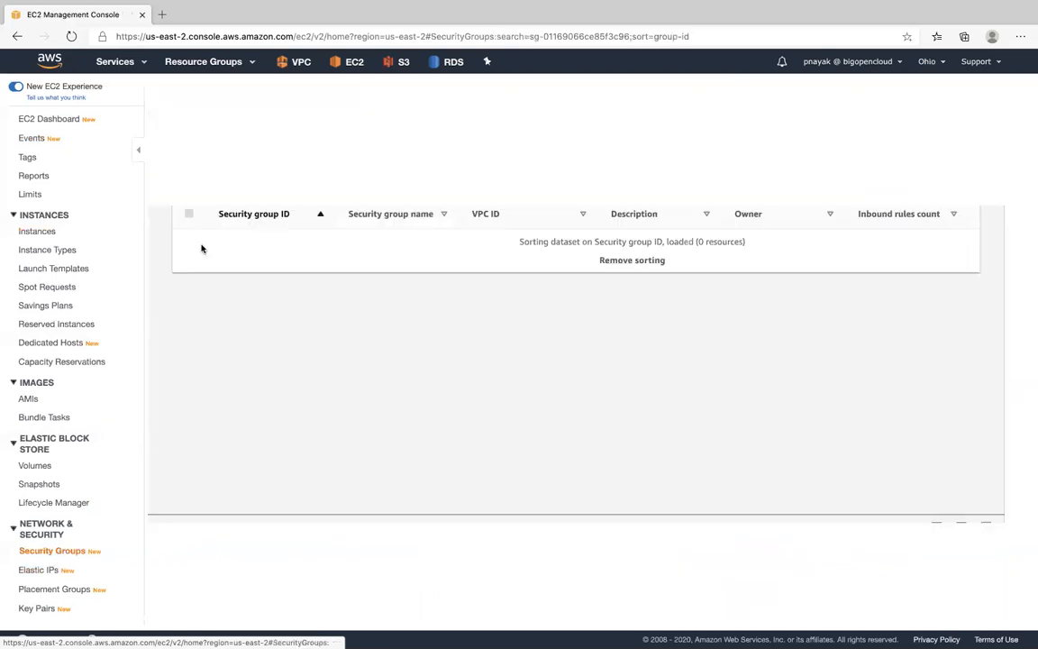
{"action": "left_click", "coordinate": [246, 240]}
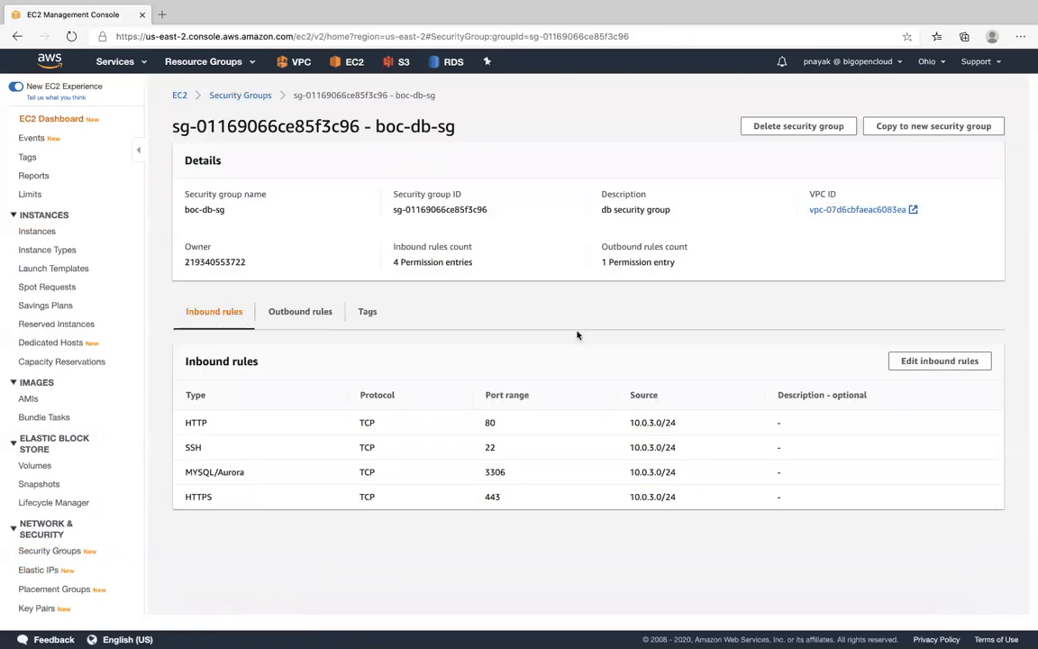
{"action": "left_click", "coordinate": [936, 363]}
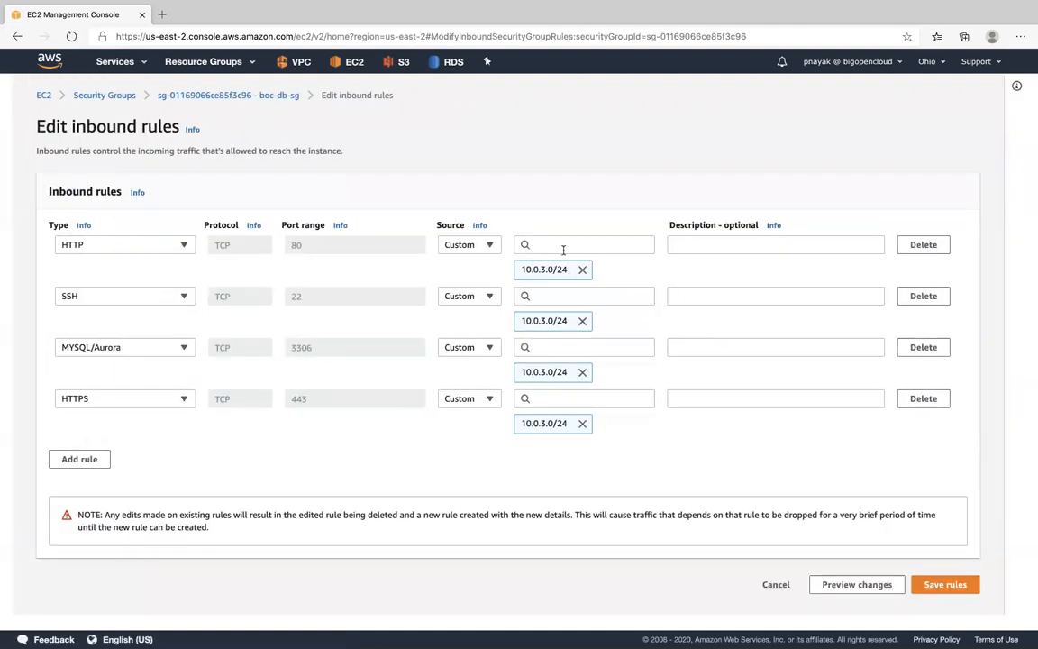
{"action": "left_click", "coordinate": [555, 246]}
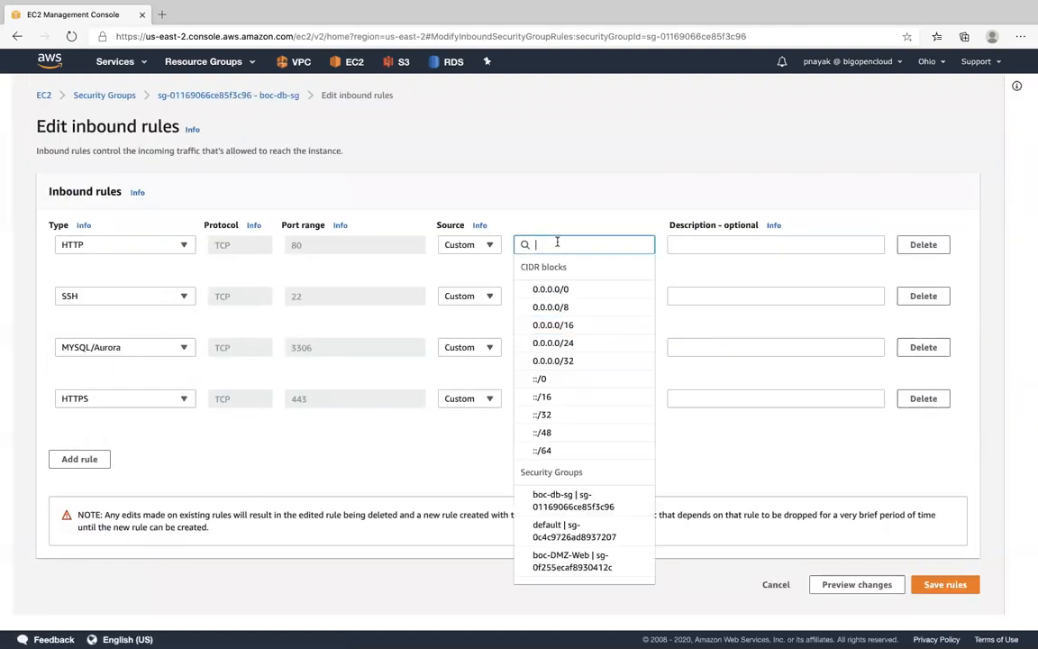
{"action": "type", "text": "10.0.3.0/24"}
{"action": "key", "text": "BackSpace"}
{"action": "type", "text": "2"}
{"action": "left_click", "coordinate": [557, 289]}
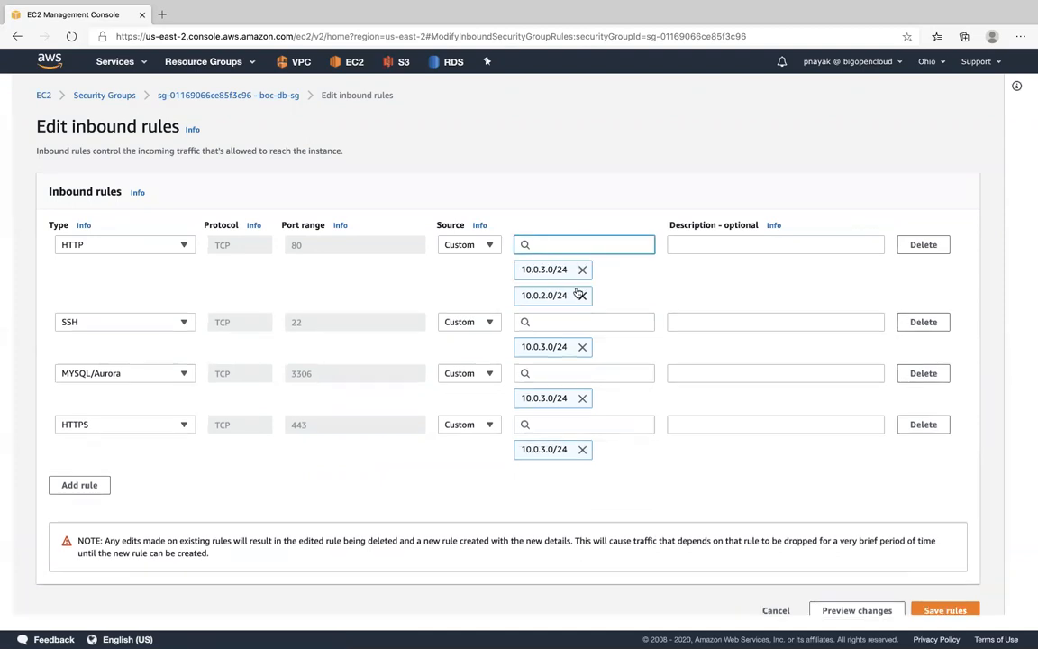
{"action": "left_click", "coordinate": [582, 269]}
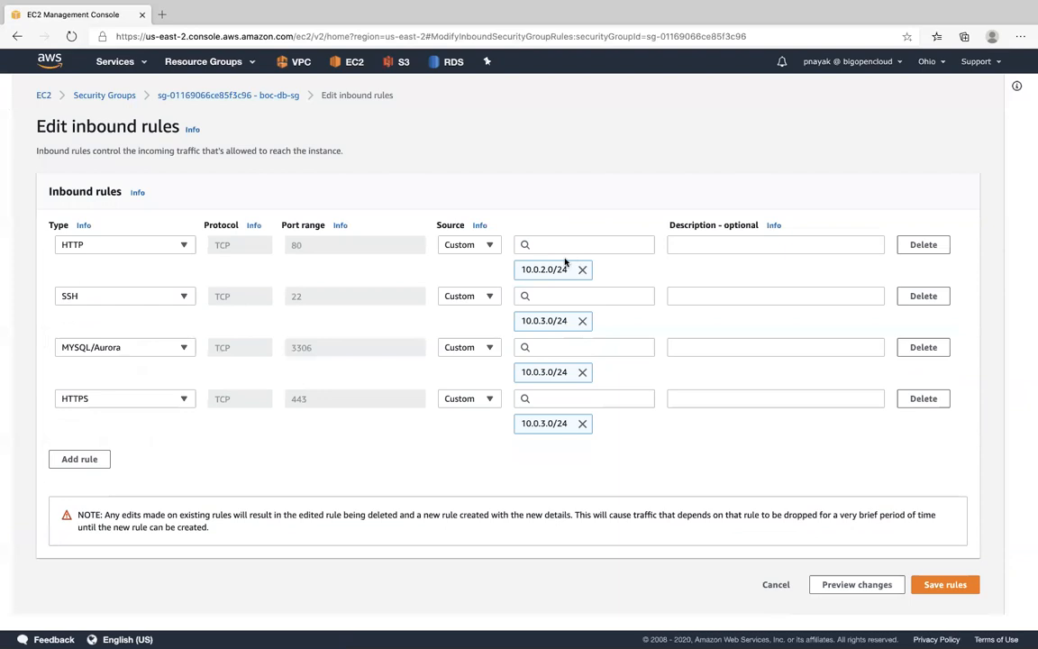
- Replace the SSH rule's source with 10.0.2.0/24 and copy that CIDR block for reuse
{"action": "left_click", "coordinate": [574, 296]}
{"action": "type", "text": "10.0.3.0/24"}
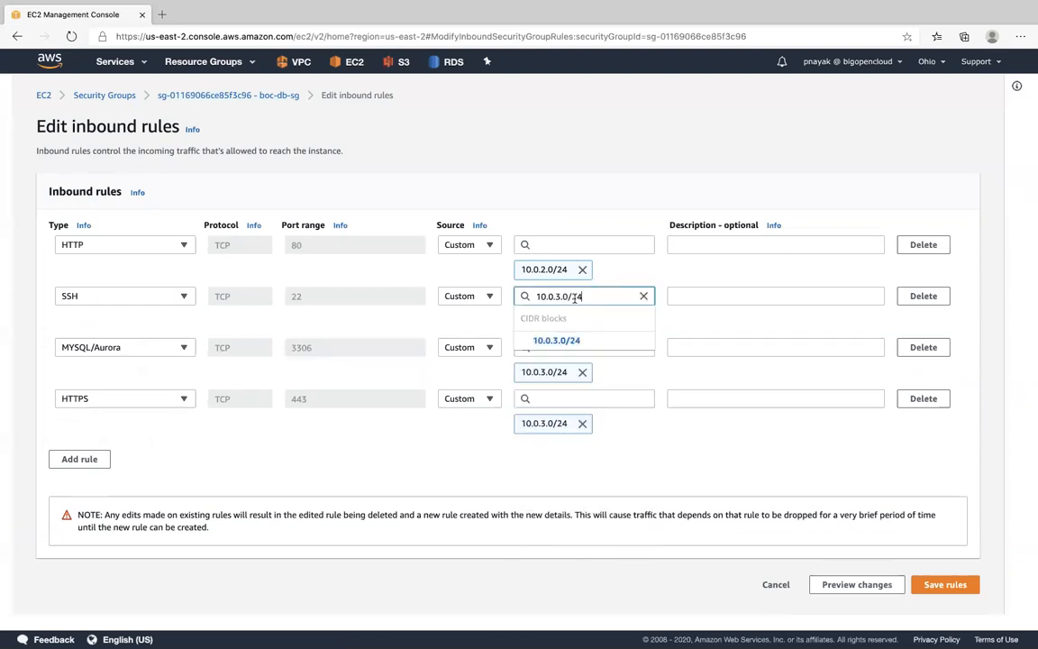
{"action": "left_click", "coordinate": [562, 296]}
{"action": "key", "text": "BackSpace"}
{"action": "type", "text": "2"}
{"action": "left_click_drag", "start_coordinate": [592, 294], "coordinate": [523, 295]}
{"action": "key", "text": "ctrl+c"}
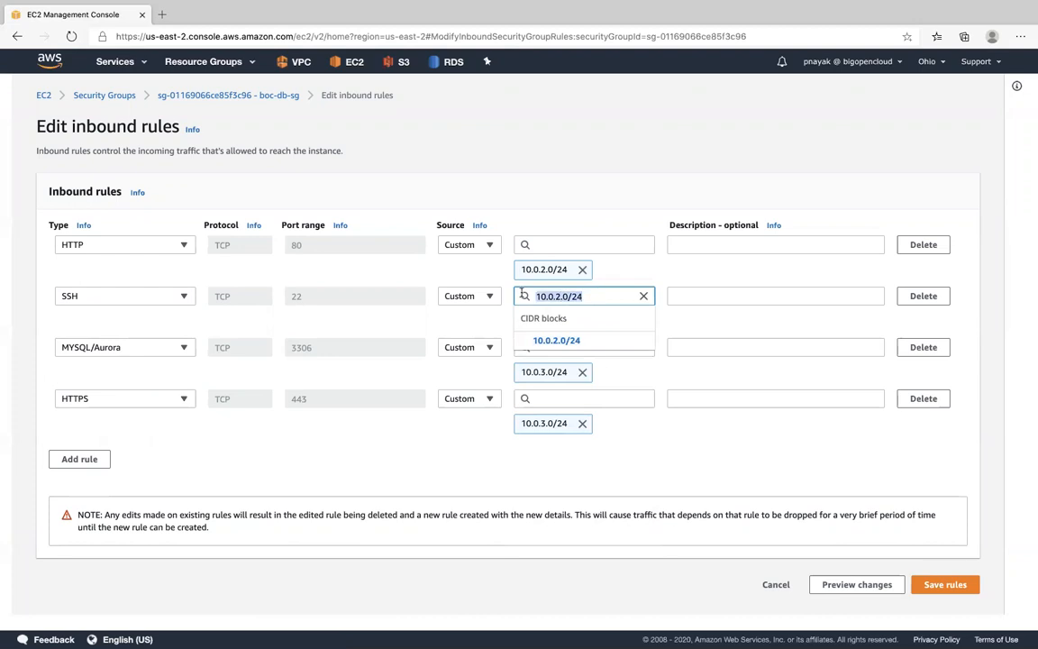
{"action": "left_click", "coordinate": [583, 344]}
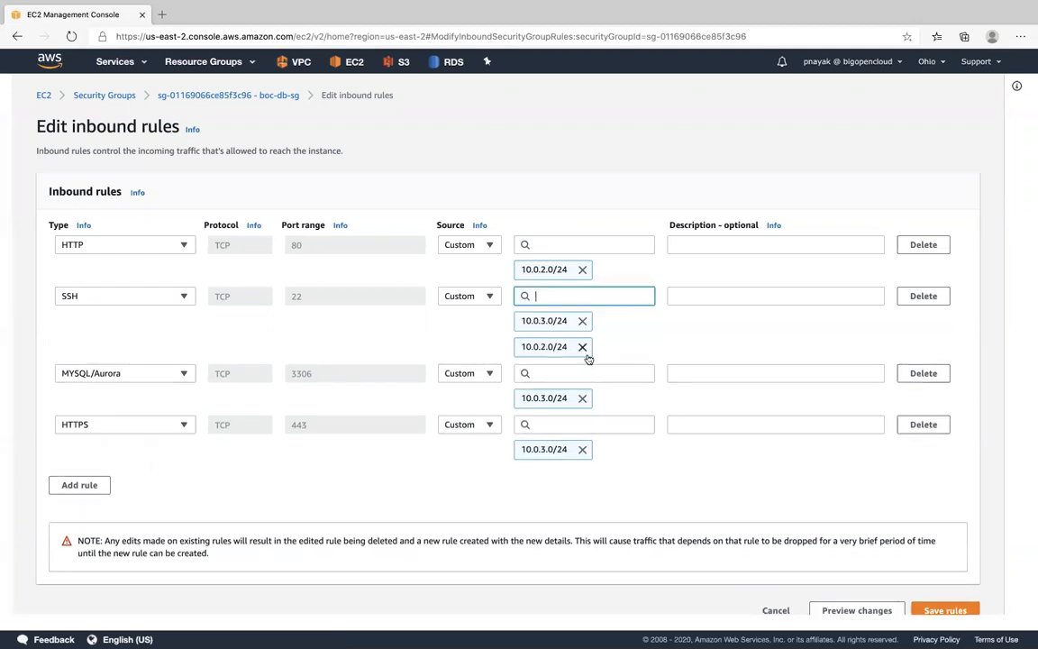
{"action": "left_click", "coordinate": [582, 321]}
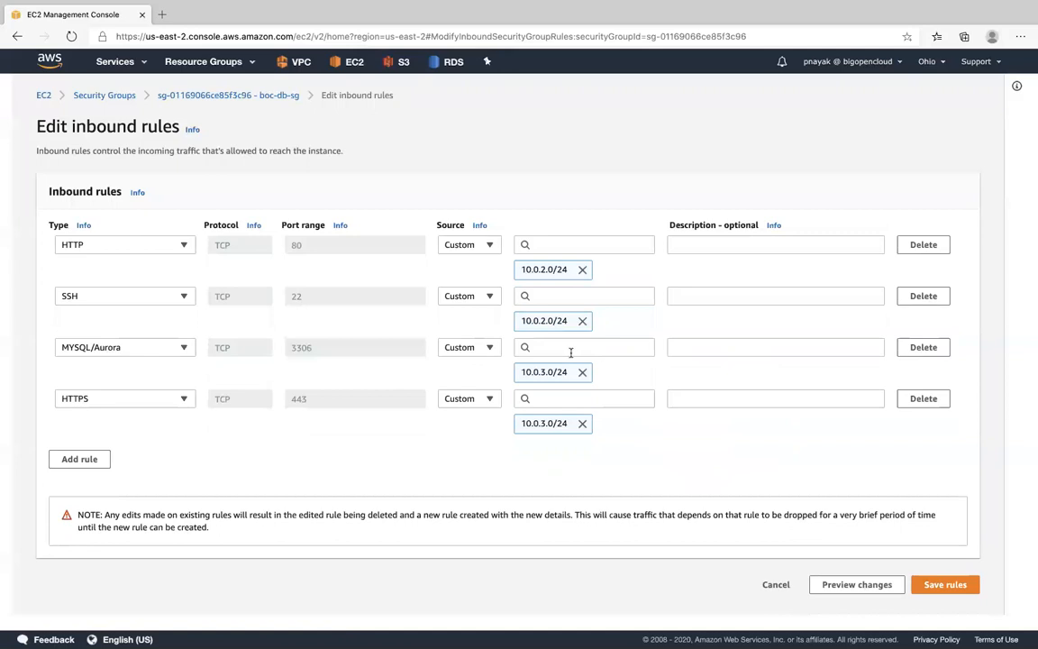
- Replace the sources of the MYSQL/Aurora and HTTPS rules with 10.0.2.0/24 and save the inbound rules
{"action": "left_click", "coordinate": [582, 372]}
{"action": "left_click", "coordinate": [570, 347]}
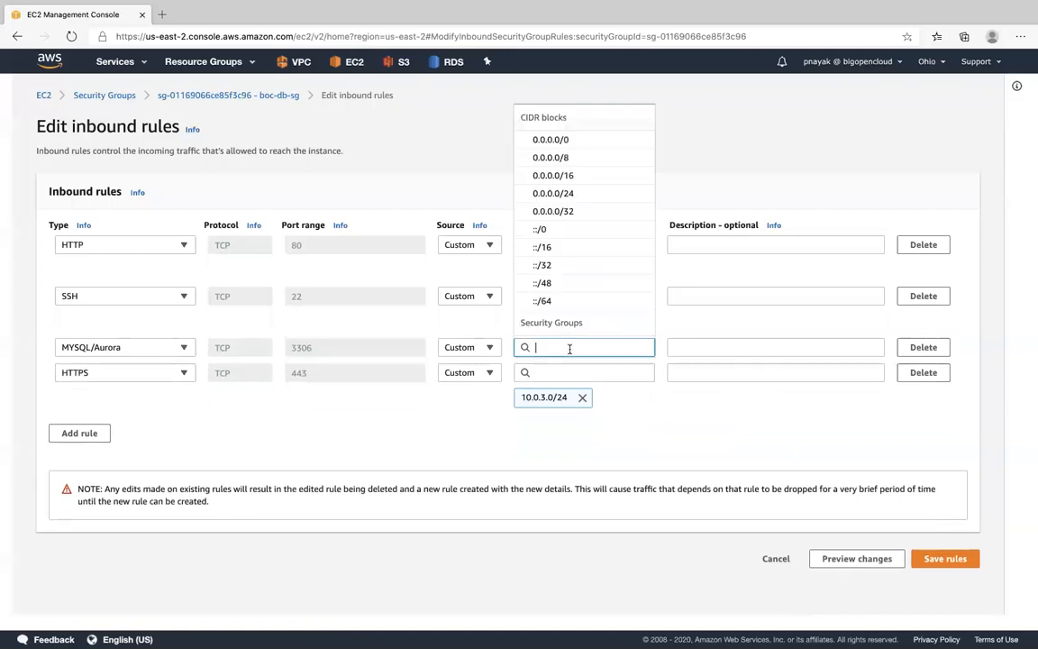
{"action": "key", "text": "ctrl+v"}
{"action": "left_click", "coordinate": [572, 391]}
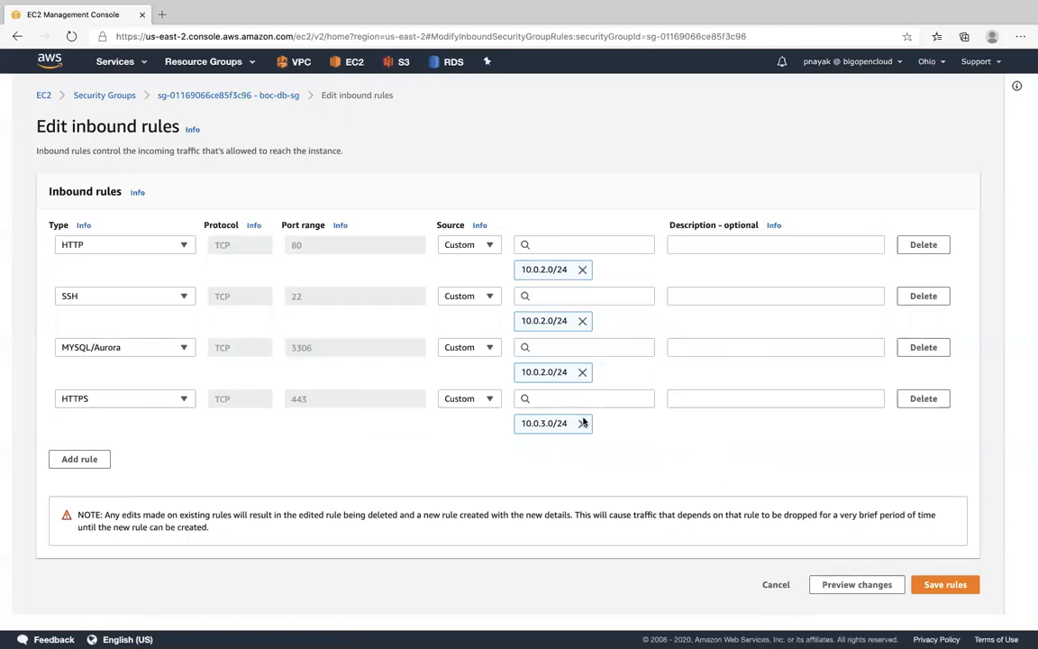
{"action": "left_click", "coordinate": [582, 423]}
{"action": "left_click", "coordinate": [568, 399]}
{"action": "key", "text": "ctrl+v"}
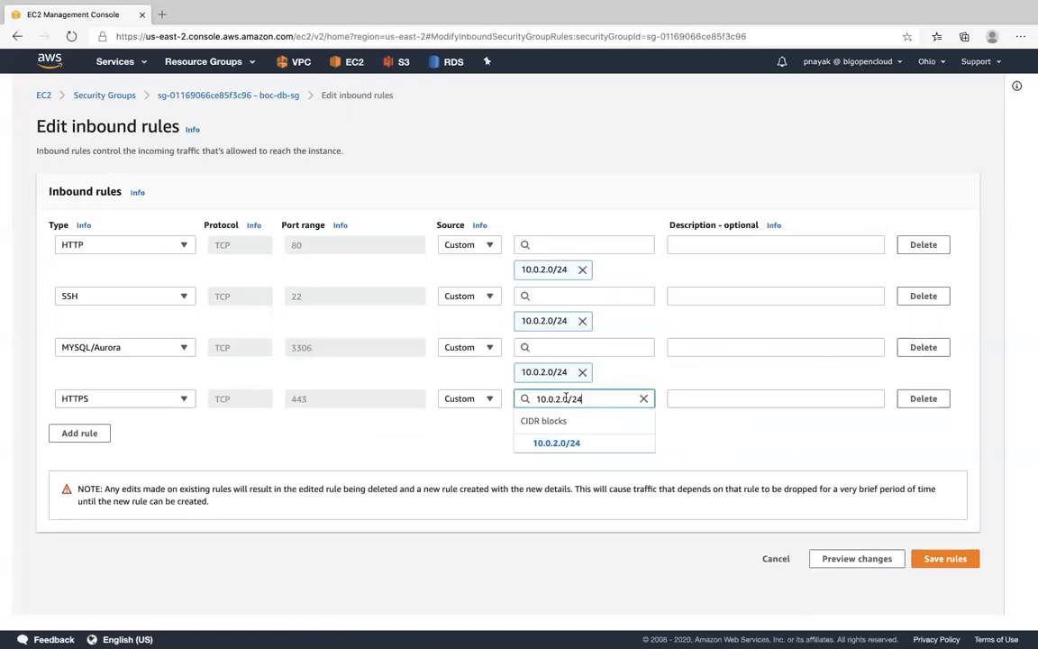
{"action": "left_click", "coordinate": [561, 441]}
{"action": "left_click", "coordinate": [946, 585]}
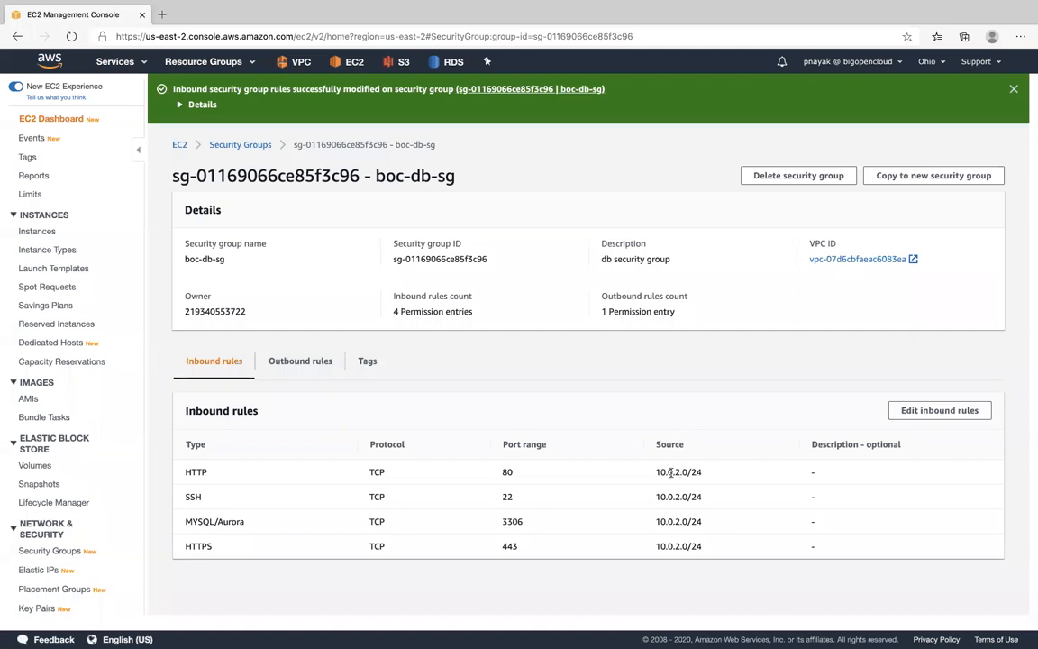
{"action": "left_click", "coordinate": [139, 67]}
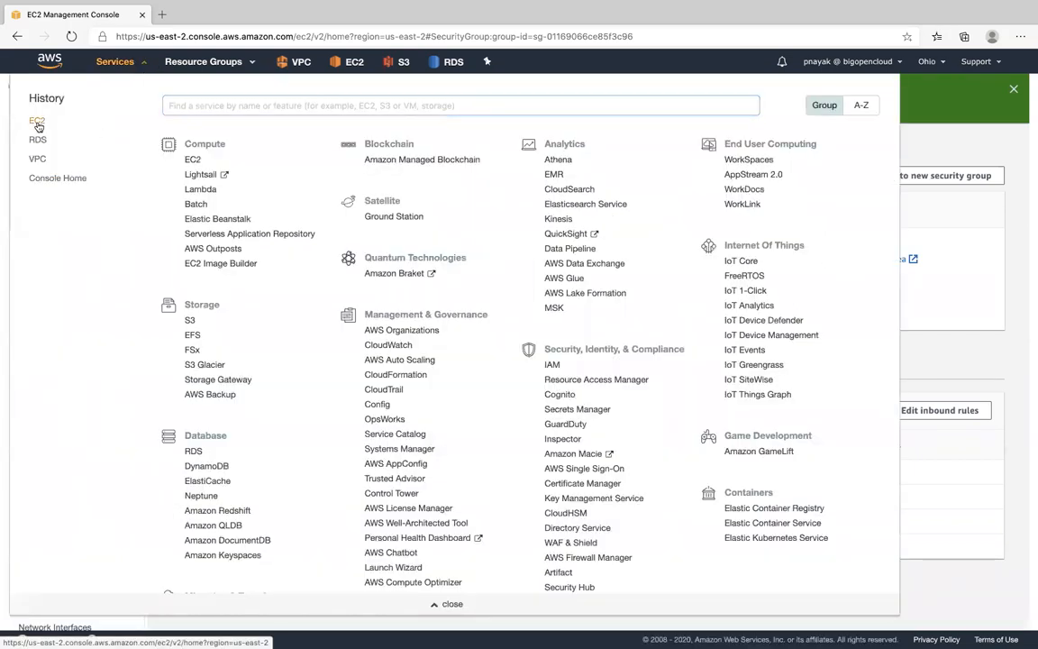
{"action": "key", "text": "ctrl+Up"}
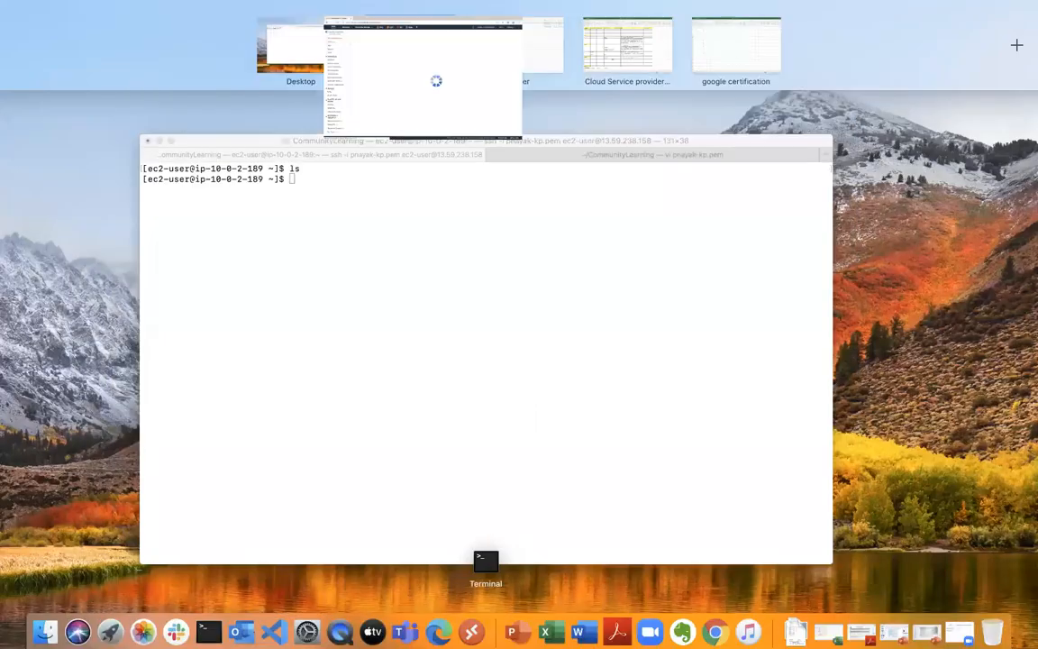
{"action": "left_click", "coordinate": [368, 374]}
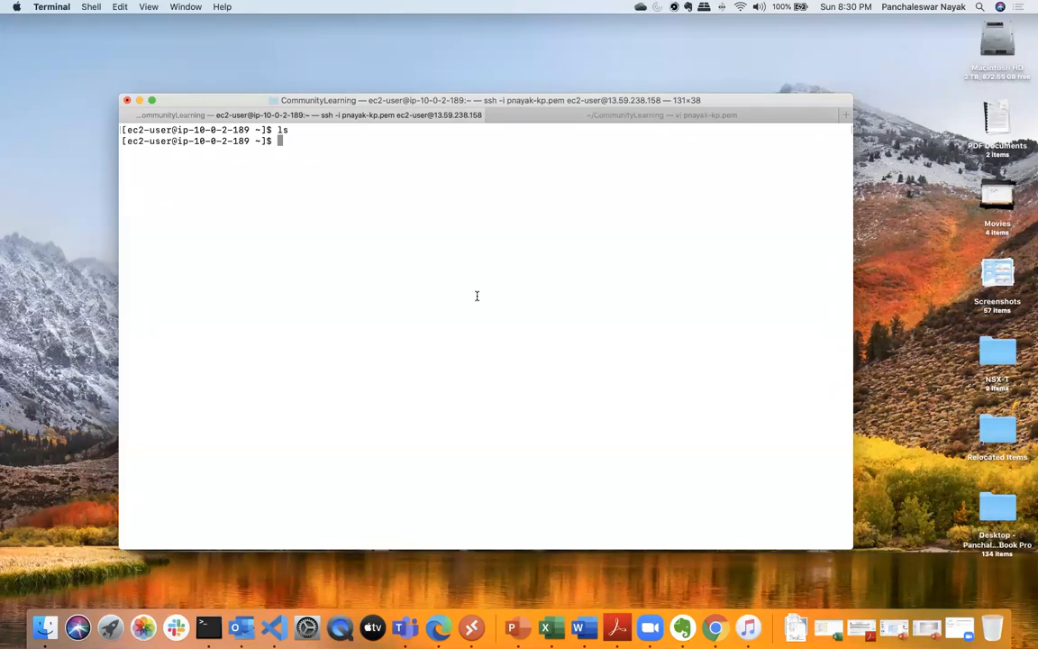
{"action": "left_click", "coordinate": [437, 629]}
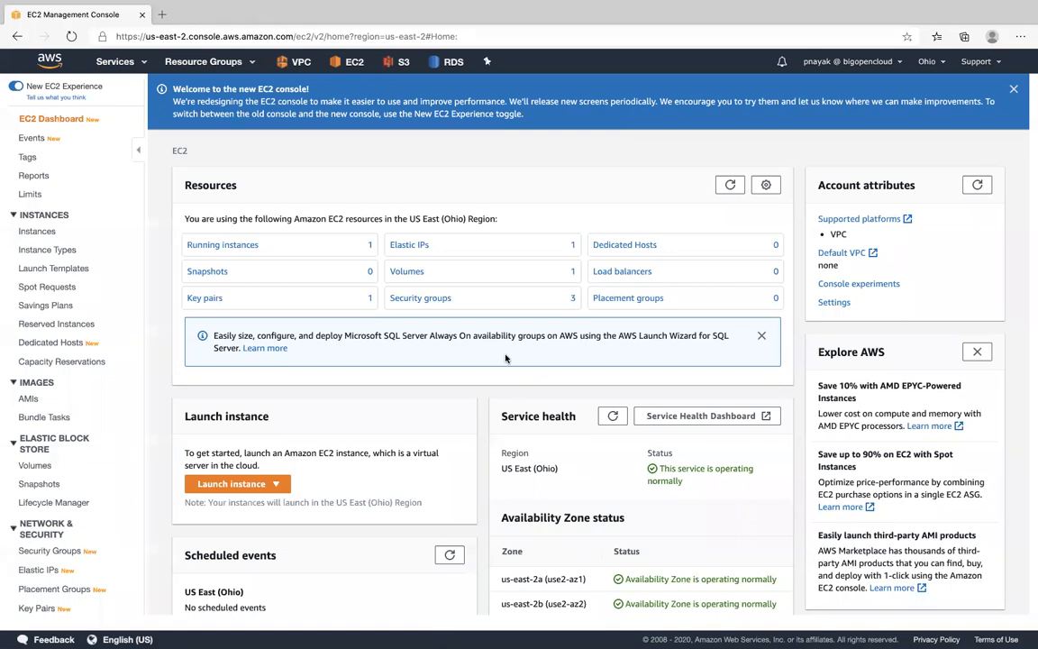
{"action": "left_click", "coordinate": [54, 550]}
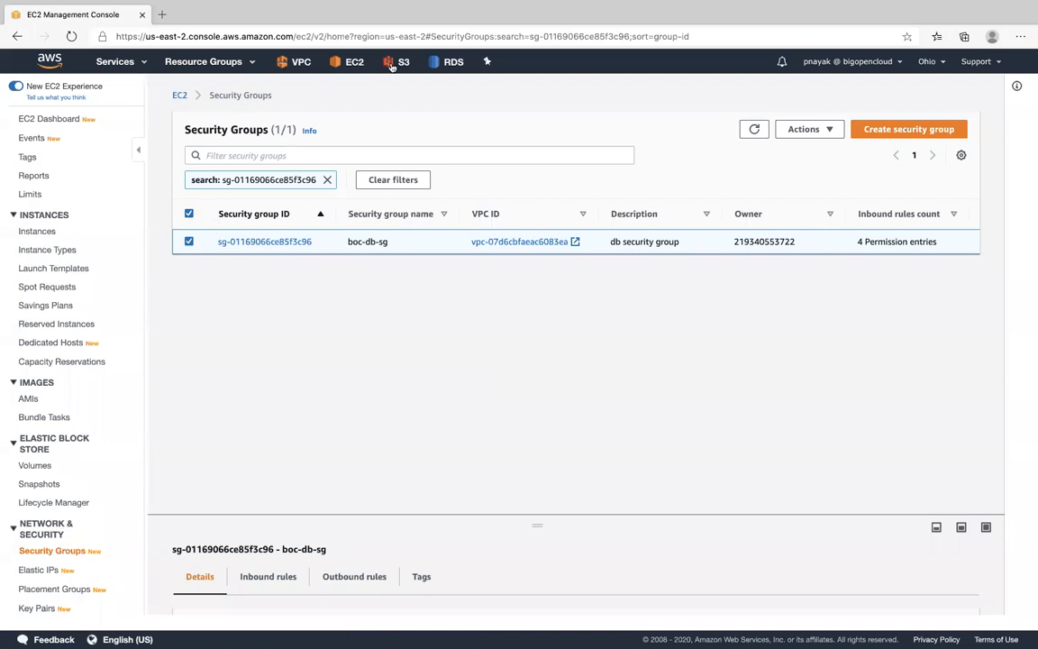
- Open the boc-test-db database in RDS and select its full endpoint address
{"action": "left_click", "coordinate": [447, 70]}
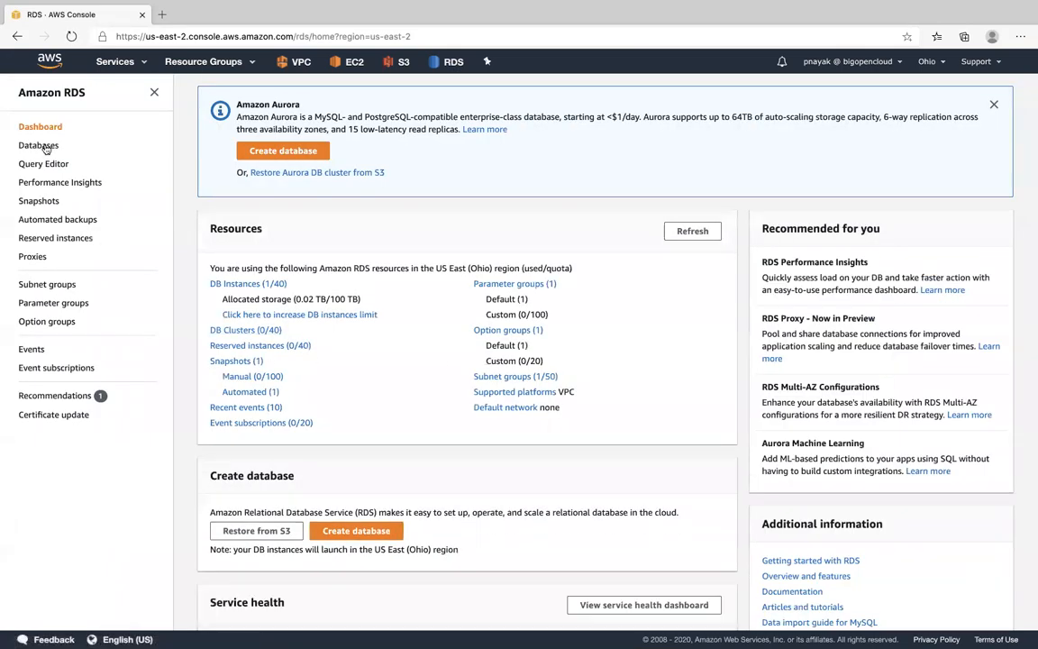
{"action": "left_click", "coordinate": [43, 146]}
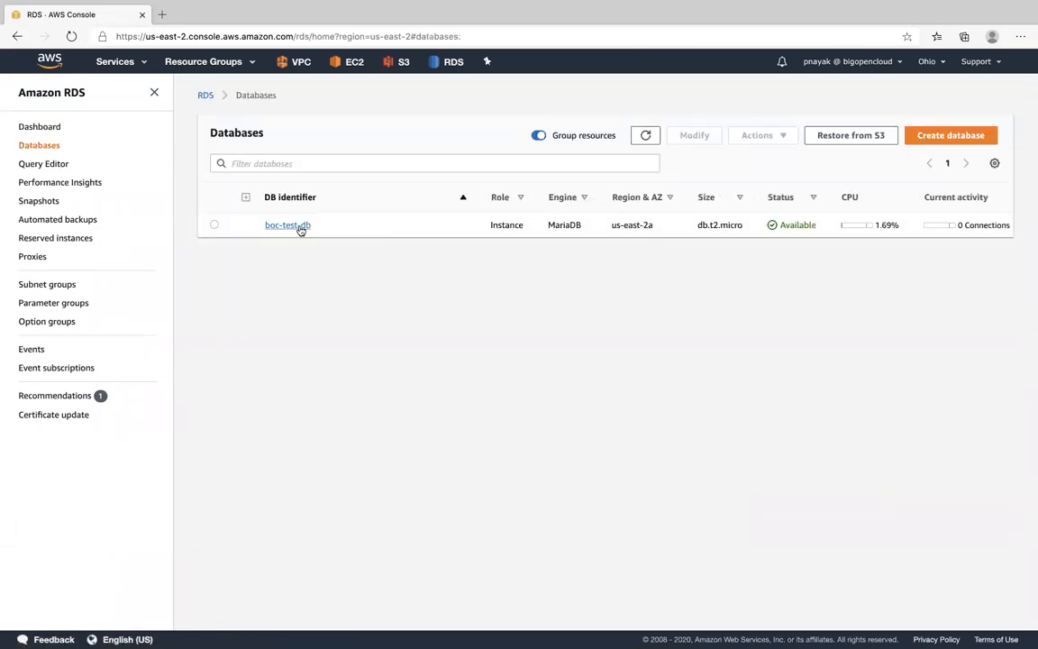
{"action": "left_click", "coordinate": [299, 227]}
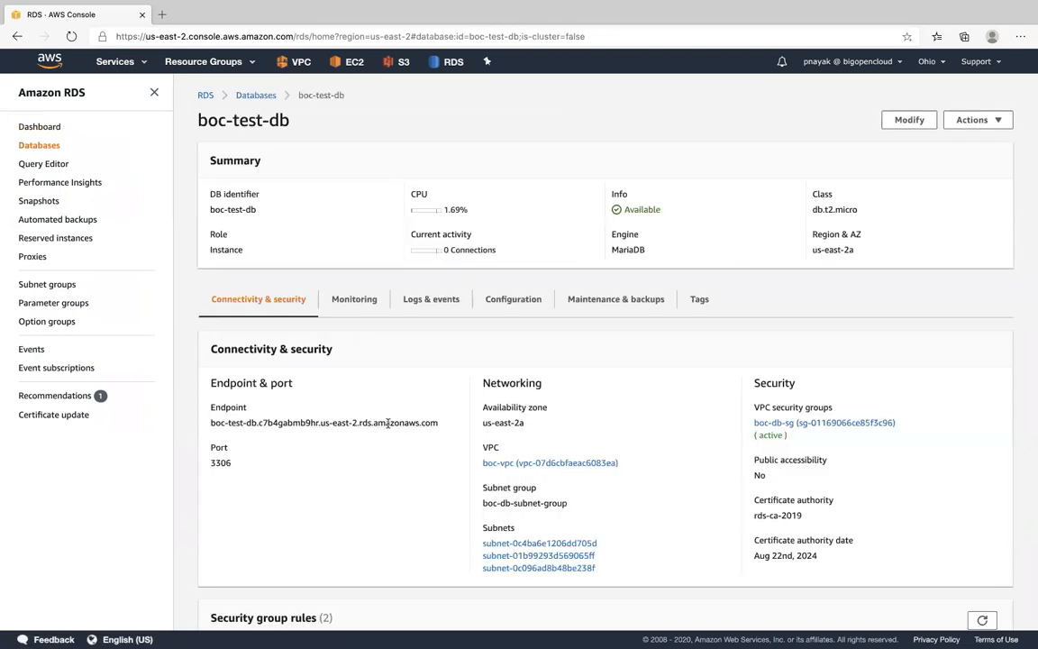
{"action": "left_click_drag", "start_coordinate": [438, 426], "coordinate": [210, 423]}
{"action": "key", "text": "super+c"}
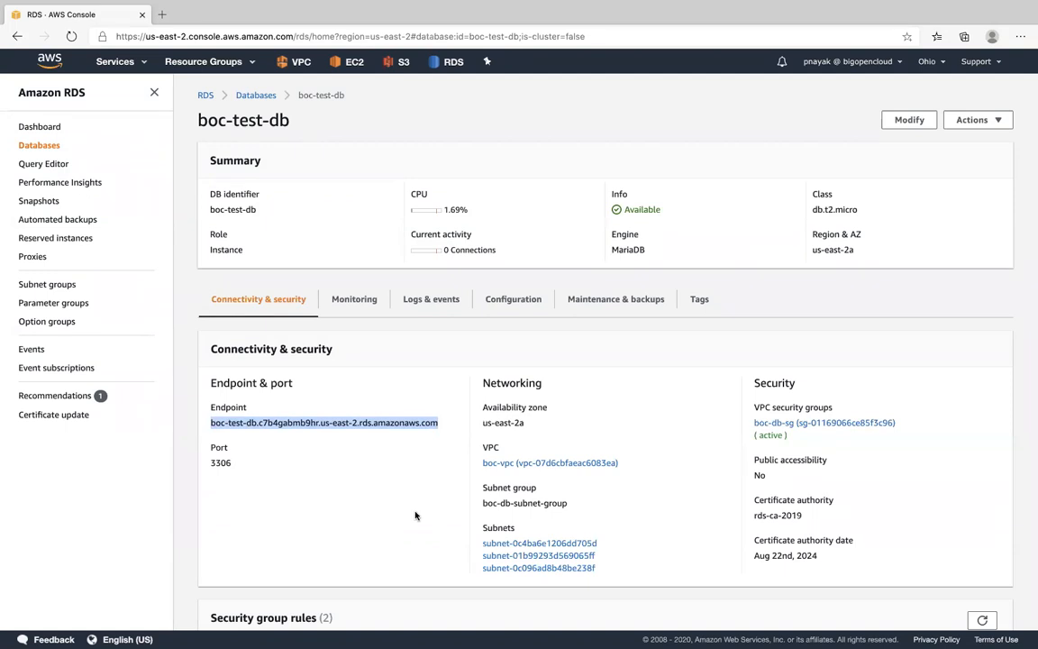
- Switch to the Terminal SSH session and ping the copied endpoint boc-test-db.c7b4gabmb9hr.us-east-2.rds.amazonaws.com from the EC2 instance
{"action": "key", "text": "ctrl+Up"}
{"action": "key", "text": "ctrl+Left"}
{"action": "left_click", "coordinate": [468, 414]}
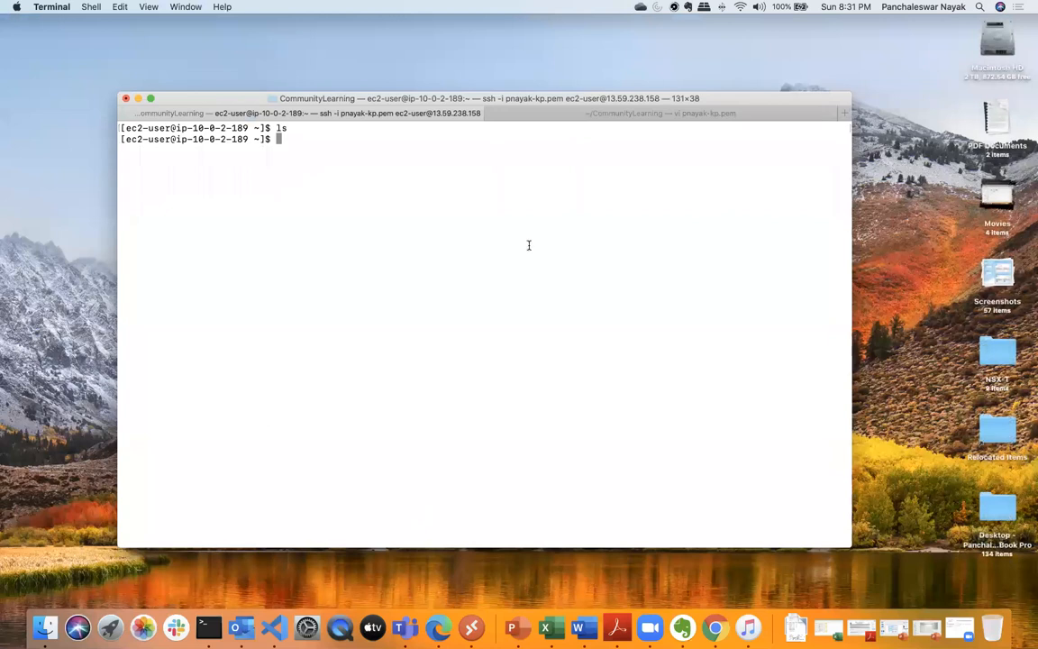
{"action": "type", "text": "ping"}
{"action": "key", "text": "super+v"}
{"action": "key", "text": "Return"}
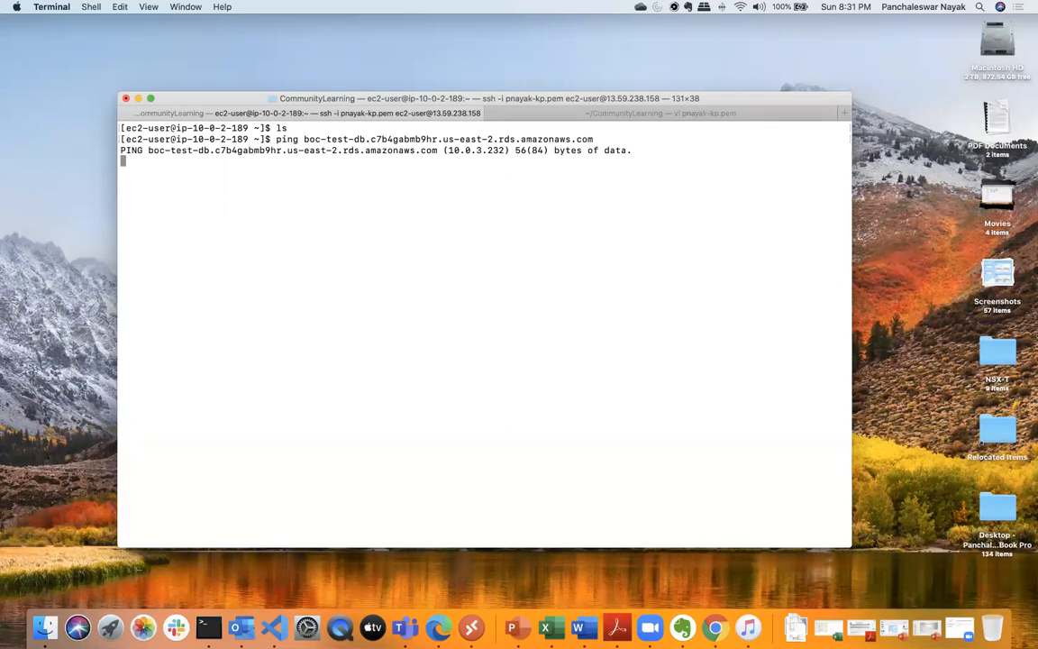
- Return to Microsoft Edge, open boc-db-sg's inbound rules for editing and add a Custom ICMP - IPv4 rule
{"action": "left_click", "coordinate": [433, 625]}
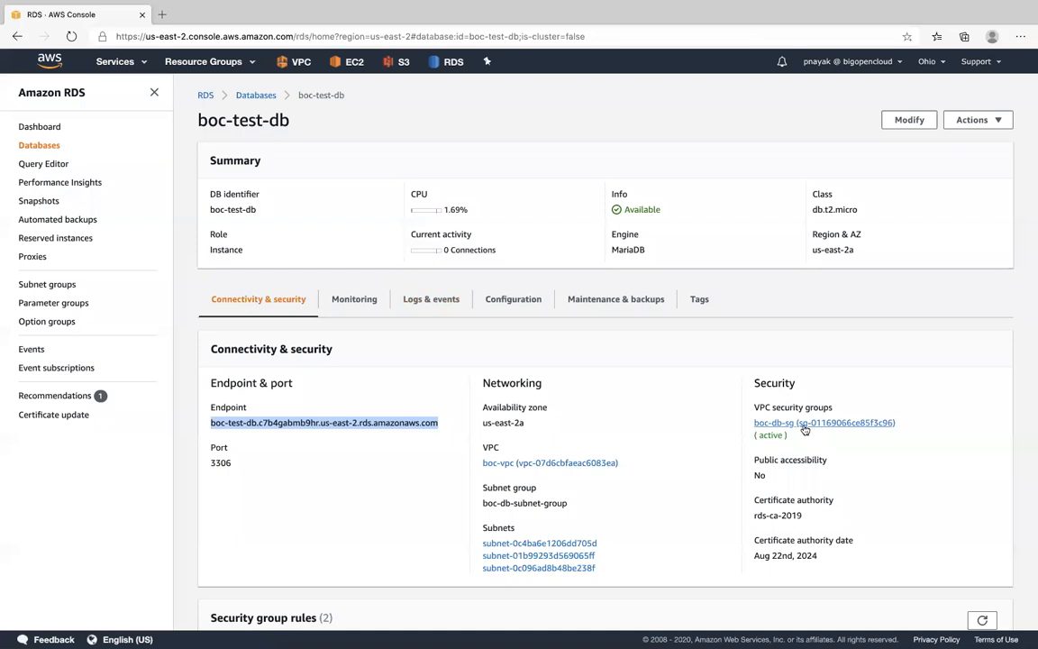
{"action": "left_click", "coordinate": [766, 423]}
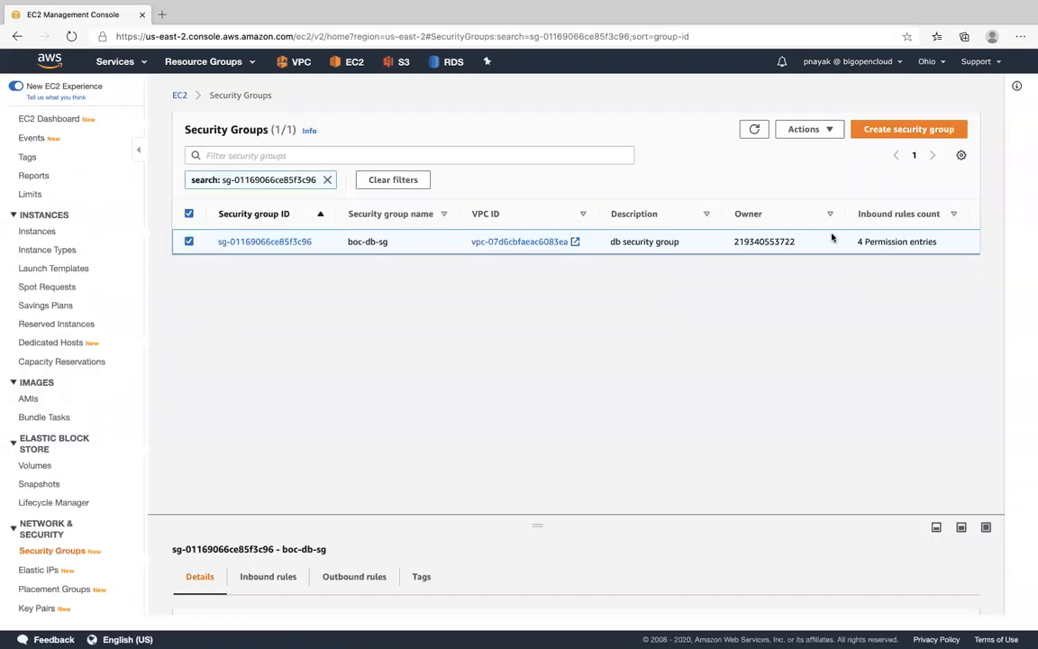
{"action": "left_click", "coordinate": [255, 242]}
{"action": "left_click", "coordinate": [946, 361]}
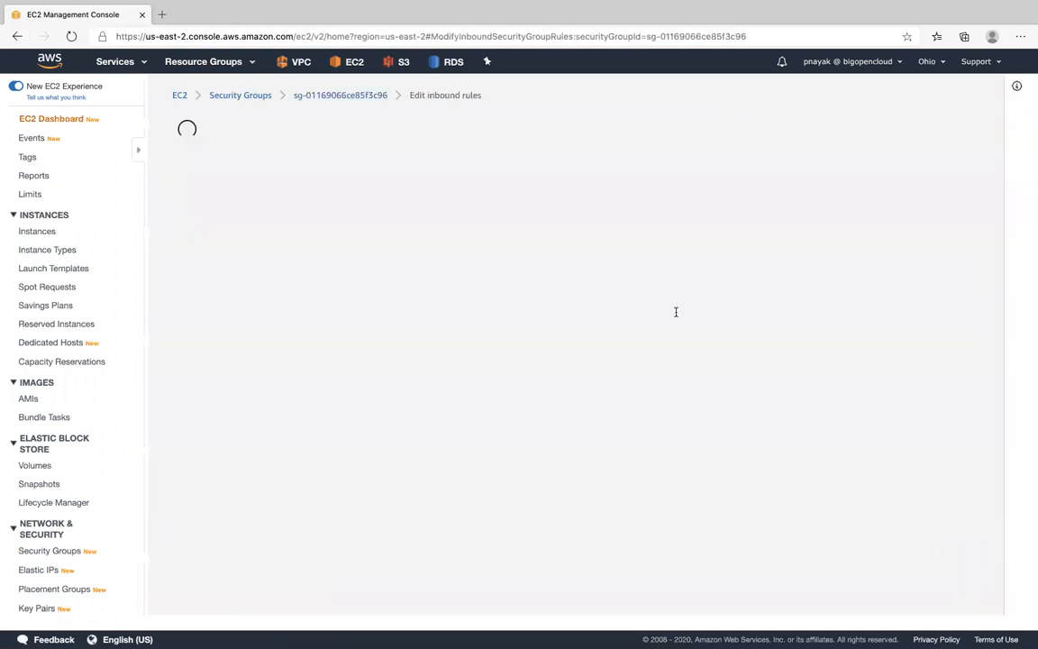
{"action": "left_click", "coordinate": [79, 459]}
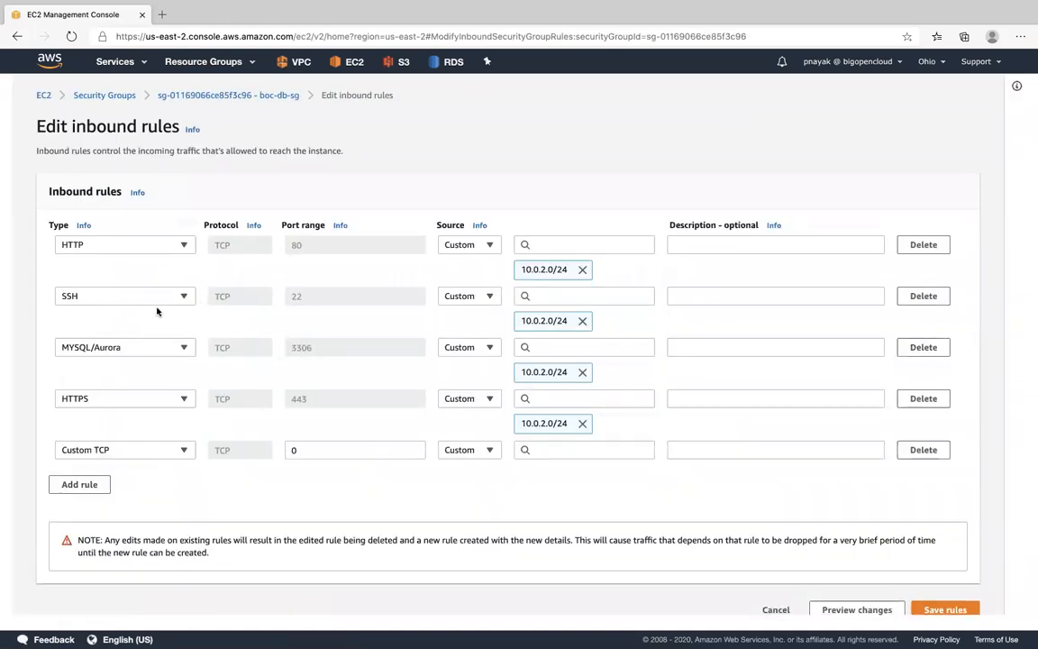
{"action": "left_click", "coordinate": [167, 450]}
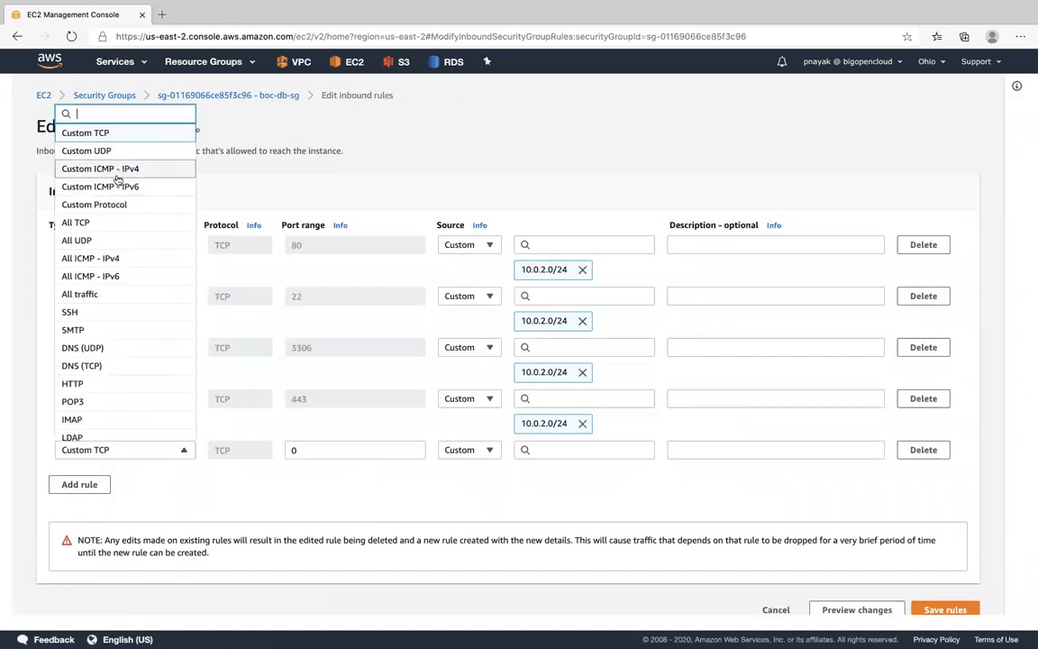
{"action": "left_click", "coordinate": [124, 168]}
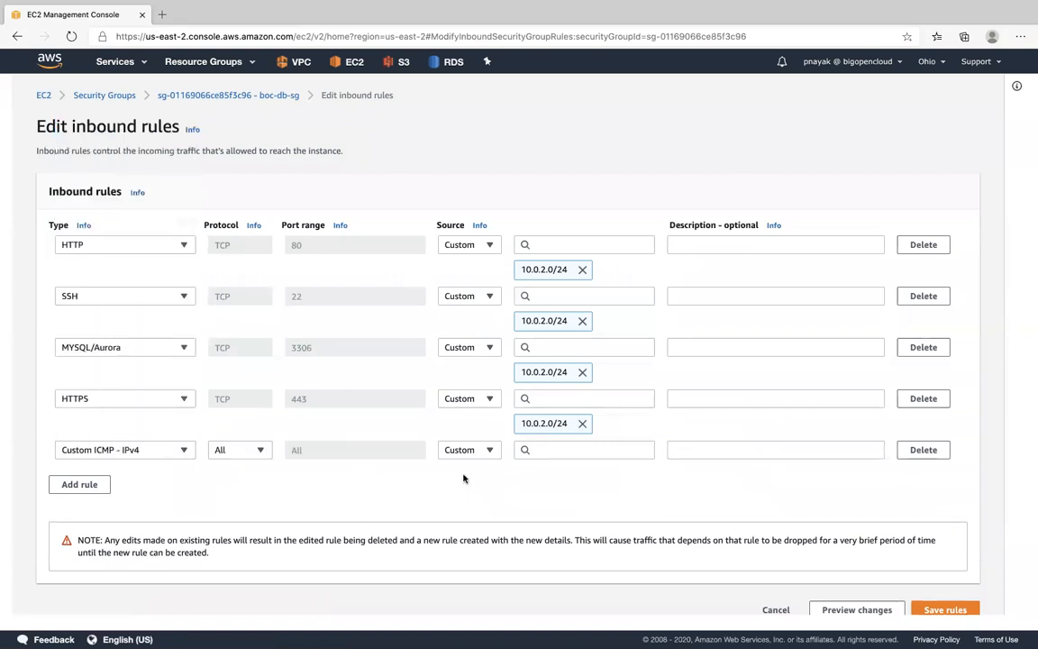
{"action": "left_click", "coordinate": [557, 452]}
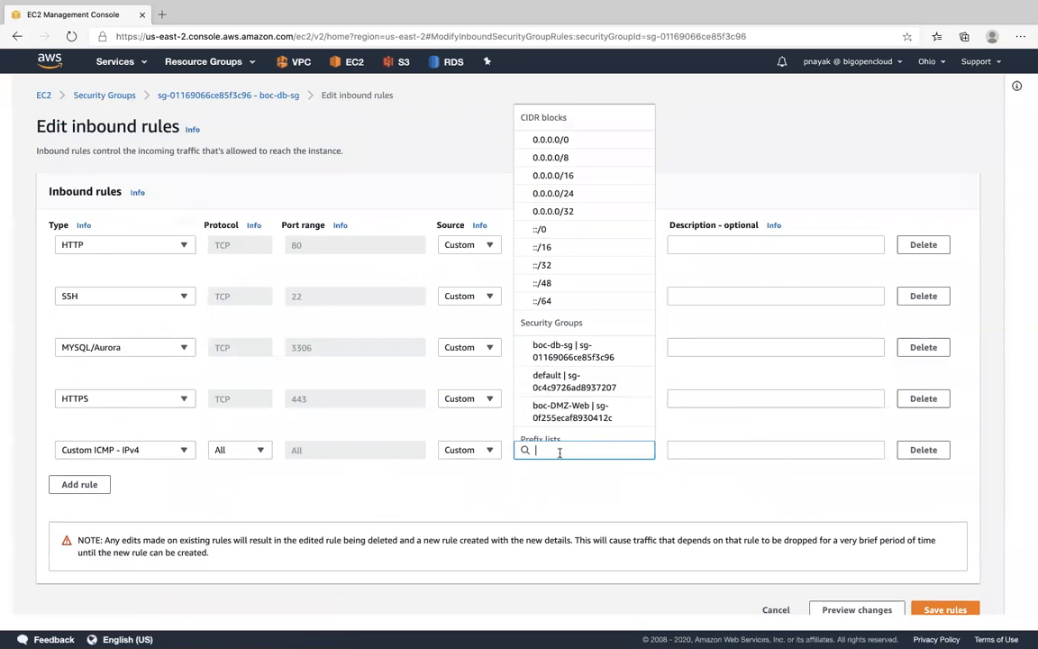
{"action": "type", "text": "10"}
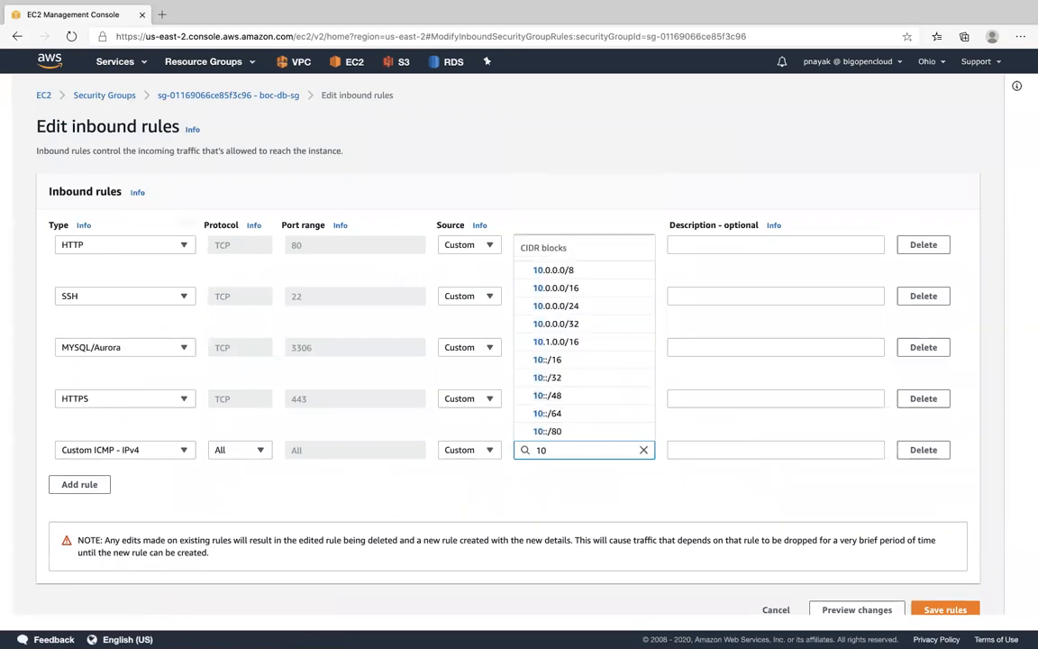
{"action": "type", "text": "0"}
{"action": "type", "text": ".2"}
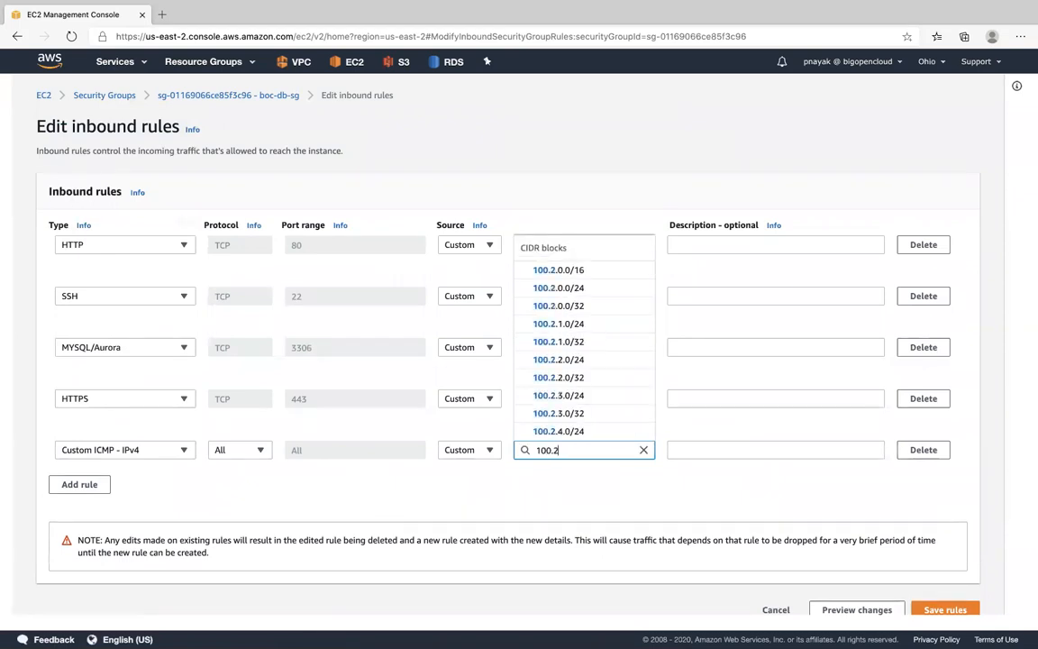
{"action": "type", "text": ".0/24"}
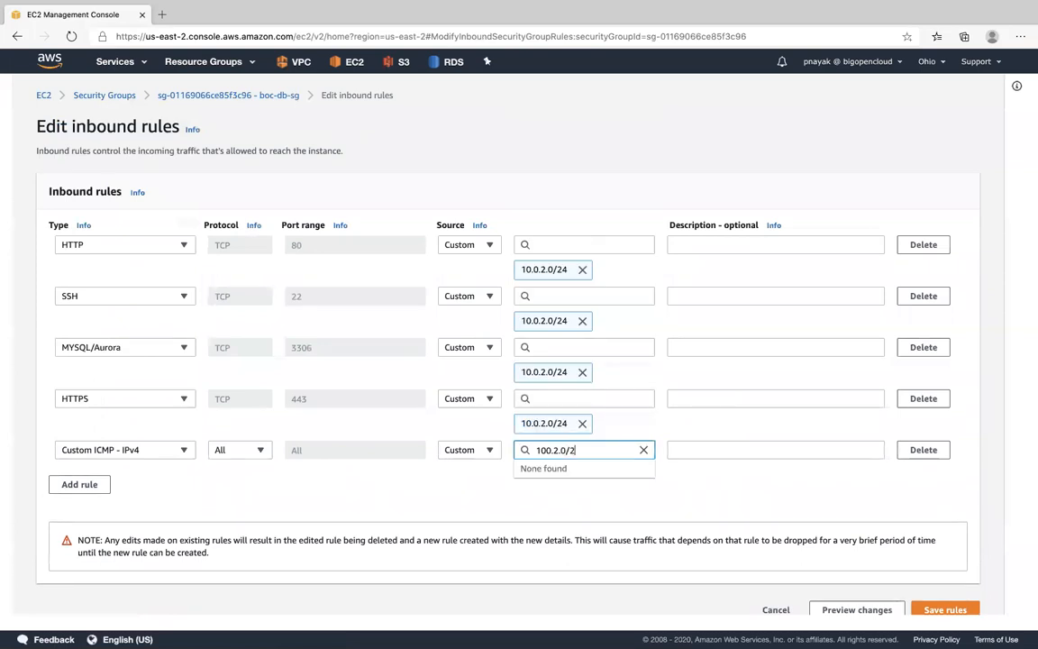
{"action": "left_click", "coordinate": [657, 488]}
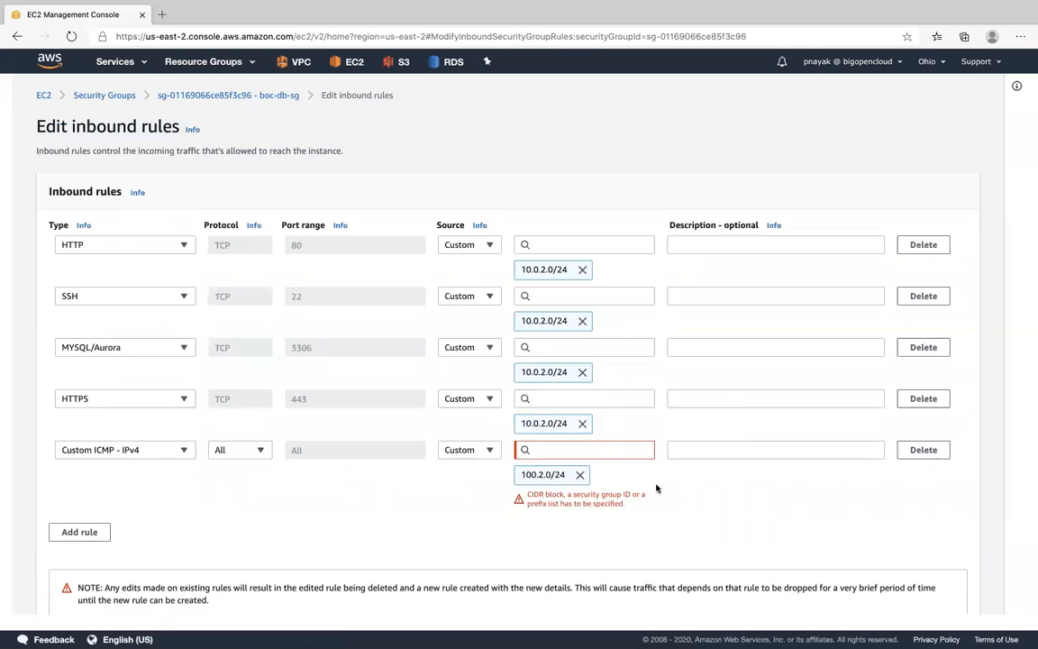
{"action": "left_click", "coordinate": [569, 446]}
{"action": "type", "text": "10.0"}
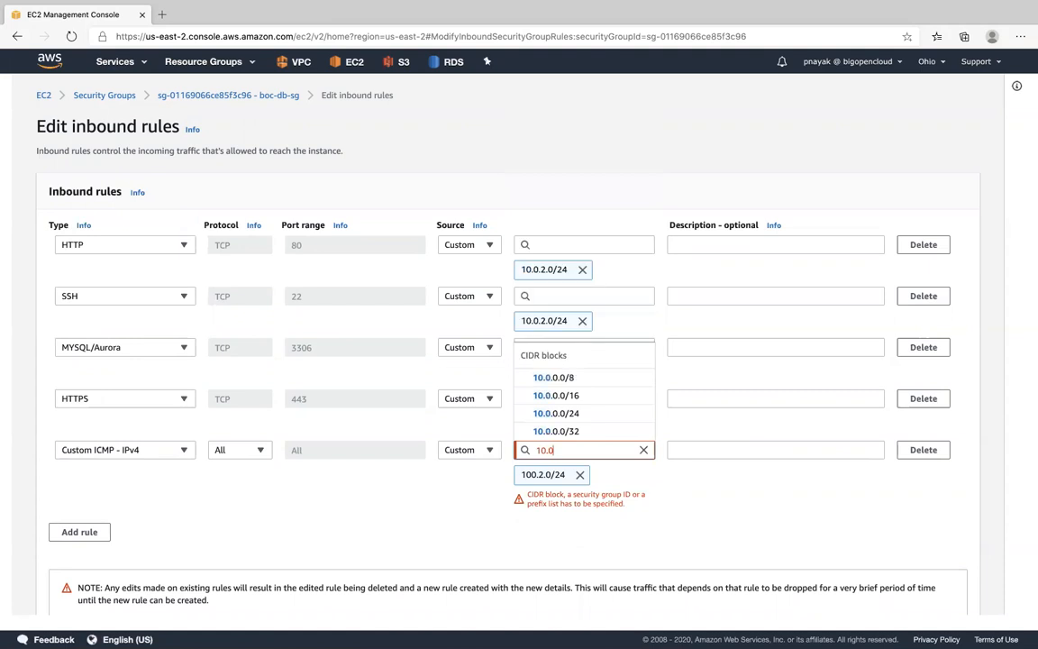
{"action": "type", "text": ".2."}
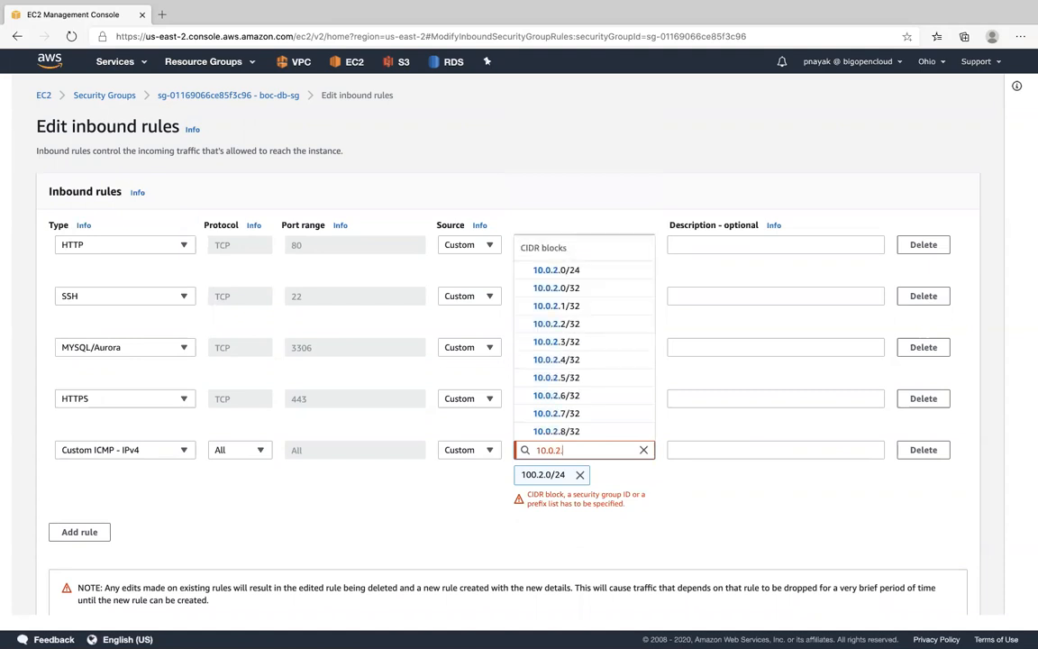
{"action": "type", "text": "0/24"}
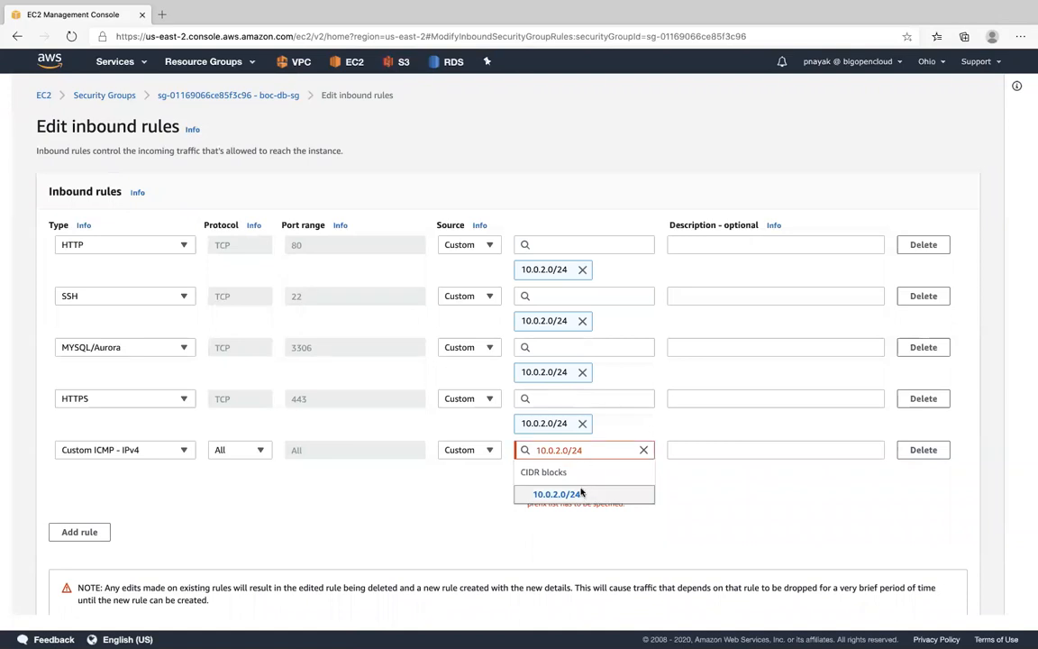
{"action": "left_click", "coordinate": [582, 492]}
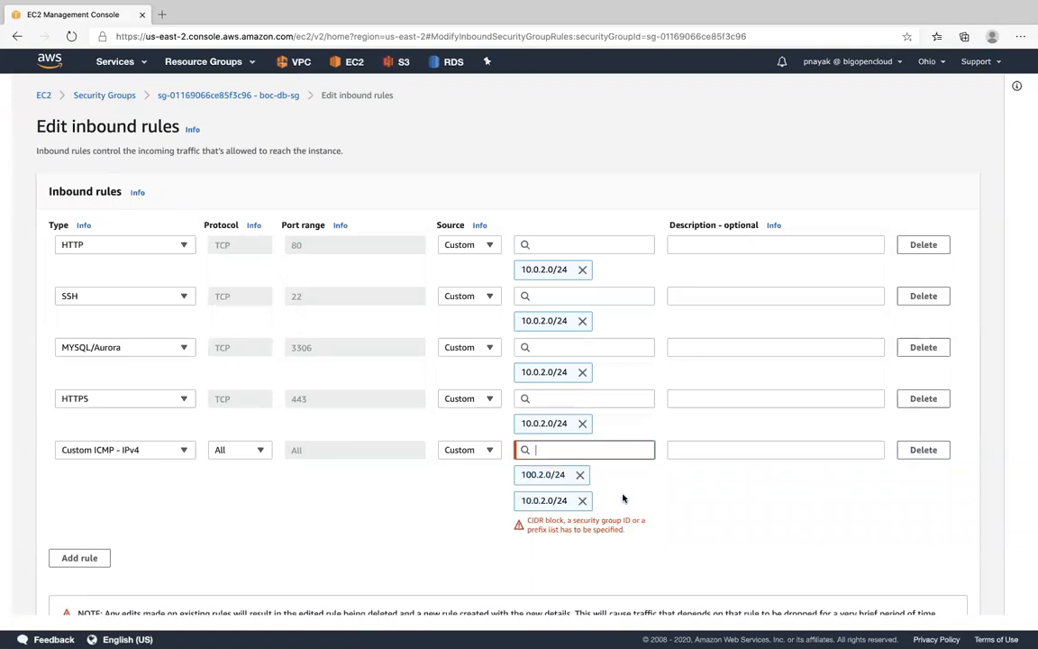
{"action": "left_click", "coordinate": [582, 500]}
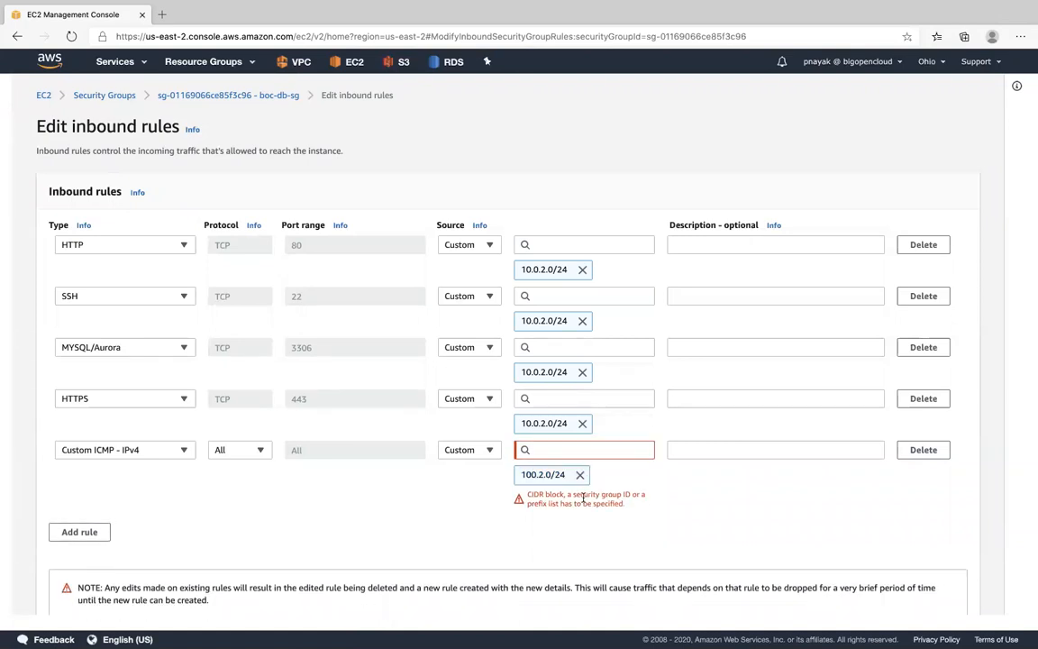
{"action": "scroll", "coordinate": [327, 520], "scroll_direction": "down", "scroll_amount": 2}
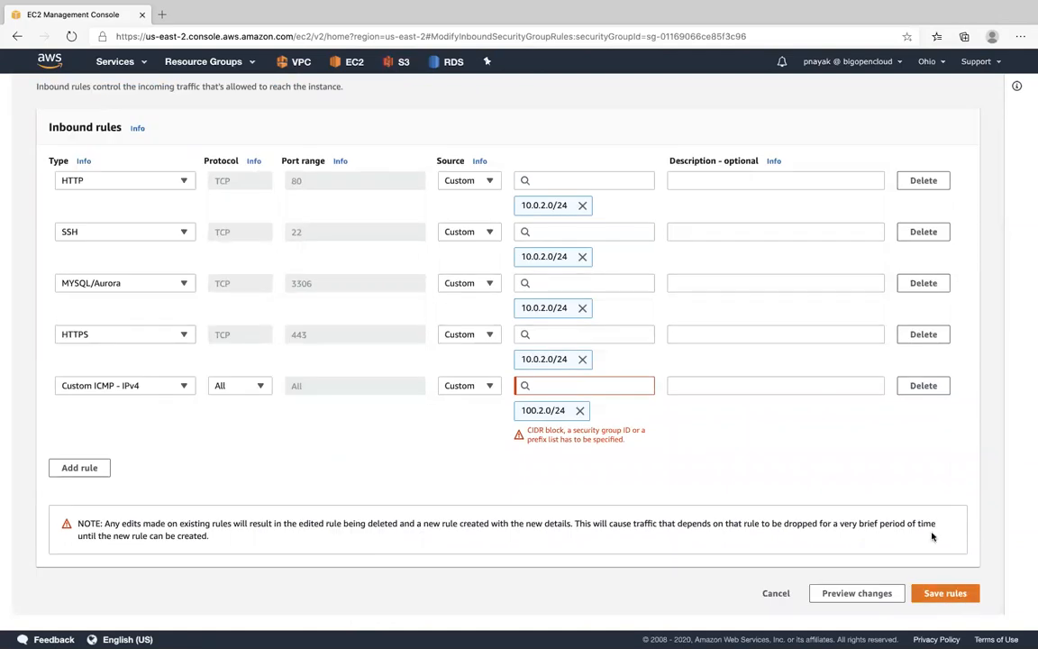
{"action": "left_click", "coordinate": [579, 410]}
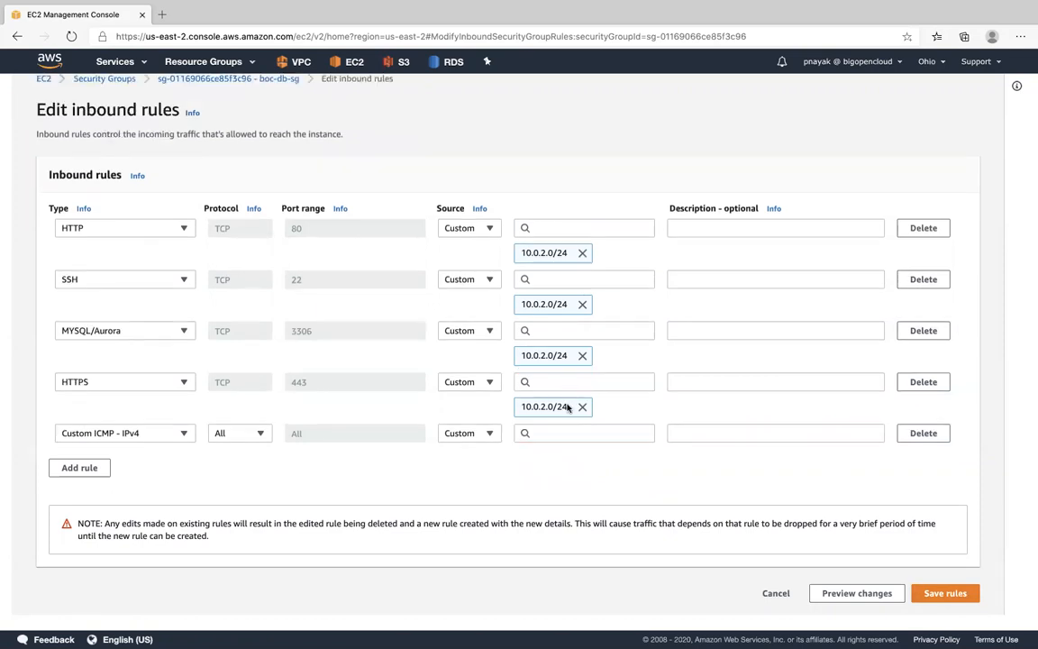
- Set the Custom ICMP - IPv4 rule's source to 10.0.2.0/24 and save the inbound rules
{"action": "left_click", "coordinate": [553, 434]}
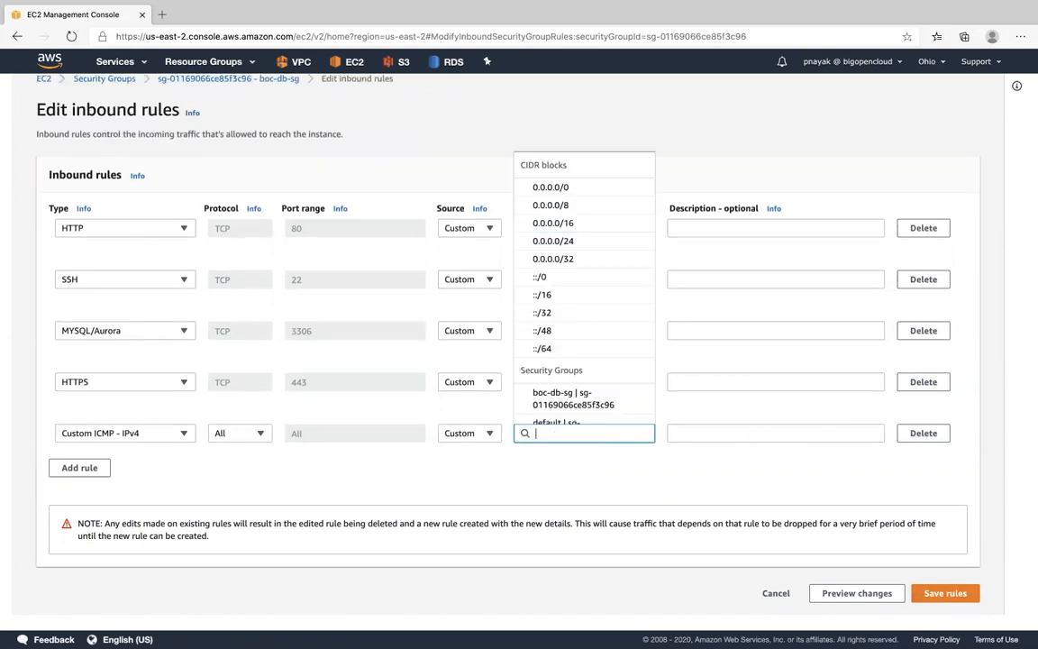
{"action": "type", "text": "10.0."}
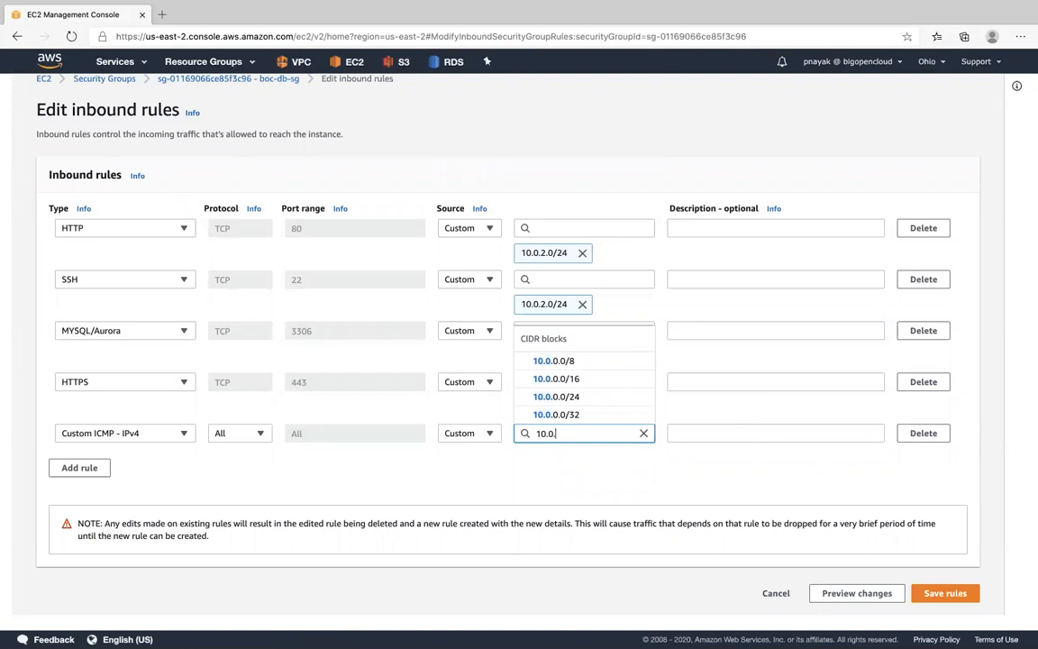
{"action": "type", "text": "2.0/24"}
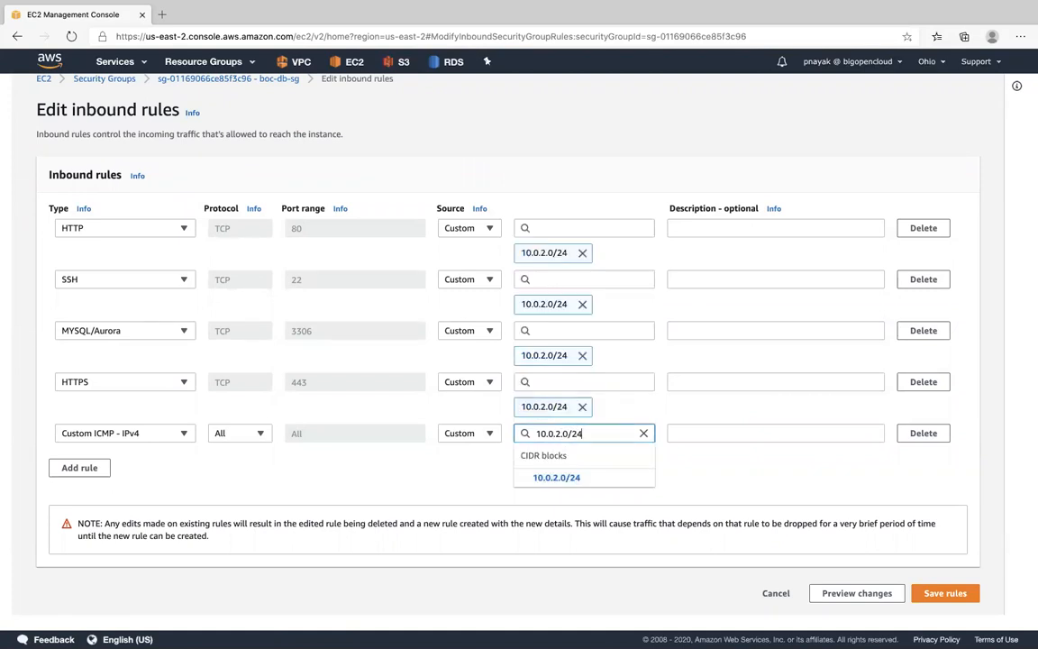
{"action": "left_click", "coordinate": [540, 477]}
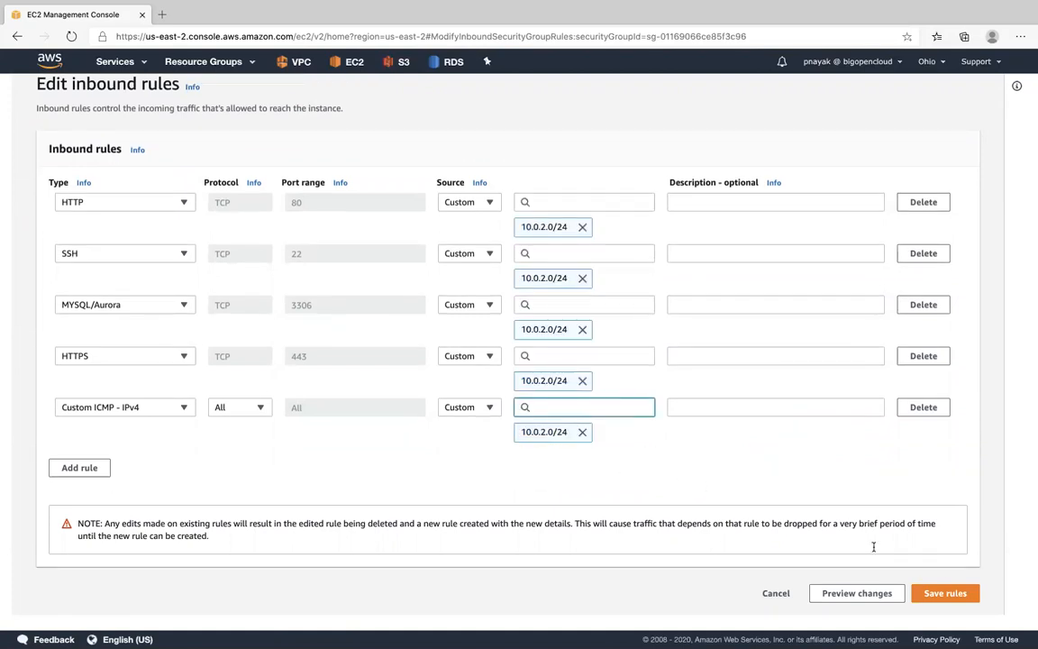
{"action": "left_click", "coordinate": [945, 593]}
- Switch back to Terminal, stop the running ping and repeat the ping test against the boc-test-db endpoint
{"action": "key", "text": "ctrl+Up"}
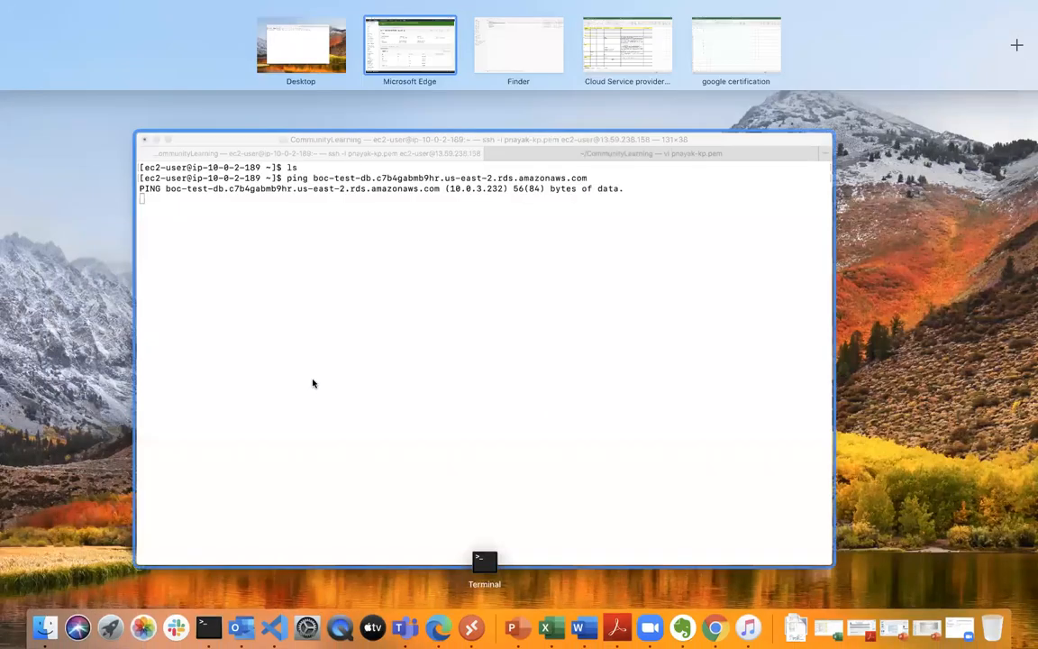
{"action": "left_click", "coordinate": [313, 383]}
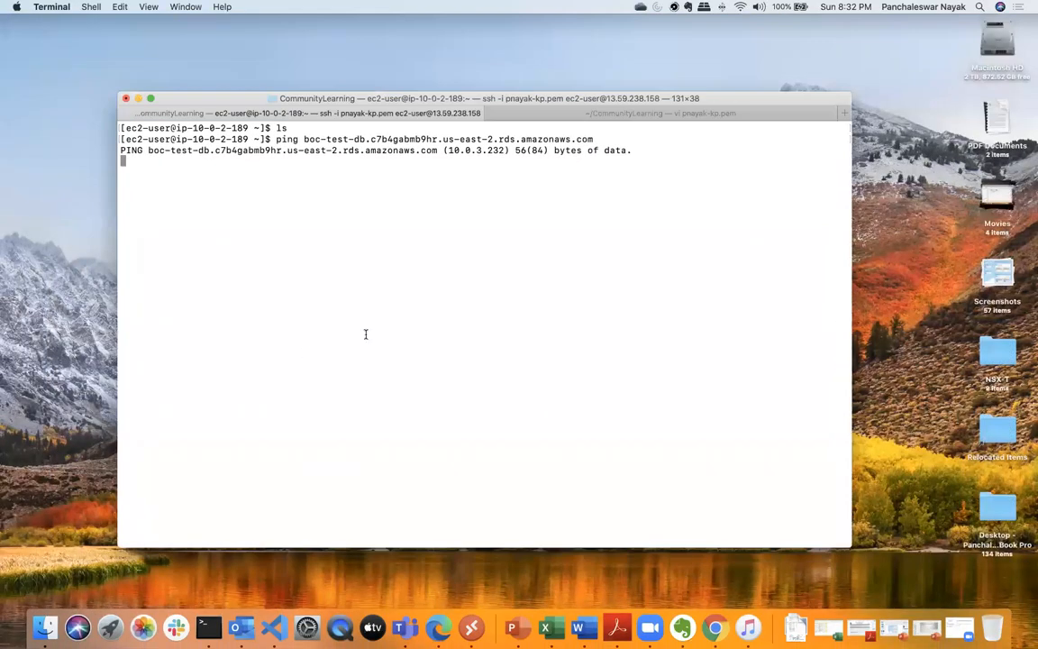
{"action": "key", "text": "ctrl+c"}
{"action": "key", "text": "Up"}
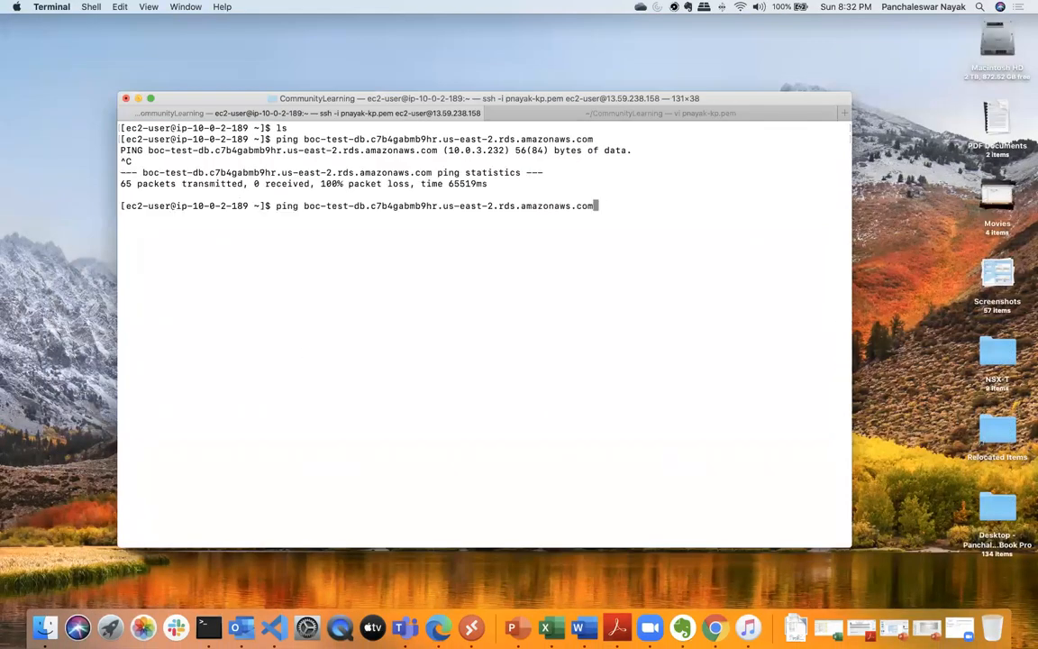
{"action": "key", "text": "Return"}
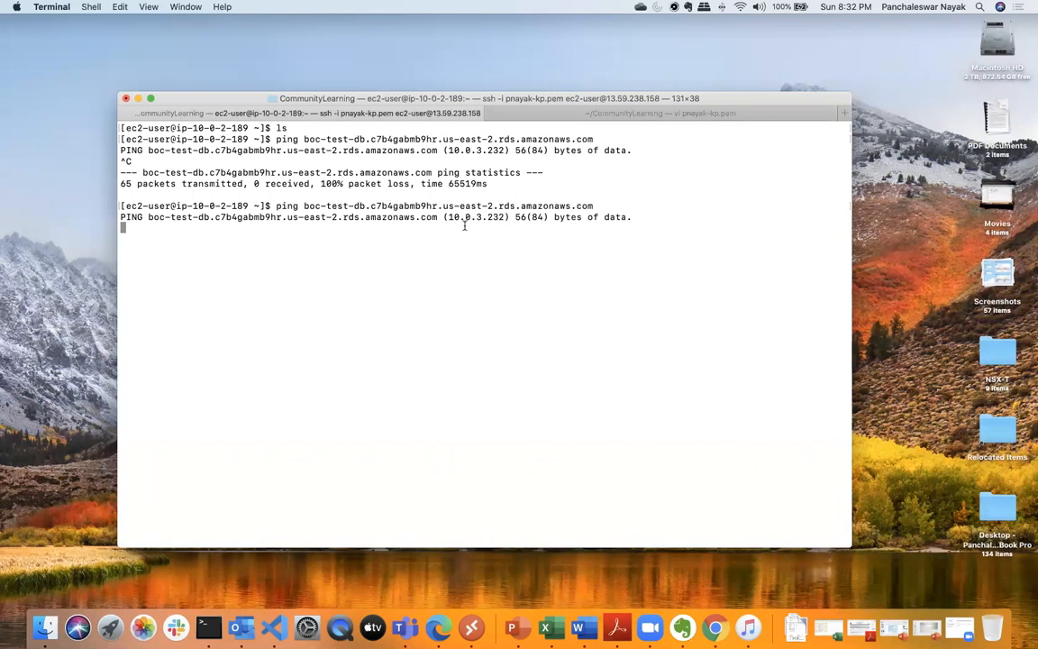
{"action": "left_click_drag", "start_coordinate": [448, 217], "coordinate": [505, 217]}
{"action": "left_click", "coordinate": [487, 242]}
{"action": "key", "text": "ctrl+c"}
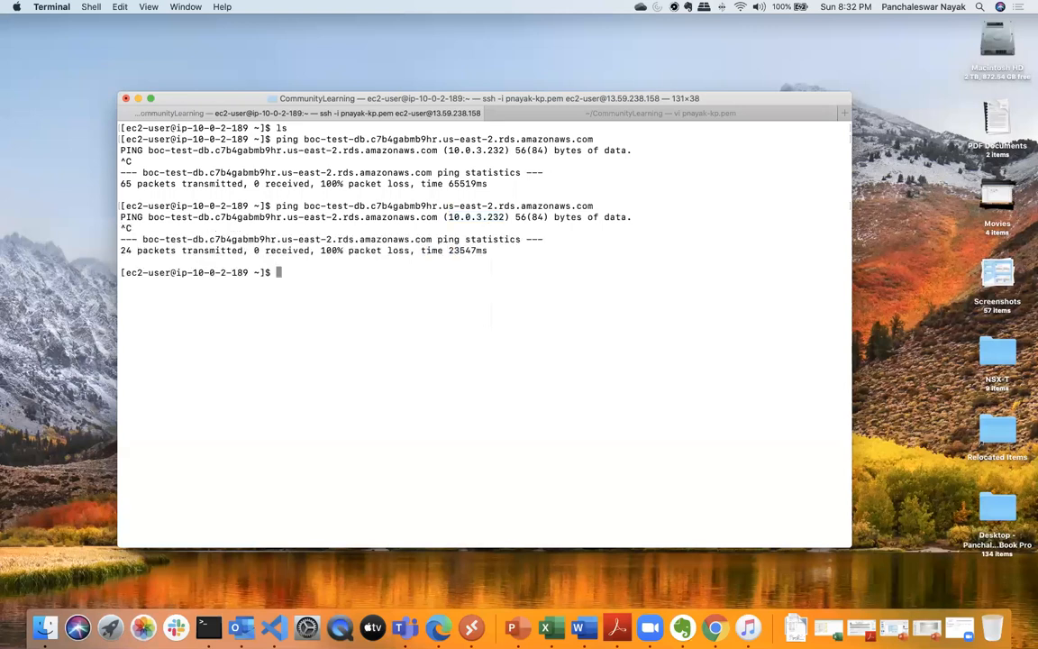
- Clear the terminal and update the EC2 instance's packages with sudo yum update -y
{"action": "type", "text": "clear"}
{"action": "key", "text": "Return"}
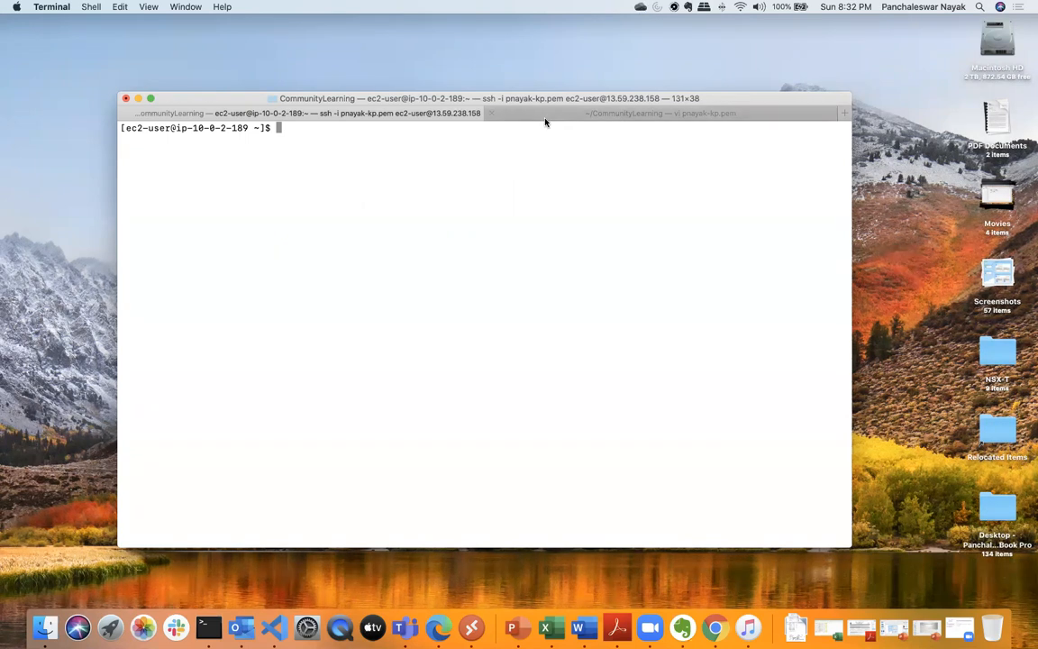
{"action": "left_click_drag", "start_coordinate": [532, 101], "coordinate": [537, 102]}
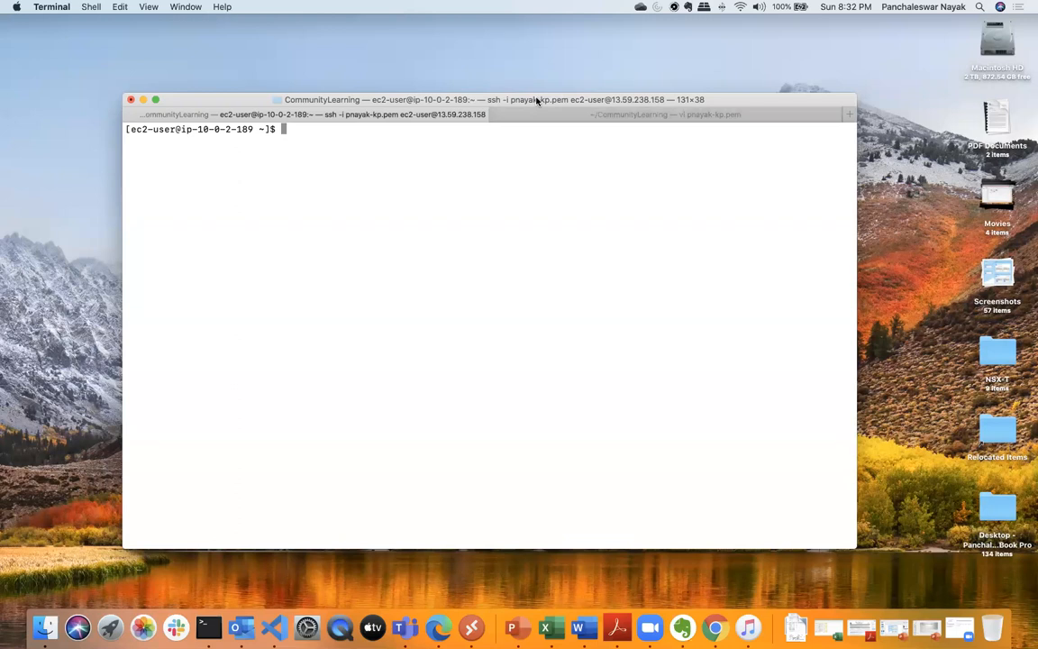
{"action": "left_click_drag", "start_coordinate": [536, 105], "coordinate": [532, 114]}
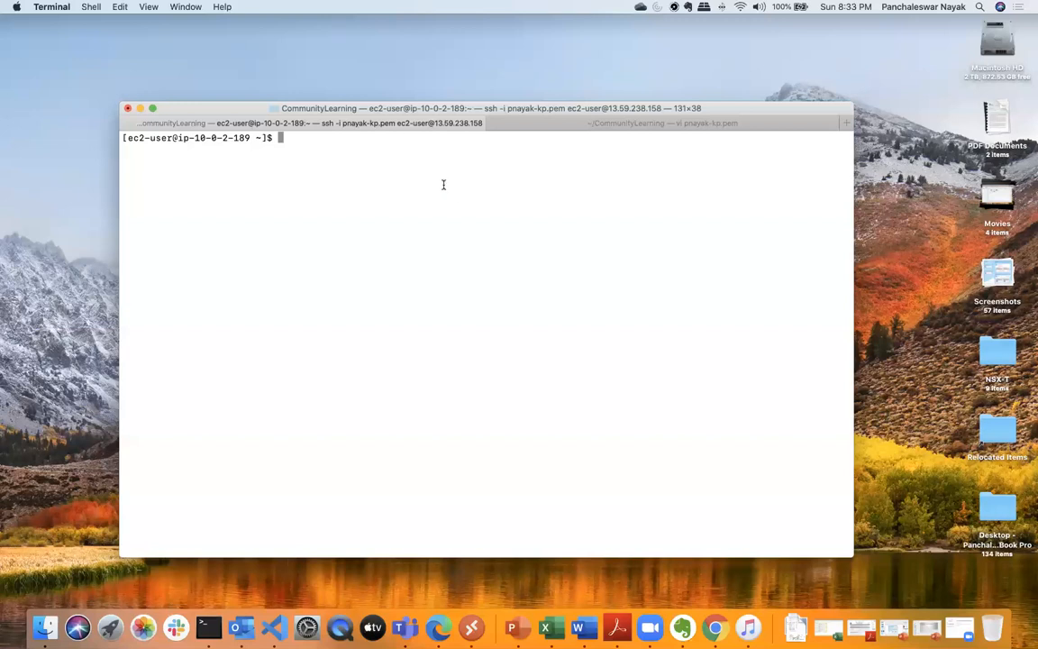
{"action": "type", "text": "cs"}
{"action": "key", "text": "BackSpace"}
{"action": "key", "text": "BackSpace"}
{"action": "type", "text": "sudo update"}
{"action": "key", "text": "BackSpace"}
{"action": "key", "text": "BackSpace"}
{"action": "key", "text": "BackSpace"}
{"action": "key", "text": "BackSpace"}
{"action": "key", "text": "BackSpace"}
{"action": "key", "text": "BackSpace"}
{"action": "key", "text": "BackSpace"}
{"action": "type", "text": "yum update -y"}
{"action": "key", "text": "Return"}
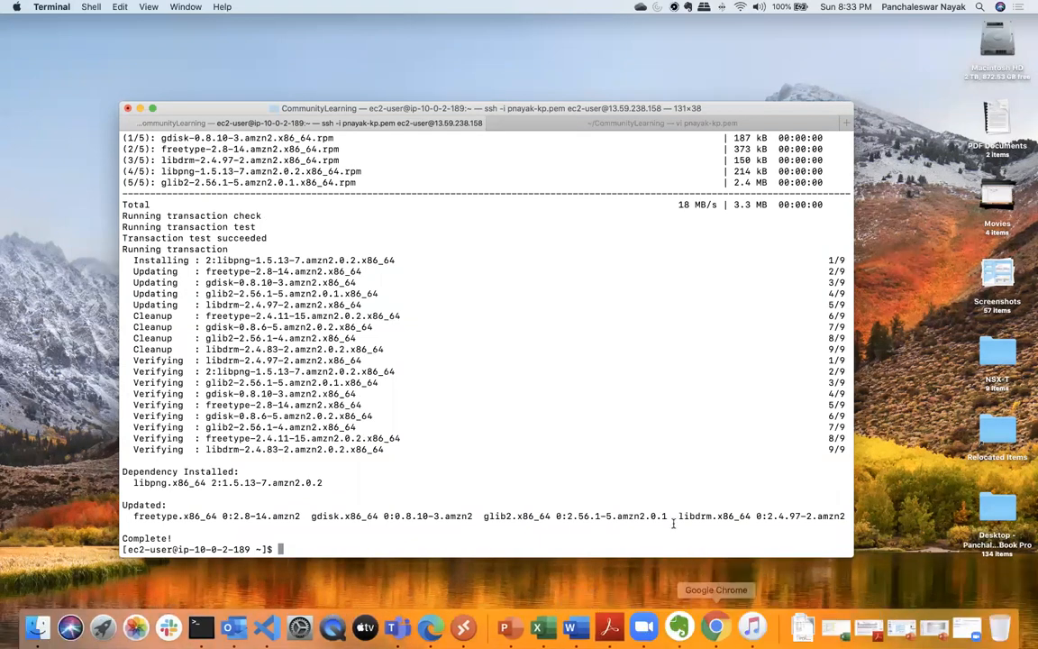
{"action": "left_click", "coordinate": [515, 624]}
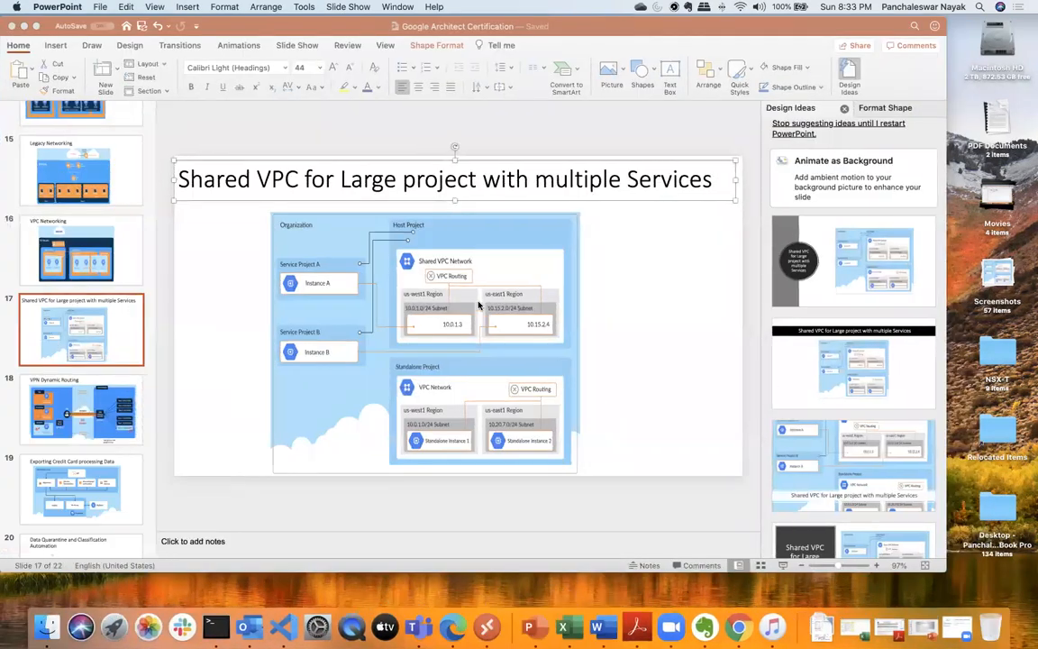
{"action": "scroll", "coordinate": [77, 408], "scroll_direction": "down", "scroll_amount": 5}
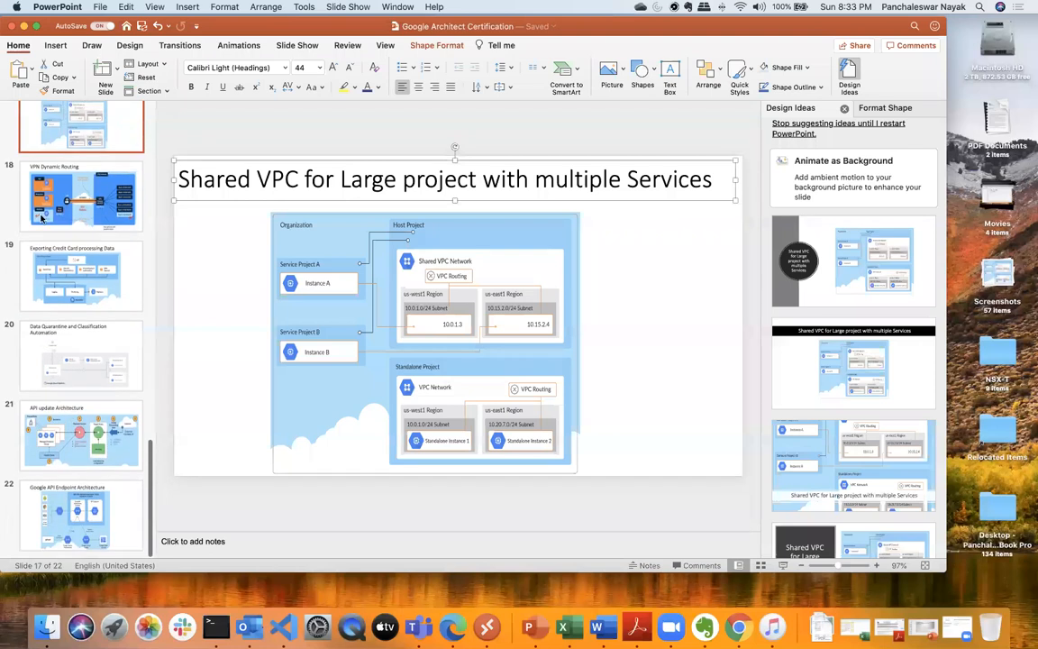
{"action": "left_click", "coordinate": [24, 26]}
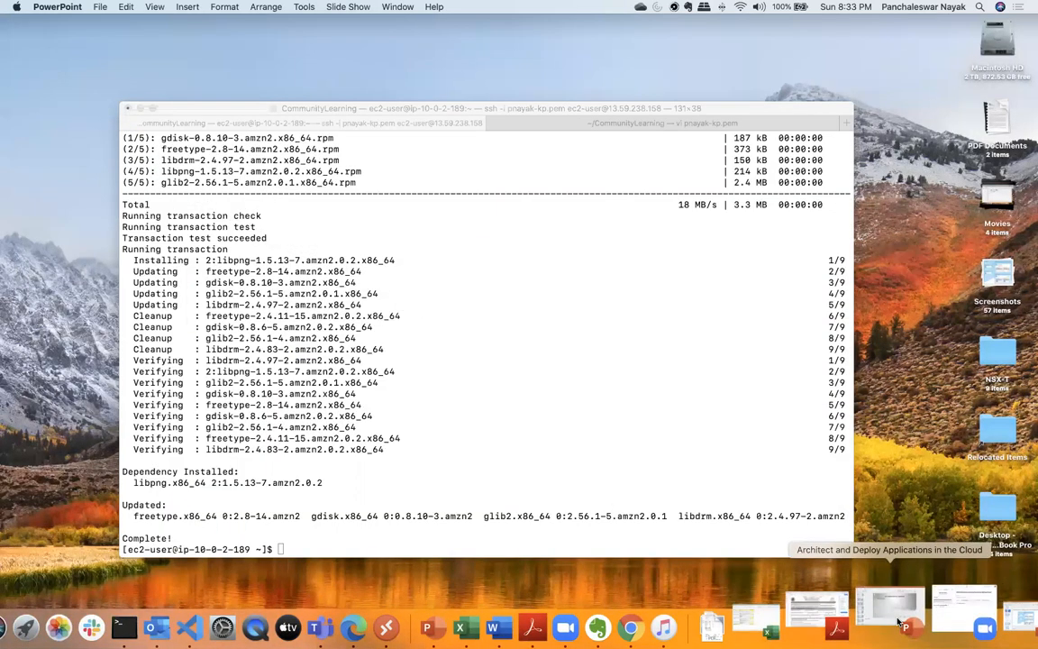
- Switch to the PowerPoint presentation "Architect and Deploy Applications in the Cloud" and copy the line "vi /etc/yum.repos.d/mariadb.repo" from the RDS slide
{"action": "left_click", "coordinate": [901, 621]}
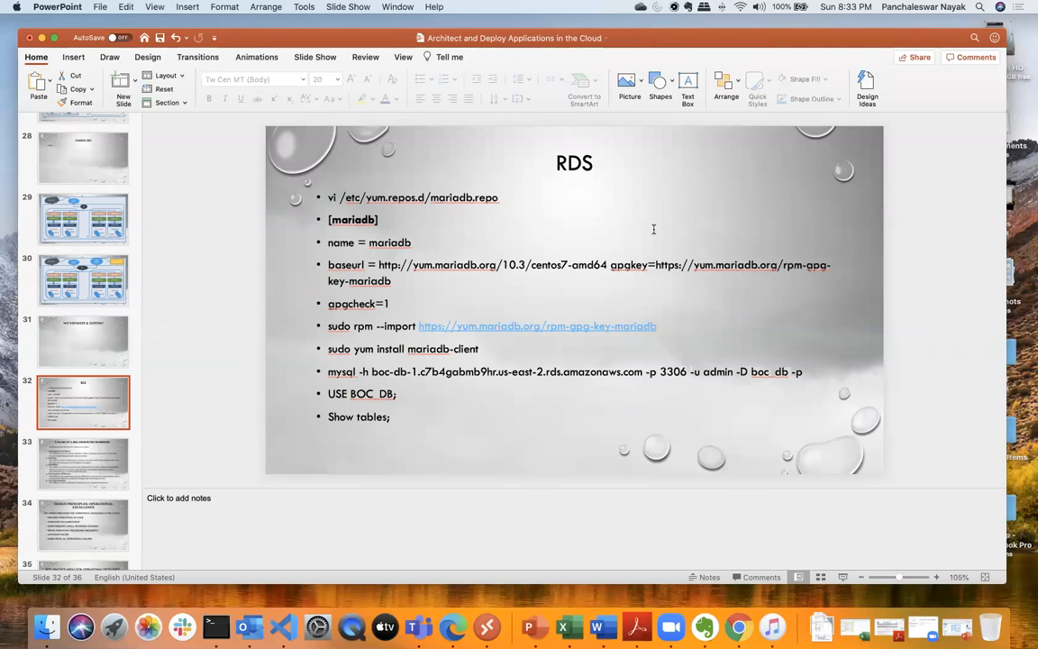
{"action": "left_click", "coordinate": [54, 37]}
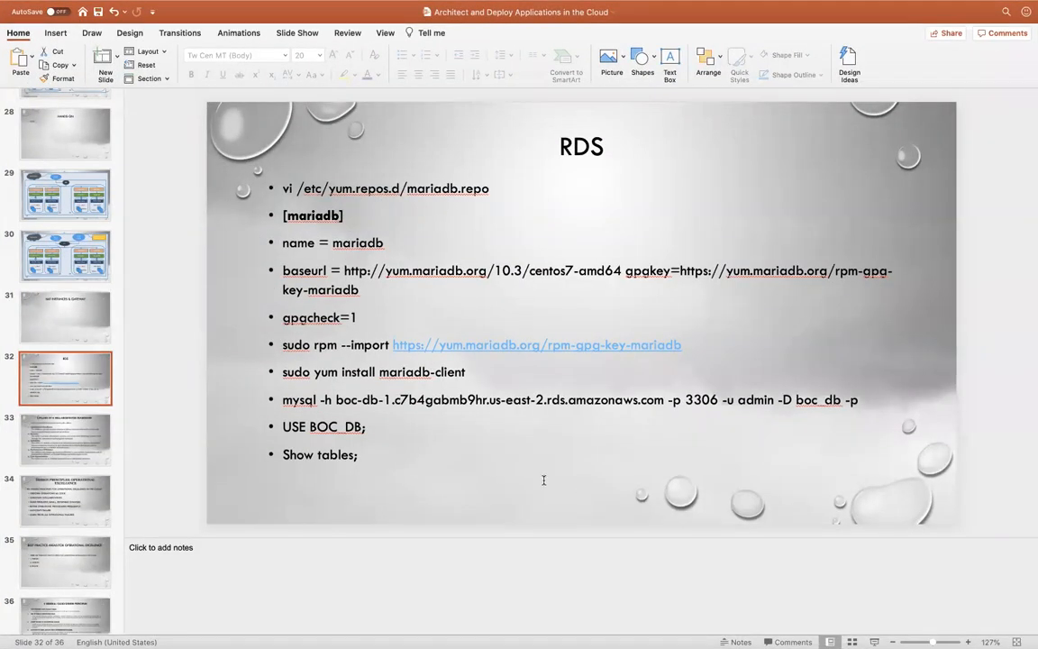
{"action": "left_click", "coordinate": [283, 188]}
{"action": "key", "text": "shift+Down"}
{"action": "key", "text": "shift+Down"}
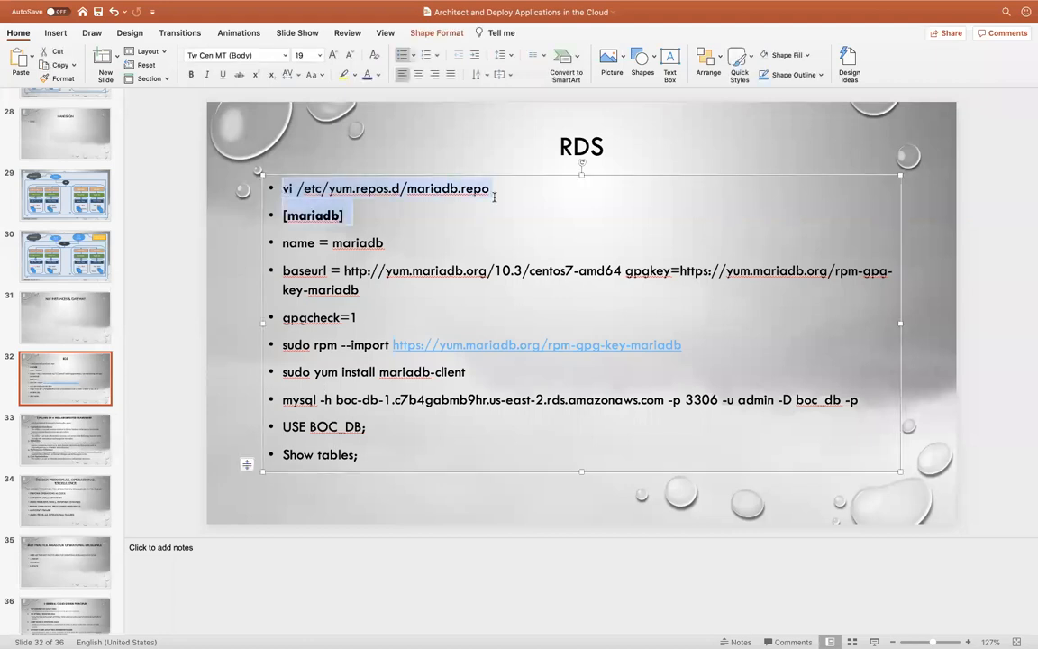
{"action": "left_click", "coordinate": [283, 188]}
{"action": "left_click_drag", "start_coordinate": [283, 188], "coordinate": [486, 189]}
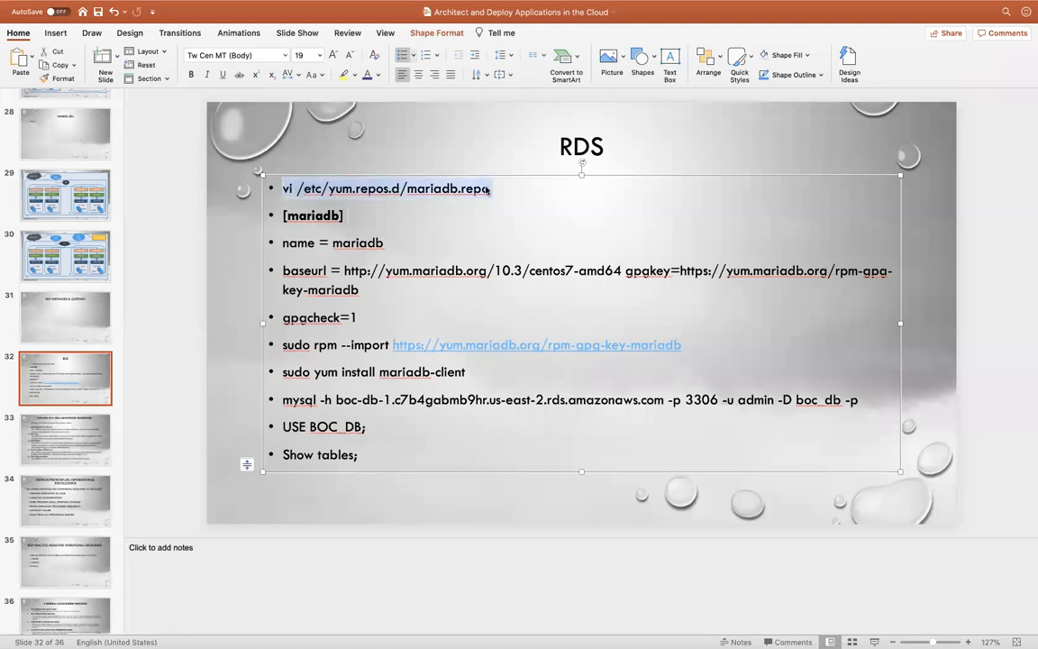
- Return to Terminal, clear it and run the copied vi /etc/yum.repos.d/mariadb.repo command
{"action": "key", "text": "ctrl+Up"}
{"action": "left_click", "coordinate": [464, 393]}
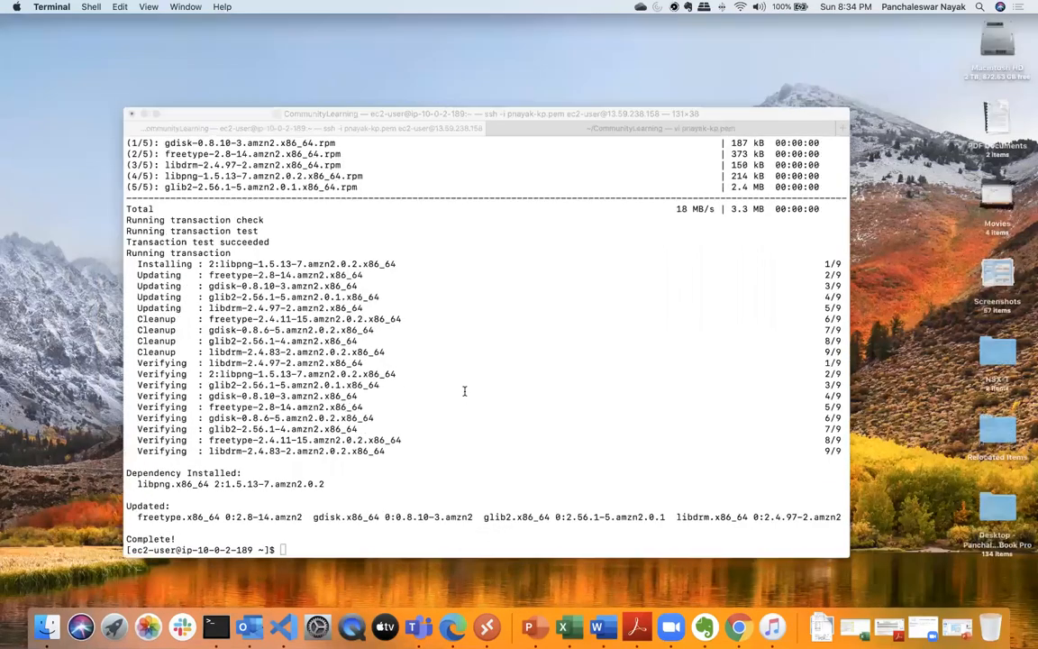
{"action": "type", "text": "clear"}
{"action": "key", "text": "Return"}
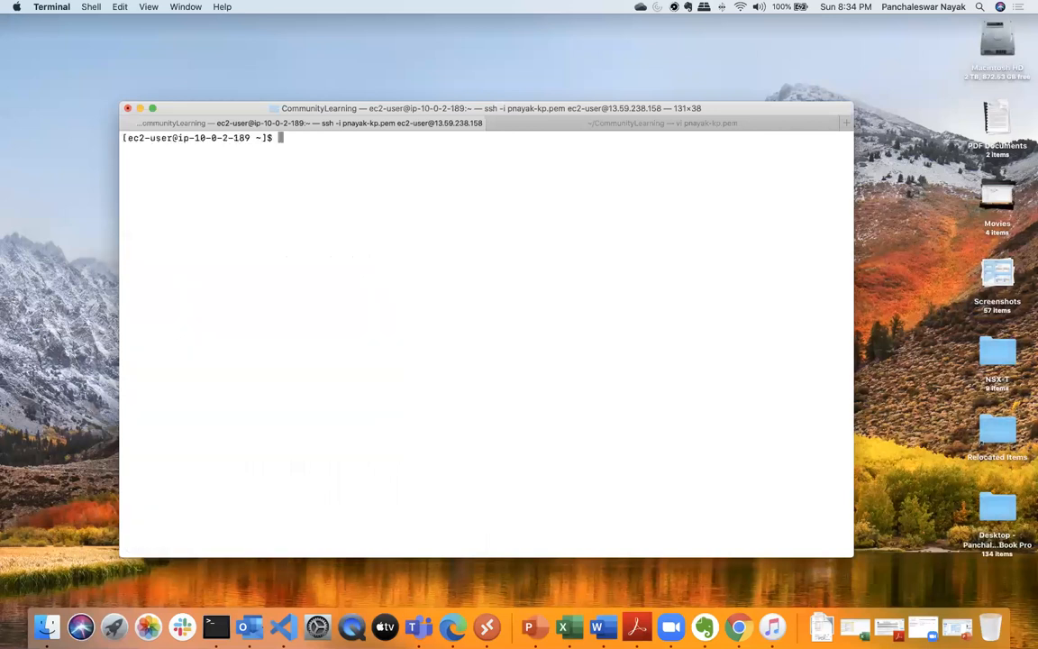
{"action": "key", "text": "super+v"}
{"action": "key", "text": "Return"}
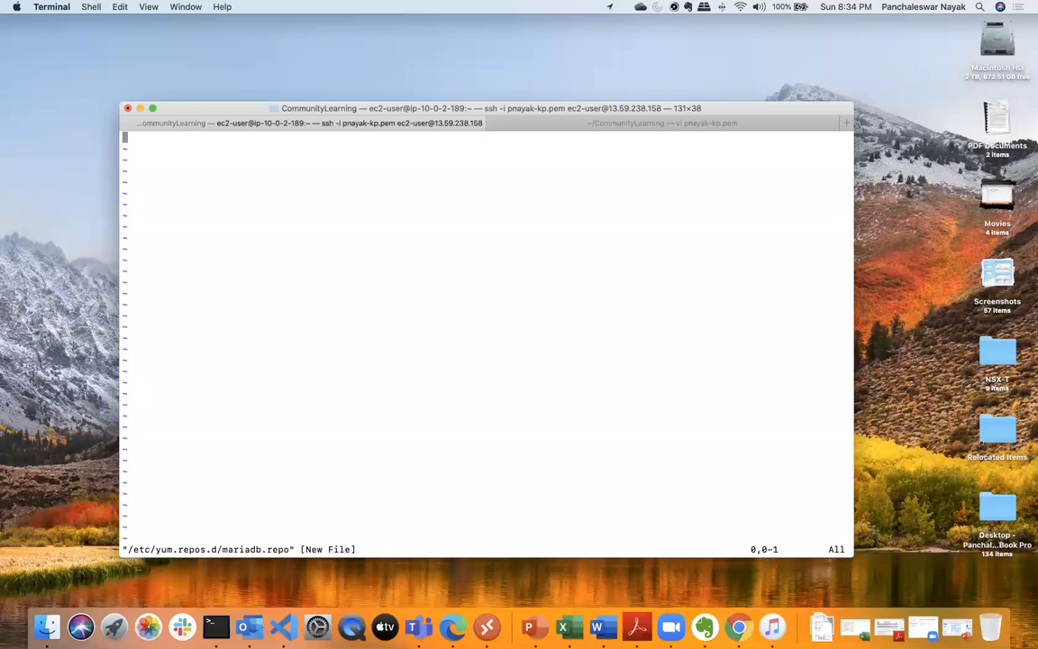
- Quit vi and rerun the command with sudo as sudo vi /etc/yum.repos.d/mariadb.repo
{"action": "left_click_drag", "start_coordinate": [451, 398], "coordinate": [452, 400]}
{"action": "key", "text": "Escape"}
{"action": "type", "text": ":q"}
{"action": "key", "text": "Return"}
{"action": "key", "text": "Up"}
{"action": "key", "text": "Left"}
{"action": "key", "text": "Left"}
{"action": "key", "text": "Left"}
{"action": "key", "text": "Left"}
{"action": "key", "text": "Left"}
{"action": "key", "text": "Left"}
{"action": "key", "text": "Left"}
{"action": "key", "text": "Left"}
{"action": "key", "text": "Left"}
{"action": "key", "text": "Left"}
{"action": "key", "text": "Left"}
{"action": "key", "text": "Left"}
{"action": "key", "text": "Left"}
{"action": "key", "text": "Left"}
{"action": "key", "text": "Left"}
{"action": "key", "text": "Left"}
{"action": "key", "text": "Left"}
{"action": "key", "text": "Left"}
{"action": "key", "text": "Left"}
{"action": "key", "text": "Left"}
{"action": "key", "text": "Left"}
{"action": "key", "text": "Left"}
{"action": "key", "text": "Left"}
{"action": "key", "text": "Left"}
{"action": "key", "text": "Left"}
{"action": "key", "text": "Left"}
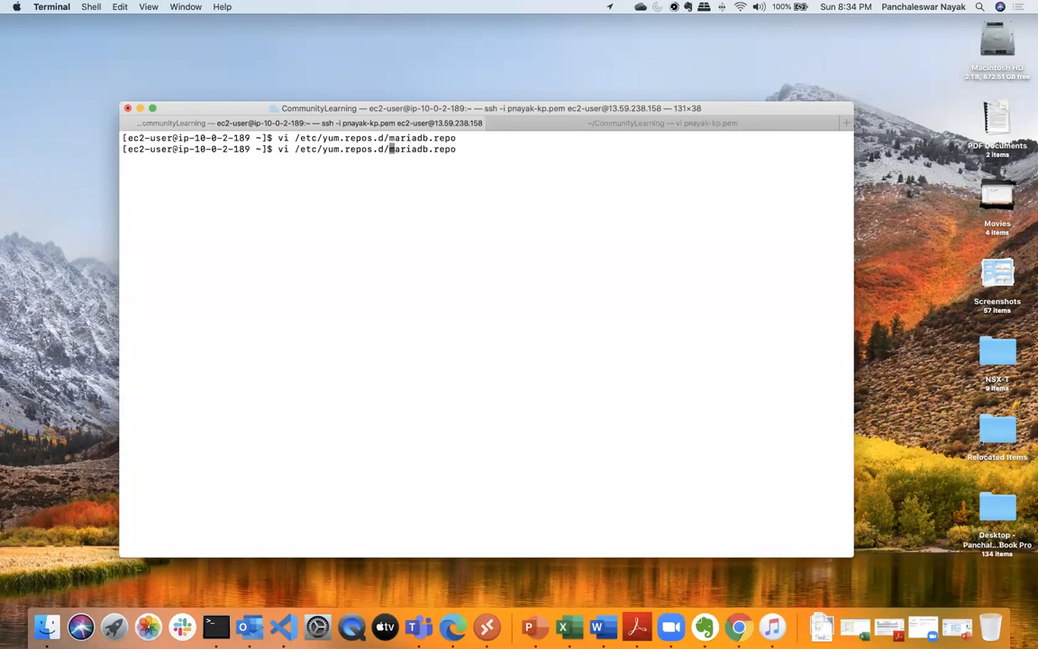
{"action": "key", "text": "Left"}
{"action": "key", "text": "Left"}
{"action": "type", "text": "sudo"}
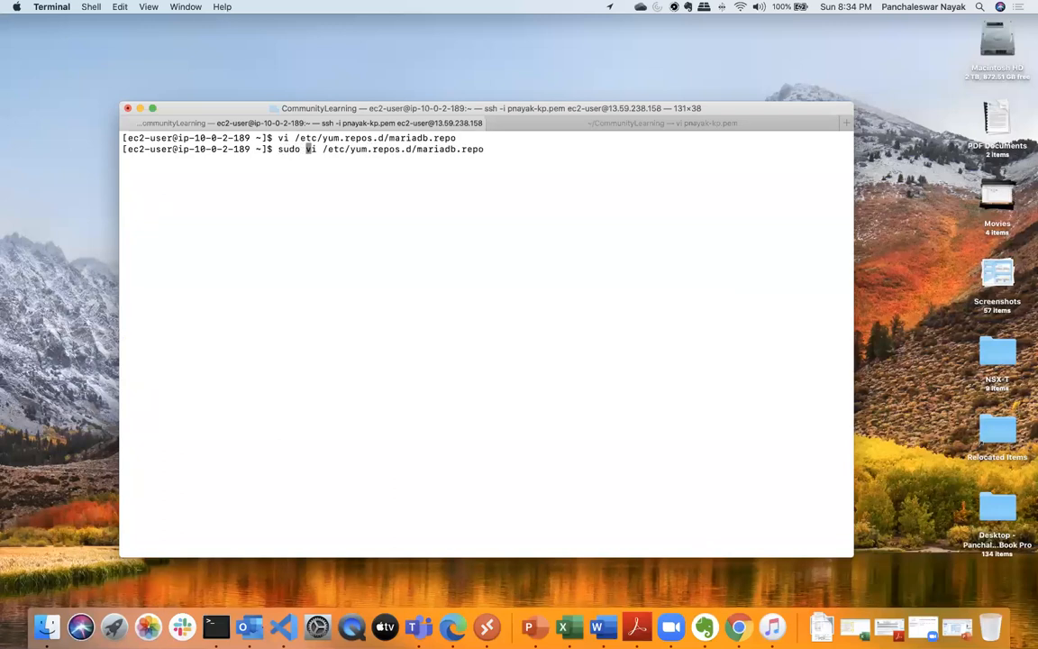
{"action": "key", "text": "Return"}
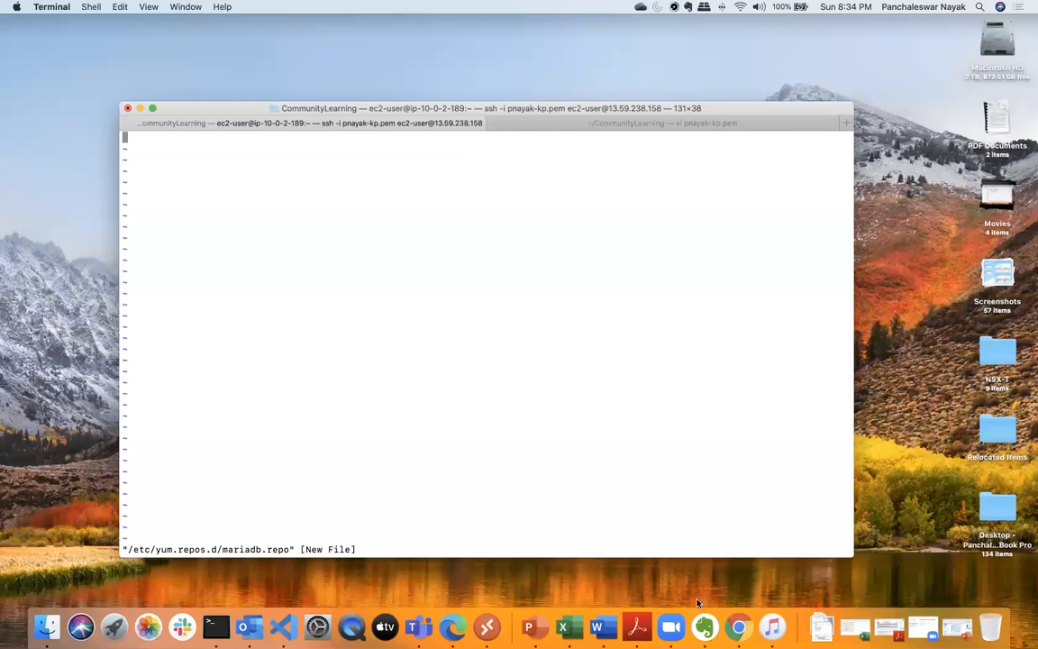
- Switch to PowerPoint and copy the repository definition on the RDS slide, from [mariadb] through gpgcheck=1
{"action": "key", "text": "ctrl+Up"}
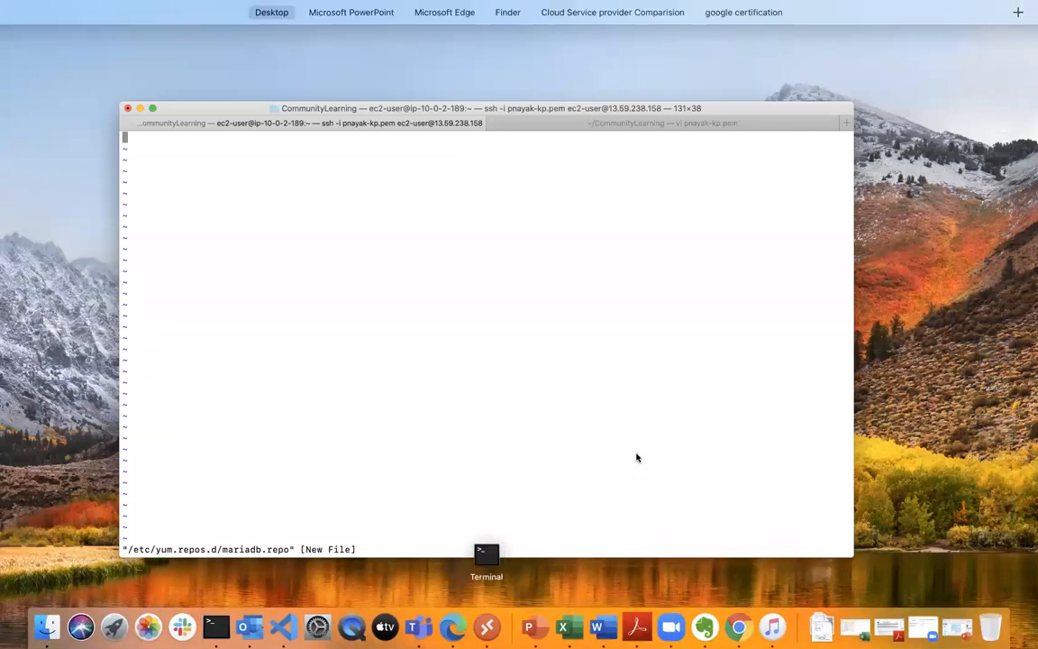
{"action": "mouse_move", "coordinate": [302, 7]}
{"action": "left_click", "coordinate": [379, 60]}
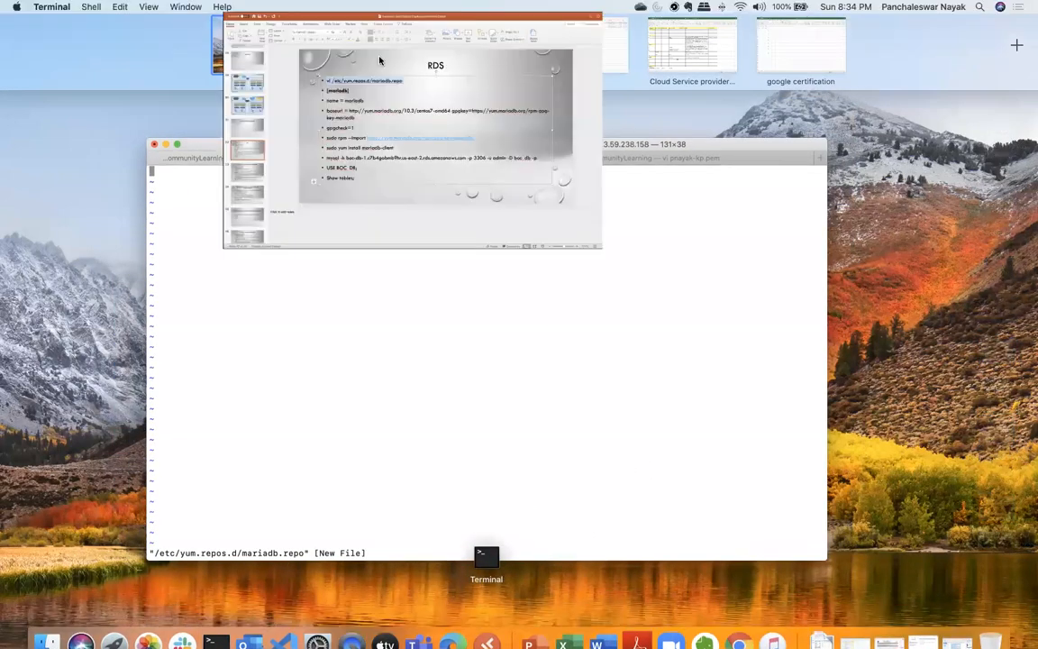
{"action": "left_click_drag", "start_coordinate": [284, 216], "coordinate": [347, 317]}
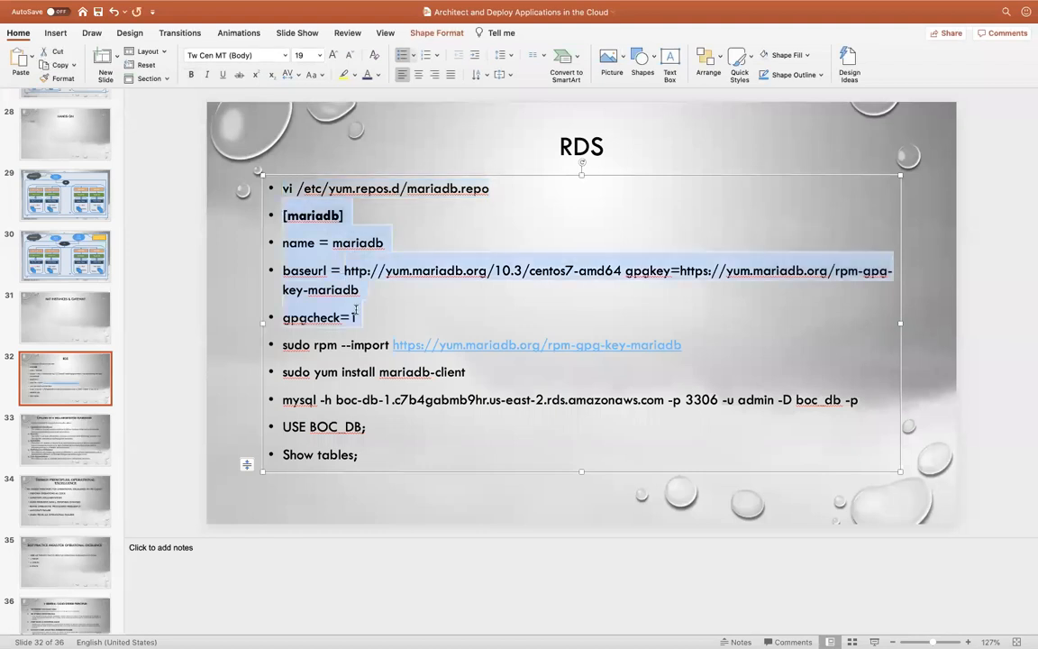
{"action": "right_click", "coordinate": [347, 254]}
{"action": "left_click", "coordinate": [376, 273]}
- Return to Terminal, insert the copied repository definition into mariadb.repo, then save the file and quit vi
{"action": "key", "text": "ctrl+Up"}
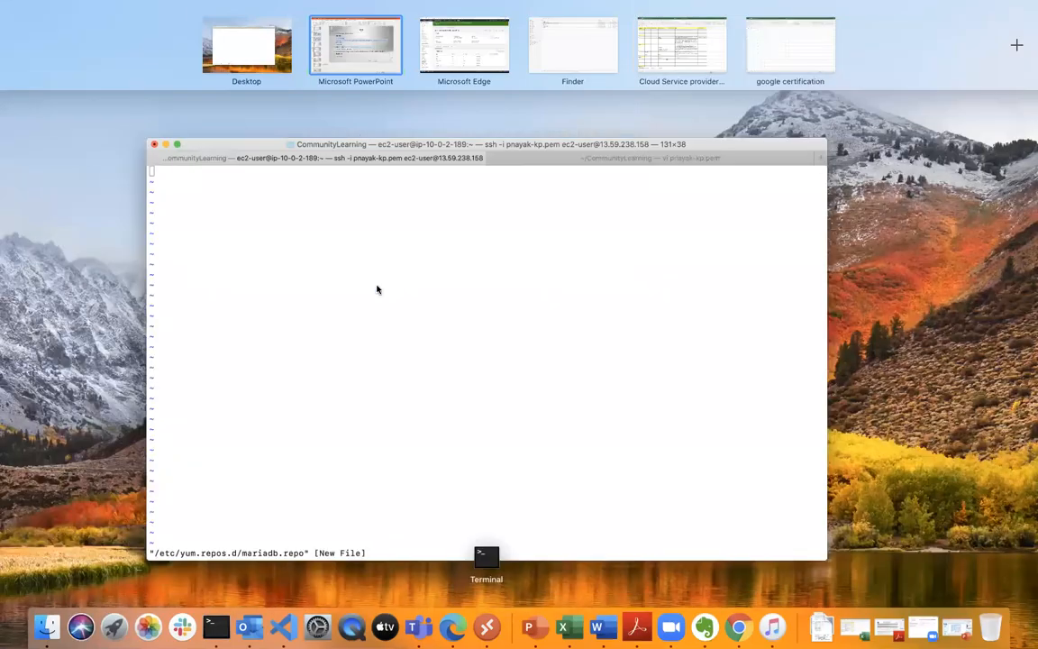
{"action": "left_click", "coordinate": [407, 422]}
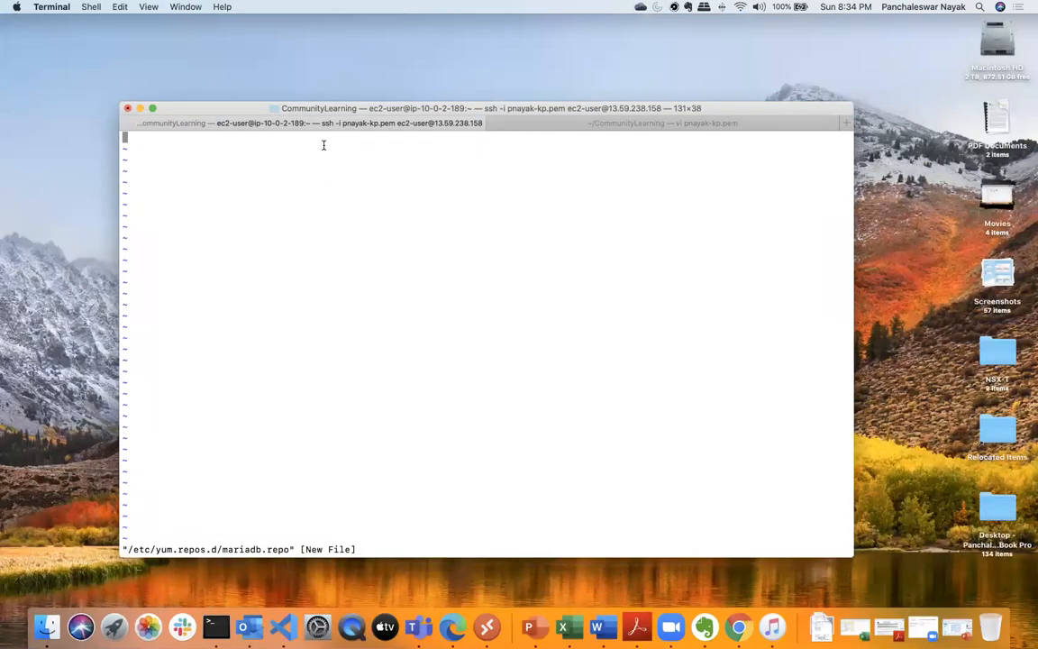
{"action": "key", "text": "i"}
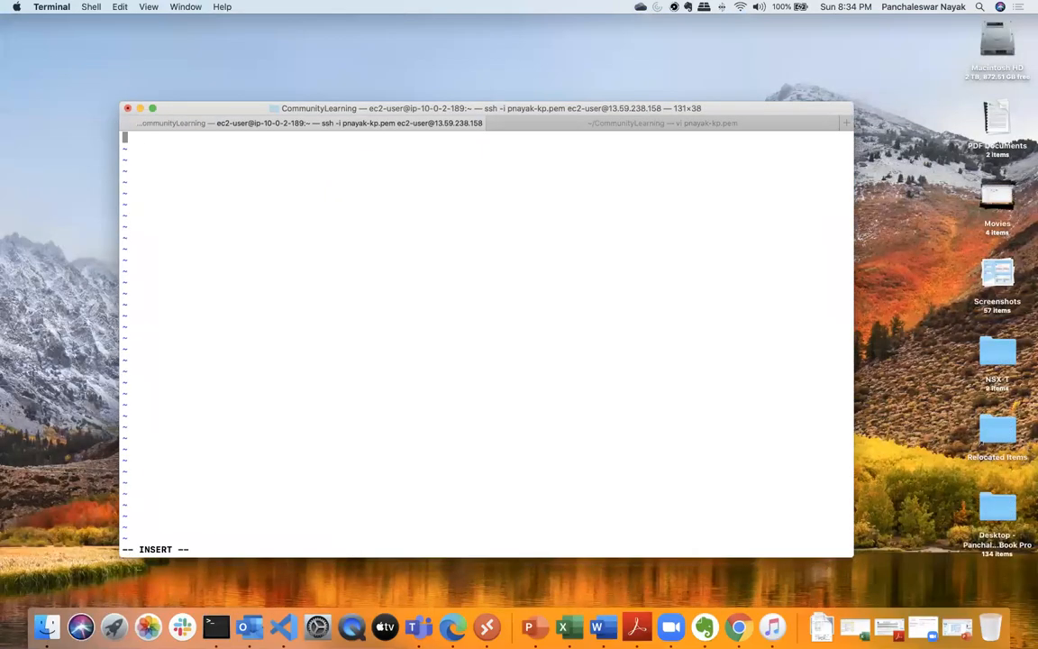
{"action": "key", "text": "super+v"}
{"action": "key", "text": "Escape"}
{"action": "type", "text": ":wq"}
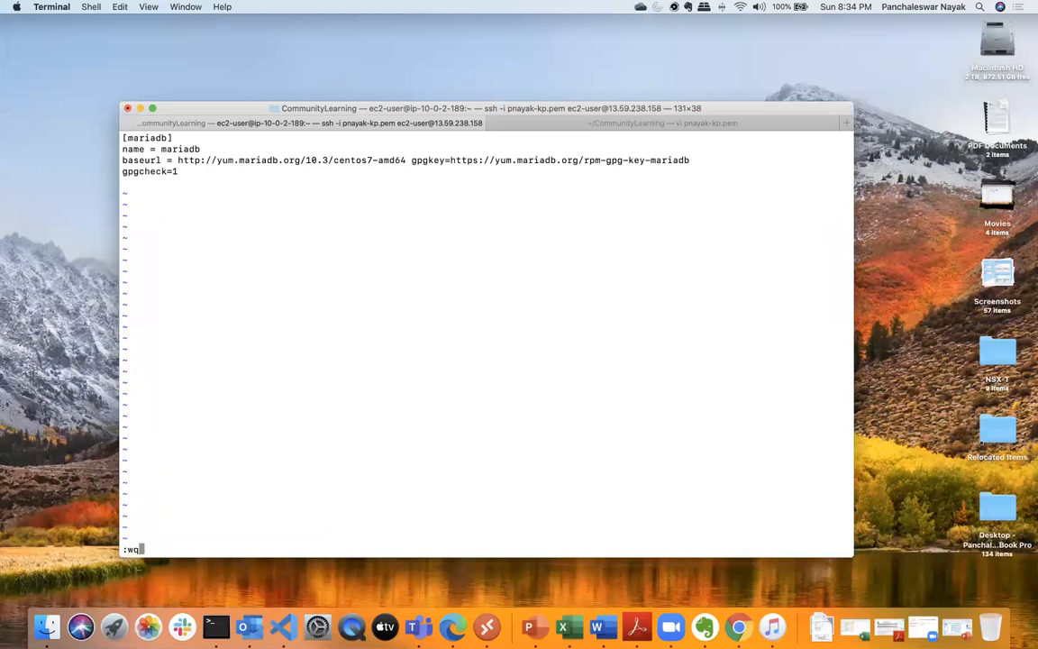
{"action": "key", "text": "Return"}
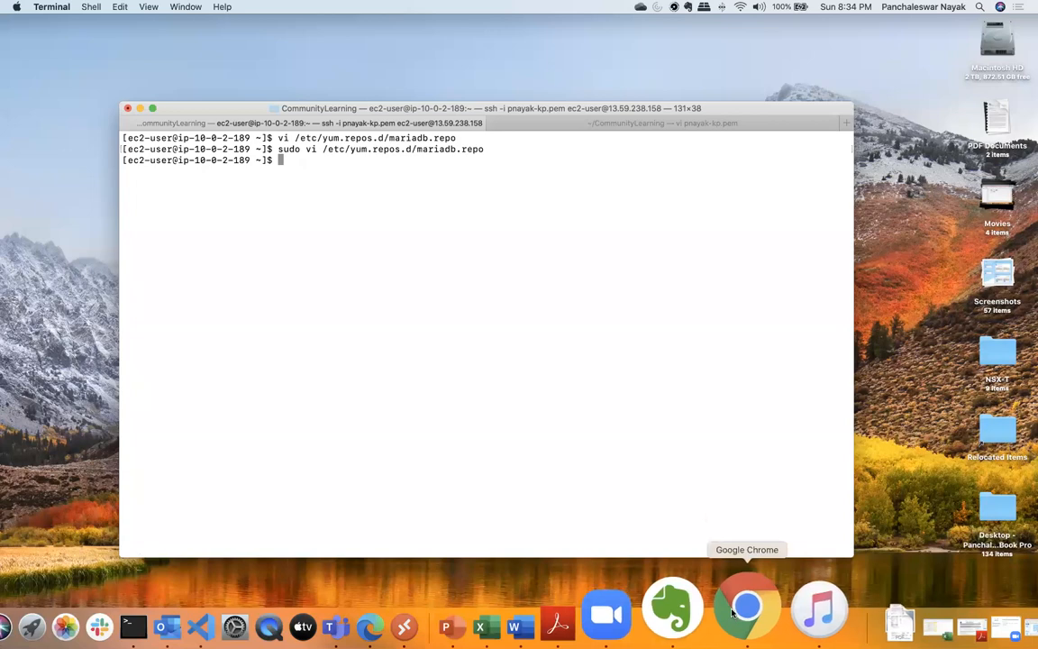
{"action": "key", "text": "ctrl+Up"}
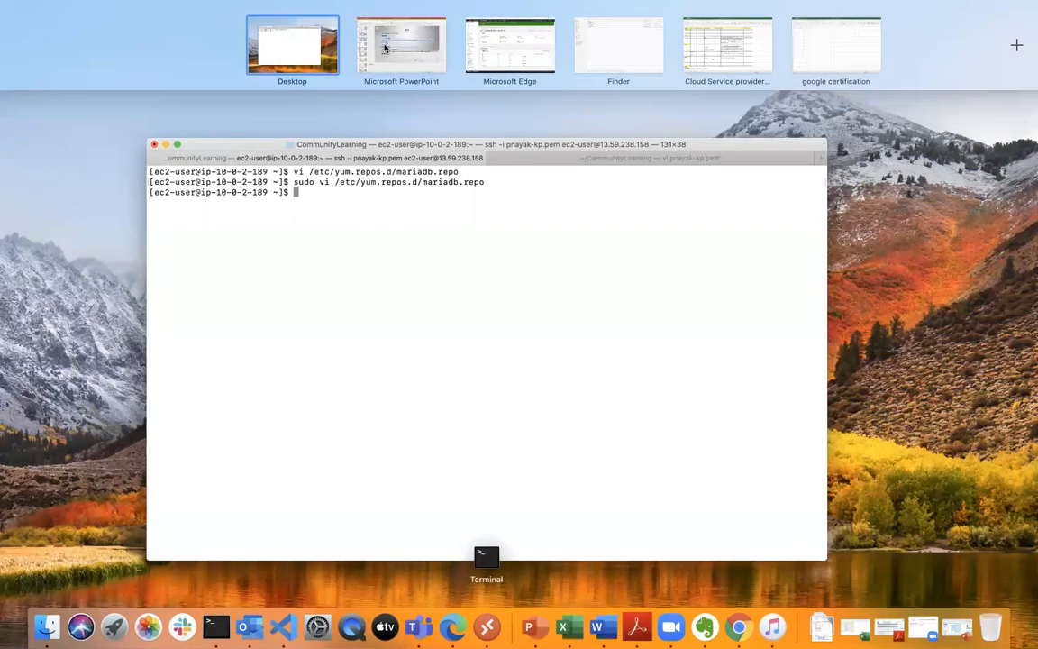
{"action": "left_click", "coordinate": [398, 42]}
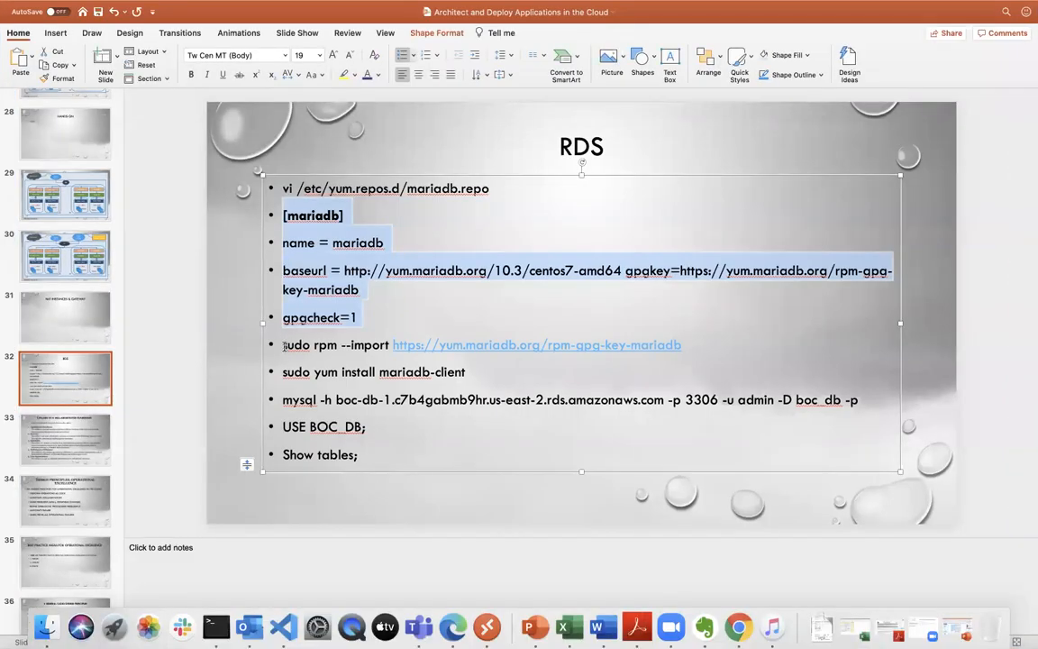
{"action": "left_click_drag", "start_coordinate": [279, 345], "coordinate": [679, 349]}
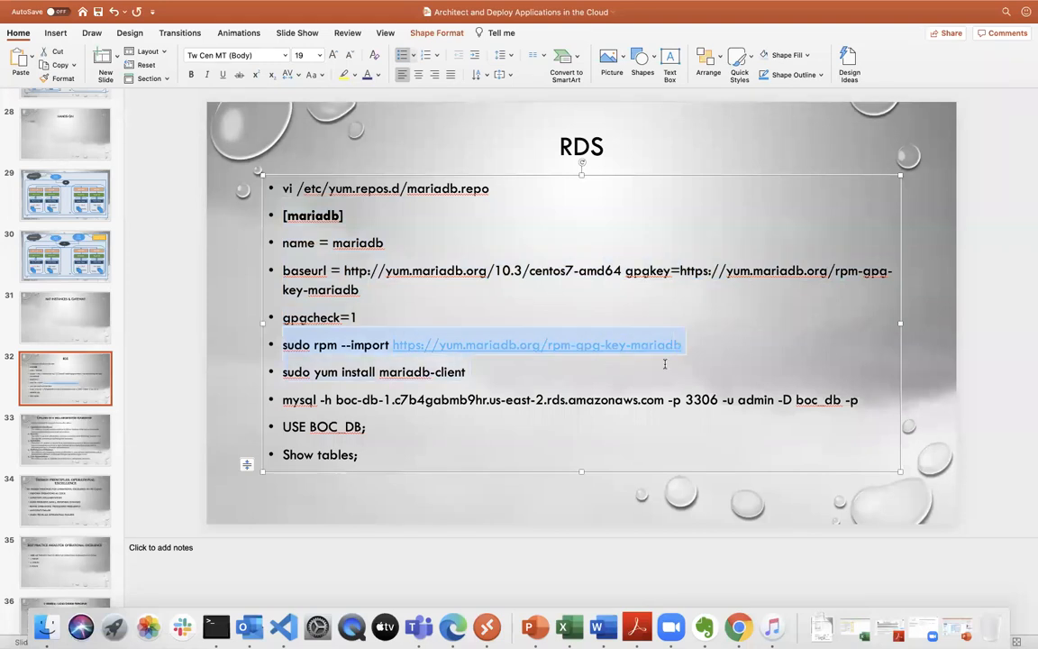
- Return to Terminal and run sudo yum update -y on the EC2 instance
{"action": "key", "text": "ctrl+Up"}
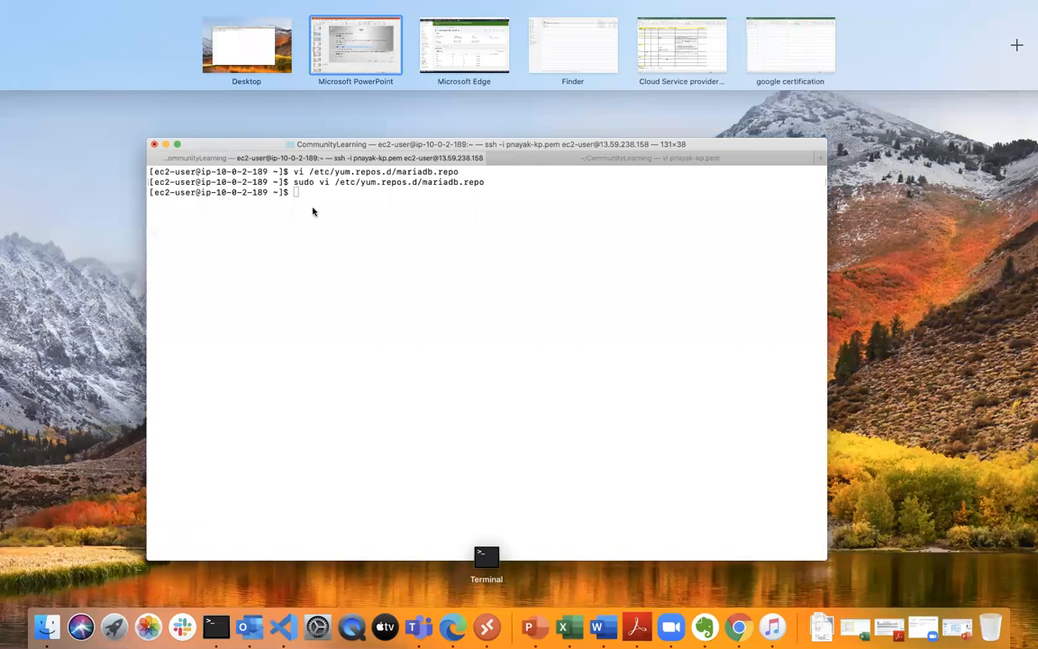
{"action": "left_click", "coordinate": [470, 275]}
{"action": "key", "text": "Up"}
{"action": "key", "text": "Down"}
{"action": "type", "text": "su"}
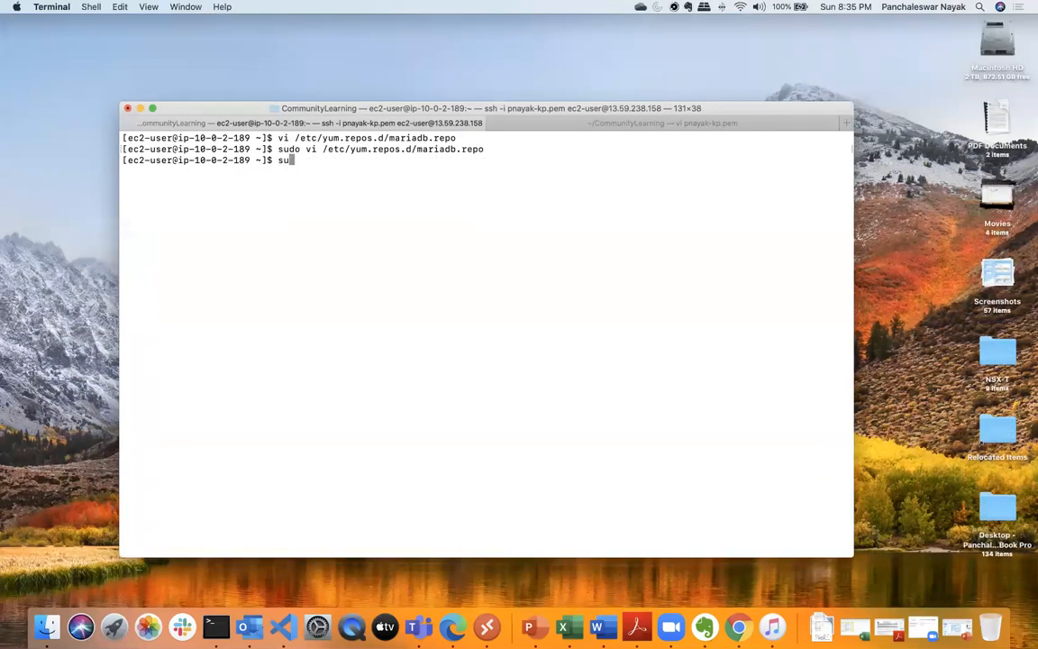
{"action": "type", "text": "do yum update -y"}
{"action": "key", "text": "Return"}
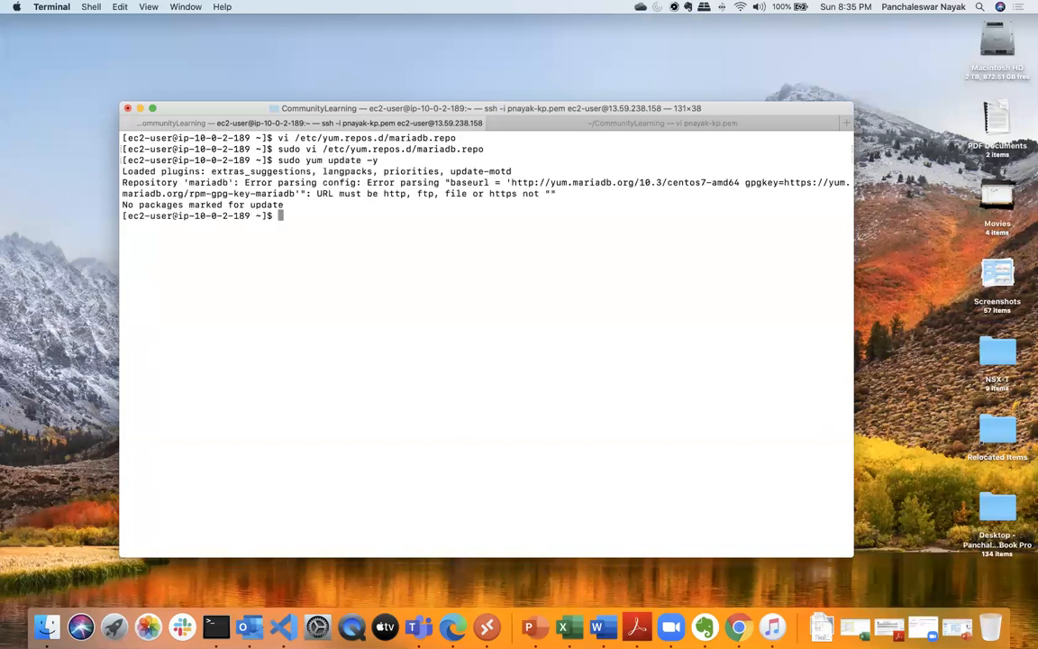
- Try to import the MariaDB GPG key with the copied sudo rpm --import command, and rerun sudo yum update -y
{"action": "key", "text": "super+v"}
{"action": "key", "text": "Return"}
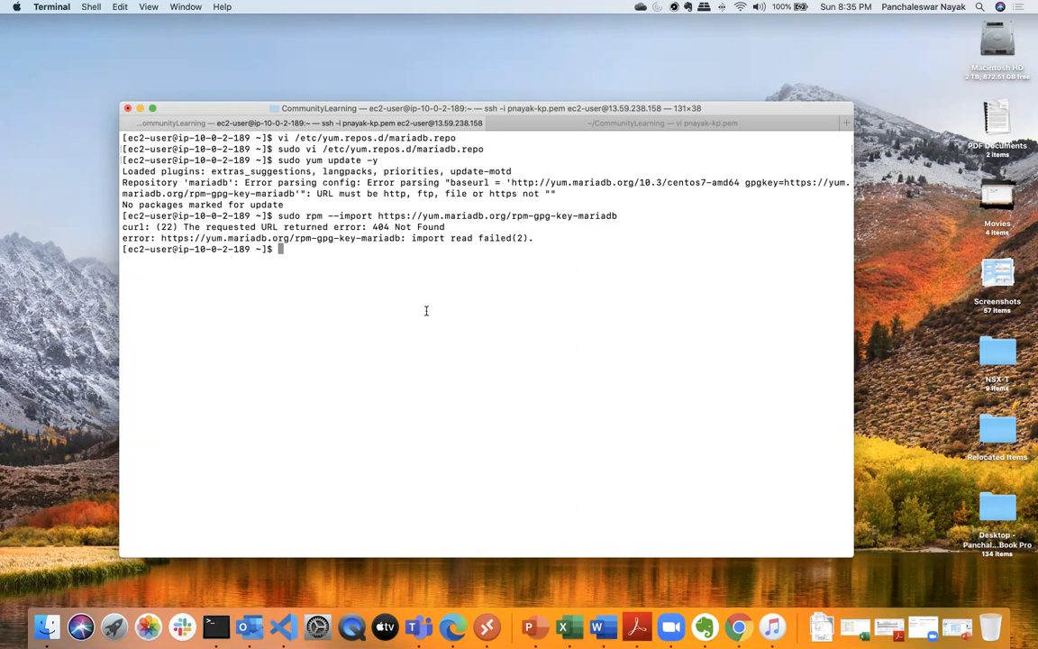
{"action": "type", "text": "ping goog"}
{"action": "key", "text": "BackSpace"}
{"action": "key", "text": "BackSpace"}
{"action": "key", "text": "BackSpace"}
{"action": "key", "text": "BackSpace"}
{"action": "key", "text": "BackSpace"}
{"action": "key", "text": "BackSpace"}
{"action": "key", "text": "BackSpace"}
{"action": "key", "text": "BackSpace"}
{"action": "key", "text": "BackSpace"}
{"action": "key", "text": "Up"}
{"action": "key", "text": "Up"}
{"action": "key", "text": "Return"}
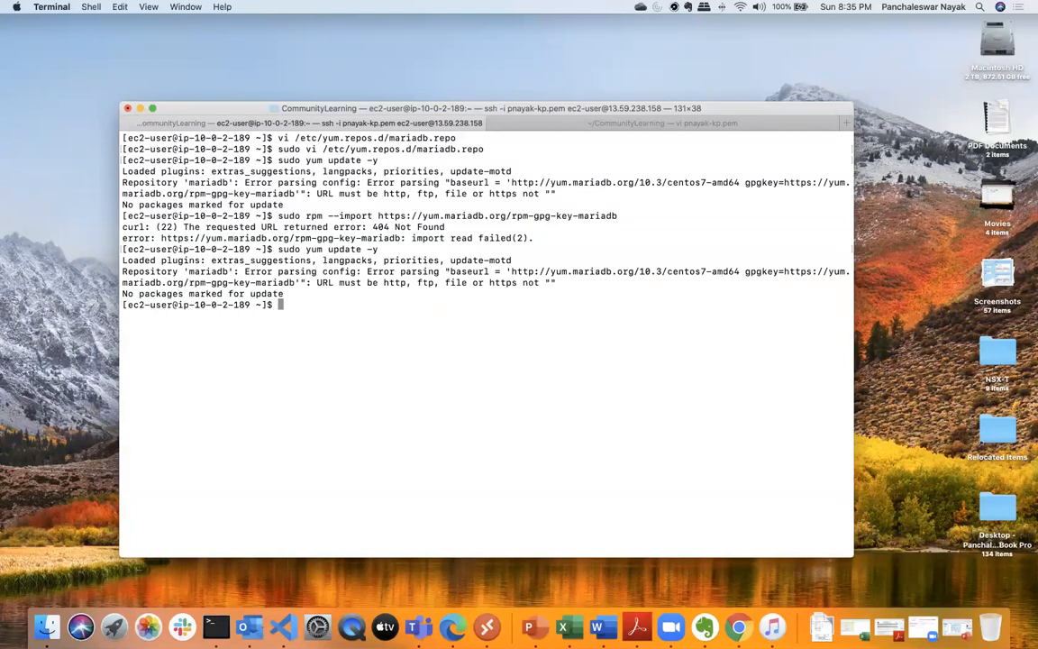
- Reopen /etc/yum.repos.d/mariadb.repo with sudo vi, move the gpgkey entry onto its own line below baseurl, and save and quit
{"action": "key", "text": "Up"}
{"action": "key", "text": "Up"}
{"action": "key", "text": "Up"}
{"action": "key", "text": "Up"}
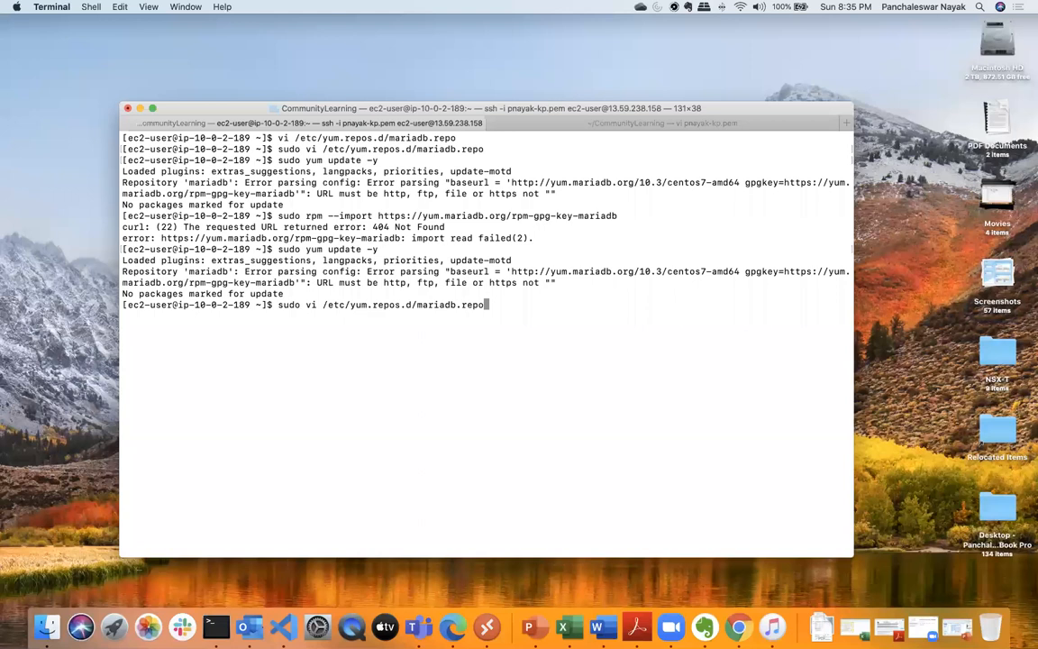
{"action": "key", "text": "Return"}
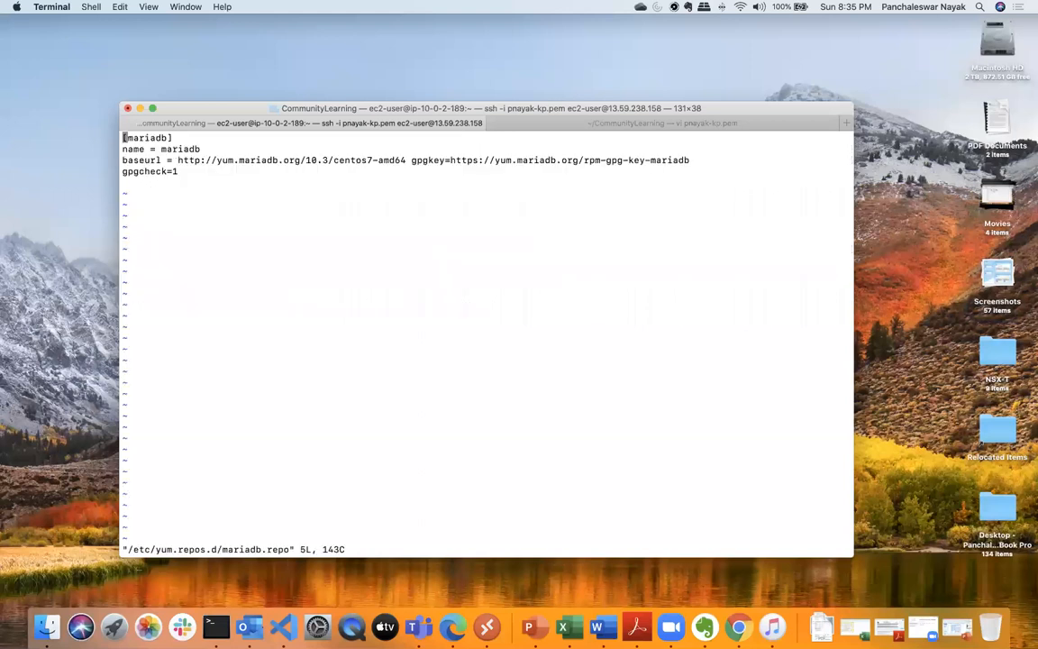
{"action": "key", "text": "Down"}
{"action": "key", "text": "Down"}
{"action": "key", "text": "Right"}
{"action": "key", "text": "Right"}
{"action": "key", "text": "Right"}
{"action": "key", "text": "Right"}
{"action": "key", "text": "Right"}
{"action": "key", "text": "Right"}
{"action": "key", "text": "Right"}
{"action": "key", "text": "Right"}
{"action": "key", "text": "Right"}
{"action": "key", "text": "Right"}
{"action": "key", "text": "Right"}
{"action": "key", "text": "Right"}
{"action": "key", "text": "Right"}
{"action": "key", "text": "Right"}
{"action": "key", "text": "Right"}
{"action": "key", "text": "Right"}
{"action": "key", "text": "Right"}
{"action": "key", "text": "Right"}
{"action": "key", "text": "Right"}
{"action": "key", "text": "Right"}
{"action": "key", "text": "Right"}
{"action": "key", "text": "Right"}
{"action": "key", "text": "Right"}
{"action": "key", "text": "Right"}
{"action": "key", "text": "Right"}
{"action": "key", "text": "Right"}
{"action": "key", "text": "Right"}
{"action": "key", "text": "Right"}
{"action": "key", "text": "Right"}
{"action": "key", "text": "Right"}
{"action": "key", "text": "Right"}
{"action": "key", "text": "Right"}
{"action": "key", "text": "Right"}
{"action": "key", "text": "Right"}
{"action": "key", "text": "Right"}
{"action": "key", "text": "Right"}
{"action": "key", "text": "Right"}
{"action": "key", "text": "Right"}
{"action": "key", "text": "Right"}
{"action": "key", "text": "Right"}
{"action": "key", "text": "Right"}
{"action": "key", "text": "Right"}
{"action": "key", "text": "Right"}
{"action": "key", "text": "Right"}
{"action": "key", "text": "Right"}
{"action": "key", "text": "Right"}
{"action": "key", "text": "Right"}
{"action": "key", "text": "Right"}
{"action": "key", "text": "Right"}
{"action": "key", "text": "Left"}
{"action": "key", "text": "i"}
{"action": "key", "text": "Return"}
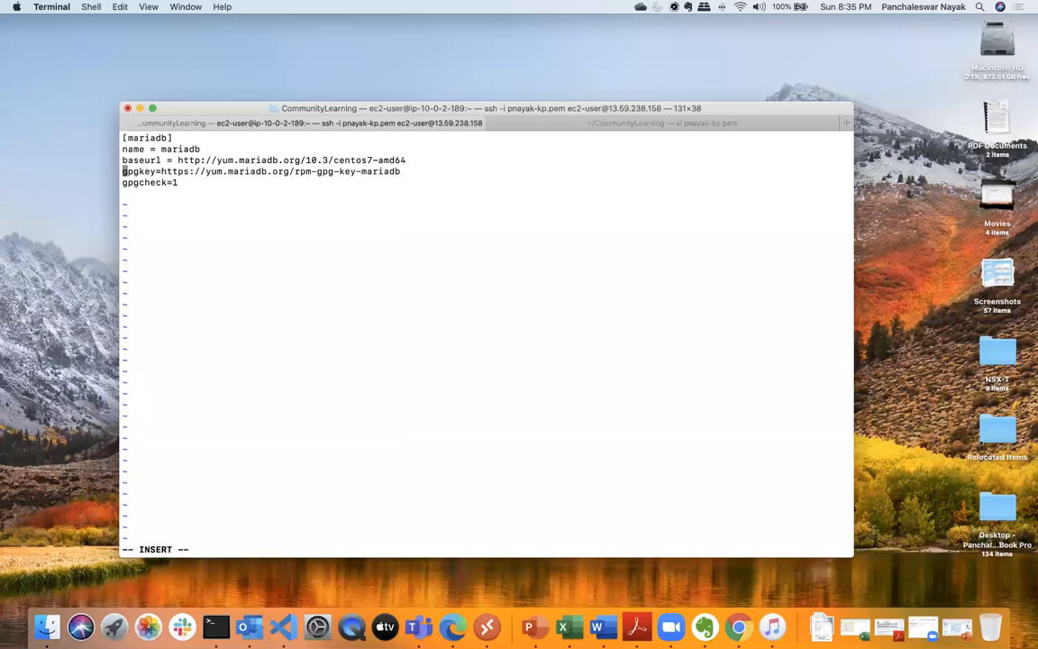
{"action": "key", "text": "Escape"}
{"action": "key", "text": "Right"}
{"action": "key", "text": "Right"}
{"action": "key", "text": "Right"}
{"action": "key", "text": "Right"}
{"action": "key", "text": "Right"}
{"action": "key", "text": "Right"}
{"action": "type", "text": ":wq"}
{"action": "key", "text": "Return"}
{"action": "key", "text": "Up"}
{"action": "key", "text": "Up"}
{"action": "key", "text": "Return"}
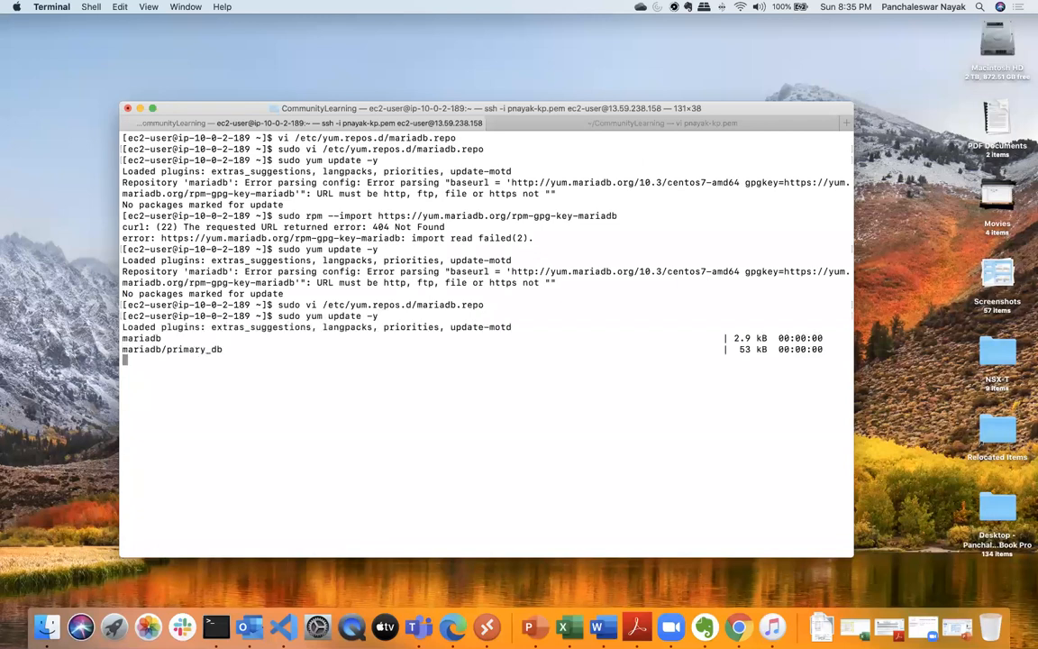
{"action": "key", "text": "Up"}
{"action": "key", "text": "Up"}
{"action": "key", "text": "Down"}
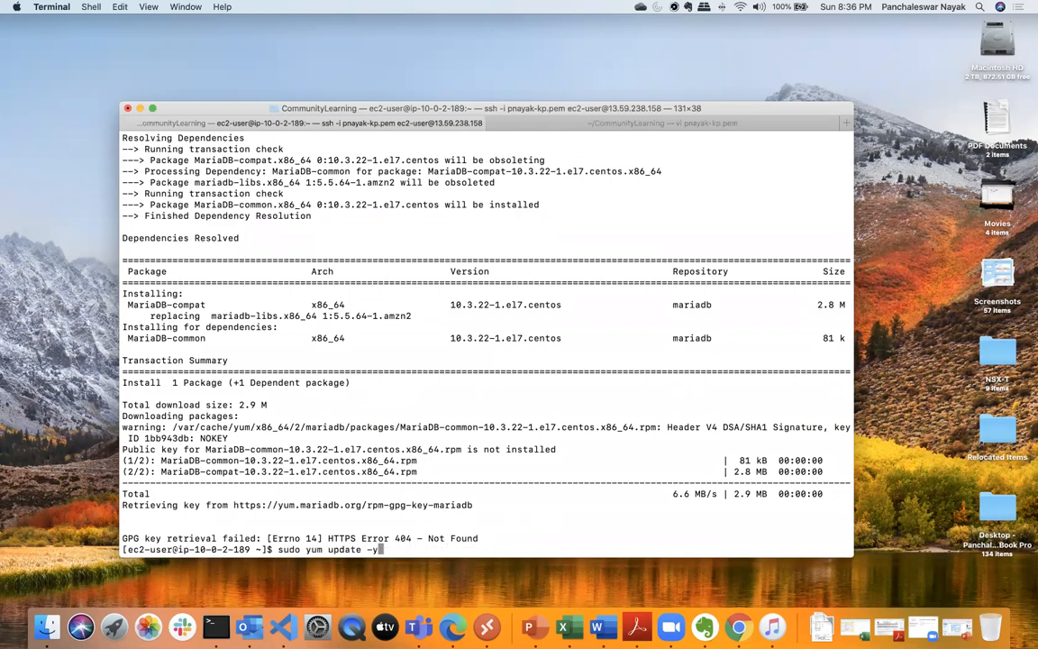
{"action": "key", "text": "Up"}
{"action": "key", "text": "Up"}
{"action": "key", "text": "Return"}
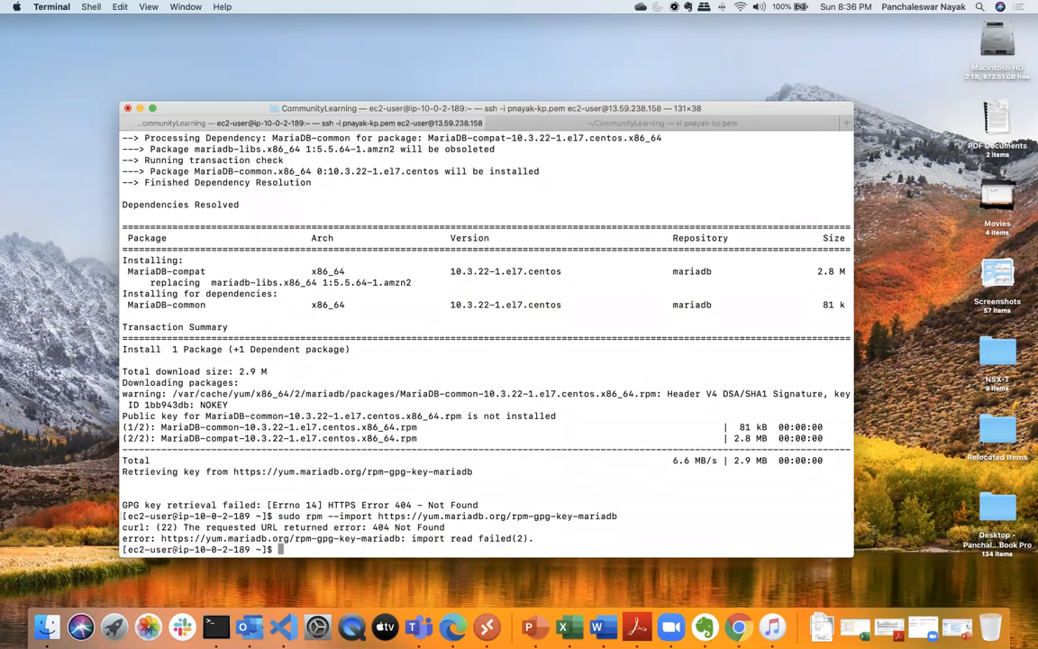
- Clear the terminal and try the sudo rpm --import of the MariaDB GPG key once more
{"action": "type", "text": "clear"}
{"action": "key", "text": "Return"}
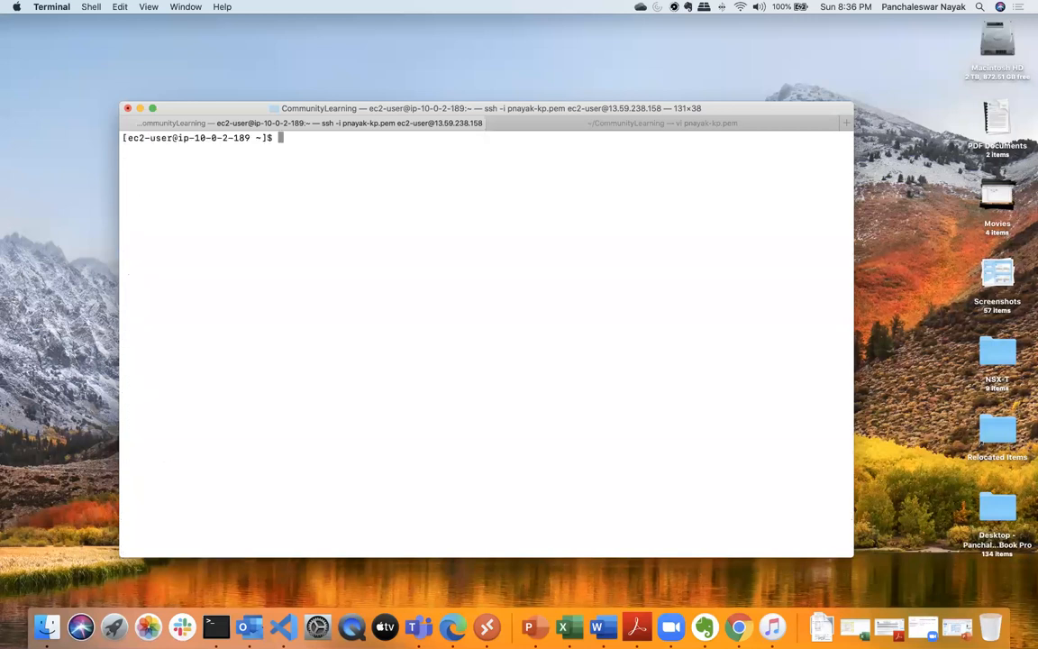
{"action": "key", "text": "Up"}
{"action": "key", "text": "Up"}
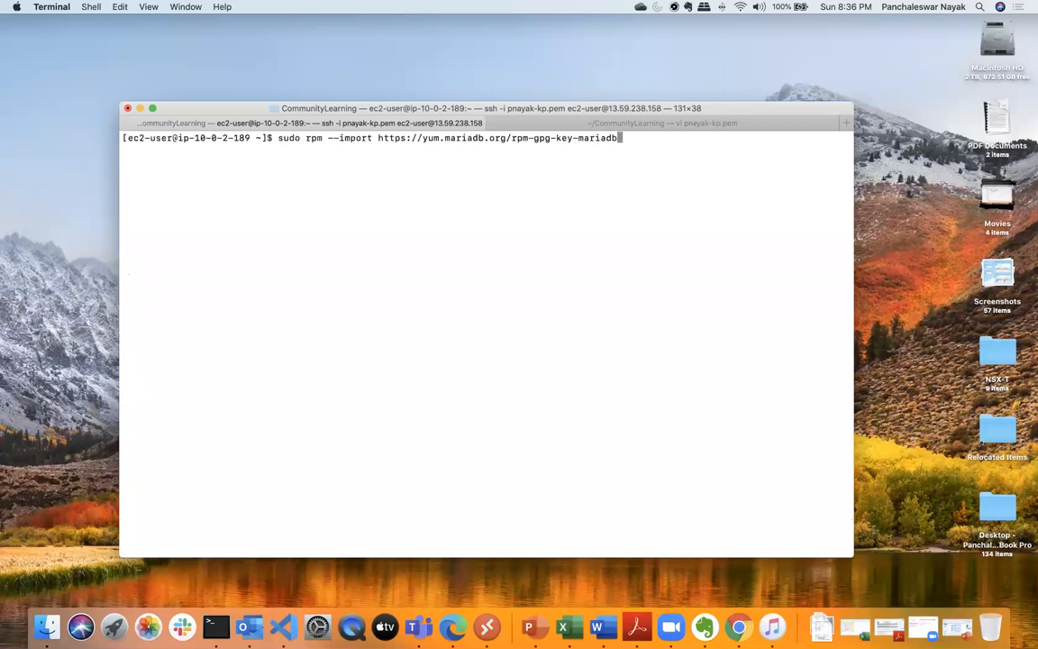
{"action": "key", "text": "Return"}
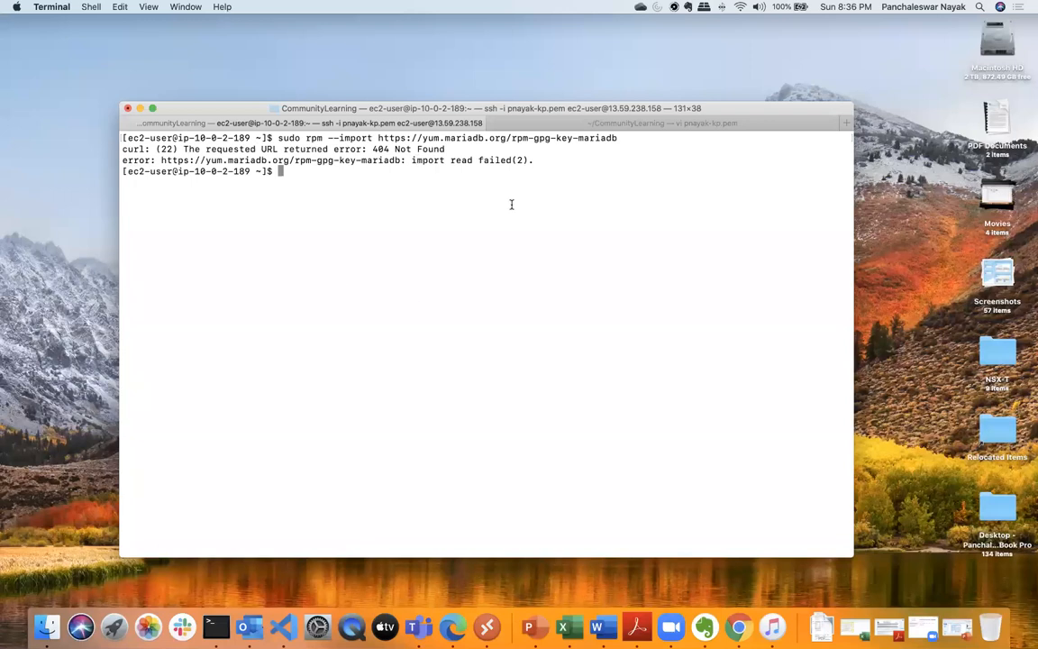
- Repeat the package update with sudo yum update -y
{"action": "key", "text": "Up"}
{"action": "key", "text": "Up"}
{"action": "key", "text": "Up"}
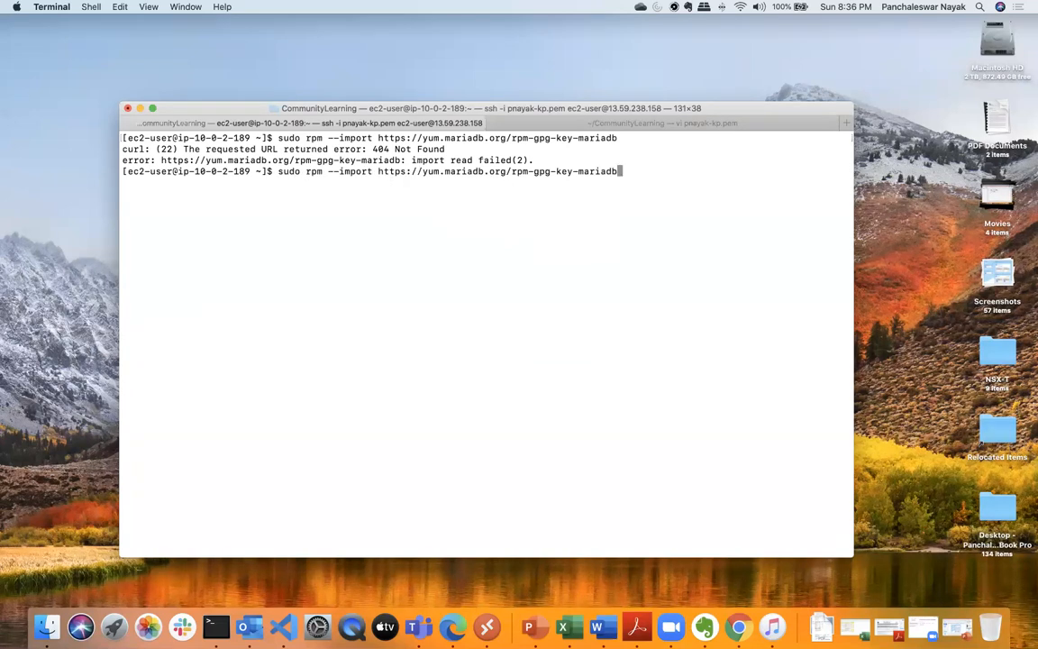
{"action": "key", "text": "Up"}
{"action": "key", "text": "Return"}
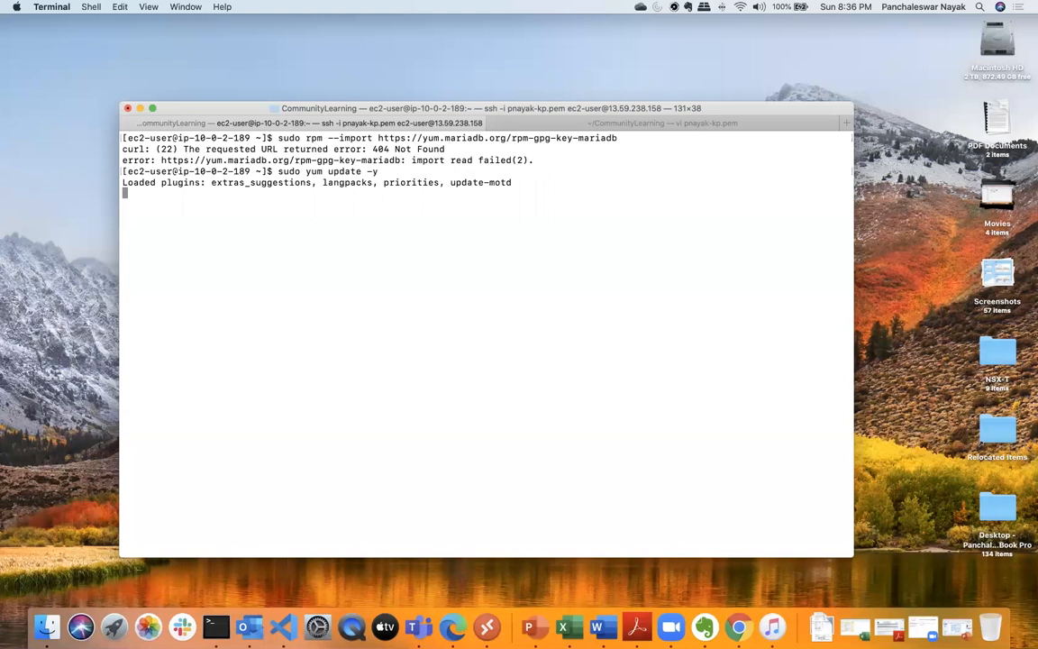
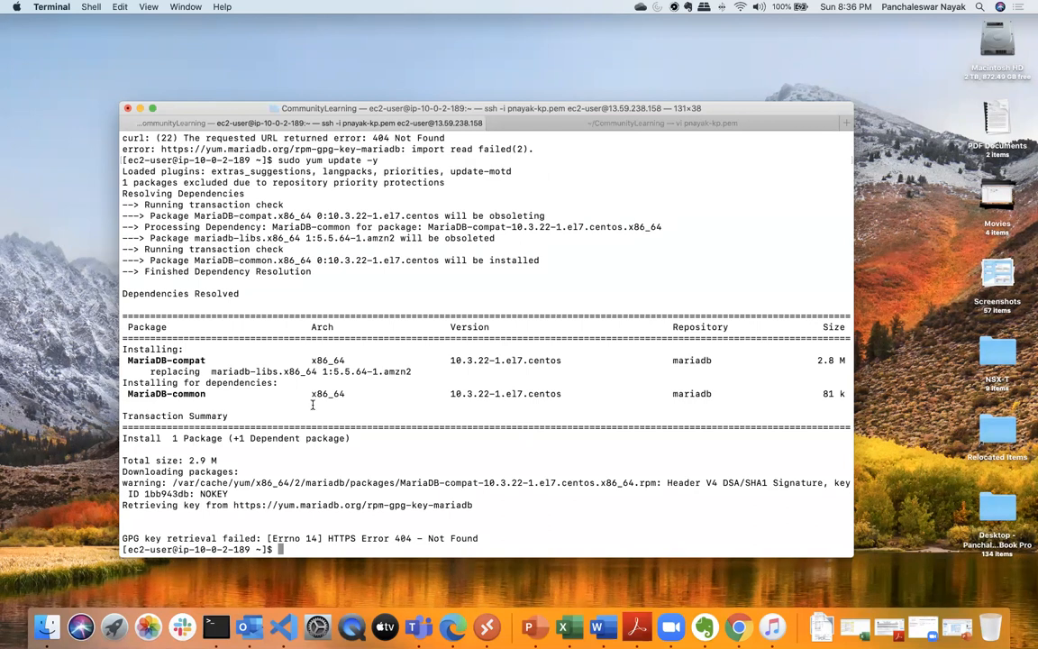
- Reopen /etc/yum.repos.d/mariadb.repo with sudo vi to check its repository entries
{"action": "key", "text": "Up"}
{"action": "key", "text": "Up"}
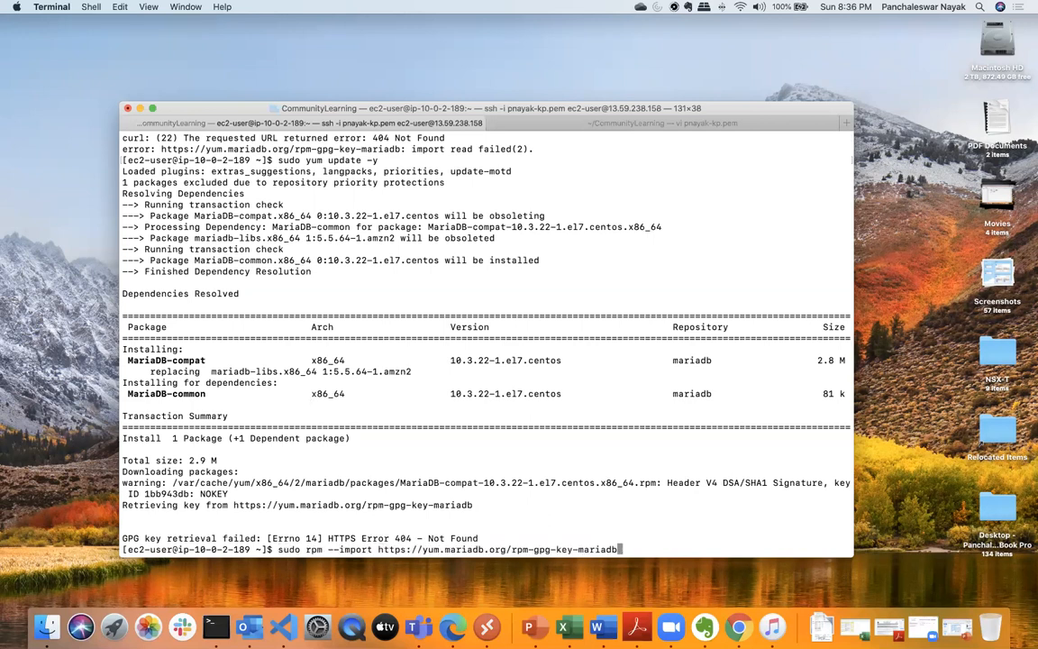
{"action": "key", "text": "Up"}
{"action": "key", "text": "Down"}
{"action": "key", "text": "Down"}
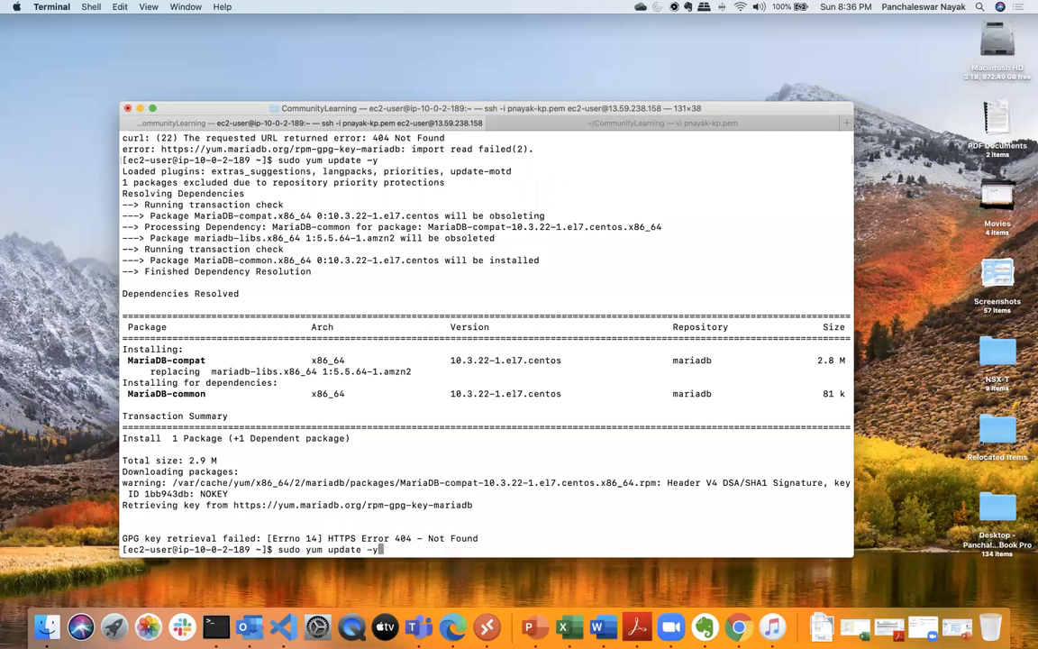
{"action": "key", "text": "Up"}
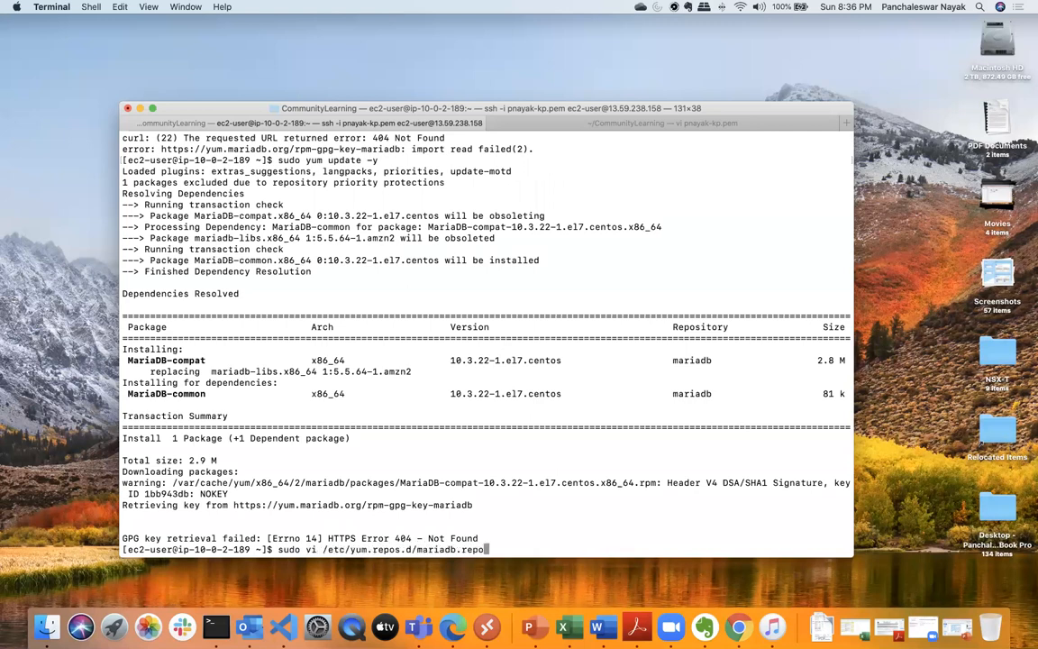
{"action": "key", "text": "Return"}
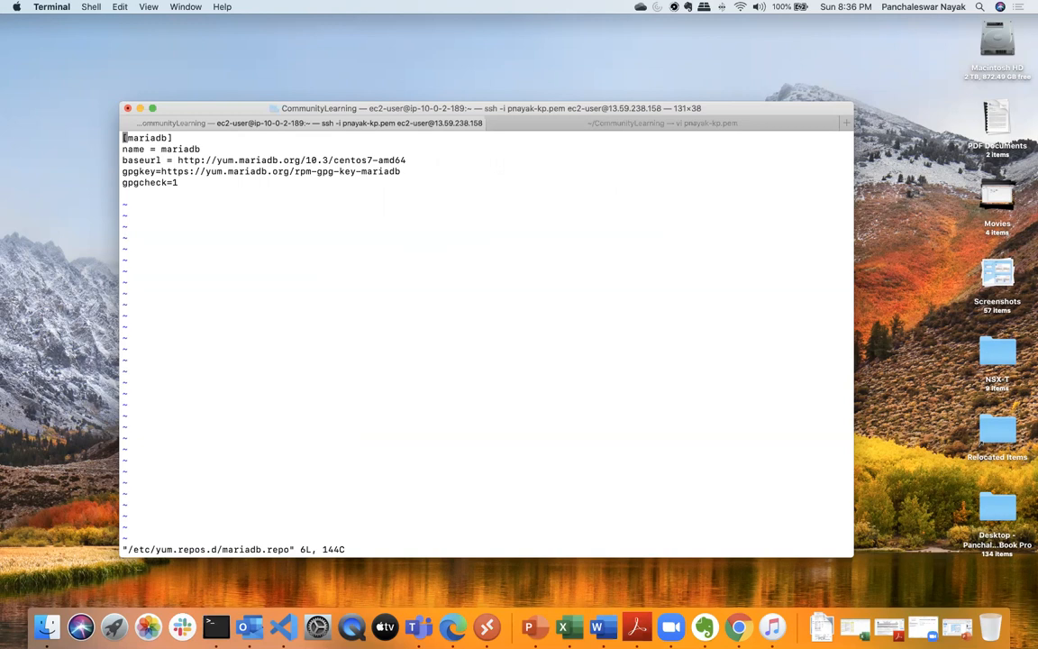
- Switch to PowerPoint and move the gpgkey entry on the RDS slide onto its own line after baseurl
{"action": "key", "text": "ctrl+Up"}
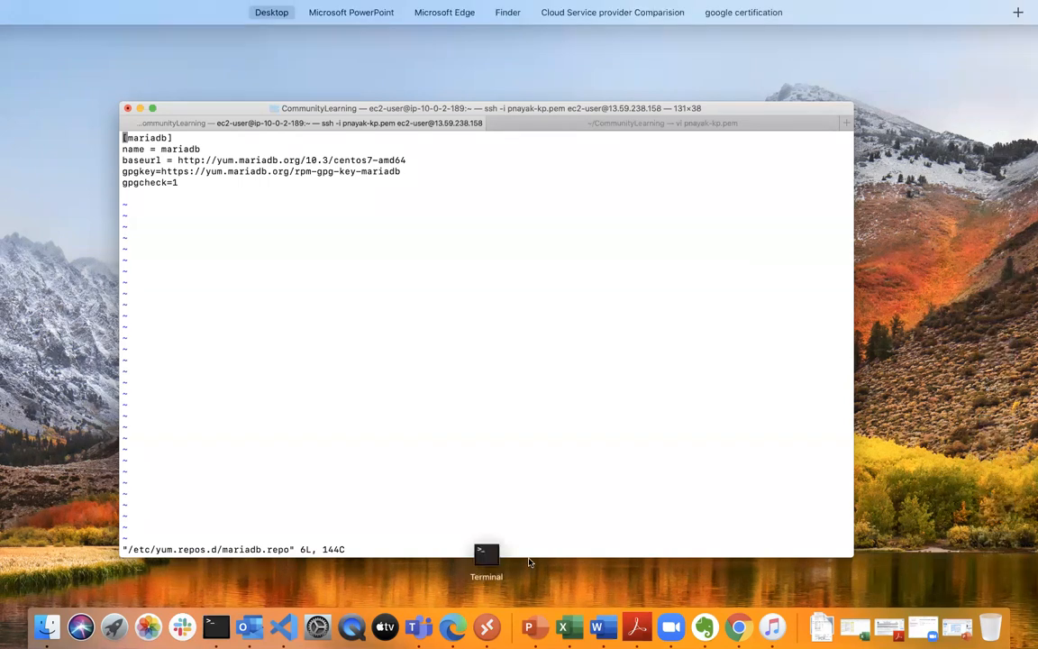
{"action": "left_click", "coordinate": [301, 41]}
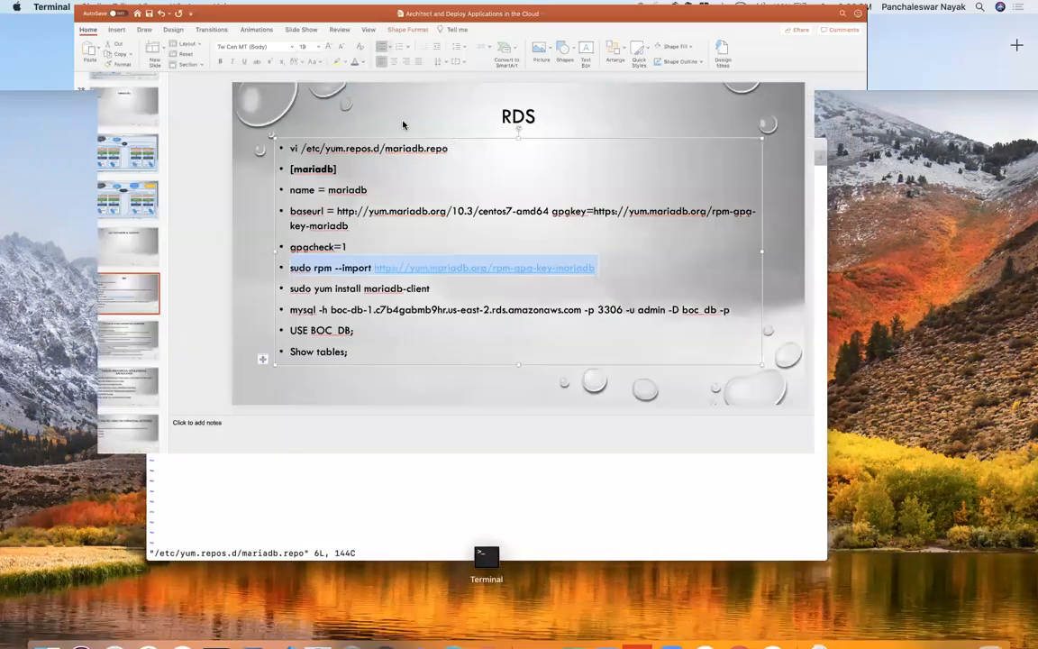
{"action": "left_click", "coordinate": [499, 436]}
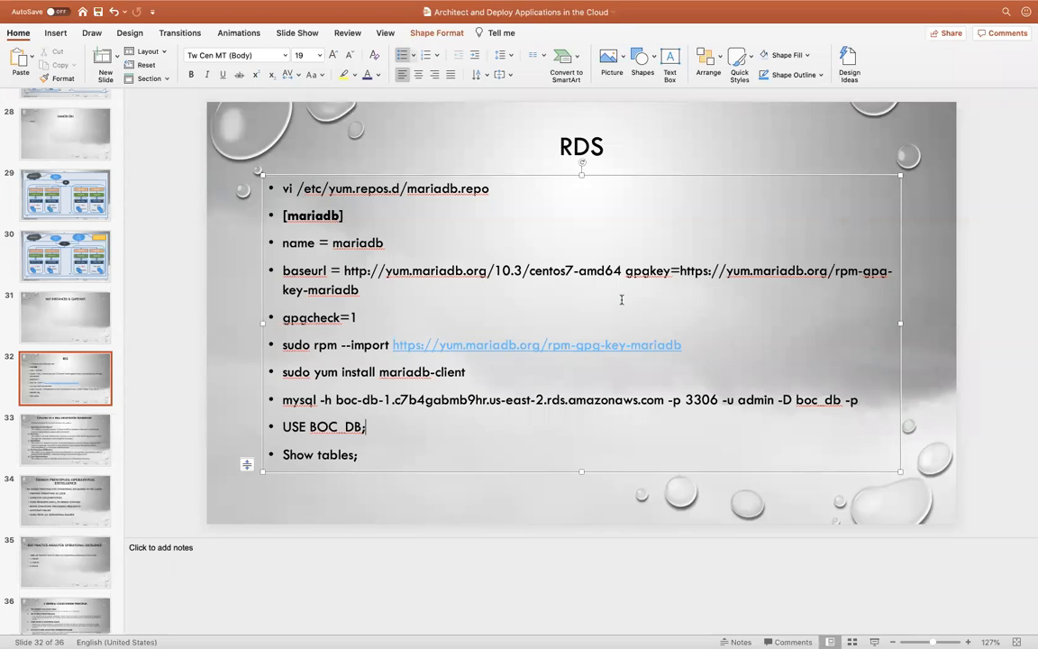
{"action": "left_click", "coordinate": [625, 270]}
{"action": "key", "text": "Return"}
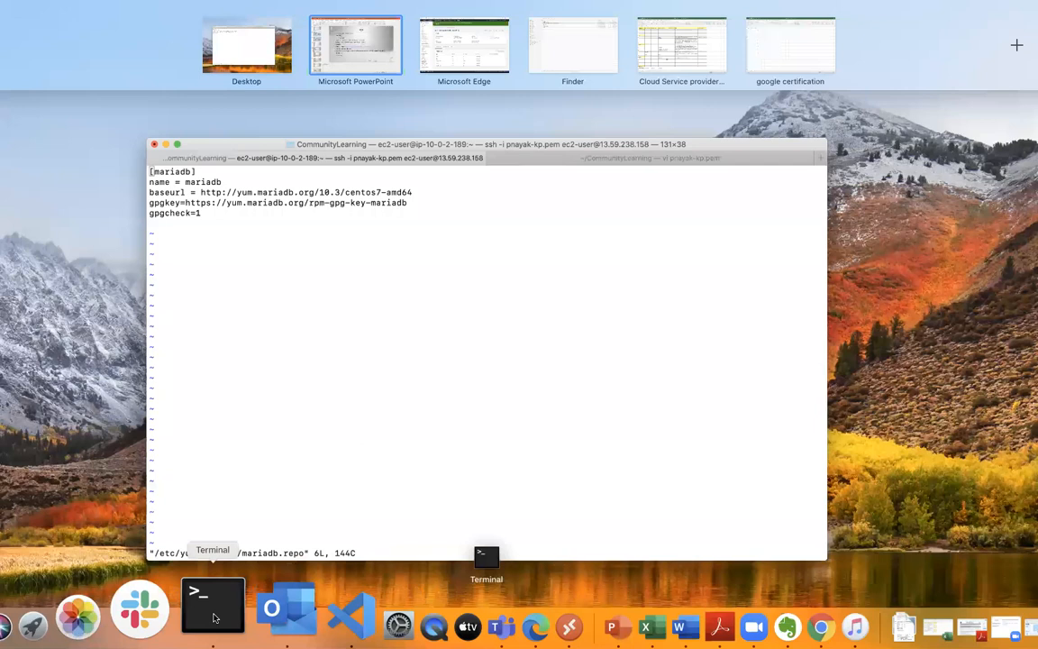
- Return to Terminal, then save and quit the mariadb.repo file in vi
{"action": "left_click", "coordinate": [215, 617]}
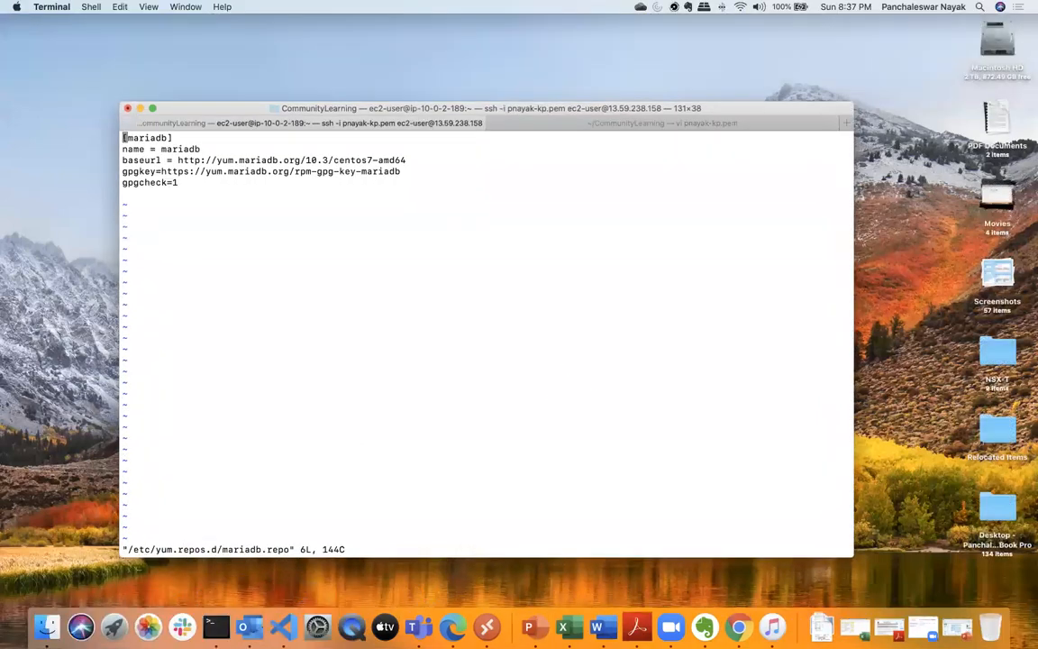
{"action": "type", "text": ":"}
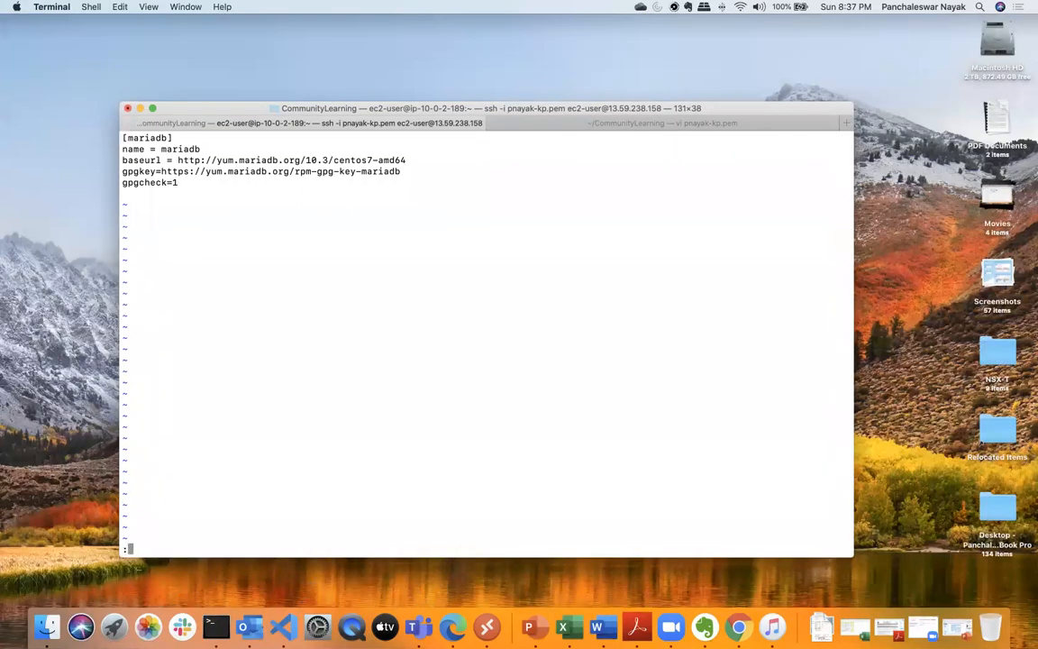
{"action": "type", "text": "wq"}
{"action": "key", "text": "Return"}
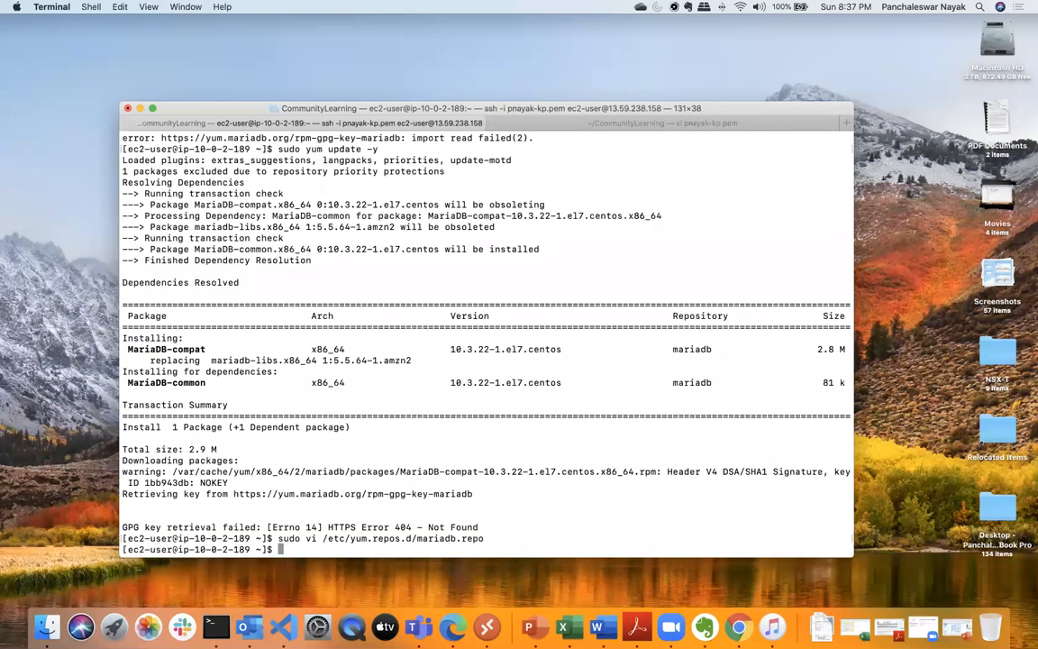
- Clear the terminal and run sudo yum update -y again
{"action": "type", "text": "clear"}
{"action": "key", "text": "Return"}
{"action": "key", "text": "Up"}
{"action": "key", "text": "Up"}
{"action": "key", "text": "Up"}
{"action": "key", "text": "Return"}
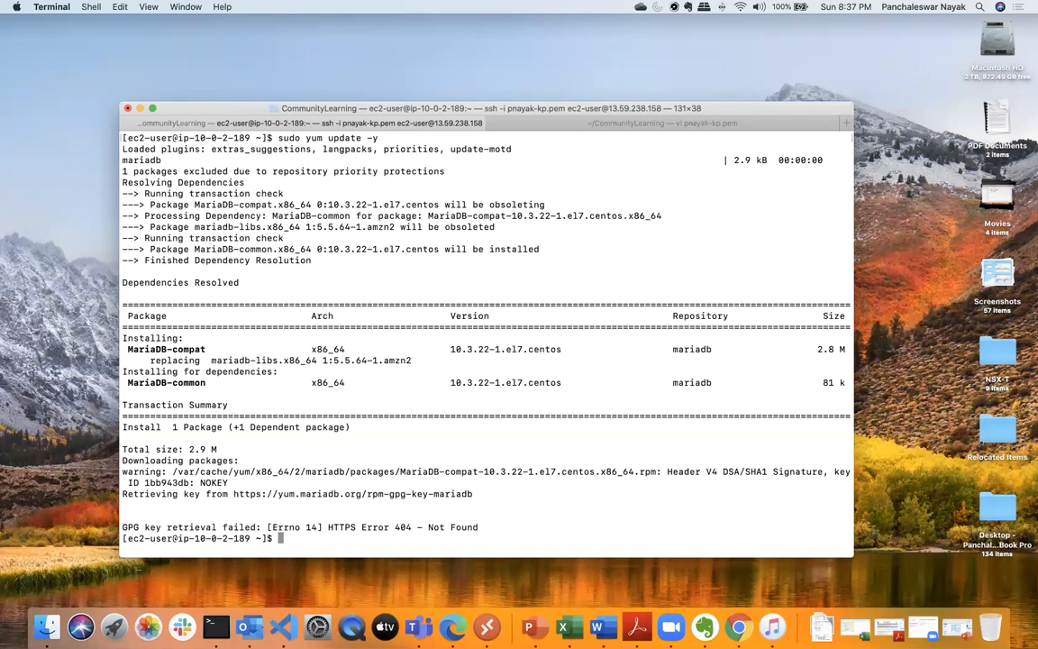
{"action": "key", "text": "Up"}
{"action": "key", "text": "Up"}
{"action": "key", "text": "Up"}
{"action": "key", "text": "Up"}
{"action": "key", "text": "Up"}
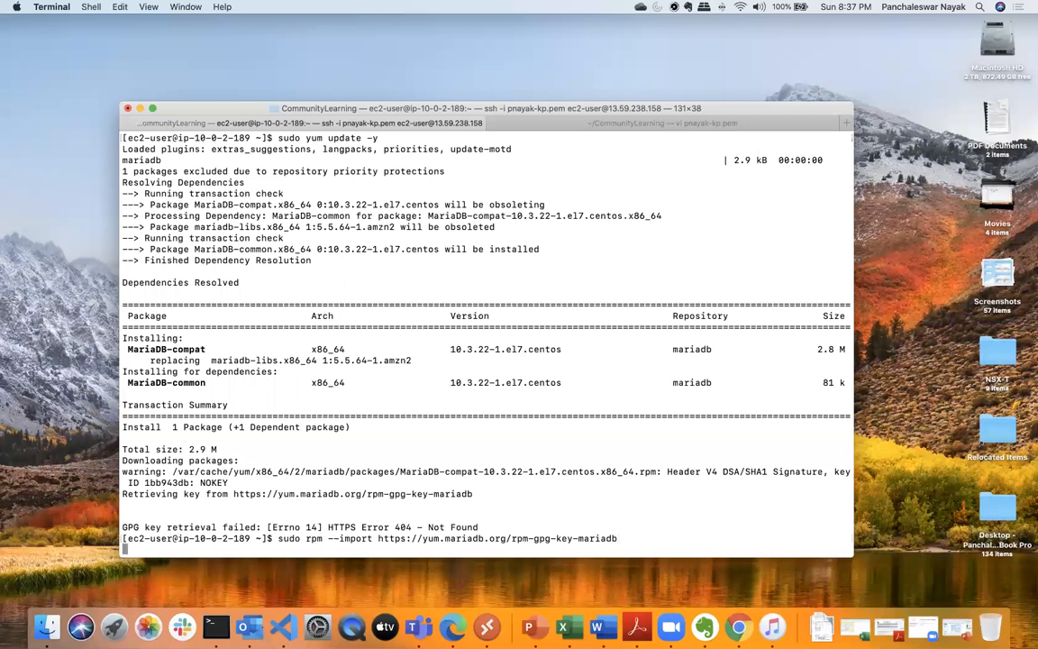
{"action": "key", "text": "Return"}
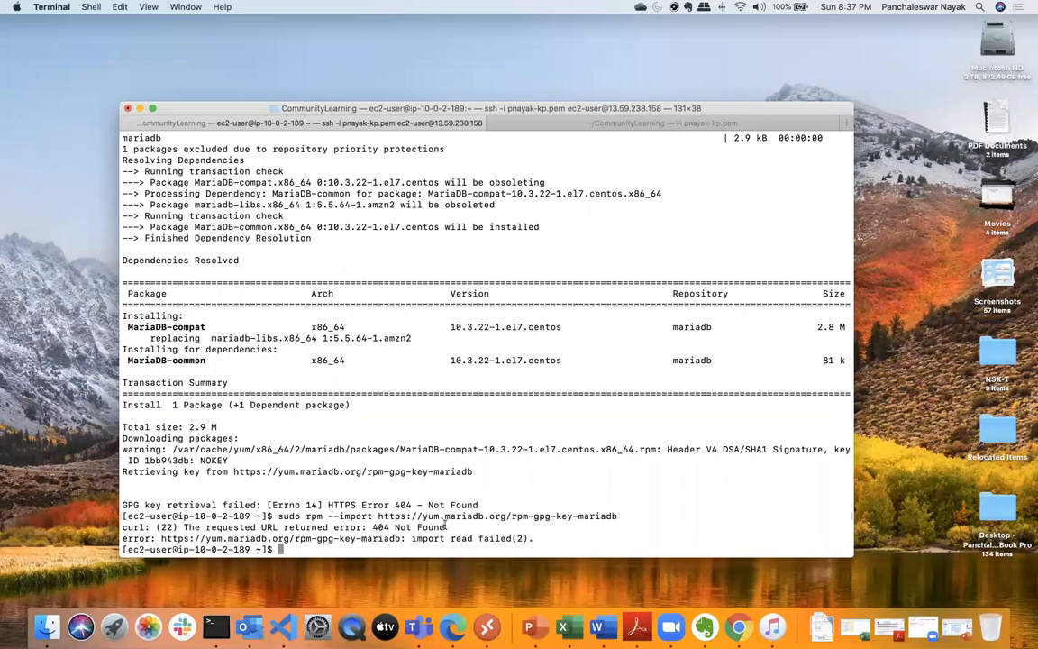
- Switch to Microsoft Edge and search for "mariadb centos 7 install packages" in a new tab
{"action": "left_click", "coordinate": [452, 613]}
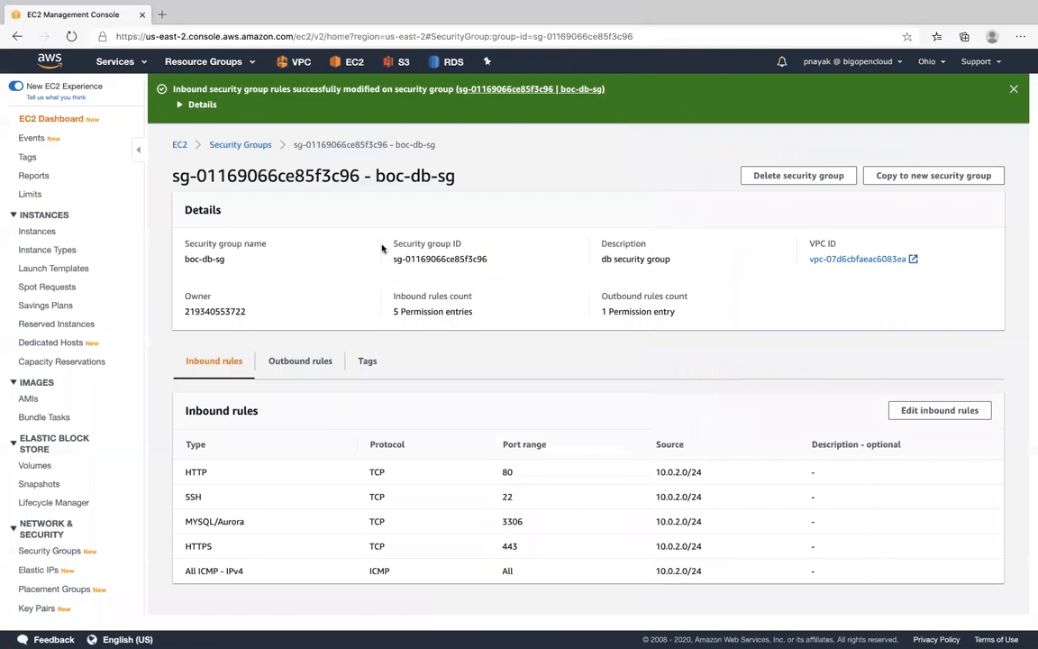
{"action": "left_click", "coordinate": [160, 16]}
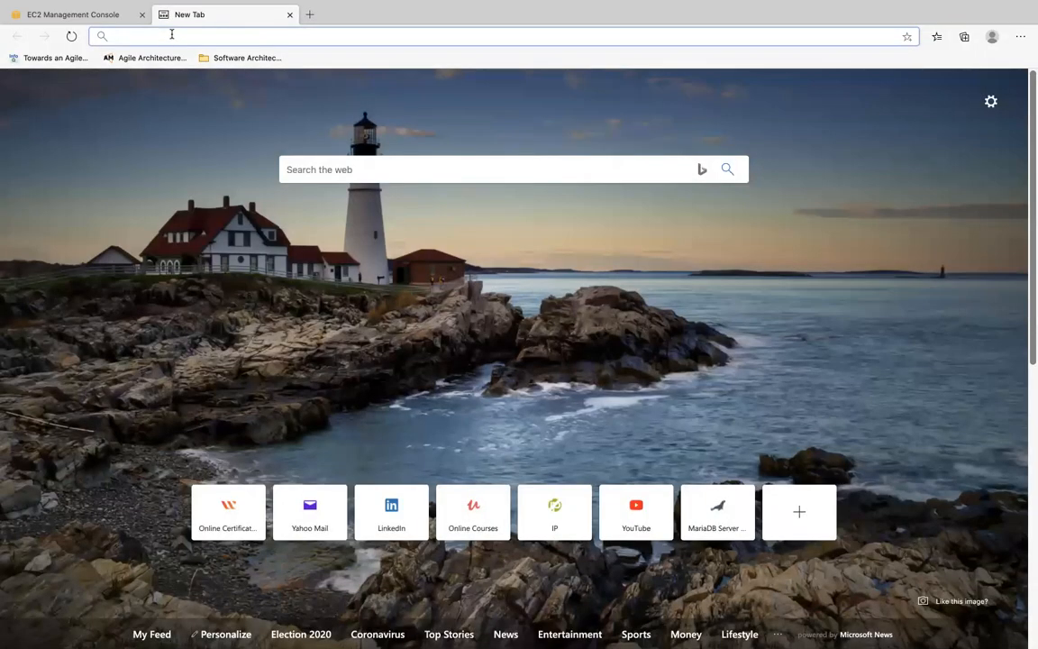
{"action": "type", "text": "mar"}
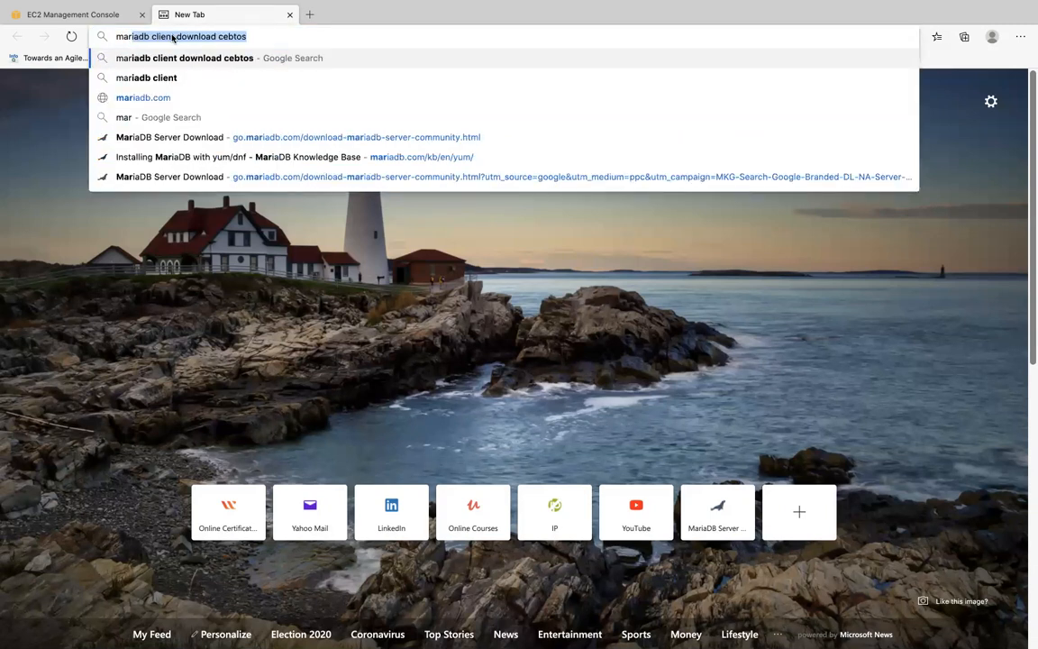
{"action": "type", "text": "iadb"}
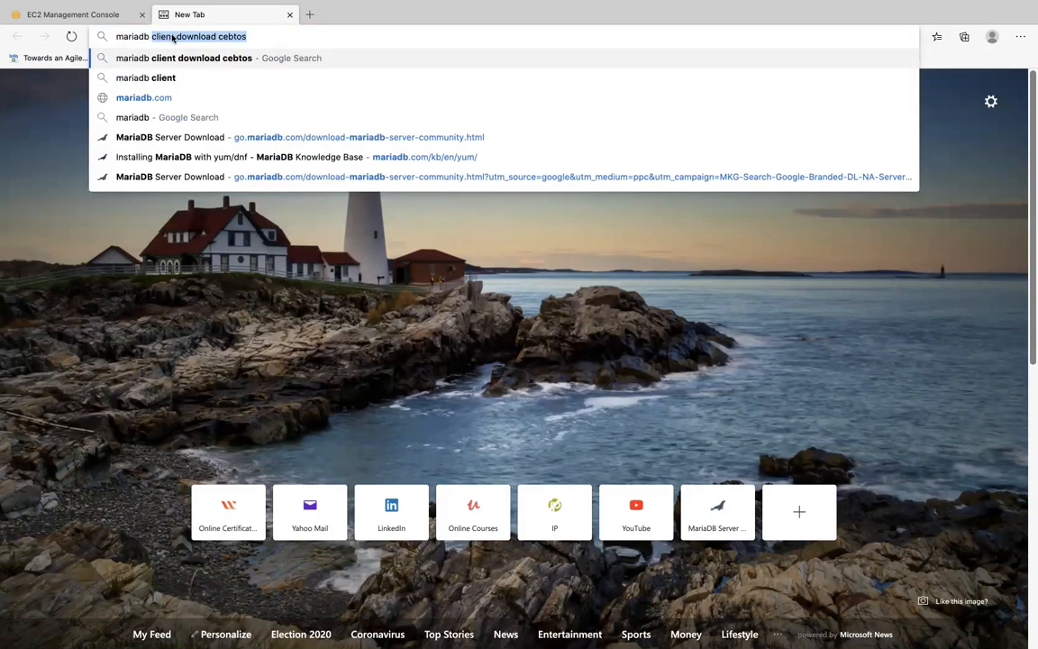
{"action": "type", "text": " centos "}
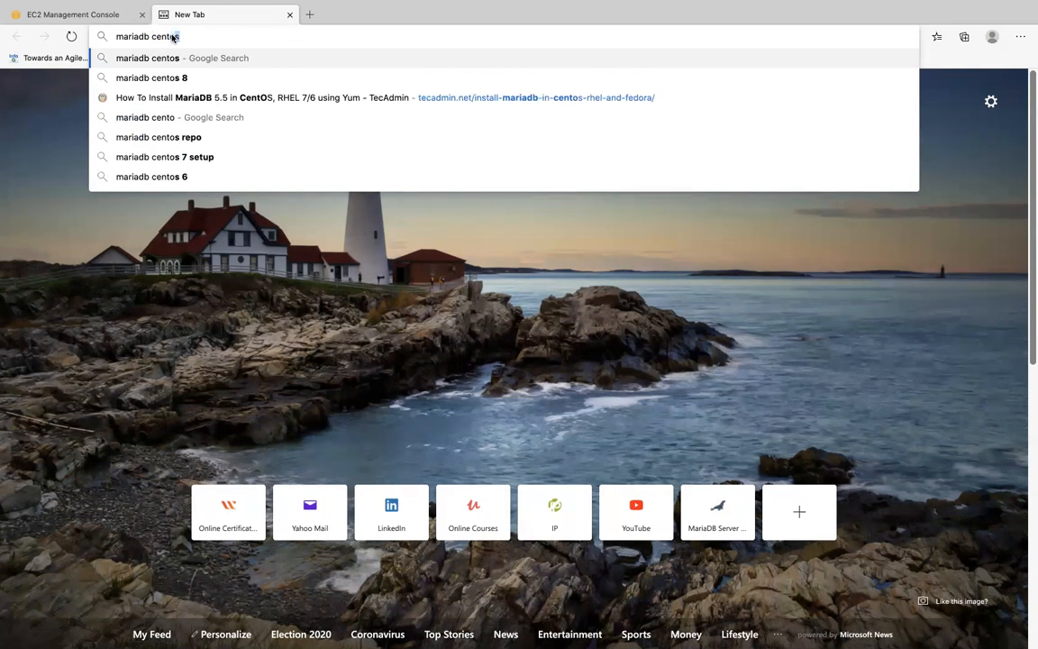
{"action": "type", "text": "7"}
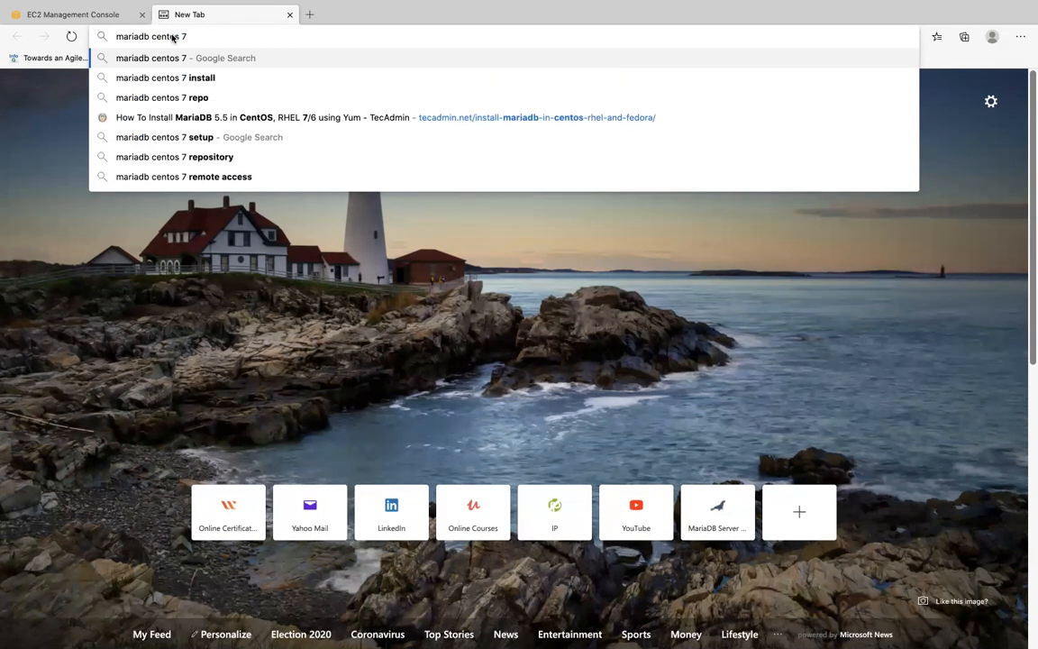
{"action": "type", "text": " install pa"}
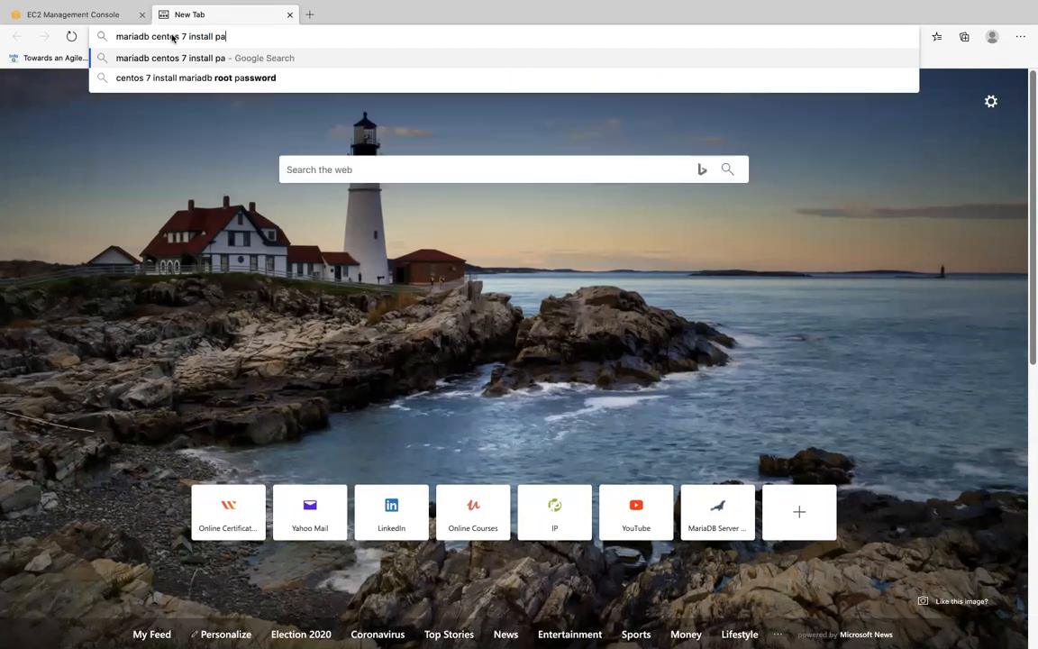
{"action": "type", "text": "ckages"}
{"action": "key", "text": "Return"}
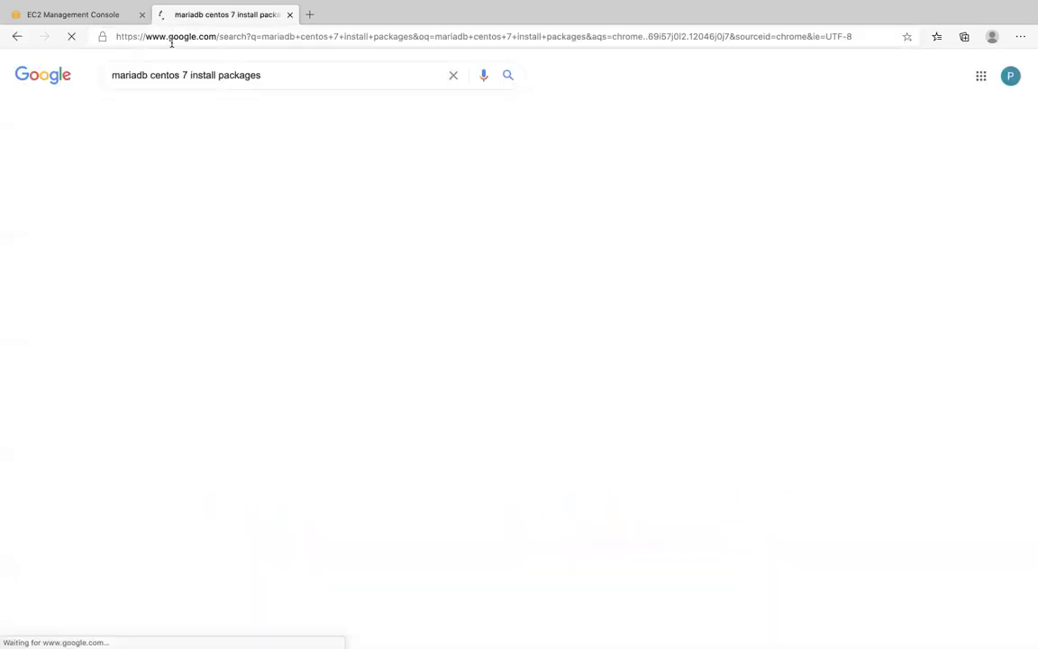
- Open the "Installing MariaDB with yum/dnf" Knowledge Base result in a new tab and view it full screen
{"action": "right_click", "coordinate": [303, 394]}
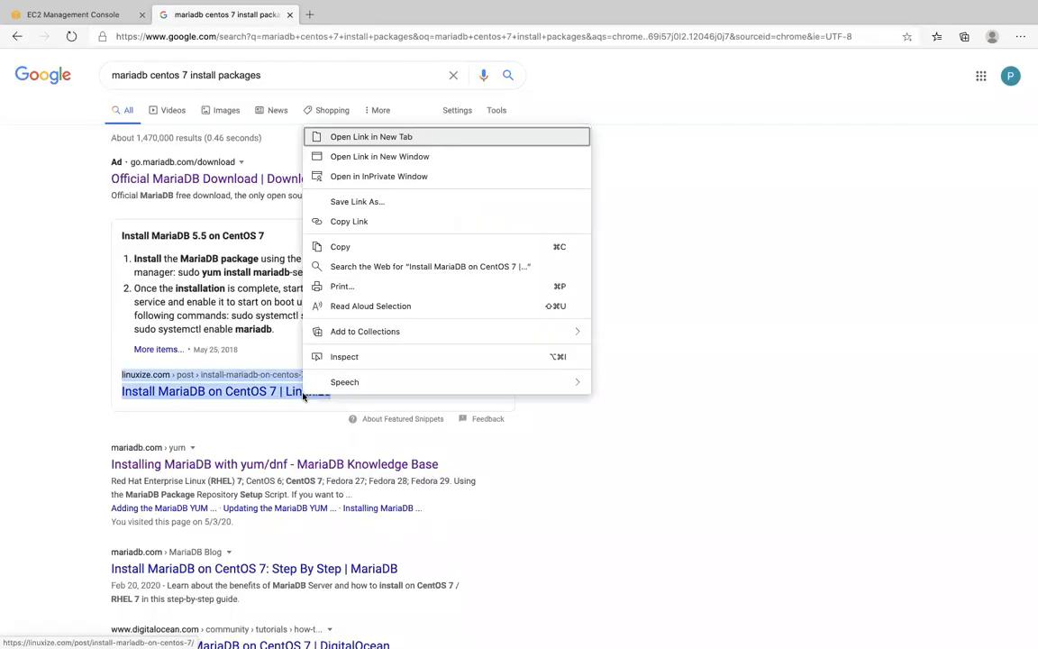
{"action": "left_click", "coordinate": [726, 348]}
{"action": "right_click", "coordinate": [341, 466]}
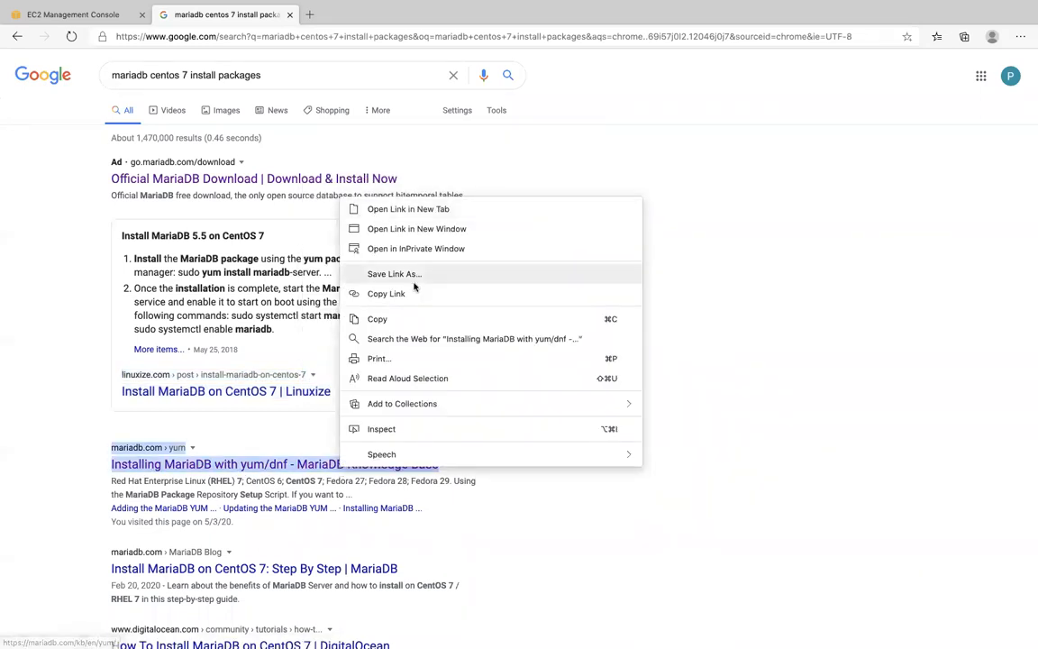
{"action": "left_click", "coordinate": [410, 209]}
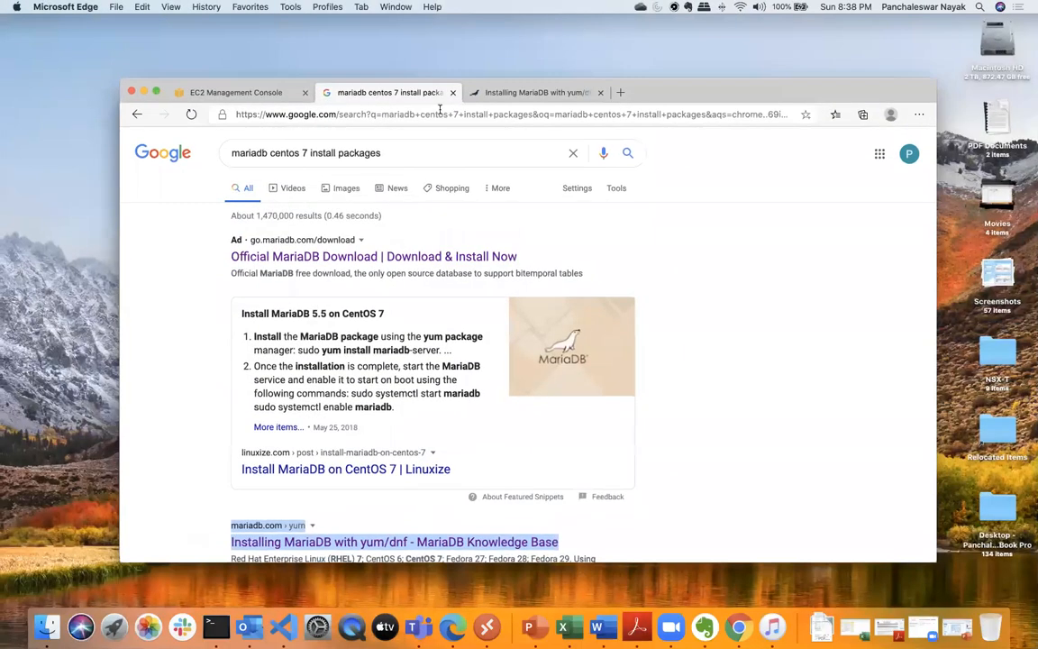
{"action": "left_click", "coordinate": [461, 87]}
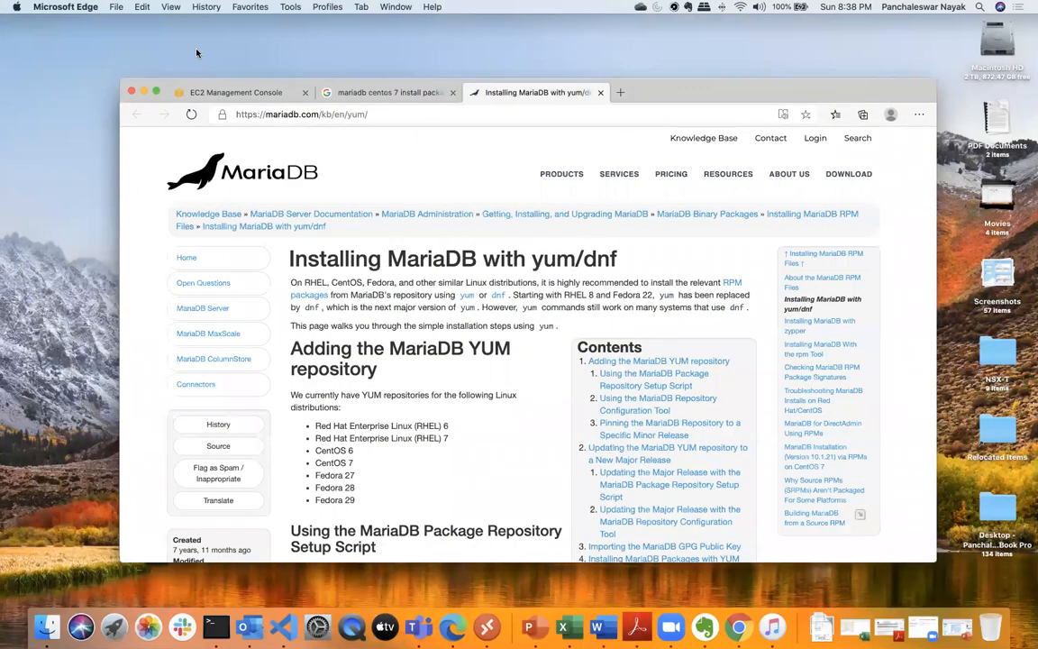
{"action": "left_click", "coordinate": [158, 91]}
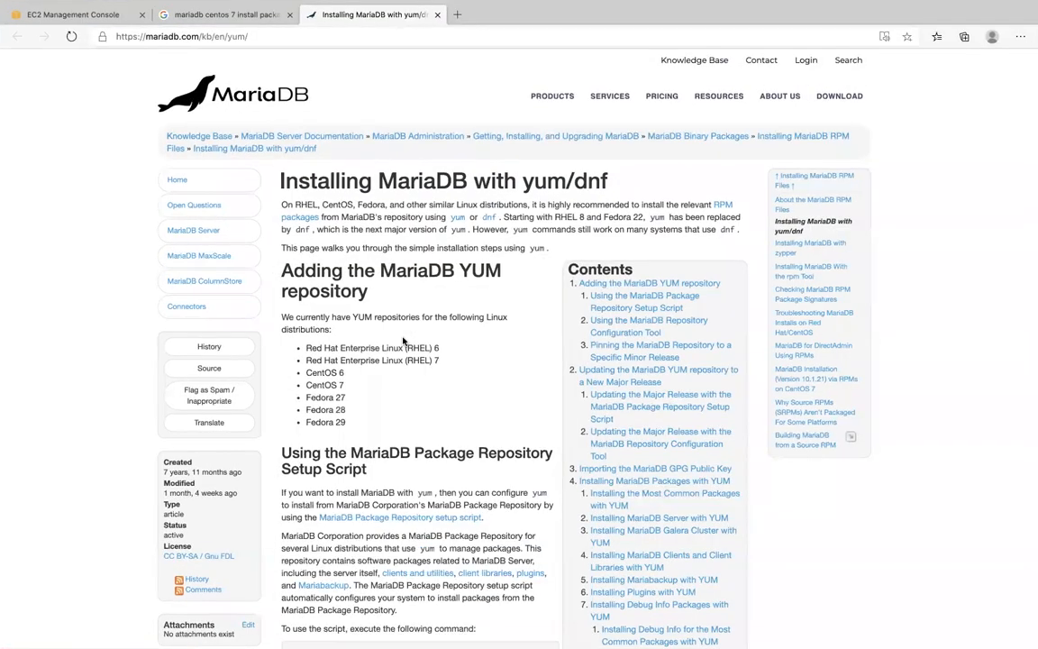
- Copy the [mariadb] repository configuration for MariaDB 10.3 on CentOS 7, from the section header through gpgcheck=1
{"action": "scroll", "coordinate": [402, 341], "scroll_direction": "down", "scroll_amount": 15}
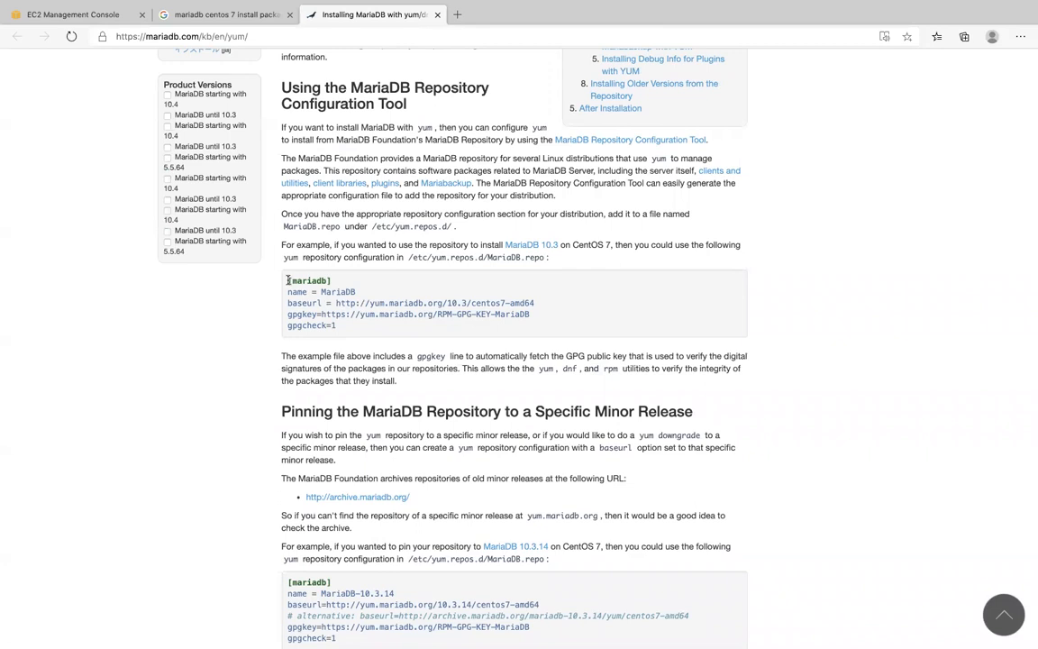
{"action": "left_click_drag", "start_coordinate": [287, 280], "coordinate": [336, 316]}
{"action": "right_click", "coordinate": [335, 296]}
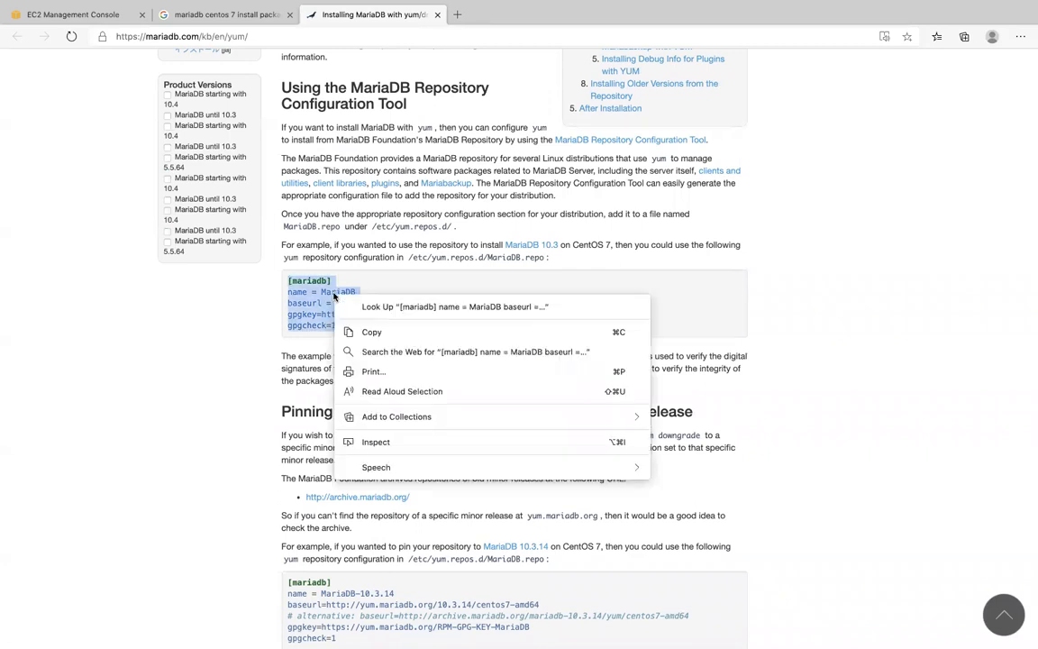
{"action": "left_click", "coordinate": [370, 332]}
- Switch to Terminal, clear it and open /etc/yum.repos.d/mariadb.repo for editing with sudo vi
{"action": "key", "text": "ctrl+Up"}
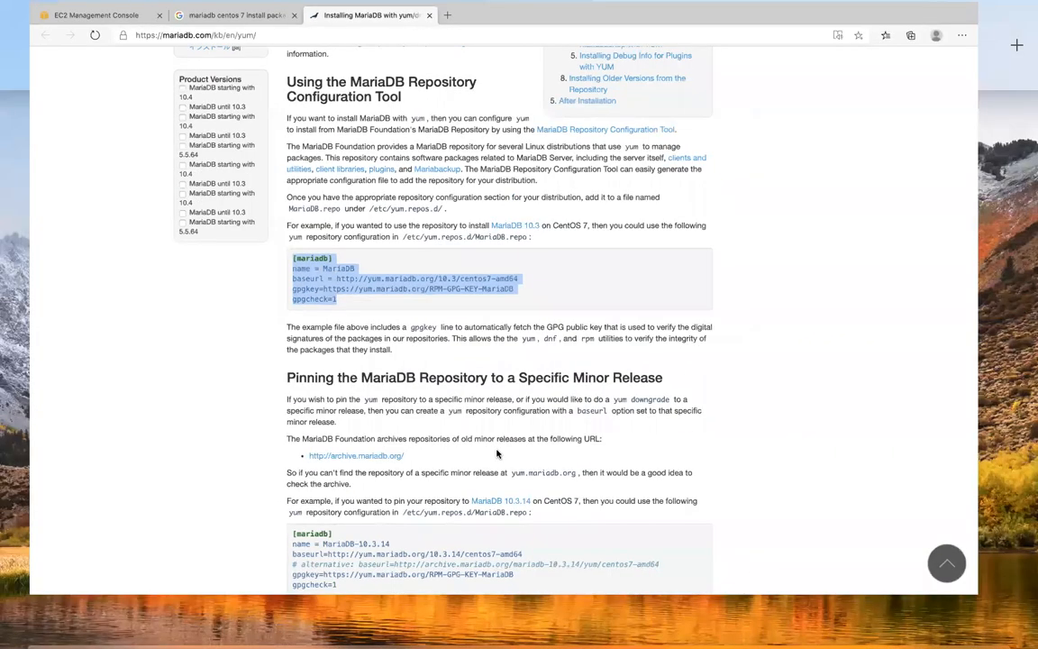
{"action": "left_click", "coordinate": [510, 426]}
{"action": "type", "text": "clear"}
{"action": "key", "text": "Return"}
{"action": "key", "text": "Up"}
{"action": "key", "text": "Up"}
{"action": "key", "text": "Up"}
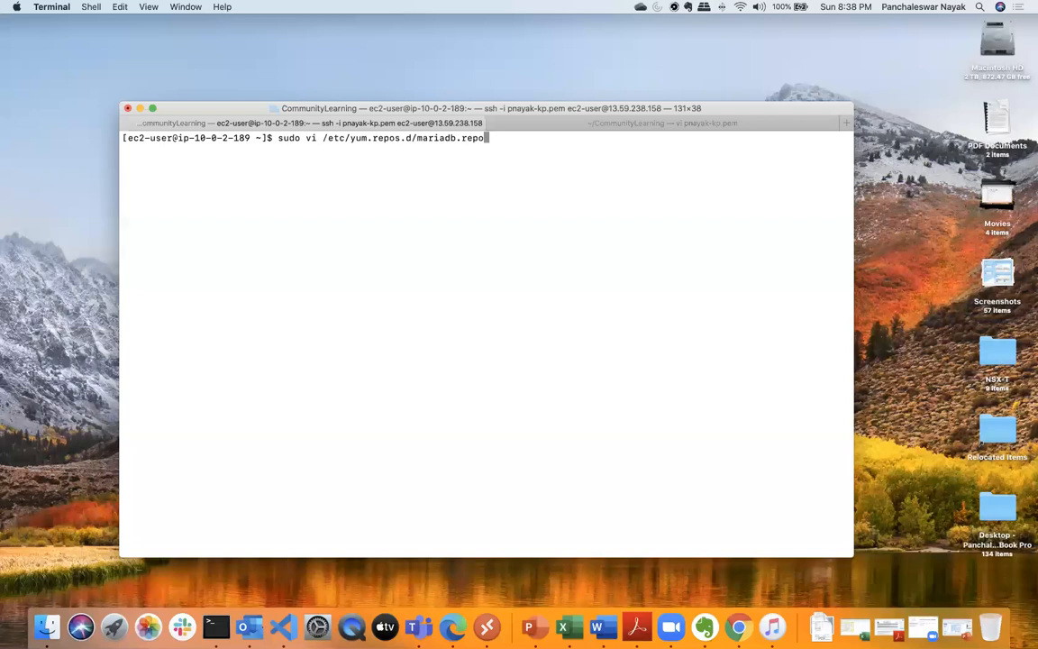
{"action": "key", "text": "Return"}
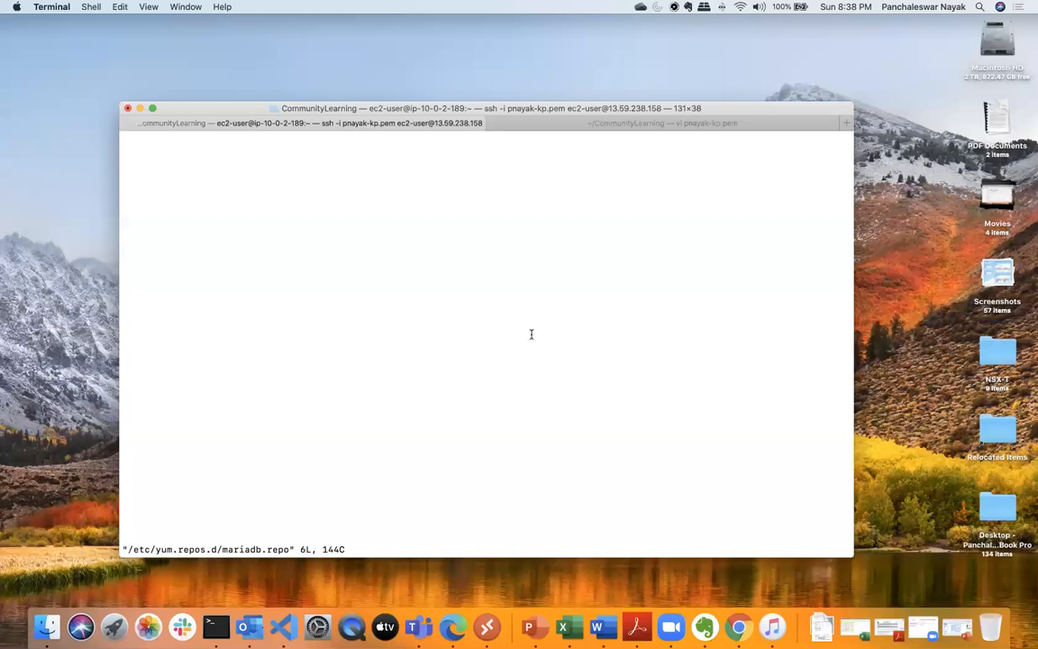
{"action": "type", "text": ":q"}
{"action": "key", "text": "Return"}
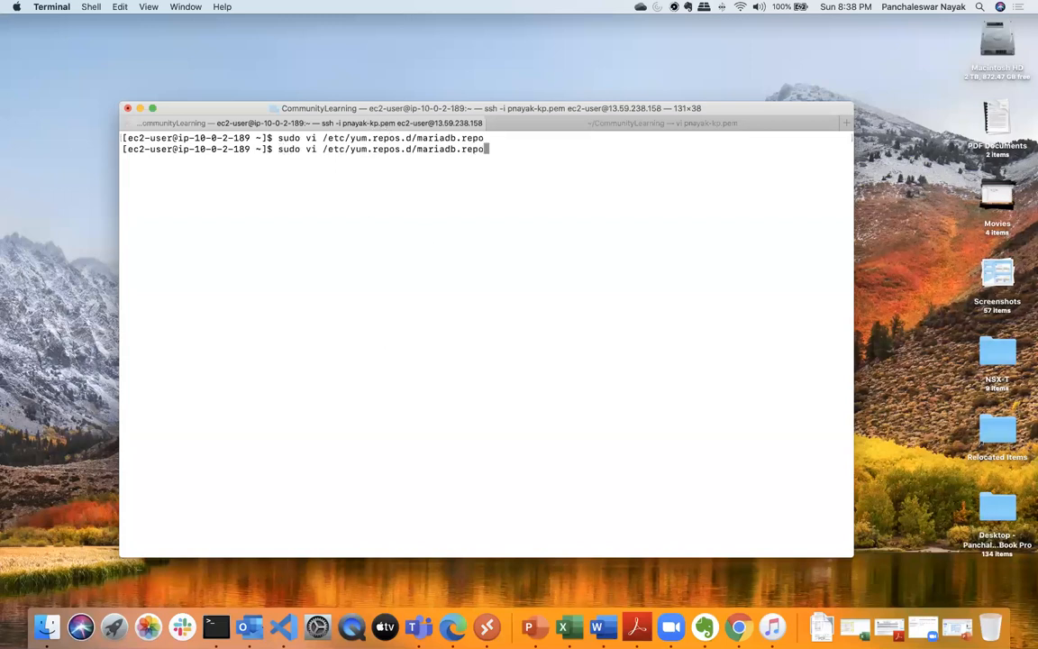
{"action": "key", "text": "Return"}
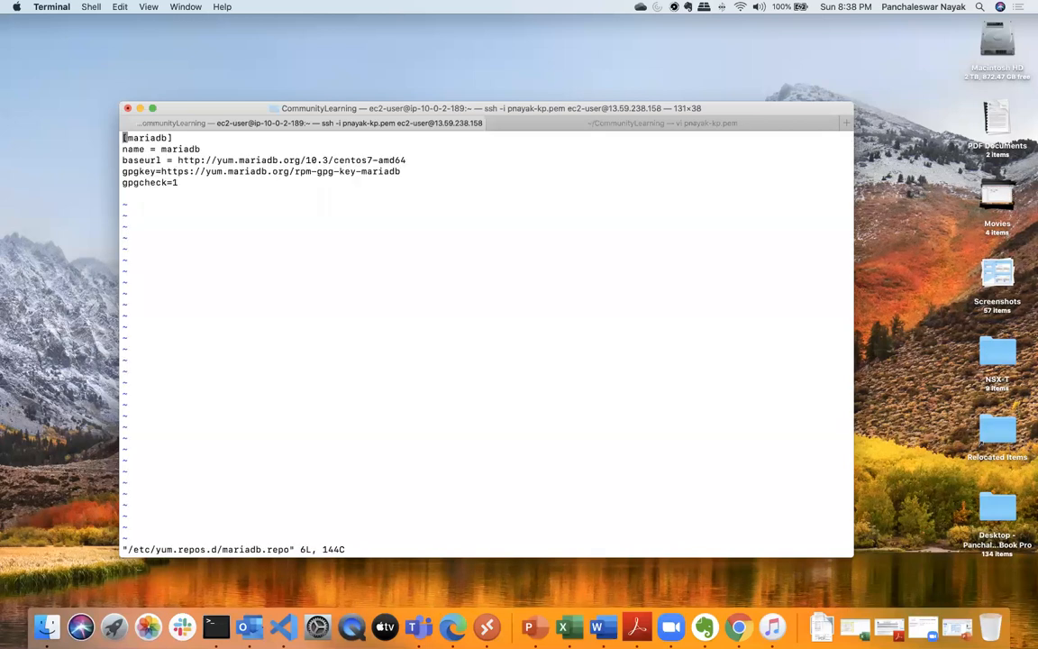
- Replace the contents of mariadb.repo with the copied [mariadb] repository configuration, then save the file and quit vi
{"action": "key", "text": "d"}
{"action": "key", "text": "d"}
{"action": "key", "text": "d"}
{"action": "key", "text": "d"}
{"action": "key", "text": "d"}
{"action": "key", "text": "d"}
{"action": "key", "text": "d"}
{"action": "key", "text": "d"}
{"action": "key", "text": "d"}
{"action": "key", "text": "d"}
{"action": "key", "text": "d"}
{"action": "key", "text": "d"}
{"action": "key", "text": "i"}
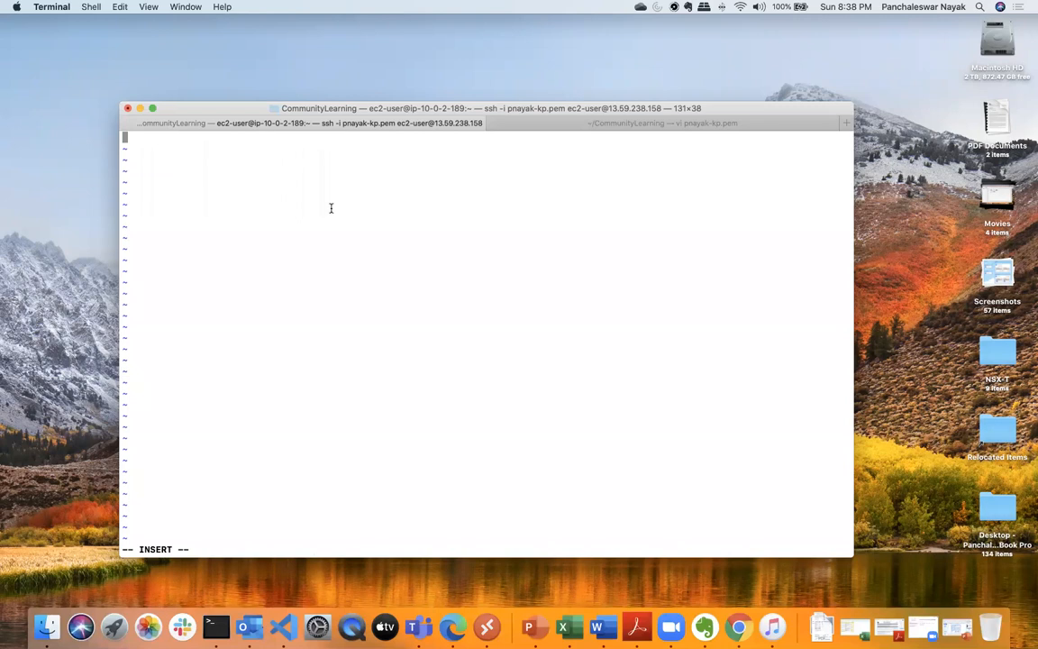
{"action": "key", "text": "super+v"}
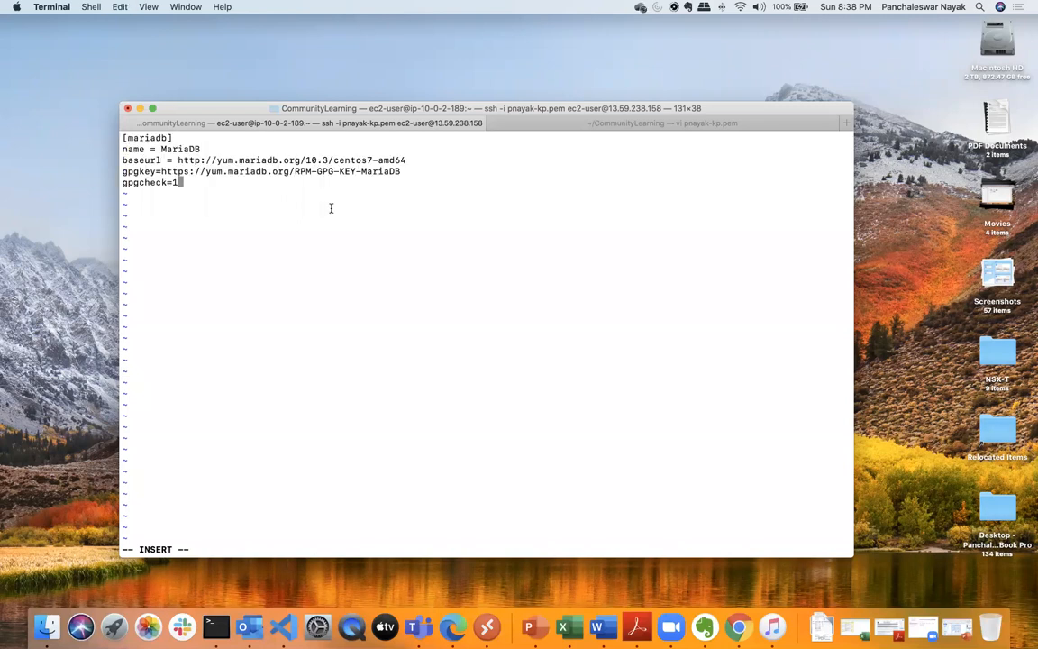
{"action": "key", "text": "Escape"}
{"action": "type", "text": ":wq"}
{"action": "key", "text": "Return"}
{"action": "key", "text": "Up"}
{"action": "key", "text": "Up"}
{"action": "key", "text": "Up"}
{"action": "key", "text": "Up"}
{"action": "key", "text": "Up"}
{"action": "key", "text": "Down"}
{"action": "key", "text": "Return"}
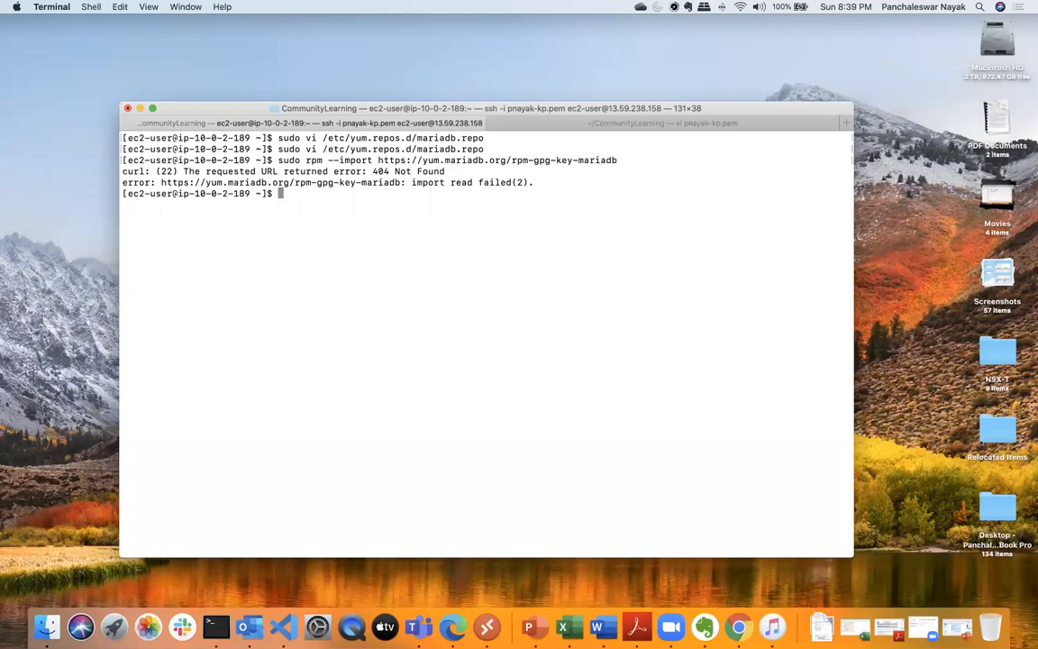
{"action": "type", "text": "clear"}
{"action": "key", "text": "Return"}
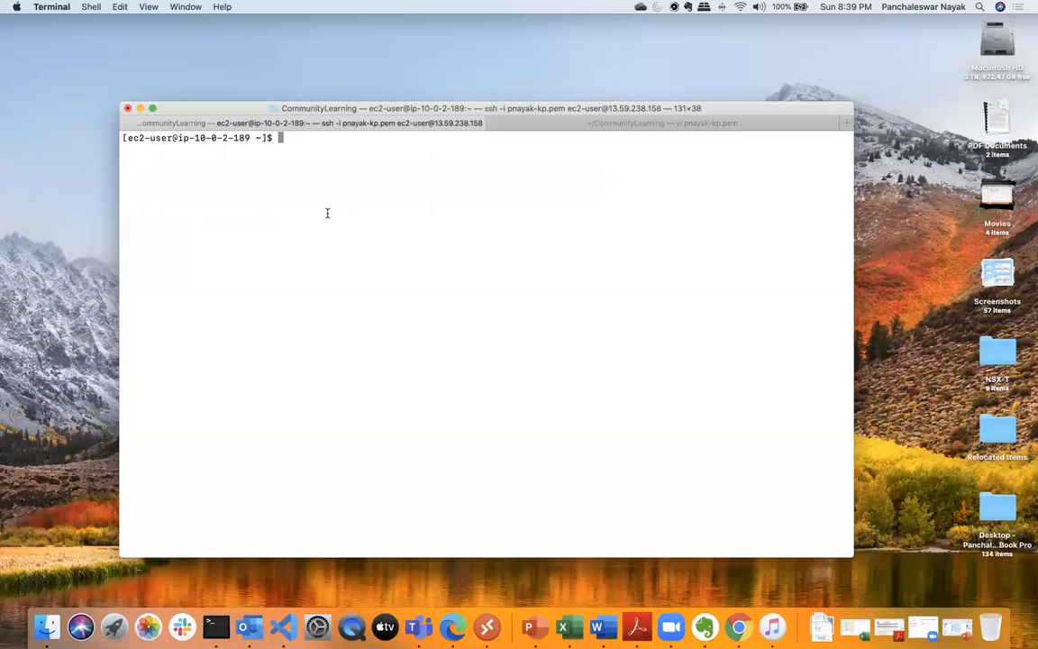
- Switch to Microsoft Edge and copy the sudo yum clean all command from the note on changed repository configurations
{"action": "left_click", "coordinate": [453, 631]}
{"action": "left_click", "coordinate": [504, 325]}
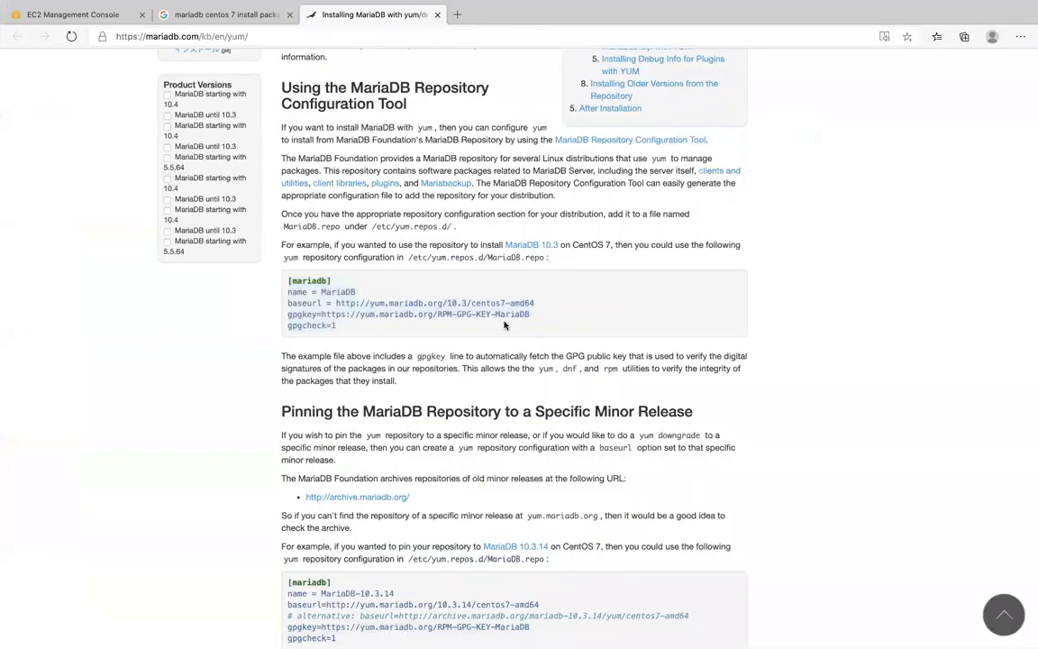
{"action": "scroll", "coordinate": [504, 325], "scroll_direction": "down", "scroll_amount": 3}
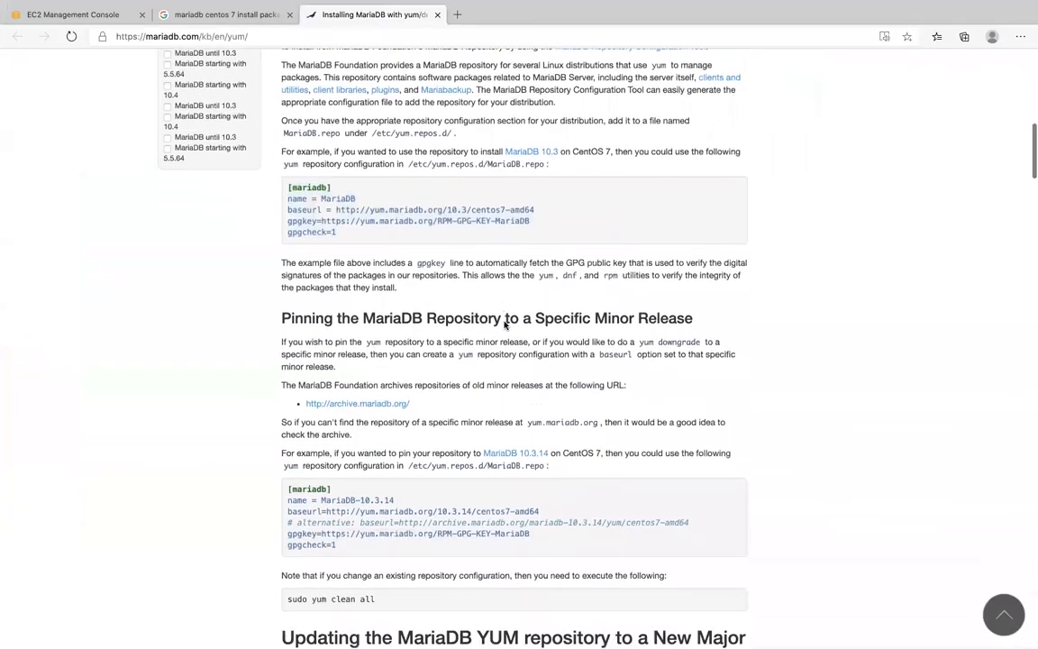
{"action": "scroll", "coordinate": [504, 326], "scroll_direction": "down", "scroll_amount": 1}
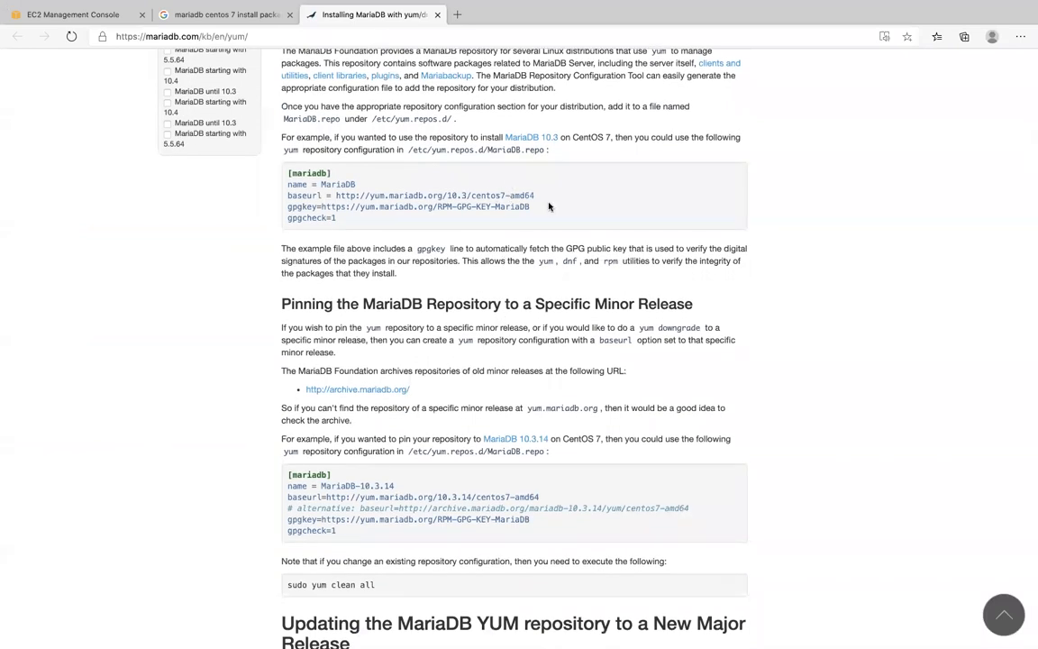
{"action": "scroll", "coordinate": [543, 198], "scroll_direction": "down", "scroll_amount": 2}
{"action": "scroll", "coordinate": [542, 198], "scroll_direction": "down", "scroll_amount": 4}
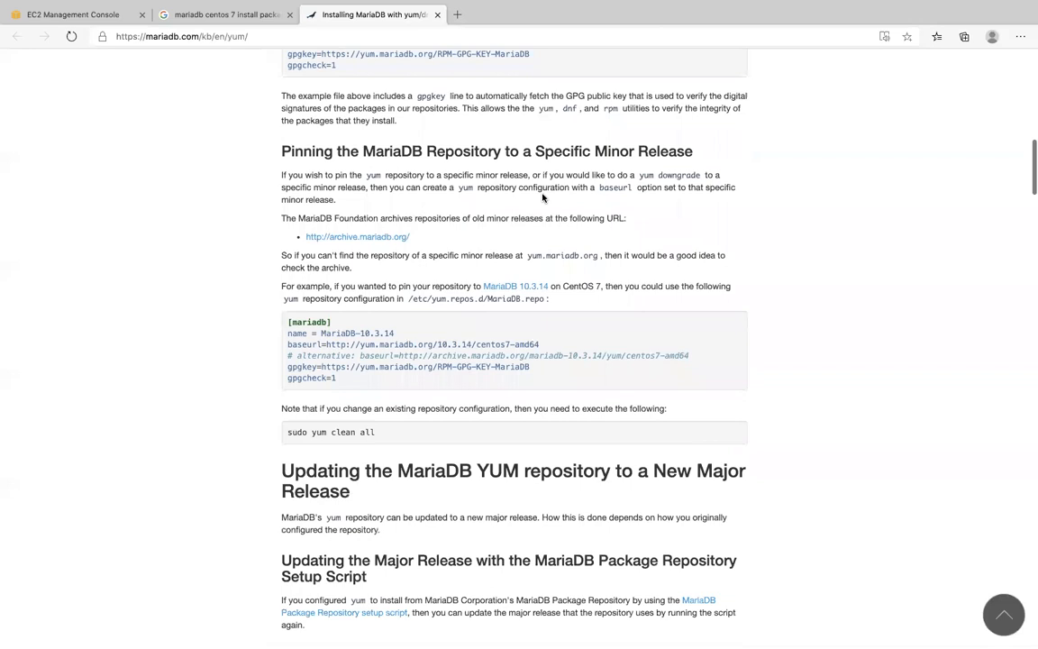
{"action": "left_click_drag", "start_coordinate": [288, 347], "coordinate": [401, 350]}
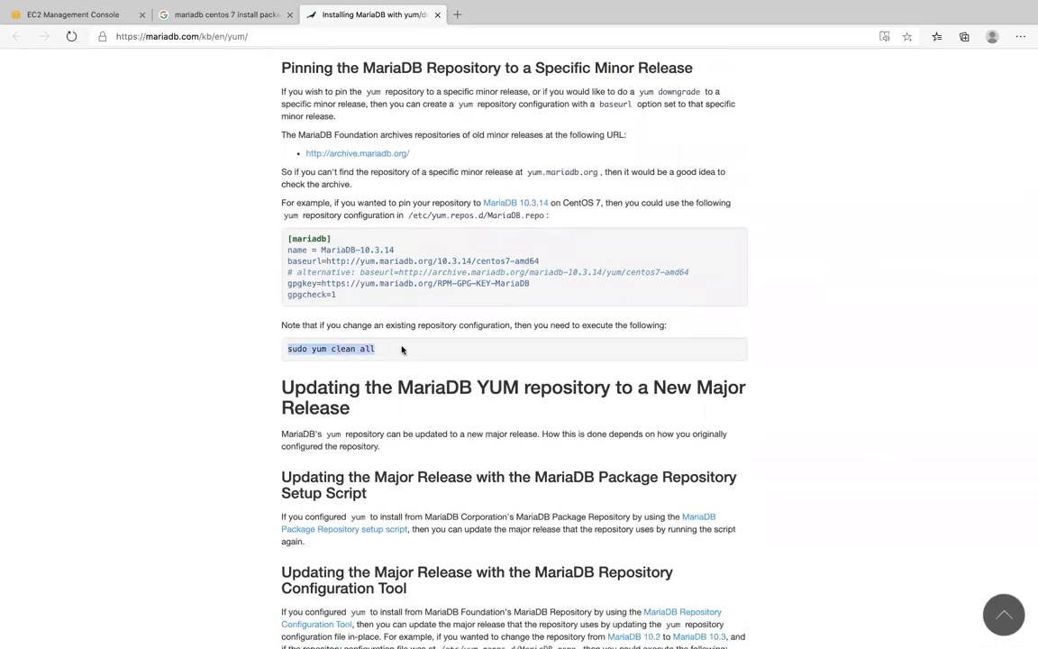
- Switch to Terminal and run the copied sudo yum clean all command
{"action": "key", "text": "ctrl+Up"}
{"action": "left_click", "coordinate": [366, 370]}
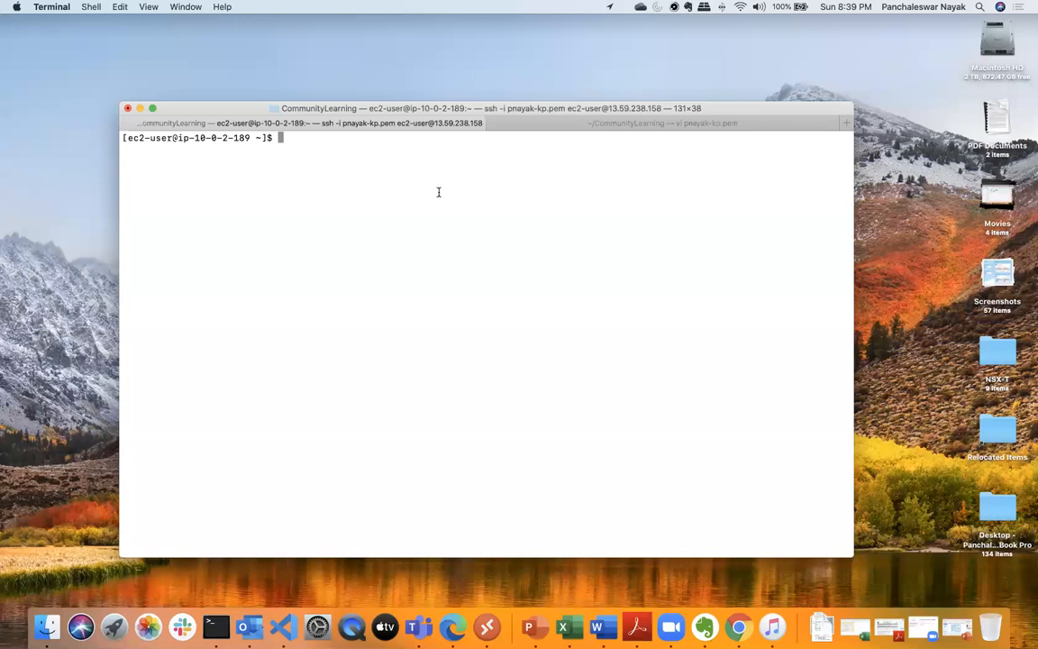
{"action": "key", "text": "super+v"}
{"action": "key", "text": "Return"}
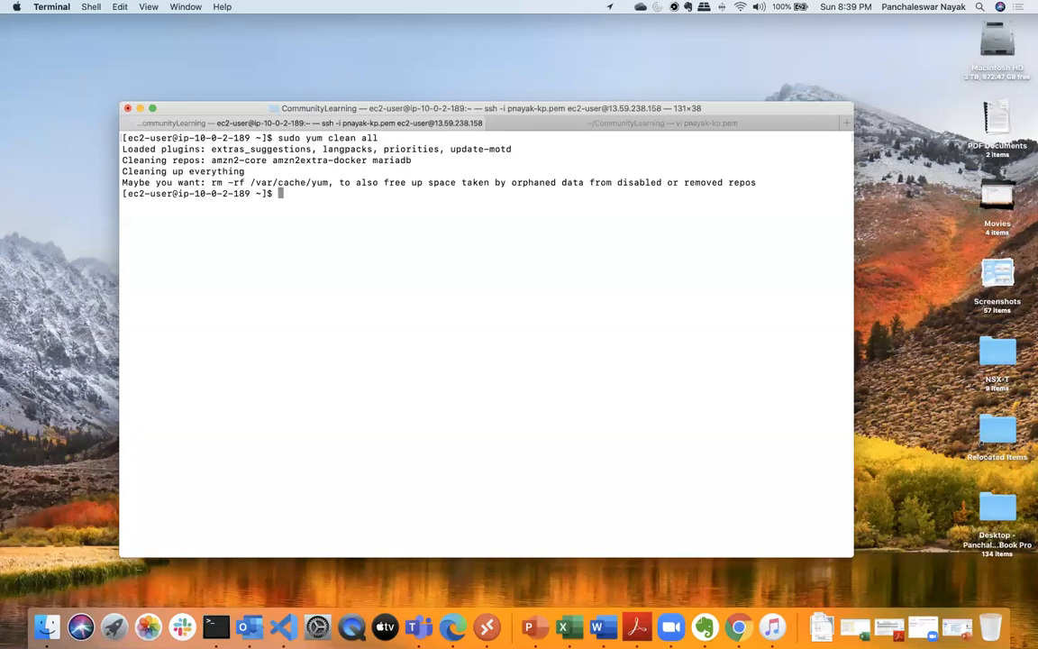
- Retry the earlier sudo rpm --import command with the lowercase rpm-gpg-key-mariadb URL
{"action": "key", "text": "Up"}
{"action": "key", "text": "Up"}
{"action": "key", "text": "Up"}
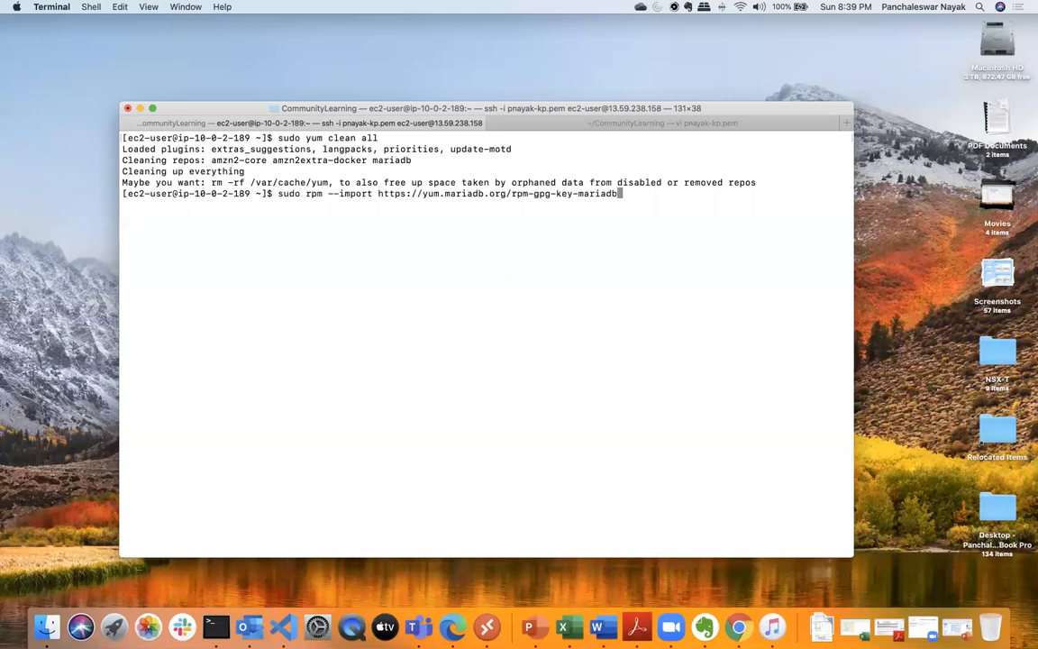
{"action": "key", "text": "Return"}
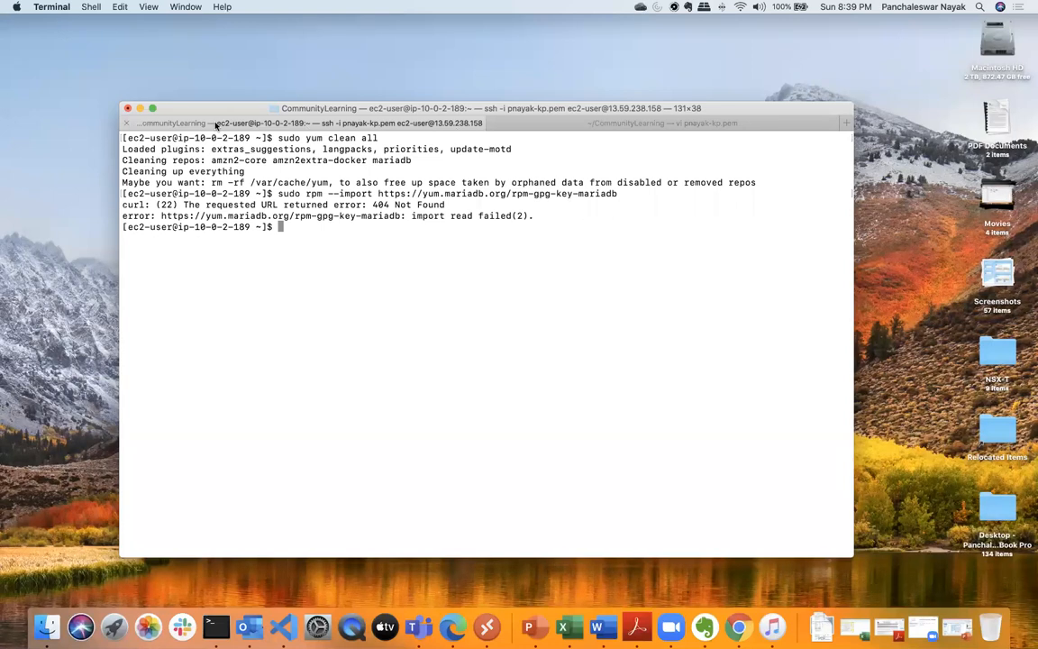
- Show Terminal full screen, clear it and try to install the client with sudo yum install mariadb-client
{"action": "key", "text": "ctrl+super+f"}
{"action": "type", "text": "clear"}
{"action": "key", "text": "Return"}
{"action": "type", "text": "s"}
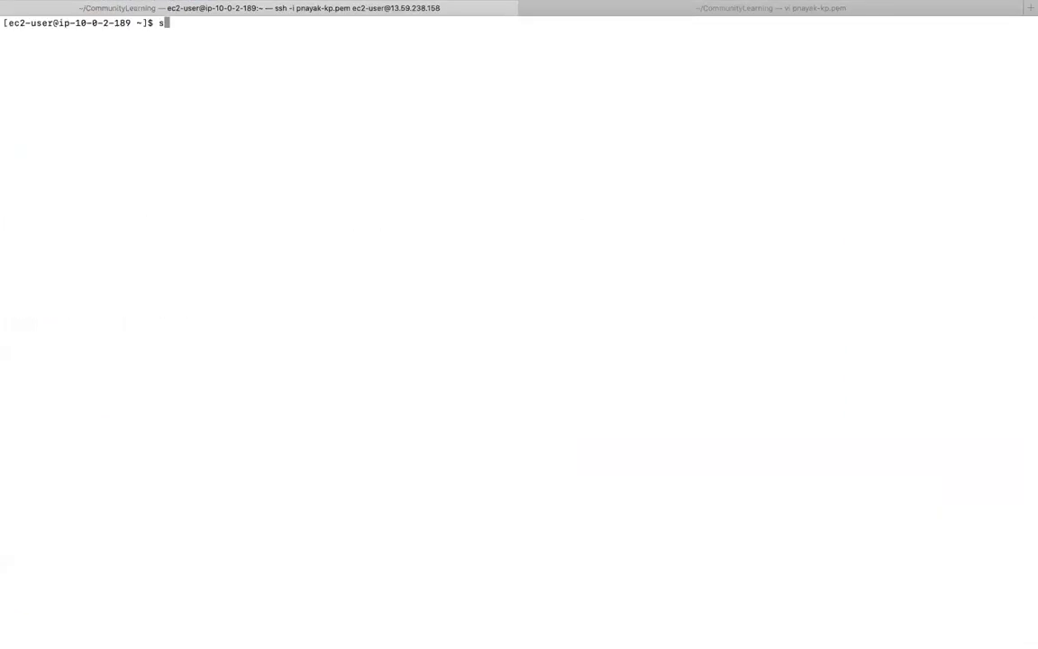
{"action": "type", "text": "udo yum install ma"}
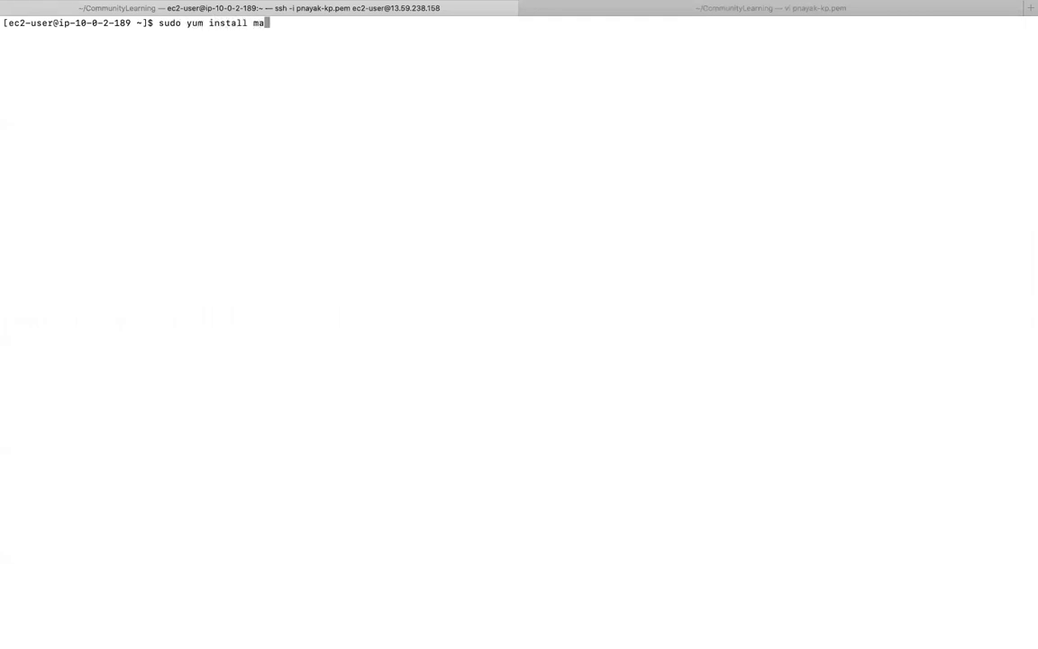
{"action": "type", "text": "riadb-clien"}
{"action": "type", "text": "t"}
{"action": "key", "text": "Return"}
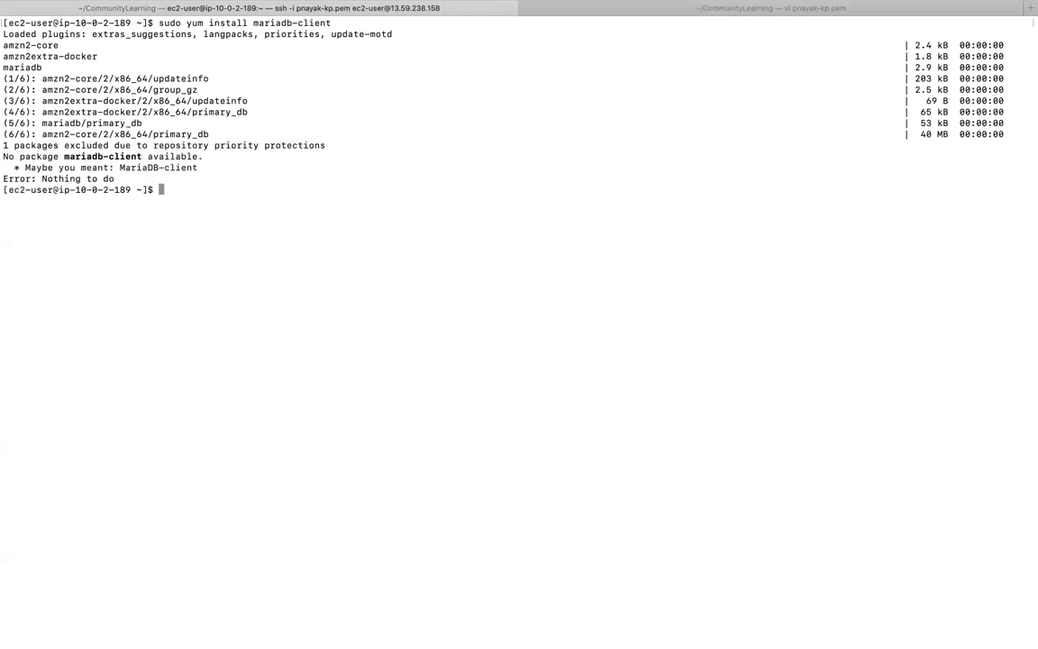
- Switch to Microsoft Edge and copy the sudo rpm --import command for RPM-GPG-KEY-MariaDB from the GPG public key section
{"action": "key", "text": "ctrl+Up"}
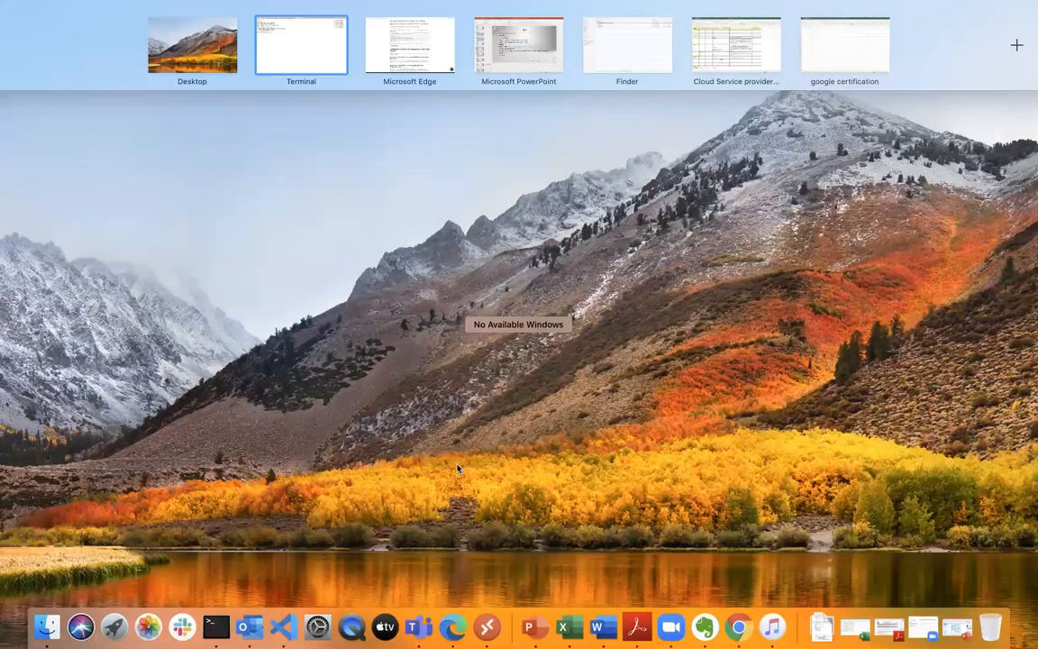
{"action": "left_click", "coordinate": [453, 626]}
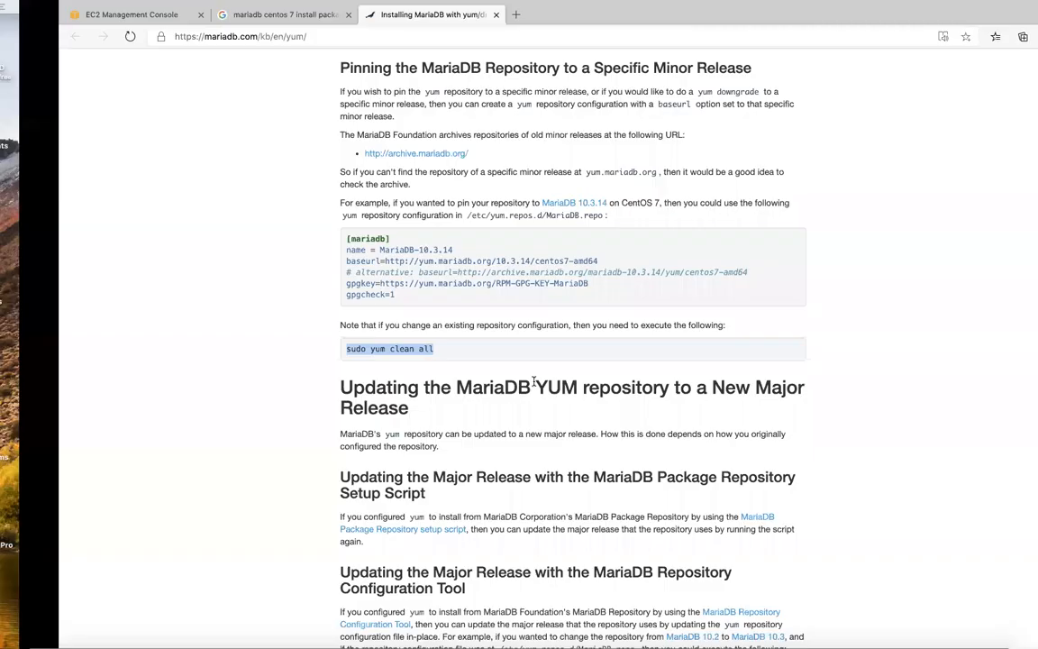
{"action": "scroll", "coordinate": [531, 417], "scroll_direction": "down", "scroll_amount": 10}
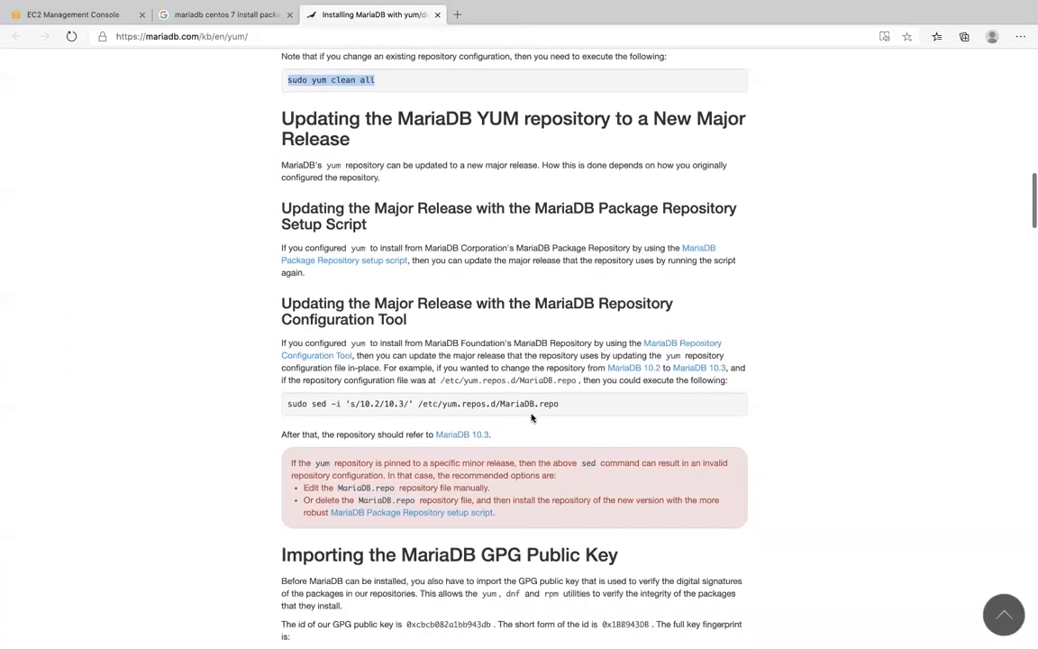
{"action": "scroll", "coordinate": [532, 417], "scroll_direction": "down", "scroll_amount": 3}
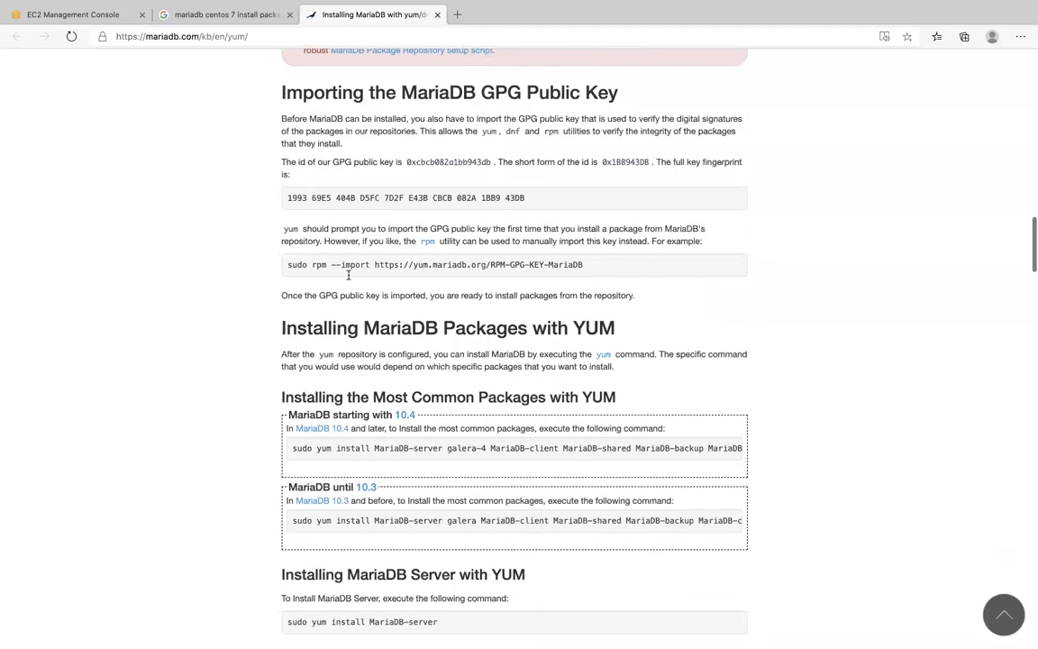
{"action": "left_click_drag", "start_coordinate": [288, 267], "coordinate": [577, 265]}
{"action": "right_click", "coordinate": [567, 265]}
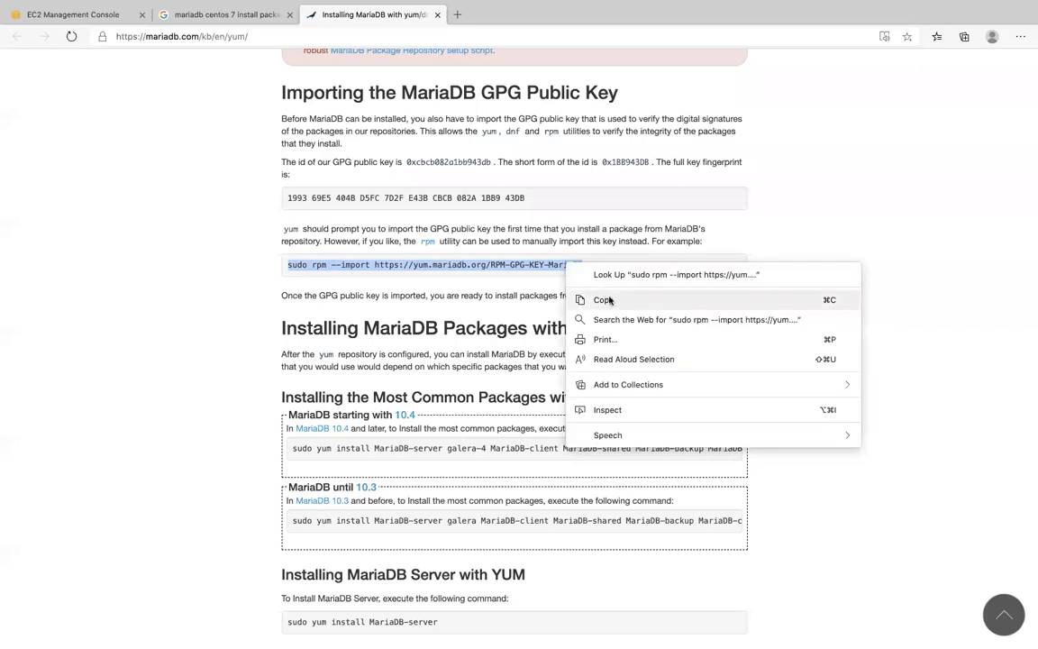
{"action": "left_click", "coordinate": [601, 299]}
{"action": "key", "text": "ctrl+Up"}
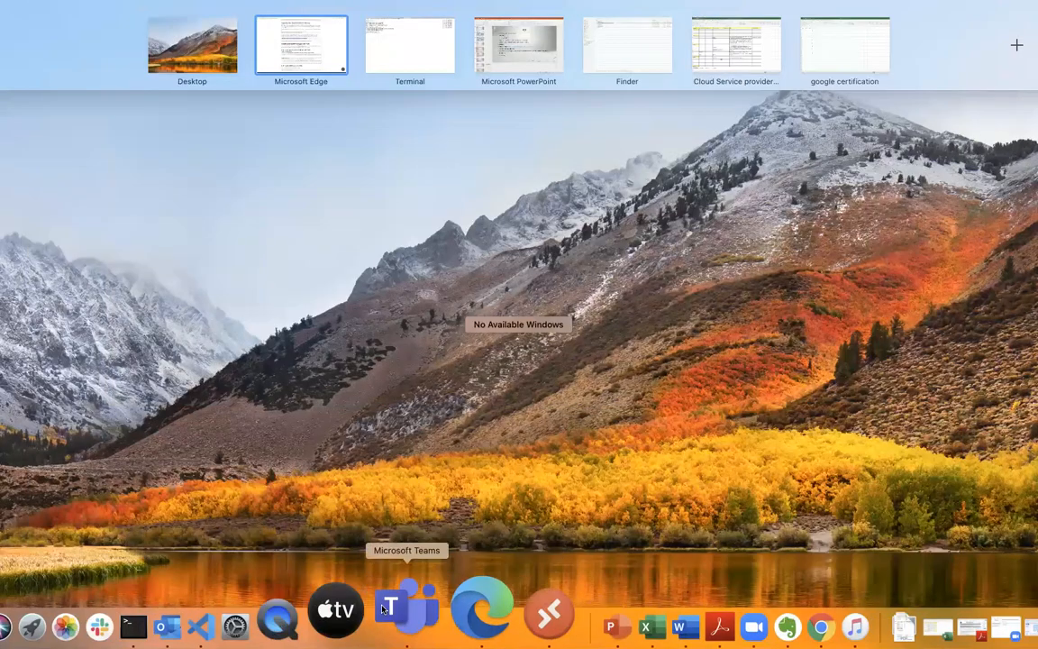
{"action": "left_click", "coordinate": [222, 614]}
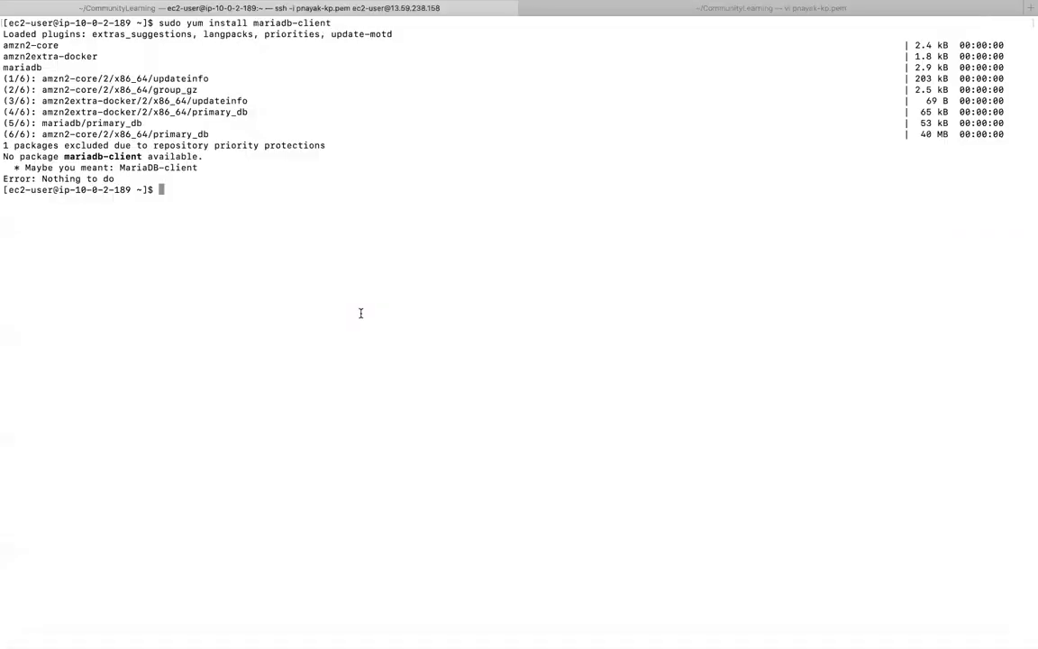
{"action": "key", "text": "super+v"}
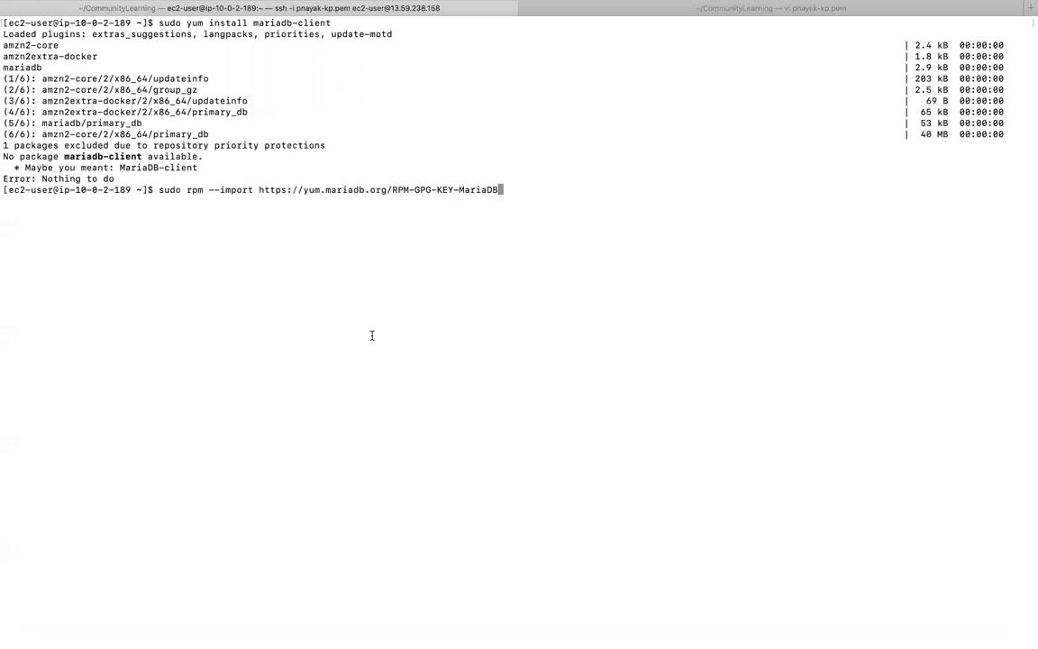
{"action": "key", "text": "Return"}
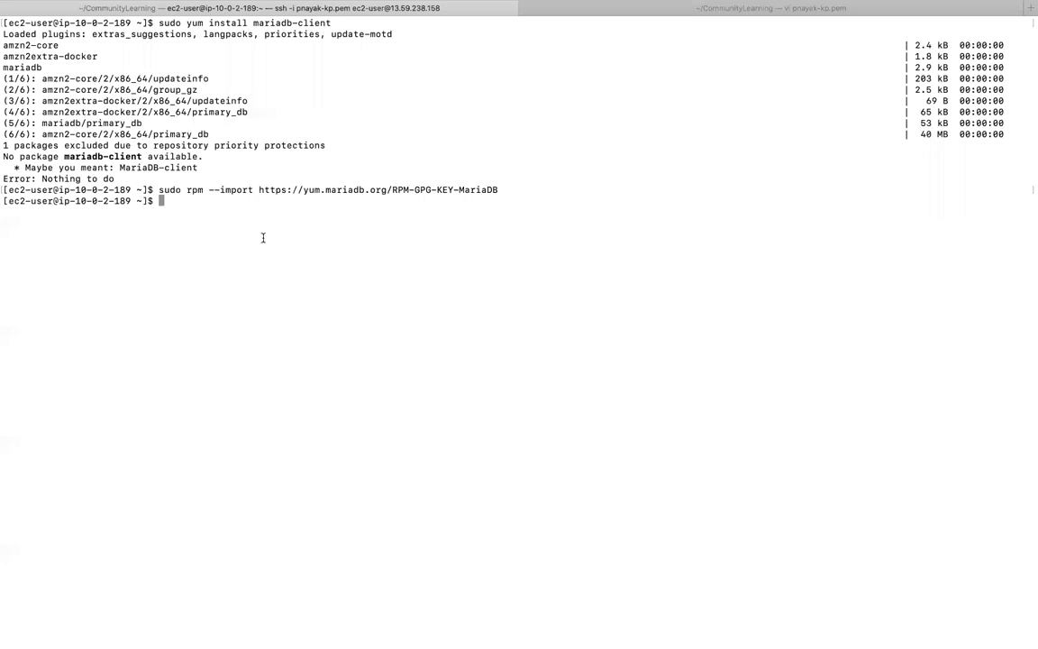
{"action": "key", "text": "Up"}
{"action": "key", "text": "Up"}
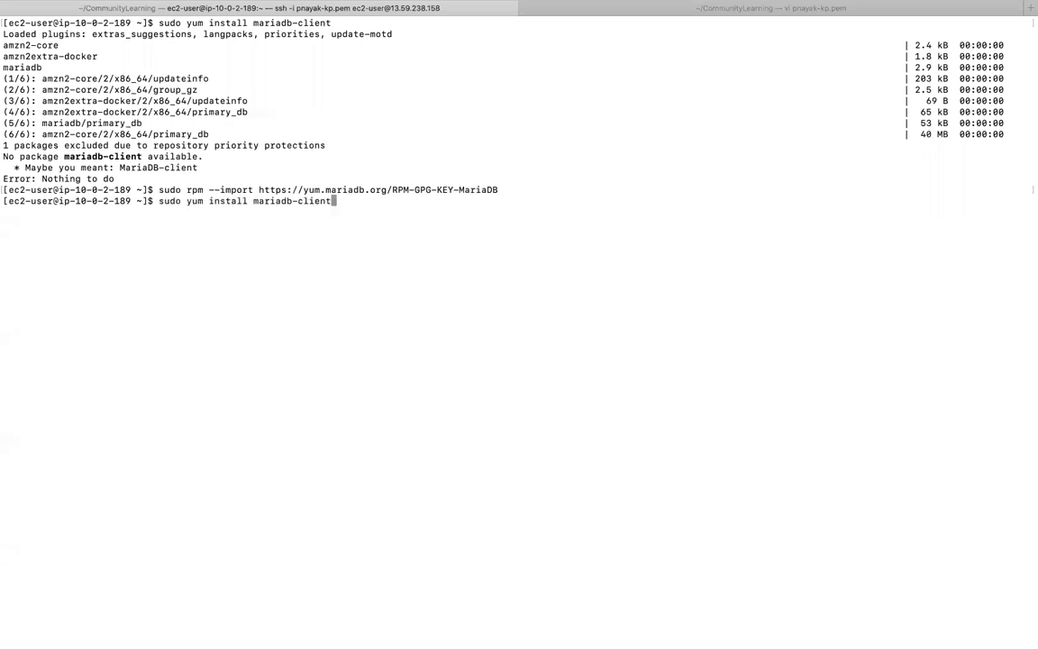
{"action": "key", "text": "Up"}
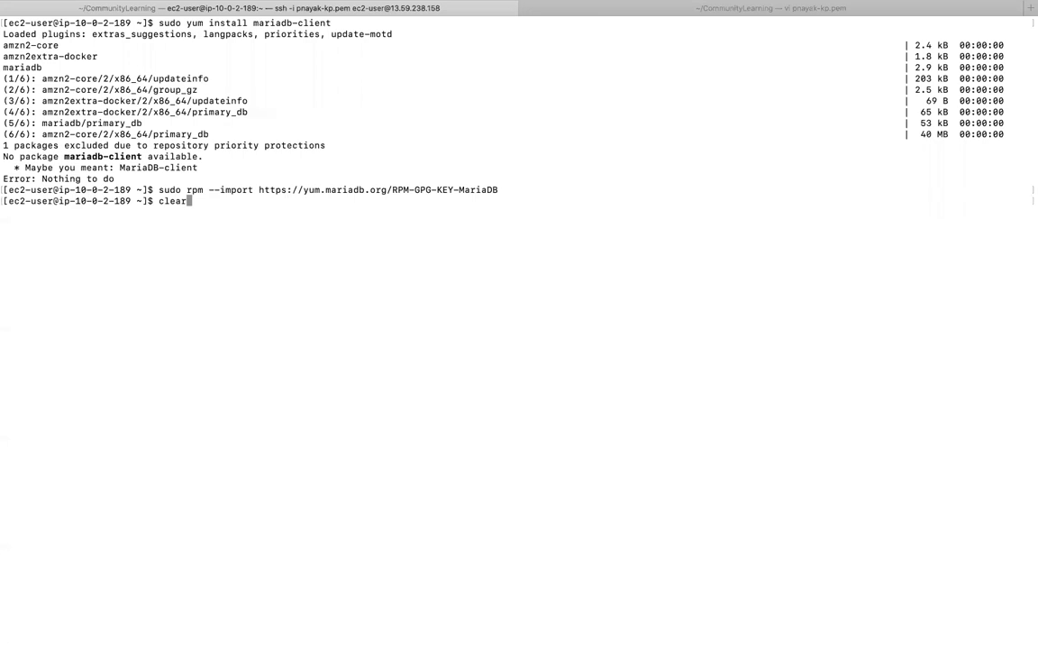
{"action": "key", "text": "Return"}
- Switch to Microsoft Edge and copy the package name MariaDB-client from the MariaDB 10.4 install command
{"action": "key", "text": "ctrl+Up"}
{"action": "left_click", "coordinate": [453, 620]}
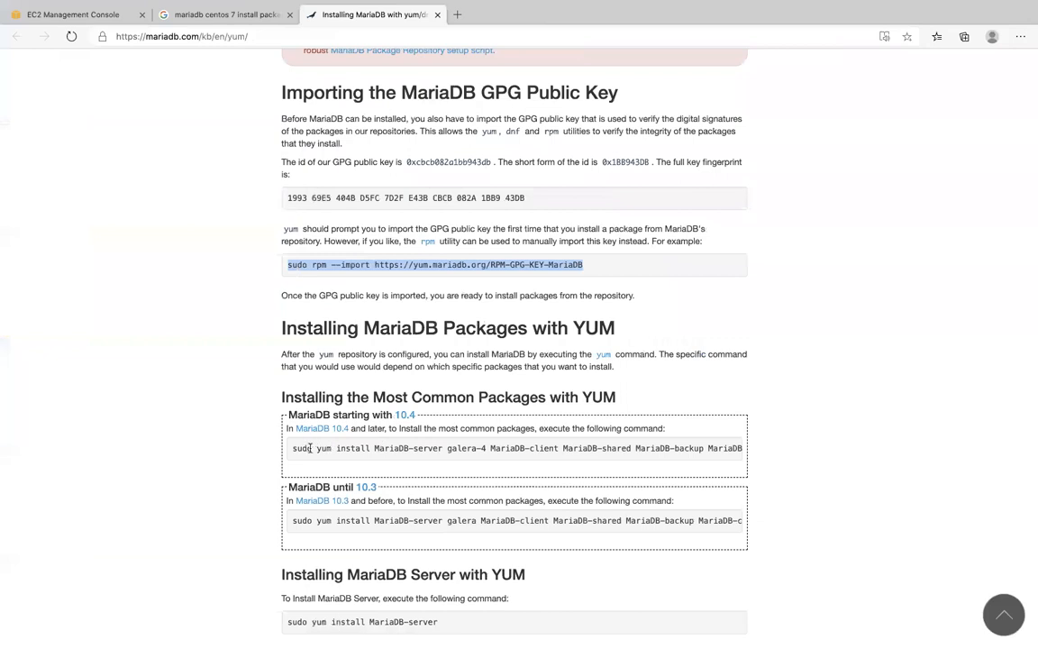
{"action": "left_click_drag", "start_coordinate": [490, 448], "coordinate": [558, 447]}
{"action": "right_click", "coordinate": [558, 447]}
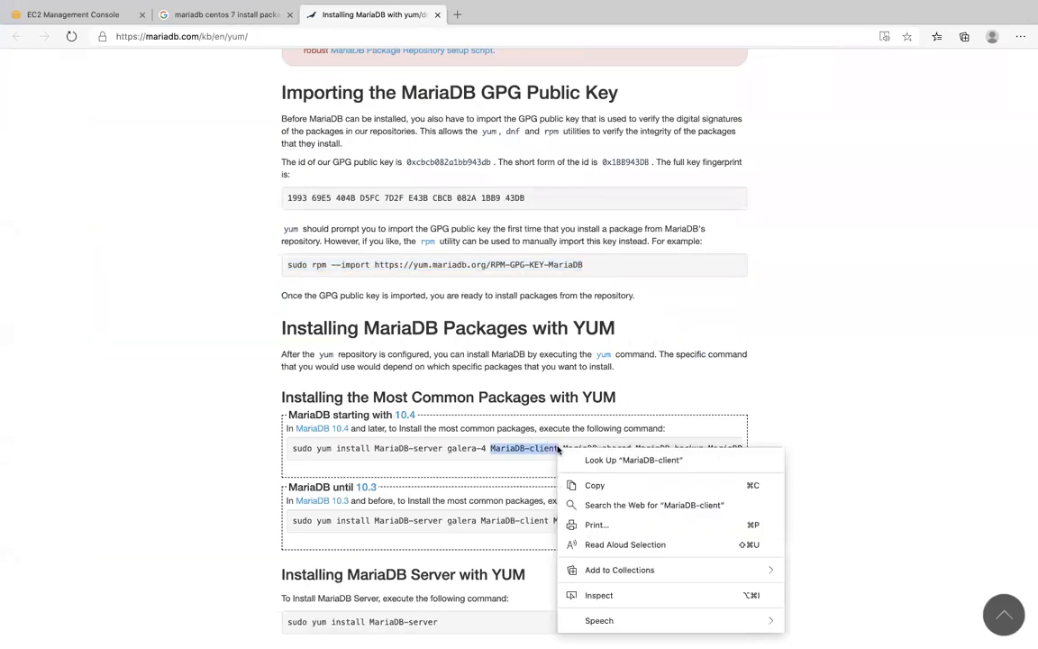
{"action": "left_click", "coordinate": [595, 485]}
- Switch to Terminal, run sudo yum install MariaDB-client and accept the installation with y
{"action": "key", "text": "ctrl+Up"}
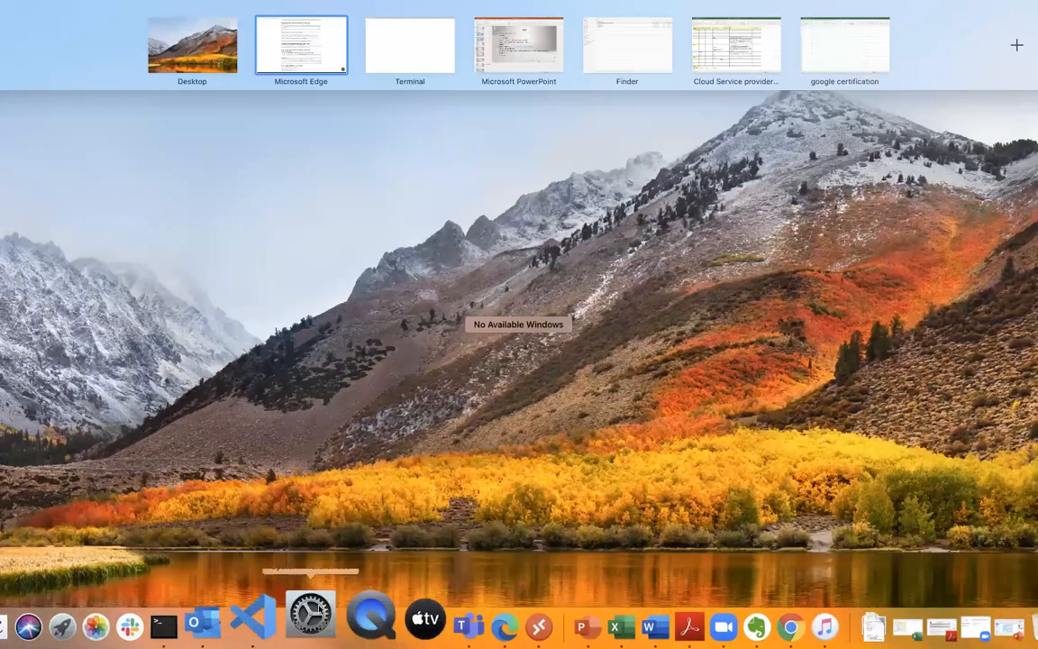
{"action": "left_click", "coordinate": [223, 597]}
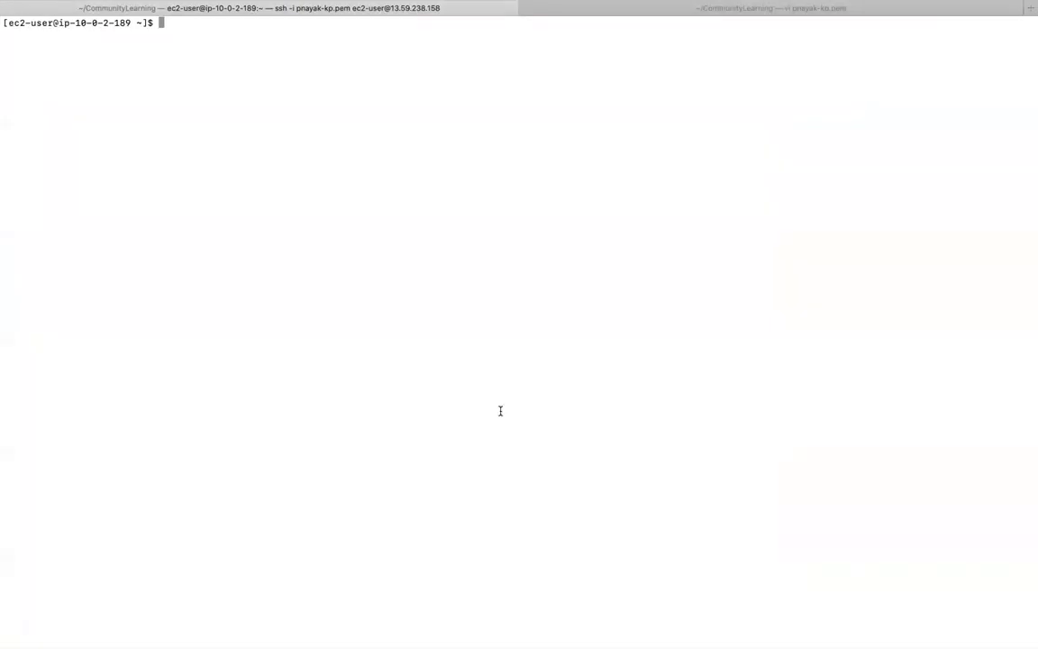
{"action": "type", "text": "sudo yum install MariaDB-client"}
{"action": "key", "text": "Return"}
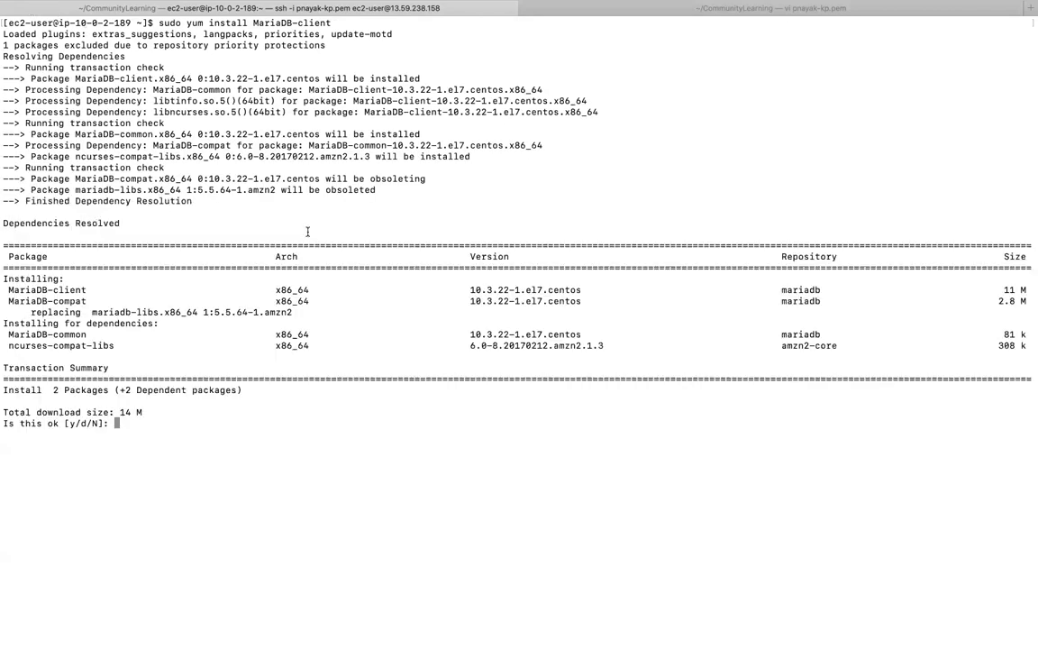
{"action": "type", "text": "y"}
{"action": "key", "text": "Return"}
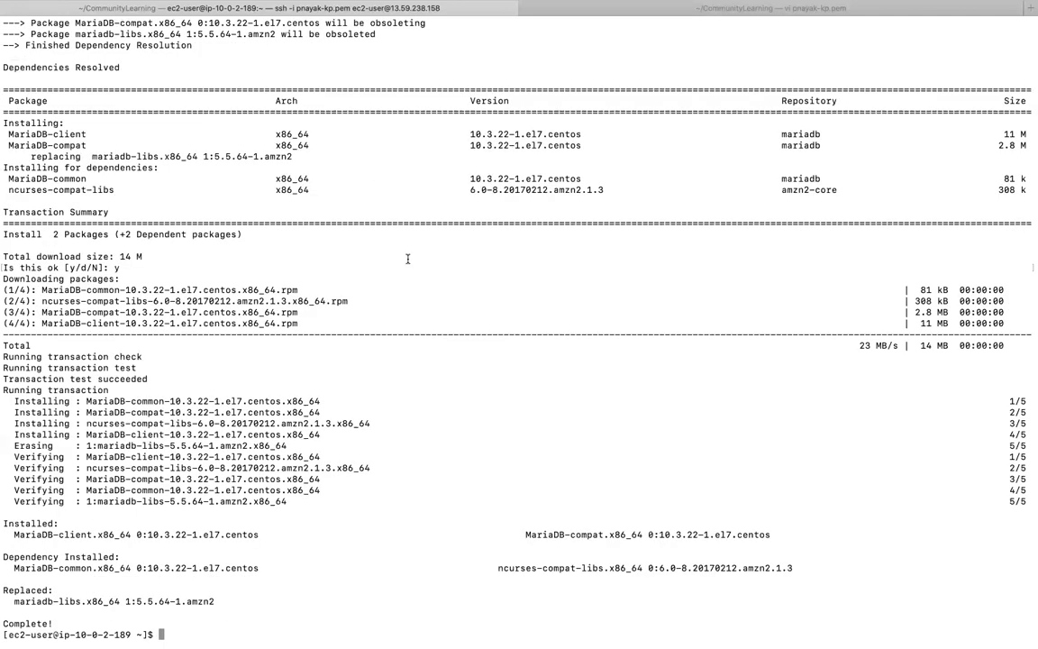
- Clear the terminal, list the current directory with ls and return the window from full screen to normal size
{"action": "type", "text": "clear"}
{"action": "key", "text": "Return"}
{"action": "type", "text": "ls"}
{"action": "key", "text": "Return"}
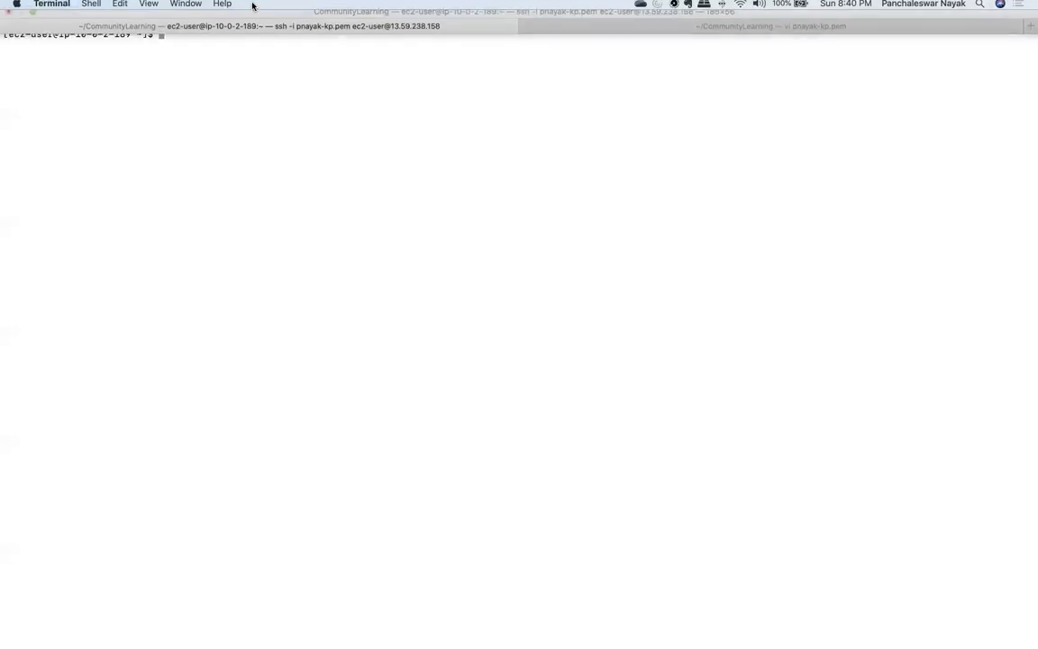
{"action": "left_click", "coordinate": [30, 17]}
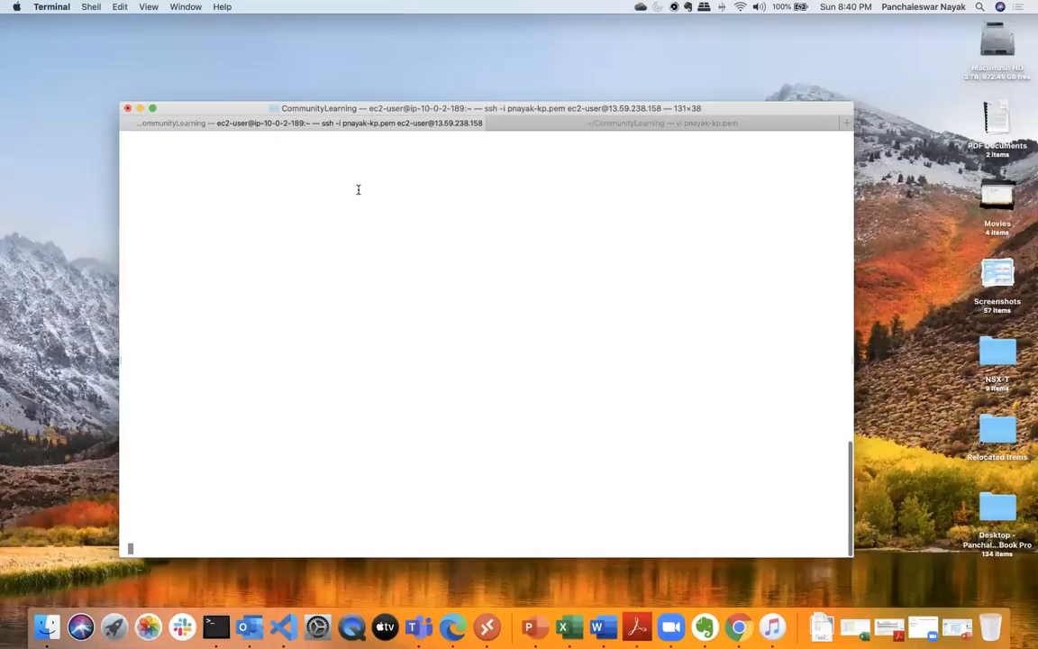
- Clear the terminal screen and list the home directory's contents with ls
{"action": "type", "text": "clear"}
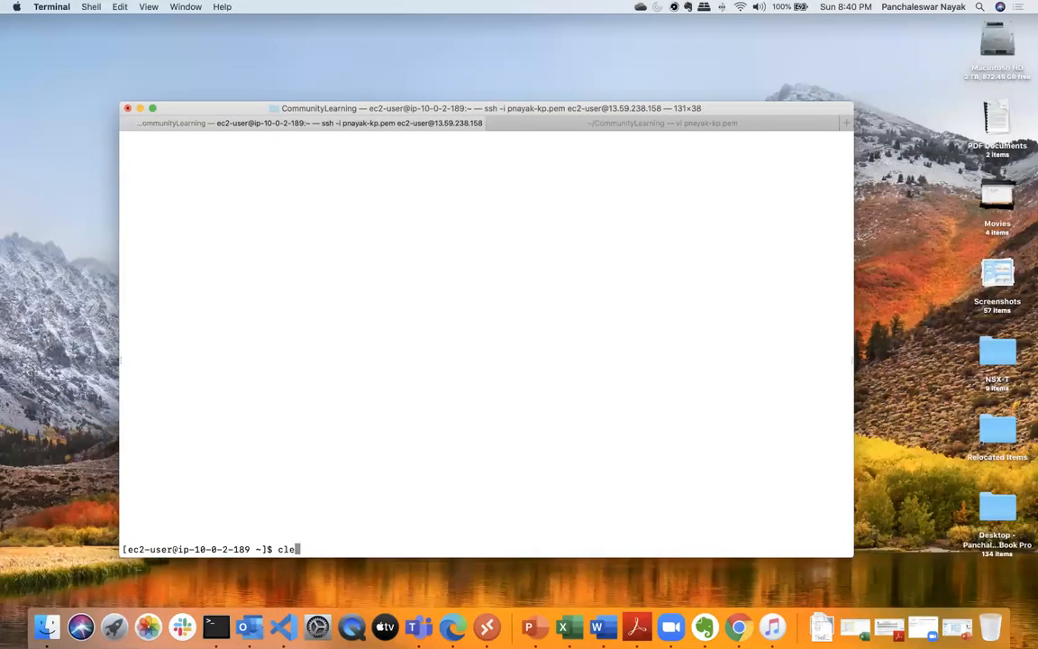
{"action": "key", "text": "Return"}
{"action": "type", "text": "ls"}
{"action": "key", "text": "Return"}
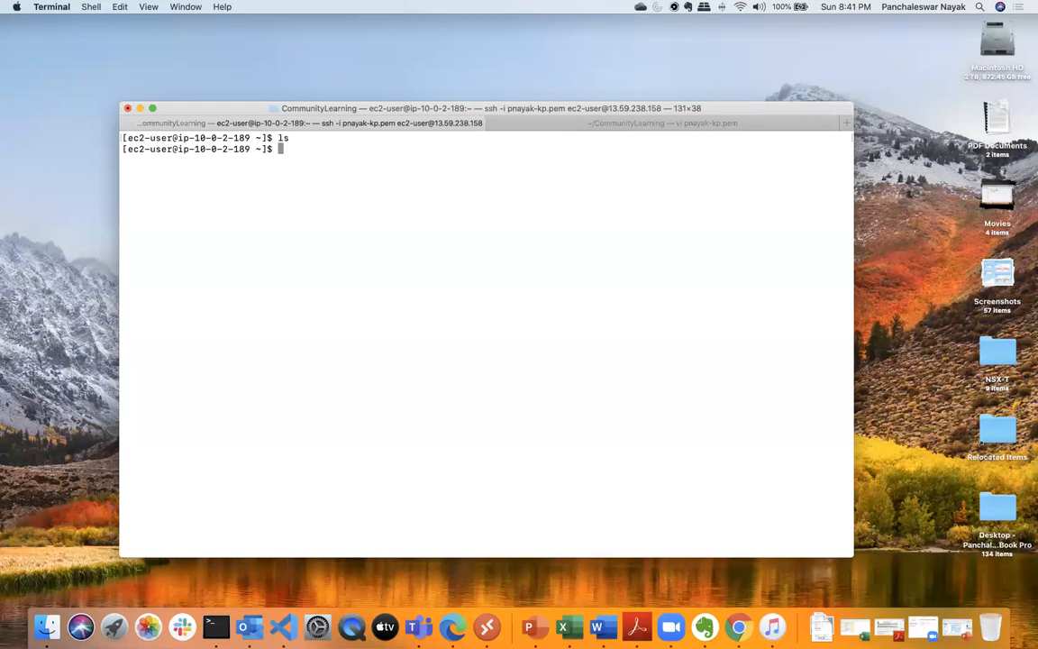
- Recall the sudo yum install MariaDB-client command from the history and highlight the package name MariaDB-client
{"action": "key", "text": "Up"}
{"action": "key", "text": "Up"}
{"action": "key", "text": "Up"}
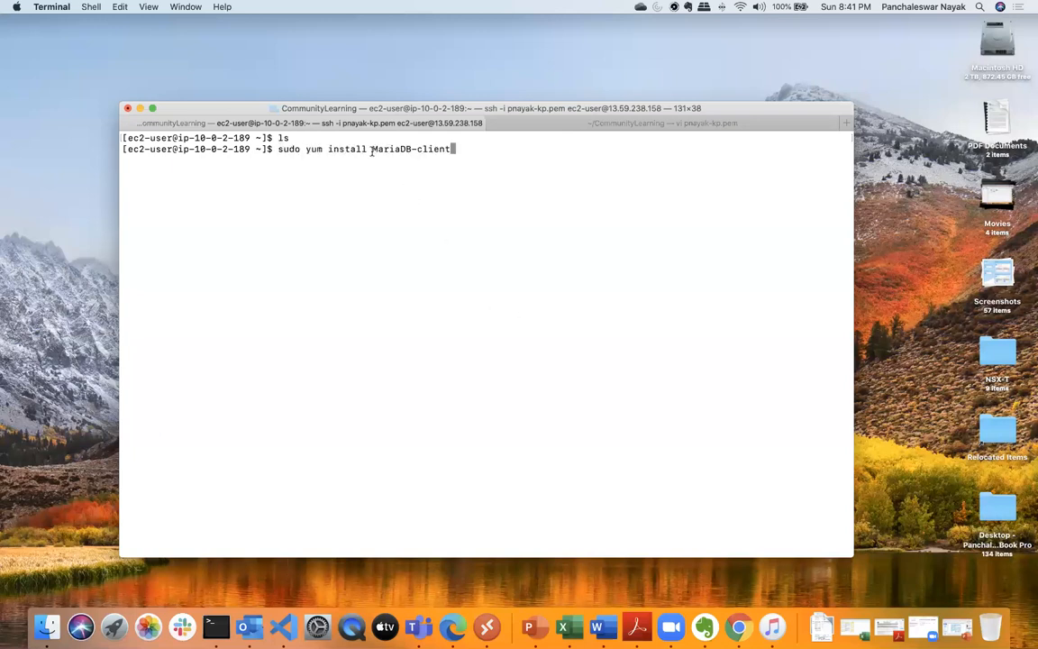
{"action": "left_click_drag", "start_coordinate": [372, 149], "coordinate": [440, 150]}
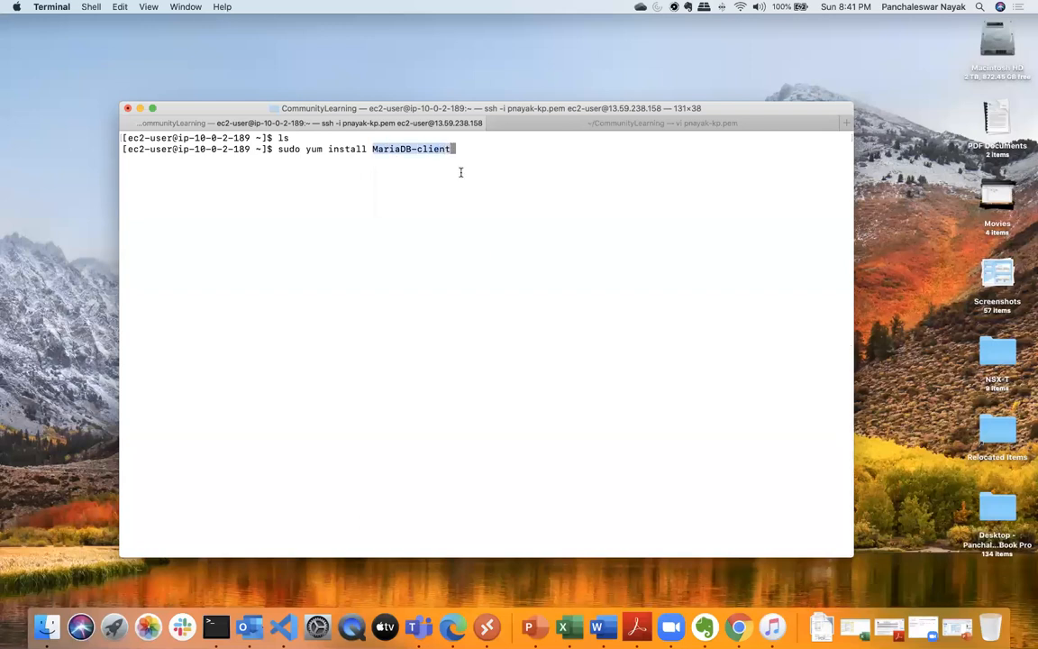
{"action": "left_click", "coordinate": [483, 262]}
{"action": "key", "text": "Down"}
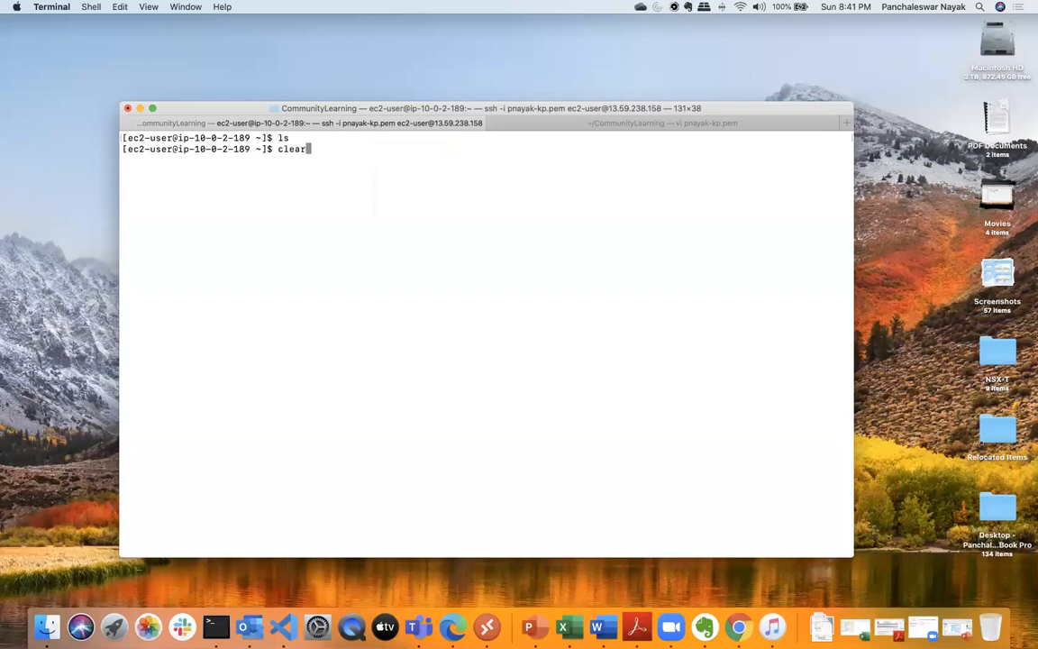
- Replace the recalled command at the prompt with mysql -h, without running it
{"action": "key", "text": "BackSpace"}
{"action": "key", "text": "BackSpace"}
{"action": "key", "text": "BackSpace"}
{"action": "key", "text": "BackSpace"}
{"action": "key", "text": "BackSpace"}
{"action": "type", "text": "mysql"}
{"action": "type", "text": "h"}
{"action": "key", "text": "BackSpace"}
{"action": "type", "text": "-h"}
- Switch to Microsoft Edge, open the boc-test-db database in the RDS console and copy its endpoint
{"action": "left_click", "coordinate": [450, 604]}
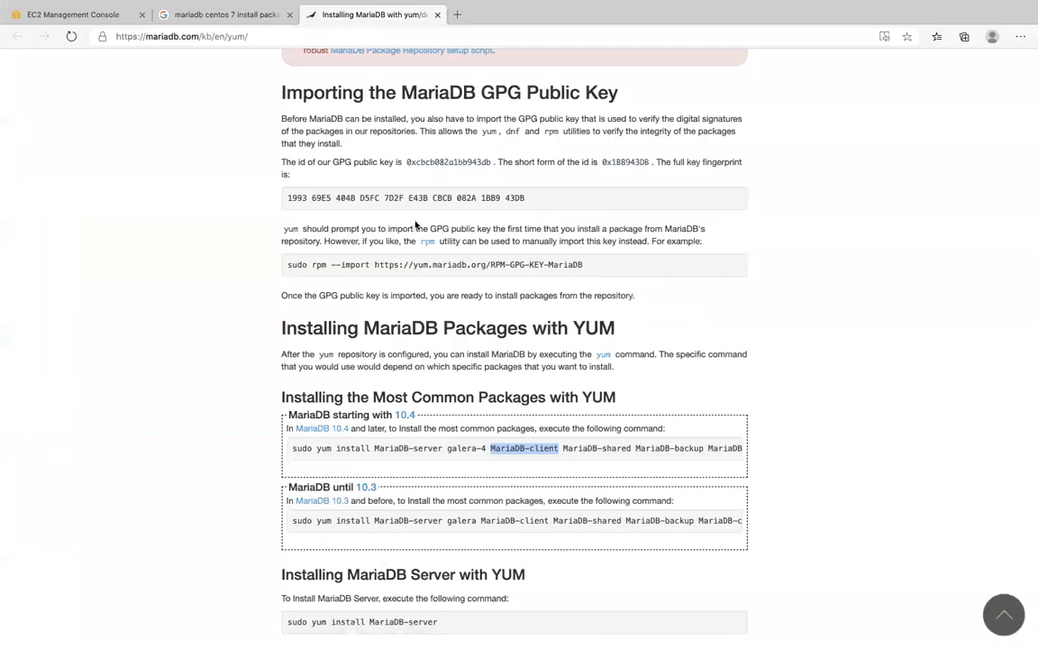
{"action": "left_click", "coordinate": [85, 14]}
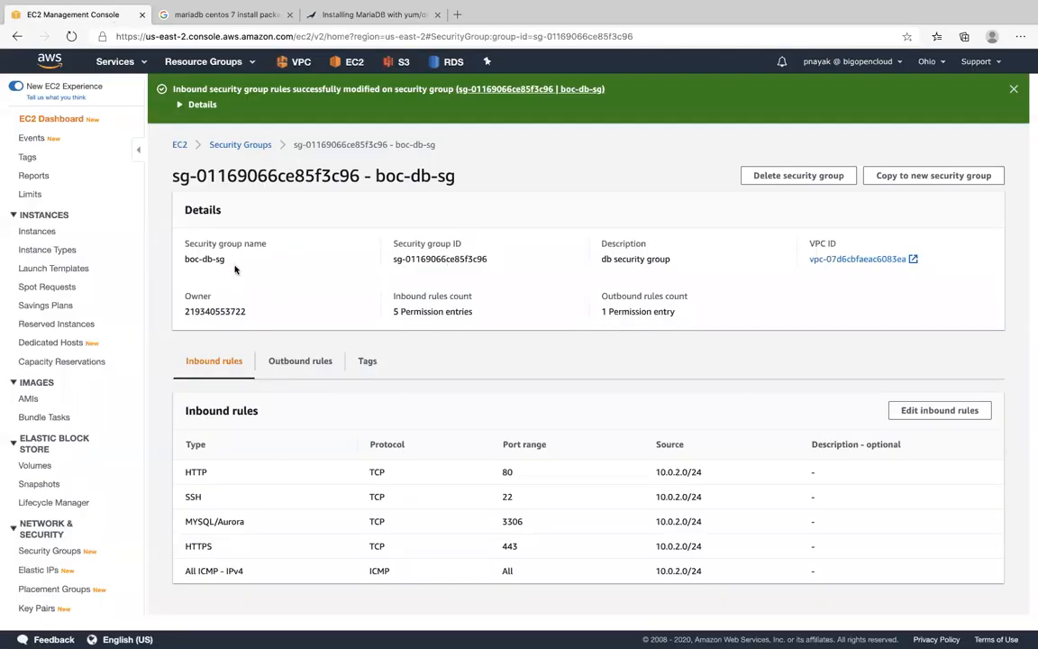
{"action": "left_click", "coordinate": [454, 62]}
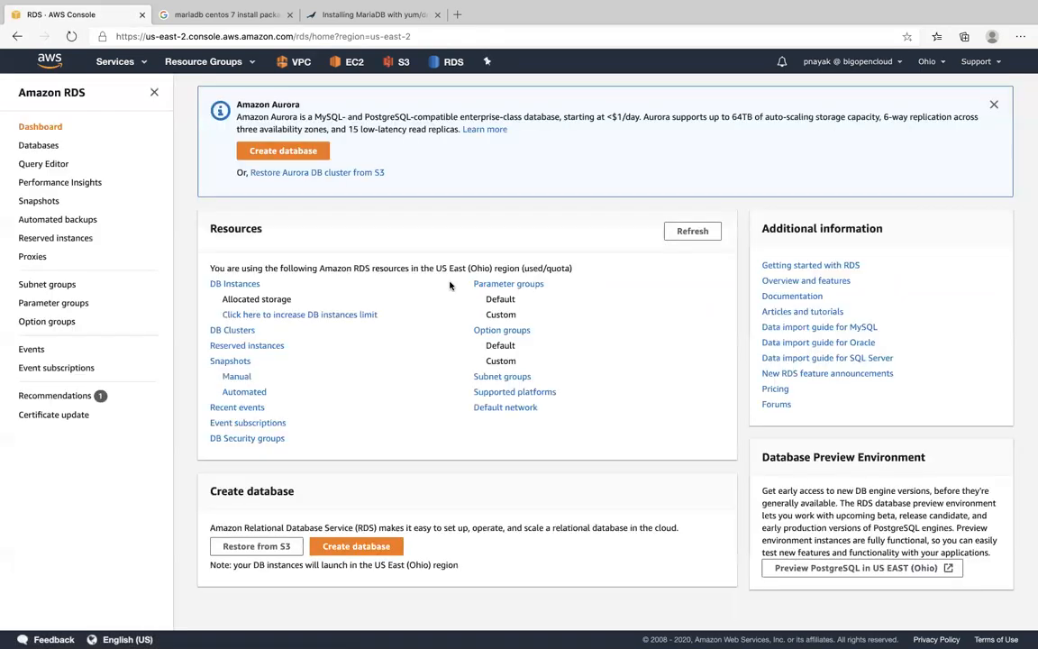
{"action": "left_click", "coordinate": [260, 289]}
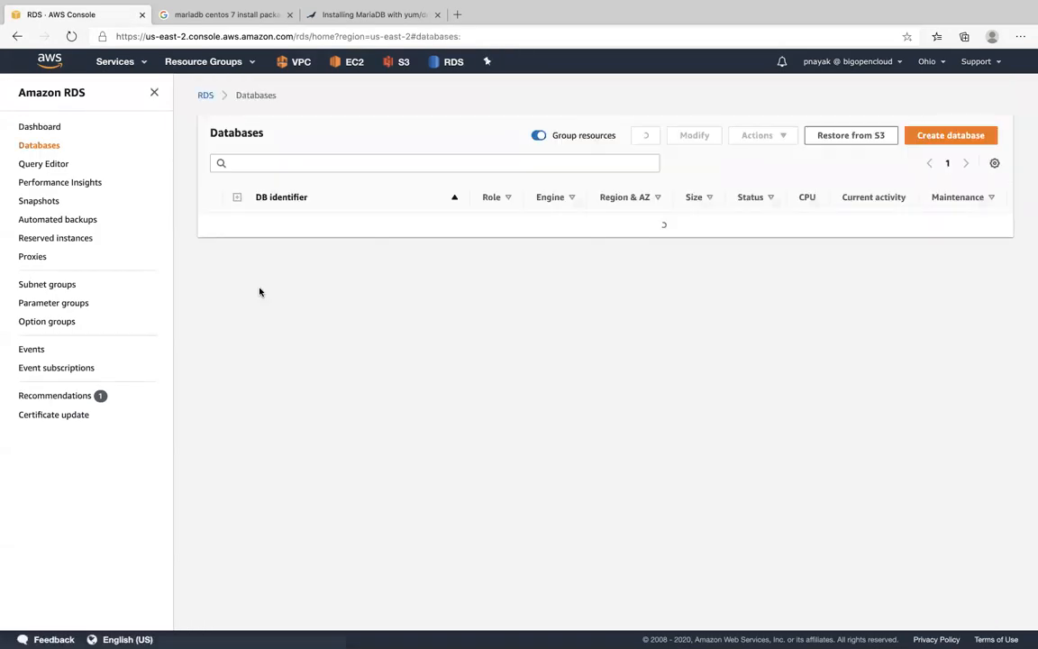
{"action": "left_click", "coordinate": [300, 224]}
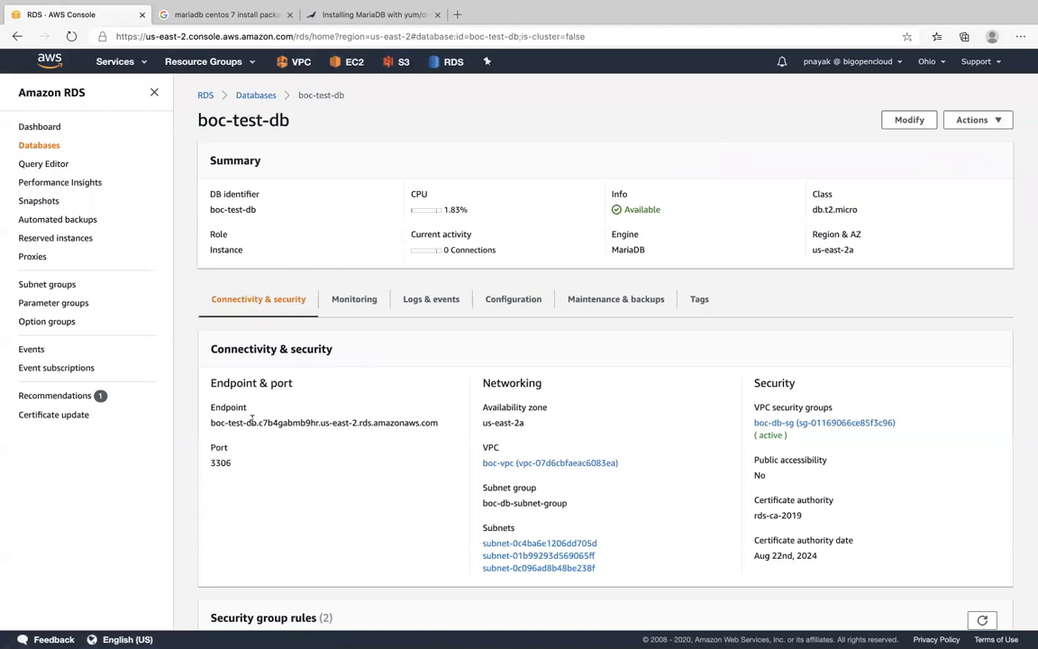
{"action": "left_click_drag", "start_coordinate": [210, 423], "coordinate": [435, 417]}
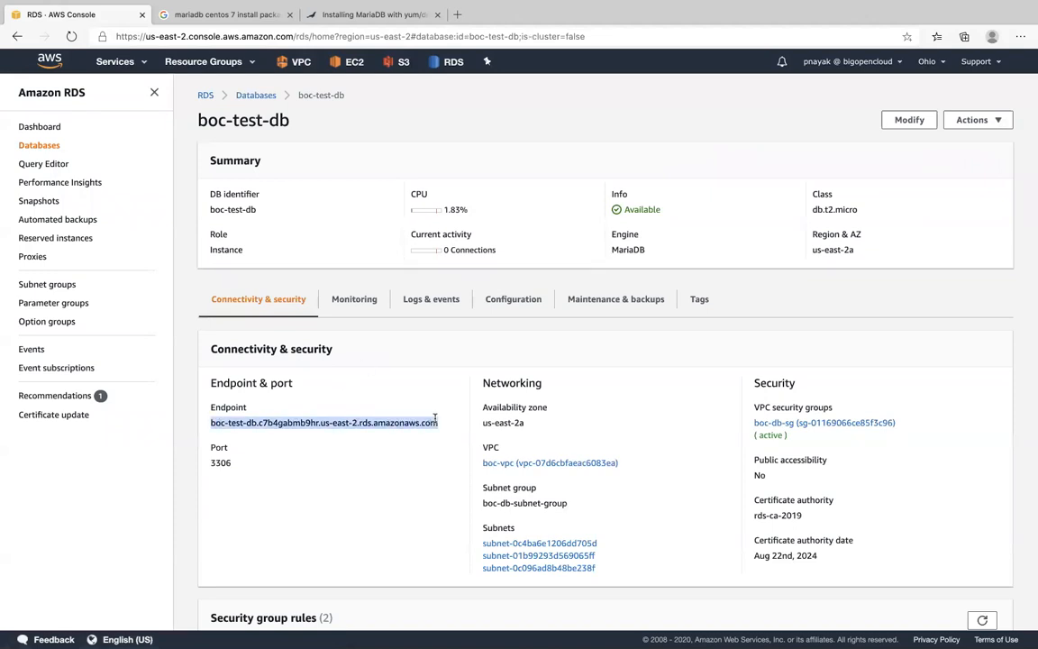
{"action": "right_click", "coordinate": [407, 419]}
{"action": "left_click", "coordinate": [440, 455]}
- Switch to Terminal, add the copied boc-test-db endpoint as the mysql host and append -P 3306
{"action": "key", "text": "ctrl+Up"}
{"action": "left_click", "coordinate": [218, 618]}
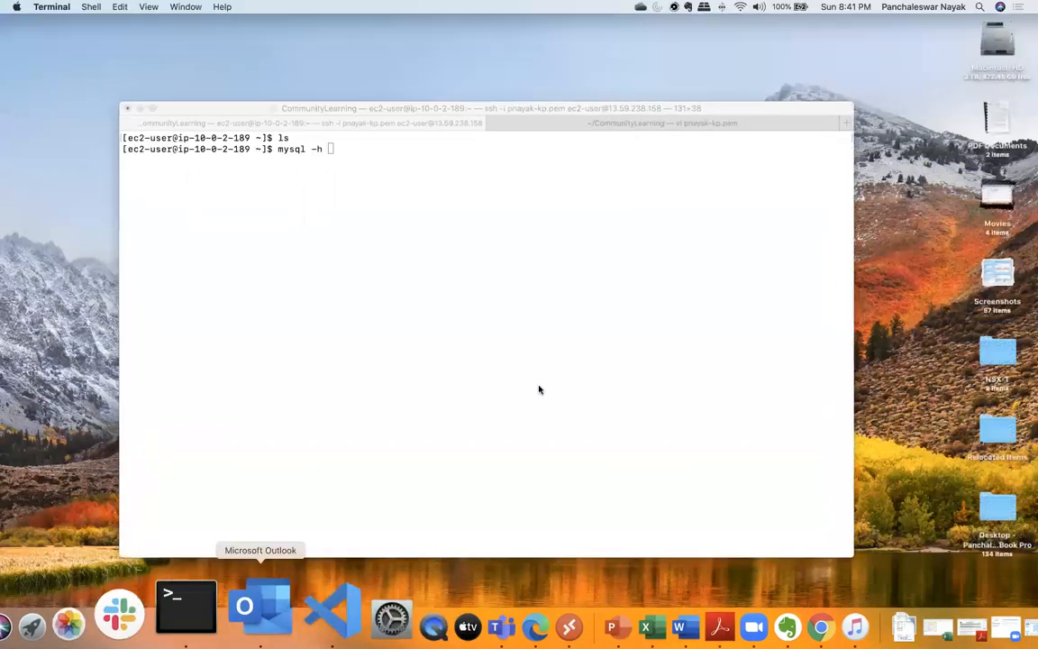
{"action": "key", "text": "super+v"}
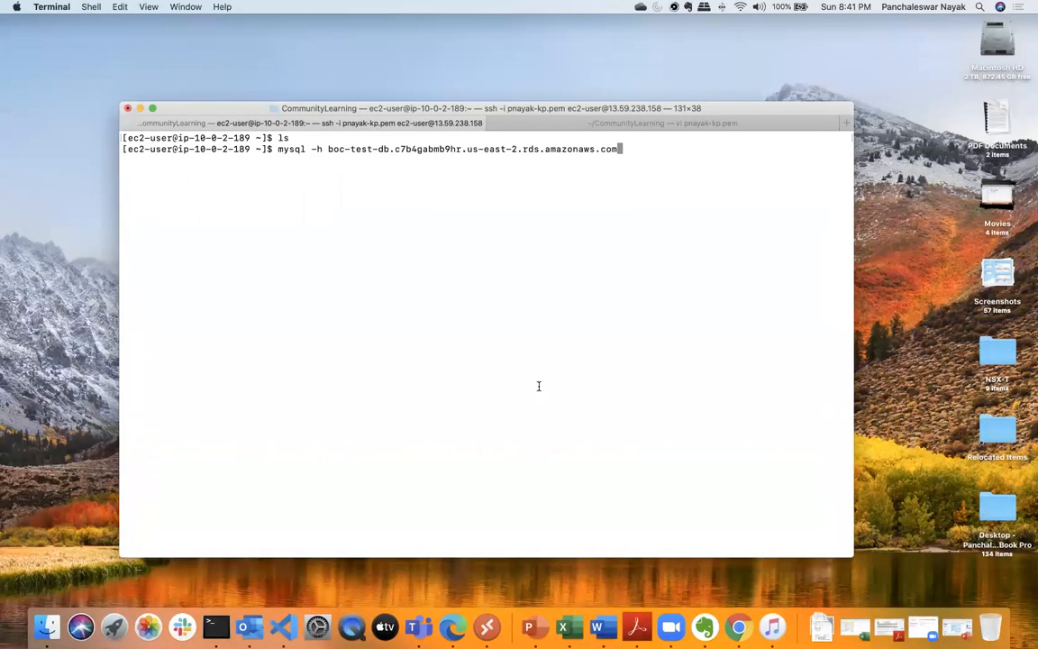
{"action": "type", "text": "-P 3306"}
- Switch to Microsoft Edge to check the endpoint and port of boc-test-db, and return to Terminal
{"action": "left_click", "coordinate": [460, 628]}
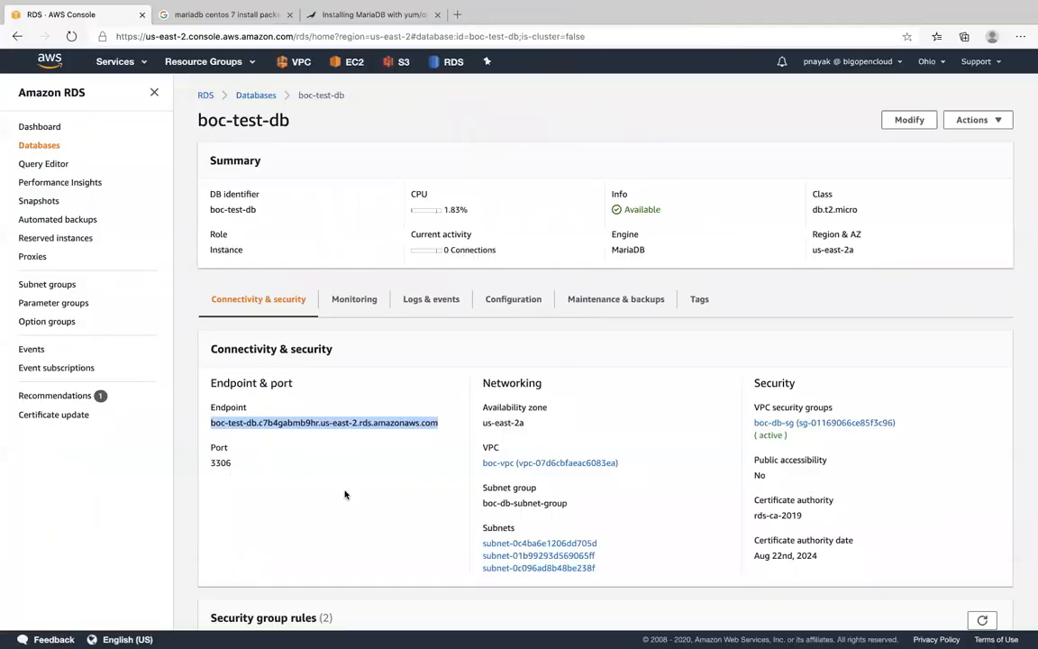
{"action": "key", "text": "ctrl+Up"}
{"action": "left_click", "coordinate": [215, 625]}
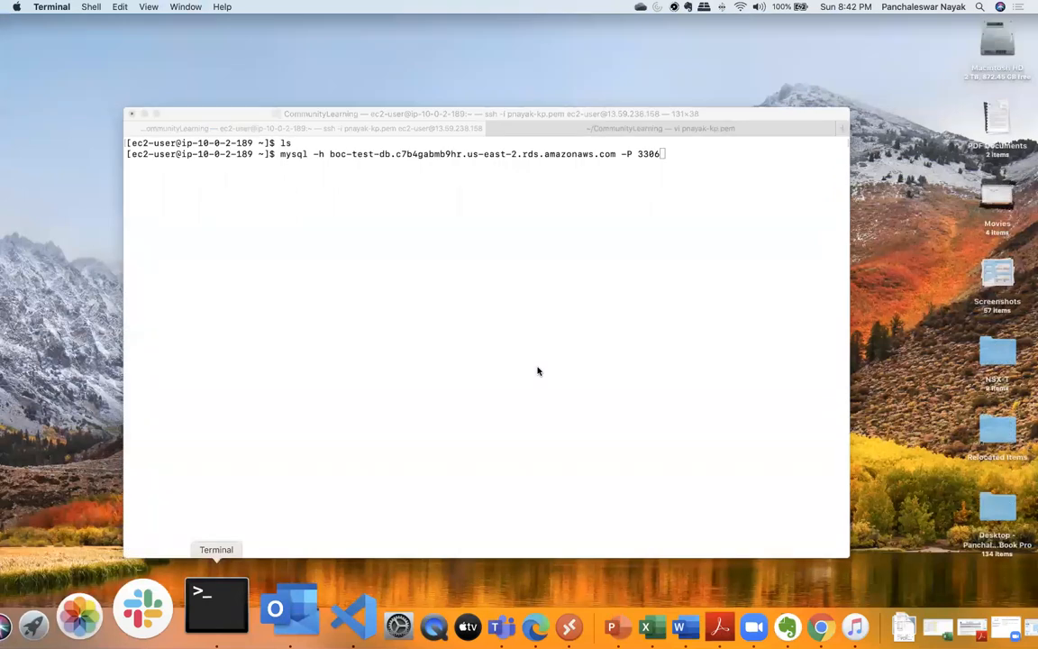
- Complete the mysql command with -u admin -p, run it and submit the database password
{"action": "type", "text": "-u "}
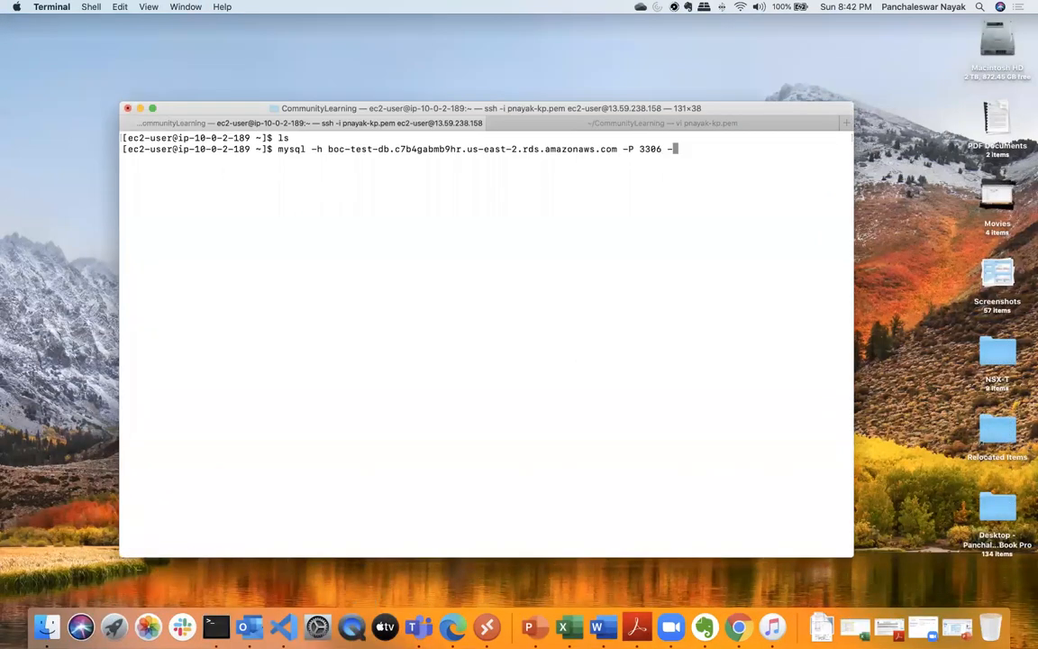
{"action": "type", "text": "admin -p"}
{"action": "key", "text": "Return"}
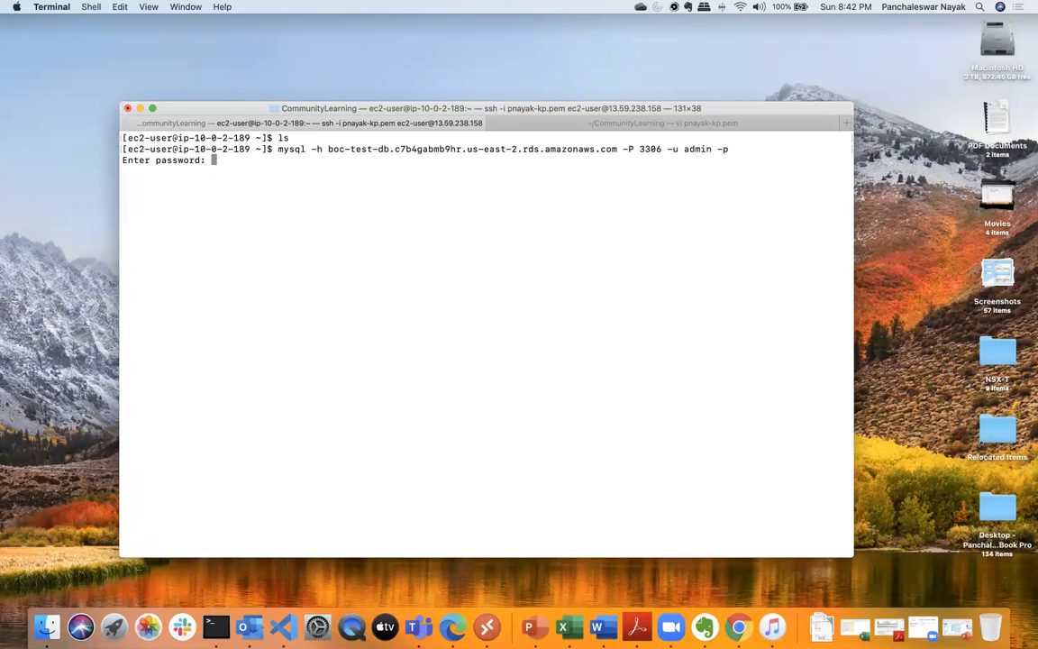
{"action": "key", "text": "Return"}
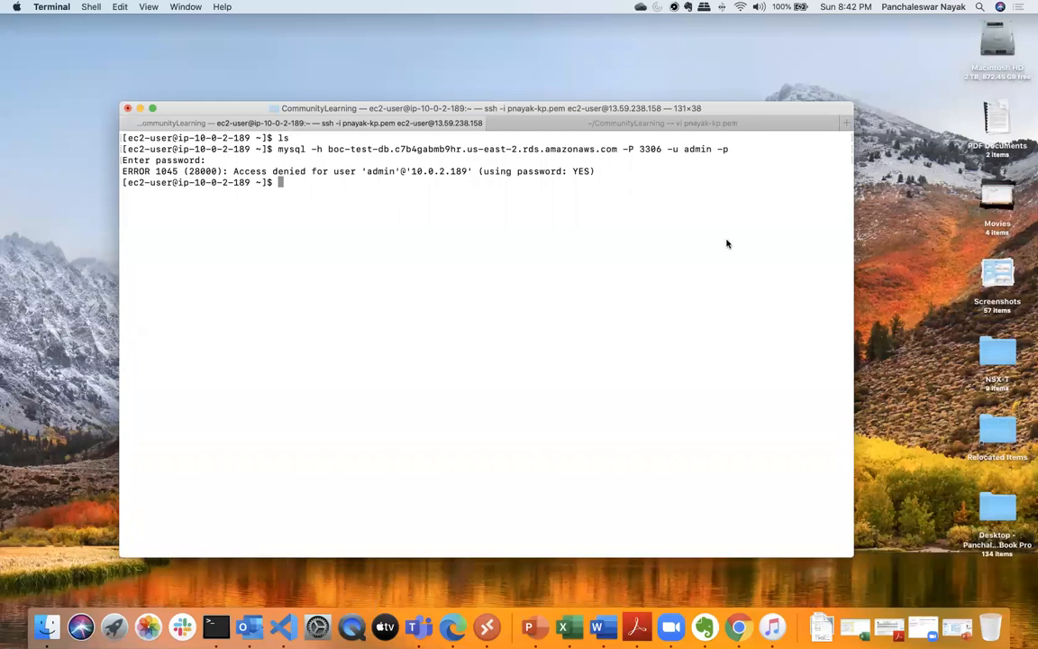
- Switch to Microsoft PowerPoint, examine the mysql connection command on the RDS slide and return to Terminal
{"action": "key", "text": "ctrl+Up"}
{"action": "left_click", "coordinate": [702, 369]}
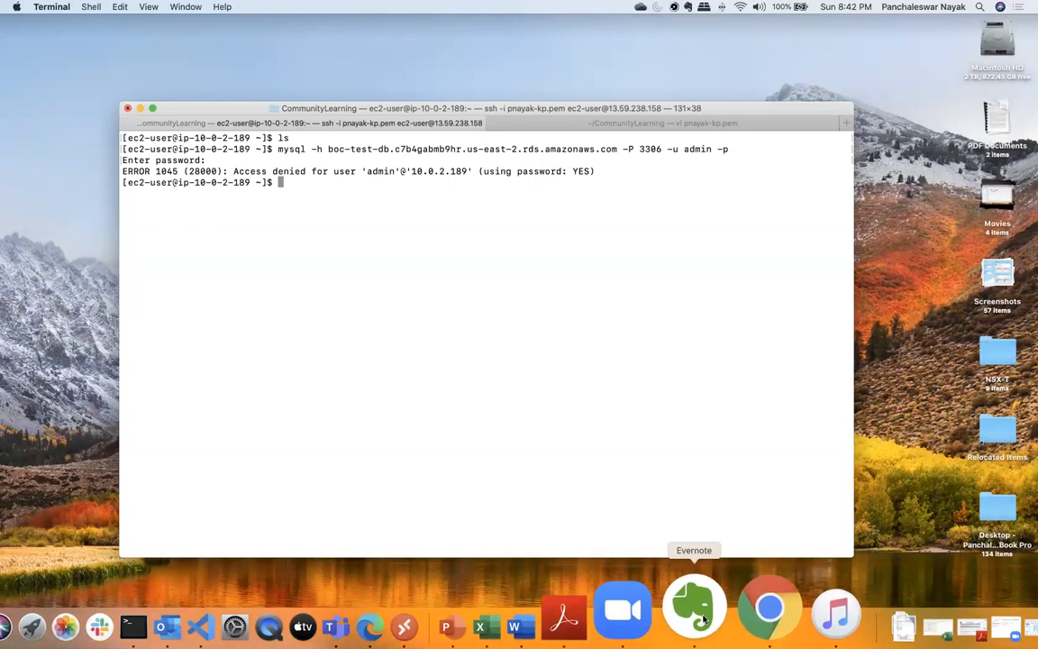
{"action": "left_click", "coordinate": [534, 615]}
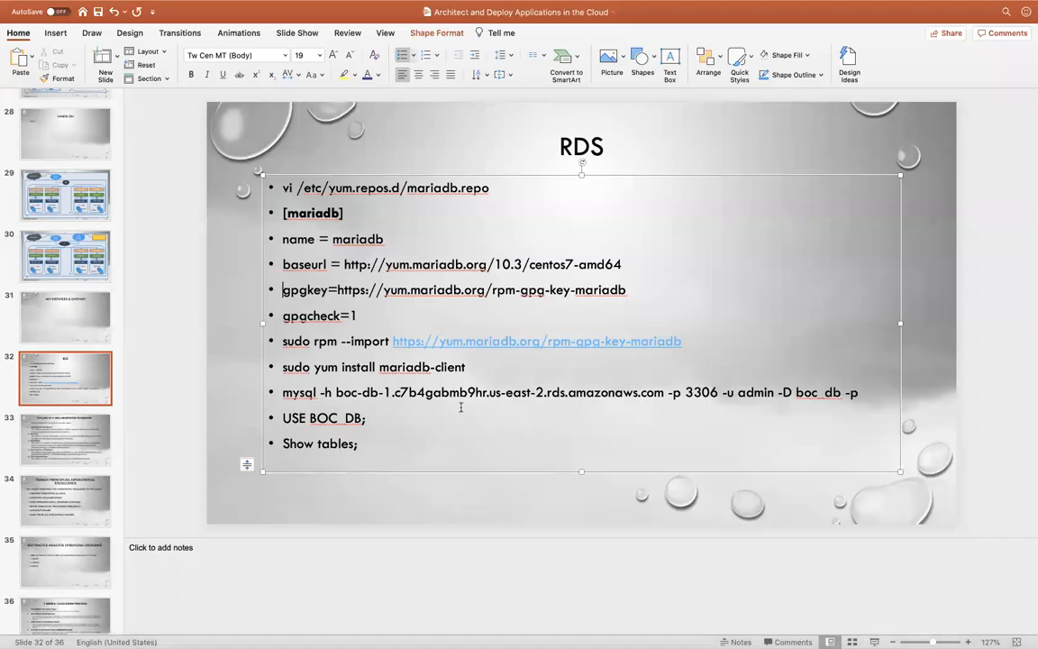
{"action": "left_click", "coordinate": [460, 408]}
{"action": "key", "text": "ctrl+Up"}
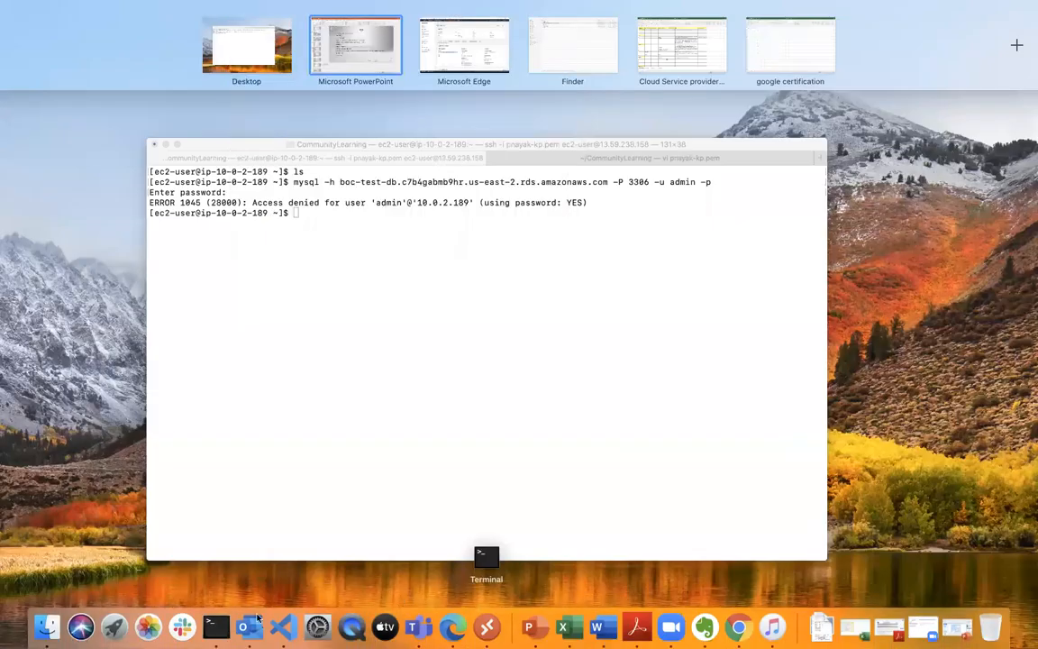
{"action": "left_click", "coordinate": [214, 624]}
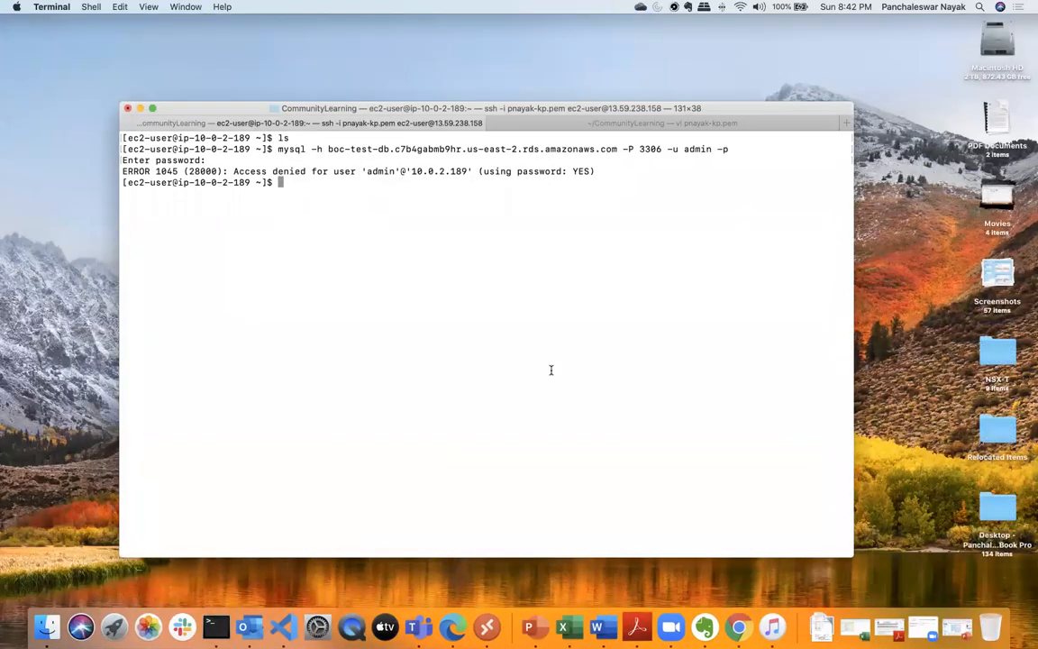
- Try to connect to the boc-test-db endpoint with -P 3306 -u admin, leaving out the password option
{"action": "key", "text": "Up"}
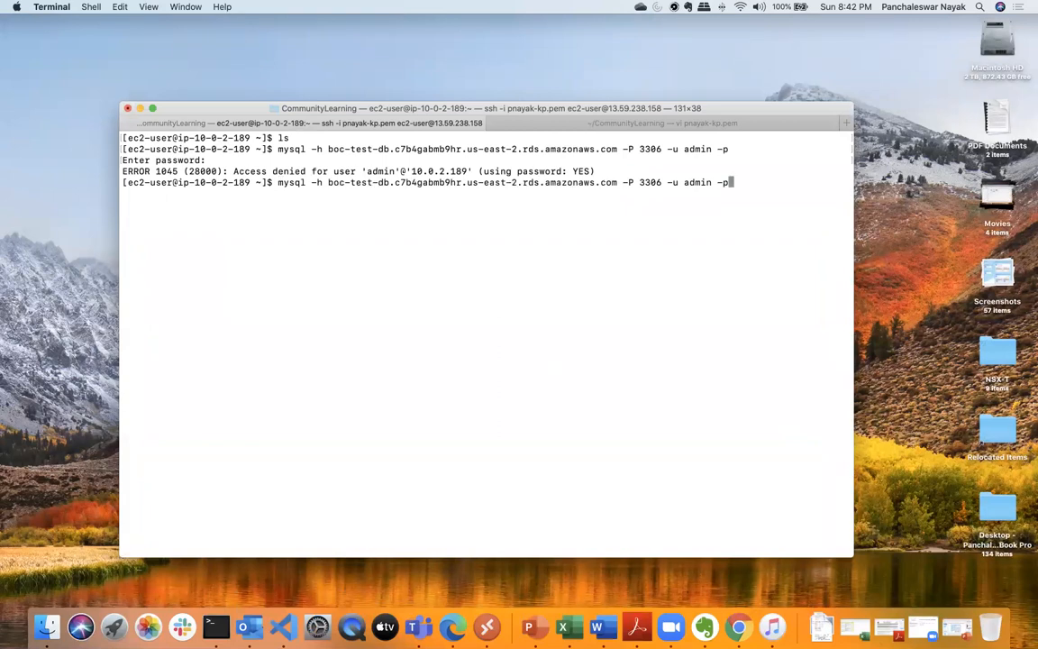
{"action": "key", "text": "Left"}
{"action": "key", "text": "Left"}
{"action": "key", "text": "Left"}
{"action": "key", "text": "Left"}
{"action": "key", "text": "Left"}
{"action": "key", "text": "Left"}
{"action": "key", "text": "Left"}
{"action": "key", "text": "Left"}
{"action": "key", "text": "Right"}
{"action": "key", "text": "Right"}
{"action": "key", "text": "Right"}
{"action": "key", "text": "Right"}
{"action": "key", "text": "Right"}
{"action": "key", "text": "Right"}
{"action": "key", "text": "Right"}
{"action": "key", "text": "Right"}
{"action": "key", "text": "BackSpace"}
{"action": "key", "text": "BackSpace"}
{"action": "key", "text": "BackSpace"}
{"action": "key", "text": "BackSpace"}
{"action": "key", "text": "BackSpace"}
{"action": "key", "text": "BackSpace"}
{"action": "key", "text": "BackSpace"}
{"action": "key", "text": "BackSpace"}
{"action": "key", "text": "BackSpace"}
{"action": "key", "text": "BackSpace"}
{"action": "key", "text": "BackSpace"}
{"action": "type", "text": "-u admin"}
{"action": "key", "text": "Return"}
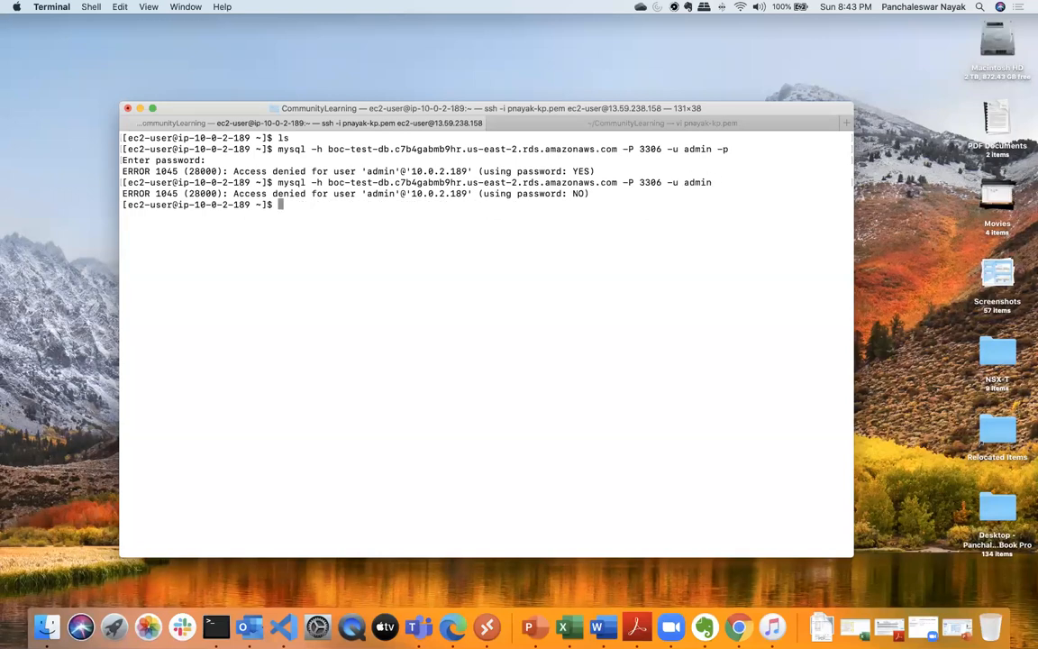
- Add -p back to the last mysql command, run it and enter the database password to connect
{"action": "key", "text": "Up"}
{"action": "type", "text": "-p"}
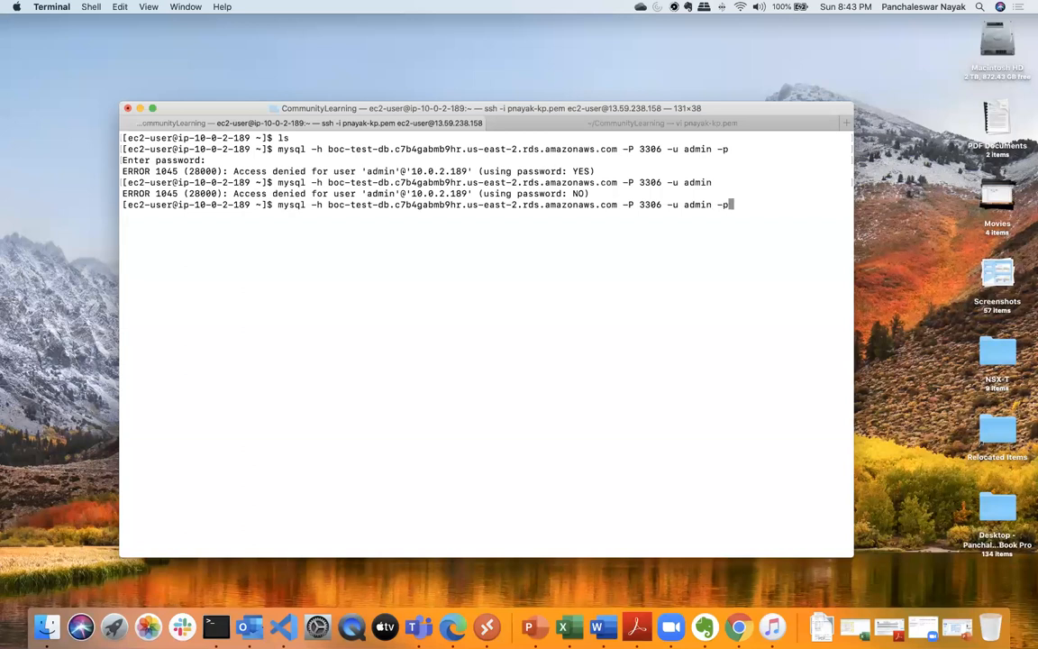
{"action": "key", "text": "Return"}
{"action": "key", "text": "Return"}
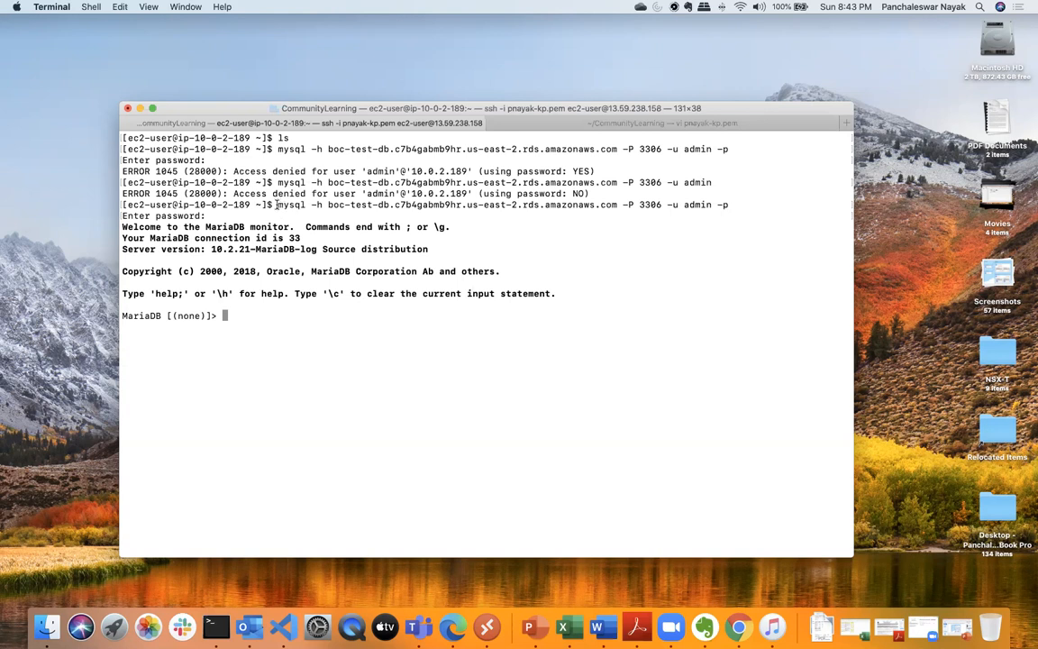
- Examine the parts of the last mysql command: mysql, the endpoint host, the -P option and the -p option
{"action": "left_click_drag", "start_coordinate": [279, 205], "coordinate": [308, 204]}
{"action": "left_click", "coordinate": [309, 205]}
{"action": "left_click_drag", "start_coordinate": [328, 204], "coordinate": [617, 205]}
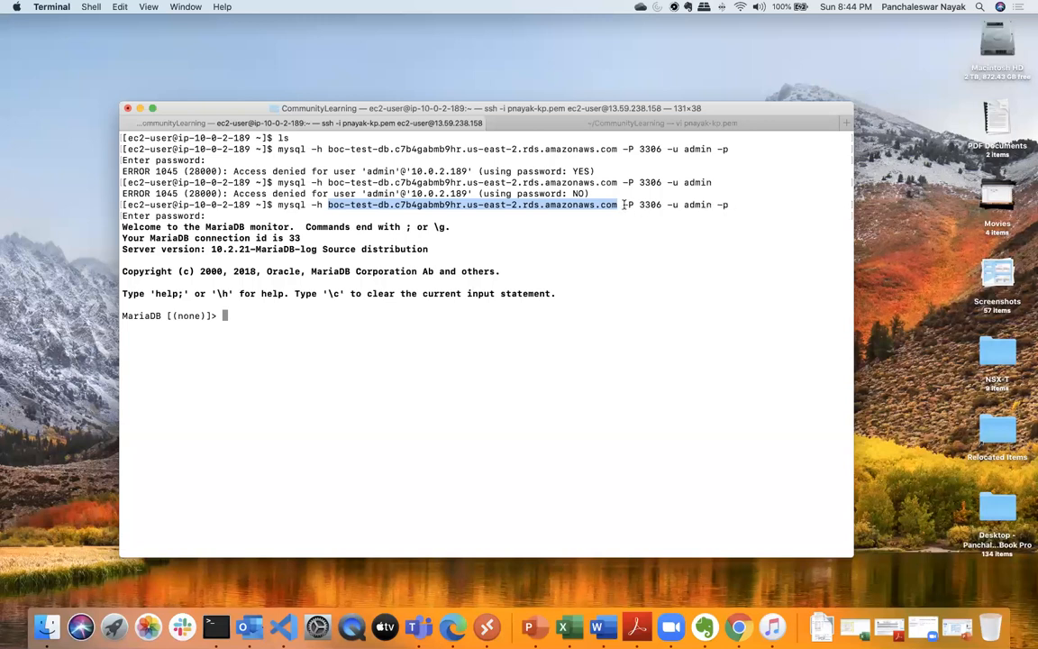
{"action": "double_click", "coordinate": [624, 205]}
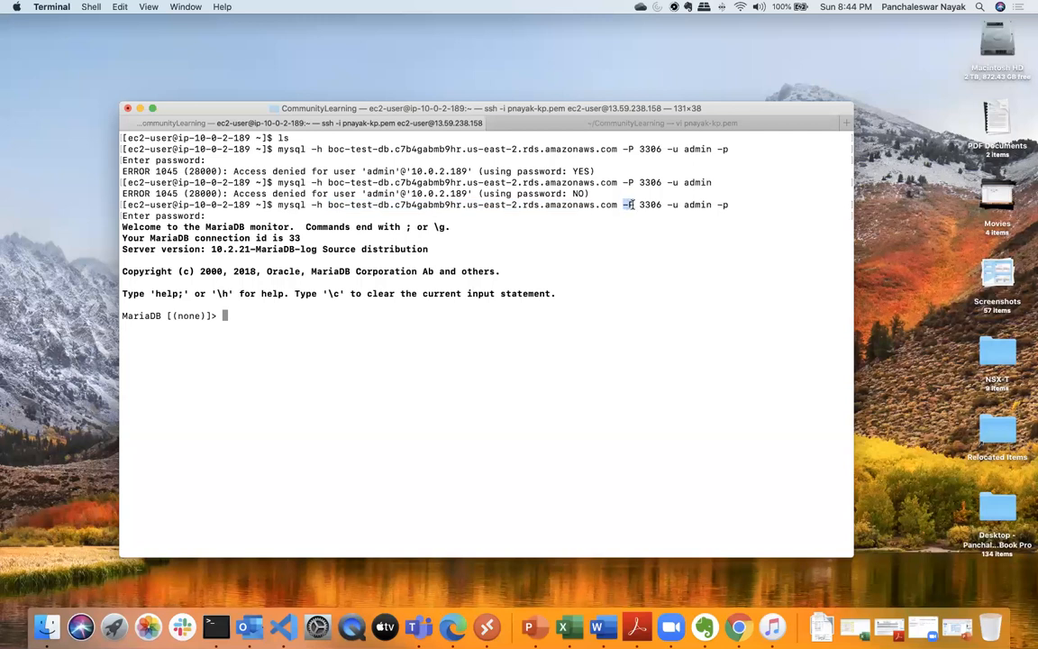
{"action": "left_click", "coordinate": [718, 205]}
{"action": "left_click_drag", "start_coordinate": [718, 205], "coordinate": [728, 205]}
{"action": "left_click", "coordinate": [742, 205]}
- Exit the MariaDB session and try to reconnect with the database password written after -p, submitting the password prompt
{"action": "type", "text": "exit"}
{"action": "key", "text": "Return"}
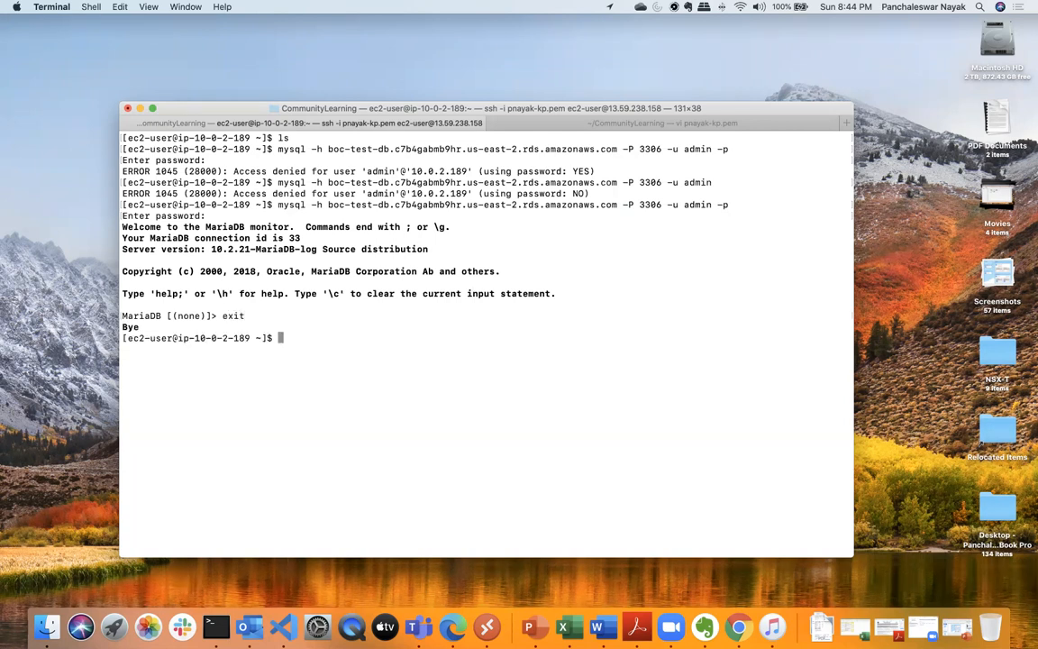
{"action": "key", "text": "Up"}
{"action": "type", "text": "Abcd124"}
{"action": "key", "text": "BackSpace"}
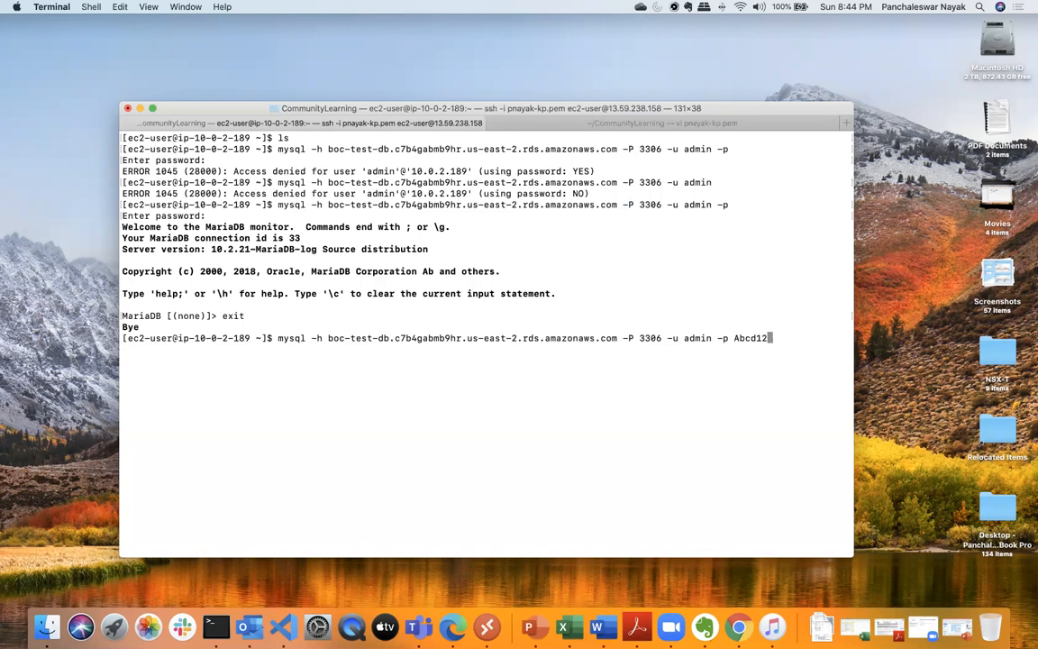
{"action": "type", "text": "34"}
{"action": "key", "text": "Return"}
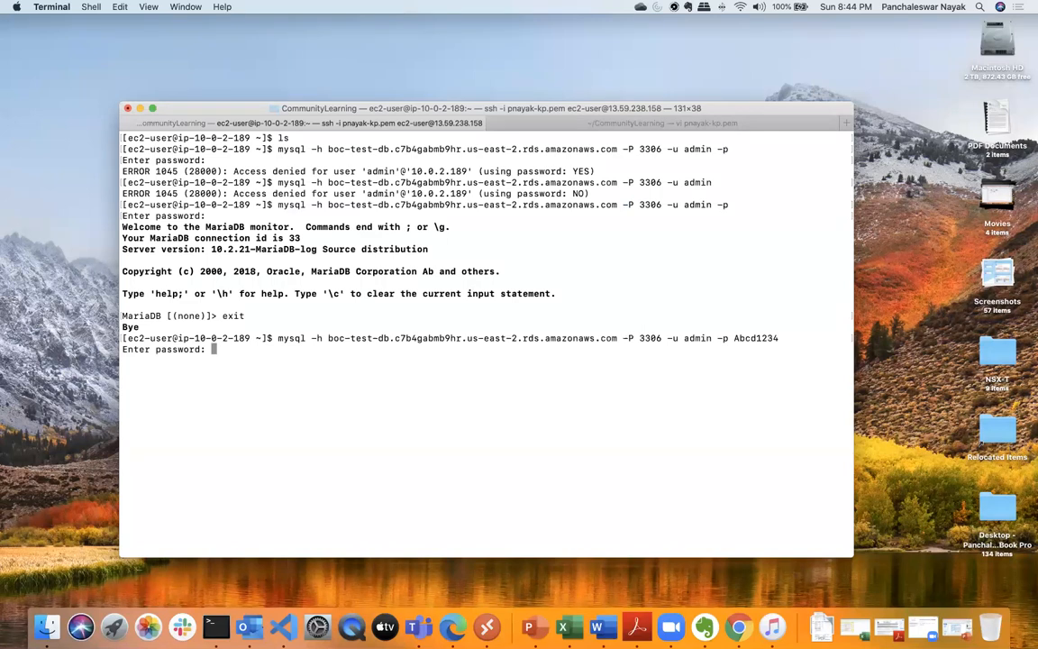
{"action": "key", "text": "Return"}
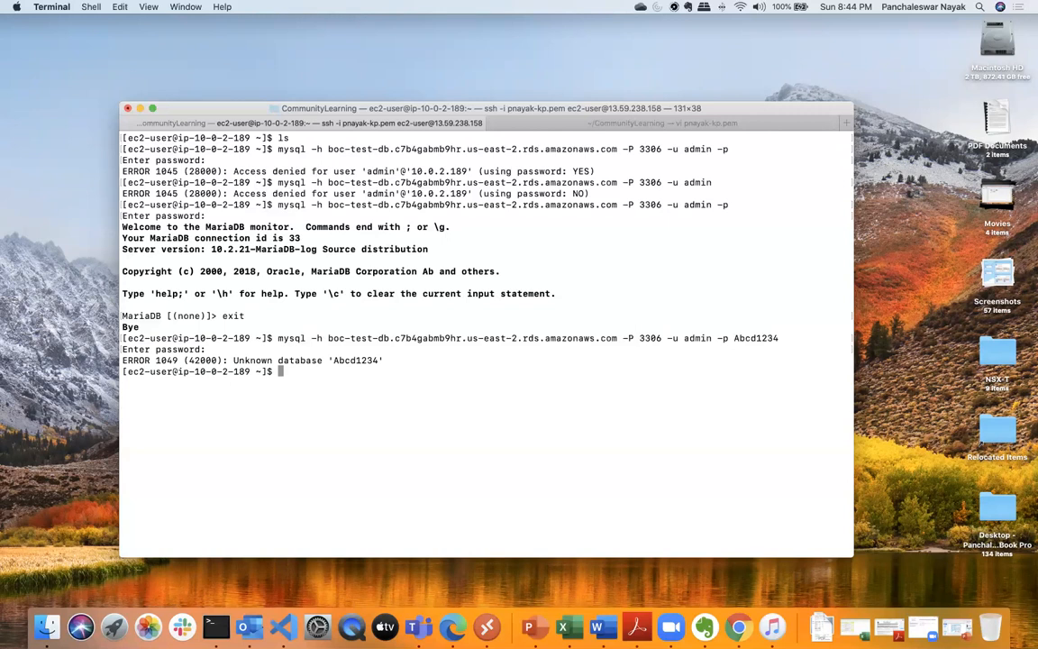
- Remove the password from the end of the last mysql command, run it with -p and enter the database password at the prompt
{"action": "key", "text": "Up"}
{"action": "key", "text": "BackSpace"}
{"action": "key", "text": "BackSpace"}
{"action": "key", "text": "BackSpace"}
{"action": "key", "text": "BackSpace"}
{"action": "key", "text": "BackSpace"}
{"action": "key", "text": "BackSpace"}
{"action": "key", "text": "BackSpace"}
{"action": "key", "text": "BackSpace"}
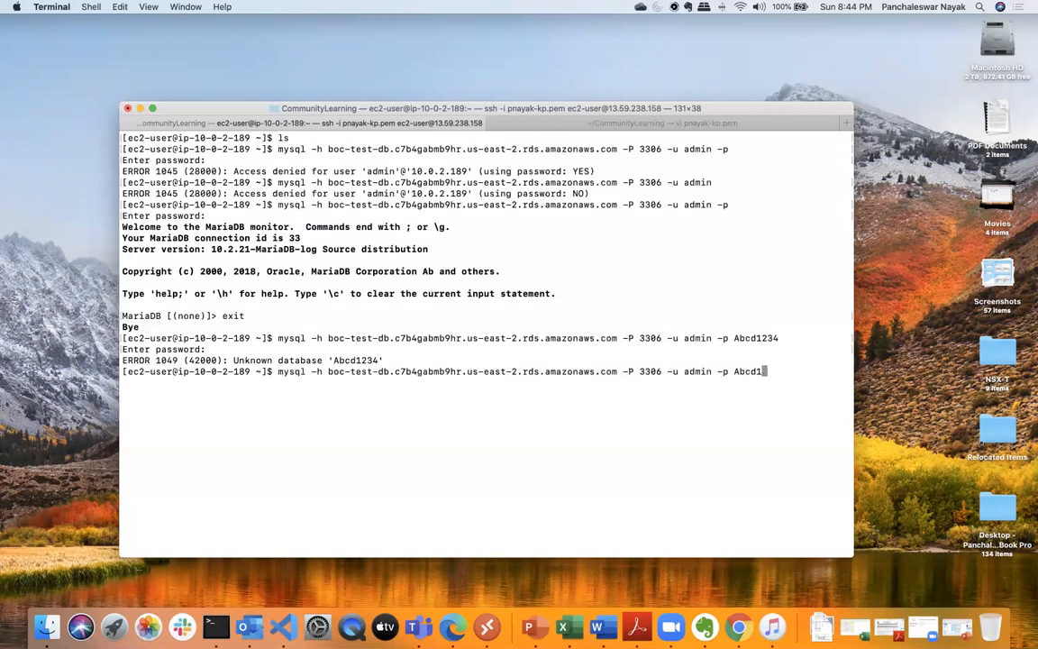
{"action": "key", "text": "Return"}
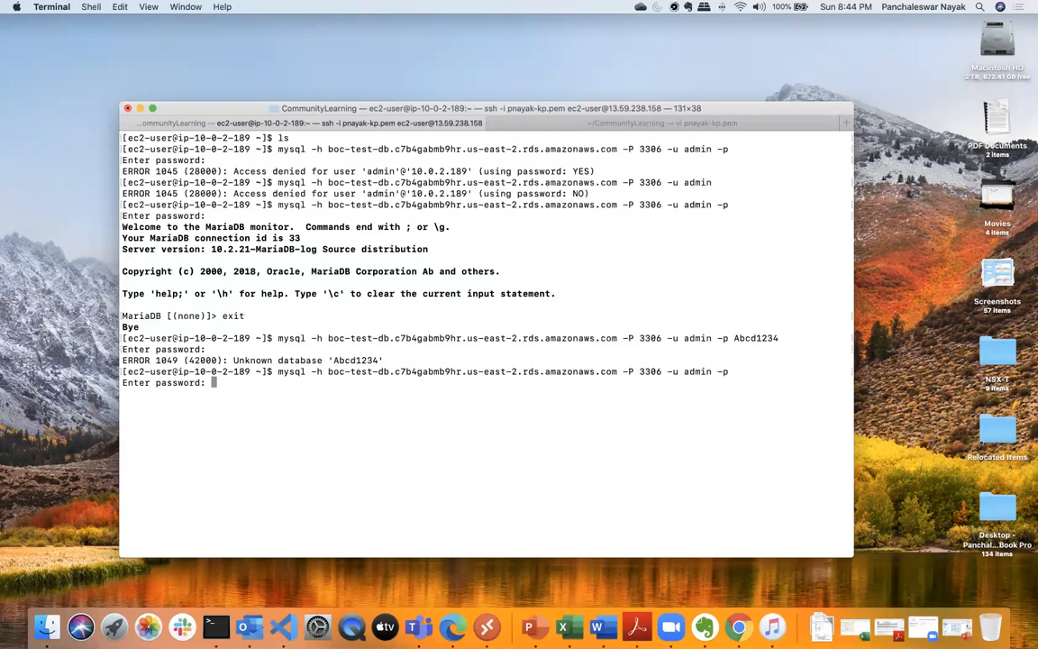
{"action": "key", "text": "Return"}
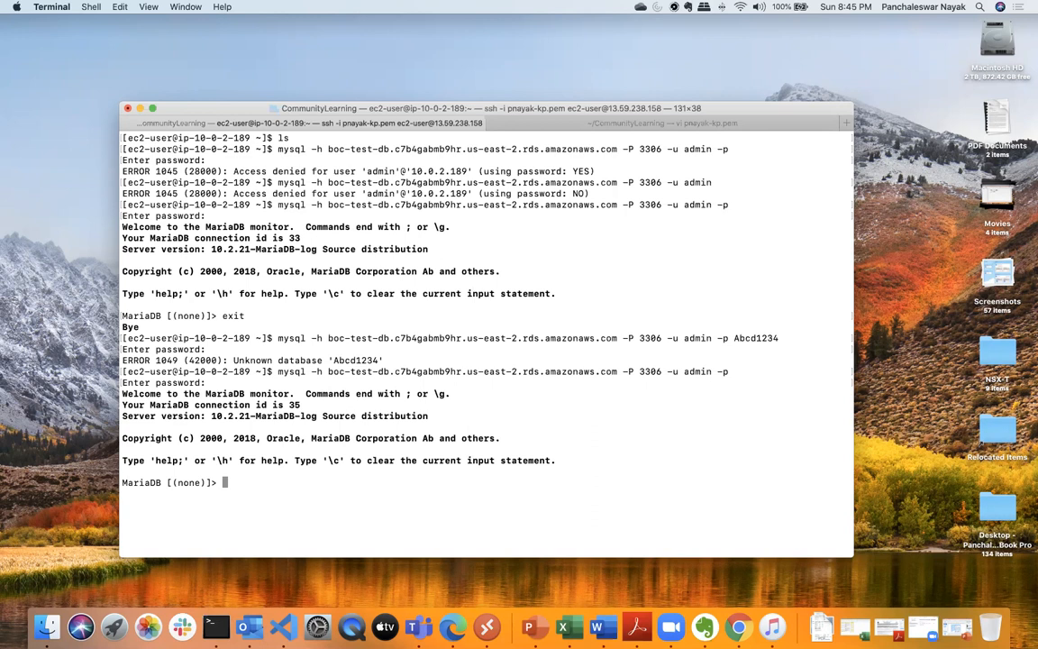
- List the tables in the MariaDB session with show tables;
{"action": "type", "text": "cl"}
{"action": "key", "text": "BackSpace"}
{"action": "key", "text": "BackSpace"}
{"action": "type", "text": "show "}
{"action": "type", "text": "tanl"}
{"action": "key", "text": "BackSpace"}
{"action": "key", "text": "BackSpace"}
{"action": "type", "text": "bles;"}
{"action": "key", "text": "Return"}
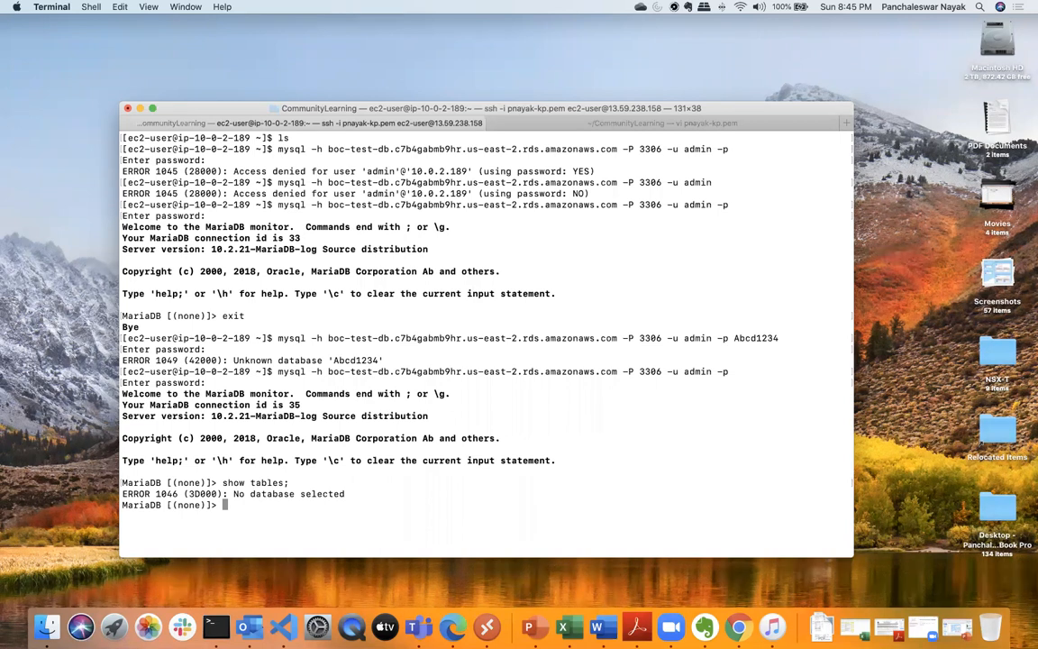
- Try to switch to a database named default, without and with a closing semicolon, and issue clear
{"action": "type", "text": "use default"}
{"action": "key", "text": "Return"}
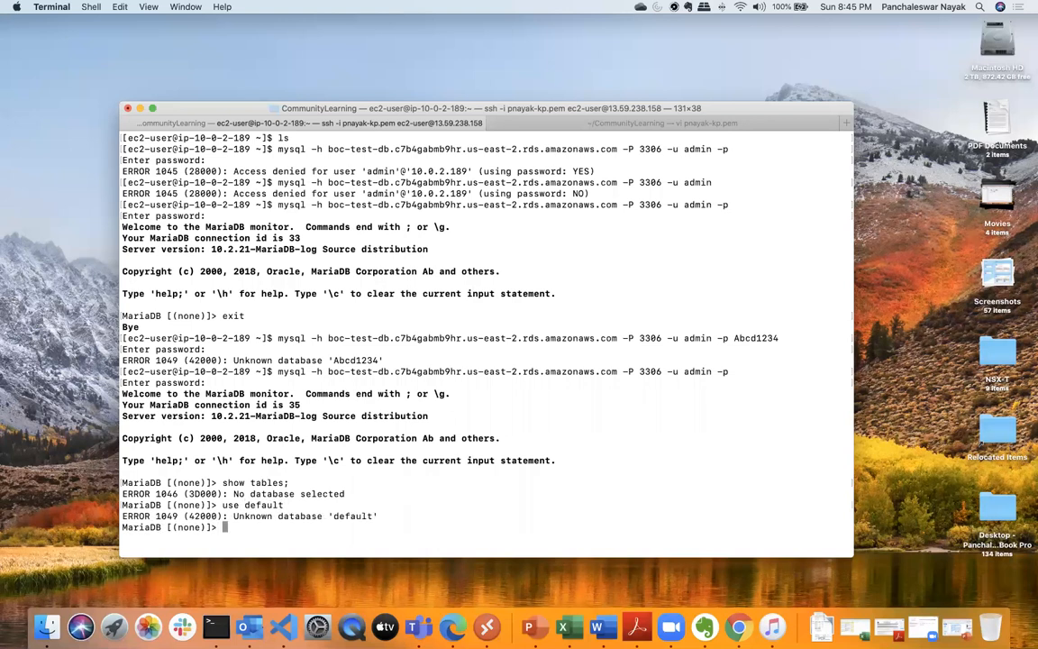
{"action": "key", "text": "Up"}
{"action": "type", "text": ";"}
{"action": "key", "text": "Return"}
{"action": "type", "text": "clear"}
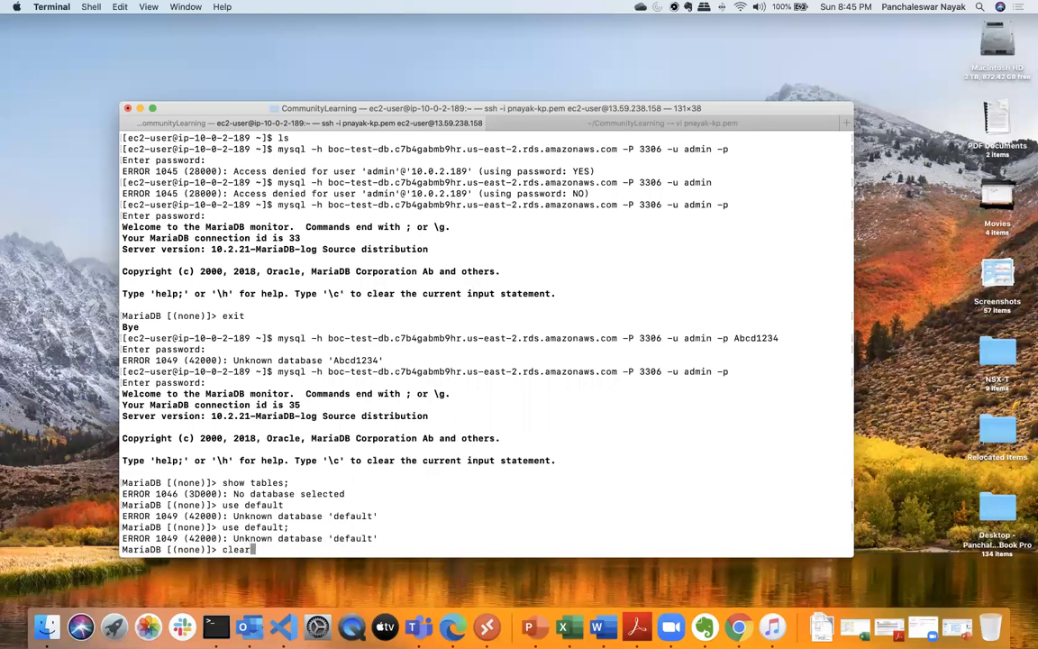
{"action": "key", "text": "Return"}
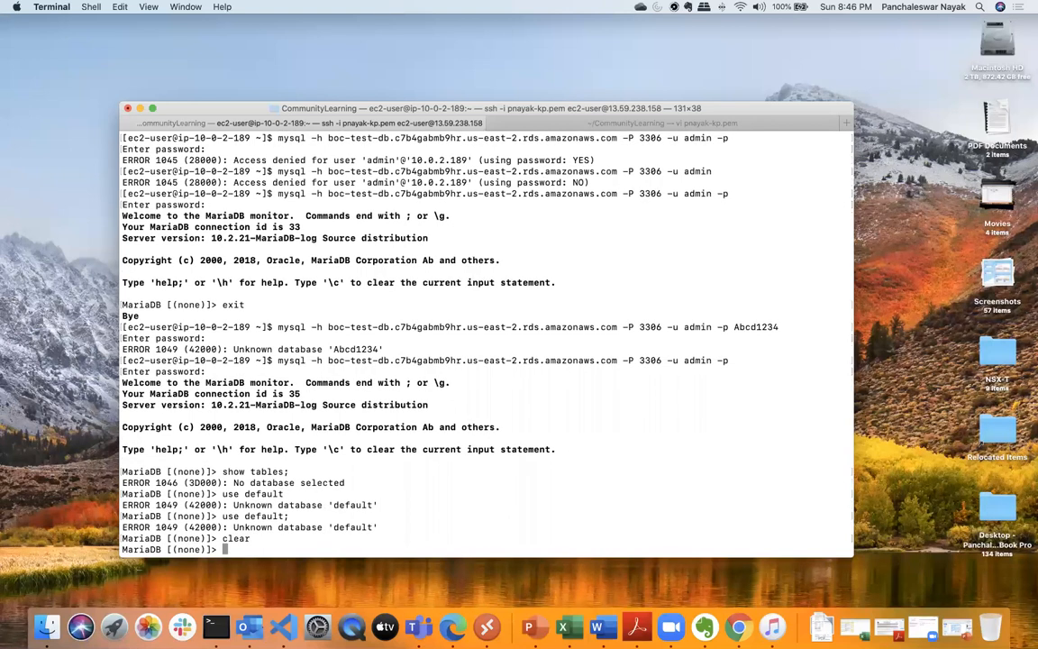
- In Chrome, search Google for how to create a mysql database and open MySQL's "Creating and Using a Database" page
{"action": "left_click", "coordinate": [737, 624]}
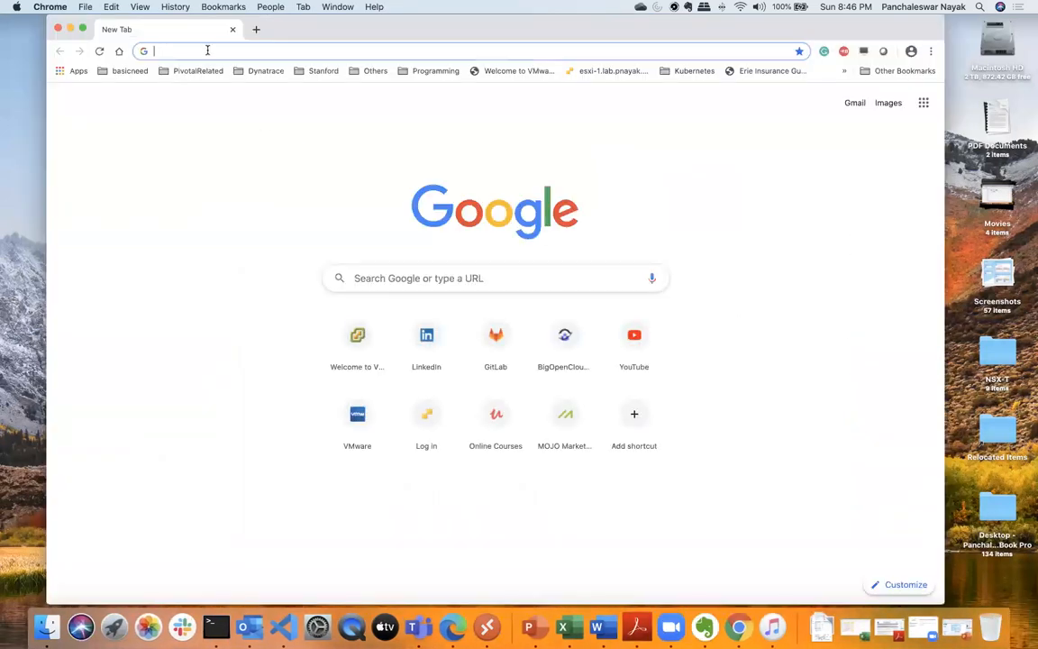
{"action": "type", "text": "how to crate a mysl"}
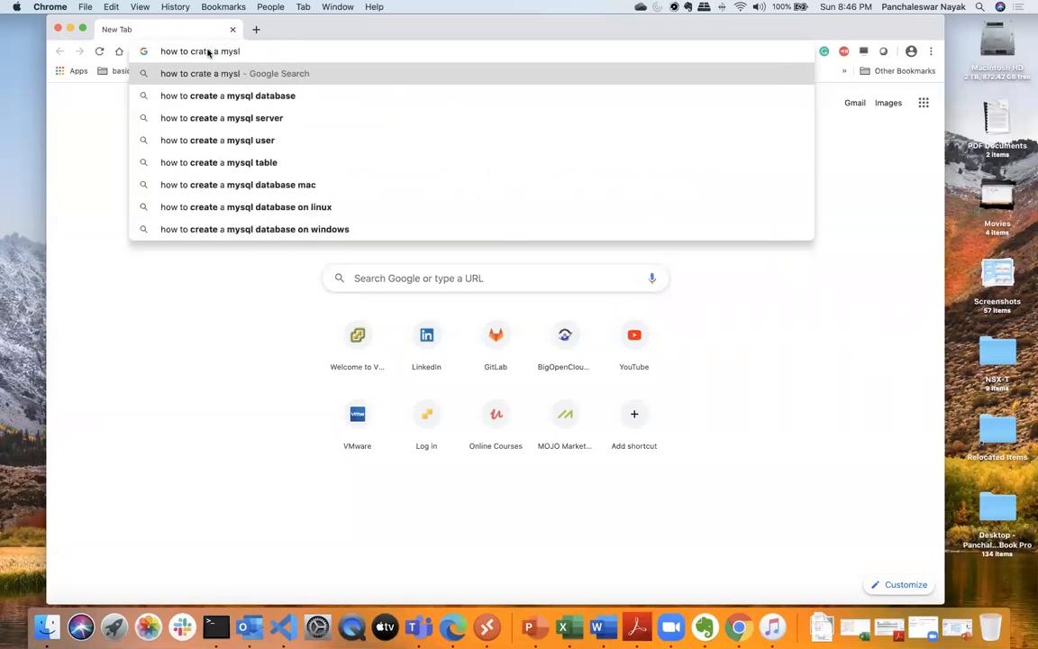
{"action": "type", "text": "w database"}
{"action": "key", "text": "Return"}
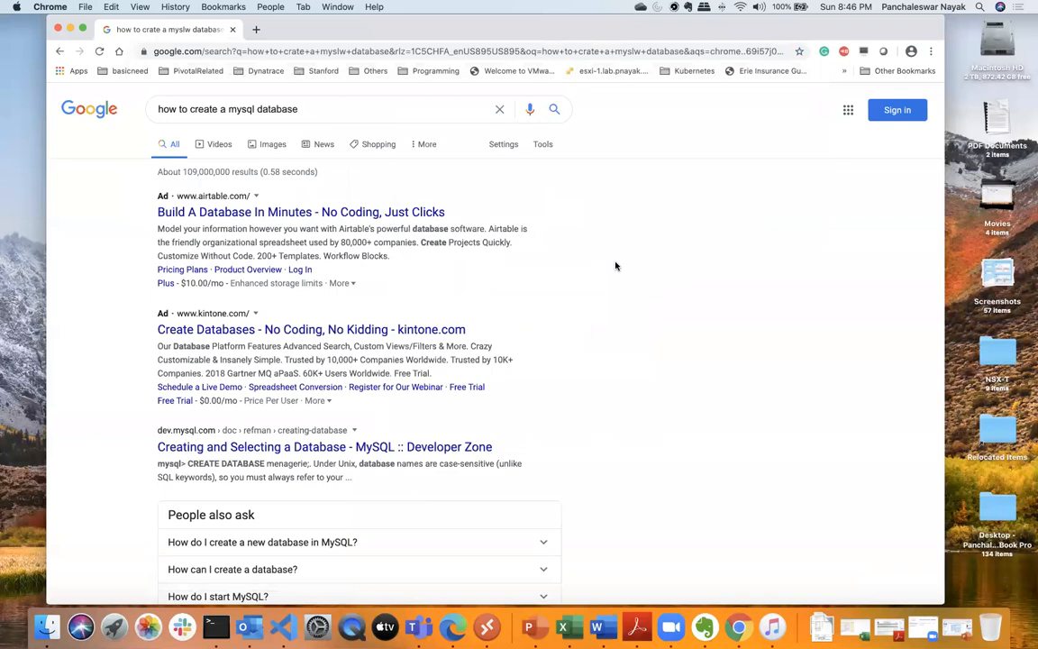
{"action": "scroll", "coordinate": [668, 326], "scroll_direction": "down", "scroll_amount": 3}
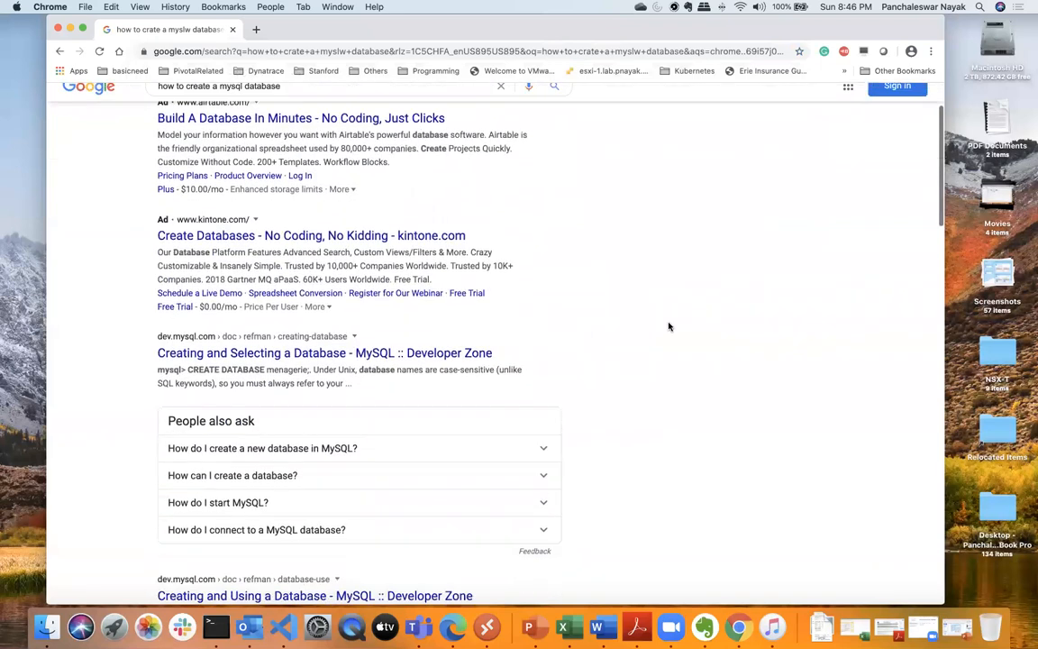
{"action": "scroll", "coordinate": [540, 297], "scroll_direction": "down", "scroll_amount": 5}
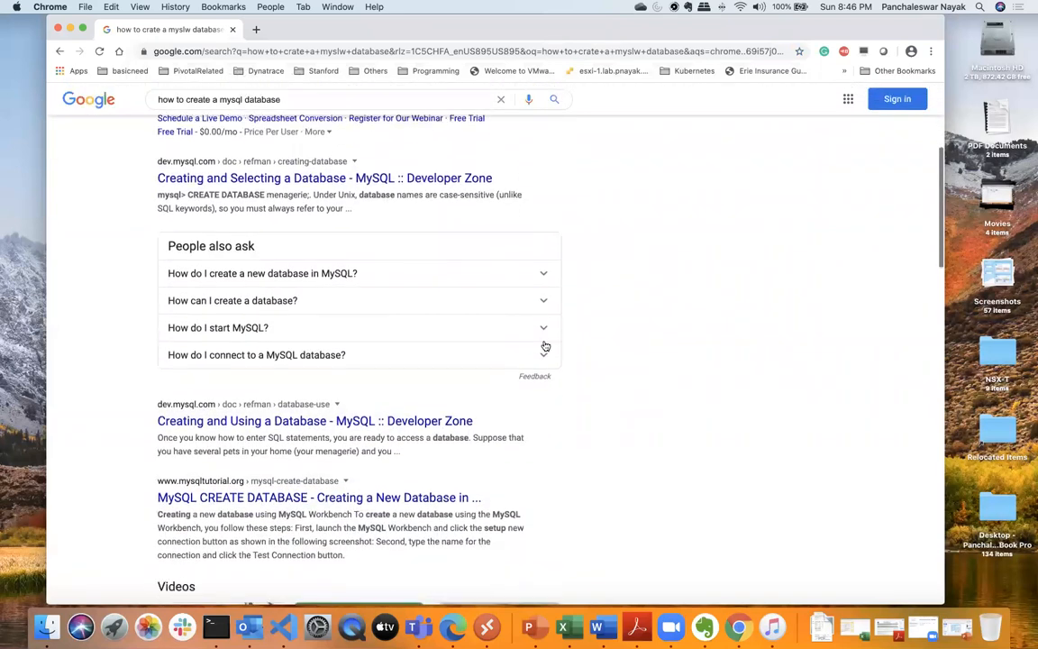
{"action": "left_click", "coordinate": [436, 419]}
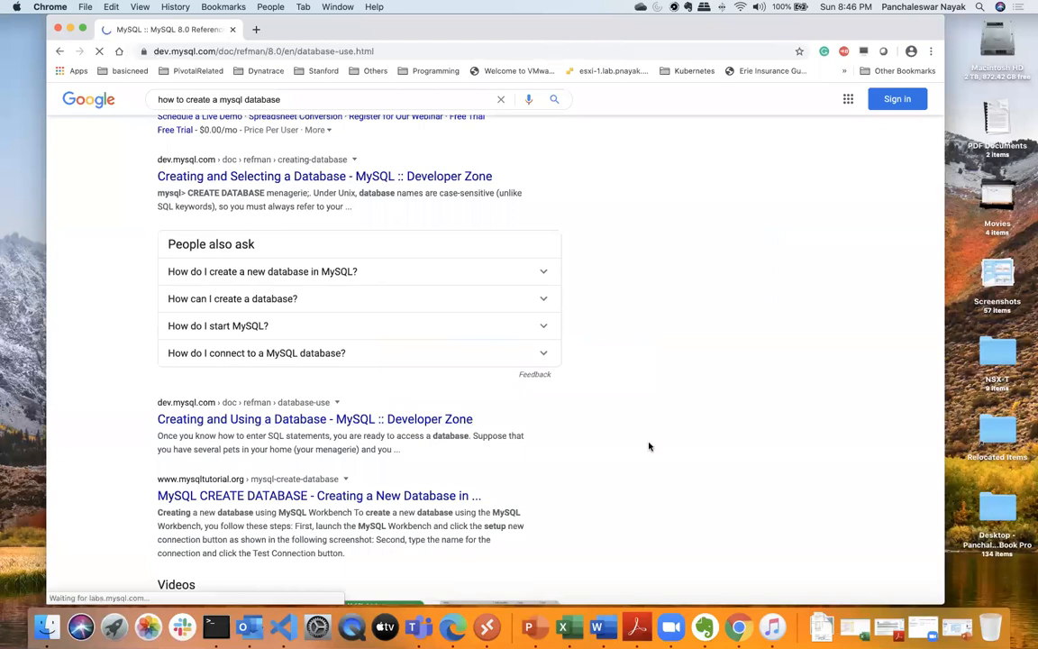
- Switch back to Terminal and try to create a database named boc-db-1 in the MariaDB session
{"action": "left_click", "coordinate": [215, 616]}
{"action": "type", "text": "crste"}
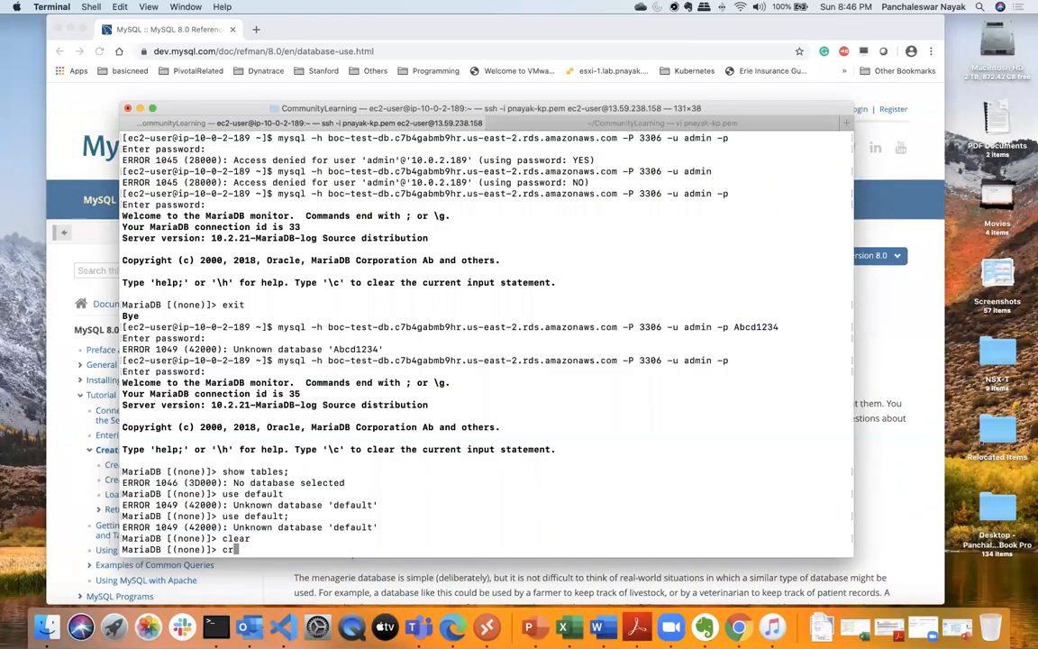
{"action": "key", "text": "BackSpace"}
{"action": "key", "text": "BackSpace"}
{"action": "key", "text": "BackSpace"}
{"action": "key", "text": "BackSpace"}
{"action": "type", "text": "eate database boc-db"}
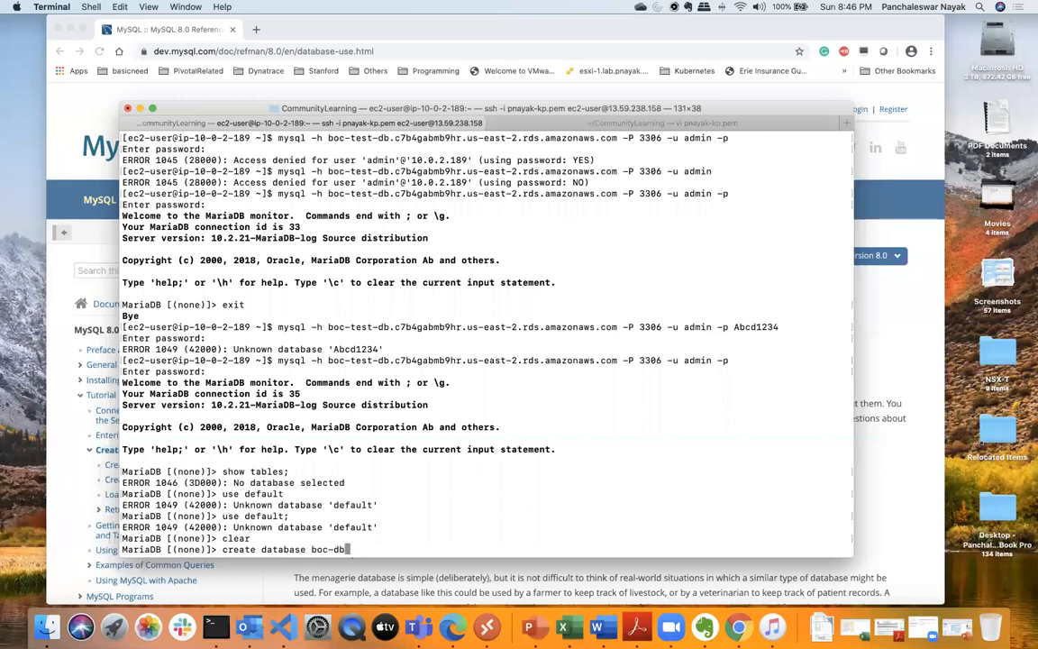
{"action": "type", "text": "-1"}
{"action": "key", "text": "Return"}
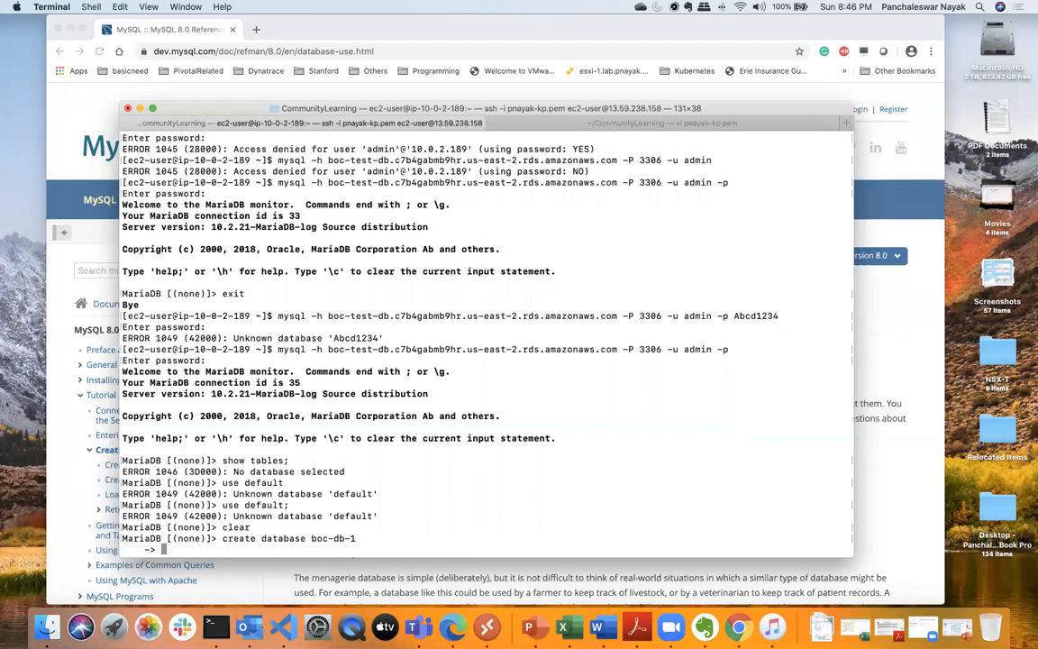
{"action": "type", "text": ";"}
{"action": "key", "text": "Return"}
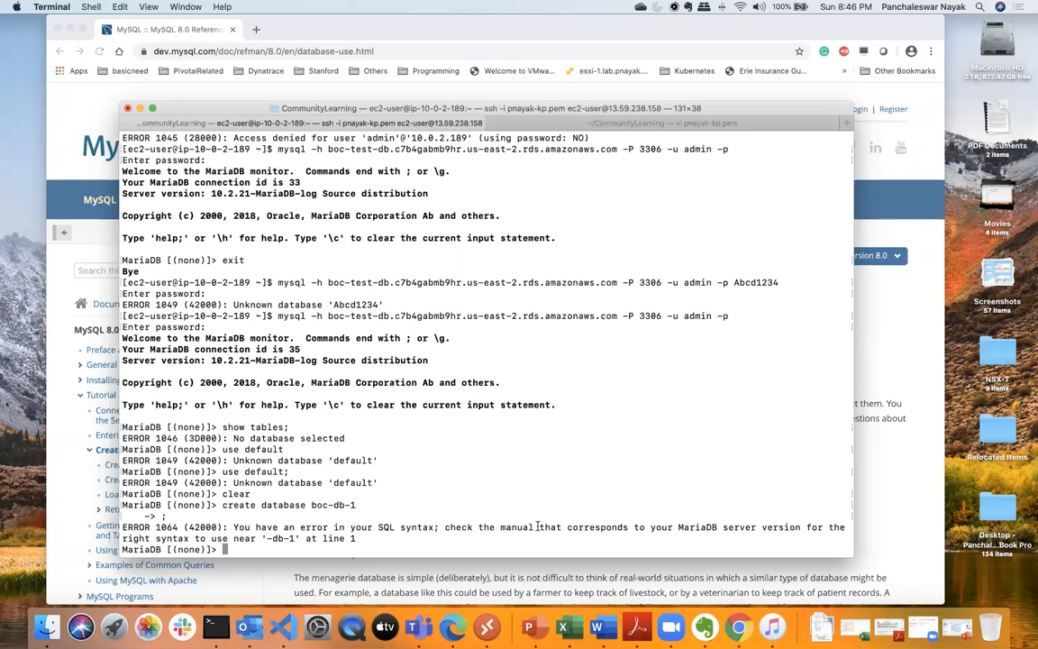
- Try to create a database named boc-db in the MariaDB session
{"action": "key", "text": "ctrl+Up"}
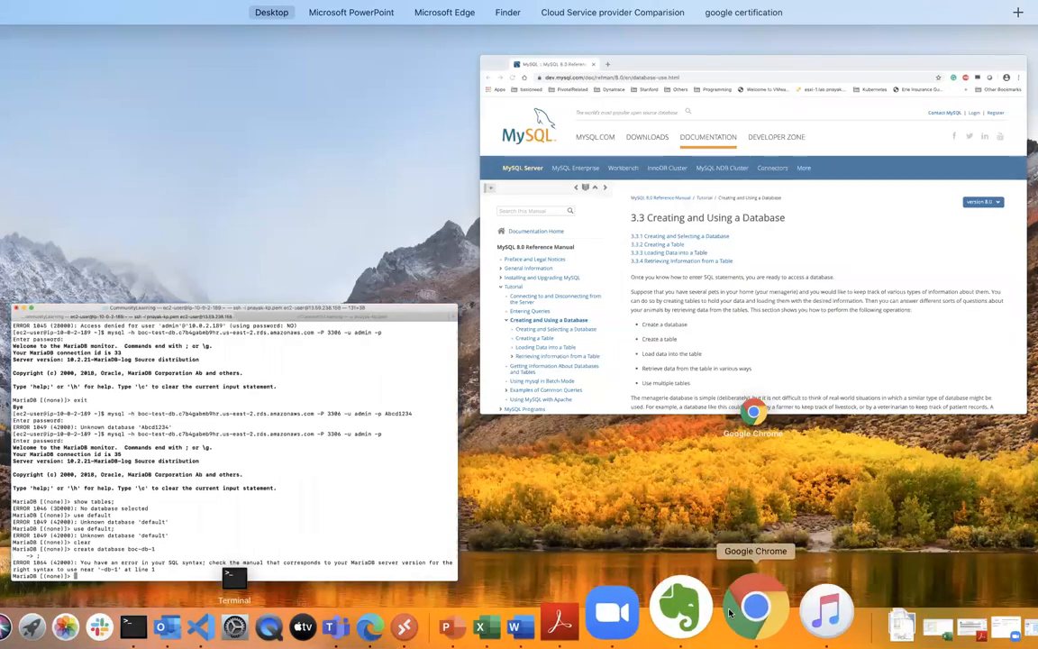
{"action": "left_click", "coordinate": [350, 461]}
{"action": "type", "text": ";"}
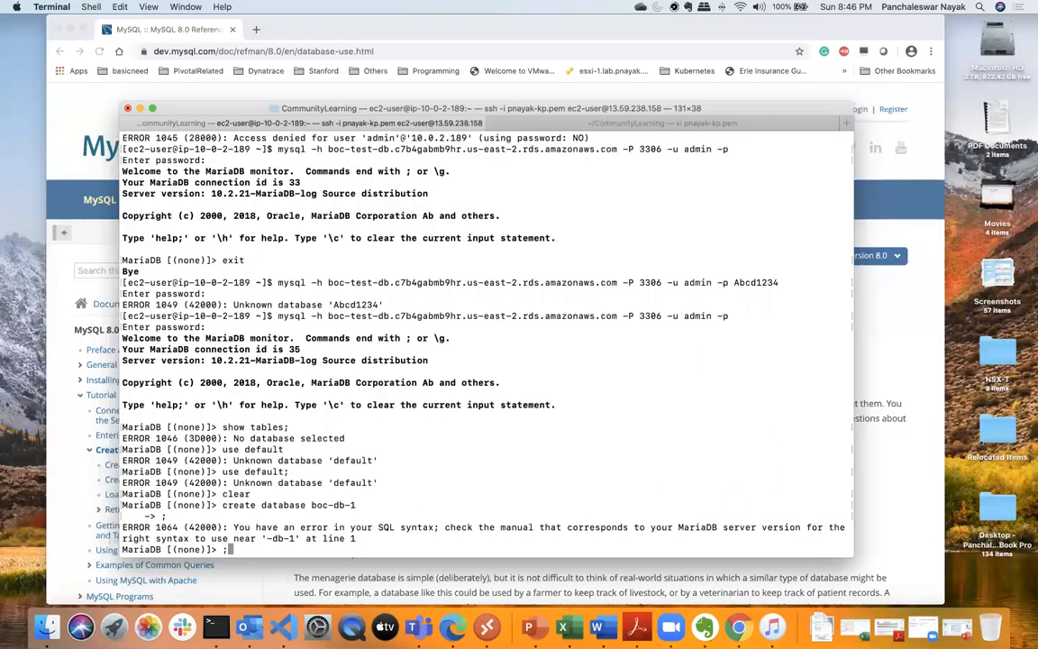
{"action": "key", "text": "BackSpace"}
{"action": "type", "text": "create"}
{"action": "key", "text": "BackSpace"}
{"action": "key", "text": "BackSpace"}
{"action": "key", "text": "BackSpace"}
{"action": "key", "text": "BackSpace"}
{"action": "type", "text": "eate database "}
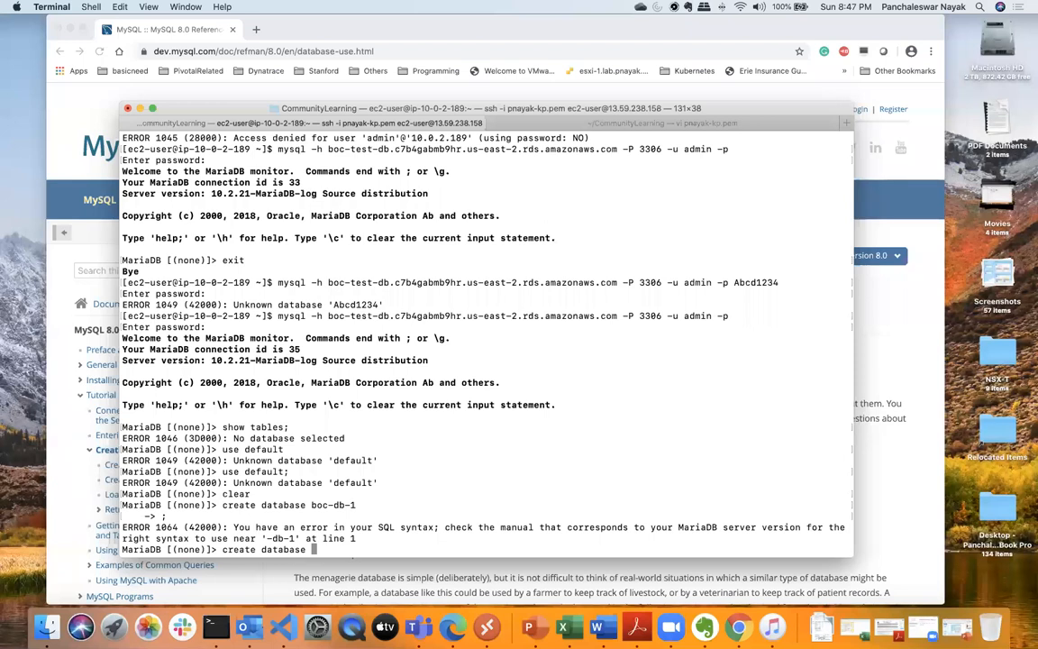
{"action": "type", "text": "boc-db;"}
{"action": "key", "text": "Return"}
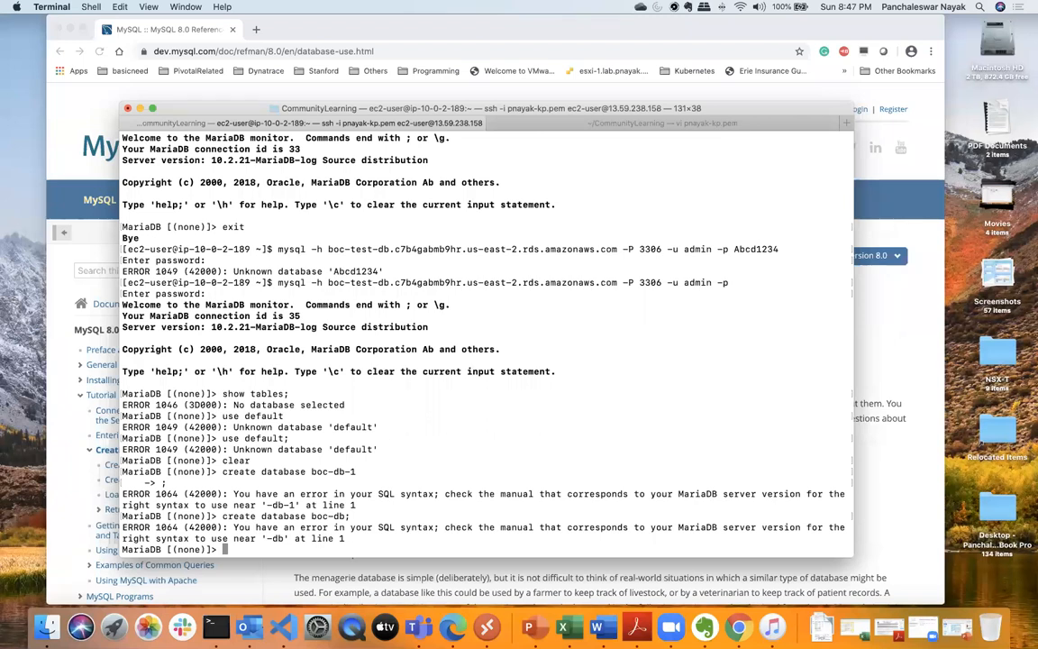
- Edit the last create database statement to use an underscore and create the database boc_db
{"action": "key", "text": "Up"}
{"action": "key", "text": "BackSpace"}
{"action": "key", "text": "BackSpace"}
{"action": "key", "text": "BackSpace"}
{"action": "key", "text": "BackSpace"}
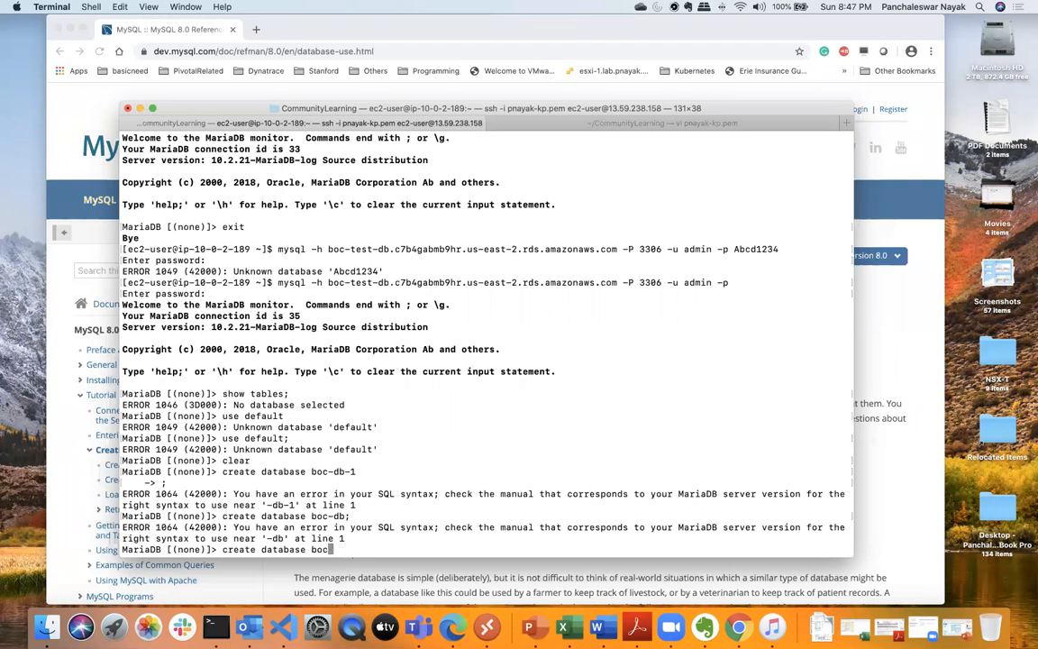
{"action": "type", "text": "_db;"}
{"action": "key", "text": "Return"}
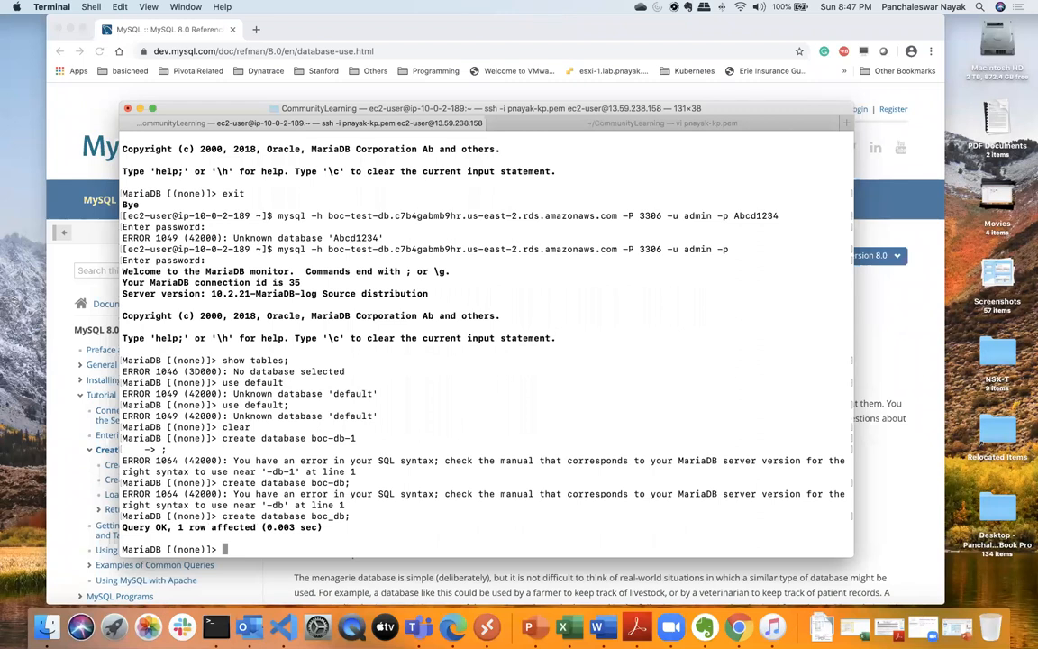
- Switch the MariaDB session to the boc_db database with use boc_db; and issue clear
{"action": "type", "text": "use boc_db;"}
{"action": "key", "text": "Return"}
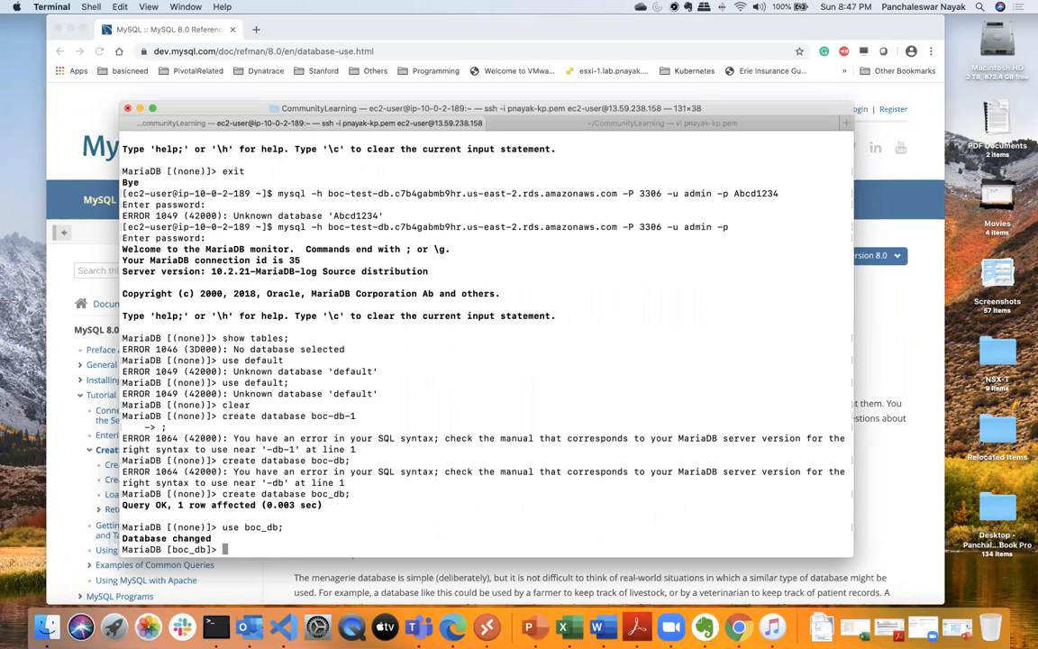
{"action": "type", "text": "clear"}
{"action": "key", "text": "Return"}
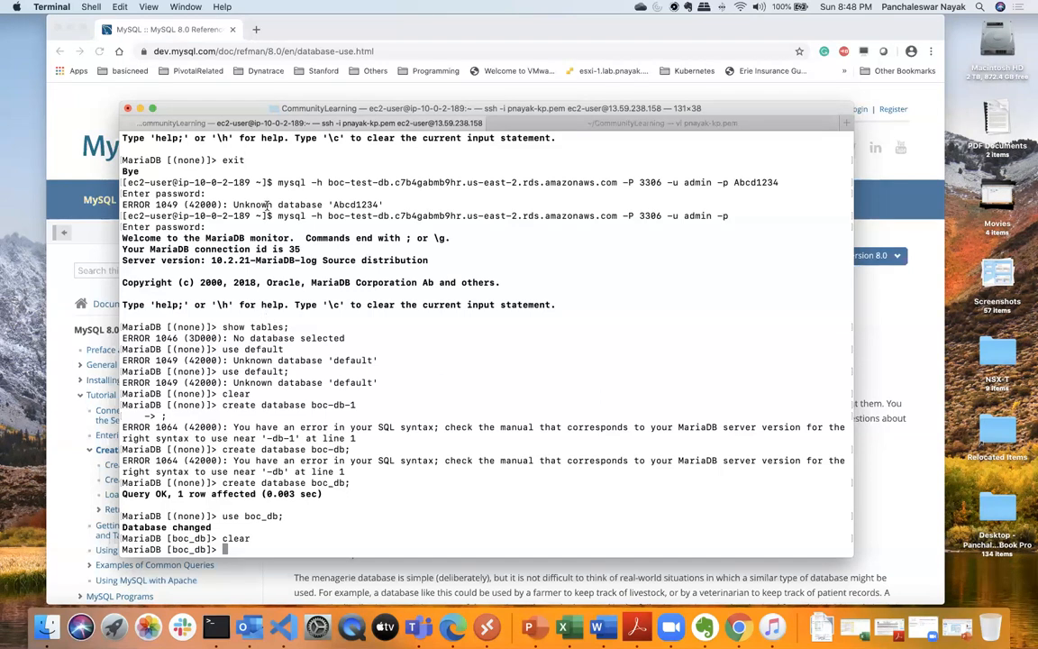
- Exit the MariaDB session, clear the EC2 shell and list the files in the home directory
{"action": "type", "text": "exit"}
{"action": "key", "text": "Return"}
{"action": "type", "text": "clear"}
{"action": "key", "text": "Return"}
{"action": "type", "text": "ls"}
{"action": "key", "text": "Return"}
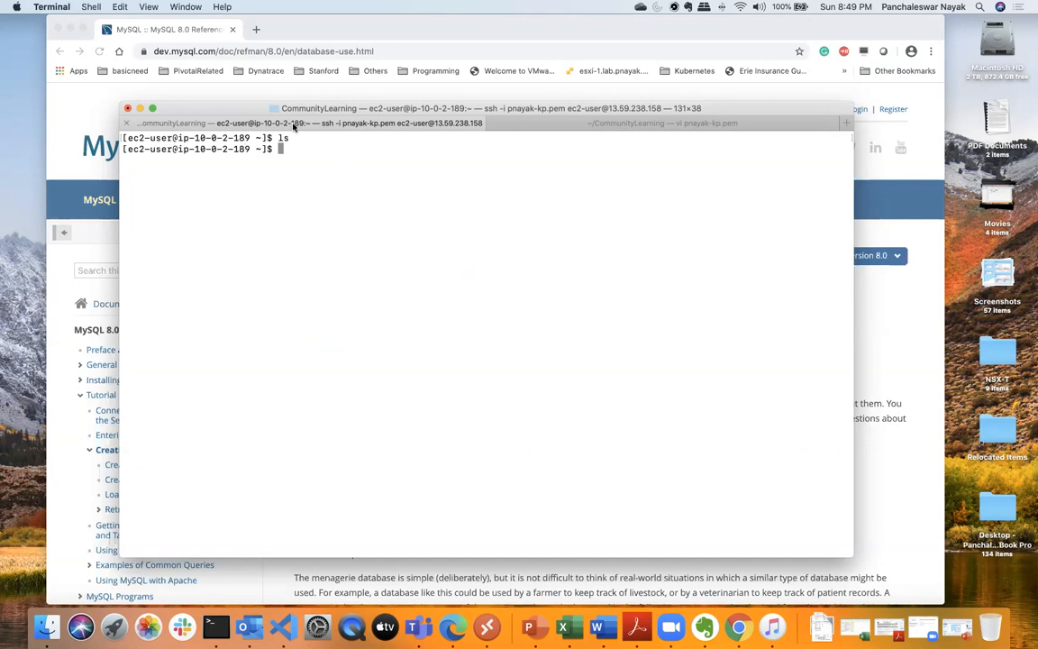
- Quit vi on the .pem private key file in the other terminal session and clear that shell
{"action": "left_click", "coordinate": [553, 129]}
{"action": "left_click", "coordinate": [451, 412]}
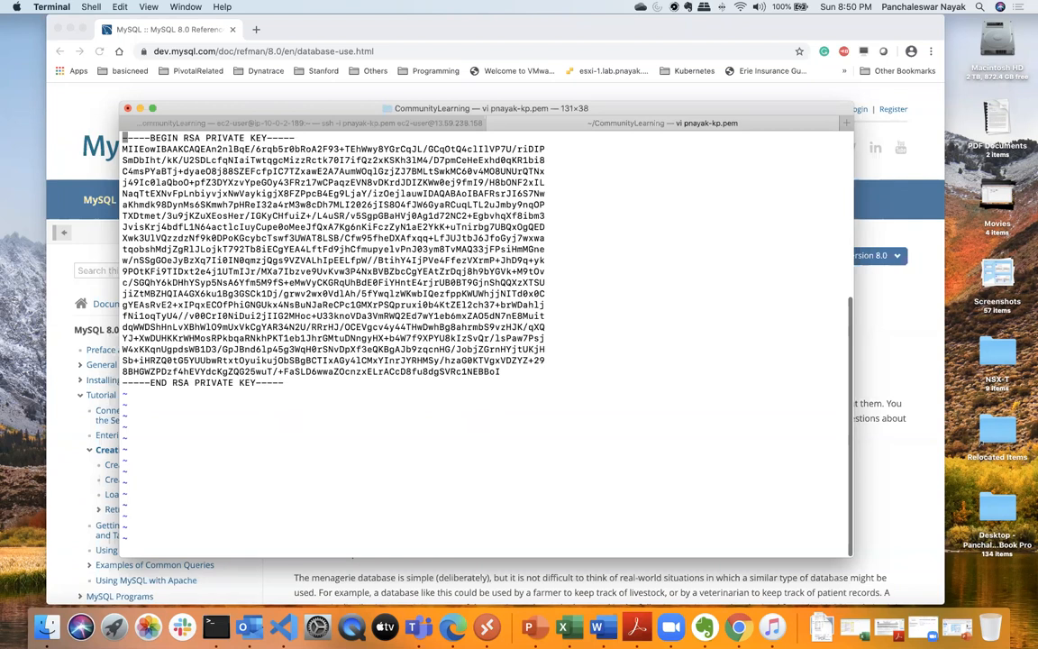
{"action": "type", "text": ":q"}
{"action": "key", "text": "Return"}
{"action": "type", "text": "clear"}
{"action": "key", "text": "Return"}
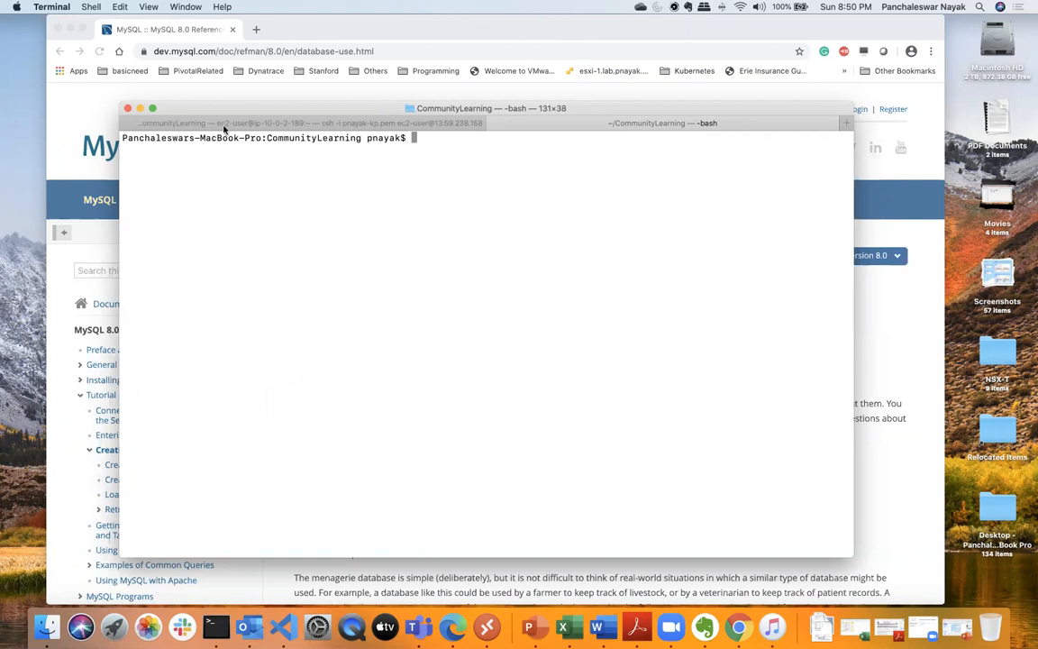
- Close the Chrome window, and log out of the EC2 SSH session, clearing the local shell
{"action": "left_click", "coordinate": [54, 29]}
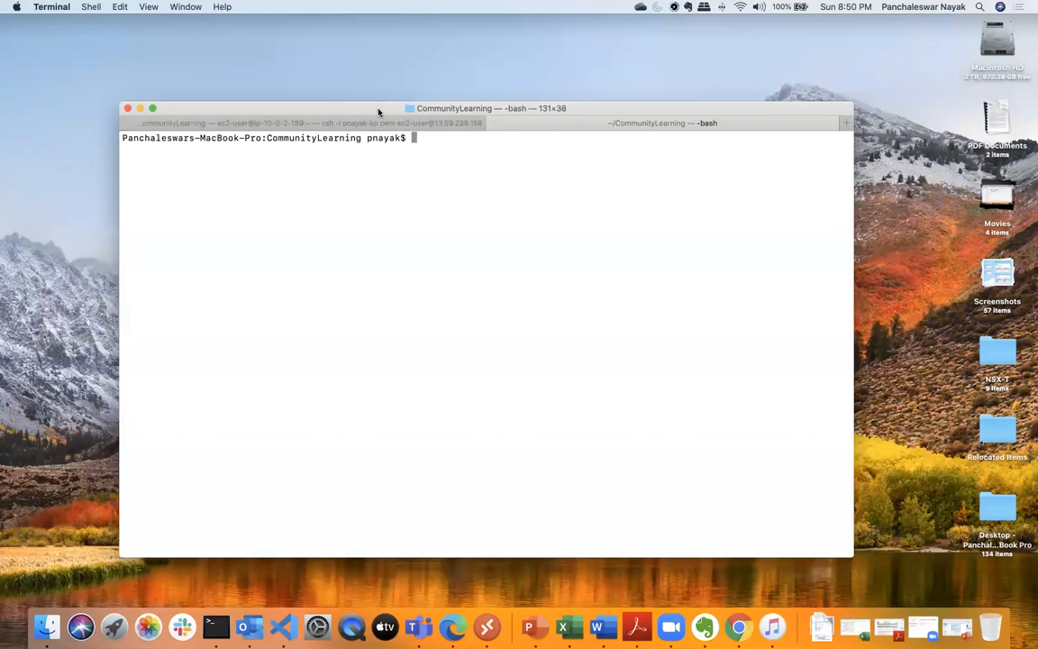
{"action": "left_click_drag", "start_coordinate": [379, 106], "coordinate": [381, 84]}
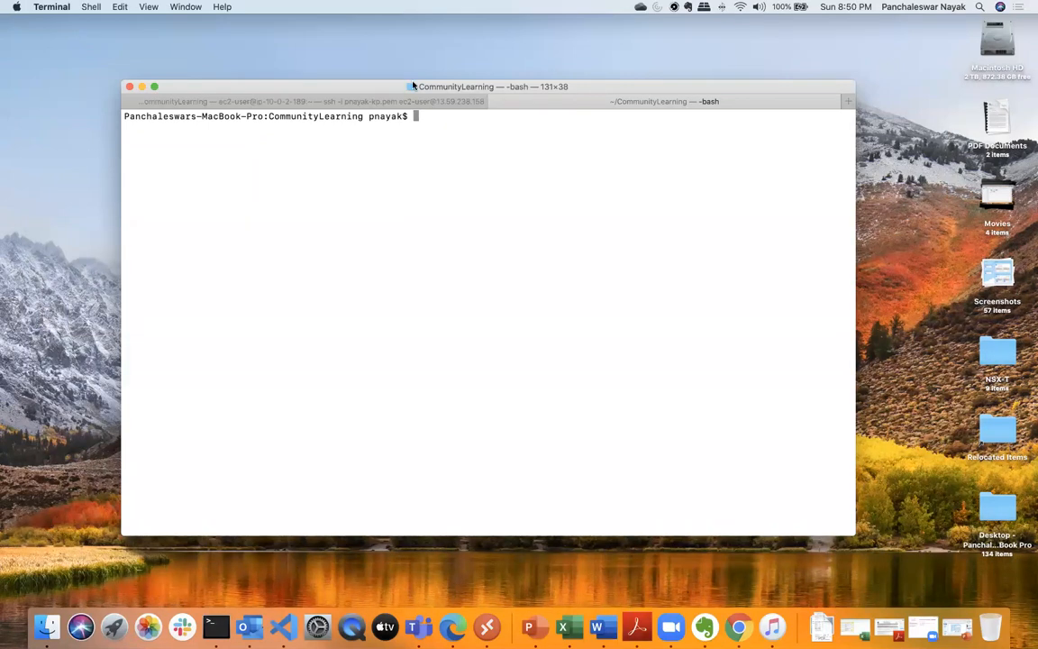
{"action": "left_click", "coordinate": [396, 102]}
{"action": "type", "text": "exit"}
{"action": "key", "text": "Return"}
{"action": "type", "text": "clear"}
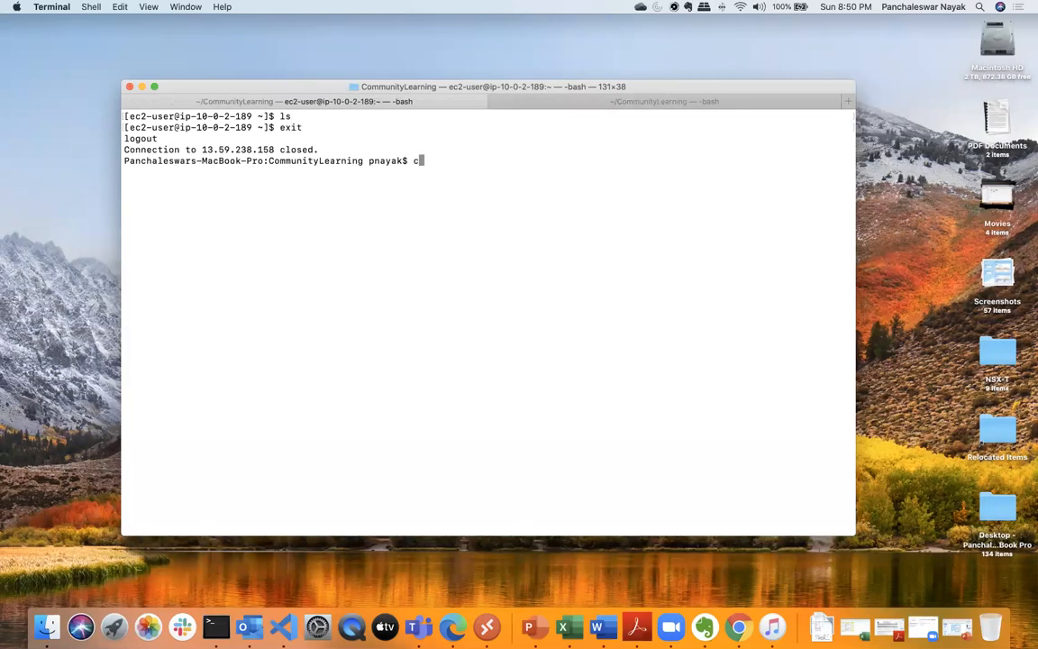
{"action": "key", "text": "Return"}
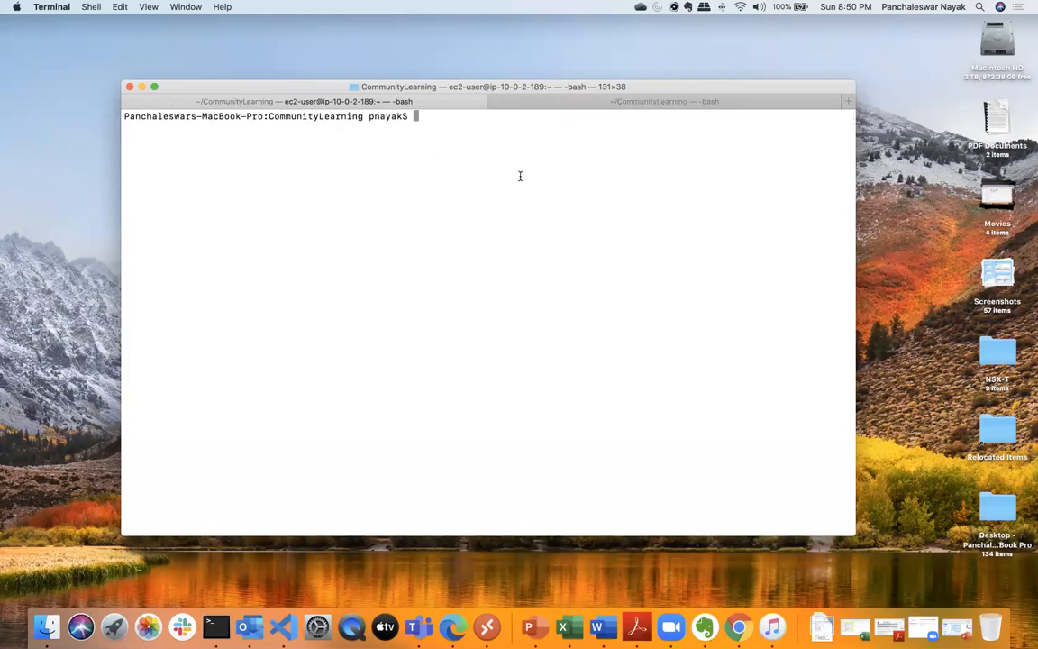
{"action": "left_click_drag", "start_coordinate": [536, 90], "coordinate": [538, 109]}
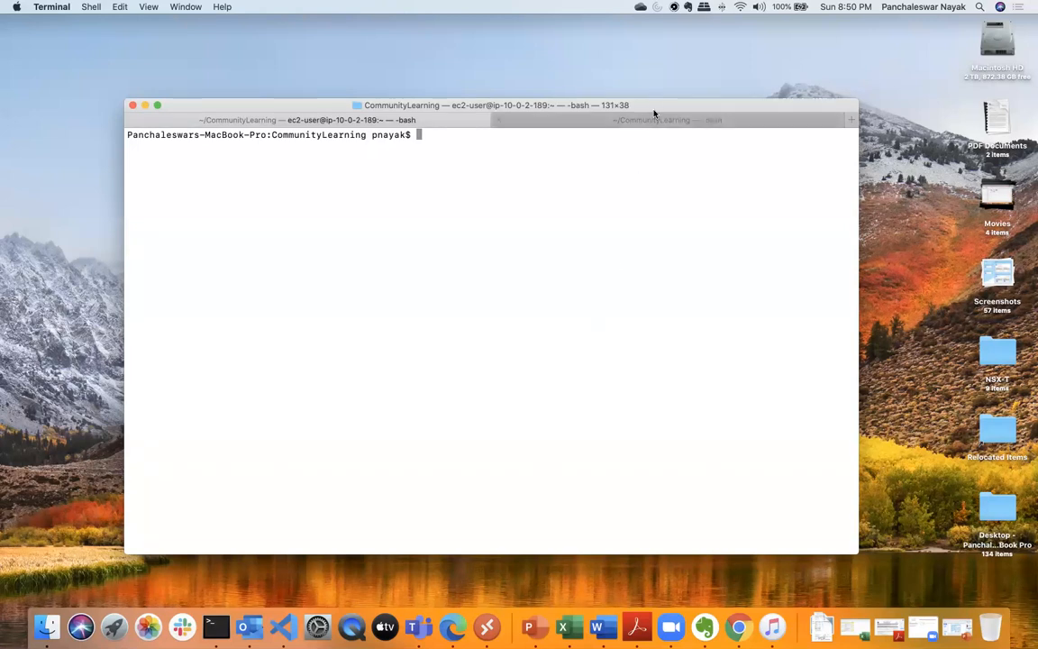
{"action": "left_click_drag", "start_coordinate": [654, 108], "coordinate": [664, 97]}
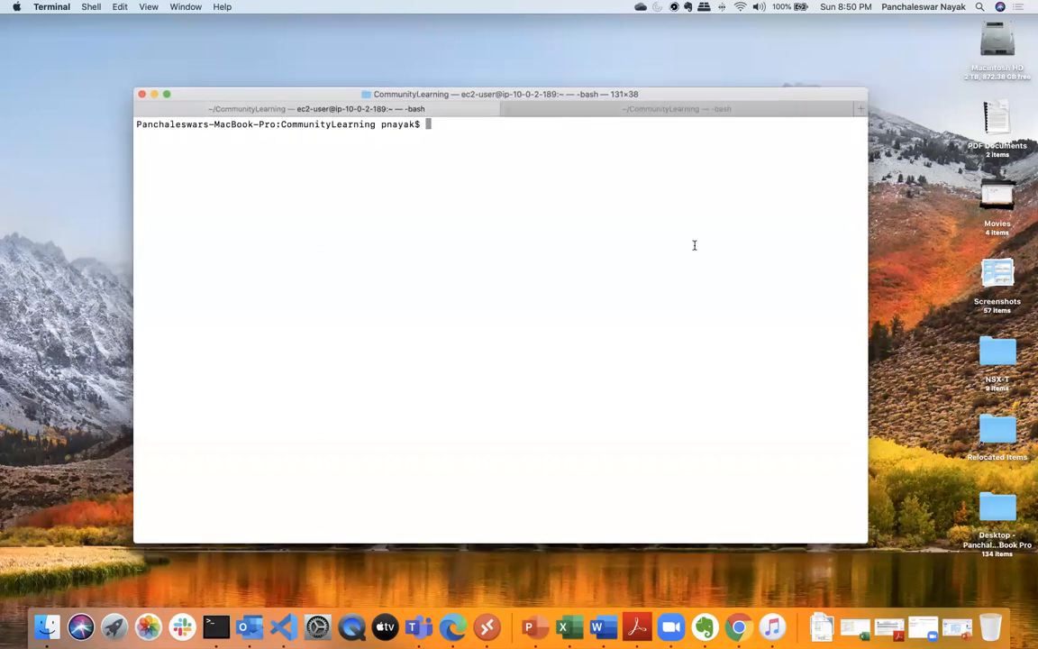